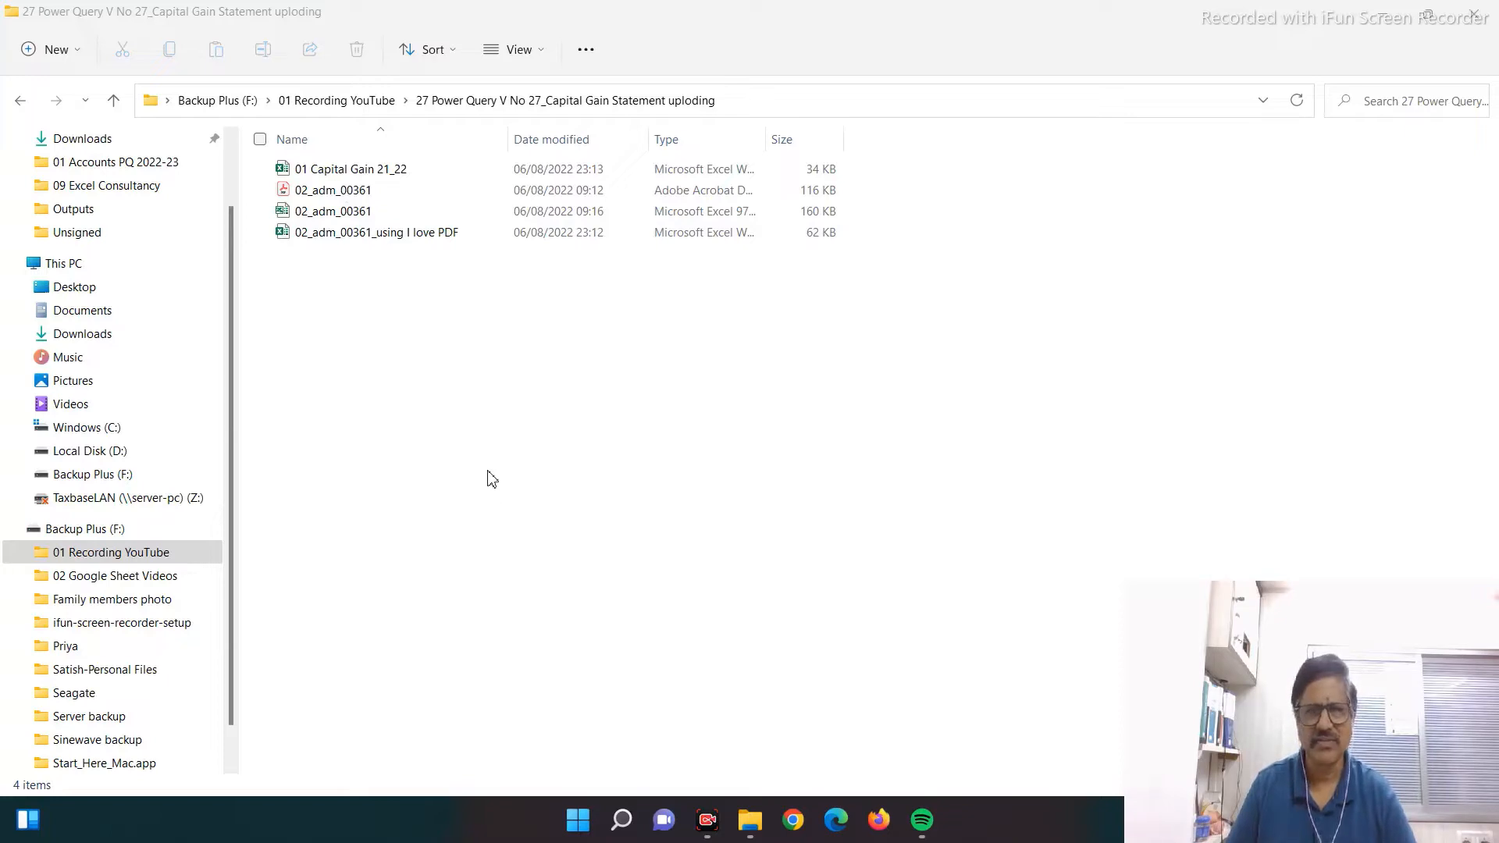
- Open the 02_adm_00361 PDF, examine the layout of its capital gain tables across the pages, and close it
{"action": "left_click", "coordinate": [320, 193]}
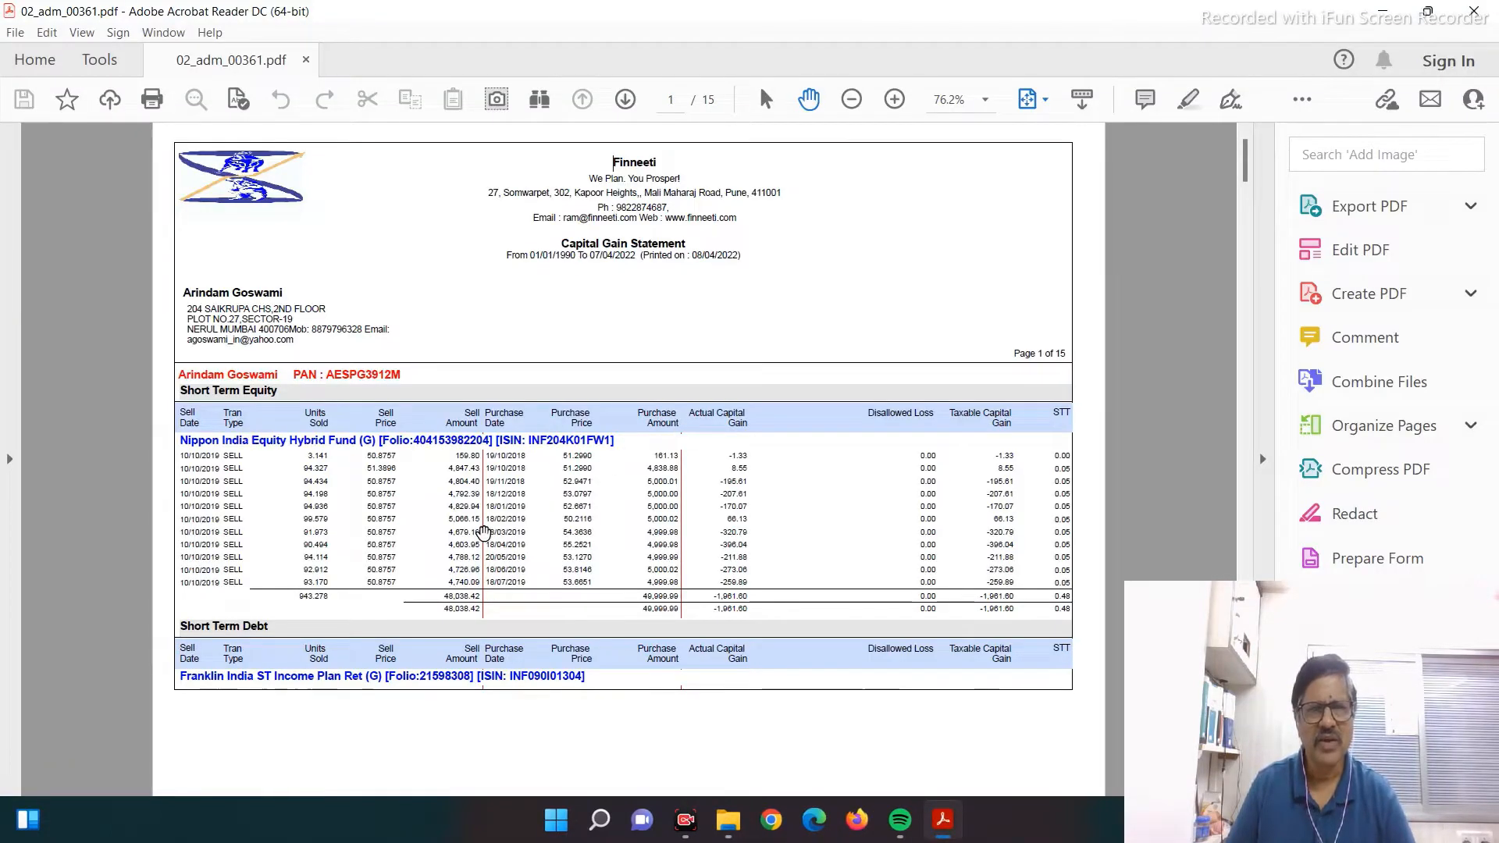
{"action": "scroll", "coordinate": [484, 532], "scroll_direction": "down", "scroll_amount": 15}
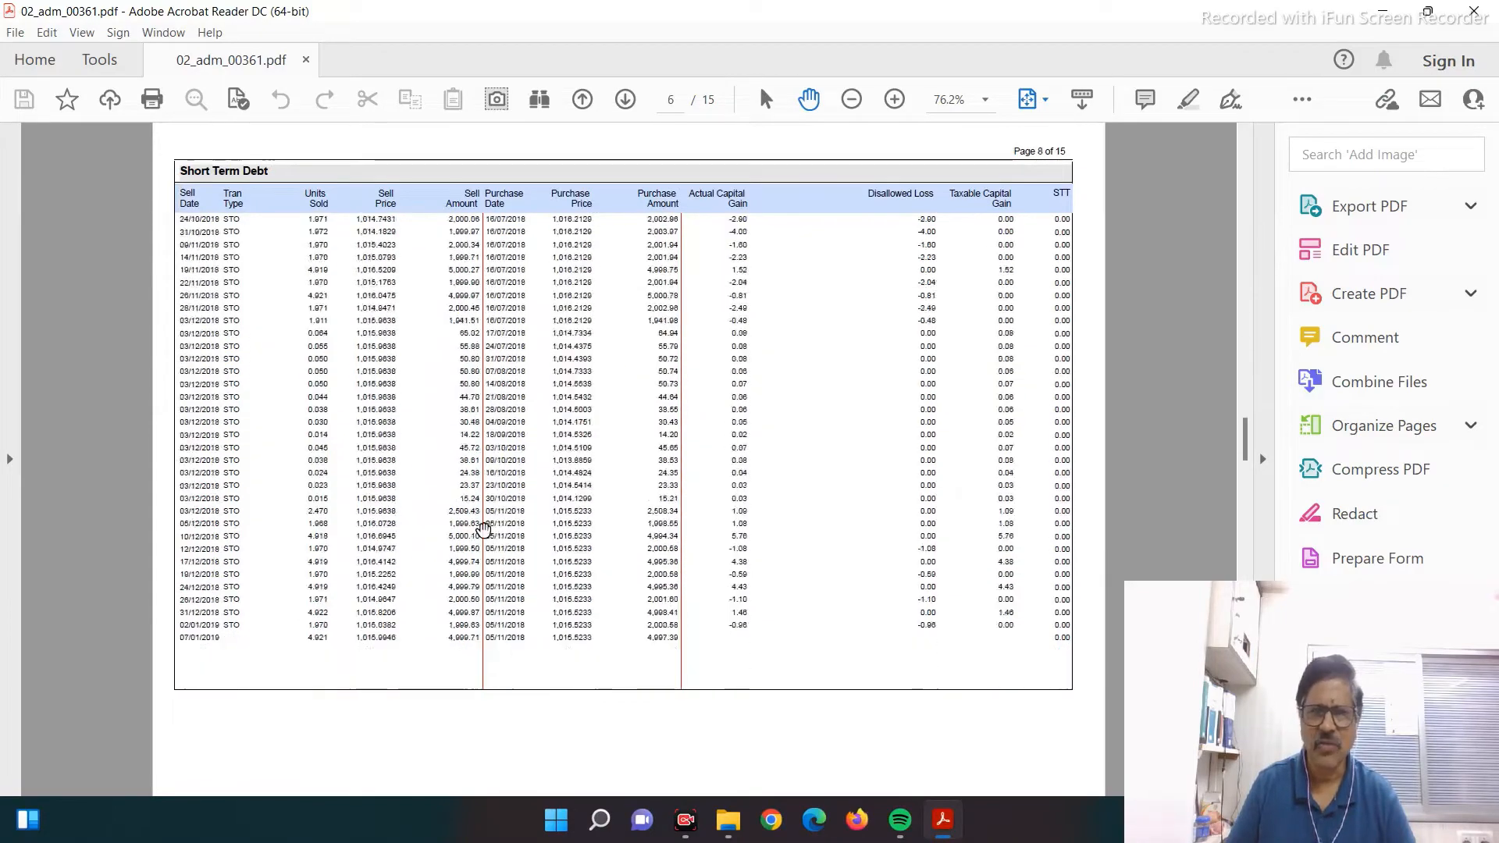
{"action": "scroll", "coordinate": [484, 530], "scroll_direction": "down", "scroll_amount": 10}
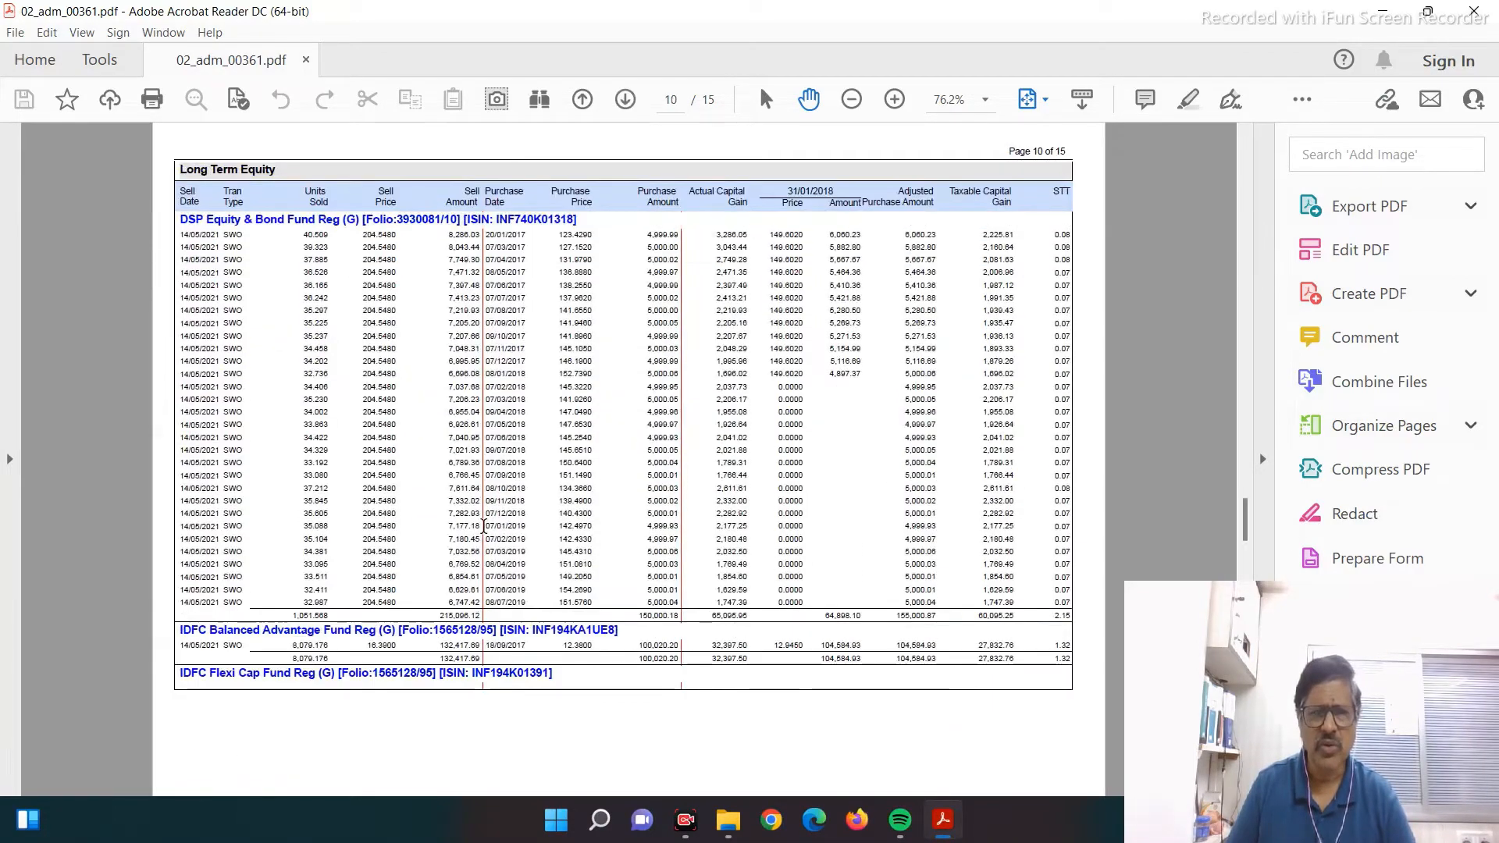
{"action": "scroll", "coordinate": [485, 527], "scroll_direction": "up", "scroll_amount": 20}
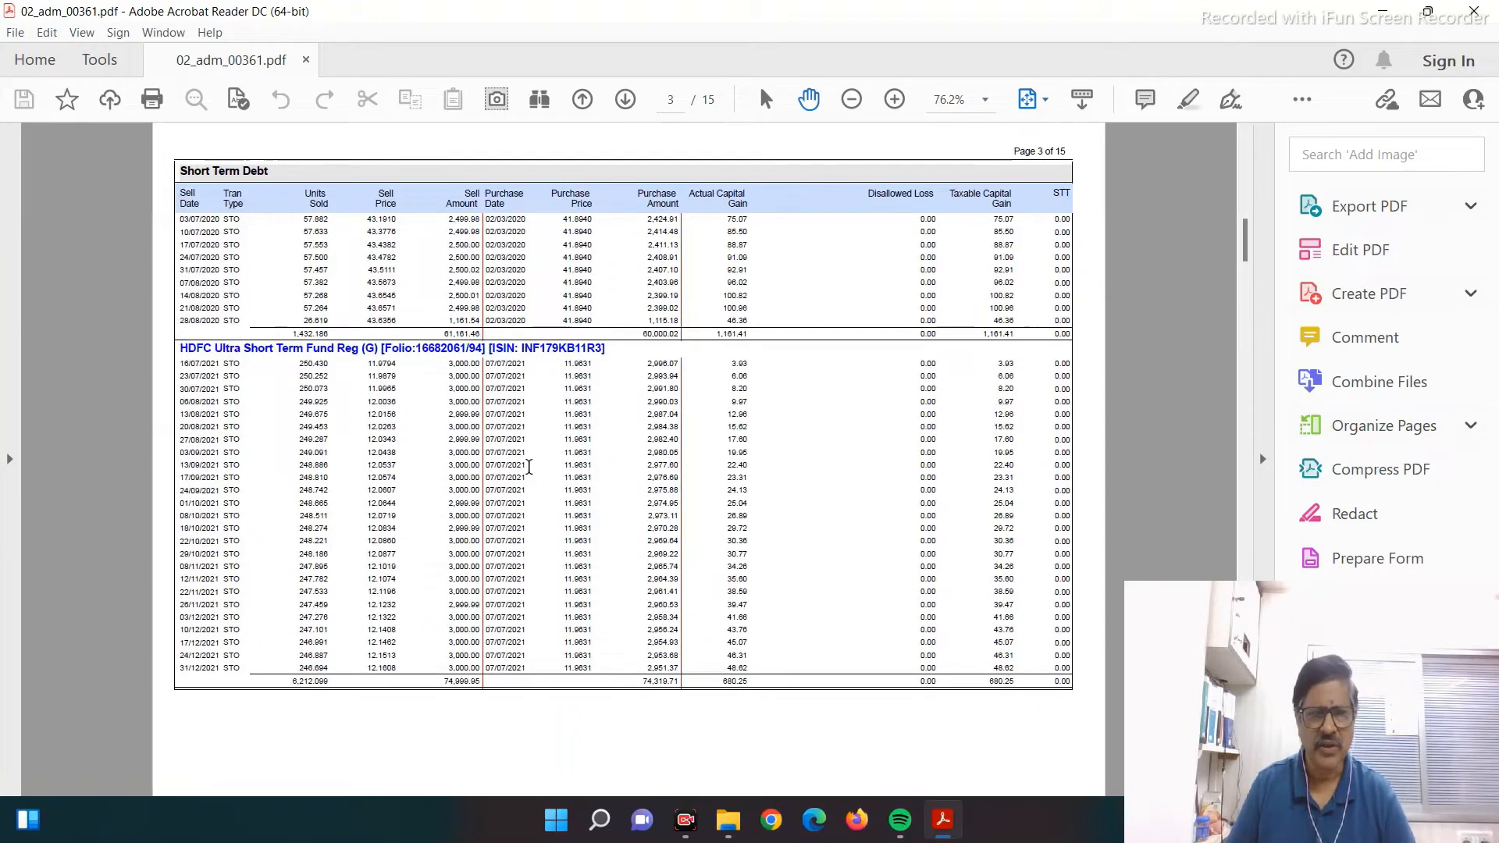
{"action": "scroll", "coordinate": [529, 467], "scroll_direction": "up", "scroll_amount": 10}
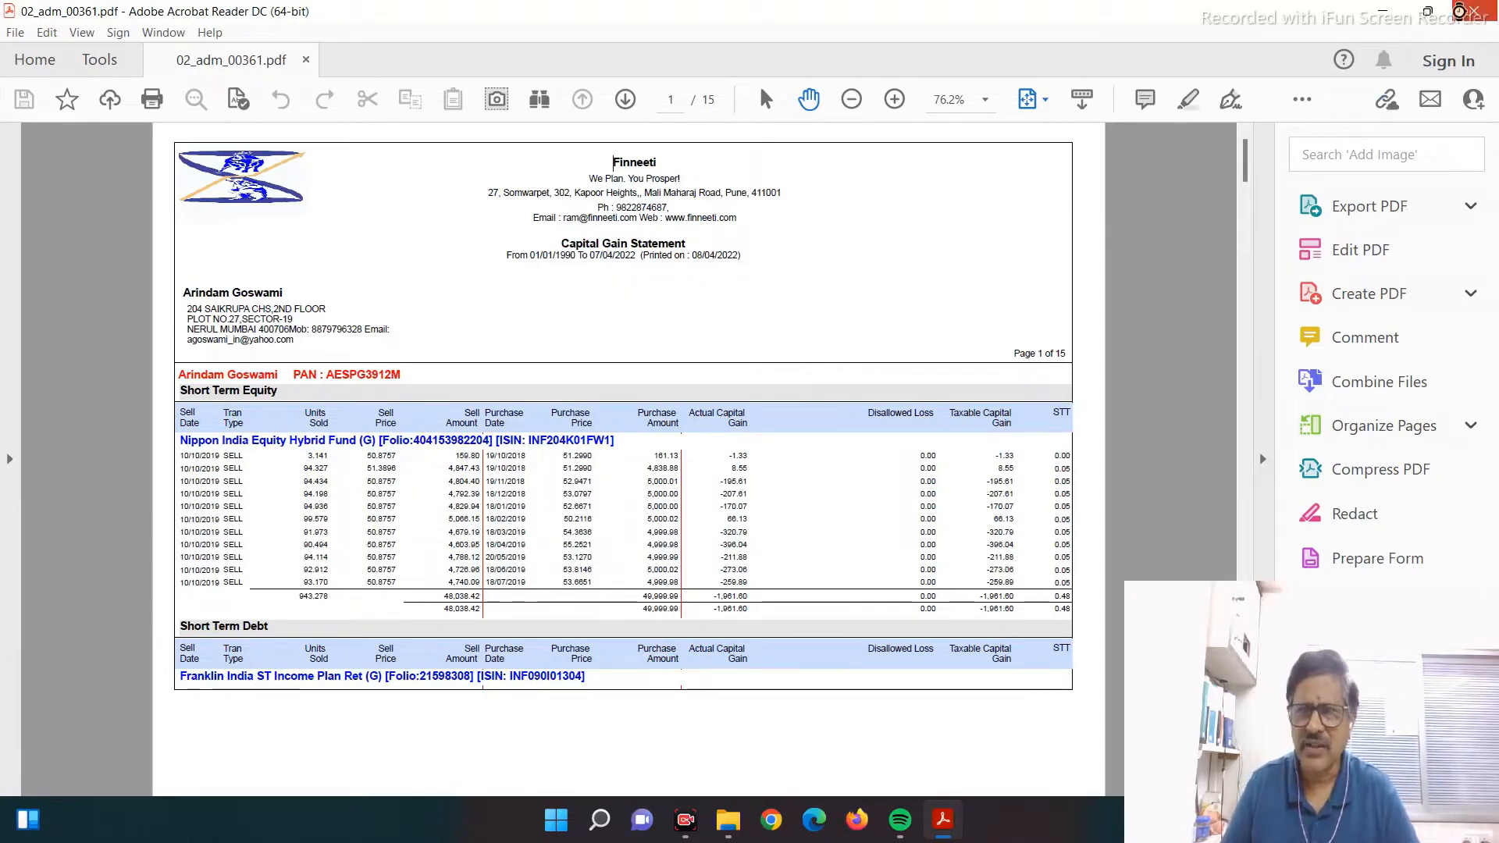
{"action": "key", "text": "alt+F4"}
- Open the workbook 02_adm_00361_using I love PDF, examine how the Table 1 and Table 3 sheets were converted, and close it
{"action": "left_click", "coordinate": [338, 234]}
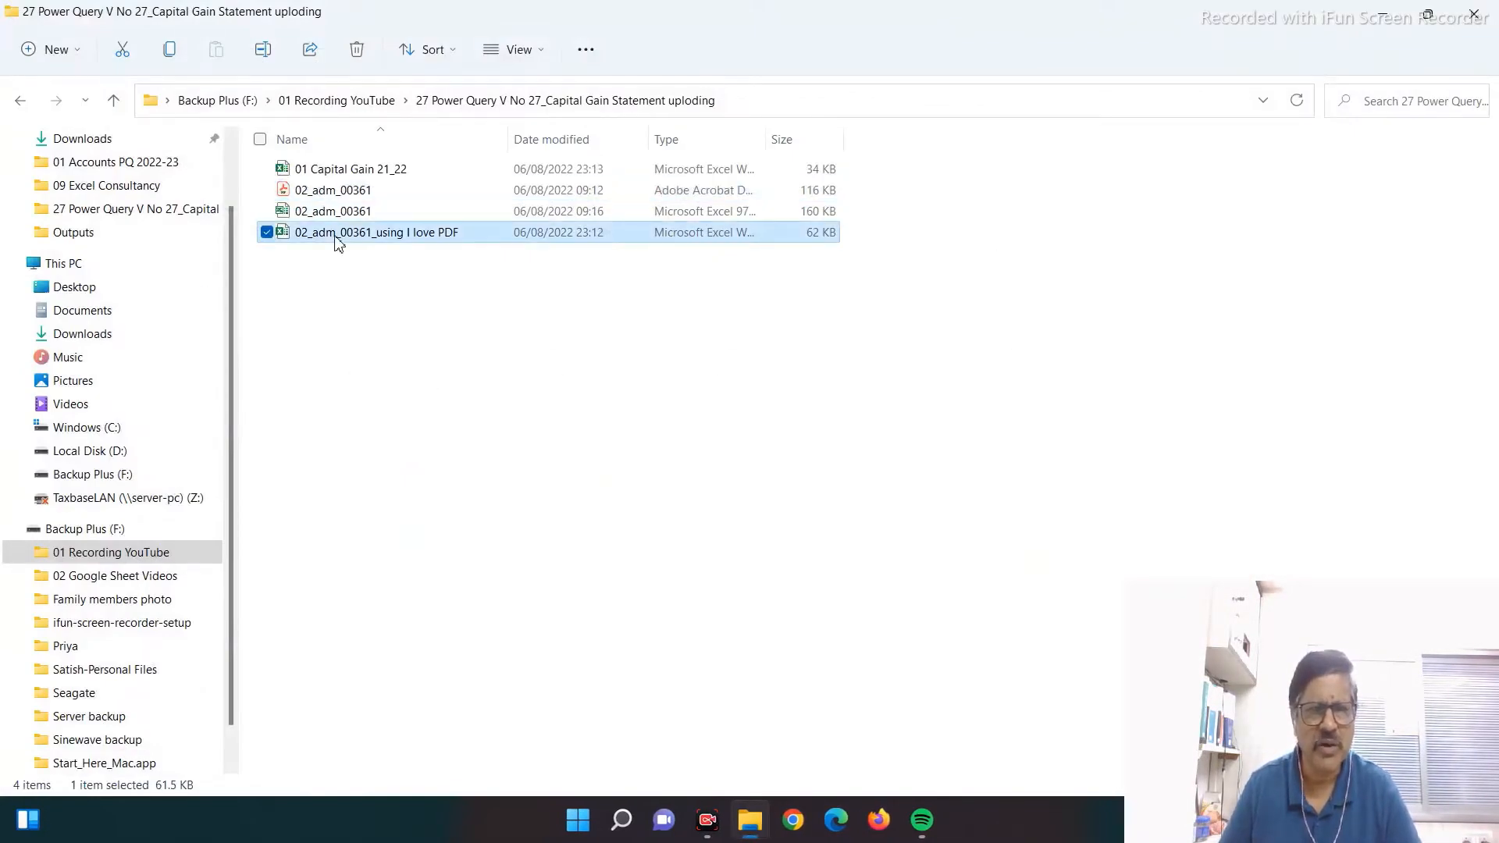
{"action": "double_click", "coordinate": [335, 237]}
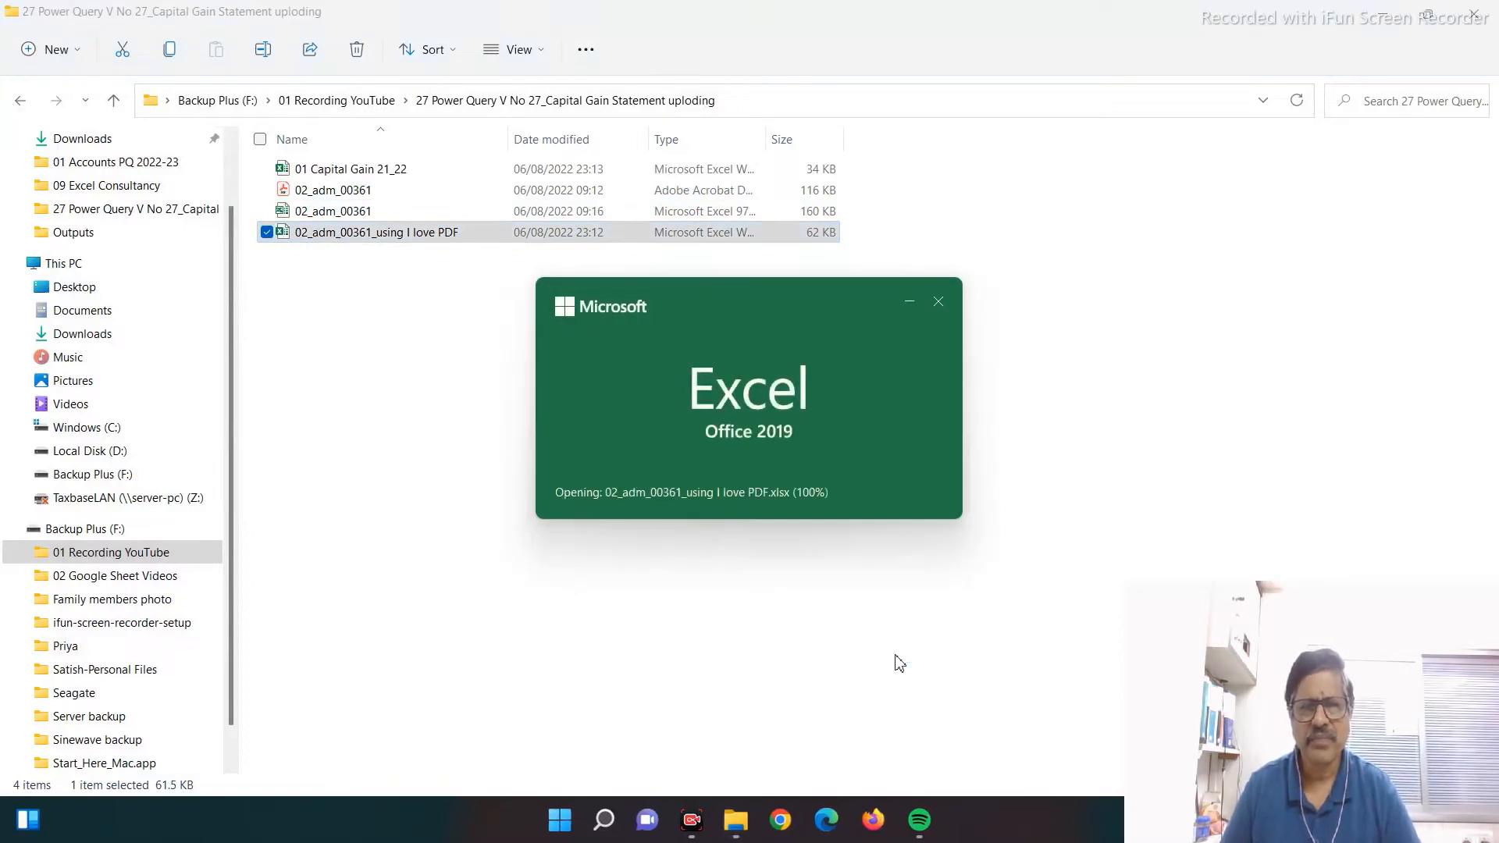
{"action": "scroll", "coordinate": [385, 547], "scroll_direction": "down", "scroll_amount": 2}
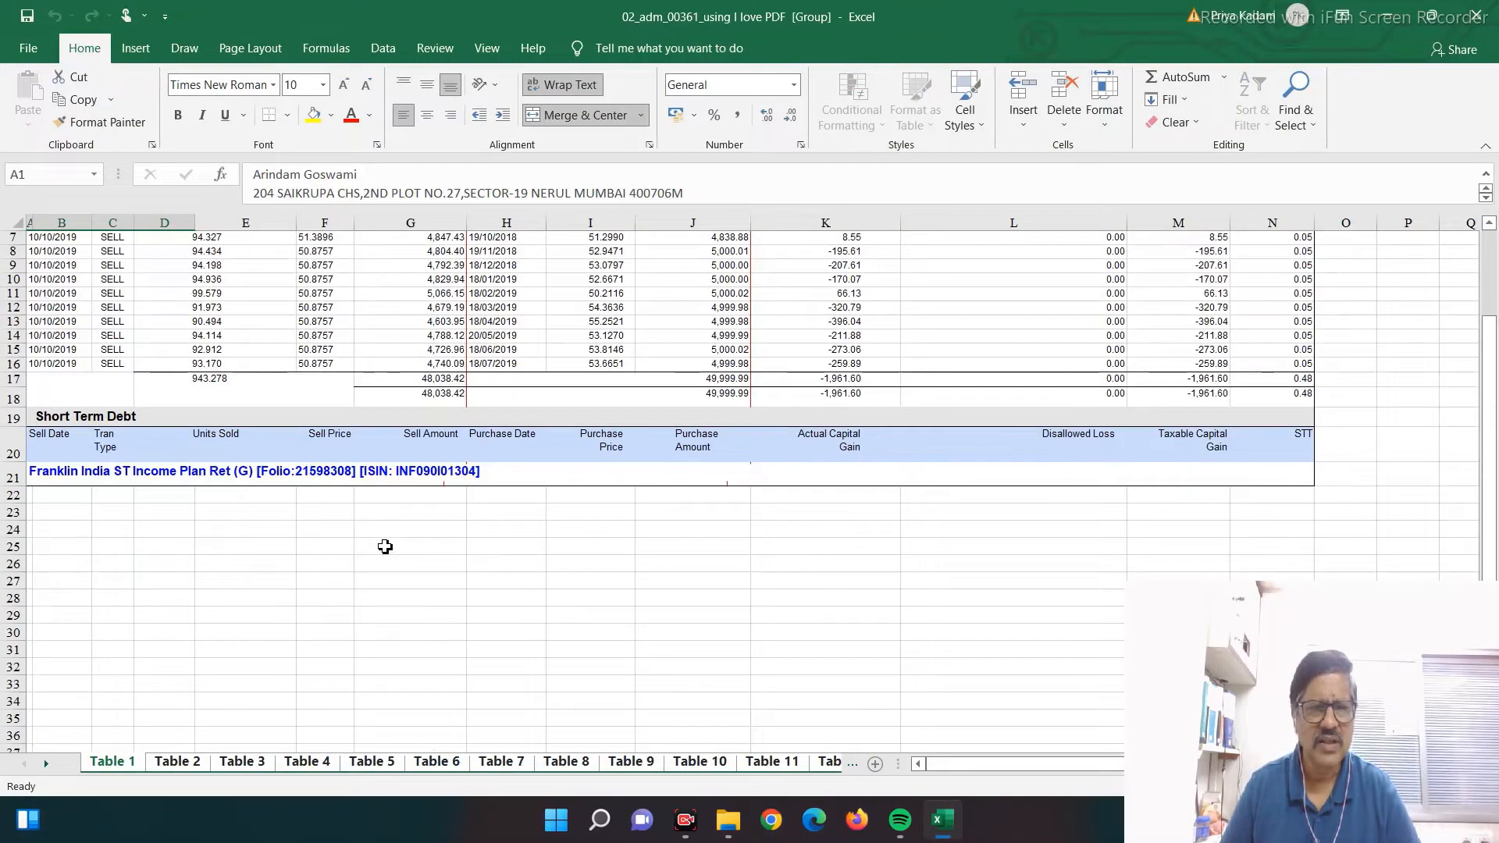
{"action": "left_click", "coordinate": [385, 649]}
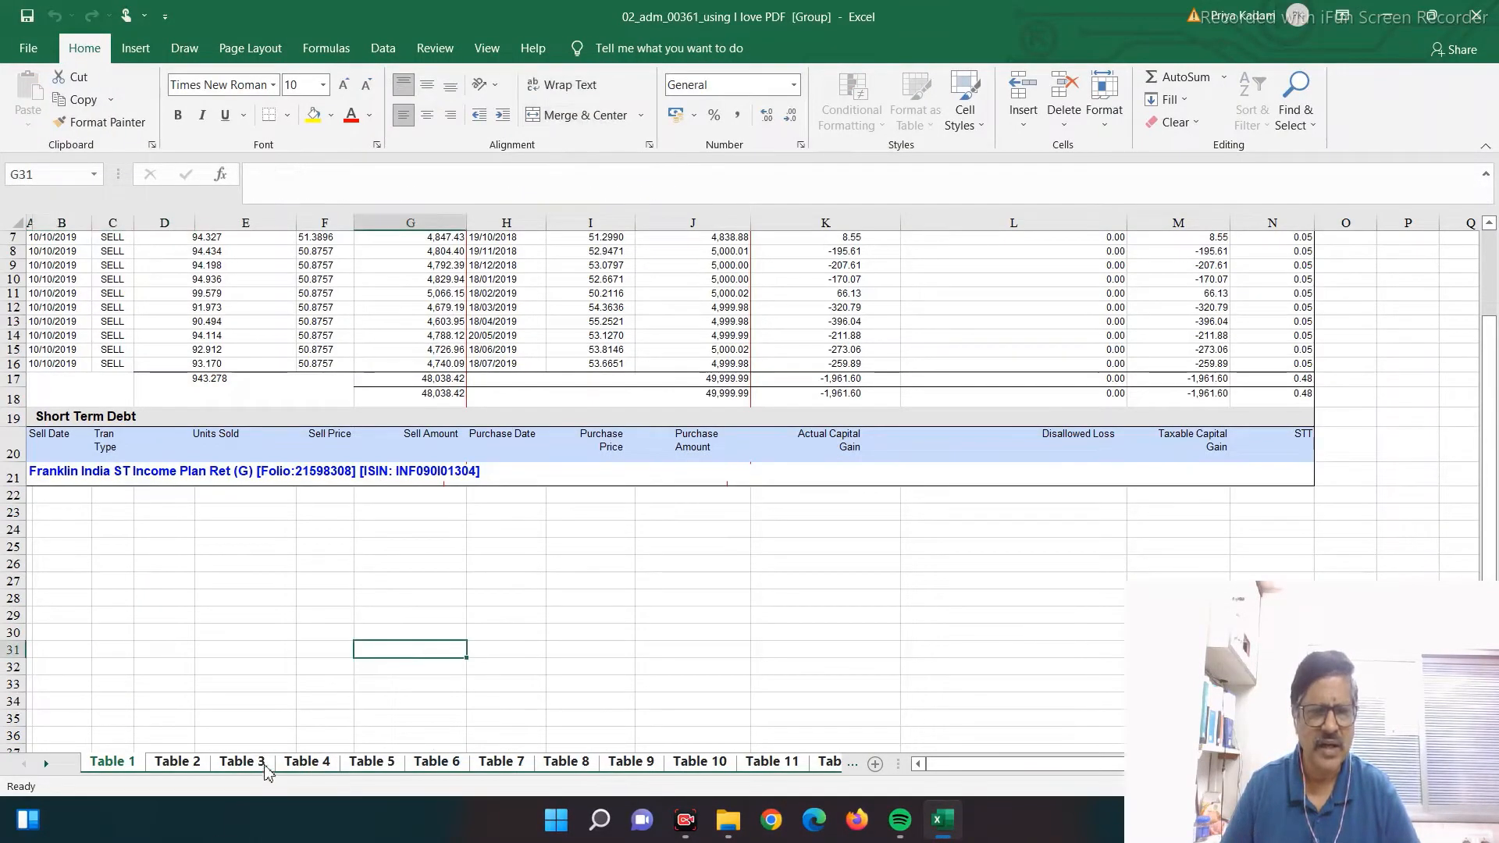
{"action": "left_click", "coordinate": [242, 761]}
{"action": "left_click", "coordinate": [179, 430]}
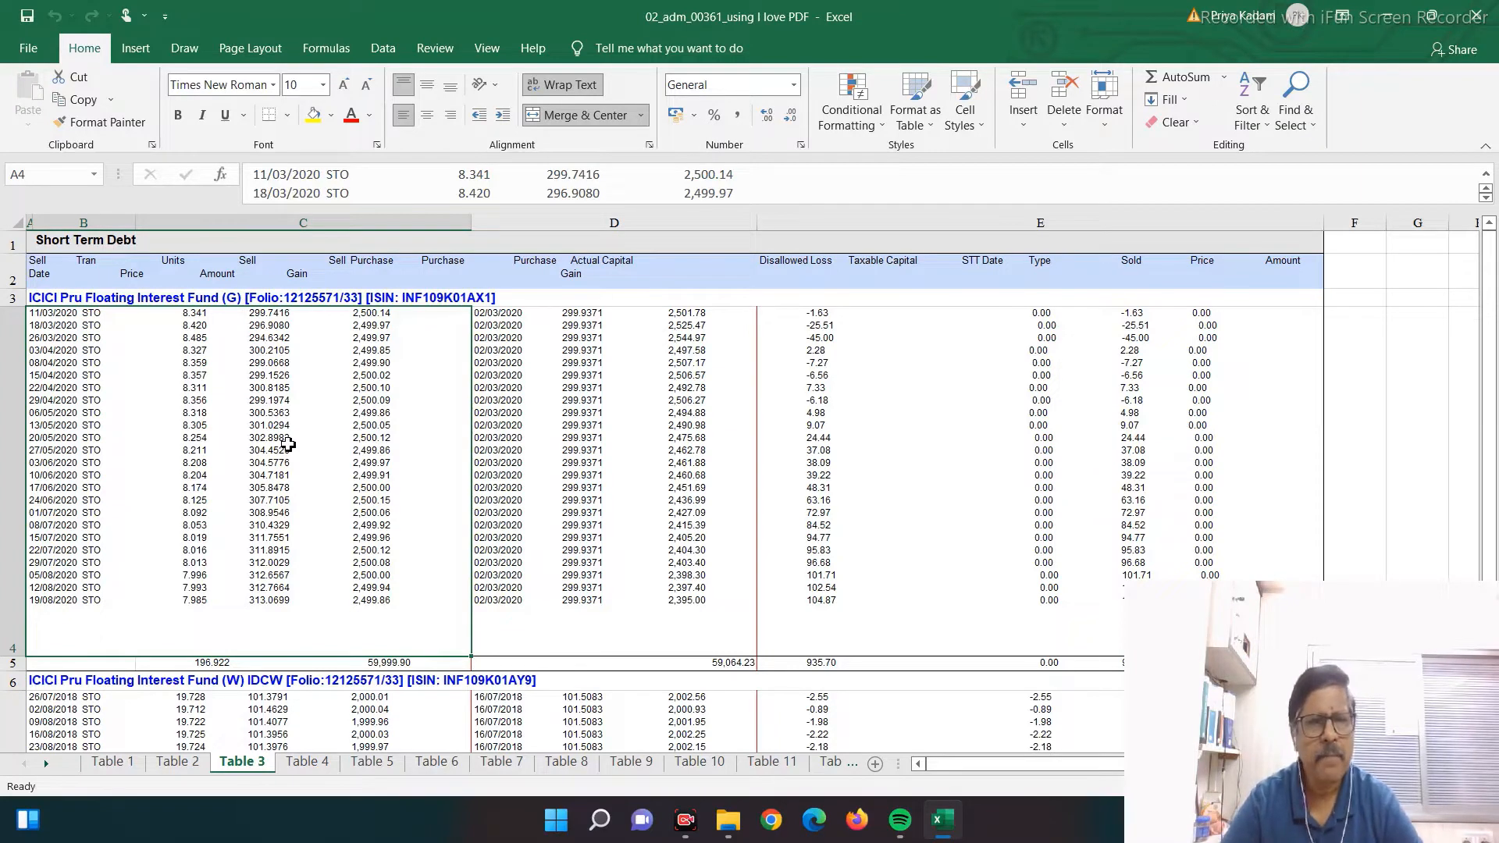
{"action": "left_click", "coordinate": [1475, 22]}
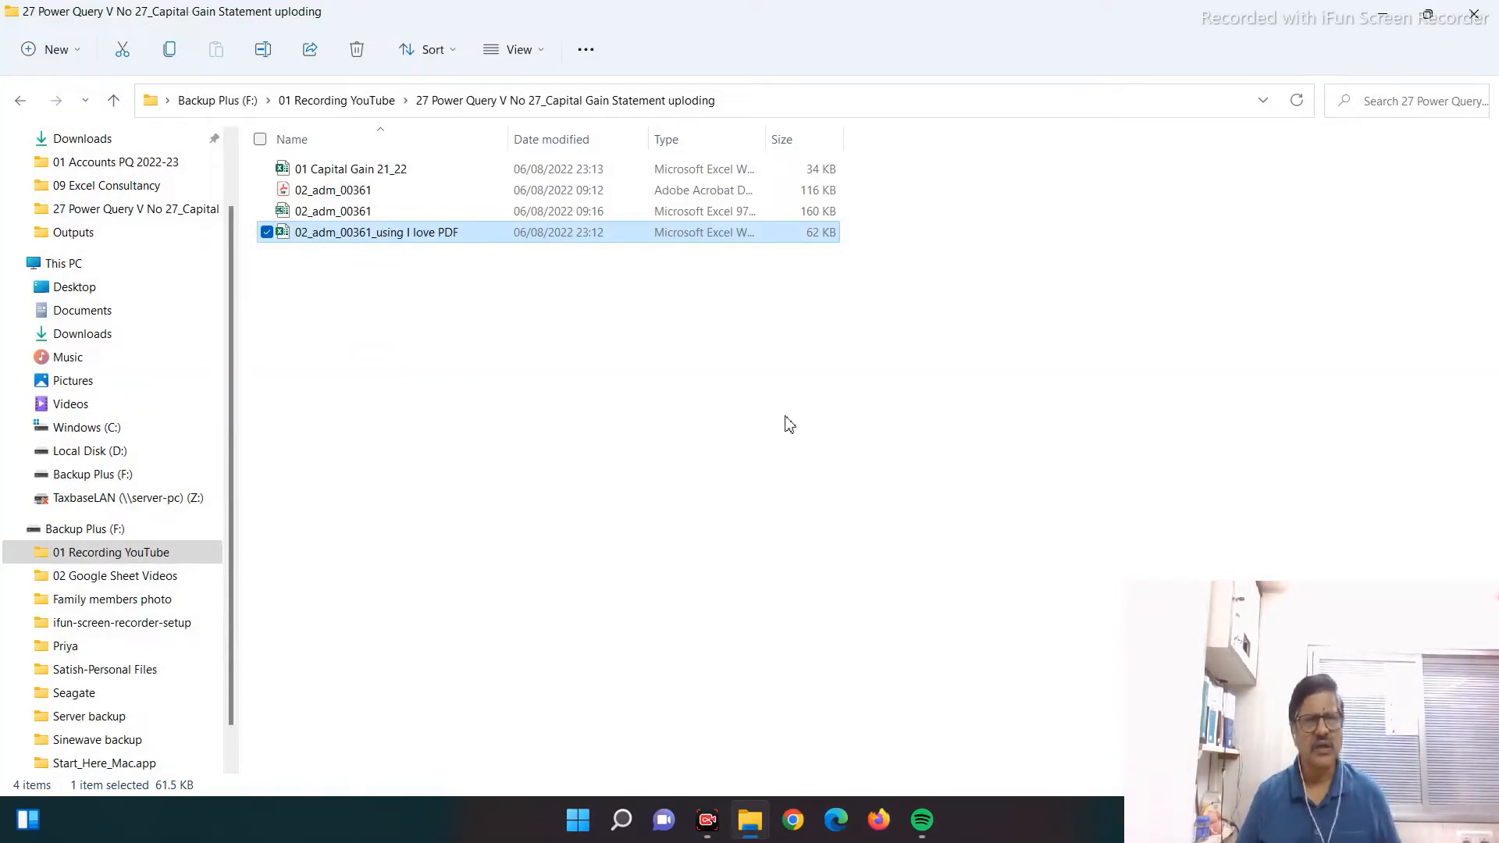
- Open the workbook 01 Capital Gain 21_22 and examine the fund-wise withdrawal blocks in the DEBT section
{"action": "double_click", "coordinate": [330, 169]}
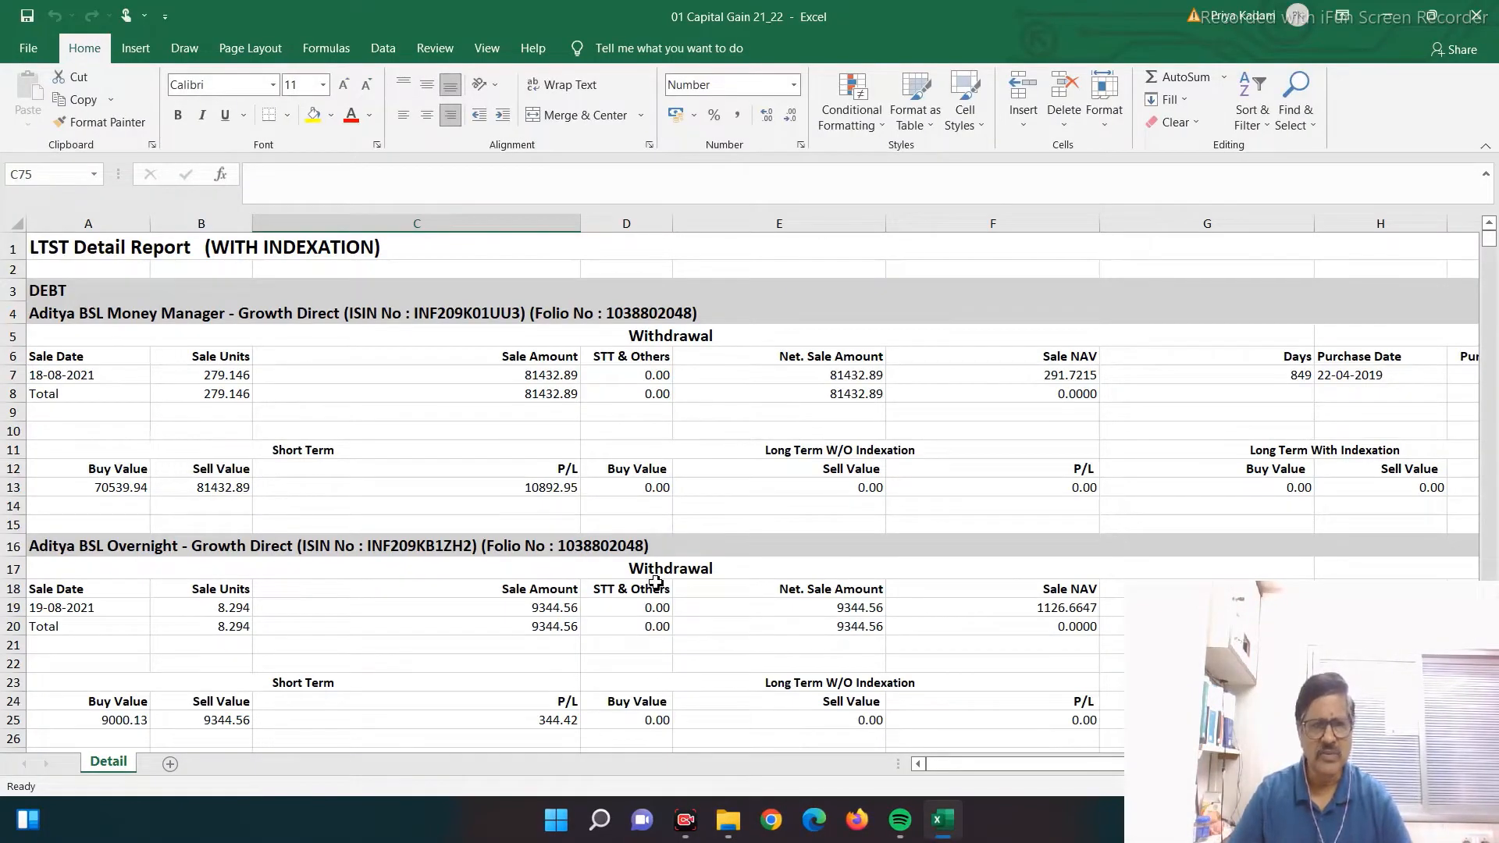
{"action": "left_click", "coordinate": [61, 294]}
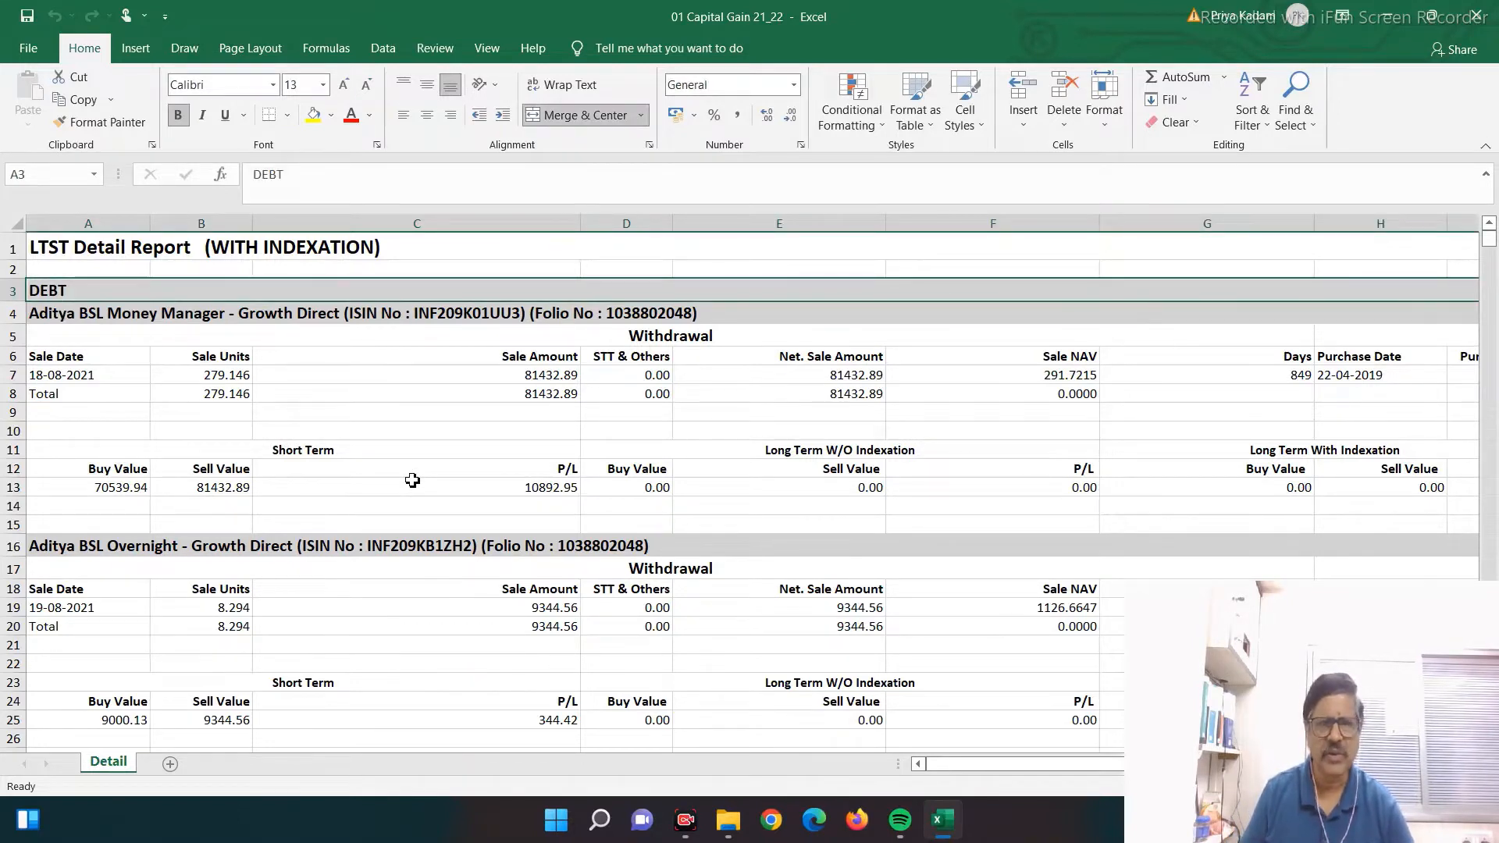
{"action": "key", "text": "Down"}
{"action": "key", "text": "Down"}
{"action": "key", "text": "Down"}
{"action": "key", "text": "Down"}
{"action": "key", "text": "Down"}
{"action": "key", "text": "Down"}
{"action": "key", "text": "Down"}
{"action": "key", "text": "Down"}
{"action": "key", "text": "Down"}
{"action": "key", "text": "Down"}
{"action": "key", "text": "Down"}
{"action": "key", "text": "Down"}
{"action": "key", "text": "Down"}
{"action": "key", "text": "Down"}
{"action": "key", "text": "Down"}
{"action": "key", "text": "Down"}
{"action": "key", "text": "Down"}
{"action": "key", "text": "Down"}
{"action": "key", "text": "Down"}
{"action": "key", "text": "Down"}
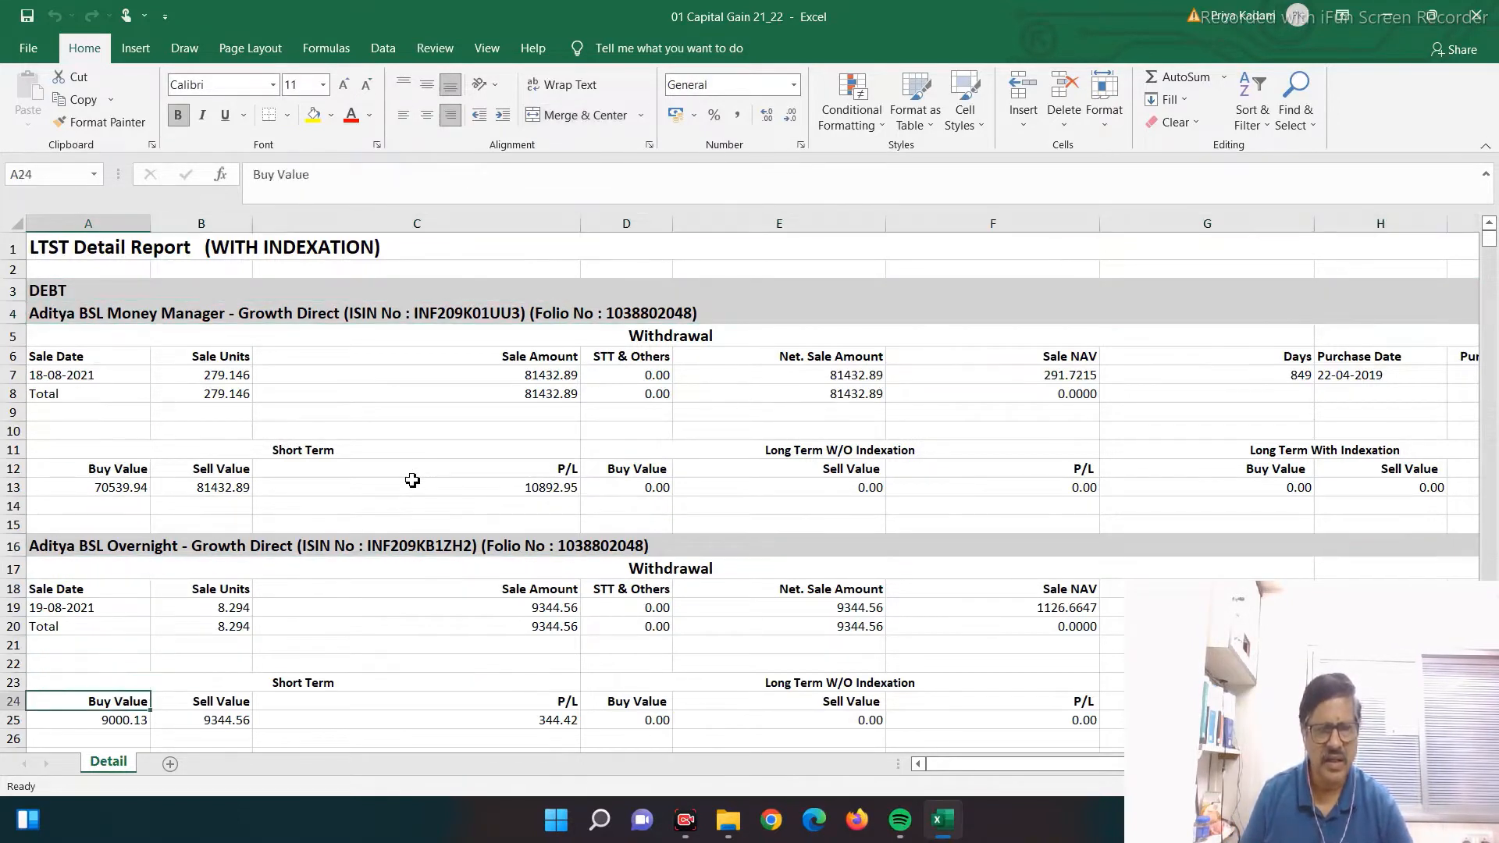
{"action": "key", "text": "Down"}
{"action": "key", "text": "Down"}
{"action": "key", "text": "Down"}
{"action": "key", "text": "Down"}
{"action": "key", "text": "Down"}
{"action": "key", "text": "Down"}
{"action": "key", "text": "Down"}
{"action": "key", "text": "Down"}
{"action": "key", "text": "Down"}
{"action": "key", "text": "Down"}
{"action": "key", "text": "Down"}
{"action": "key", "text": "Down"}
{"action": "key", "text": "Down"}
{"action": "key", "text": "Down"}
{"action": "key", "text": "Down"}
{"action": "key", "text": "Down"}
{"action": "key", "text": "Down"}
{"action": "key", "text": "Down"}
{"action": "key", "text": "Down"}
{"action": "key", "text": "Down"}
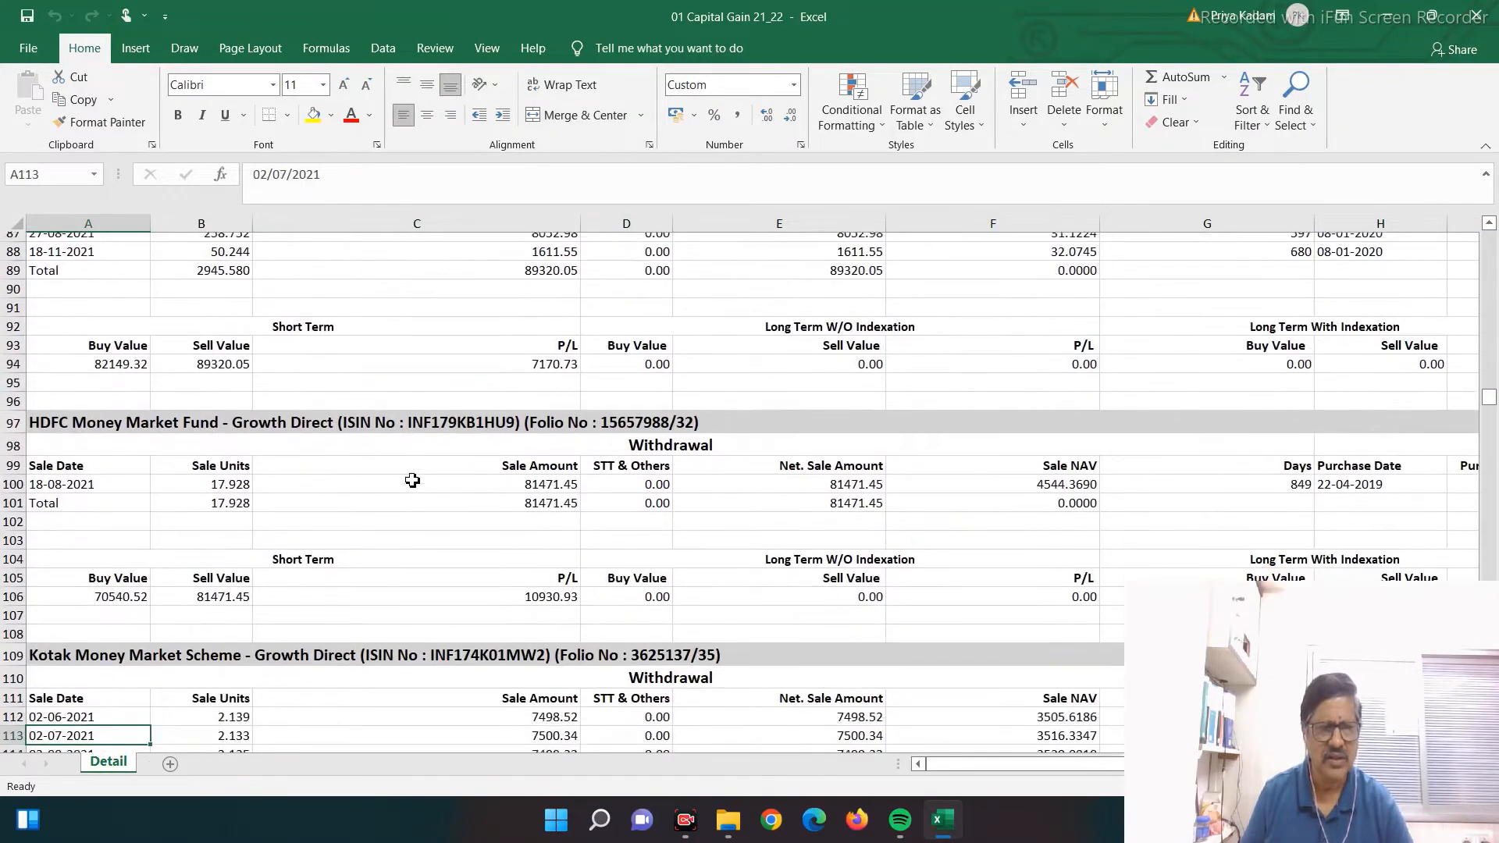
{"action": "key", "text": "Down"}
{"action": "key", "text": "Down"}
{"action": "key", "text": "Down"}
{"action": "key", "text": "Down"}
{"action": "key", "text": "Down"}
{"action": "key", "text": "Down"}
{"action": "key", "text": "Down"}
{"action": "key", "text": "Down"}
{"action": "key", "text": "Down"}
{"action": "key", "text": "Down"}
{"action": "key", "text": "Down"}
{"action": "key", "text": "Down"}
{"action": "key", "text": "Down"}
{"action": "key", "text": "Down"}
{"action": "key", "text": "Down"}
{"action": "key", "text": "Down"}
{"action": "key", "text": "Down"}
{"action": "key", "text": "Down"}
{"action": "key", "text": "Down"}
{"action": "key", "text": "Down"}
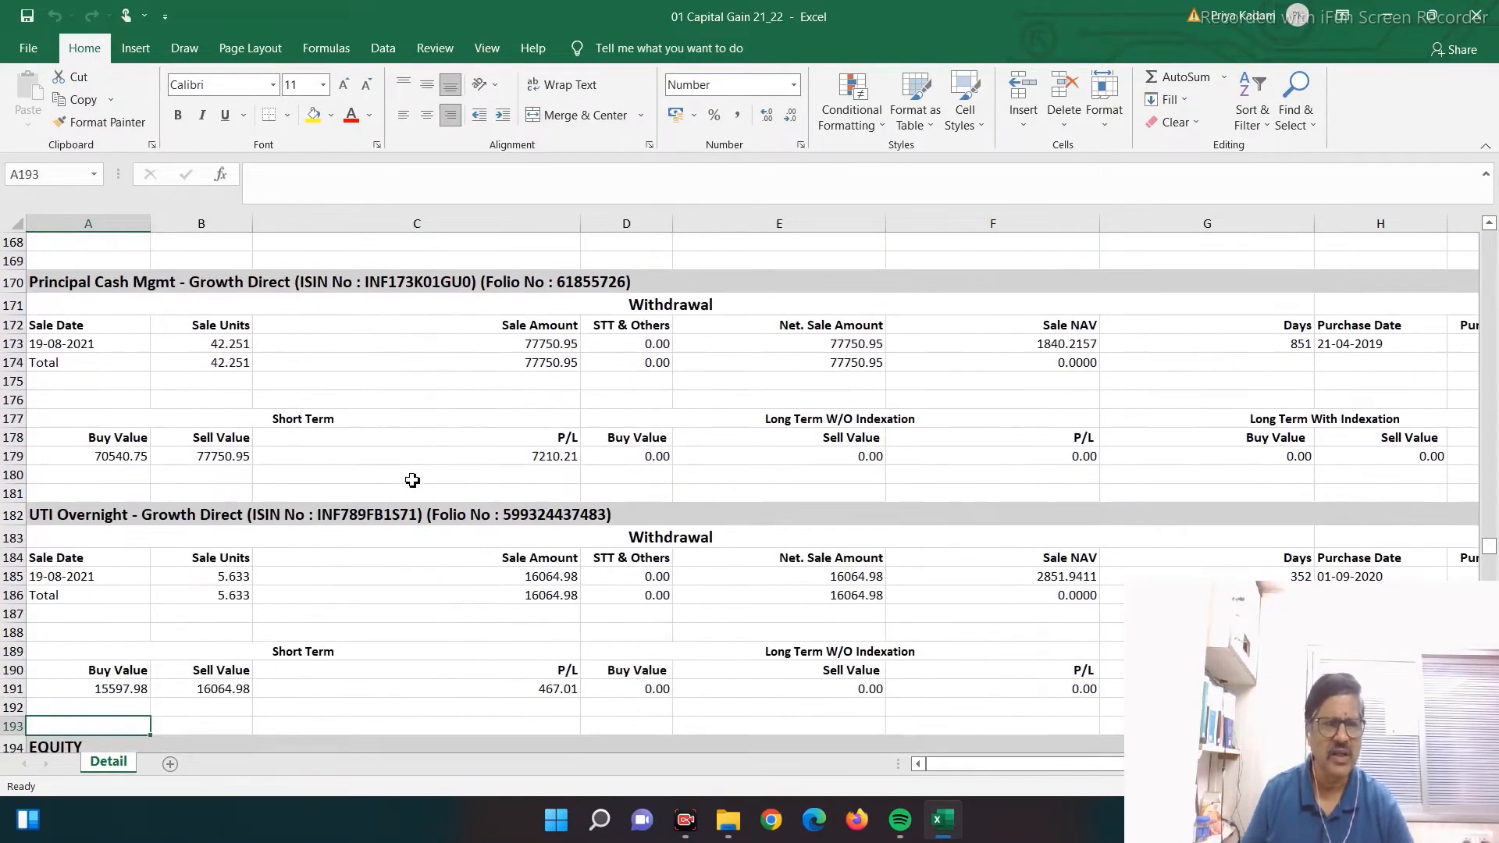
- Examine the fund blocks in the EQUITY section and the short-term and long-term depositor totals in the tax summary
{"action": "key", "text": "Down"}
{"action": "key", "text": "Down"}
{"action": "key", "text": "Down"}
{"action": "key", "text": "Down"}
{"action": "key", "text": "Down"}
{"action": "key", "text": "Down"}
{"action": "key", "text": "Down"}
{"action": "key", "text": "Down"}
{"action": "key", "text": "Down"}
{"action": "key", "text": "Down"}
{"action": "key", "text": "Down"}
{"action": "key", "text": "Down"}
{"action": "key", "text": "Down"}
{"action": "key", "text": "Down"}
{"action": "key", "text": "Down"}
{"action": "key", "text": "Down"}
{"action": "key", "text": "Down"}
{"action": "key", "text": "Down"}
{"action": "key", "text": "Down"}
{"action": "key", "text": "Down"}
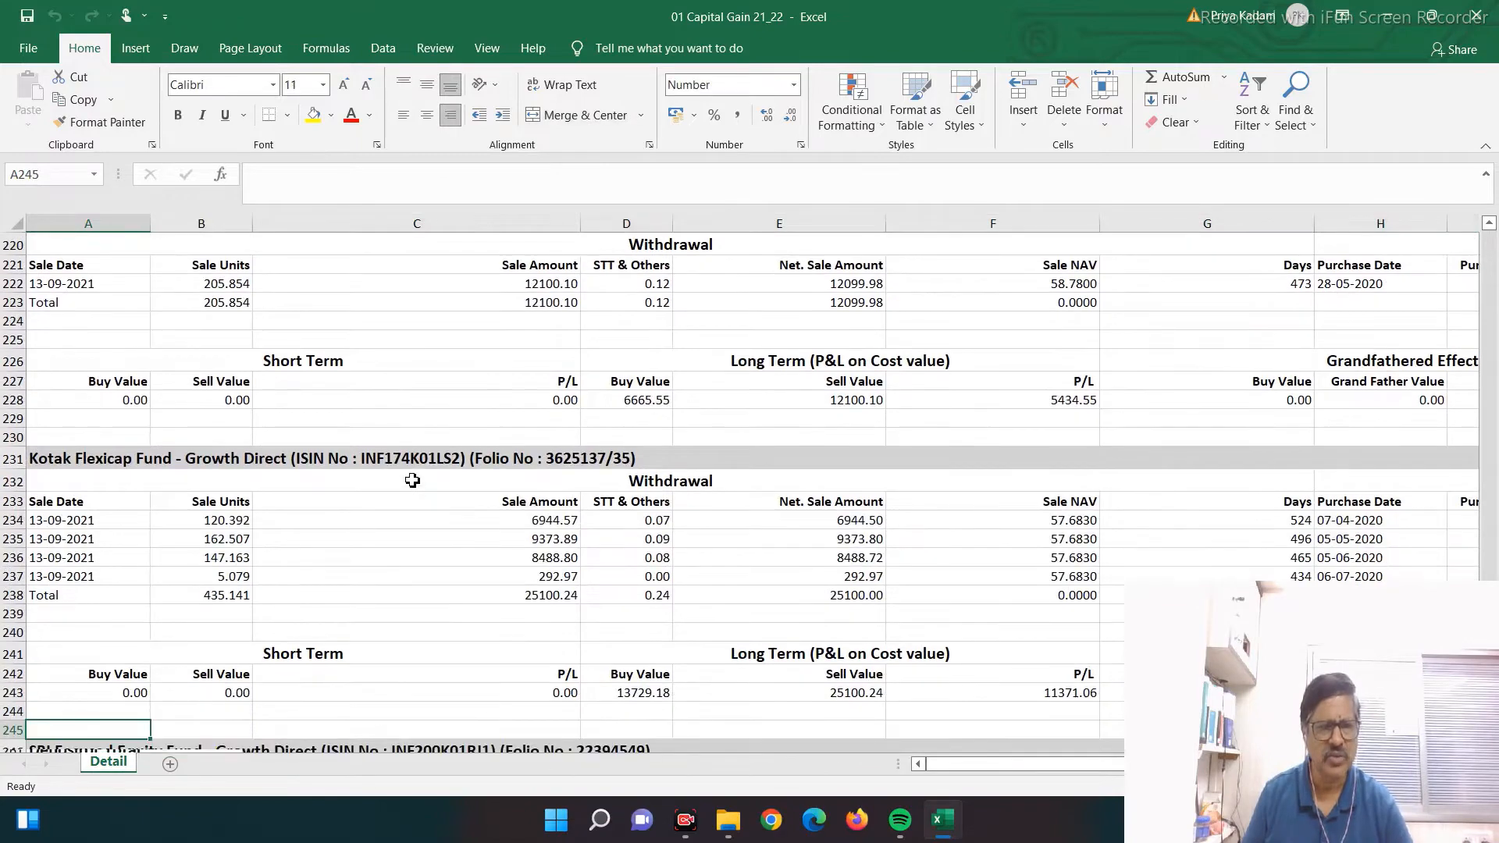
{"action": "key", "text": "Down"}
{"action": "key", "text": "Down"}
{"action": "key", "text": "Down"}
{"action": "key", "text": "Down"}
{"action": "key", "text": "Down"}
{"action": "key", "text": "Down"}
{"action": "key", "text": "Down"}
{"action": "key", "text": "Down"}
{"action": "key", "text": "Down"}
{"action": "key", "text": "Down"}
{"action": "key", "text": "Down"}
{"action": "key", "text": "Down"}
{"action": "key", "text": "Down"}
{"action": "key", "text": "Down"}
{"action": "key", "text": "Down"}
{"action": "key", "text": "Down"}
{"action": "key", "text": "Down"}
{"action": "key", "text": "Down"}
{"action": "key", "text": "Down"}
{"action": "key", "text": "Down"}
{"action": "key", "text": "Up"}
{"action": "key", "text": "Up"}
{"action": "key", "text": "Up"}
{"action": "key", "text": "Up"}
{"action": "key", "text": "Up"}
{"action": "key", "text": "Up"}
{"action": "key", "text": "Up"}
{"action": "key", "text": "Up"}
{"action": "key", "text": "Up"}
{"action": "key", "text": "Up"}
{"action": "key", "text": "Up"}
{"action": "key", "text": "Up"}
{"action": "key", "text": "Up"}
{"action": "key", "text": "Up"}
{"action": "key", "text": "Up"}
{"action": "key", "text": "Up"}
{"action": "key", "text": "Up"}
{"action": "key", "text": "Up"}
{"action": "key", "text": "Up"}
{"action": "key", "text": "Up"}
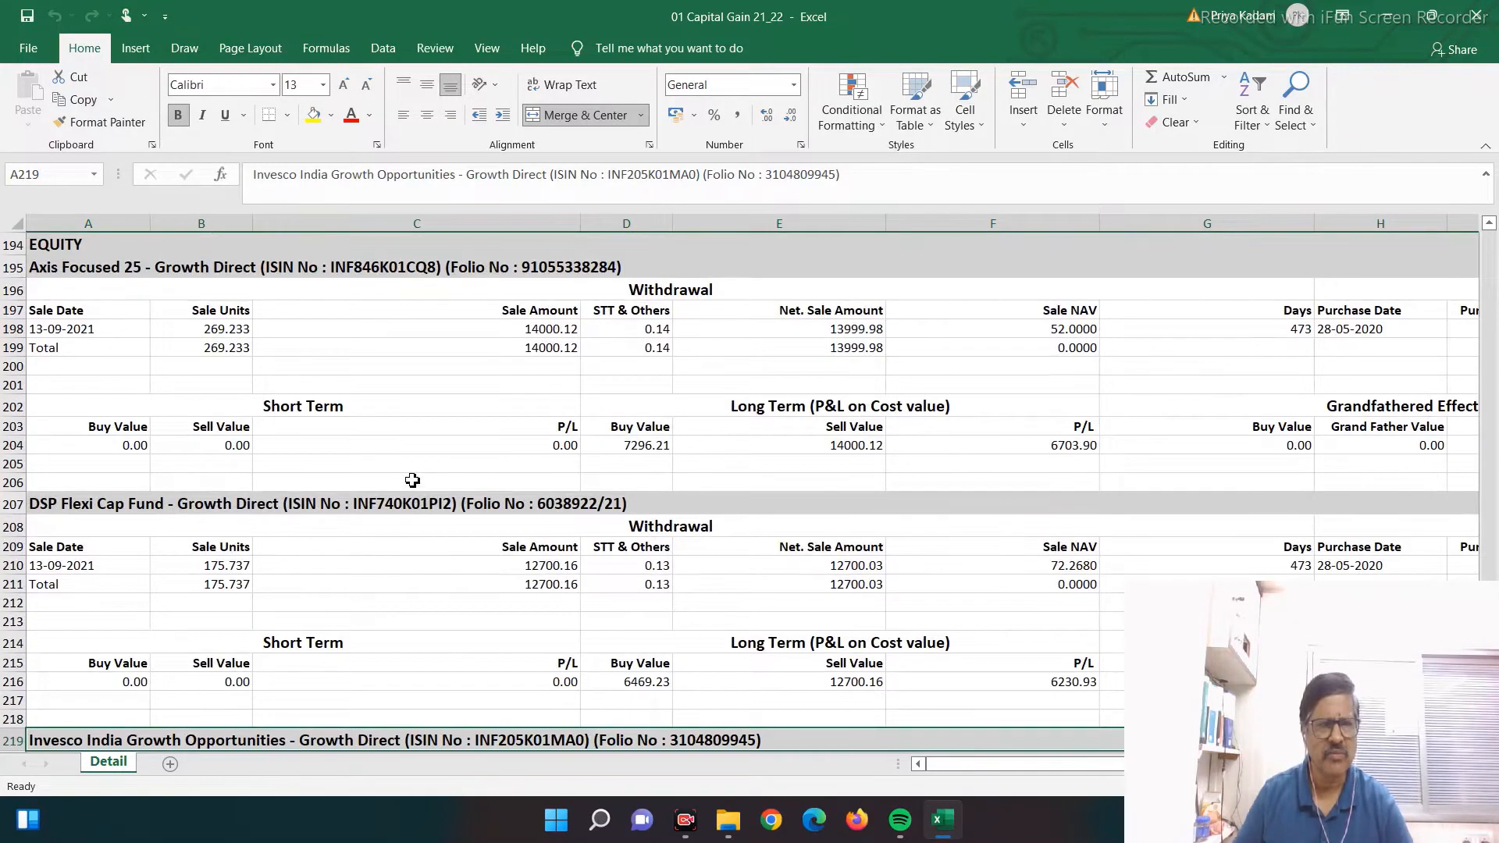
{"action": "left_click", "coordinate": [67, 239]}
{"action": "scroll", "coordinate": [456, 710], "scroll_direction": "up", "scroll_amount": 2}
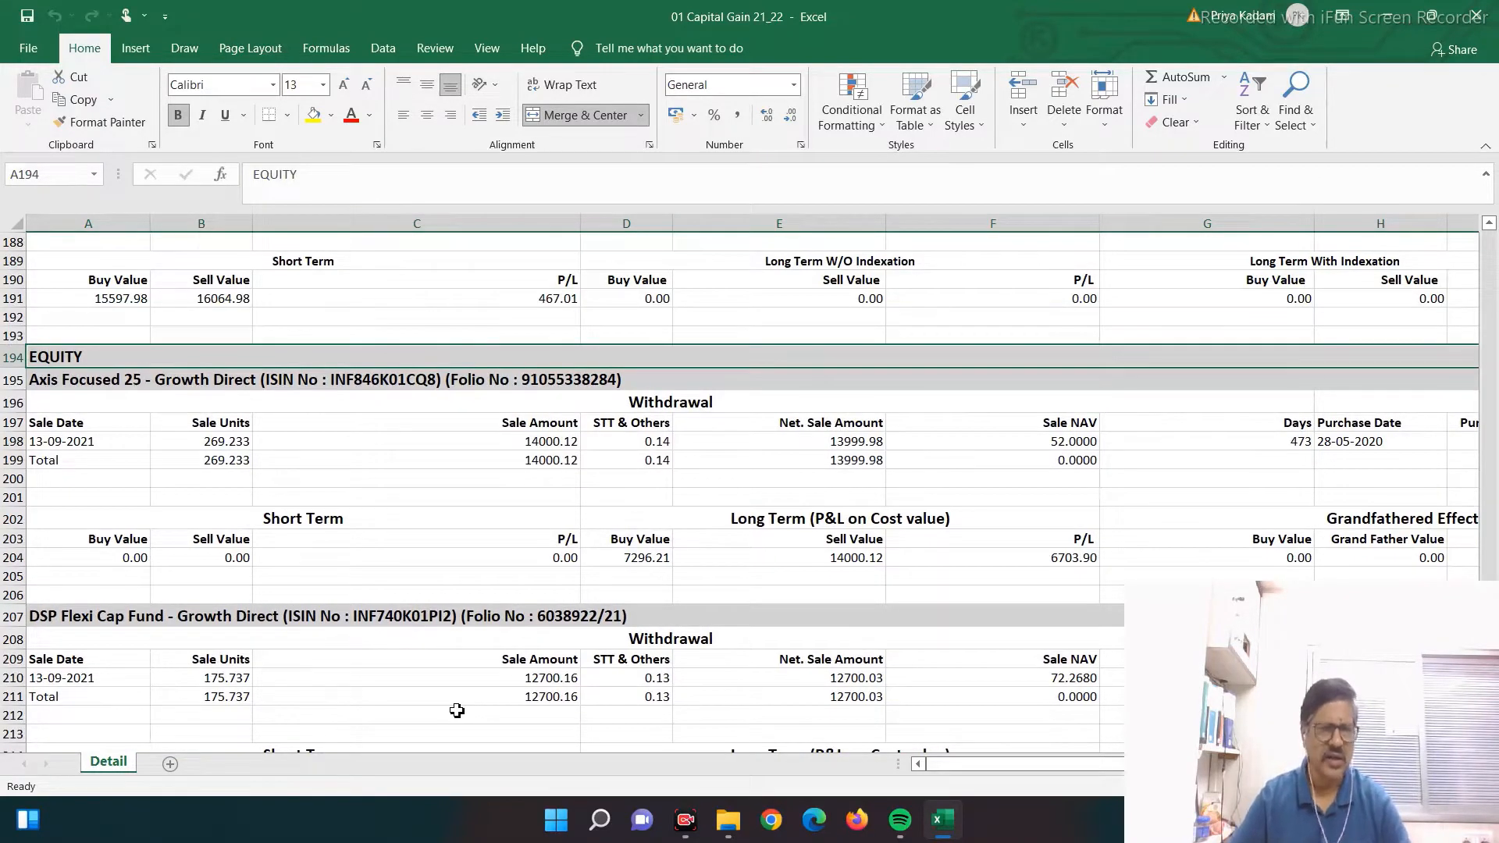
{"action": "scroll", "coordinate": [504, 558], "scroll_direction": "down", "scroll_amount": 13}
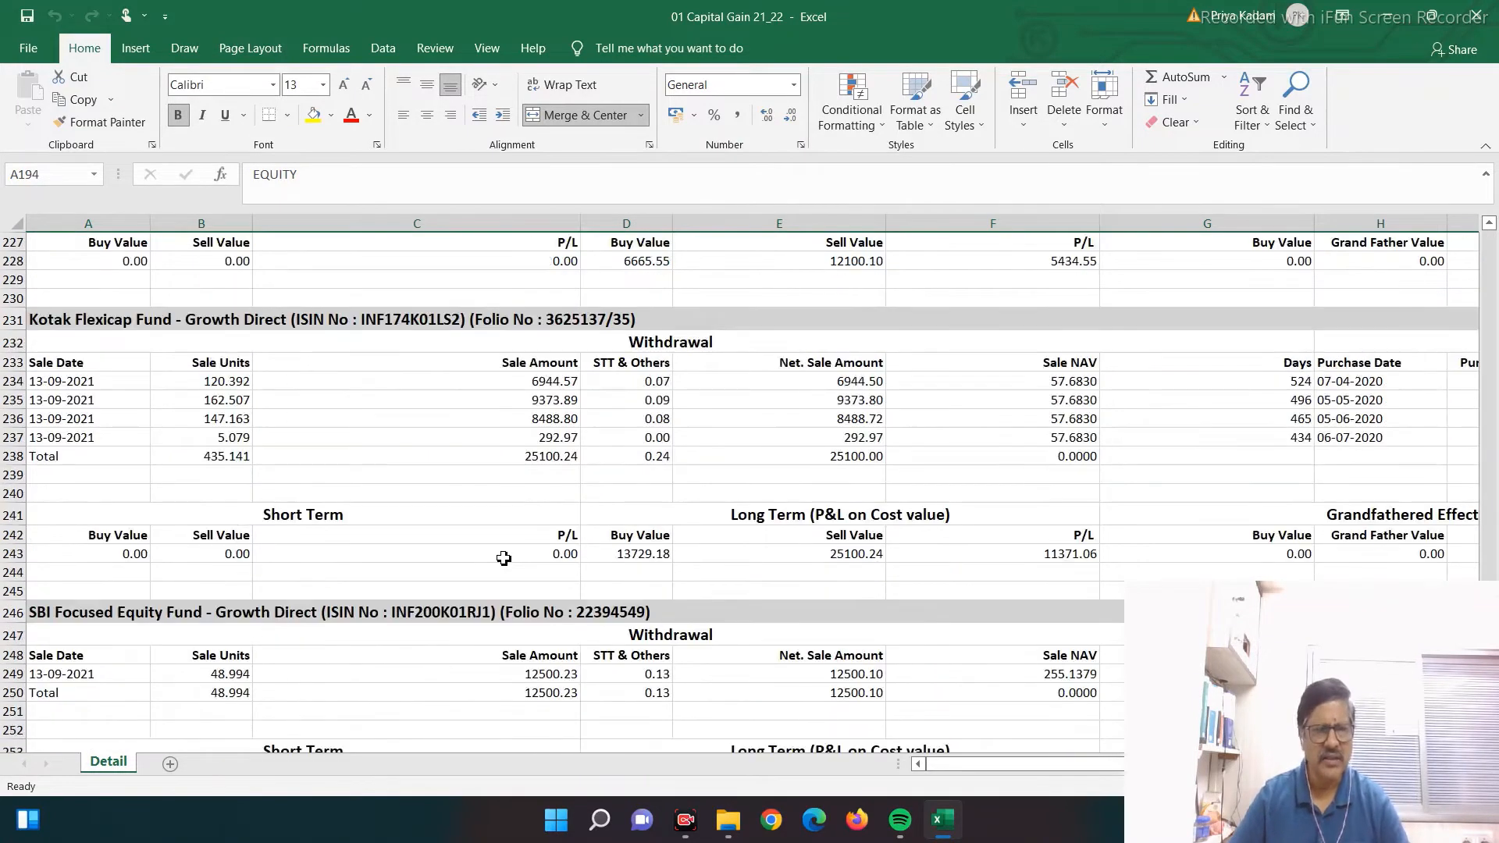
{"action": "scroll", "coordinate": [504, 559], "scroll_direction": "down", "scroll_amount": 7}
{"action": "scroll", "coordinate": [505, 672], "scroll_direction": "down", "scroll_amount": 2}
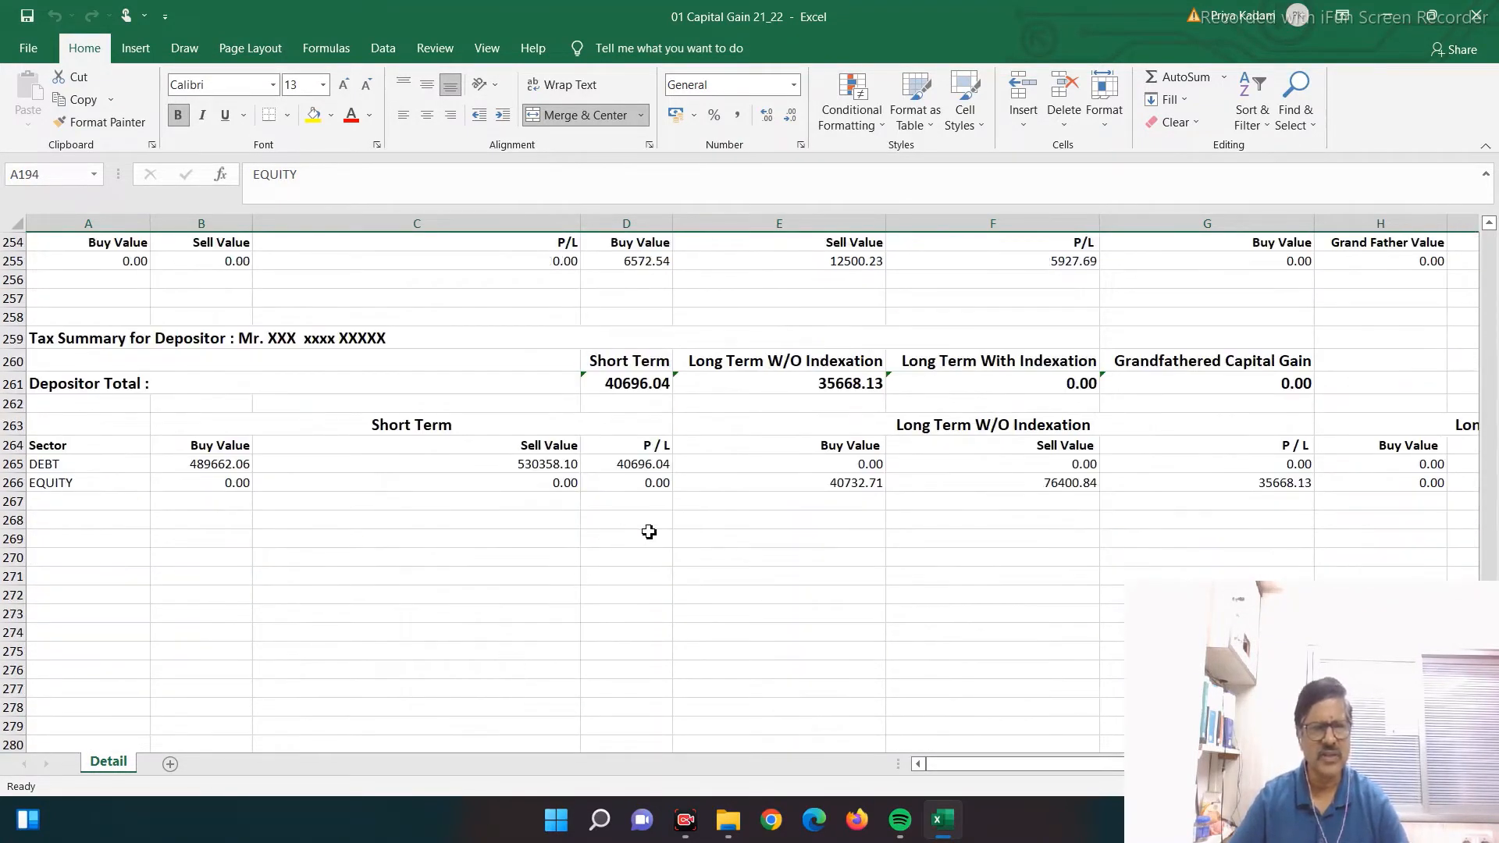
{"action": "left_click_drag", "start_coordinate": [606, 389], "coordinate": [790, 390]}
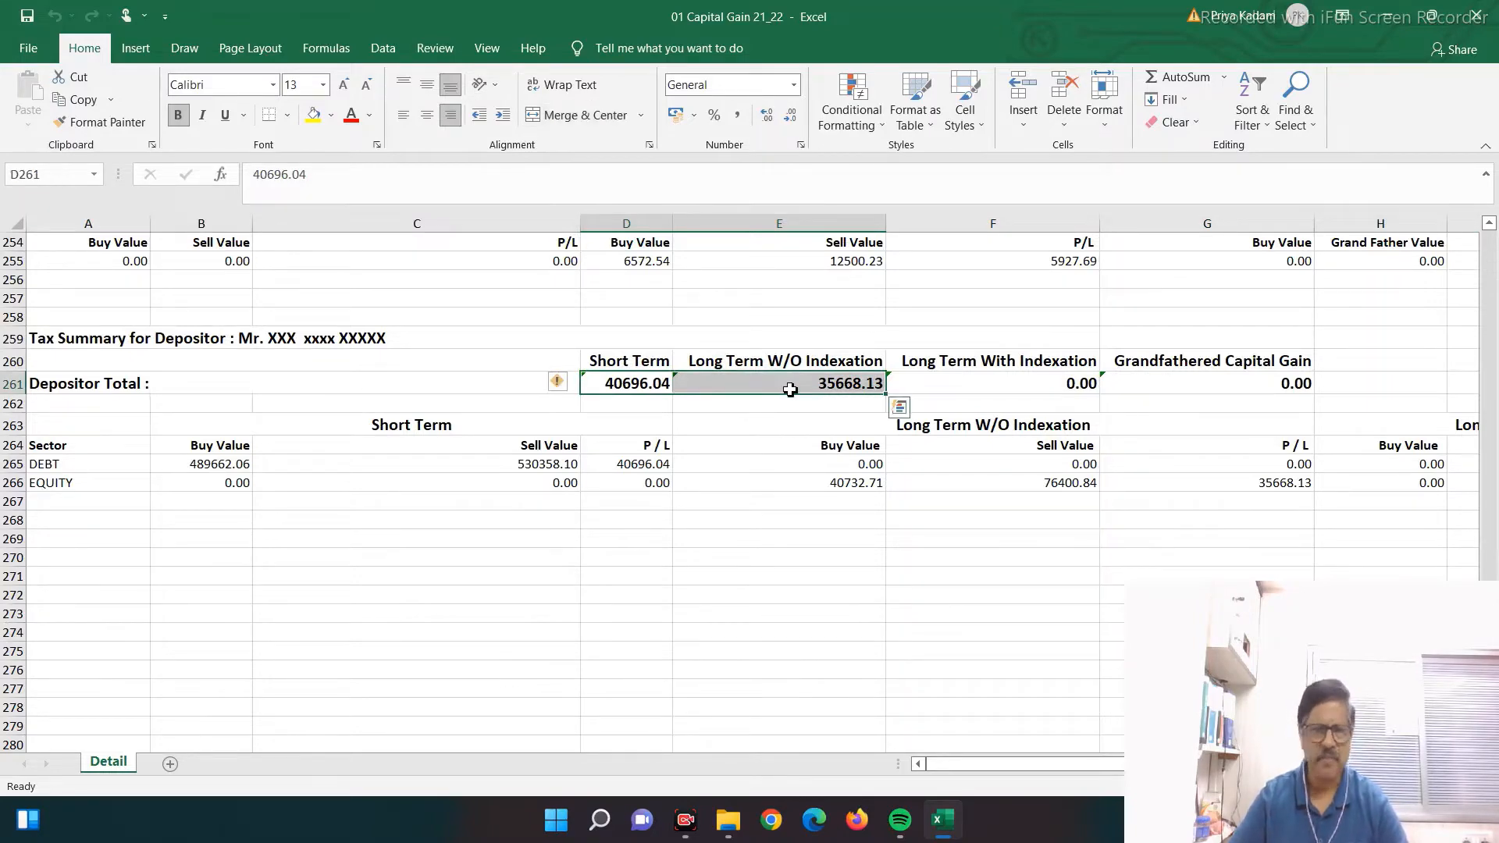
- Examine the Kotak Overnight Fund block and return to the first fund blocks near the start of the Detail sheet
{"action": "scroll", "coordinate": [445, 526], "scroll_direction": "up", "scroll_amount": 20}
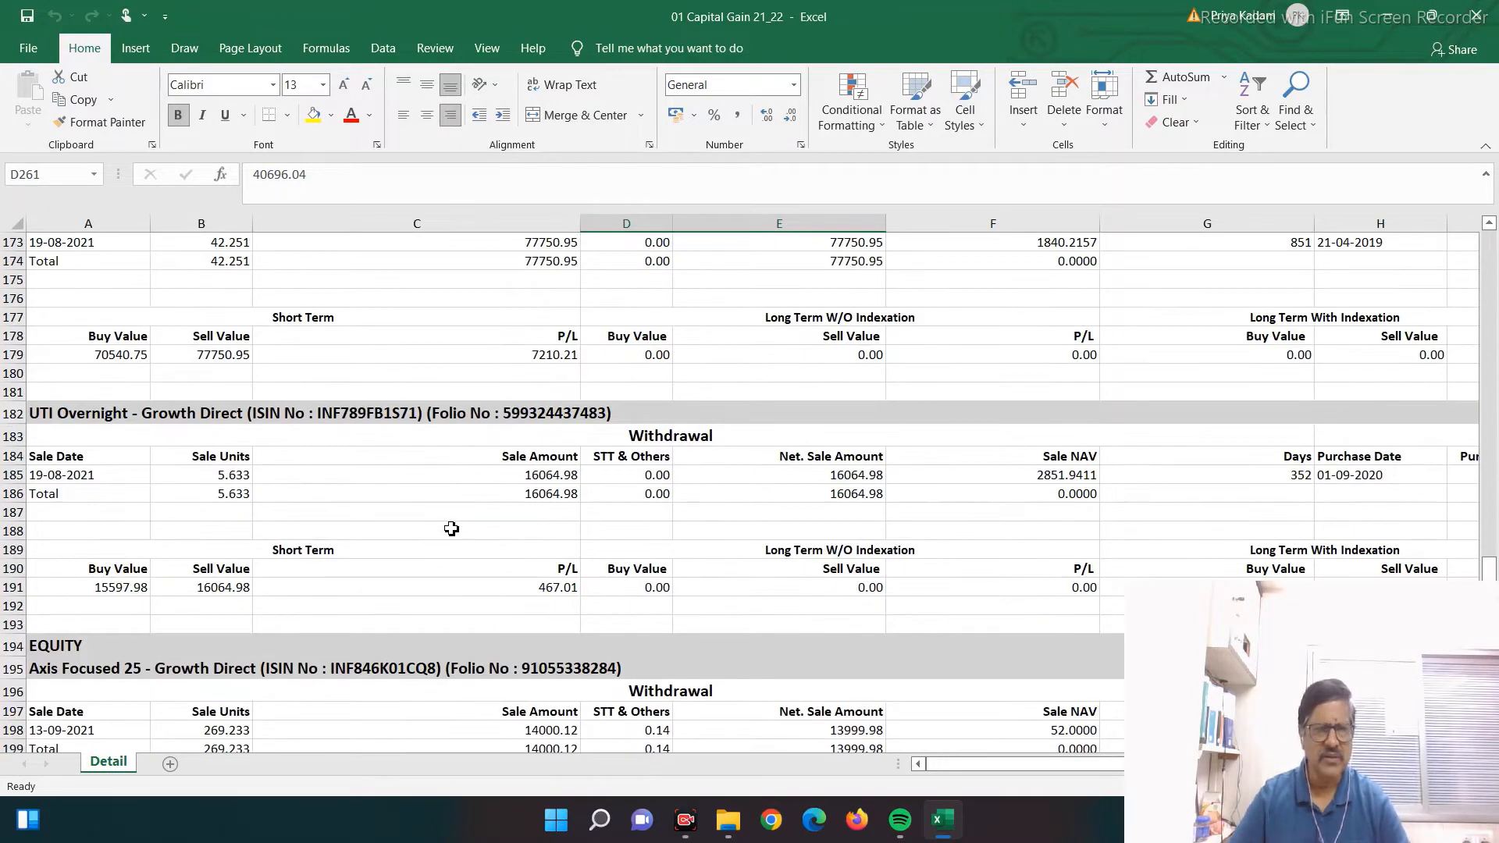
{"action": "scroll", "coordinate": [451, 528], "scroll_direction": "up", "scroll_amount": 19}
{"action": "left_click", "coordinate": [58, 453]}
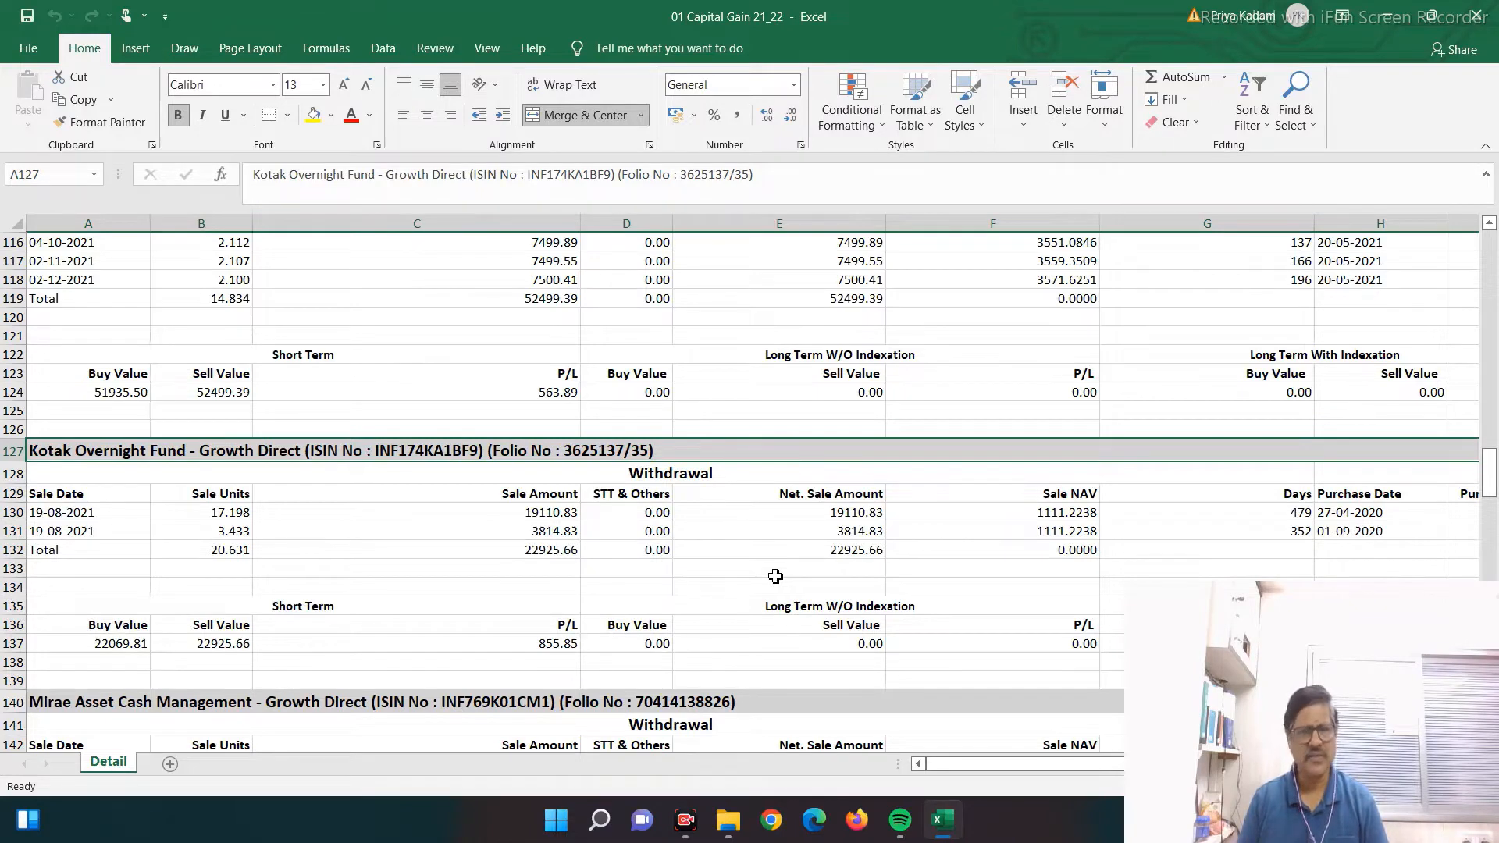
{"action": "left_click", "coordinate": [794, 669]}
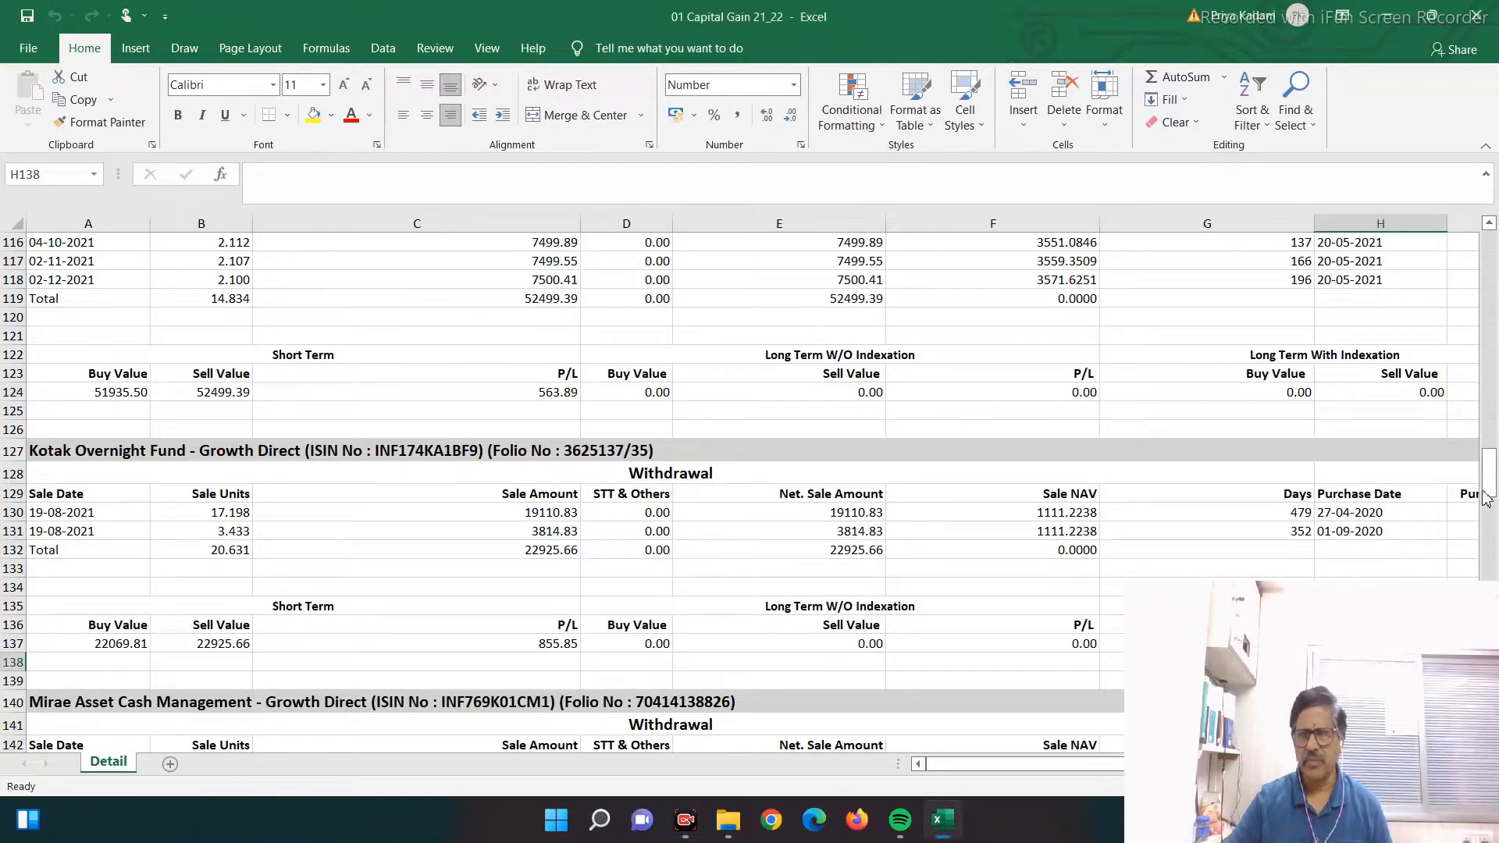
{"action": "left_click_drag", "start_coordinate": [1486, 500], "coordinate": [1406, 309]}
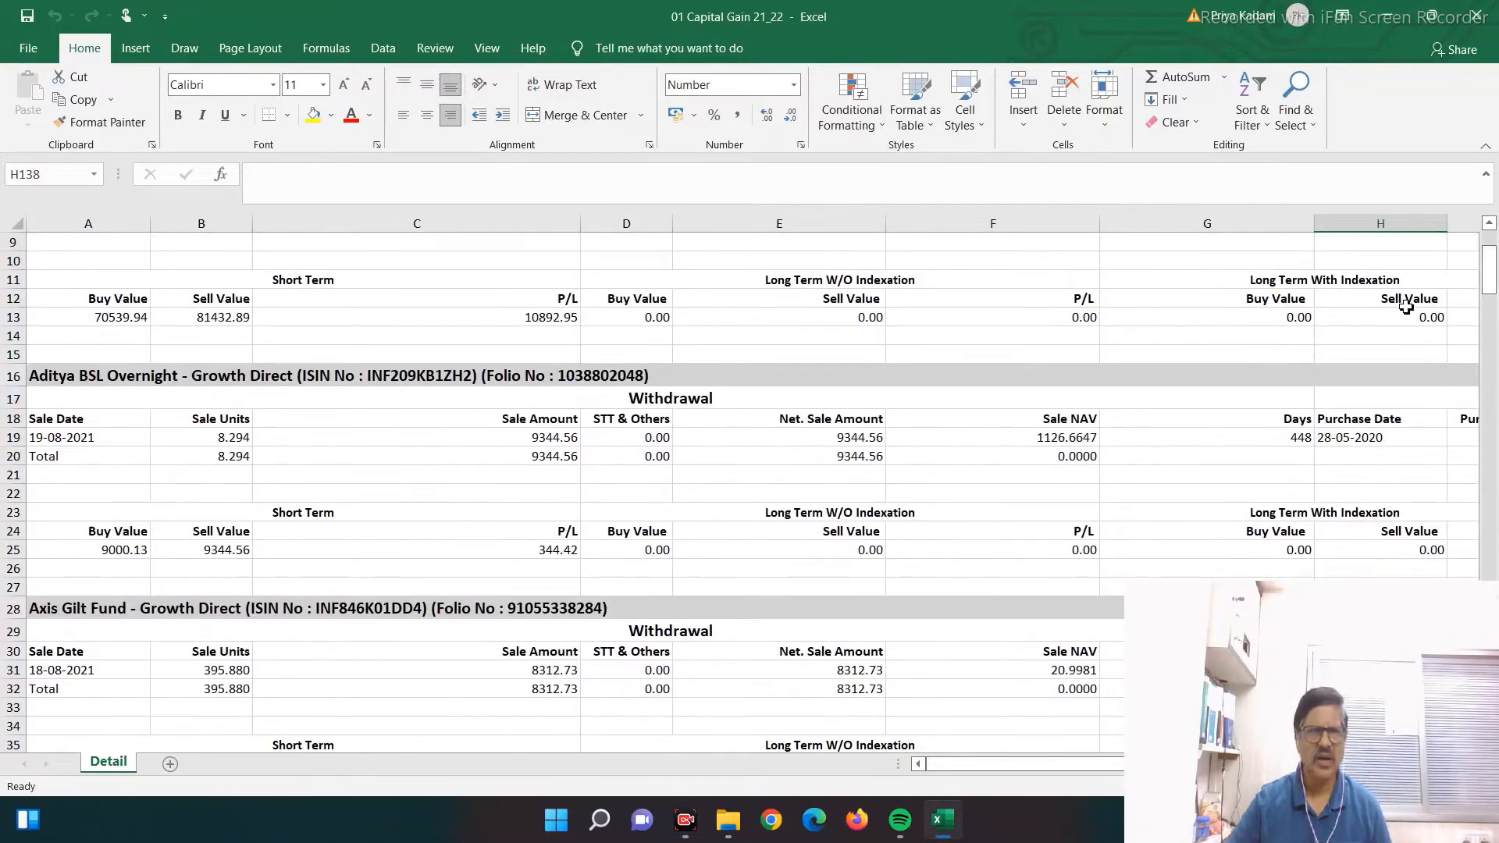
- Look back over the debt fund blocks from Kotak Overnight Fund up to the DEBT heading in row 3 of the Detail sheet
{"action": "key", "text": "Up"}
{"action": "key", "text": "Up"}
{"action": "key", "text": "Up"}
{"action": "key", "text": "Up"}
{"action": "key", "text": "Up"}
{"action": "key", "text": "Up"}
{"action": "key", "text": "Up"}
{"action": "key", "text": "Up"}
{"action": "key", "text": "Up"}
{"action": "key", "text": "Up"}
{"action": "key", "text": "Up"}
{"action": "key", "text": "Up"}
{"action": "key", "text": "Up"}
{"action": "key", "text": "Up"}
{"action": "key", "text": "Up"}
{"action": "key", "text": "Up"}
{"action": "key", "text": "Up"}
{"action": "key", "text": "Up"}
{"action": "key", "text": "Up"}
{"action": "key", "text": "Up"}
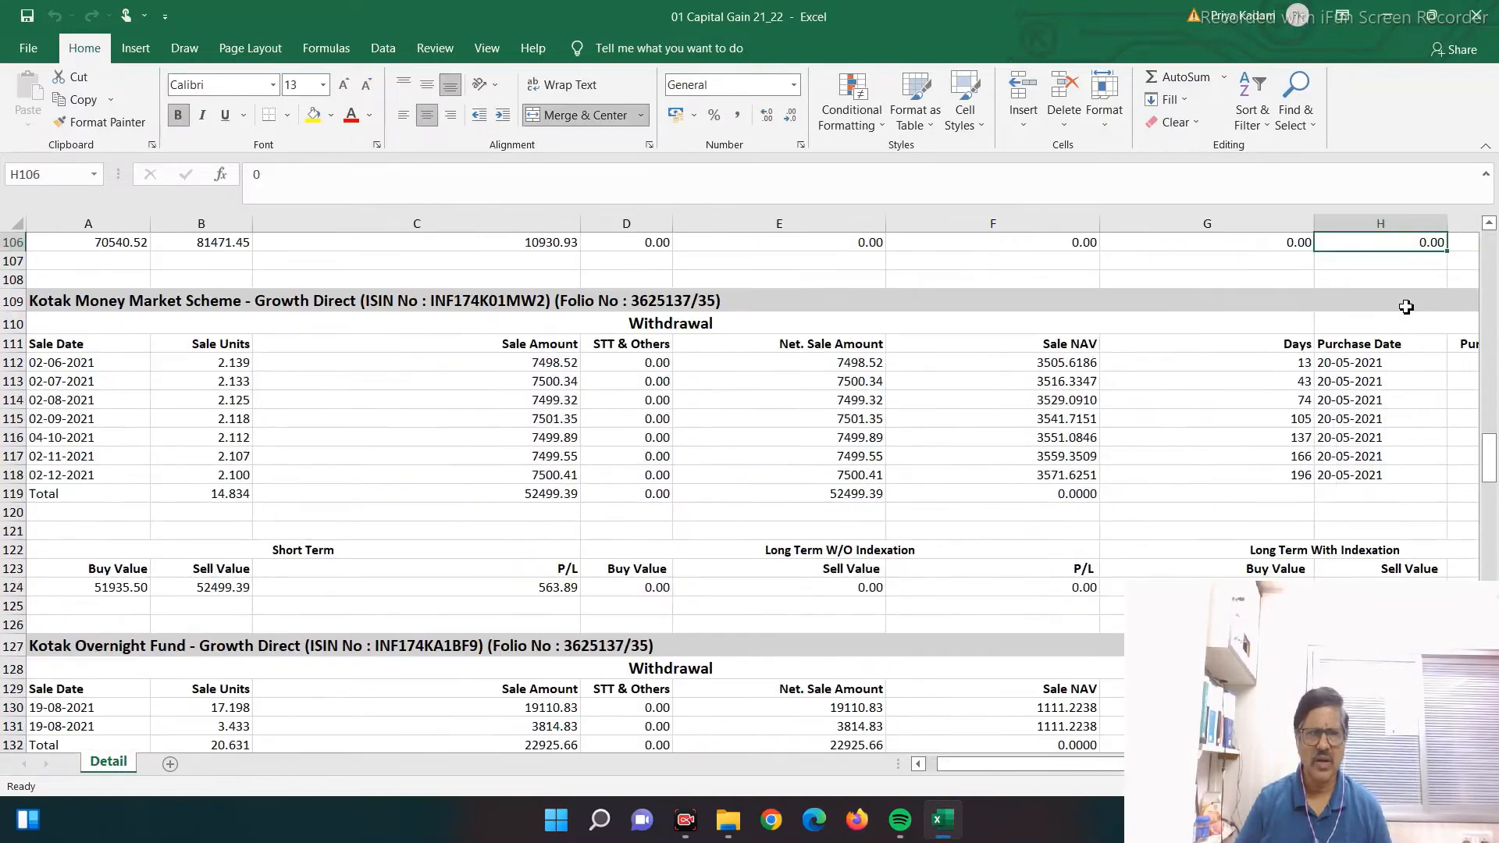
{"action": "key", "text": "Up"}
{"action": "key", "text": "Up"}
{"action": "key", "text": "Up"}
{"action": "key", "text": "Up"}
{"action": "key", "text": "Up"}
{"action": "key", "text": "Up"}
{"action": "key", "text": "Up"}
{"action": "key", "text": "Up"}
{"action": "key", "text": "Up"}
{"action": "key", "text": "Up"}
{"action": "key", "text": "Up"}
{"action": "key", "text": "Up"}
{"action": "key", "text": "Up"}
{"action": "key", "text": "Up"}
{"action": "key", "text": "Up"}
{"action": "key", "text": "Up"}
{"action": "key", "text": "Up"}
{"action": "key", "text": "Up"}
{"action": "key", "text": "Up"}
{"action": "key", "text": "Up"}
{"action": "key", "text": "Up"}
{"action": "key", "text": "Up"}
{"action": "key", "text": "Up"}
{"action": "key", "text": "Up"}
{"action": "key", "text": "Up"}
{"action": "key", "text": "Up"}
{"action": "key", "text": "Up"}
{"action": "key", "text": "Up"}
{"action": "key", "text": "Up"}
{"action": "key", "text": "Up"}
{"action": "key", "text": "Up"}
{"action": "key", "text": "Up"}
{"action": "key", "text": "Up"}
{"action": "key", "text": "Up"}
{"action": "key", "text": "Up"}
{"action": "key", "text": "Up"}
{"action": "key", "text": "Up"}
{"action": "key", "text": "Up"}
{"action": "key", "text": "Up"}
{"action": "key", "text": "Up"}
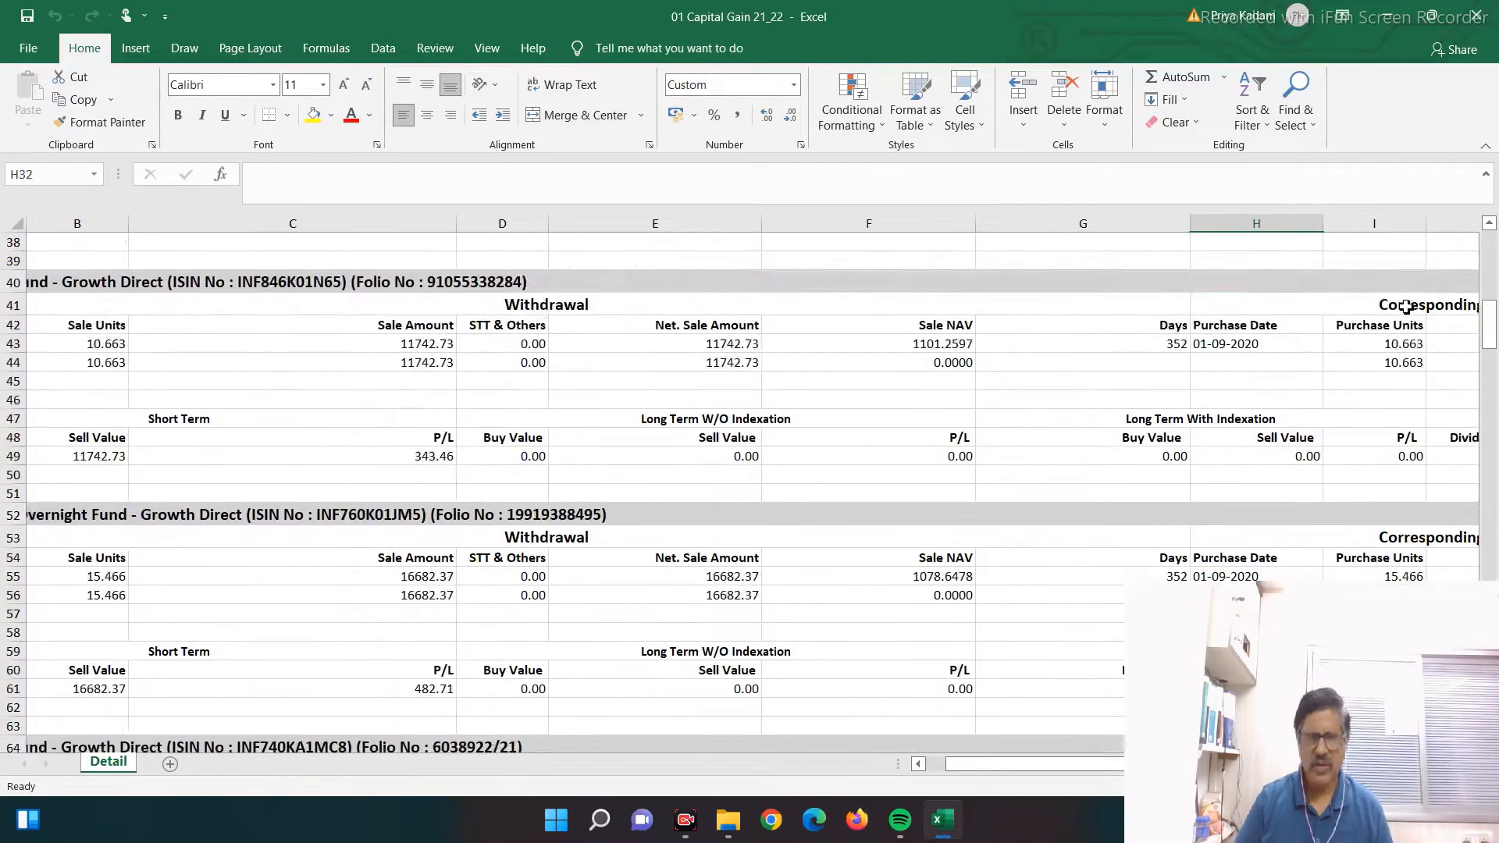
{"action": "key", "text": "Left"}
{"action": "key", "text": "Left"}
{"action": "key", "text": "Left"}
{"action": "key", "text": "Left"}
{"action": "key", "text": "Left"}
{"action": "key", "text": "Left"}
{"action": "key", "text": "Left"}
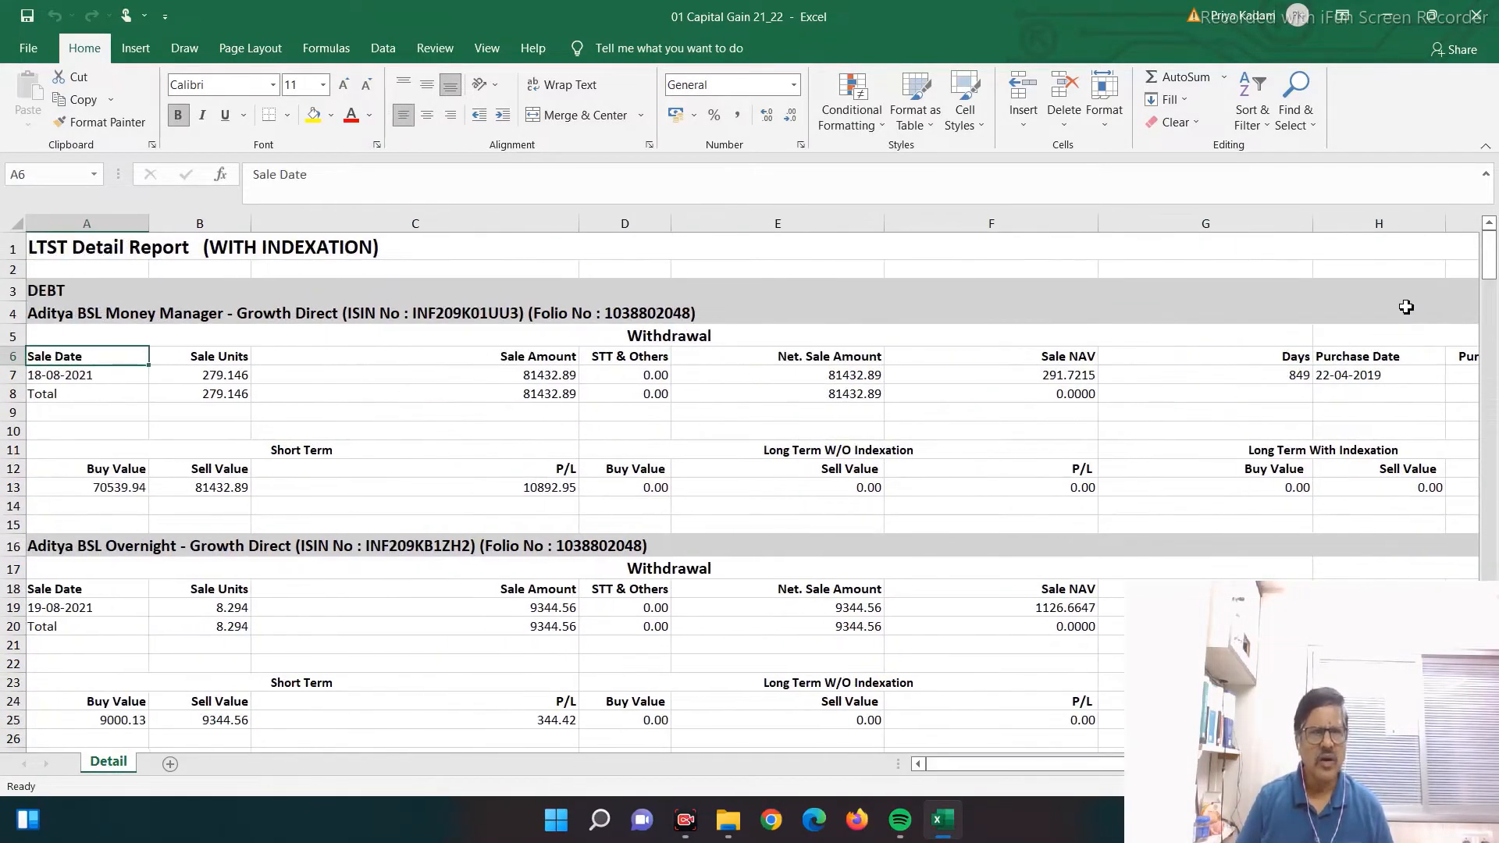
{"action": "key", "text": "Up"}
{"action": "key", "text": "Up"}
{"action": "key", "text": "Up"}
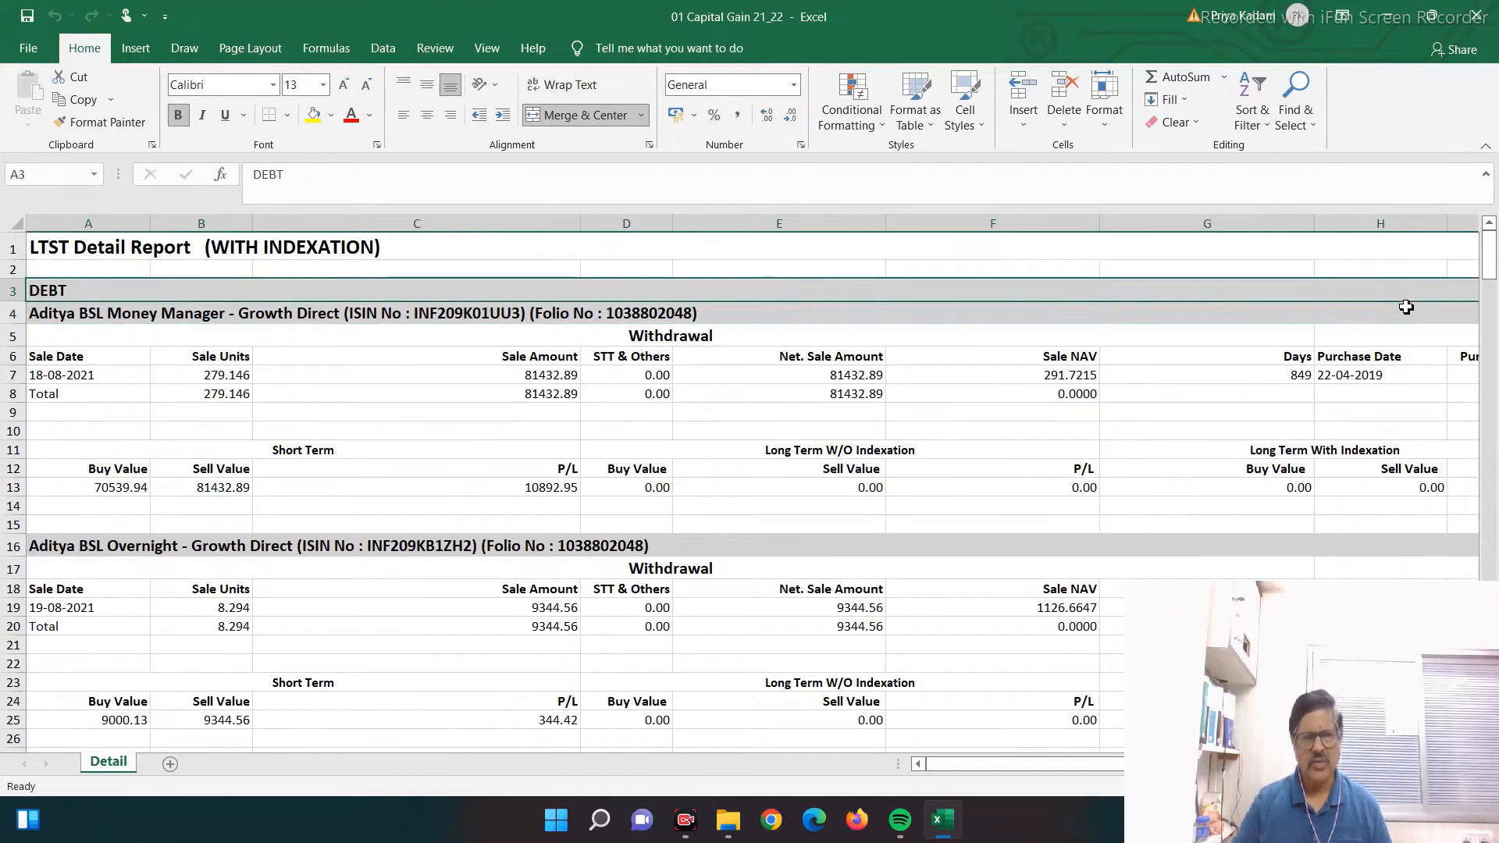
- Insert an empty column before column A and enter Debt in A3 beside the DEBT heading
{"action": "left_click", "coordinate": [88, 224]}
{"action": "right_click", "coordinate": [88, 224]}
{"action": "left_click", "coordinate": [140, 360]}
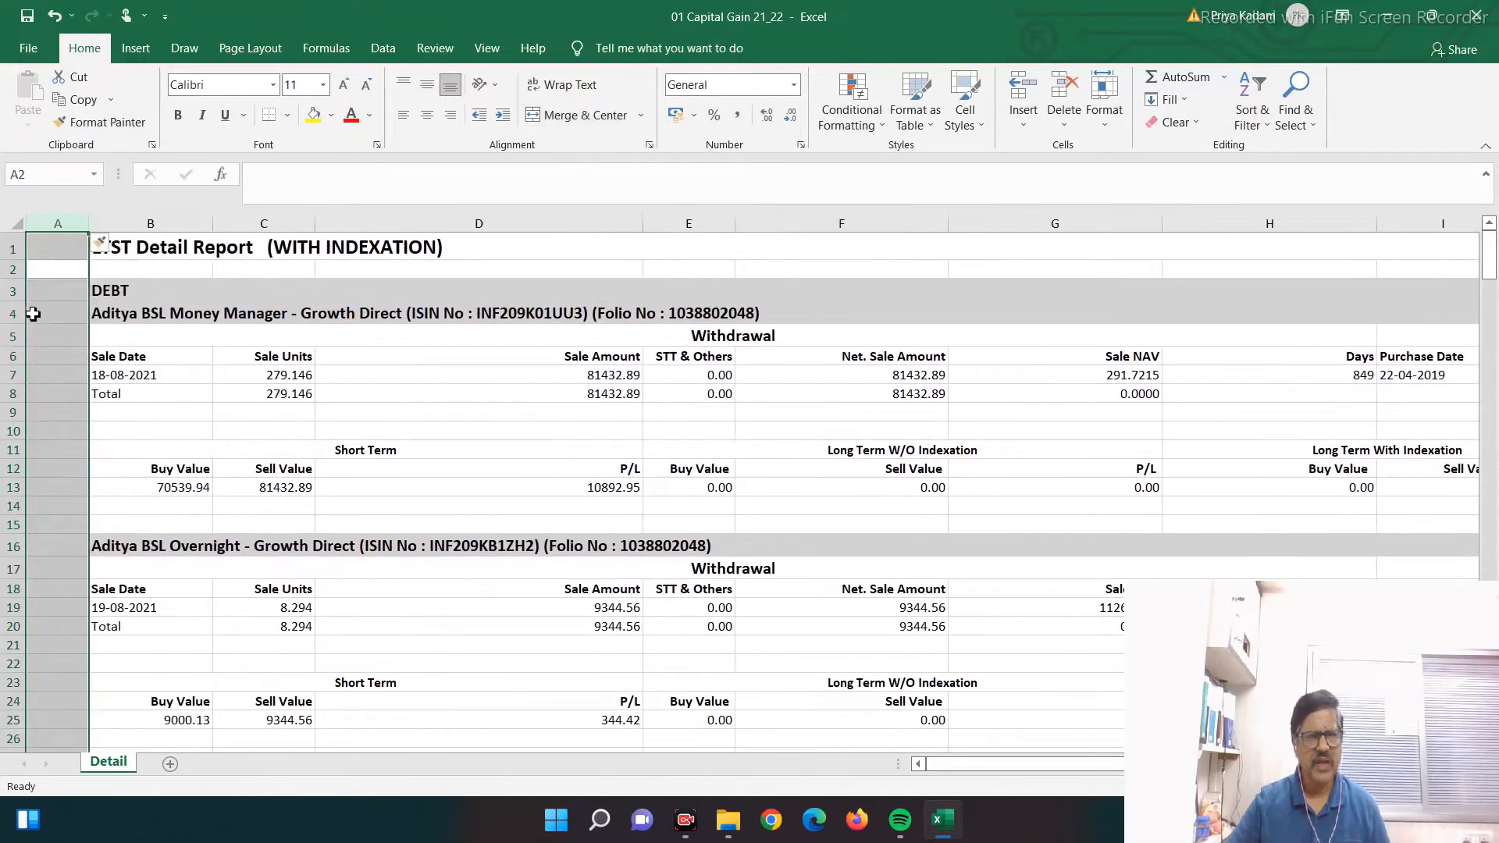
{"action": "left_click", "coordinate": [37, 297]}
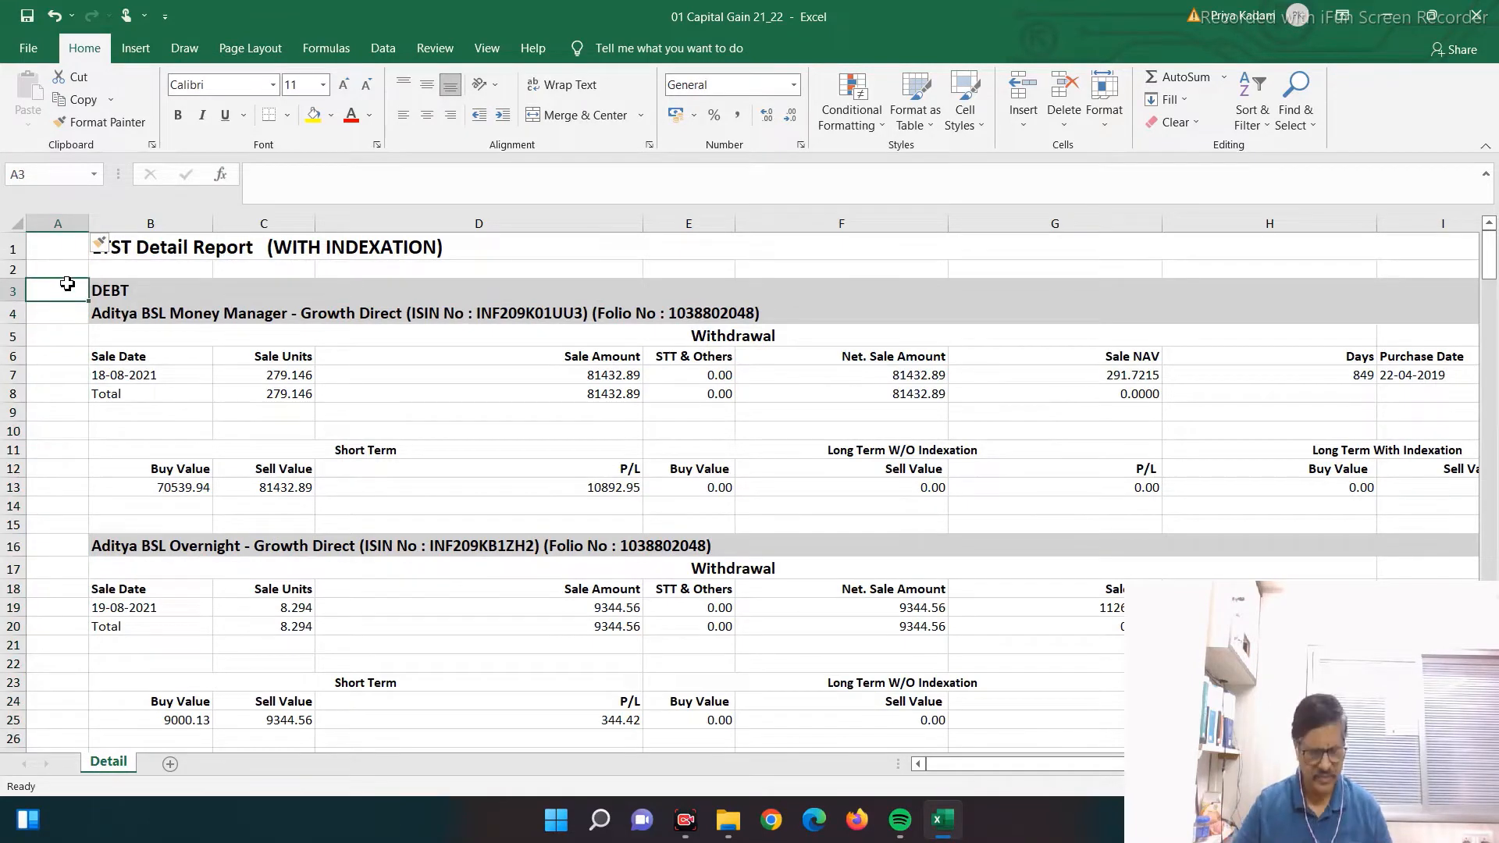
{"action": "type", "text": "Debt"}
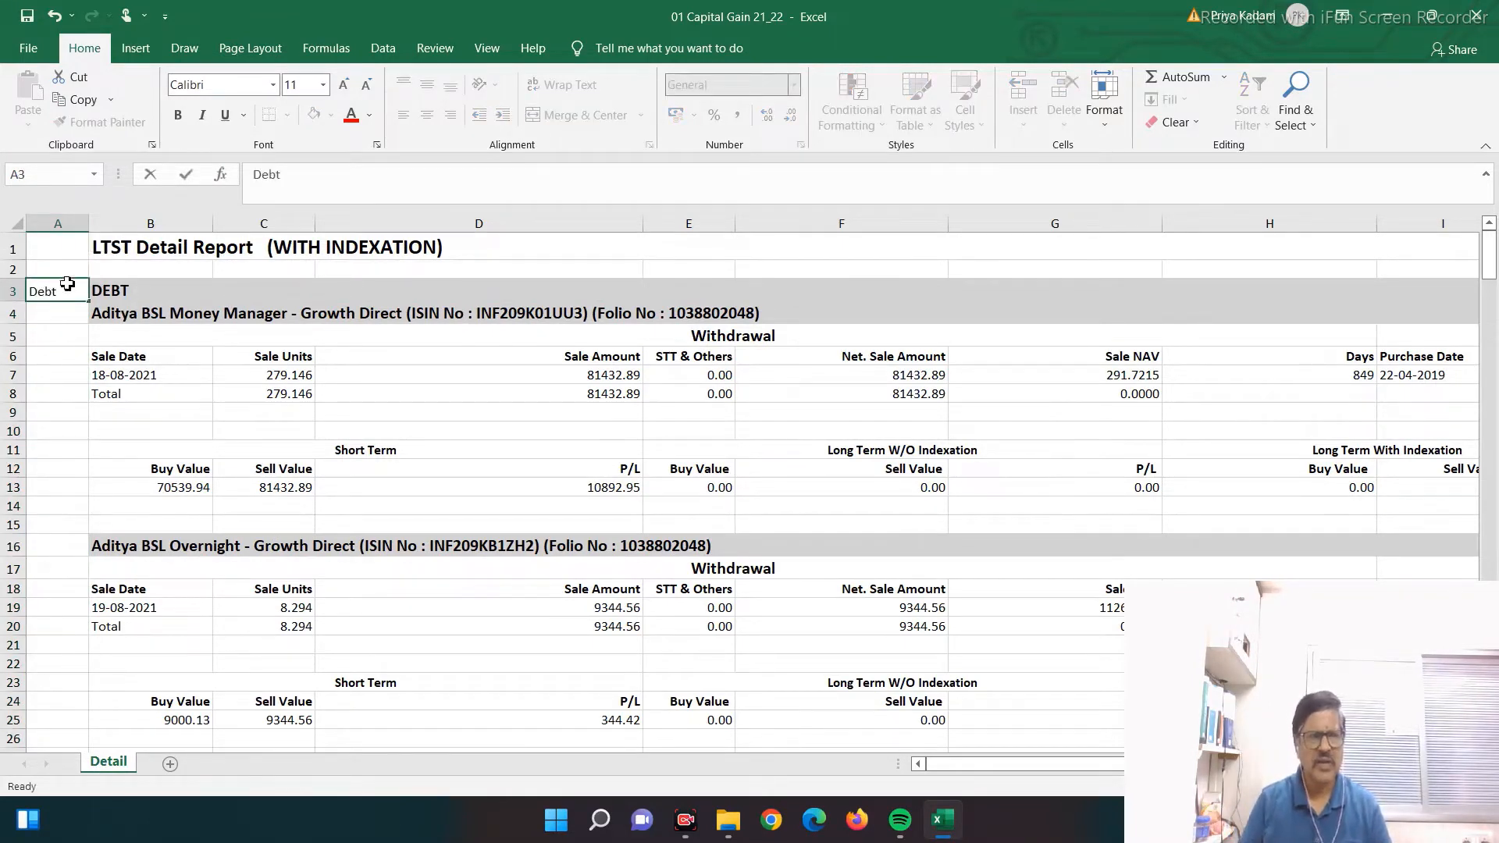
{"action": "key", "text": "Return"}
- Copy the Debt label from A3 into A4:A193, covering every row of the debt section
{"action": "key", "text": "Up"}
{"action": "key", "text": "ctrl+c"}
{"action": "key", "text": "Down"}
{"action": "key", "text": "shift+Page_Down"}
{"action": "key", "text": "shift+Page_Down"}
{"action": "key", "text": "shift+Page_Down"}
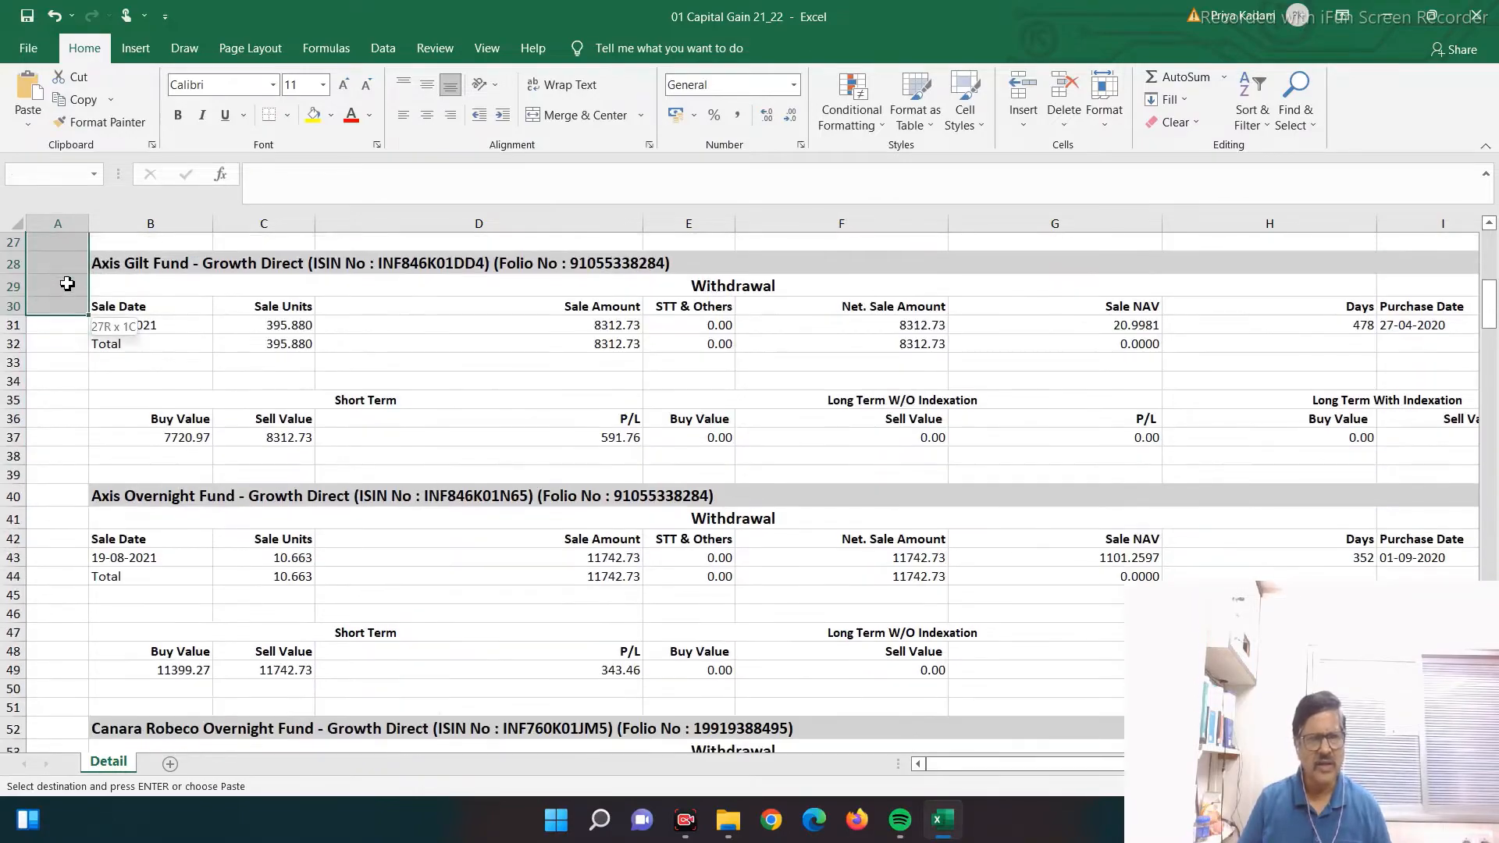
{"action": "key", "text": "shift+Page_Down"}
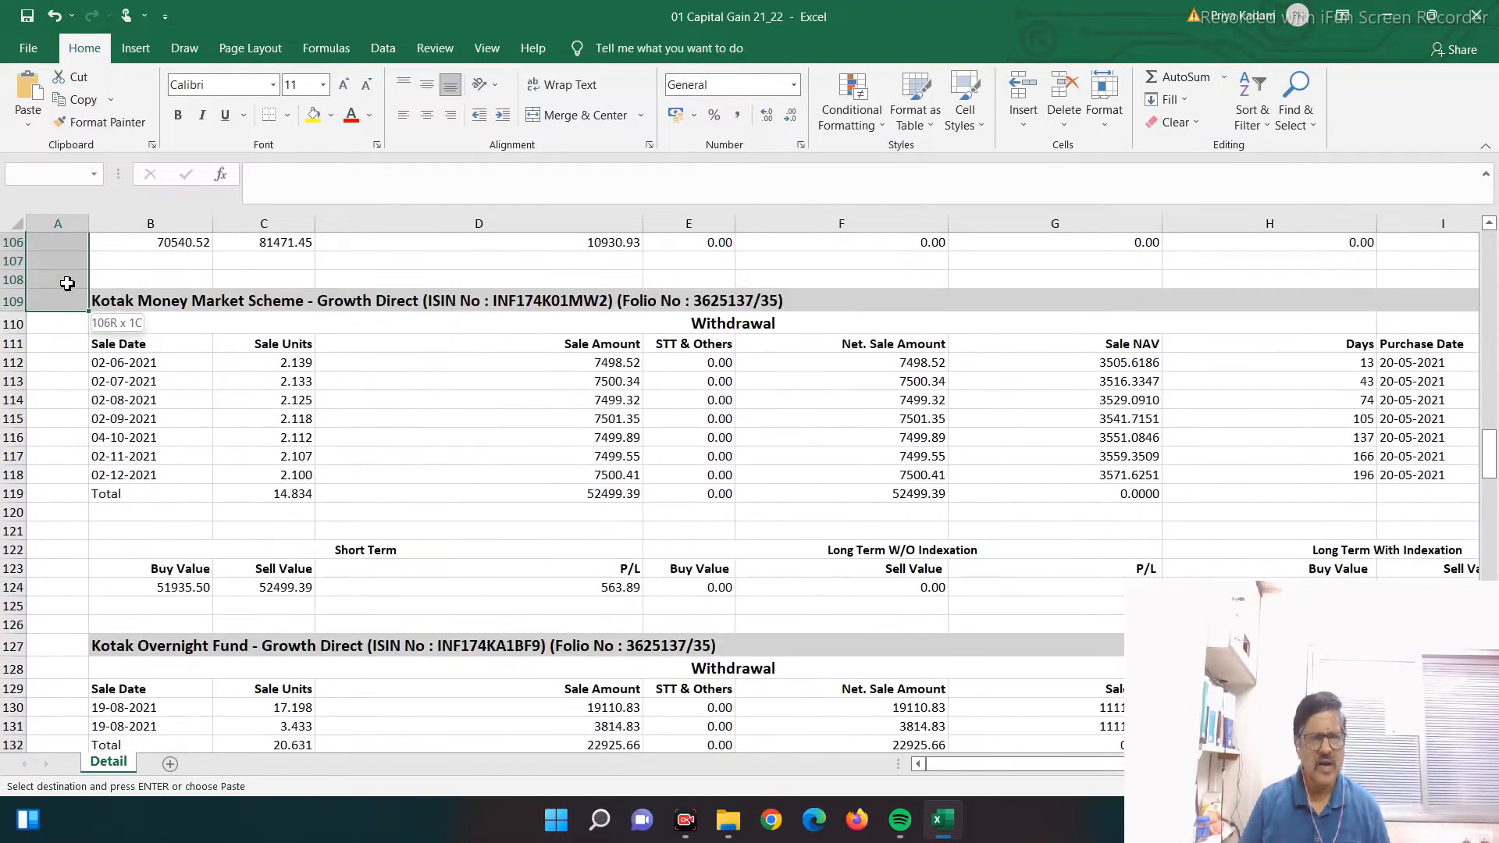
{"action": "key", "text": "shift+Page_Down"}
{"action": "key", "text": "shift+Page_Down"}
{"action": "key", "text": "shift+Page_Down"}
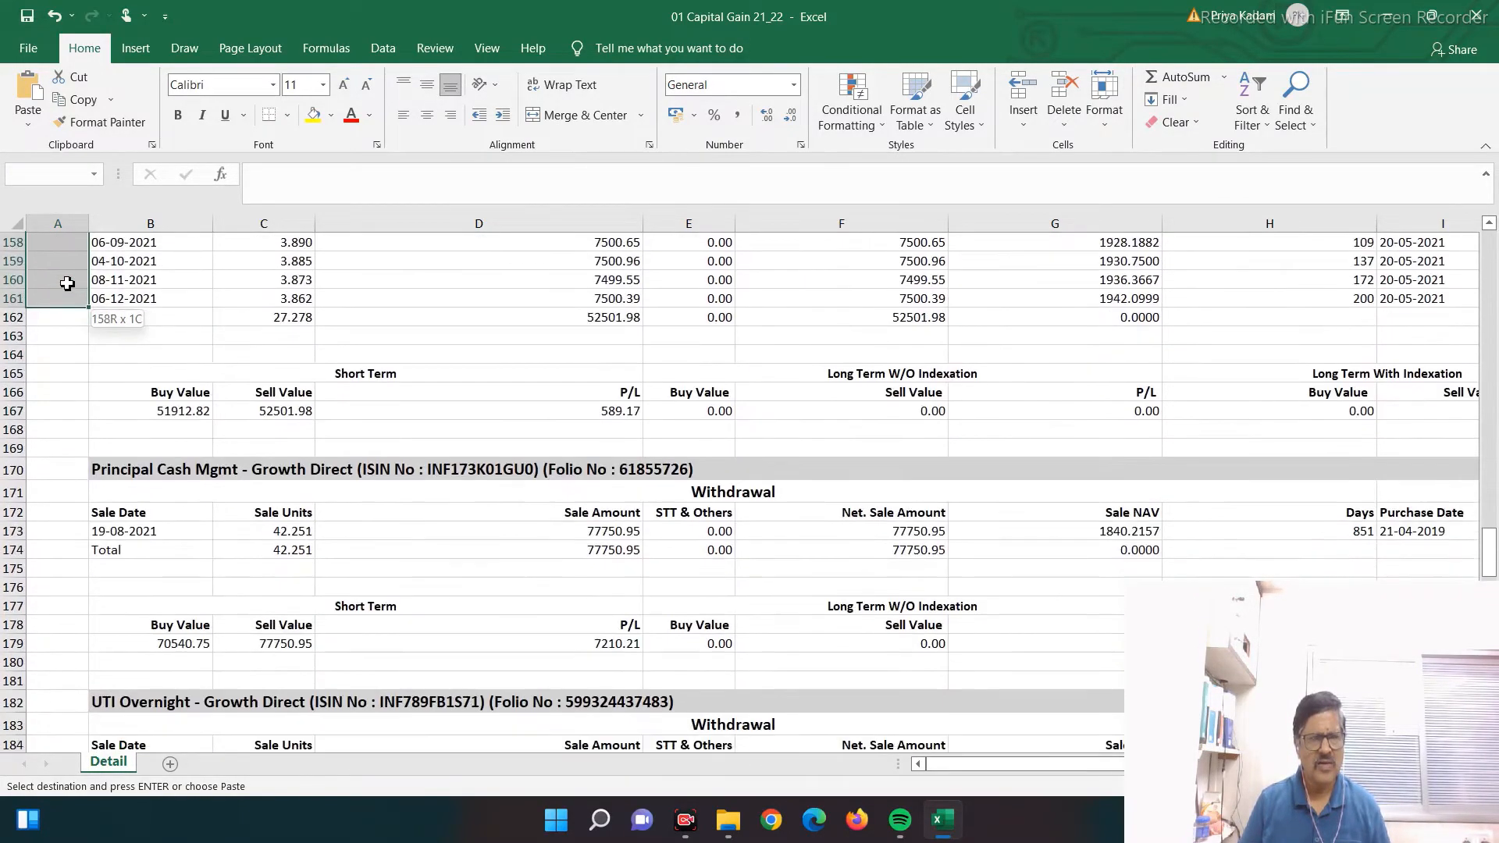
{"action": "key", "text": "shift+Down"}
{"action": "key", "text": "shift+Down"}
{"action": "key", "text": "shift+Down"}
{"action": "key", "text": "shift+Down"}
{"action": "key", "text": "shift+Down"}
{"action": "key", "text": "shift+Down"}
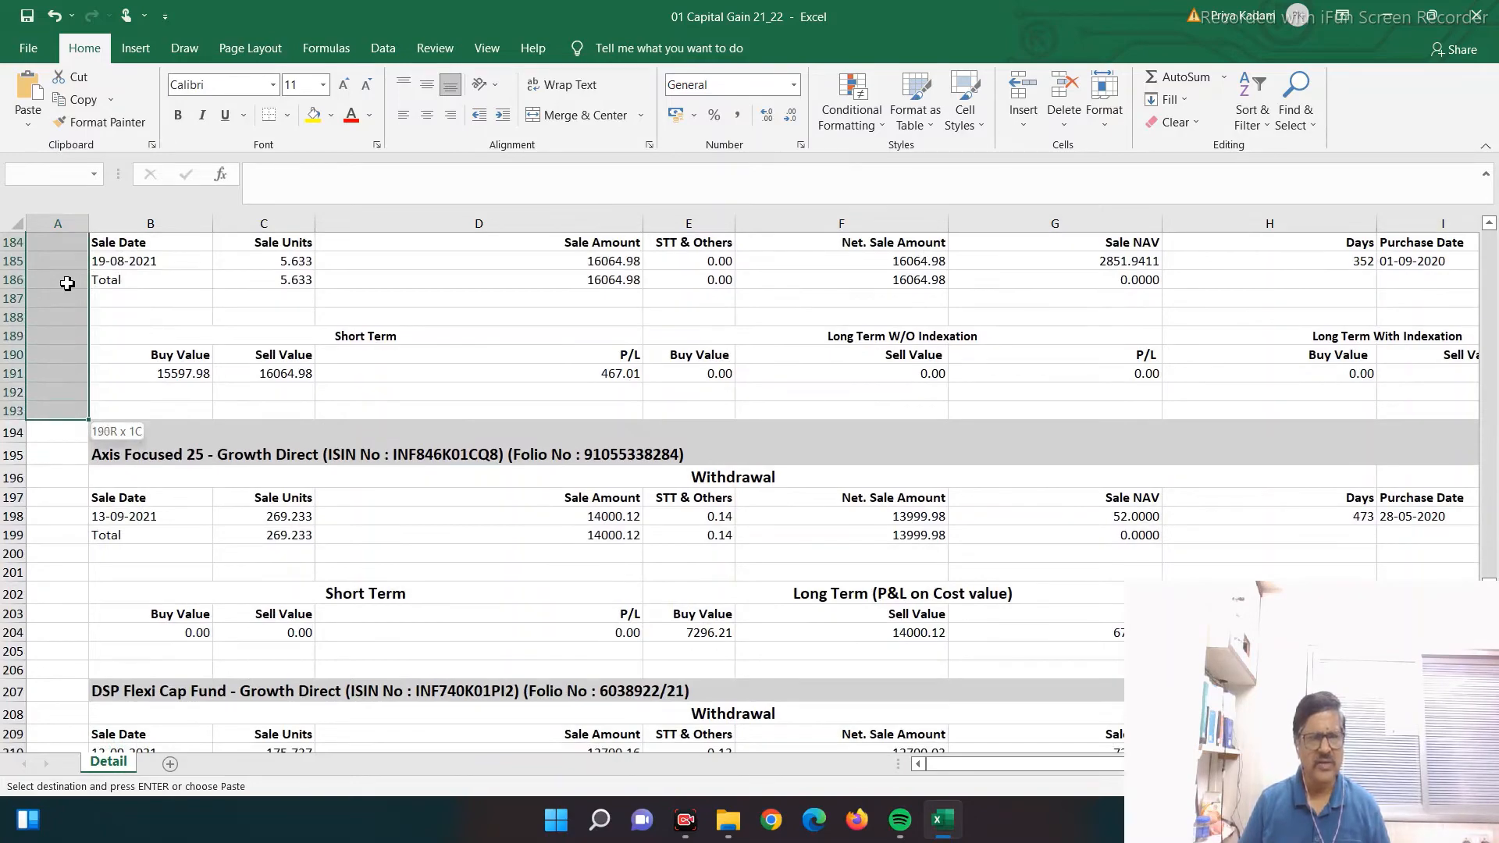
{"action": "key", "text": "ctrl+v"}
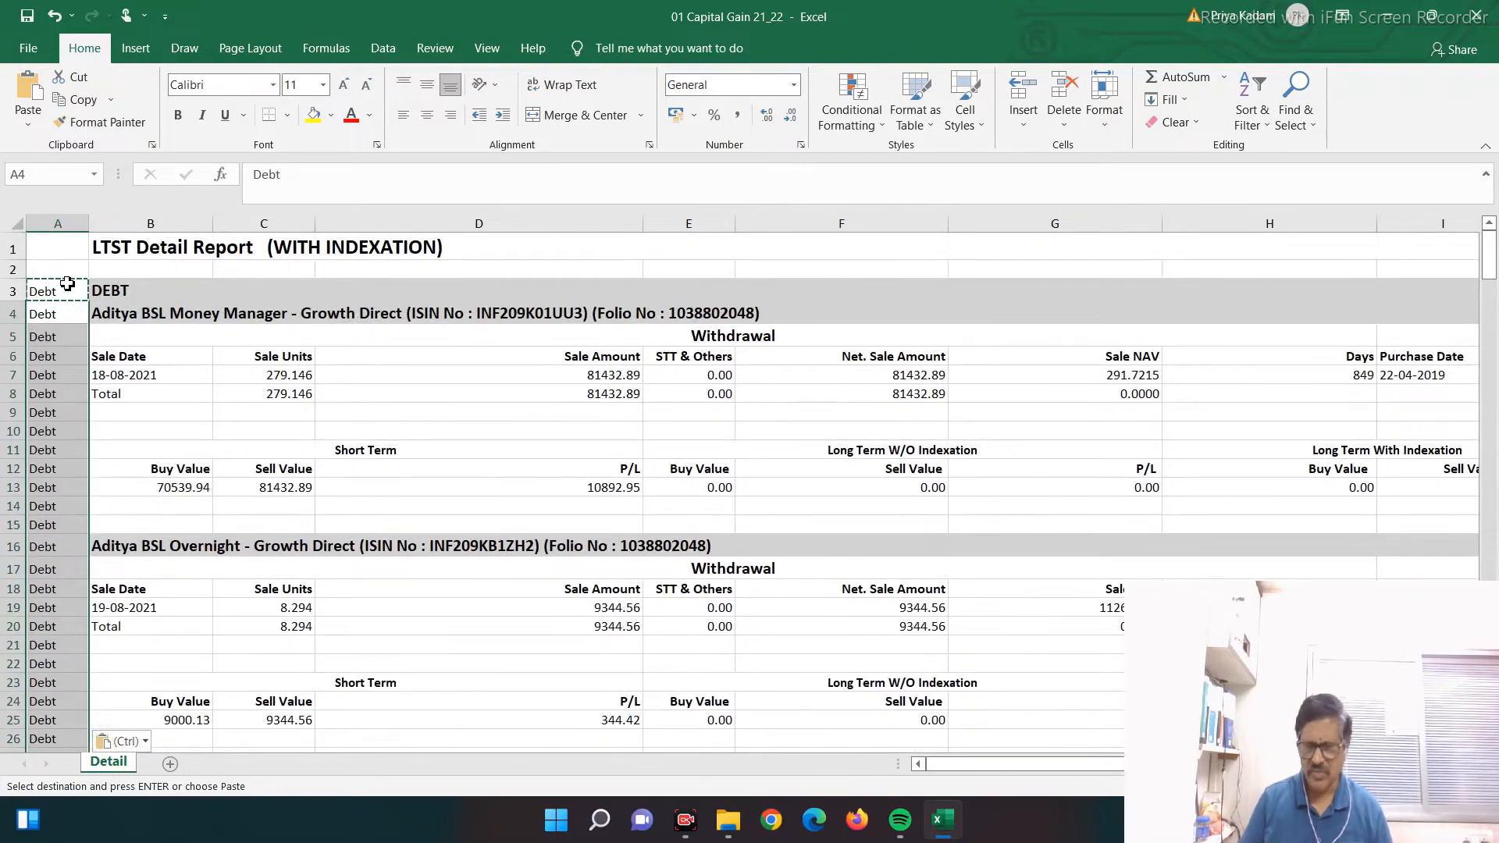
- Enter Equity in A194 beside the EQUITY section heading
{"action": "key", "text": "Down"}
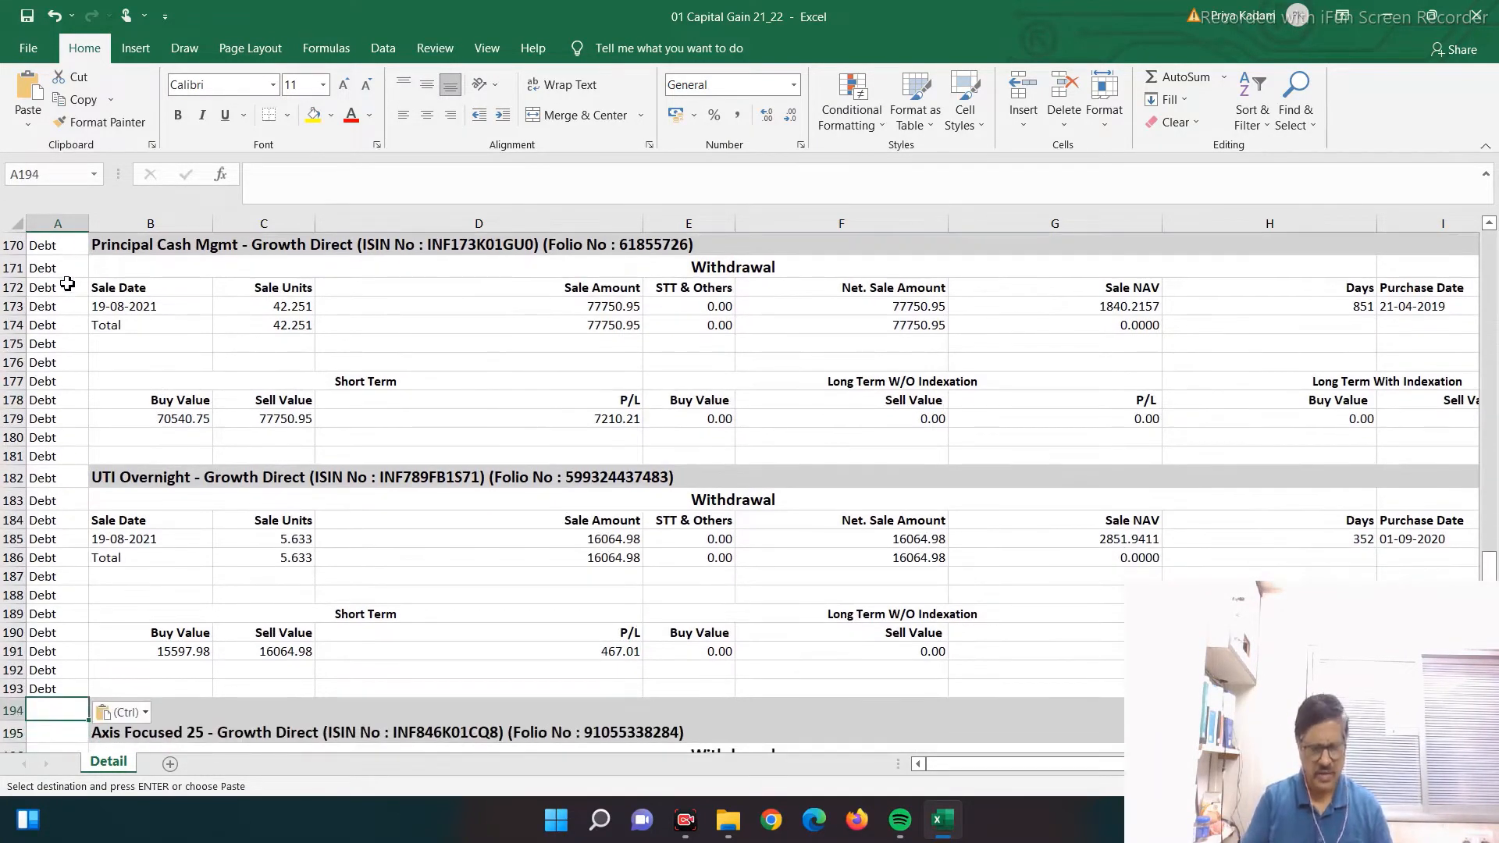
{"action": "type", "text": "Equity"}
{"action": "key", "text": "Return"}
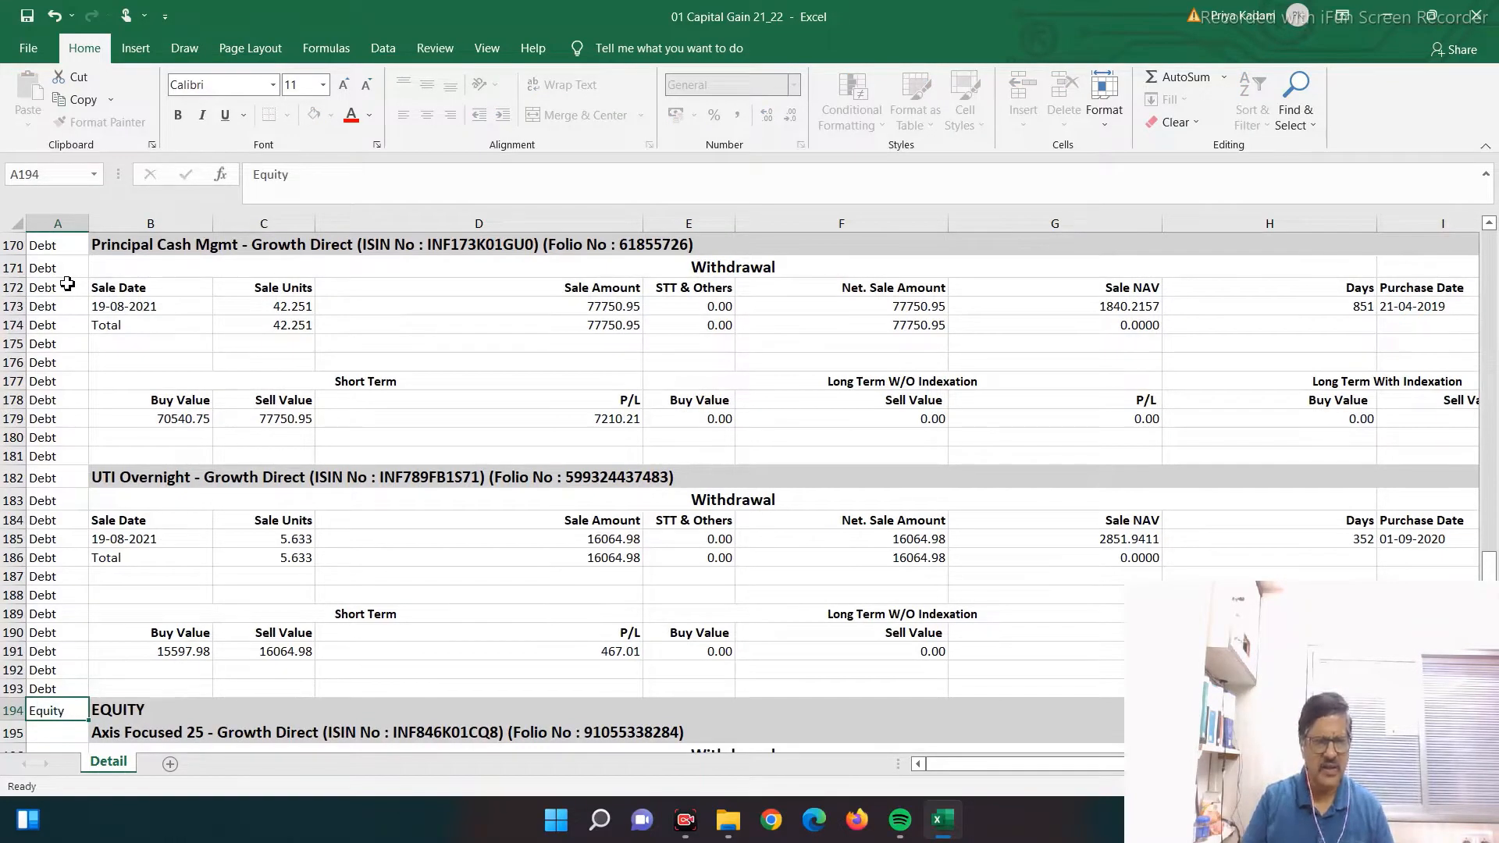
- Try to copy the Equity label from A194 into A195:A257, ending before the tax summary
{"action": "key", "text": "Up"}
{"action": "key", "text": "ctrl+c"}
{"action": "key", "text": "Down"}
{"action": "key", "text": "shift+Page_Down"}
{"action": "key", "text": "shift+Page_Down"}
{"action": "key", "text": "shift+Page_Down"}
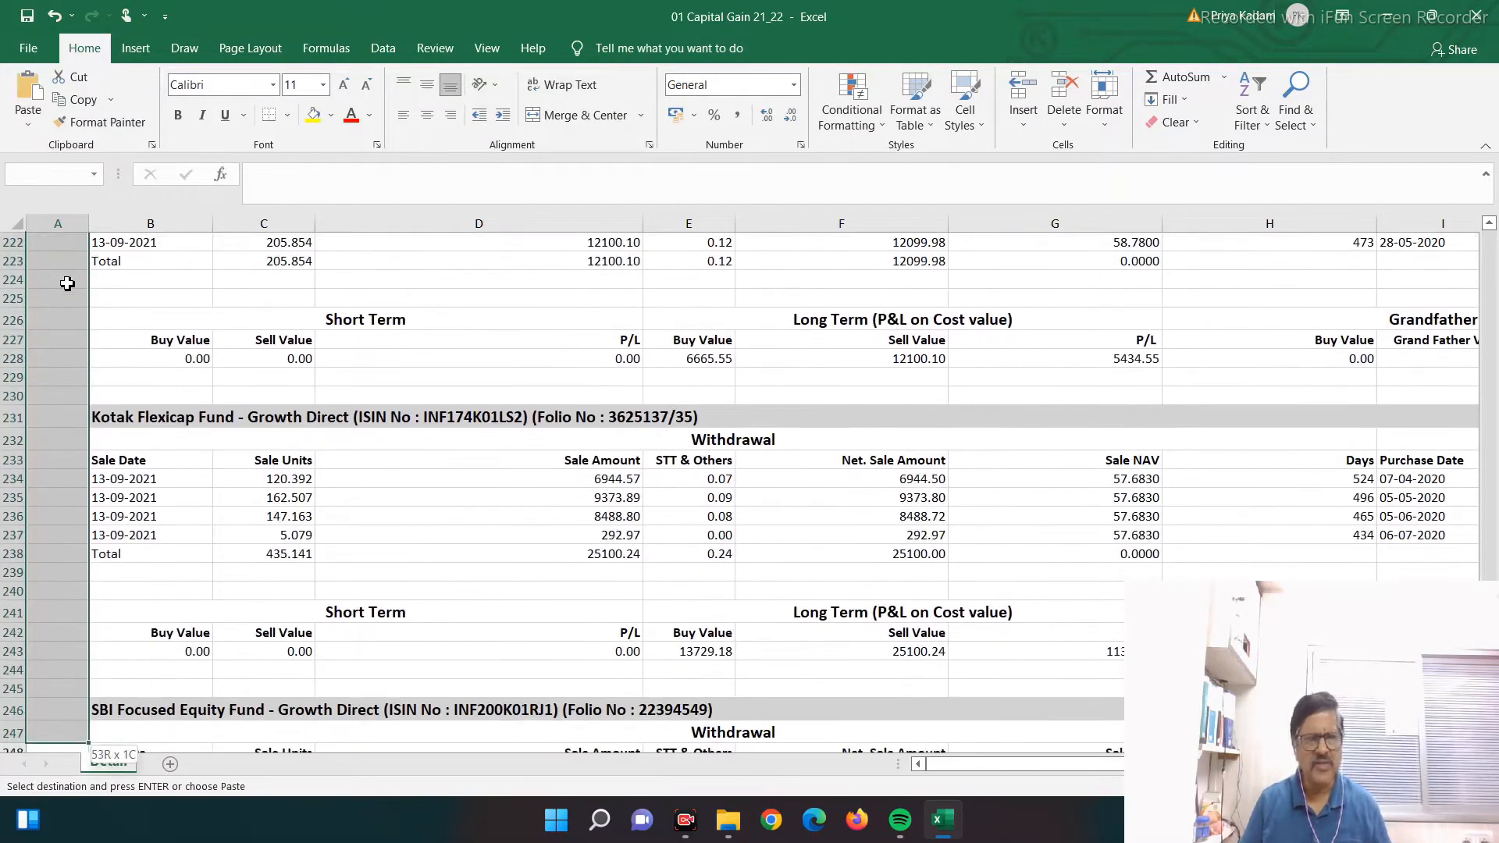
{"action": "key", "text": "shift+Up"}
{"action": "key", "text": "shift+Up"}
{"action": "key", "text": "shift+Up"}
{"action": "key", "text": "shift+Up"}
{"action": "key", "text": "shift+Up"}
{"action": "key", "text": "shift+Up"}
{"action": "key", "text": "shift+Up"}
{"action": "key", "text": "shift+Up"}
{"action": "key", "text": "shift+Up"}
{"action": "key", "text": "shift+Up"}
{"action": "key", "text": "shift+Up"}
{"action": "key", "text": "shift+Up"}
{"action": "key", "text": "shift+Up"}
{"action": "key", "text": "shift+Up"}
{"action": "key", "text": "shift+Up"}
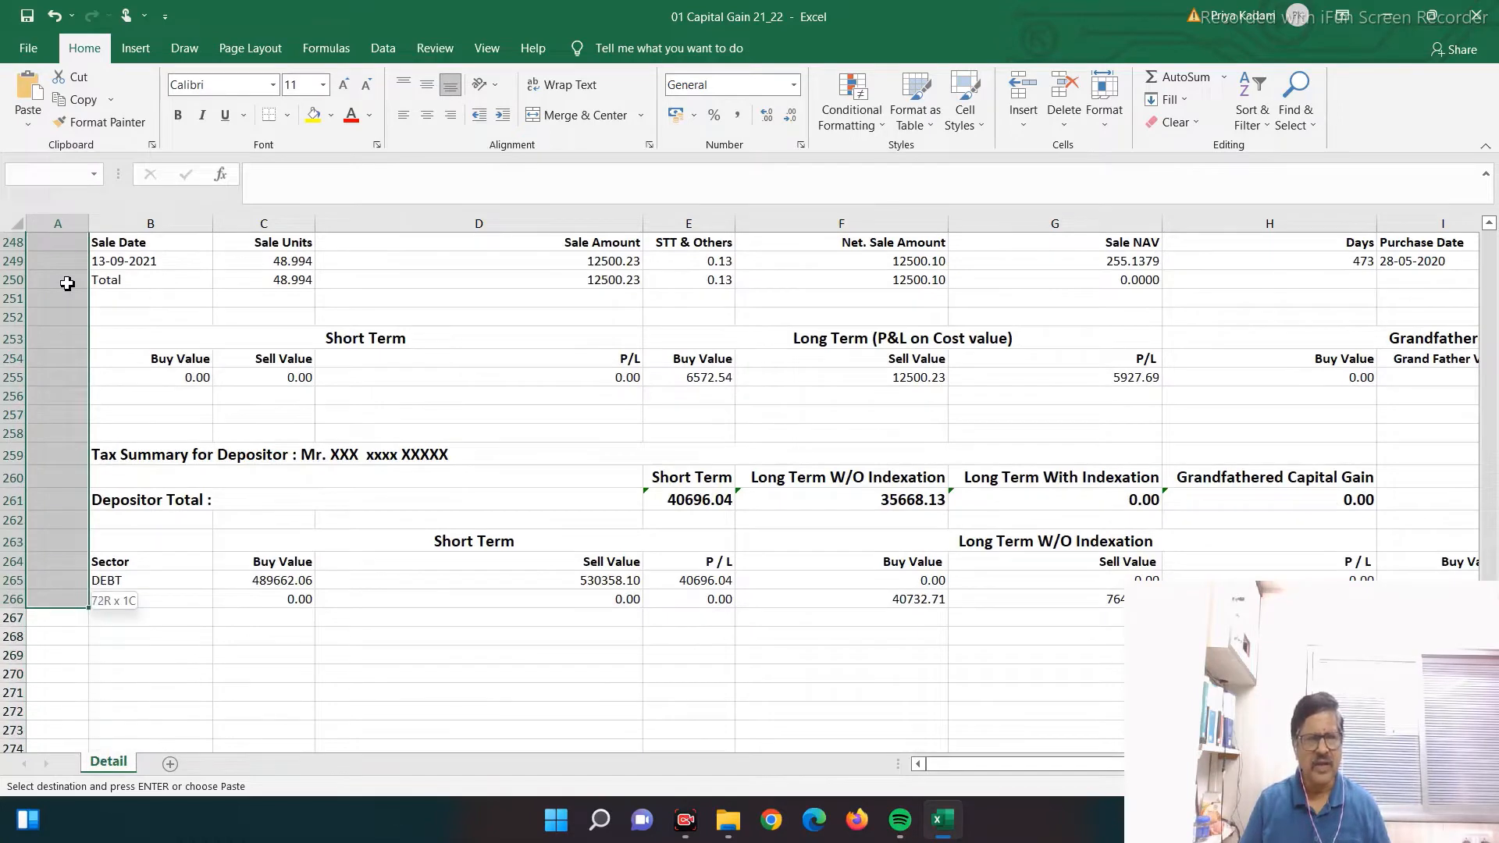
{"action": "key", "text": "ctrl+c"}
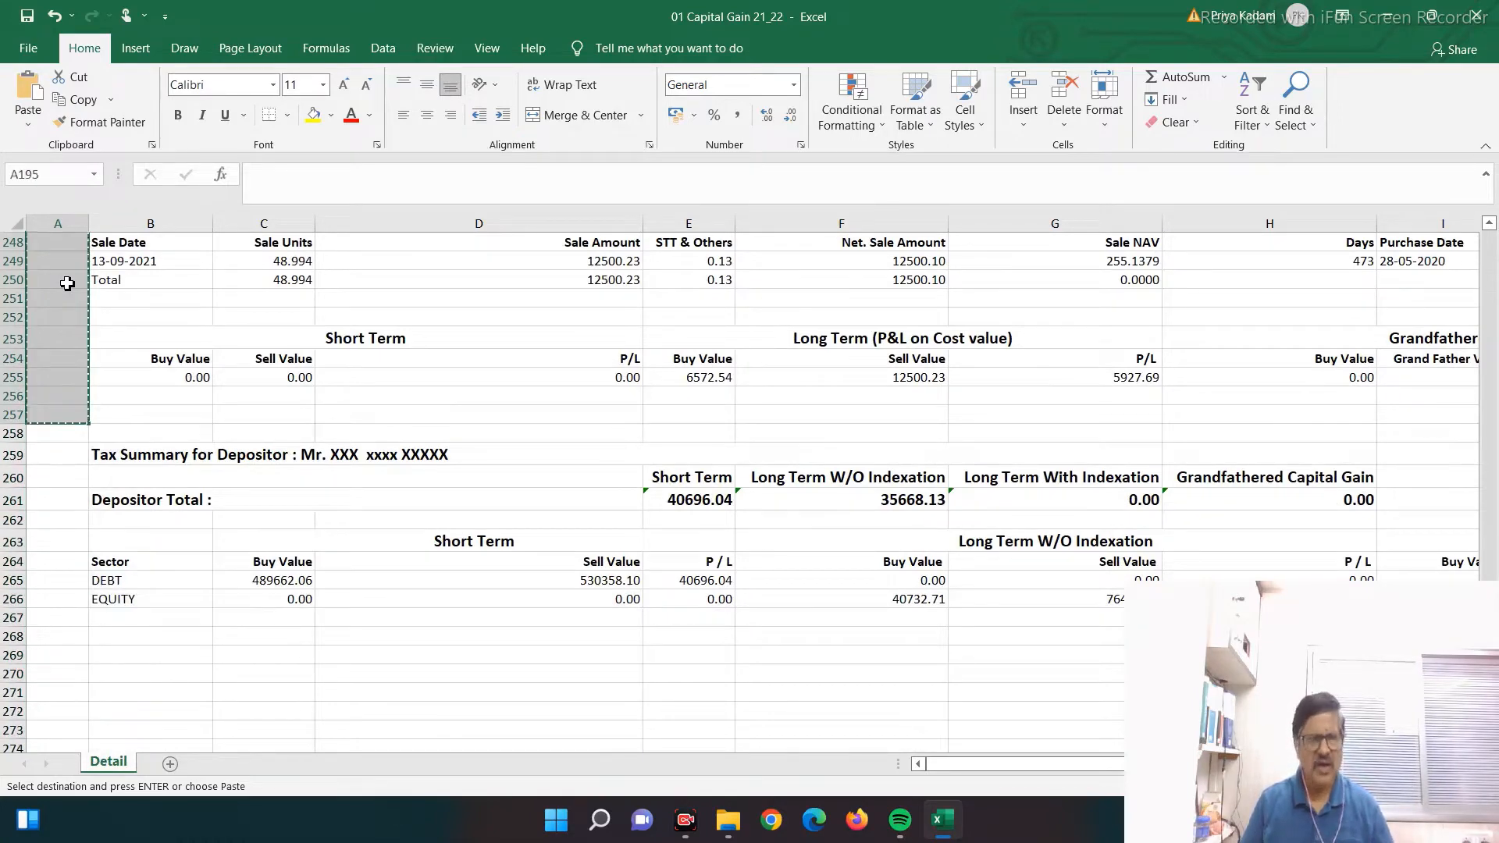
- Fill A195:A257 with the copied Equity label, covering the equity section and ending before the tax summary
{"action": "key", "text": "Page_Up"}
{"action": "key", "text": "Up"}
{"action": "key", "text": "Up"}
{"action": "key", "text": "Up"}
{"action": "key", "text": "Up"}
{"action": "key", "text": "Up"}
{"action": "key", "text": "Up"}
{"action": "key", "text": "Up"}
{"action": "key", "text": "Up"}
{"action": "key", "text": "Up"}
{"action": "key", "text": "Up"}
{"action": "key", "text": "Up"}
{"action": "key", "text": "Up"}
{"action": "key", "text": "Up"}
{"action": "key", "text": "Up"}
{"action": "key", "text": "Up"}
{"action": "key", "text": "Up"}
{"action": "key", "text": "Up"}
{"action": "key", "text": "Up"}
{"action": "key", "text": "Up"}
{"action": "key", "text": "Up"}
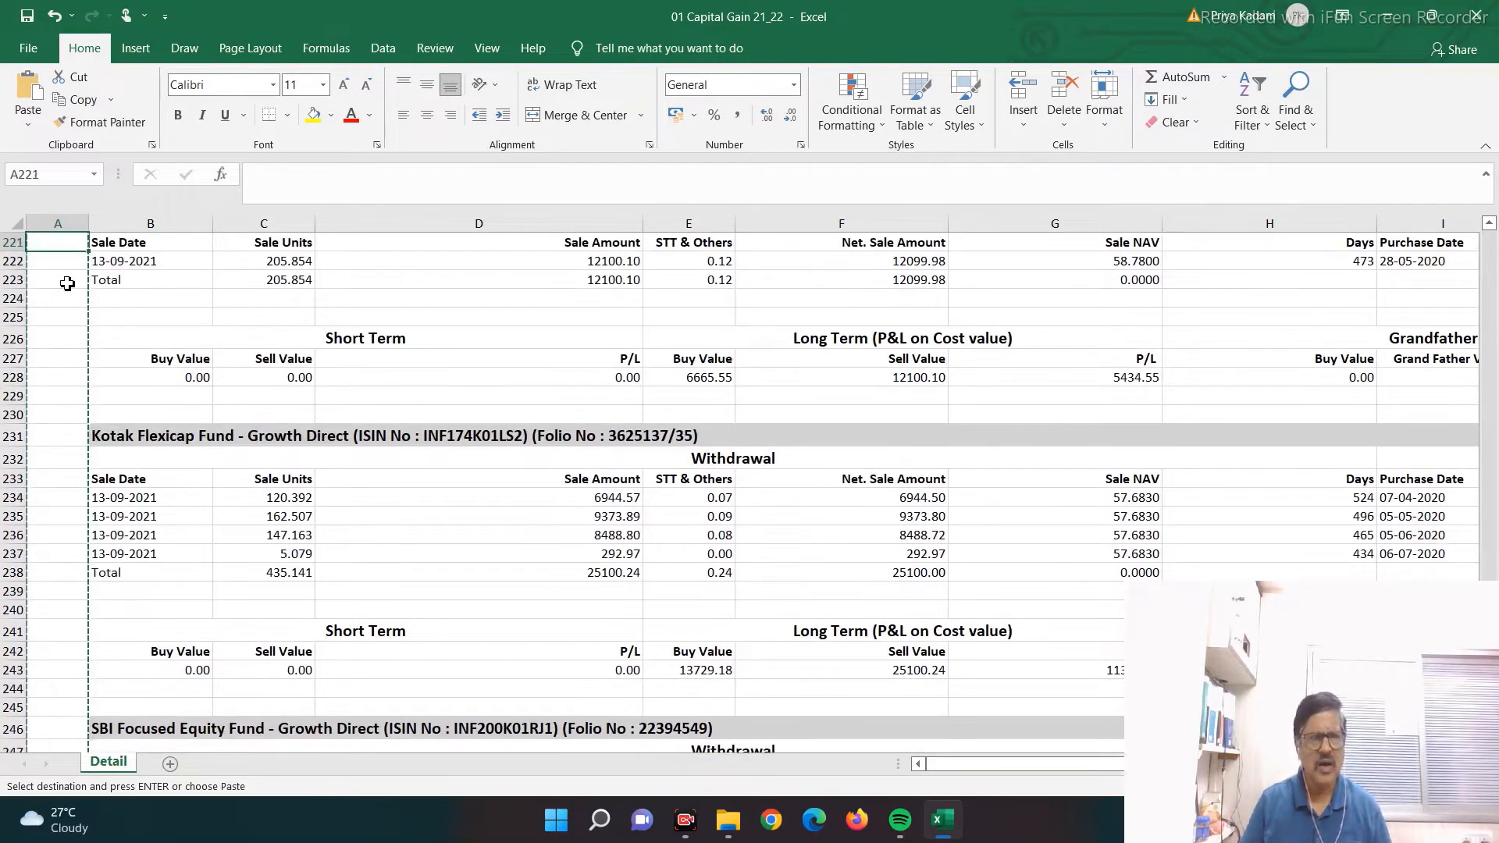
{"action": "key", "text": "Up"}
{"action": "key", "text": "Up"}
{"action": "key", "text": "Up"}
{"action": "key", "text": "Up"}
{"action": "key", "text": "Up"}
{"action": "key", "text": "Up"}
{"action": "key", "text": "Up"}
{"action": "key", "text": "Up"}
{"action": "key", "text": "Up"}
{"action": "key", "text": "Up"}
{"action": "key", "text": "Up"}
{"action": "key", "text": "Up"}
{"action": "key", "text": "Up"}
{"action": "key", "text": "Up"}
{"action": "key", "text": "Up"}
{"action": "key", "text": "Up"}
{"action": "key", "text": "Up"}
{"action": "key", "text": "Up"}
{"action": "key", "text": "Up"}
{"action": "key", "text": "Up"}
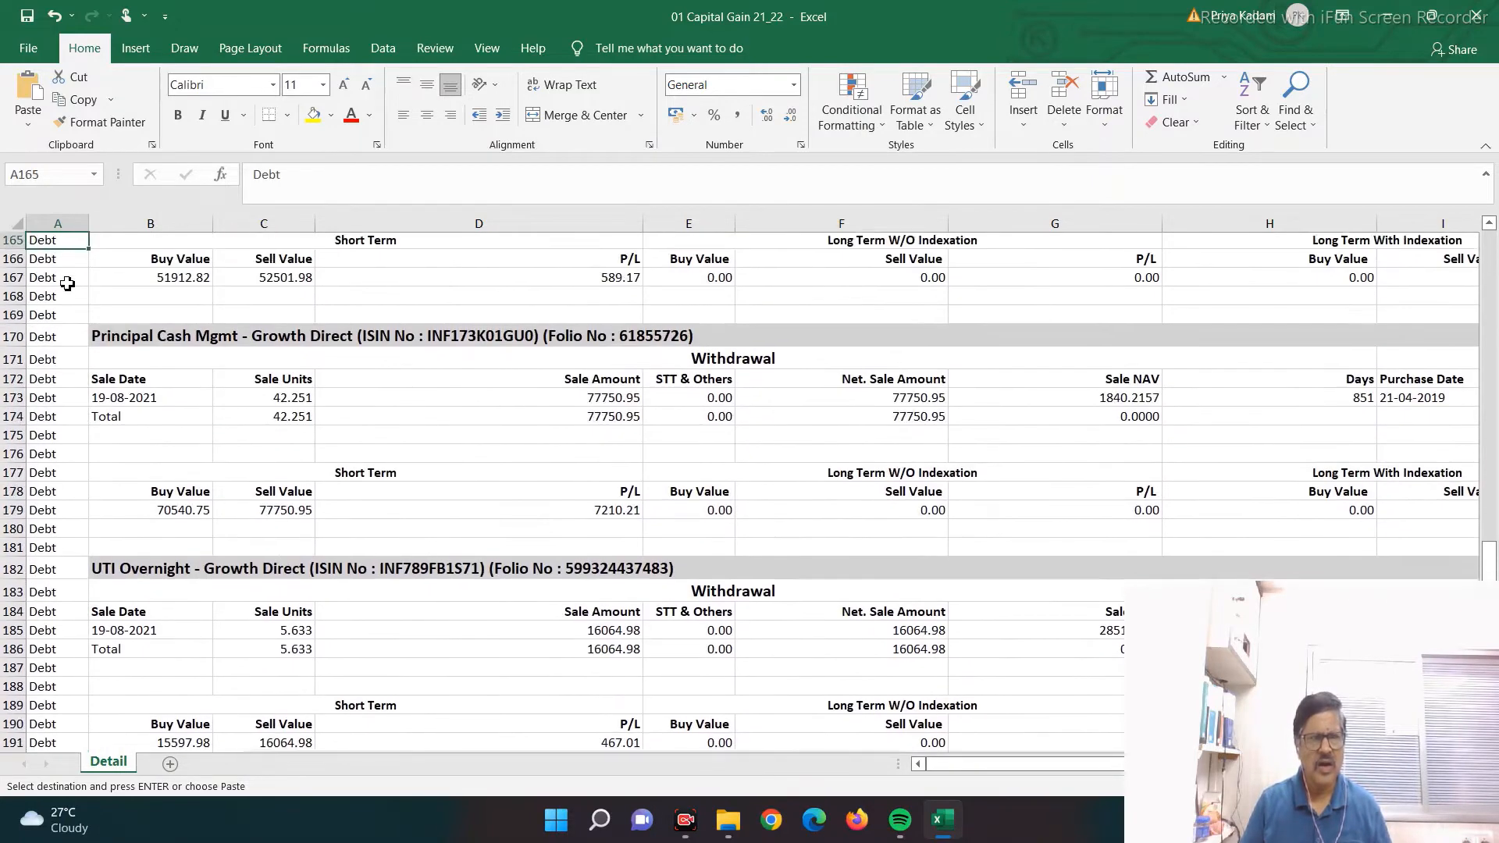
{"action": "key", "text": "Down"}
{"action": "key", "text": "Down"}
{"action": "key", "text": "Down"}
{"action": "key", "text": "Down"}
{"action": "key", "text": "Down"}
{"action": "key", "text": "Down"}
{"action": "key", "text": "Down"}
{"action": "key", "text": "Down"}
{"action": "key", "text": "Down"}
{"action": "key", "text": "Down"}
{"action": "key", "text": "Down"}
{"action": "key", "text": "Down"}
{"action": "key", "text": "Down"}
{"action": "key", "text": "Down"}
{"action": "key", "text": "Down"}
{"action": "key", "text": "Down"}
{"action": "key", "text": "Down"}
{"action": "key", "text": "Down"}
{"action": "key", "text": "Down"}
{"action": "key", "text": "Down"}
{"action": "key", "text": "Down"}
{"action": "key", "text": "Down"}
{"action": "key", "text": "Down"}
{"action": "key", "text": "Down"}
{"action": "key", "text": "Down"}
{"action": "key", "text": "Down"}
{"action": "key", "text": "Down"}
{"action": "key", "text": "Down"}
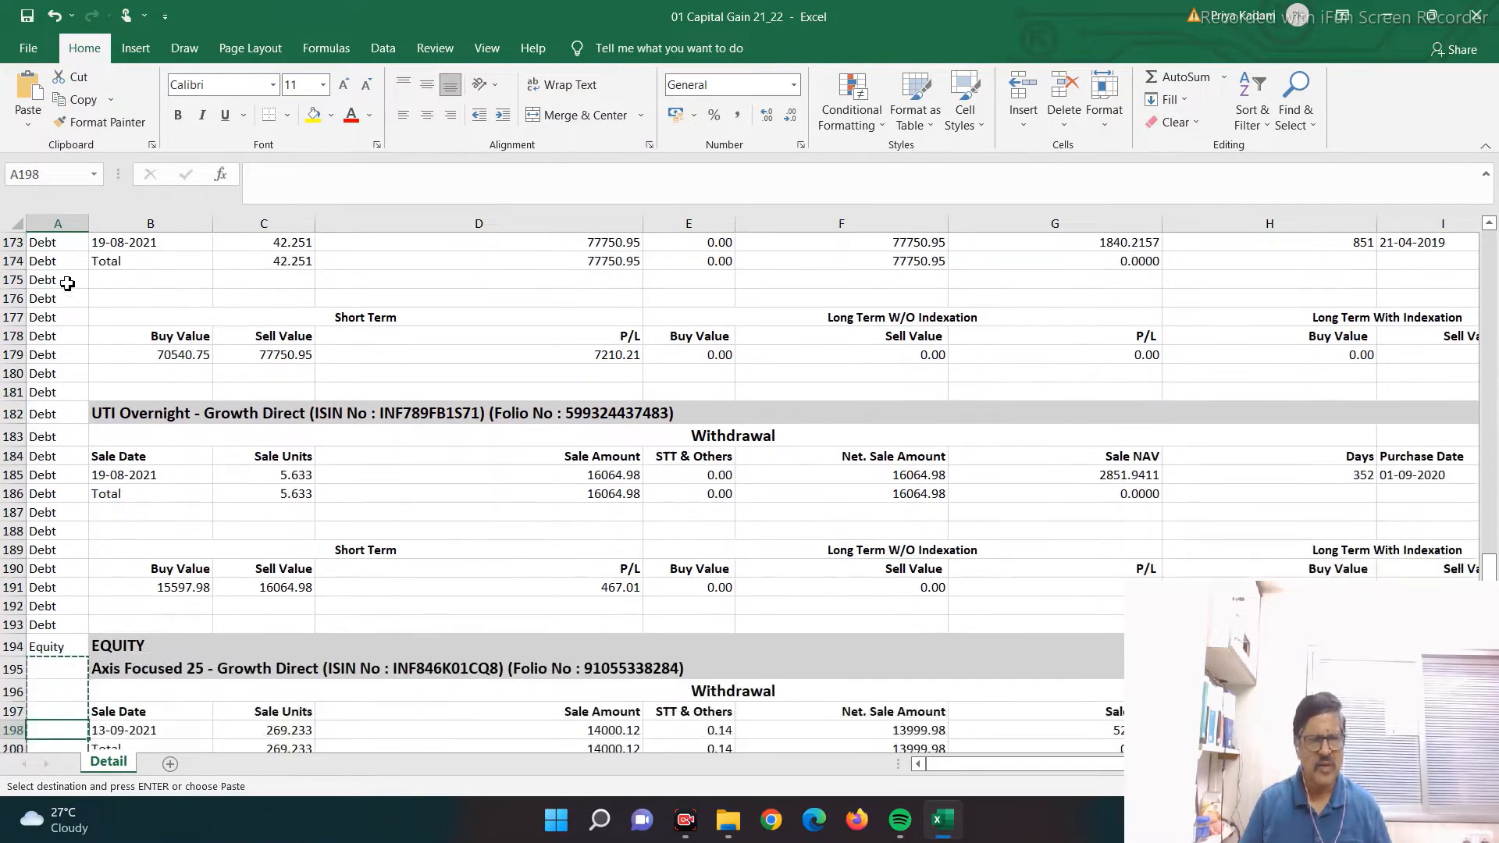
{"action": "key", "text": "shift+Down"}
{"action": "key", "text": "shift+Down"}
{"action": "key", "text": "shift+Down"}
{"action": "key", "text": "shift+Down"}
{"action": "key", "text": "shift+Down"}
{"action": "key", "text": "shift+Down"}
{"action": "key", "text": "shift+Down"}
{"action": "key", "text": "shift+Down"}
{"action": "key", "text": "shift+Down"}
{"action": "key", "text": "shift+Down"}
{"action": "key", "text": "shift+Down"}
{"action": "key", "text": "shift+Down"}
{"action": "key", "text": "shift+Down"}
{"action": "key", "text": "shift+Down"}
{"action": "key", "text": "shift+Down"}
{"action": "key", "text": "shift+Down"}
{"action": "key", "text": "shift+Down"}
{"action": "key", "text": "shift+Down"}
{"action": "key", "text": "shift+Down"}
{"action": "key", "text": "shift+Down"}
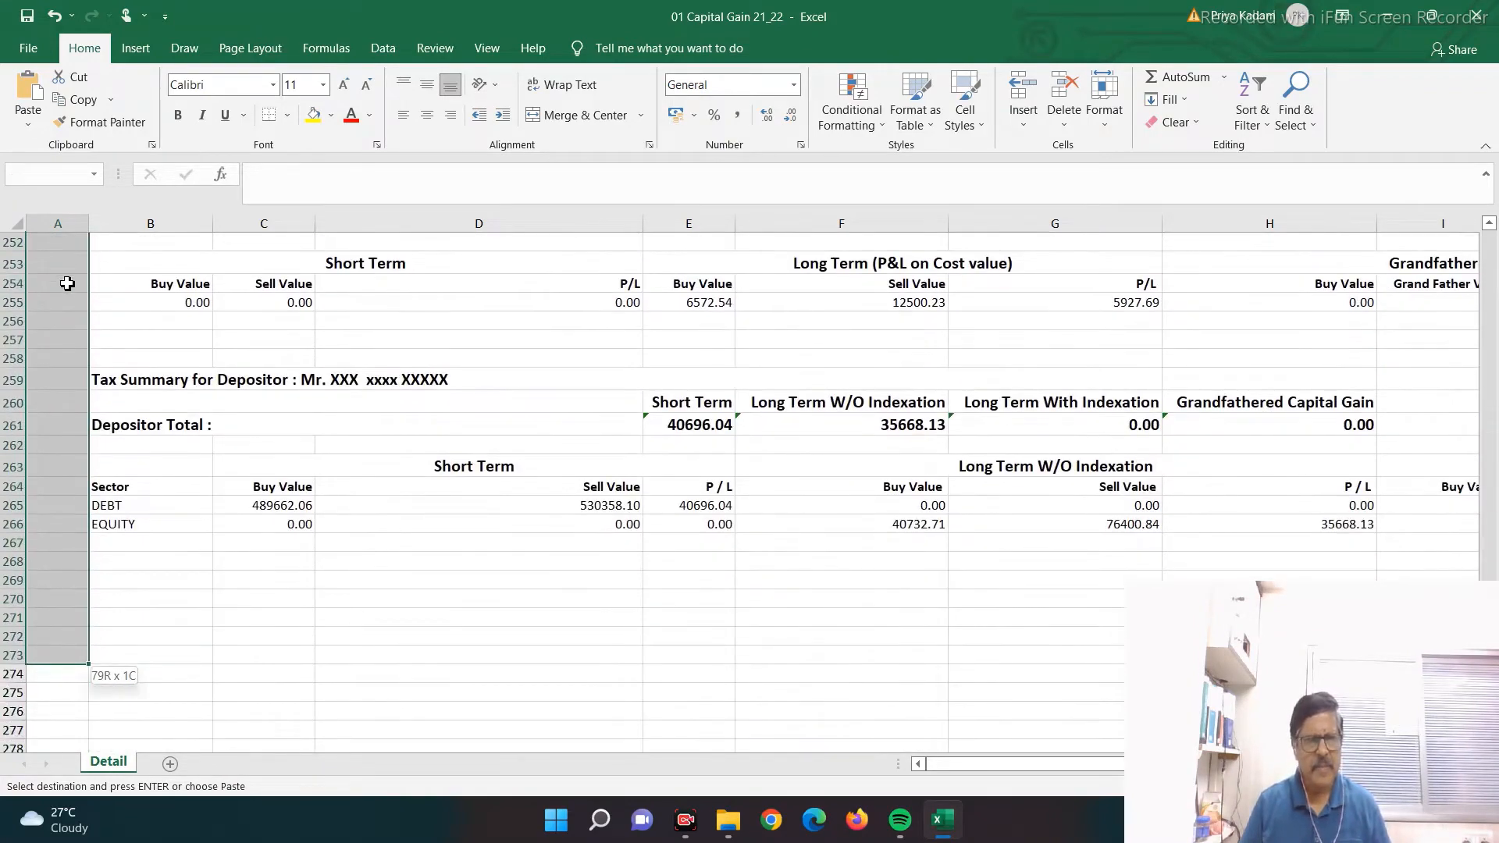
{"action": "key", "text": "shift+Up"}
{"action": "key", "text": "shift+Up"}
{"action": "key", "text": "shift+Up"}
{"action": "key", "text": "shift+Up"}
{"action": "key", "text": "shift+Up"}
{"action": "key", "text": "shift+Up"}
{"action": "key", "text": "shift+Up"}
{"action": "key", "text": "shift+Up"}
{"action": "key", "text": "shift+Up"}
{"action": "key", "text": "shift+Up"}
{"action": "key", "text": "shift+Up"}
{"action": "key", "text": "shift+Up"}
{"action": "key", "text": "shift+Up"}
{"action": "key", "text": "shift+Up"}
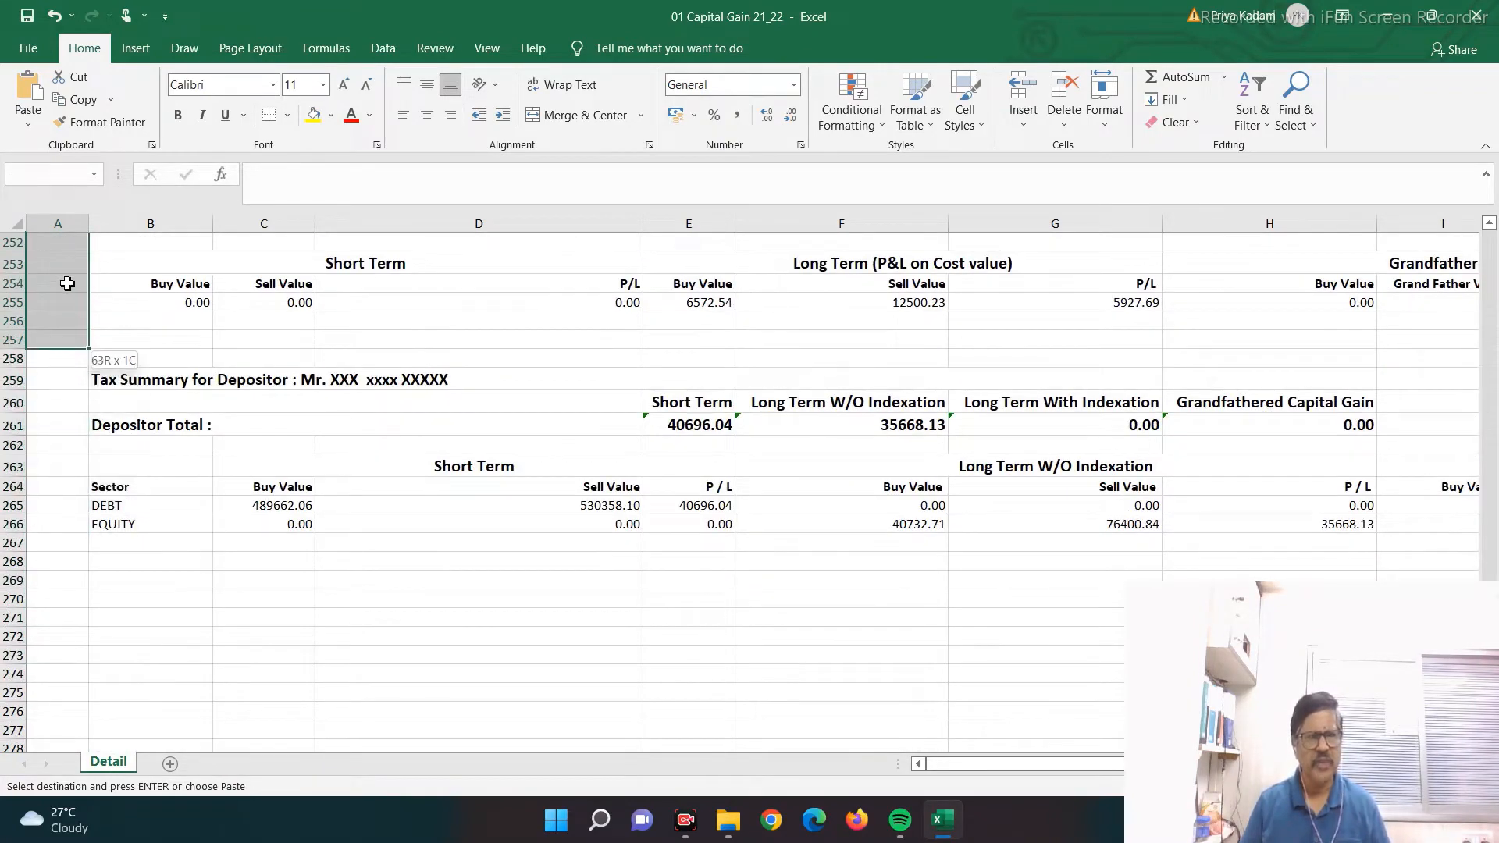
{"action": "key", "text": "ctrl+v"}
- Check the Equity labels in column A through the equity section to the end of the tax summary
{"action": "key", "text": "Down"}
{"action": "key", "text": "Down"}
{"action": "key", "text": "Down"}
{"action": "key", "text": "Down"}
{"action": "key", "text": "Down"}
{"action": "key", "text": "Down"}
{"action": "key", "text": "Down"}
{"action": "key", "text": "Down"}
{"action": "key", "text": "Down"}
{"action": "key", "text": "Down"}
{"action": "key", "text": "Down"}
{"action": "key", "text": "Down"}
{"action": "key", "text": "Down"}
{"action": "key", "text": "Down"}
{"action": "key", "text": "Down"}
{"action": "key", "text": "Down"}
{"action": "key", "text": "Down"}
{"action": "key", "text": "Down"}
{"action": "key", "text": "Down"}
{"action": "key", "text": "Down"}
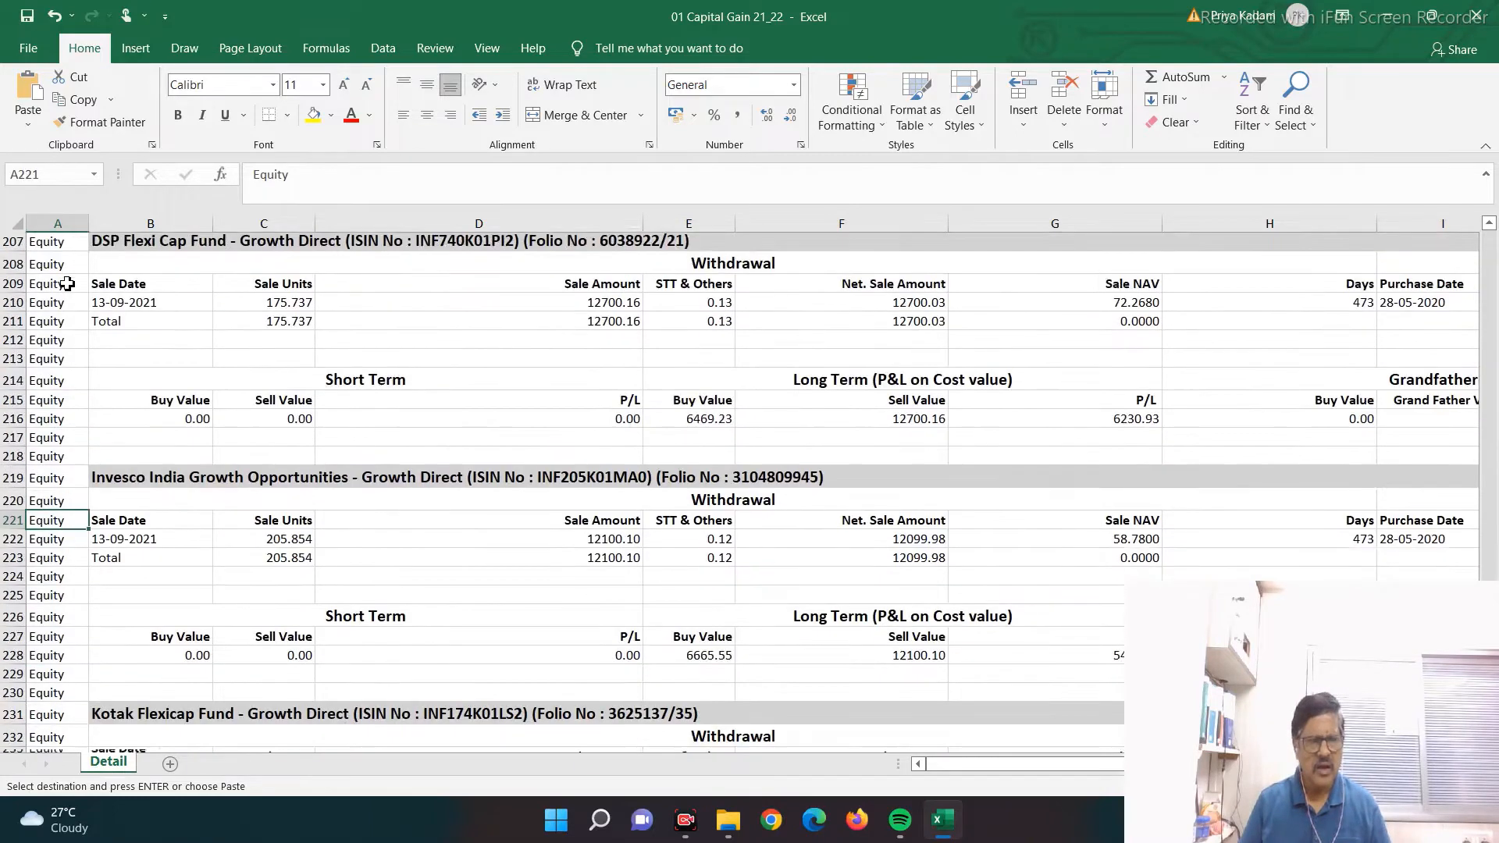
{"action": "key", "text": "Down"}
{"action": "key", "text": "Down"}
{"action": "key", "text": "Down"}
{"action": "key", "text": "Down"}
{"action": "key", "text": "Down"}
{"action": "key", "text": "Down"}
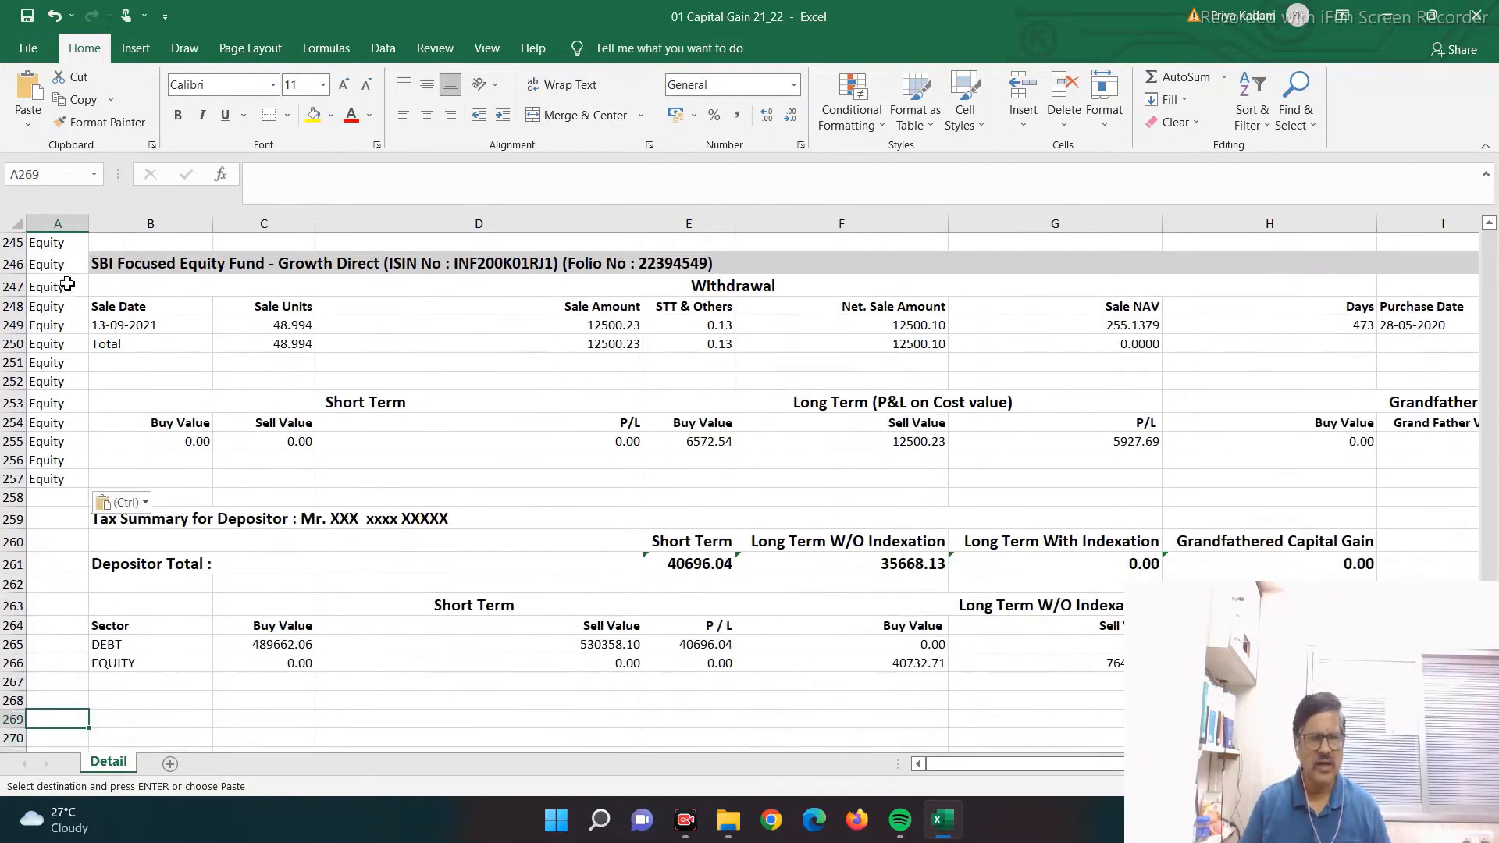
- Select the entire tax summary rows, 259 to 266, on the Detail sheet
{"action": "key", "text": "Up"}
{"action": "key", "text": "Up"}
{"action": "key", "text": "Up"}
{"action": "key", "text": "Up"}
{"action": "key", "text": "Up"}
{"action": "key", "text": "Up"}
{"action": "key", "text": "Up"}
{"action": "key", "text": "Up"}
{"action": "key", "text": "Up"}
{"action": "key", "text": "Up"}
{"action": "key", "text": "Up"}
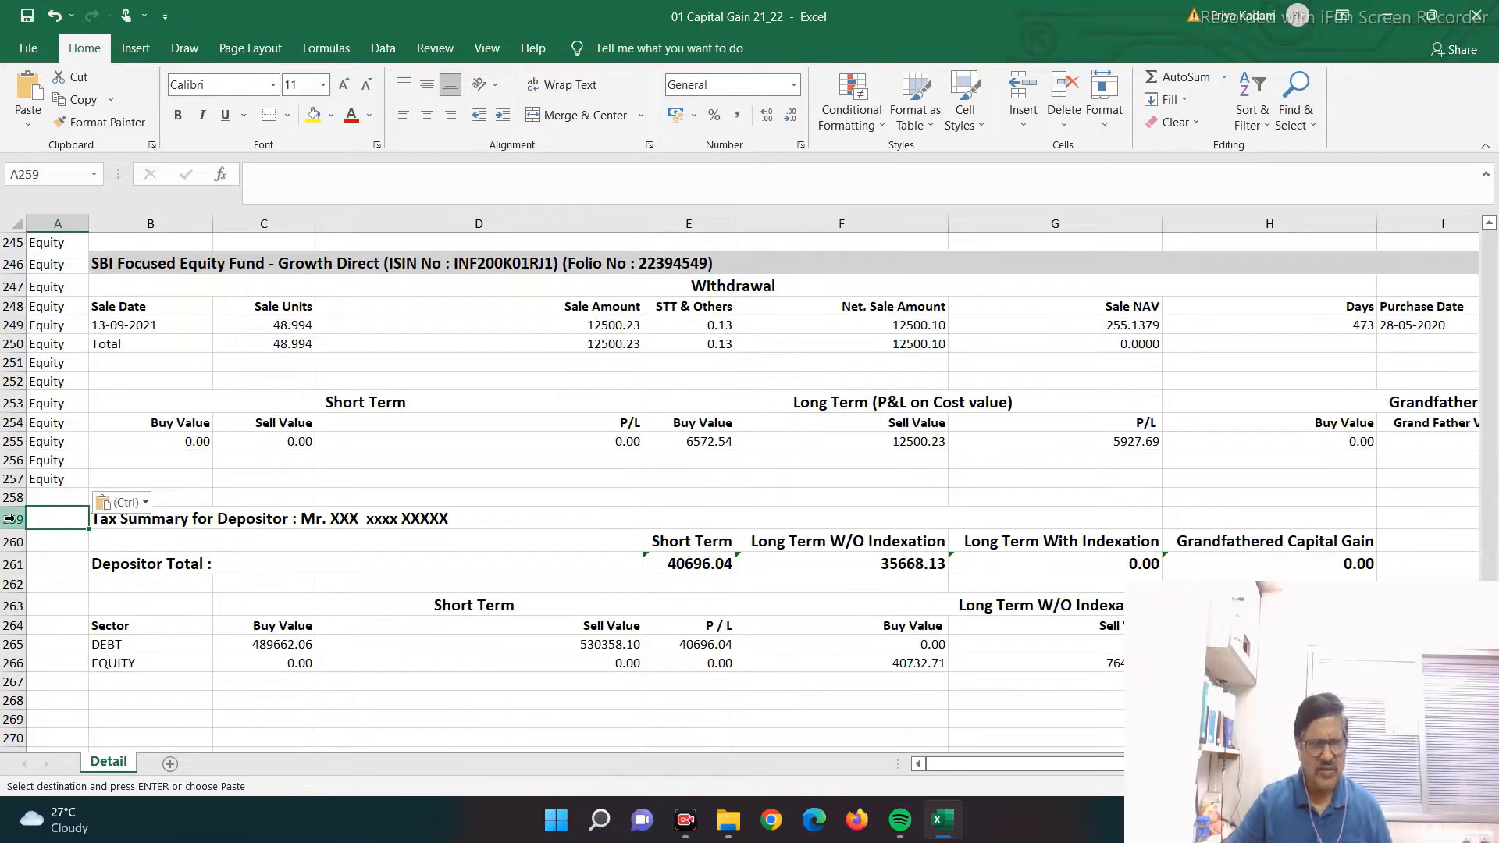
{"action": "left_click_drag", "start_coordinate": [9, 518], "coordinate": [11, 670]}
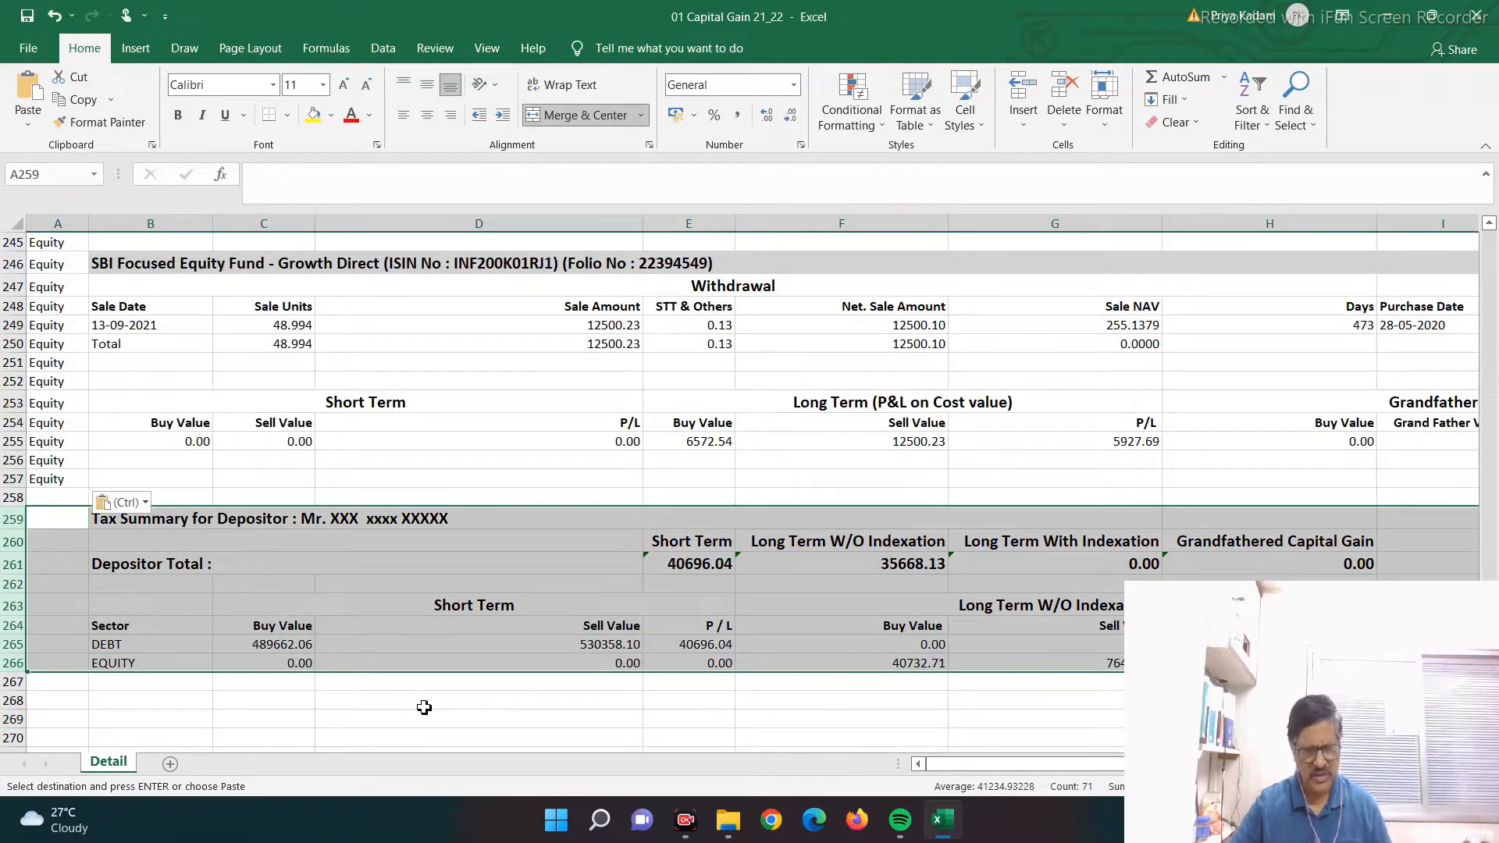
{"action": "key", "text": "ctrl+c"}
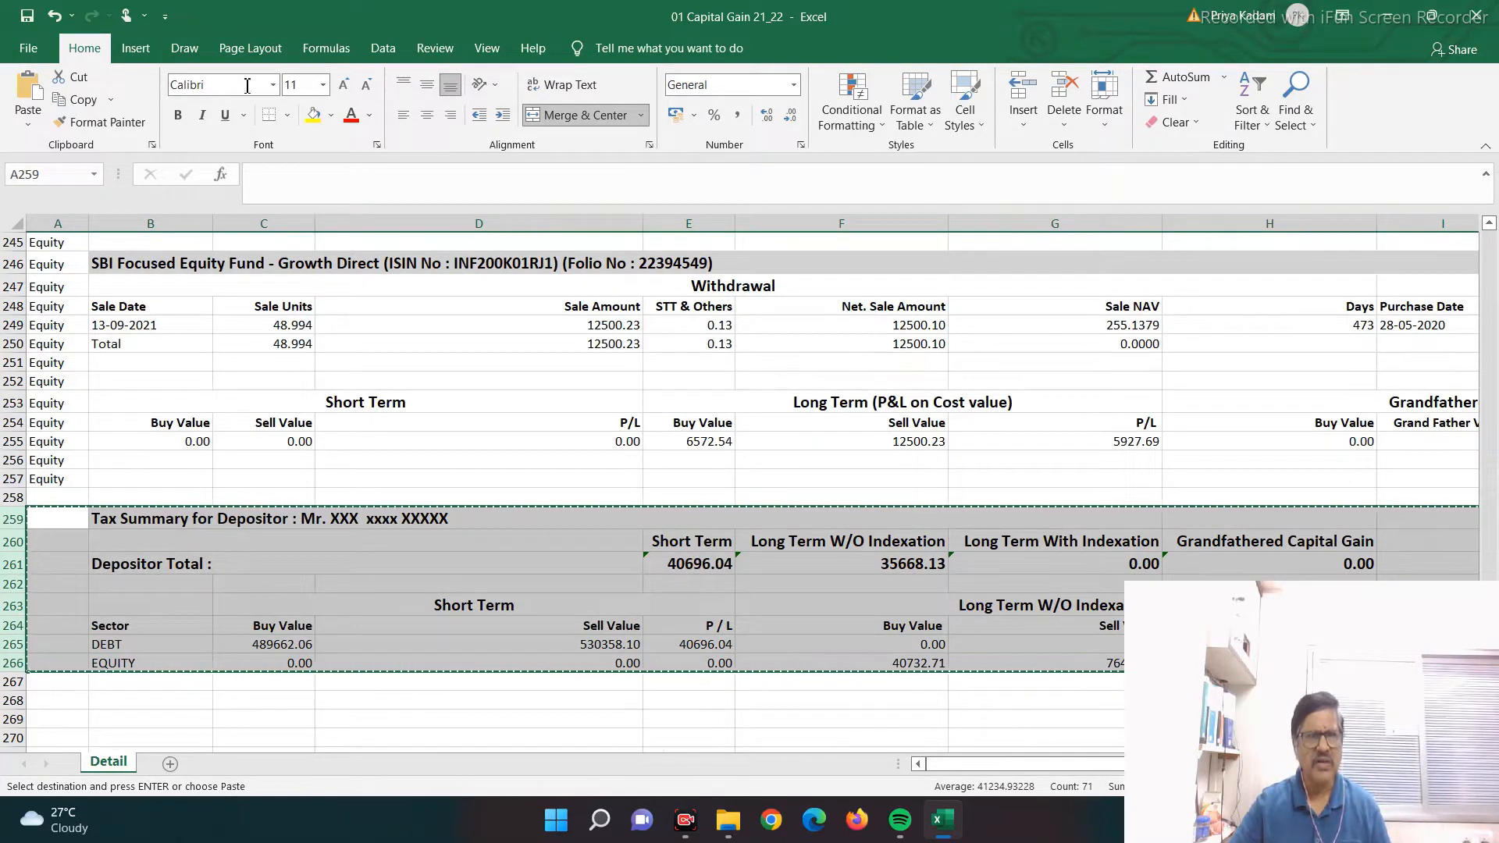
{"action": "left_click", "coordinate": [134, 49]}
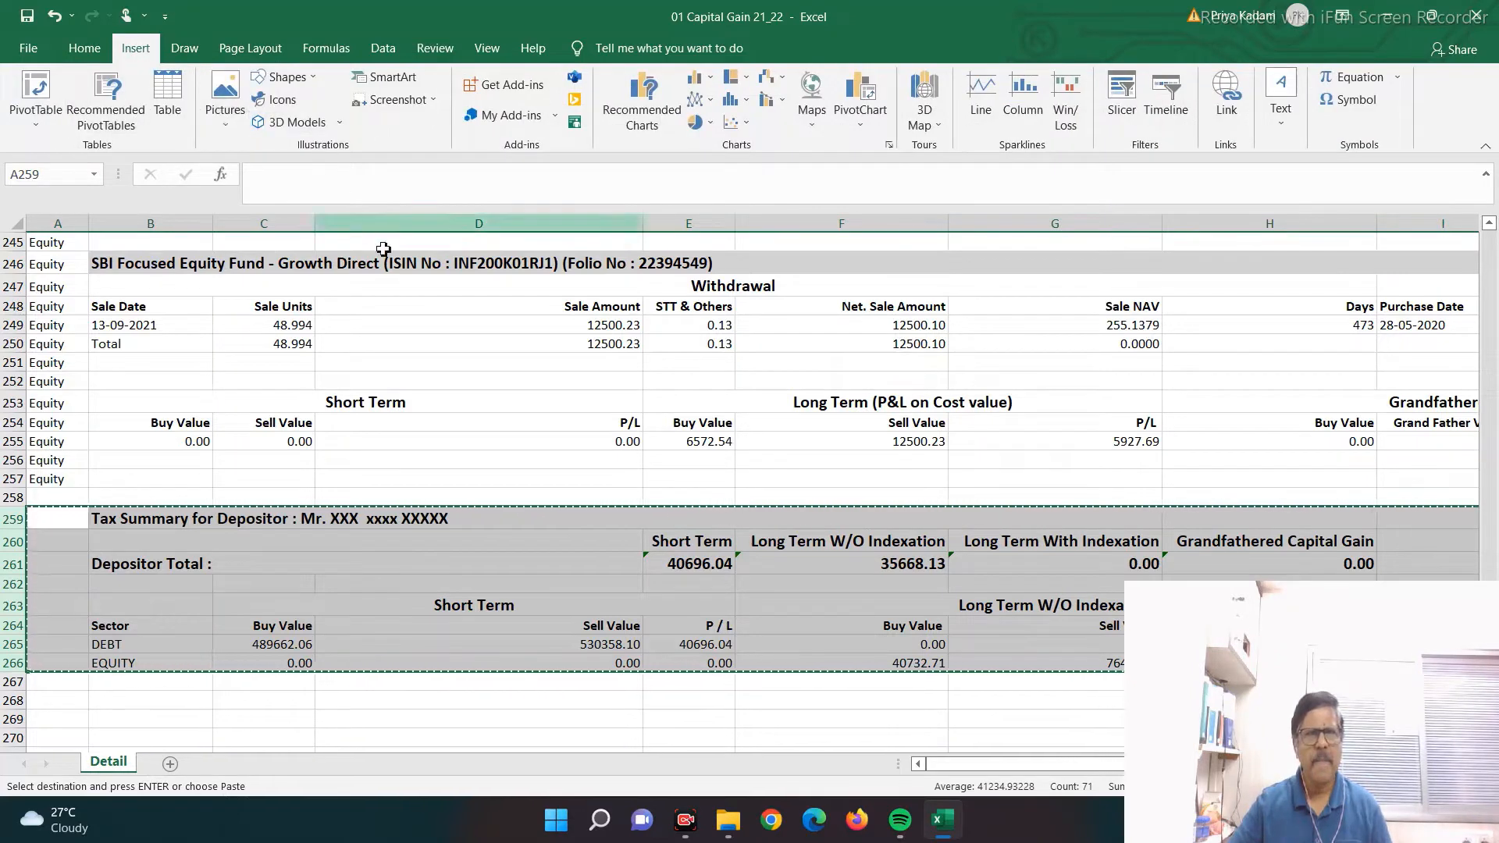
{"action": "key", "text": "Escape"}
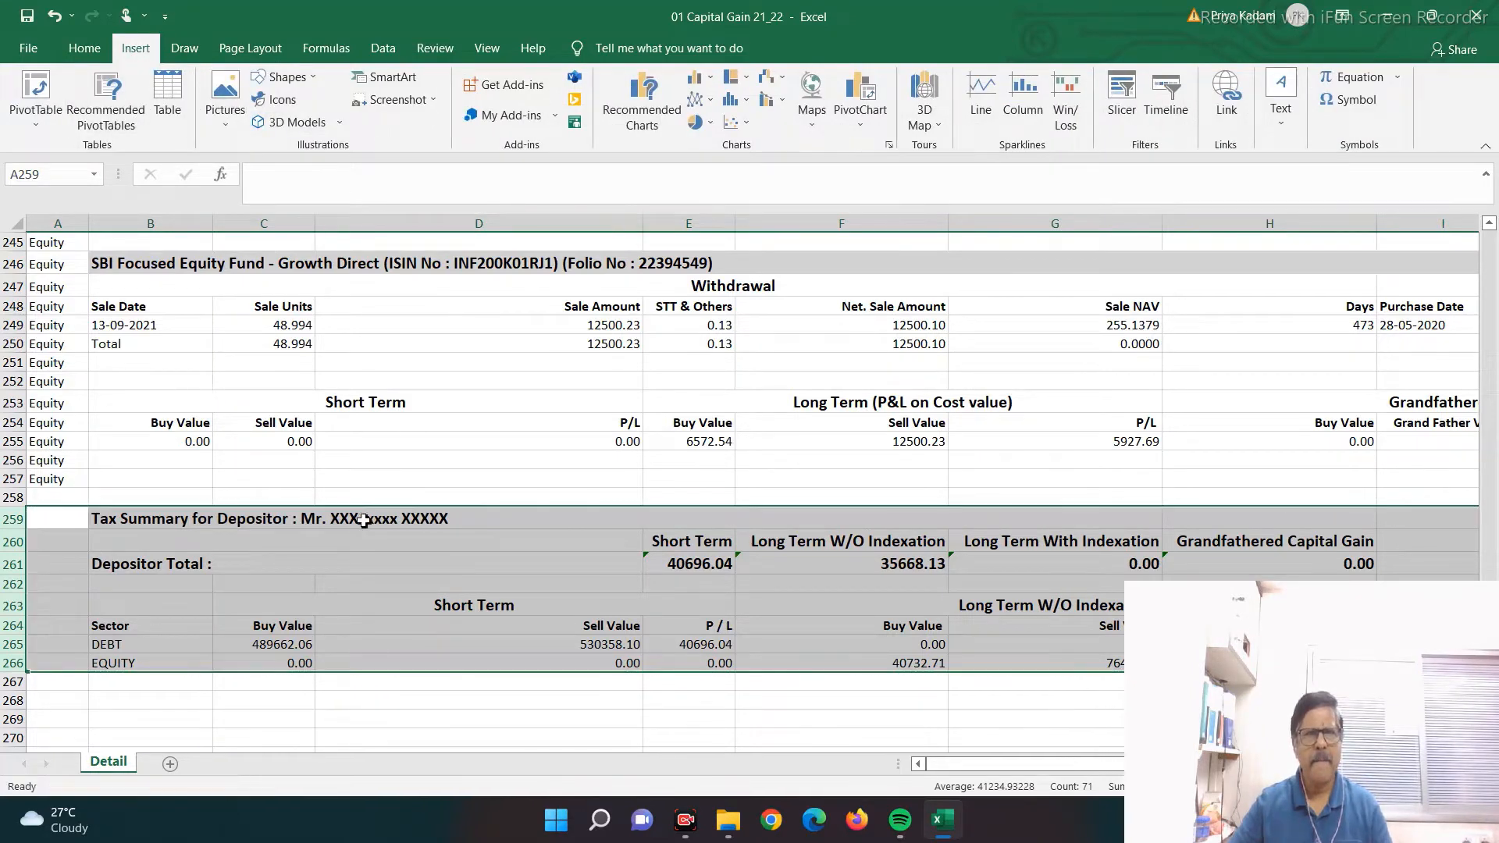
- Insert a new blank worksheet before the Detail sheet
{"action": "right_click", "coordinate": [123, 765]}
{"action": "left_click", "coordinate": [161, 532]}
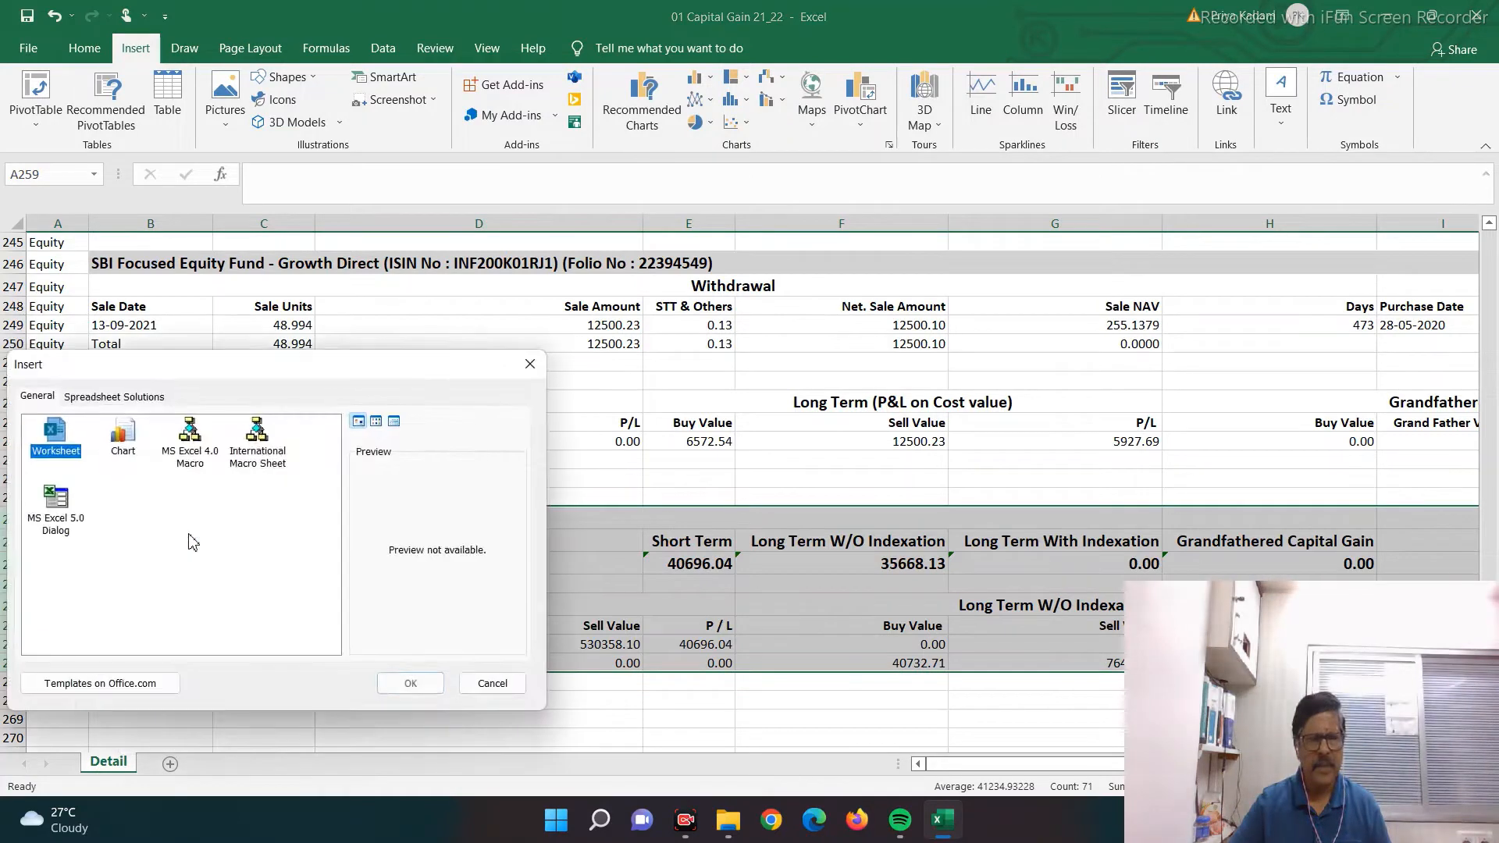
{"action": "left_click", "coordinate": [407, 687]}
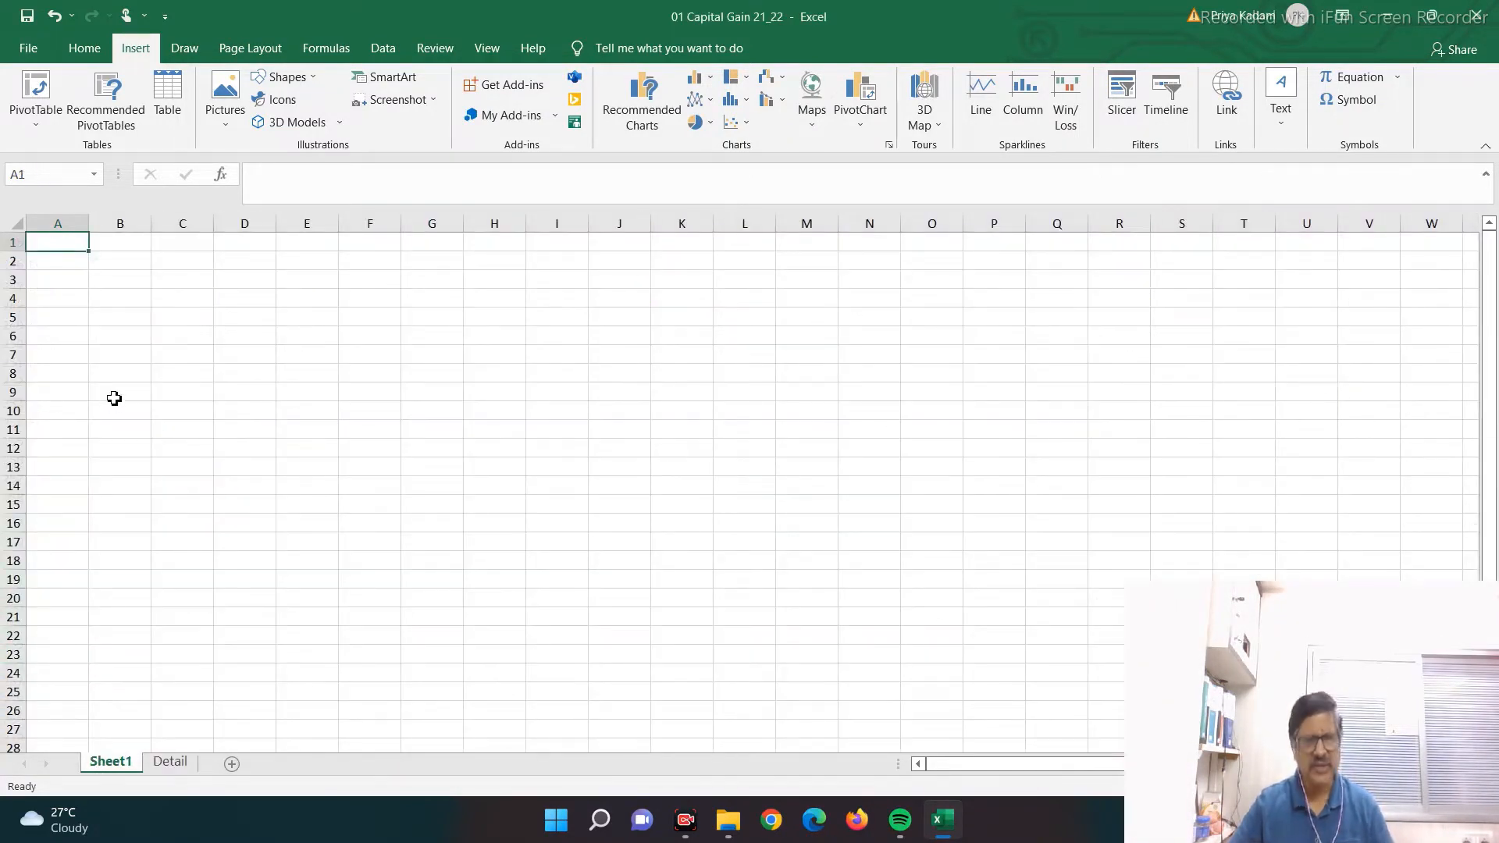
- Copy the tax summary rows 259:266 from the Detail sheet and try to paste them into Sheet1 at C28
{"action": "left_click", "coordinate": [9, 243]}
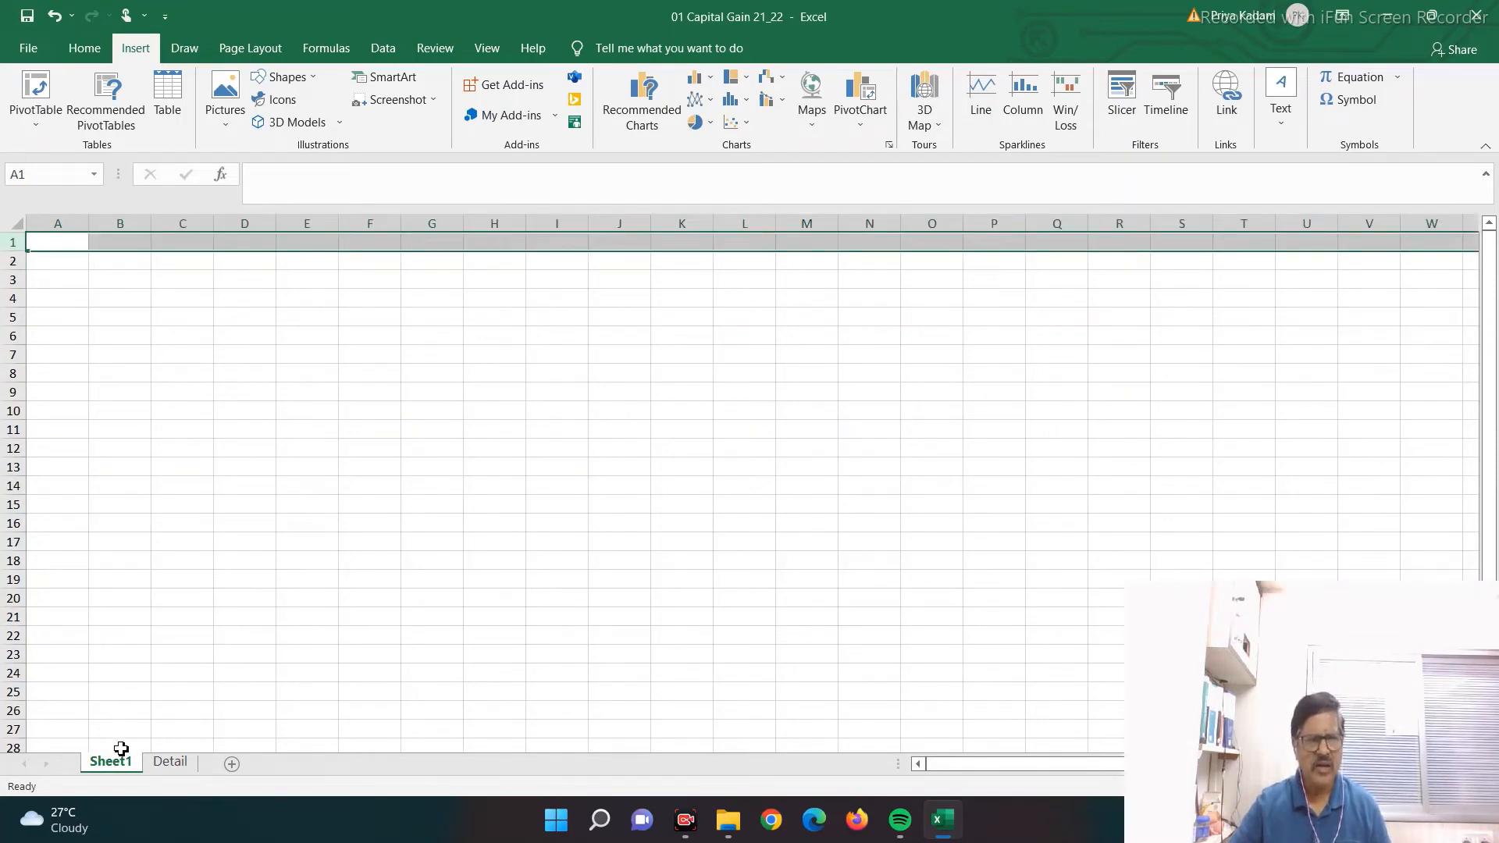
{"action": "left_click", "coordinate": [161, 755]}
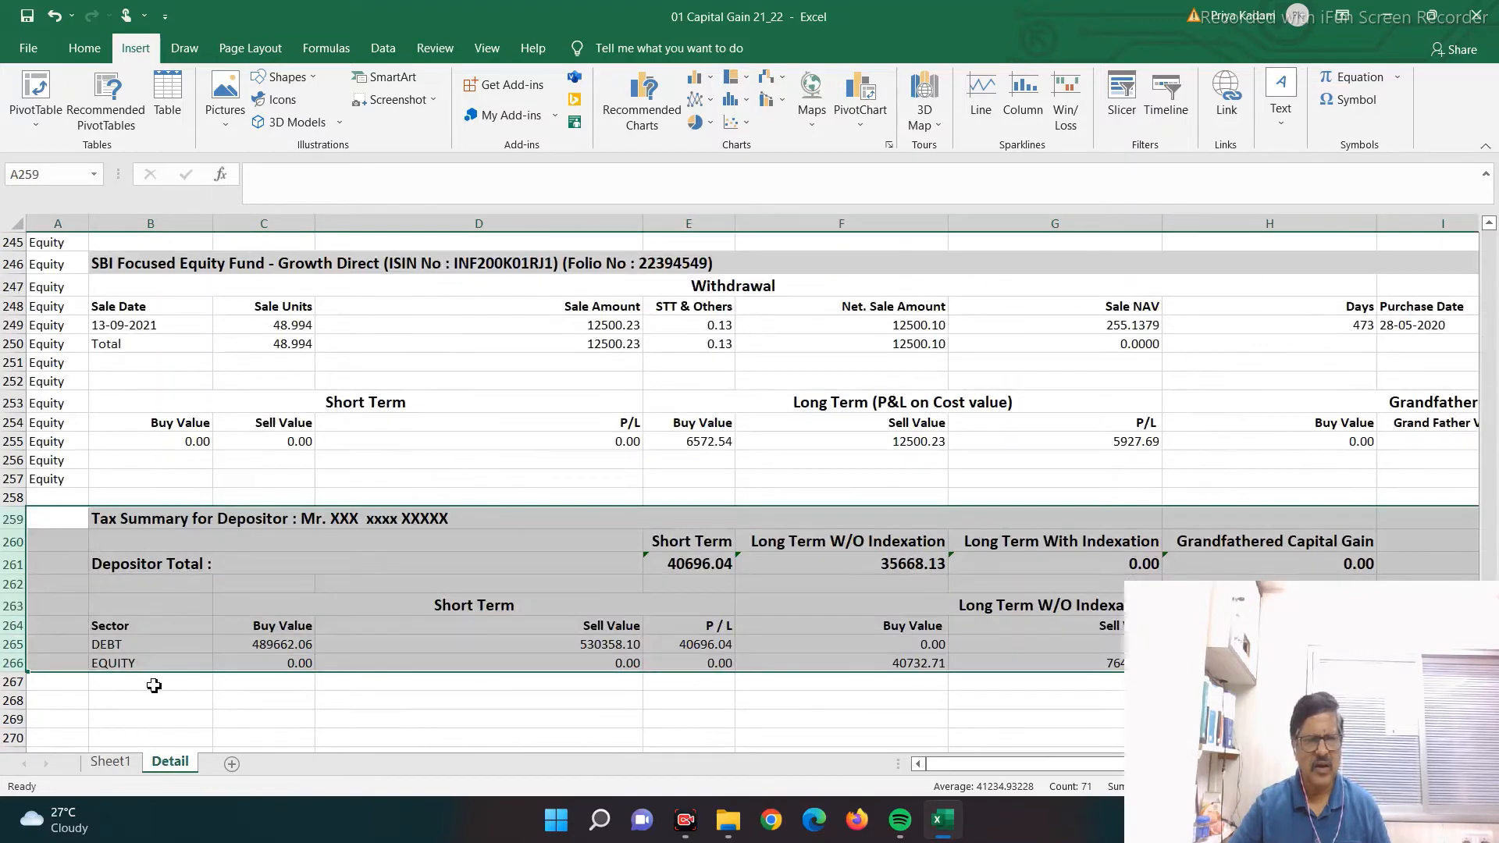
{"action": "key", "text": "ctrl+c"}
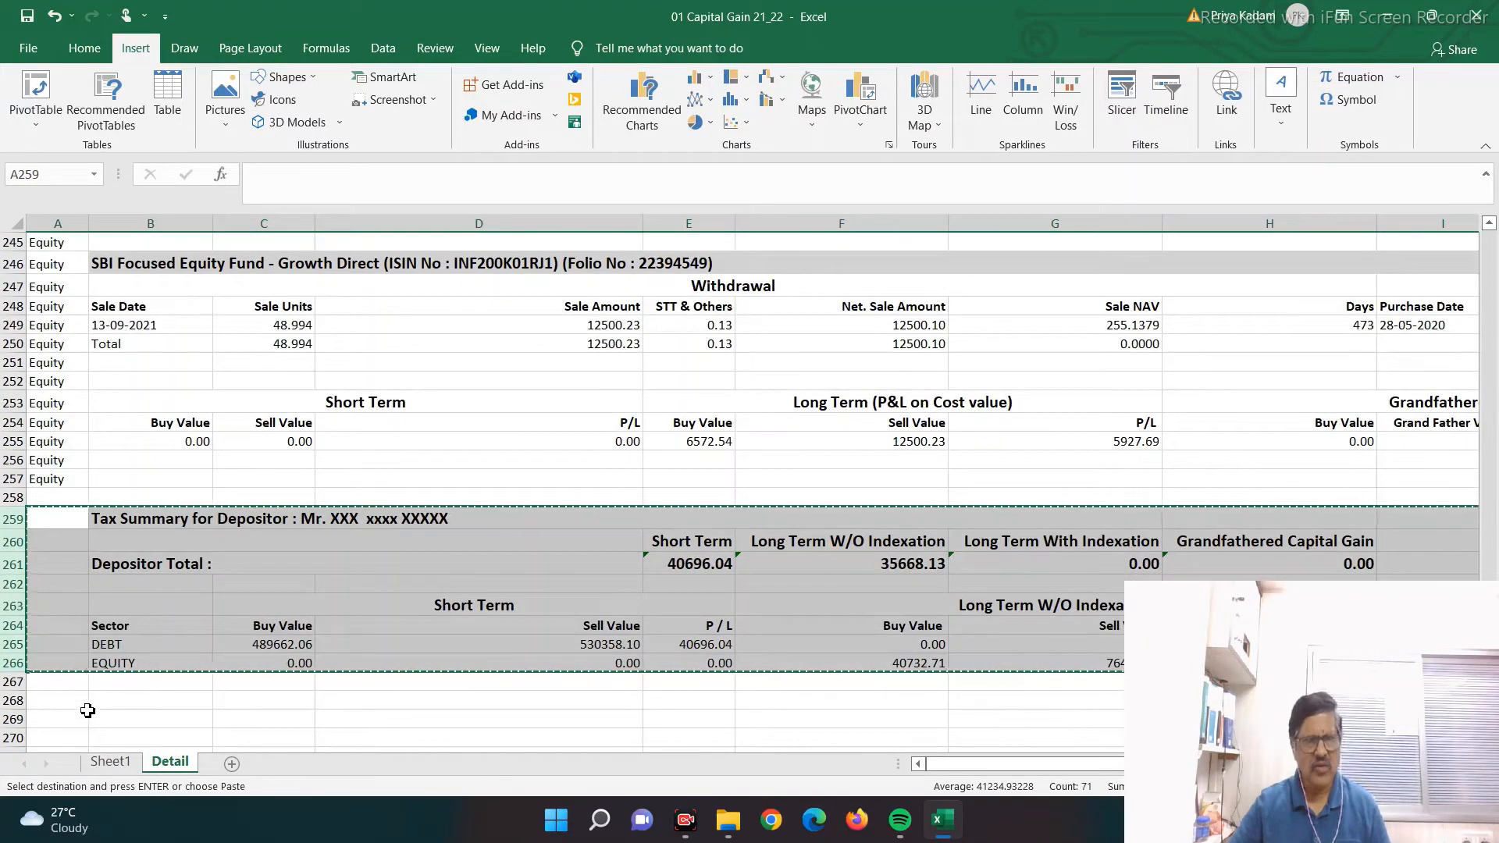
{"action": "left_click", "coordinate": [109, 761]}
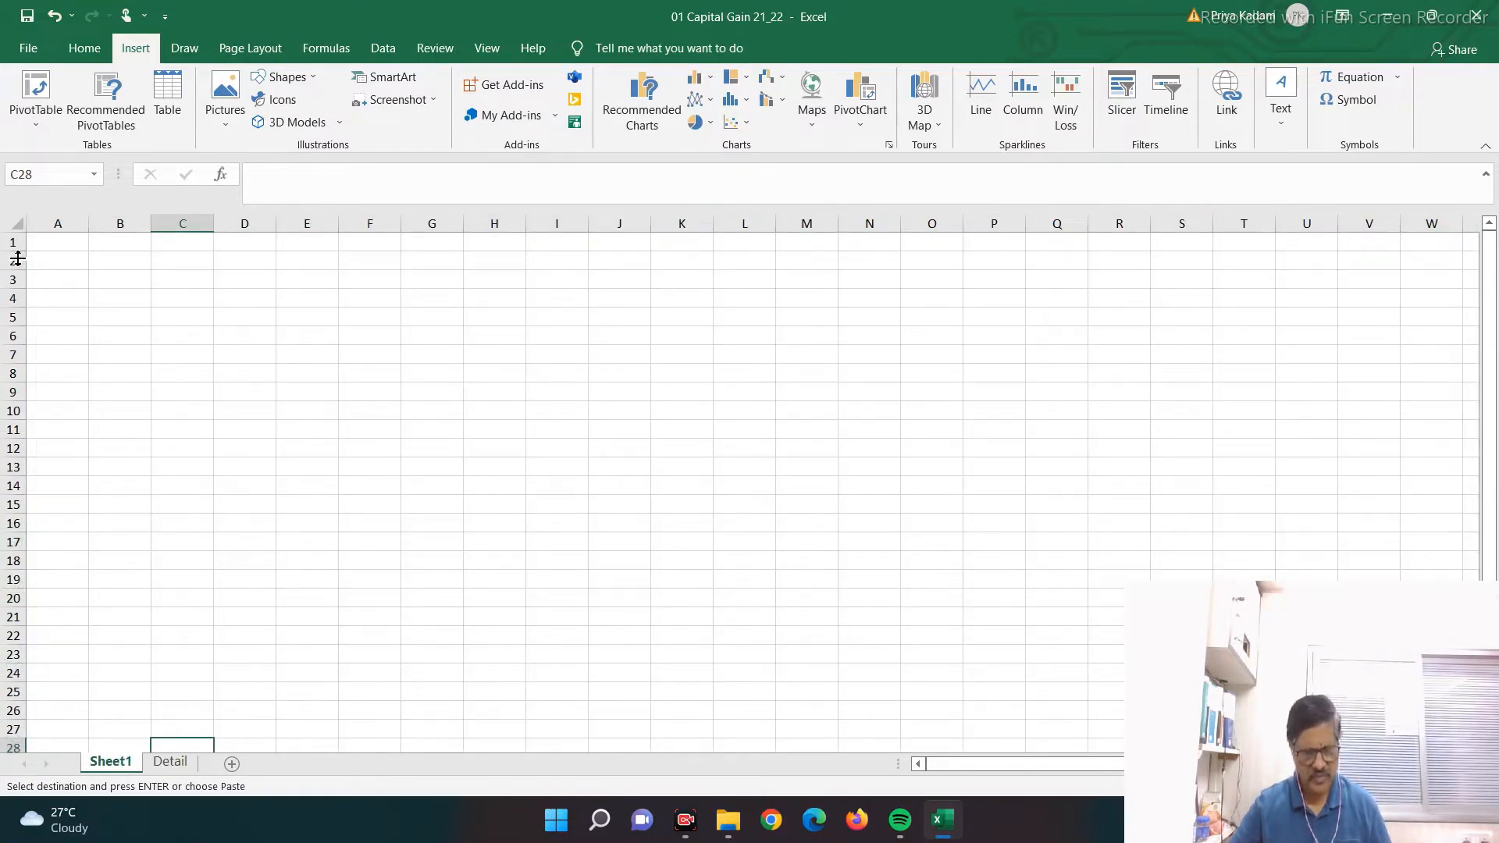
{"action": "key", "text": "ctrl+v"}
{"action": "left_click", "coordinate": [756, 468]}
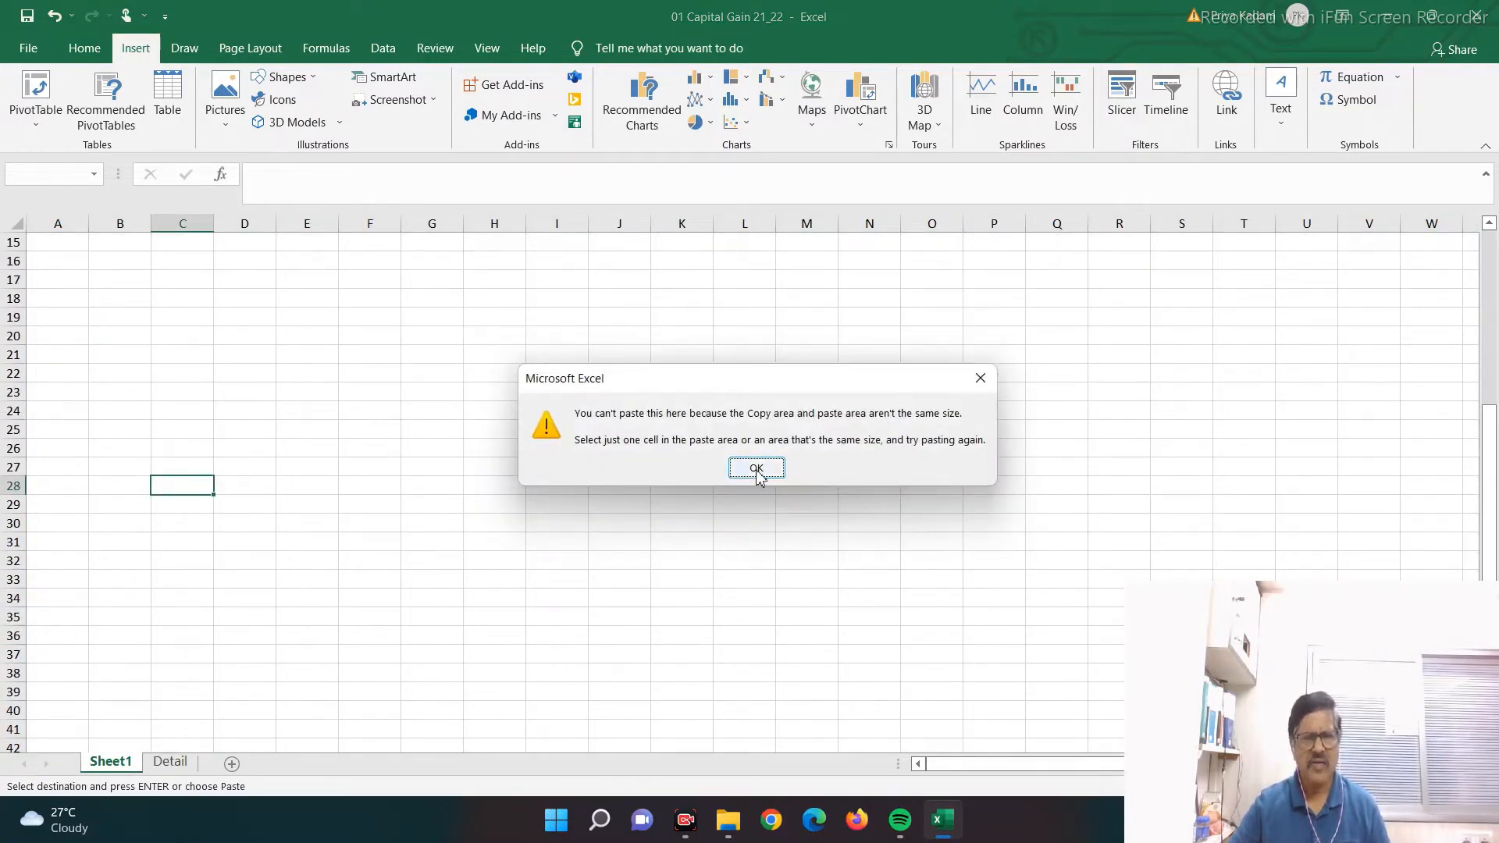
- Paste the copied tax summary rows into Sheet1 starting at A16
{"action": "left_click", "coordinate": [50, 265]}
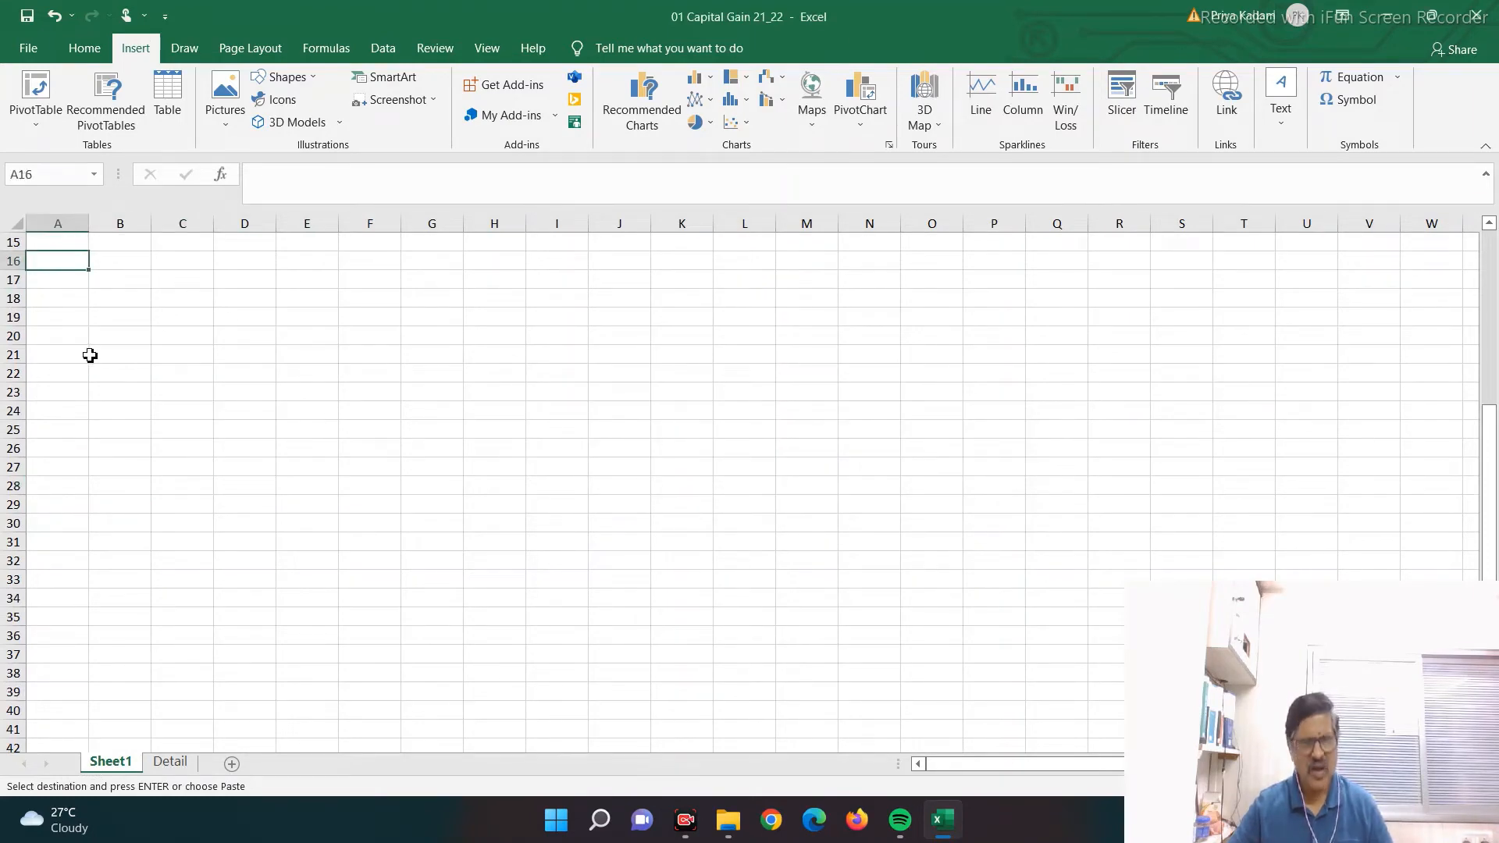
{"action": "key", "text": "ctrl+v"}
{"action": "left_click_drag", "start_coordinate": [216, 459], "coordinate": [215, 475]}
{"action": "scroll", "coordinate": [174, 459], "scroll_direction": "up", "scroll_amount": 5}
{"action": "scroll", "coordinate": [140, 433], "scroll_direction": "down", "scroll_amount": 1}
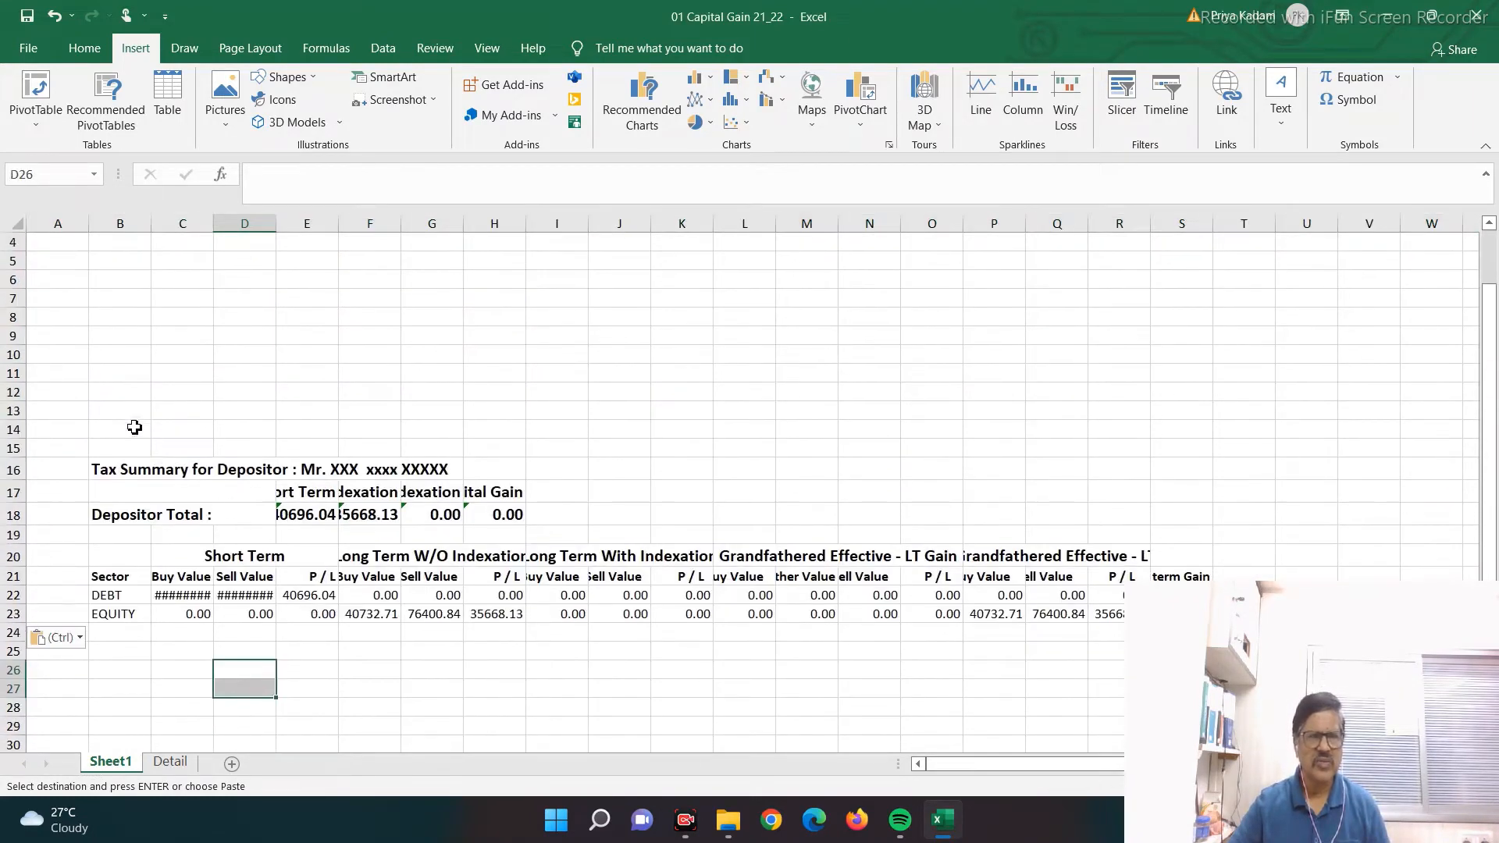
{"action": "scroll", "coordinate": [49, 317], "scroll_direction": "up", "scroll_amount": 1}
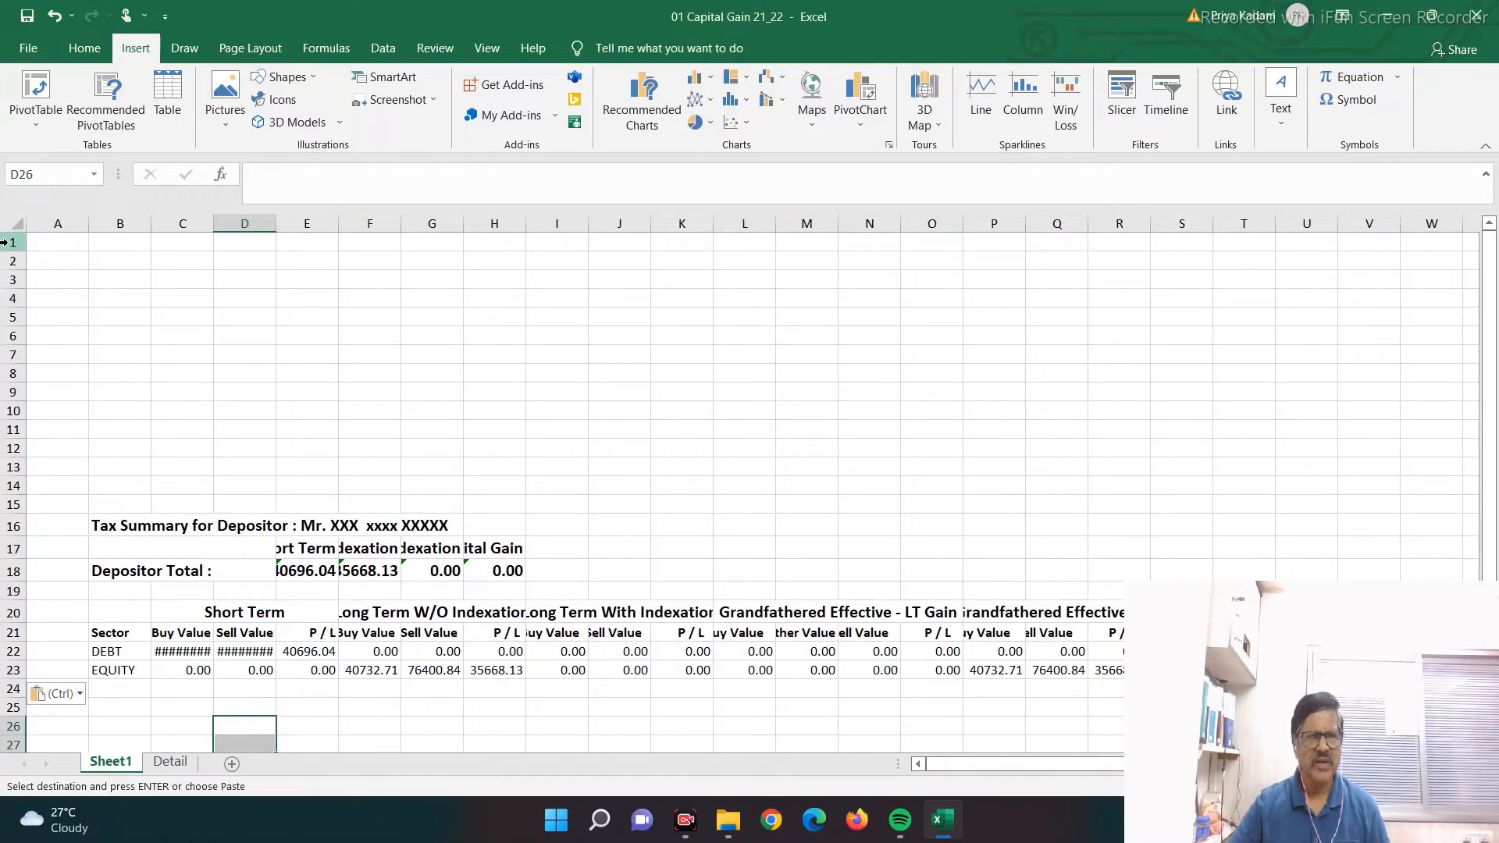
- Delete the blank rows 1 to 15 above the tax summary on Sheet1
{"action": "left_click_drag", "start_coordinate": [3, 242], "coordinate": [7, 484]}
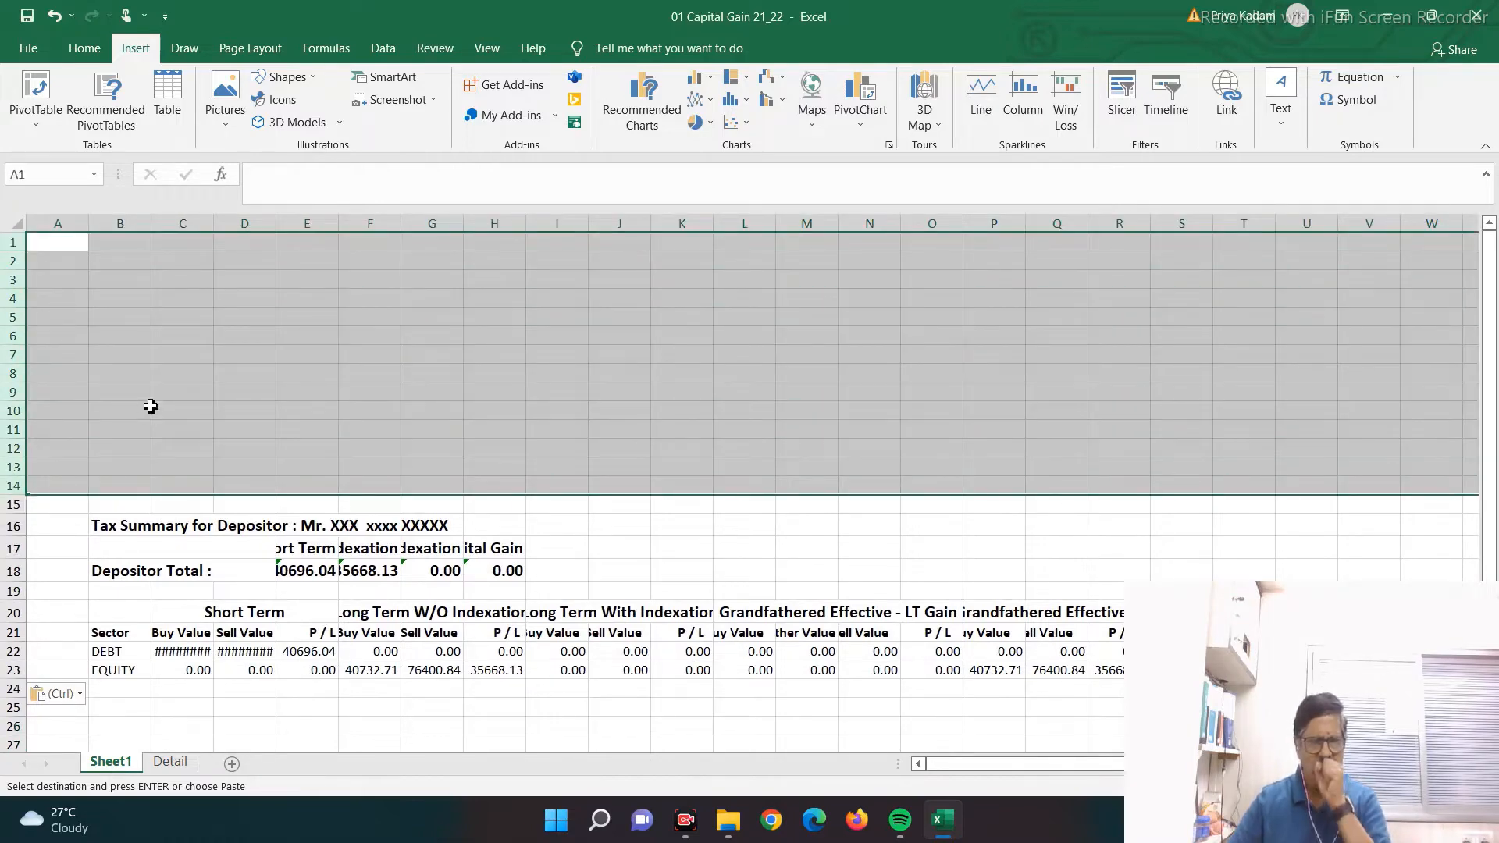
{"action": "left_click", "coordinate": [150, 406]}
{"action": "left_click_drag", "start_coordinate": [16, 242], "coordinate": [11, 499]}
{"action": "right_click", "coordinate": [57, 388]}
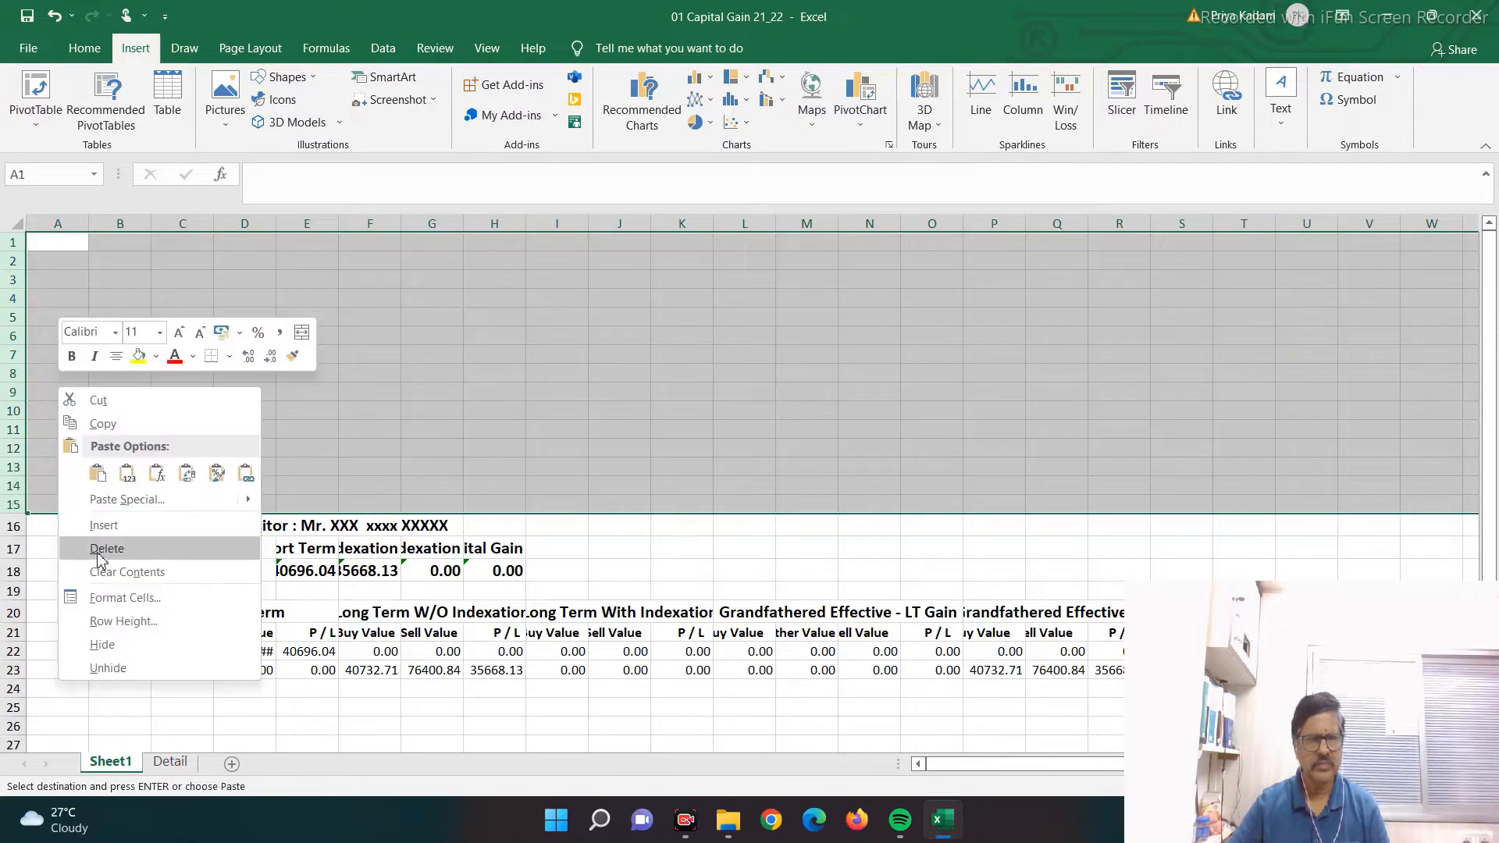
{"action": "left_click", "coordinate": [104, 548]}
{"action": "left_click", "coordinate": [101, 556]}
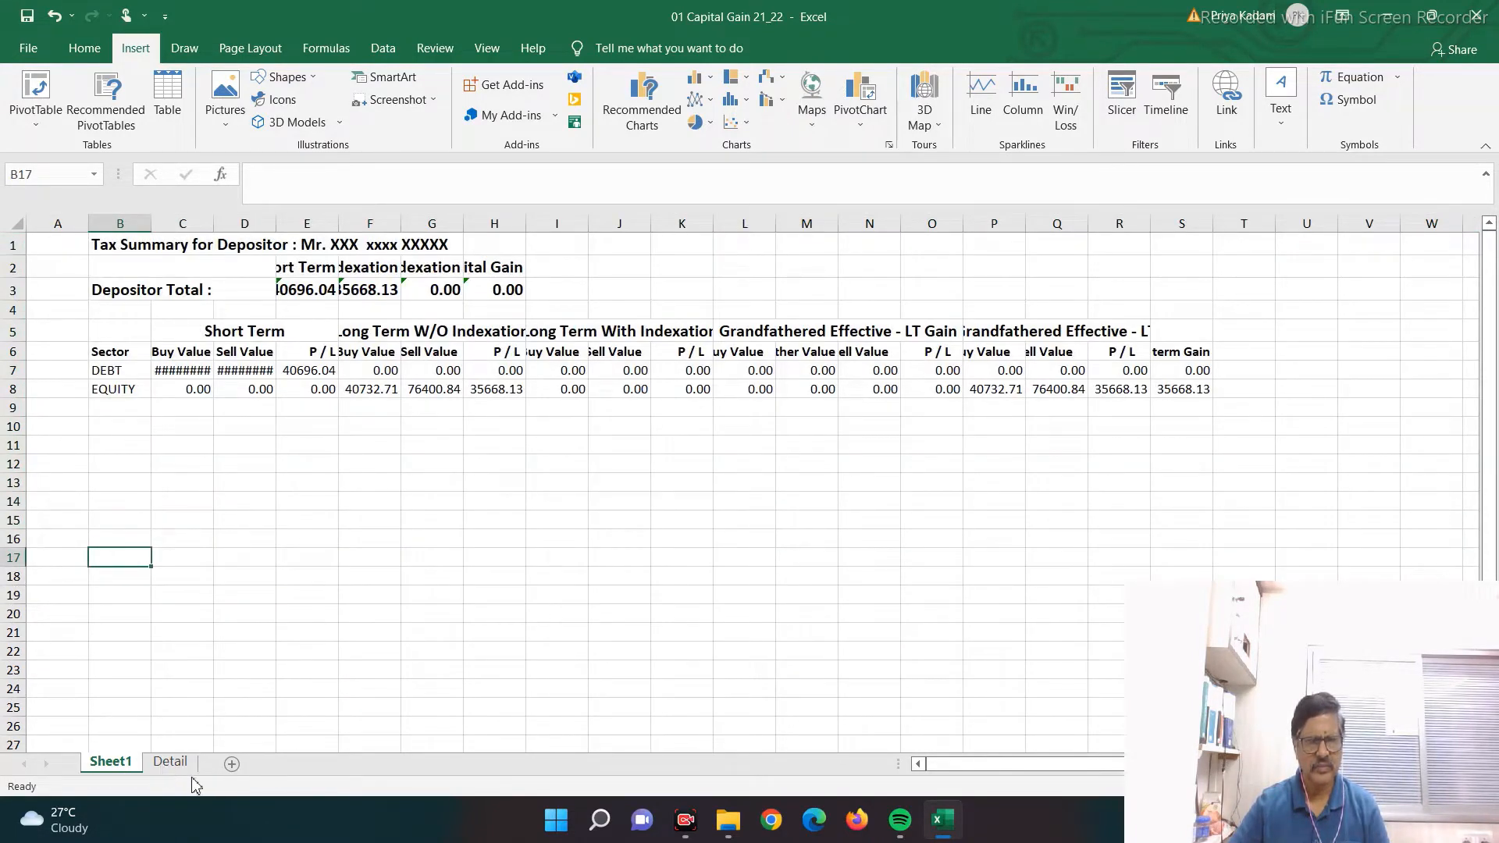
- Delete the tax summary rows, 259 to 268, from the Detail sheet
{"action": "left_click", "coordinate": [171, 762]}
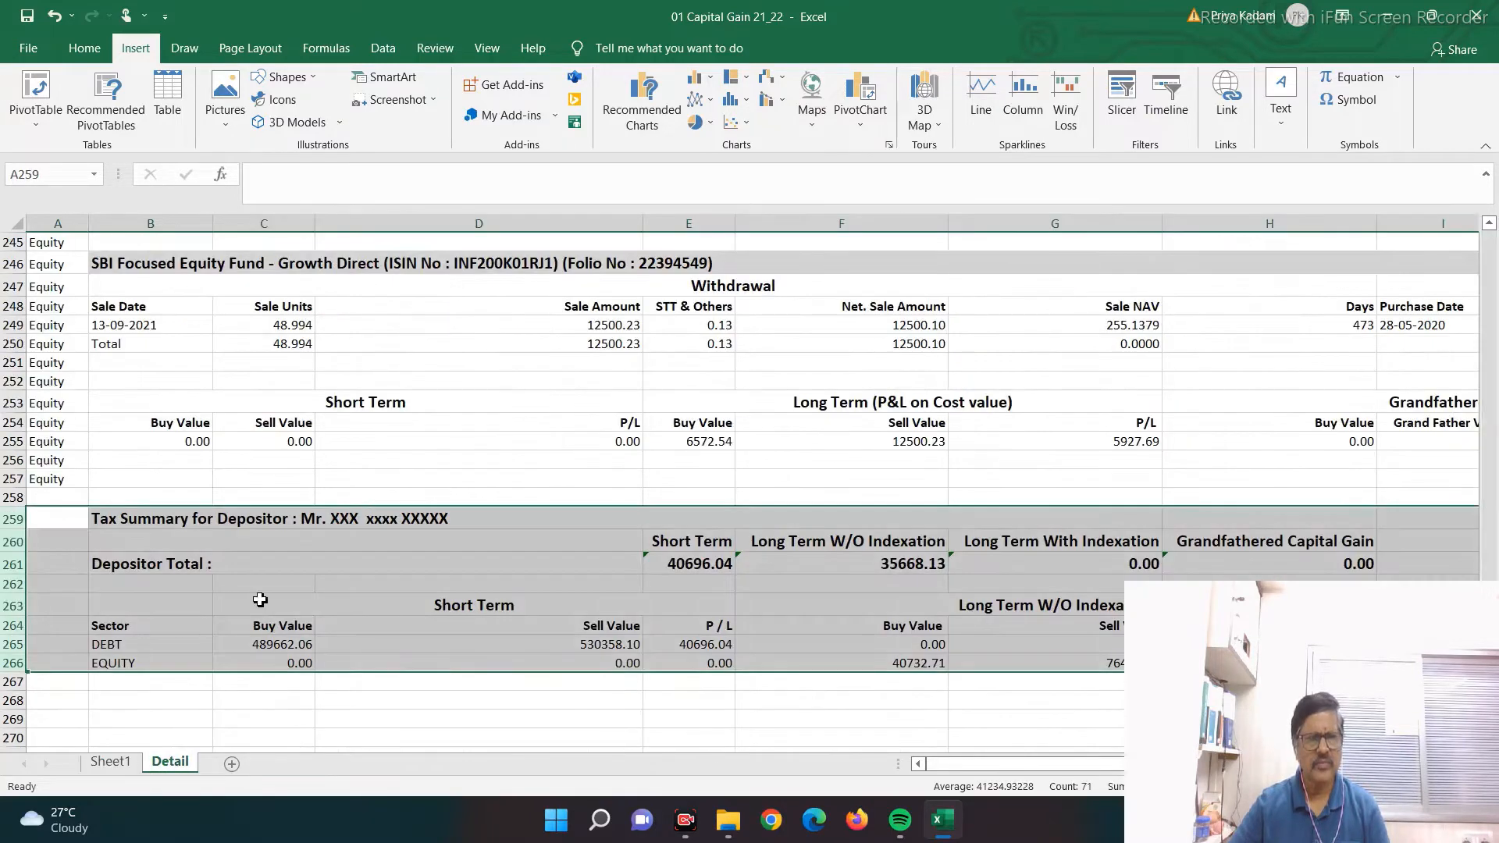
{"action": "left_click", "coordinate": [262, 601]}
{"action": "left_click_drag", "start_coordinate": [9, 519], "coordinate": [12, 700]}
{"action": "right_click", "coordinate": [256, 577]}
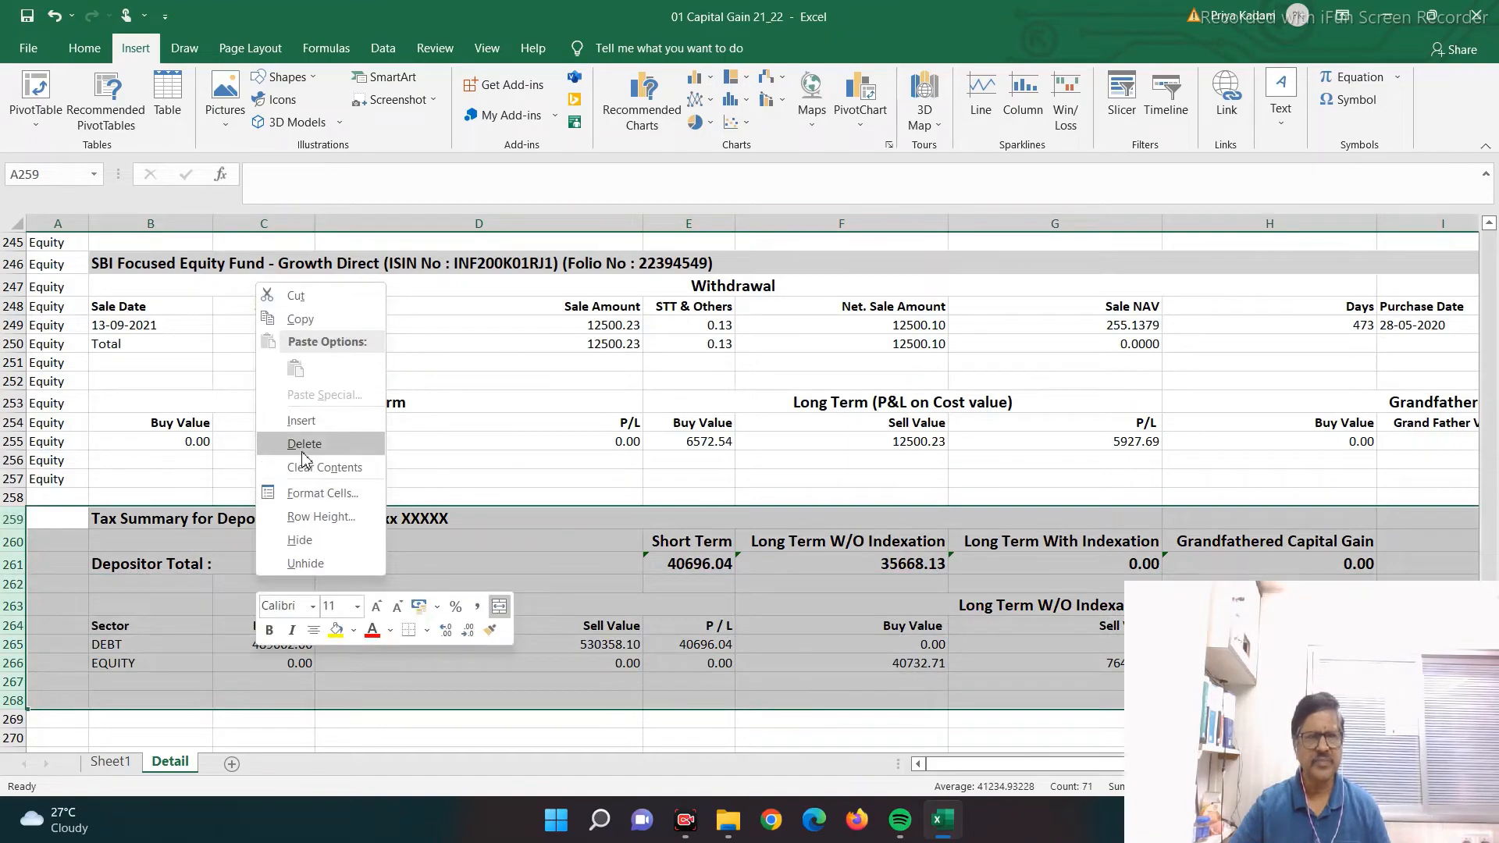
{"action": "left_click", "coordinate": [301, 442]}
{"action": "left_click", "coordinate": [302, 460]}
{"action": "left_click", "coordinate": [43, 478]}
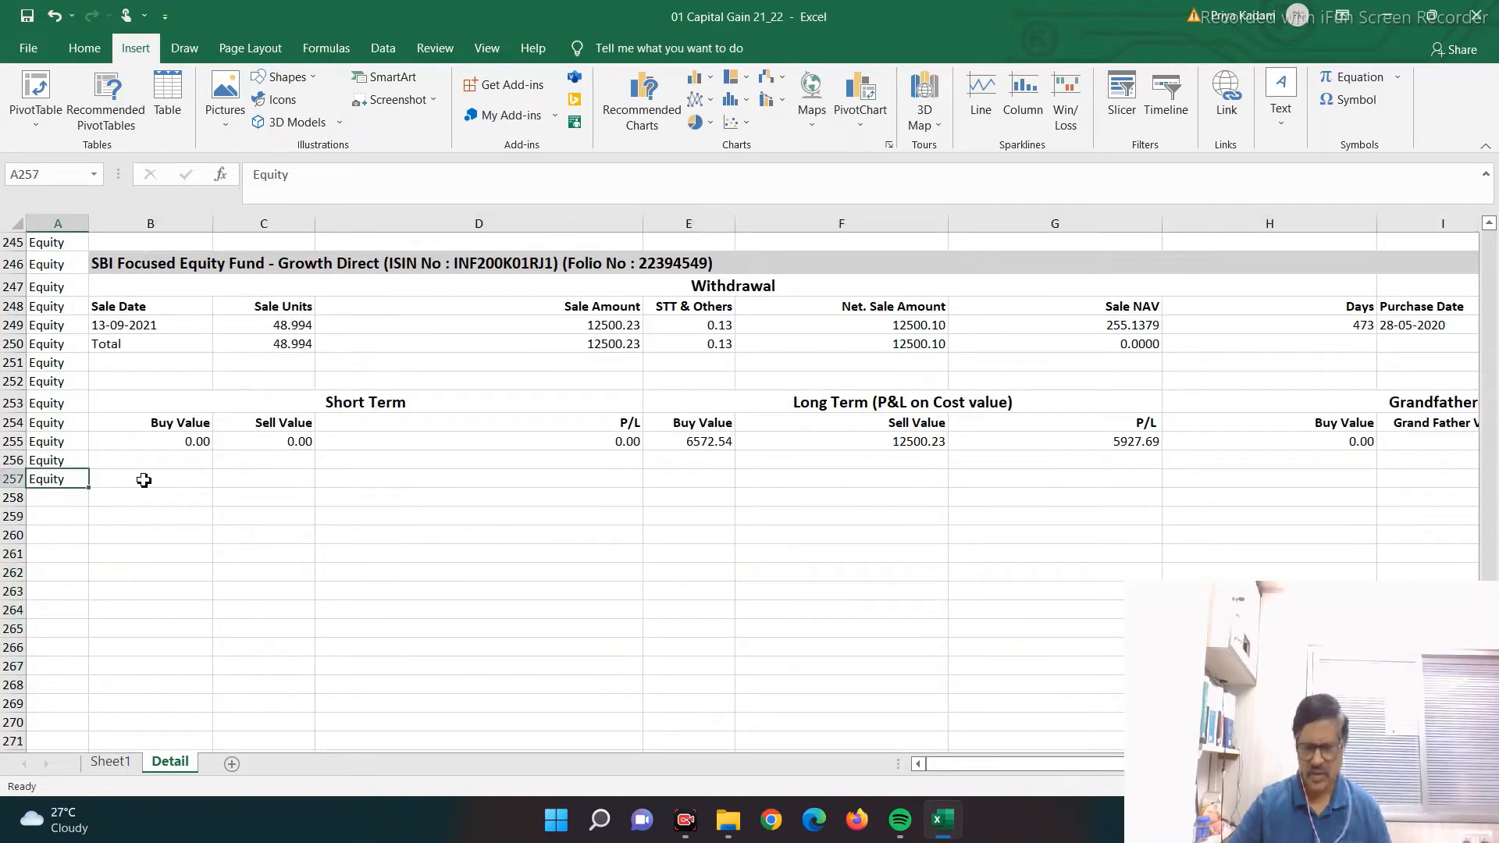
- Convert the range A3:AA261 on the Detail sheet into a table, leaving the option that it has headers off
{"action": "key", "text": "ctrl+Home"}
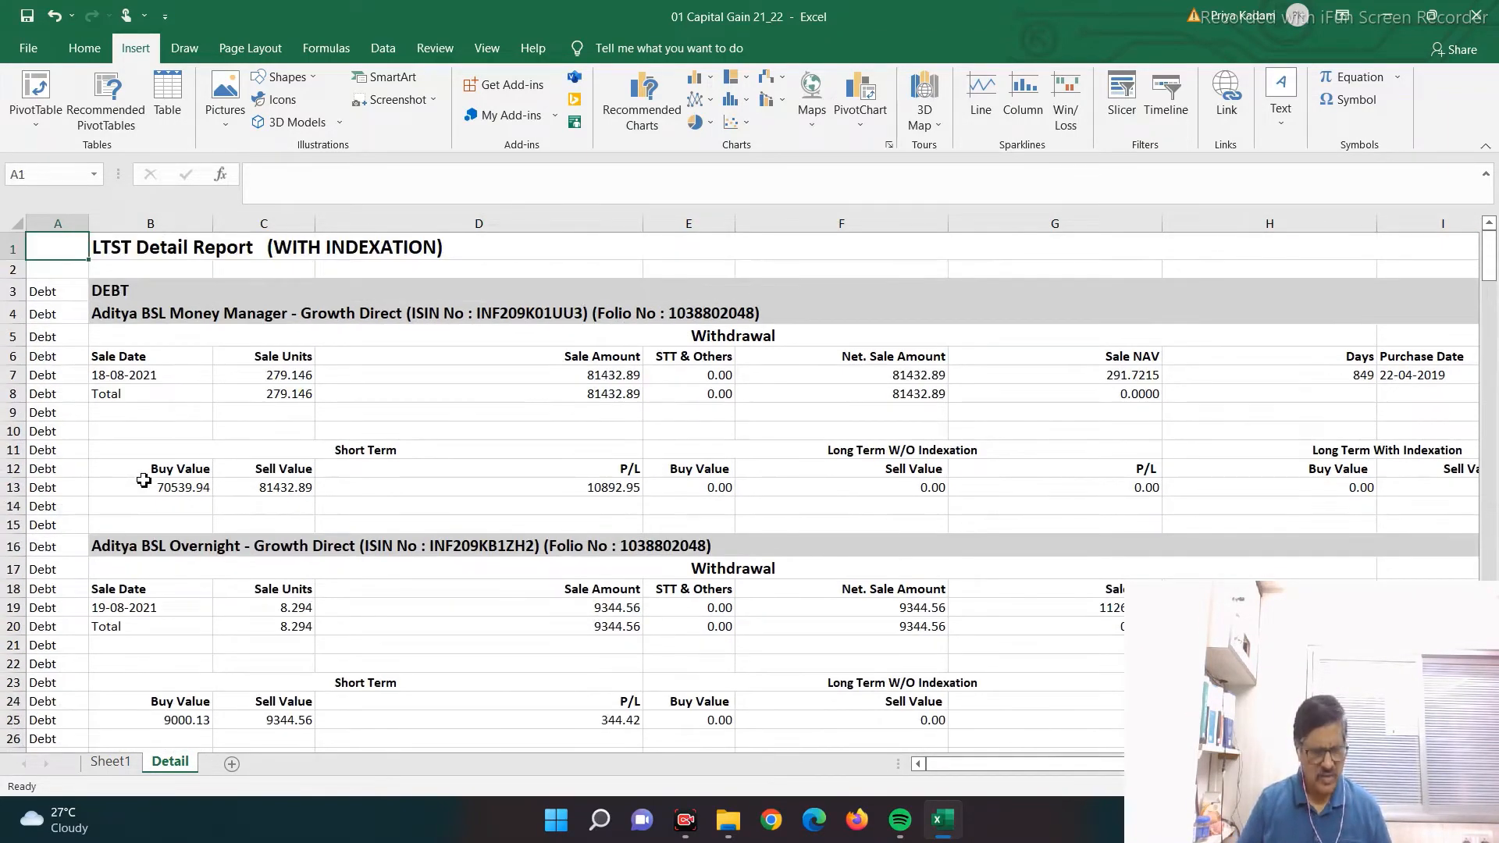
{"action": "key", "text": "Down"}
{"action": "key", "text": "Down"}
{"action": "key", "text": "shift+Right"}
{"action": "key", "text": "shift+Right"}
{"action": "key", "text": "shift+Right"}
{"action": "key", "text": "shift+Right"}
{"action": "key", "text": "shift+Right"}
{"action": "key", "text": "shift+Right"}
{"action": "key", "text": "shift+Right"}
{"action": "key", "text": "shift+Right"}
{"action": "key", "text": "shift+Right"}
{"action": "key", "text": "shift+Right"}
{"action": "key", "text": "shift+Right"}
{"action": "key", "text": "shift+Right"}
{"action": "key", "text": "shift+Right"}
{"action": "key", "text": "shift+Right"}
{"action": "key", "text": "shift+Right"}
{"action": "key", "text": "shift+Right"}
{"action": "key", "text": "shift+Right"}
{"action": "key", "text": "shift+Right"}
{"action": "key", "text": "shift+Right"}
{"action": "key", "text": "shift+Right"}
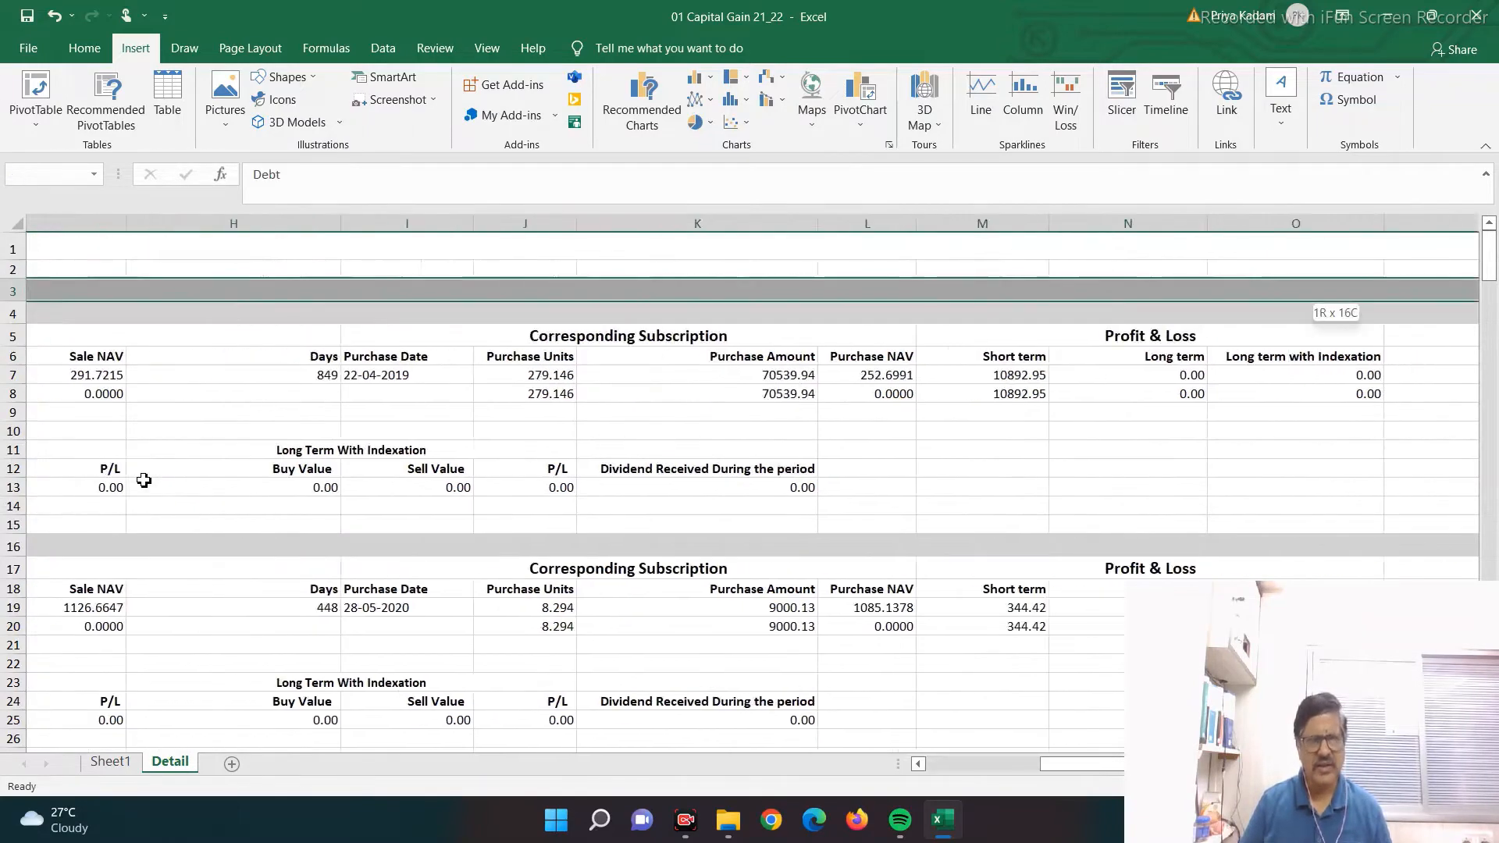
{"action": "key", "text": "shift+Right"}
{"action": "key", "text": "shift+Right"}
{"action": "key", "text": "shift+Right"}
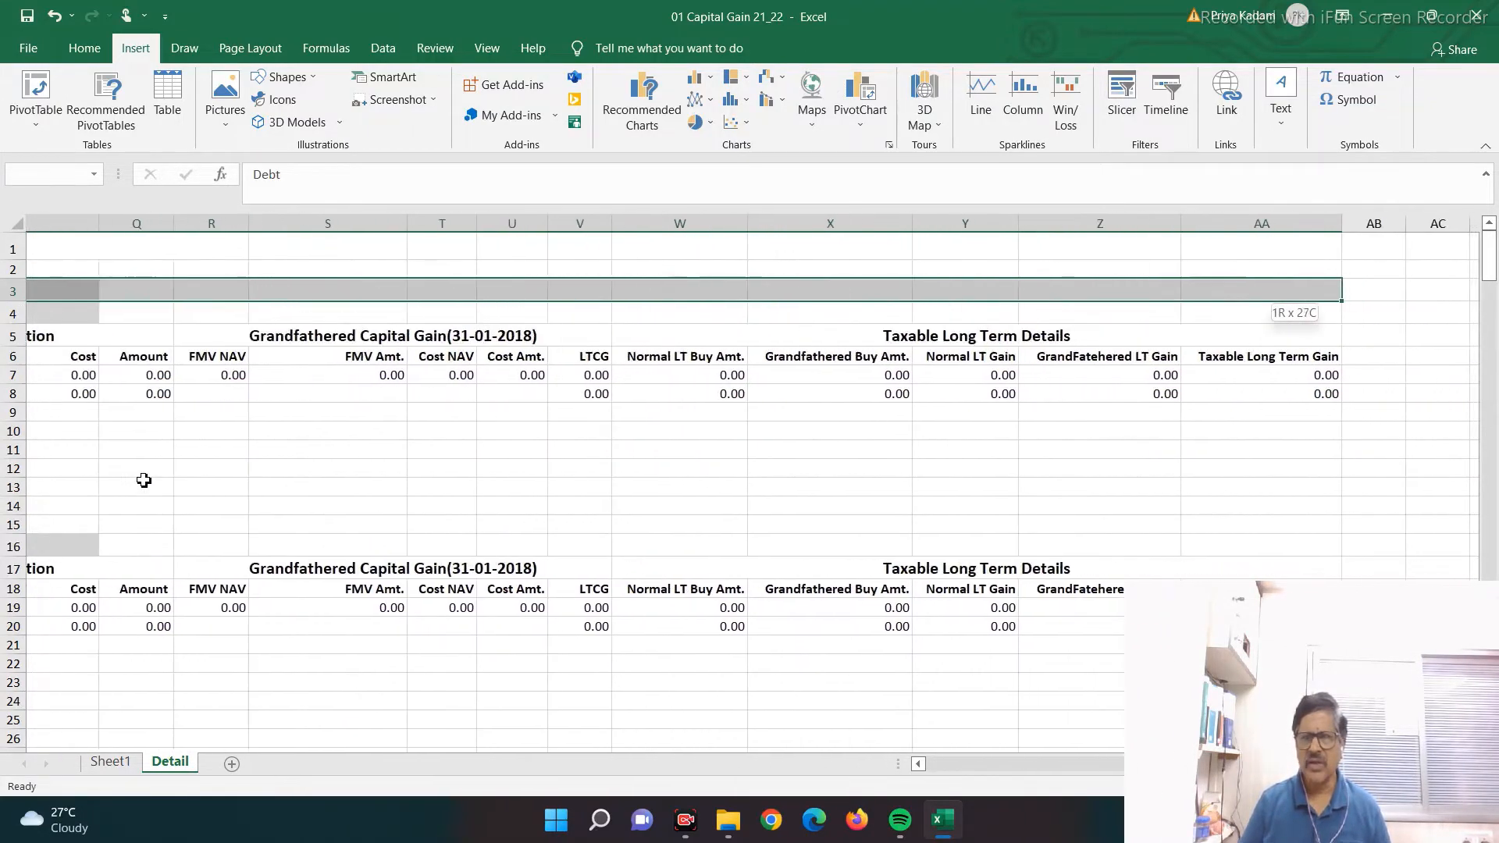
{"action": "key", "text": "shift+Down"}
{"action": "key", "text": "shift+Down"}
{"action": "key", "text": "shift+Down"}
{"action": "key", "text": "shift+Down"}
{"action": "key", "text": "shift+Down"}
{"action": "key", "text": "shift+Down"}
{"action": "key", "text": "shift+Down"}
{"action": "key", "text": "shift+Down"}
{"action": "key", "text": "shift+Down"}
{"action": "key", "text": "shift+Down"}
{"action": "key", "text": "shift+Down"}
{"action": "key", "text": "shift+Down"}
{"action": "key", "text": "shift+Down"}
{"action": "key", "text": "shift+Down"}
{"action": "key", "text": "shift+Down"}
{"action": "key", "text": "shift+Down"}
{"action": "key", "text": "shift+Down"}
{"action": "key", "text": "shift+Down"}
{"action": "key", "text": "shift+Down"}
{"action": "key", "text": "shift+Down"}
{"action": "key", "text": "shift+Page_Down"}
{"action": "key", "text": "shift+Page_Down"}
{"action": "key", "text": "shift+Page_Down"}
{"action": "key", "text": "shift+Page_Down"}
{"action": "key", "text": "shift+Page_Down"}
{"action": "key", "text": "shift+Page_Down"}
{"action": "key", "text": "shift+Page_Down"}
{"action": "key", "text": "shift+Page_Down"}
{"action": "key", "text": "shift+Page_Down"}
{"action": "key", "text": "shift+Page_Down"}
{"action": "key", "text": "shift+Page_Down"}
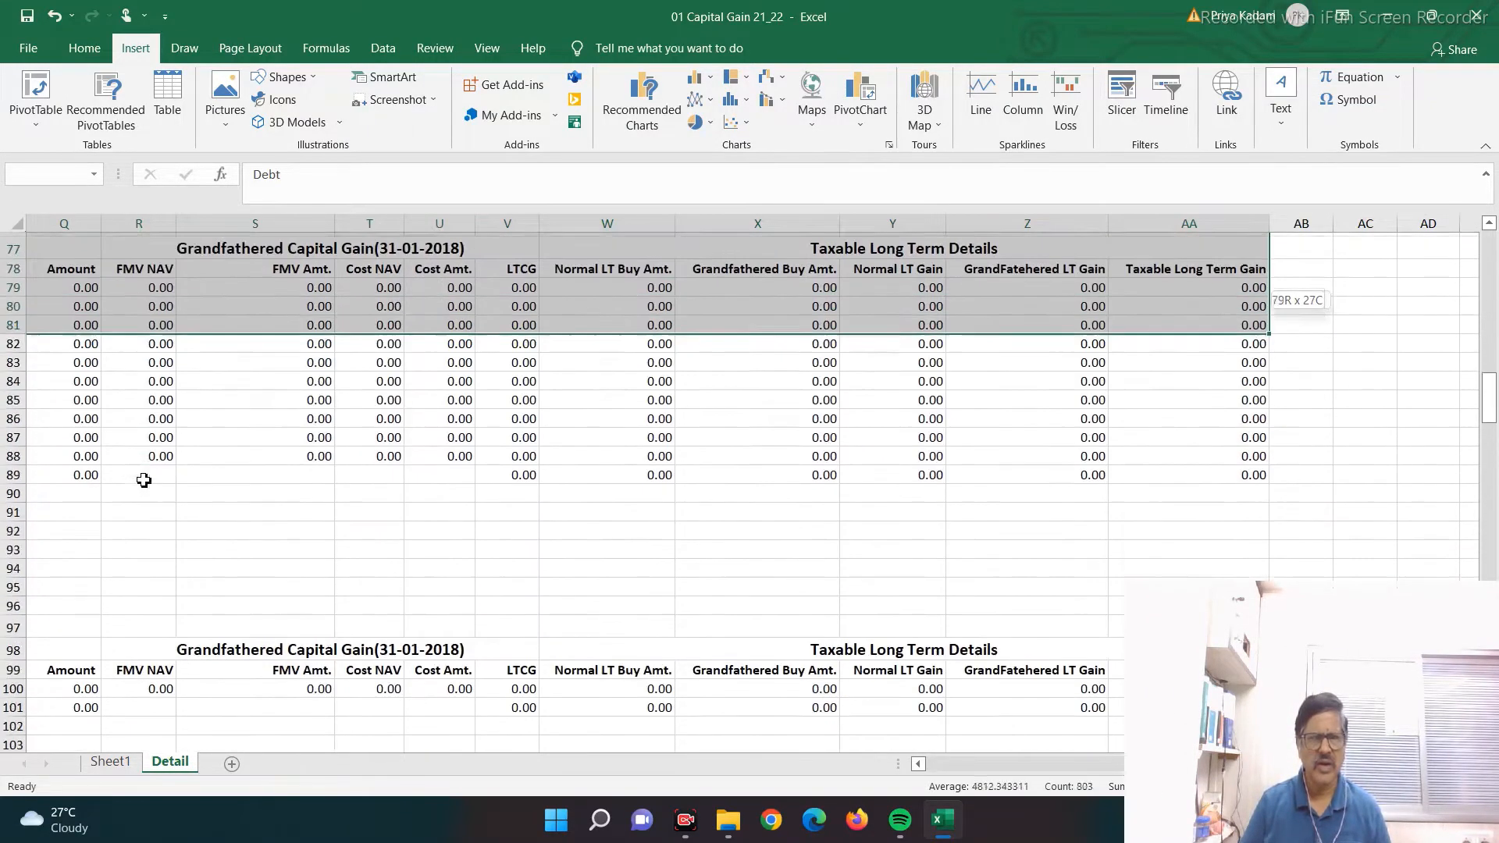
{"action": "key", "text": "shift+Page_Up"}
{"action": "key", "text": "shift+Page_Up"}
{"action": "key", "text": "shift+Page_Up"}
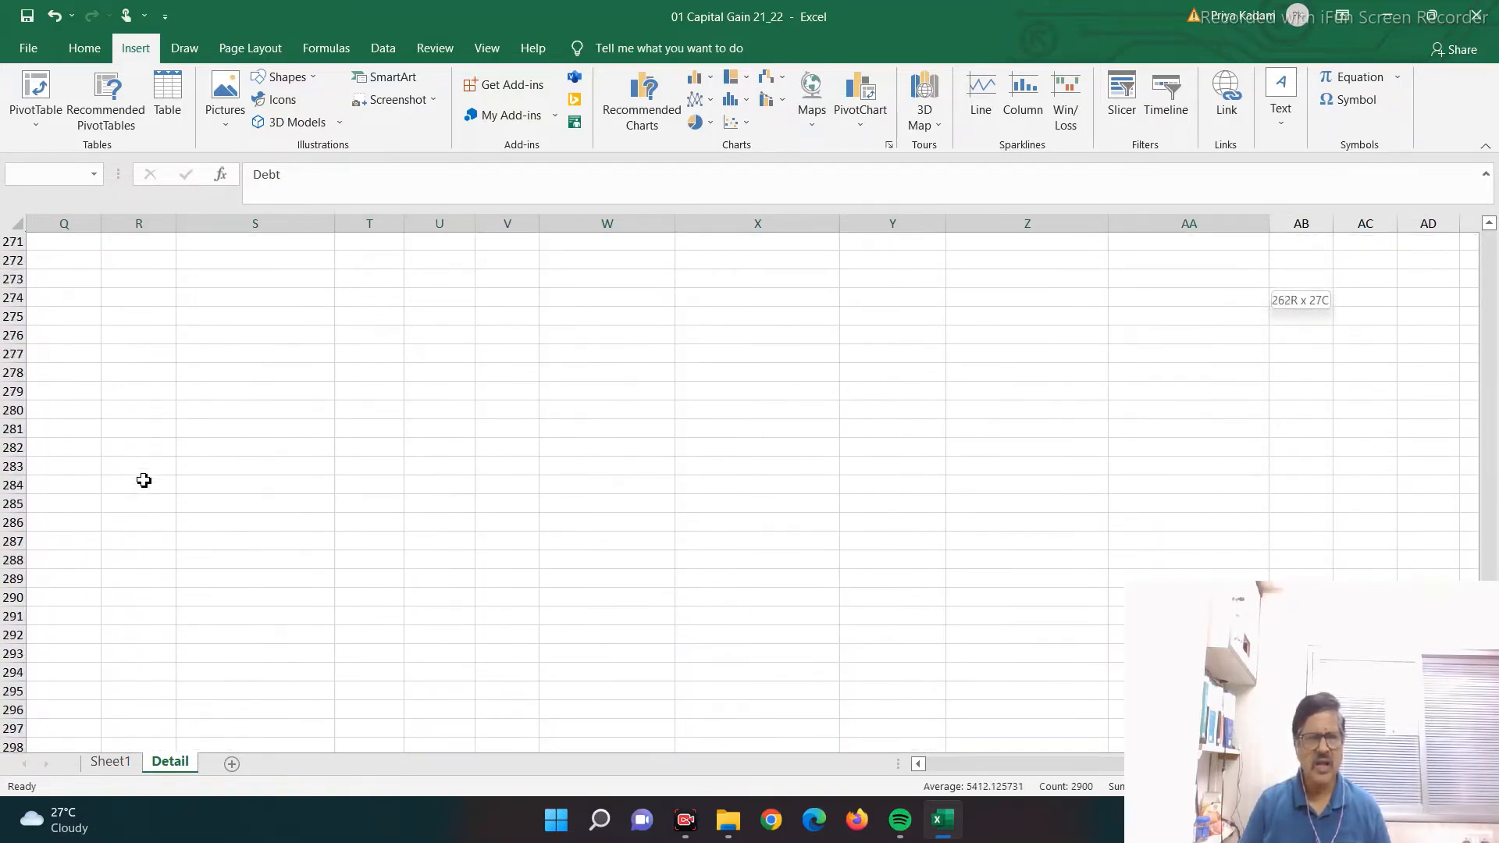
{"action": "key", "text": "shift+Down"}
{"action": "key", "text": "shift+Down"}
{"action": "key", "text": "shift+Down"}
{"action": "key", "text": "shift+Down"}
{"action": "key", "text": "shift+Down"}
{"action": "key", "text": "shift+Down"}
{"action": "key", "text": "shift+Down"}
{"action": "key", "text": "shift+Down"}
{"action": "key", "text": "shift+Down"}
{"action": "key", "text": "shift+Down"}
{"action": "key", "text": "shift+Down"}
{"action": "key", "text": "shift+Down"}
{"action": "key", "text": "shift+Down"}
{"action": "key", "text": "shift+Down"}
{"action": "key", "text": "shift+Down"}
{"action": "key", "text": "shift+Down"}
{"action": "key", "text": "shift+Down"}
{"action": "key", "text": "shift+Down"}
{"action": "key", "text": "shift+Down"}
{"action": "key", "text": "shift+Down"}
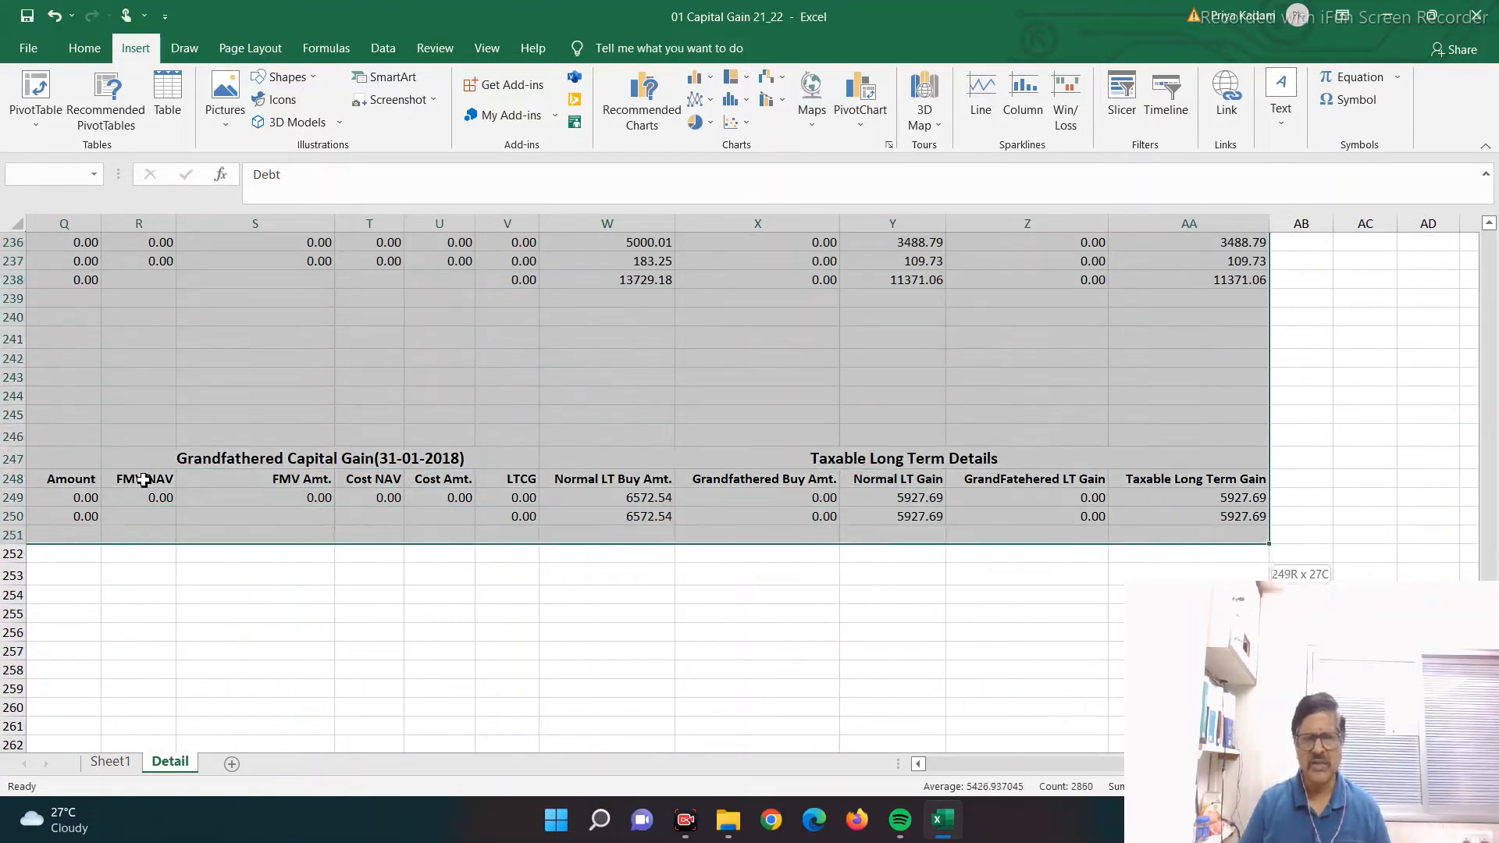
{"action": "key", "text": "ctrl+t"}
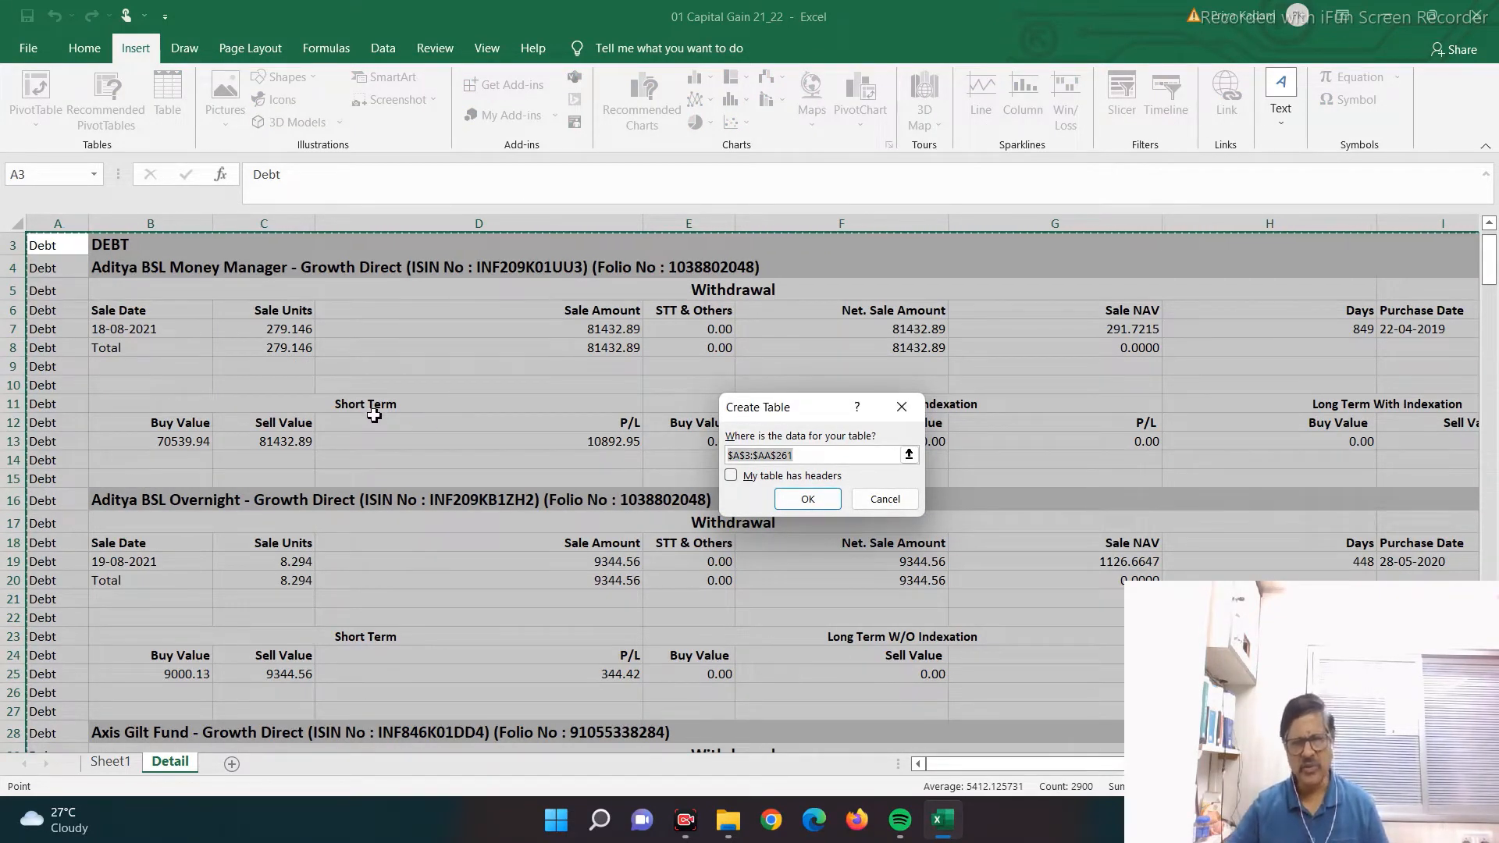
{"action": "left_click", "coordinate": [795, 507]}
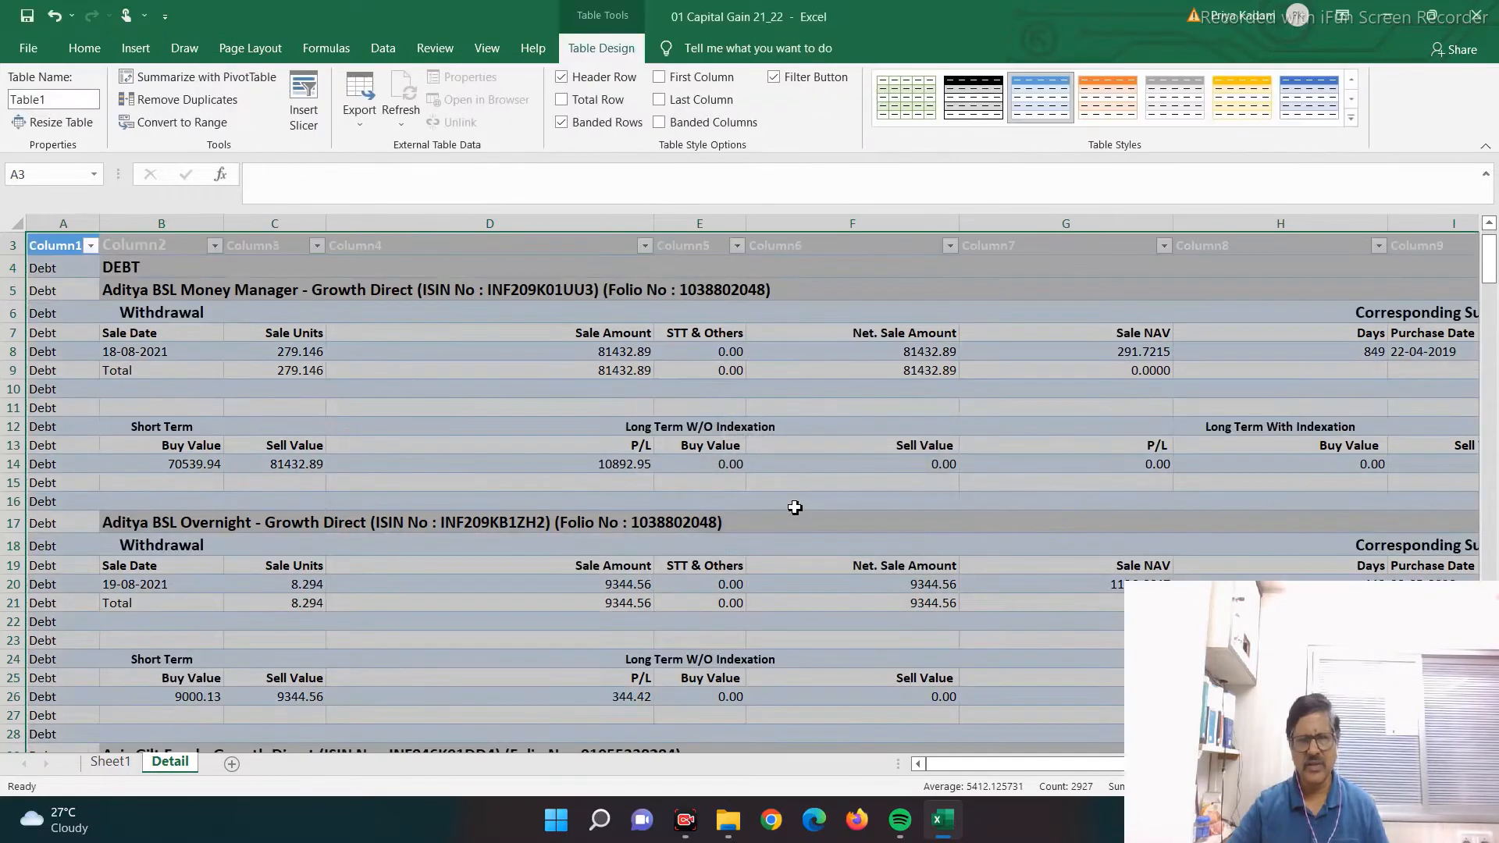
- Load the new table from the Detail sheet into the Power Query Editor
{"action": "left_click", "coordinate": [384, 49]}
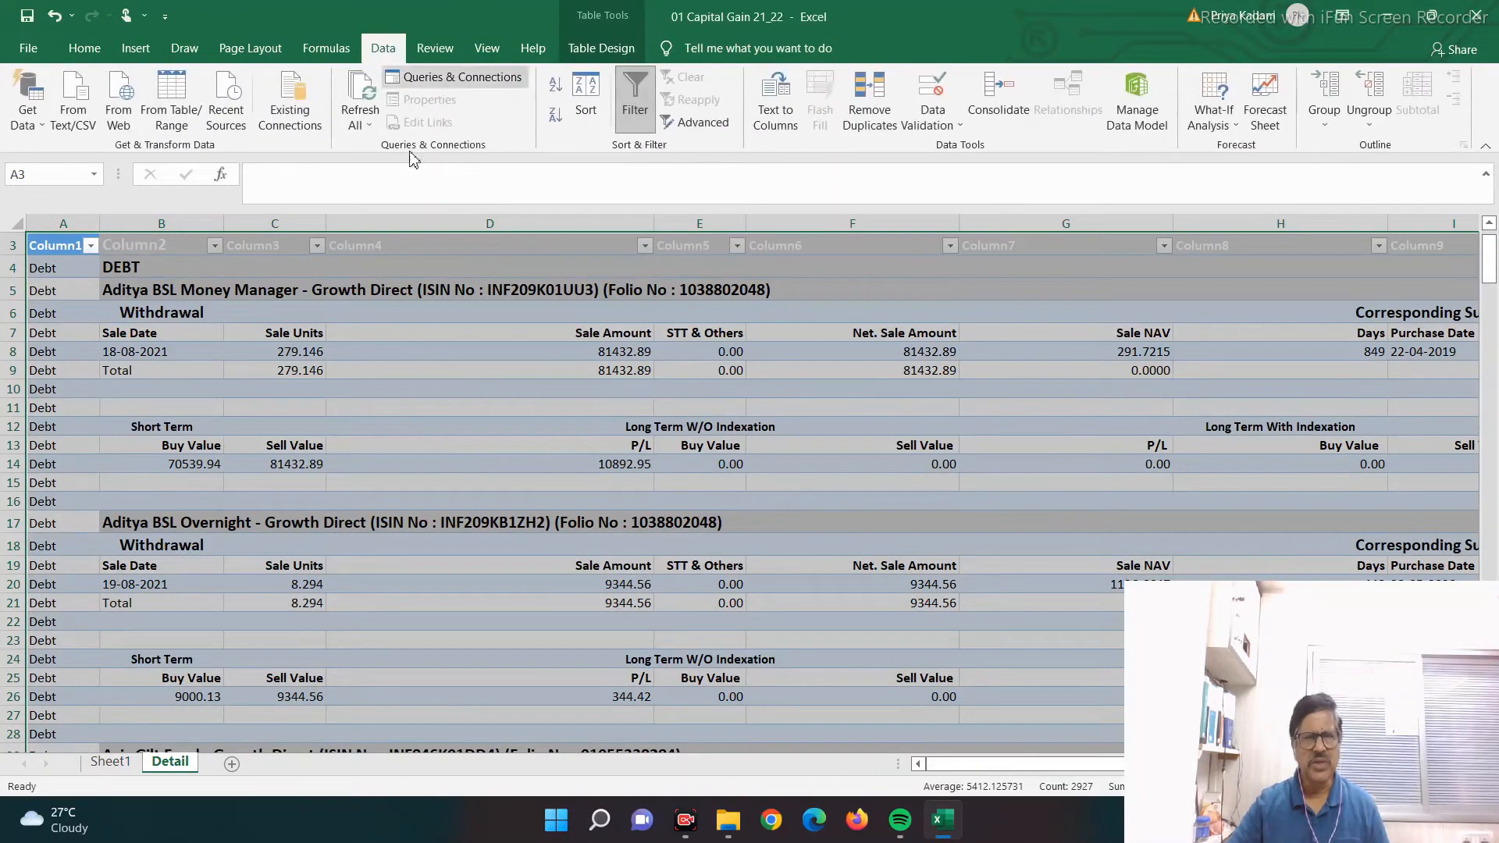
{"action": "left_click", "coordinate": [171, 92]}
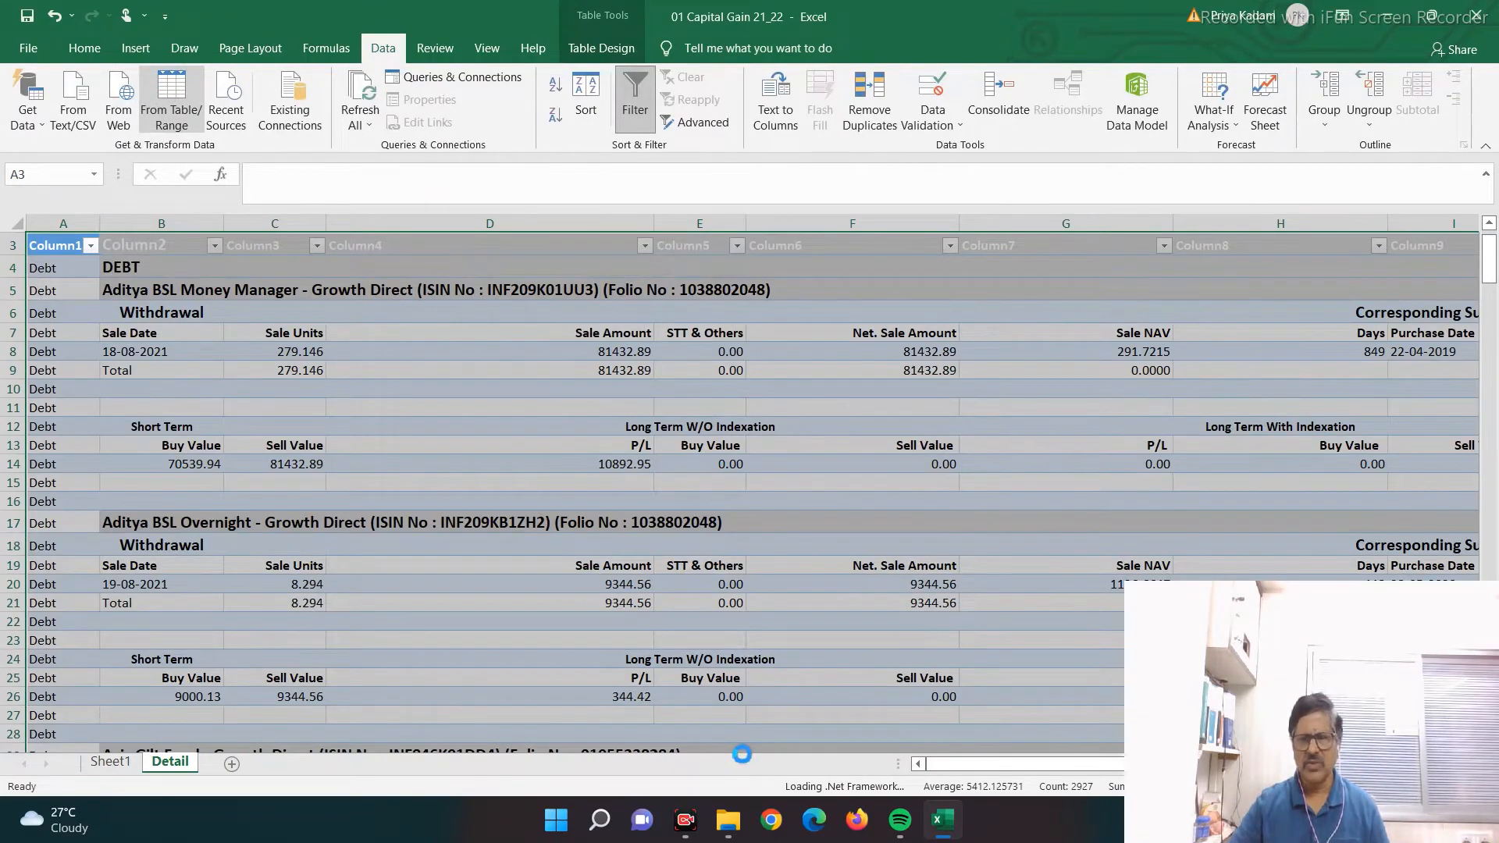
{"action": "mouse_move", "coordinate": [728, 820]}
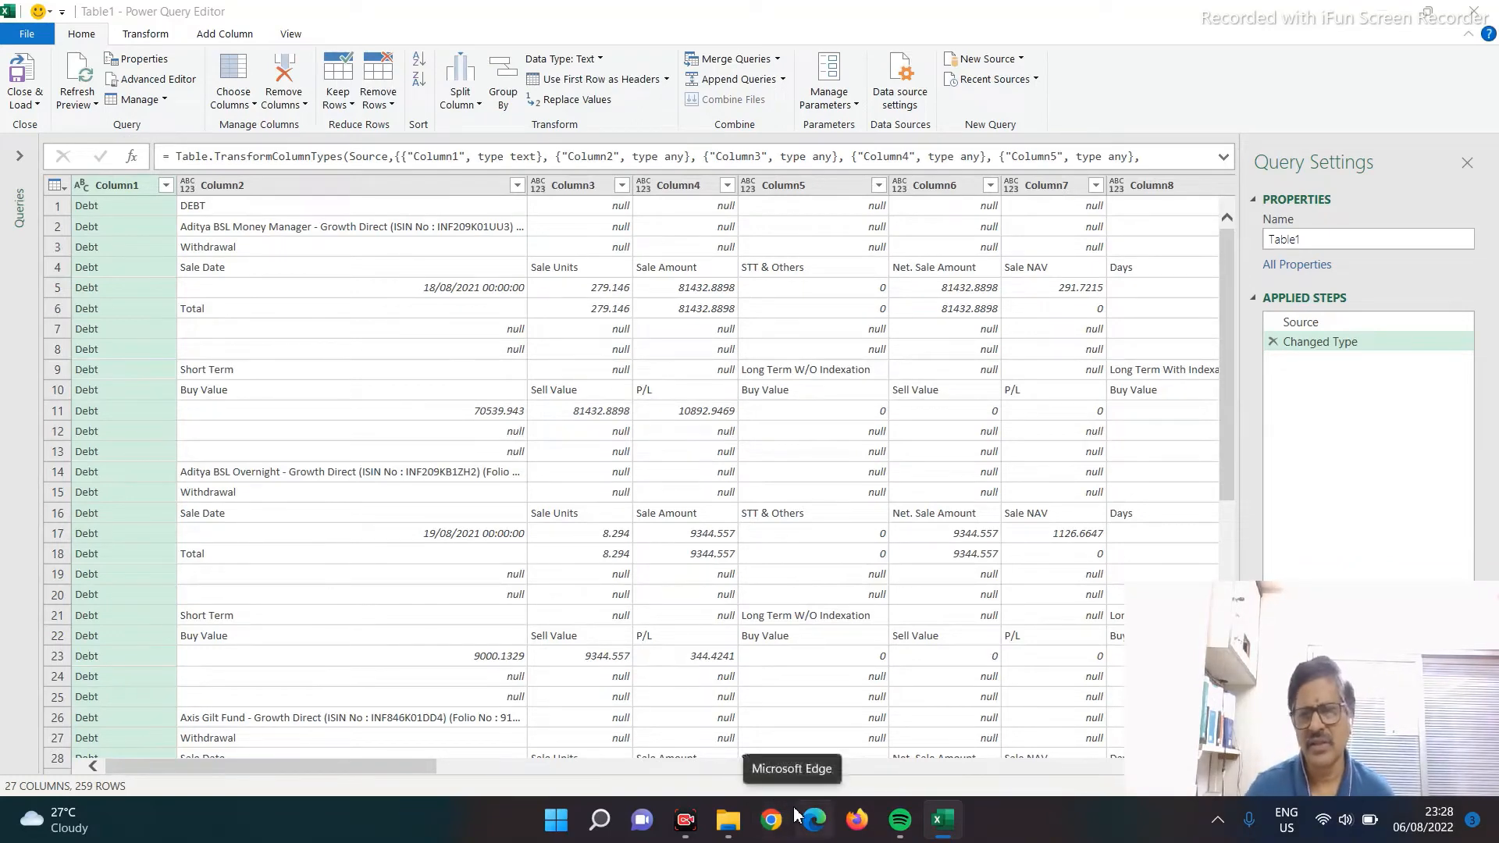
- Rename Column1 as Type and Column2 as Sale Date in the query
{"action": "double_click", "coordinate": [107, 188]}
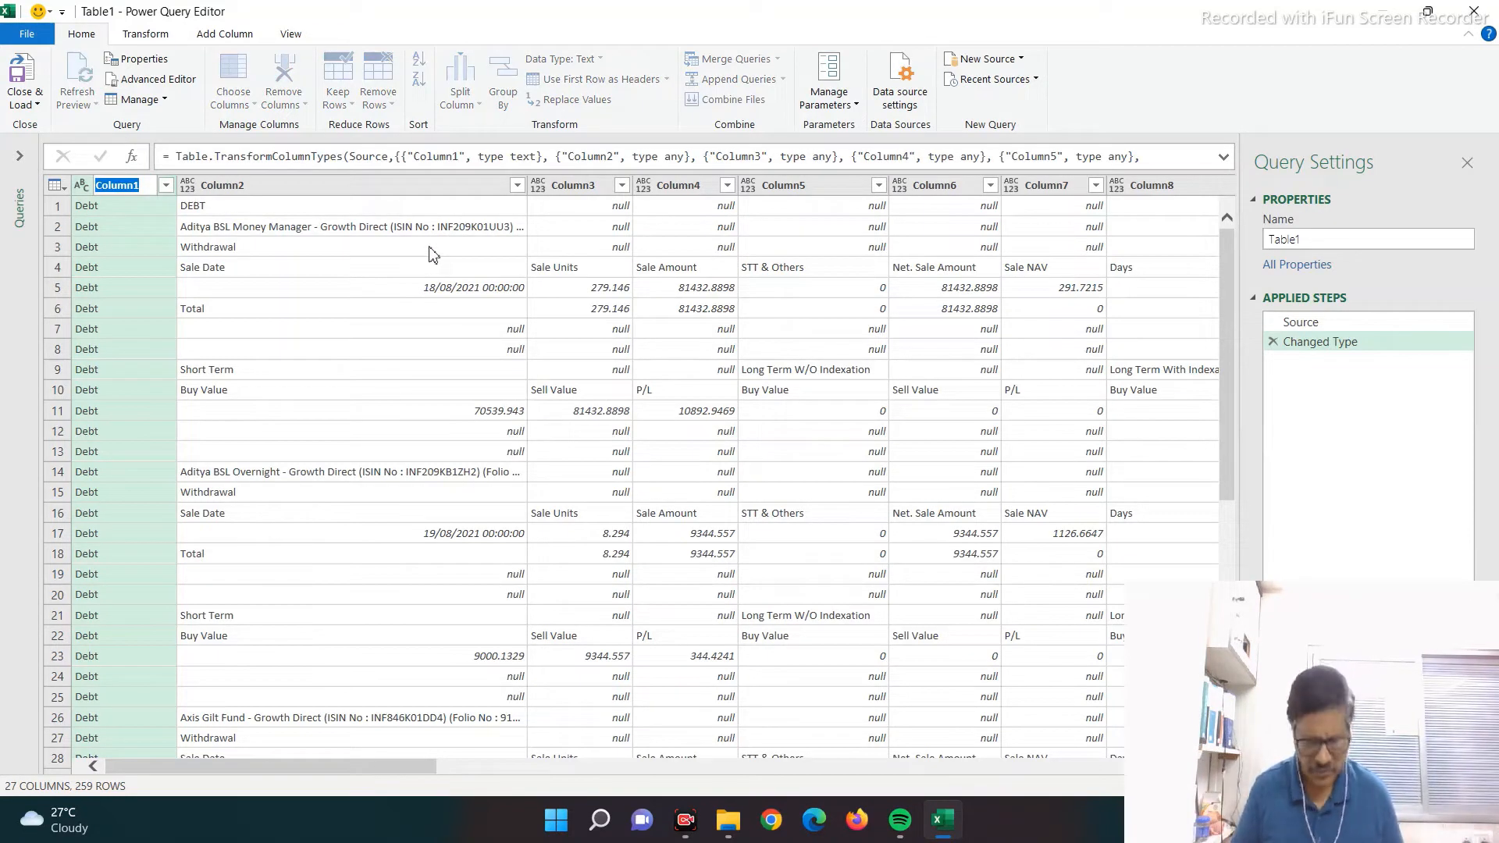
{"action": "type", "text": "T"}
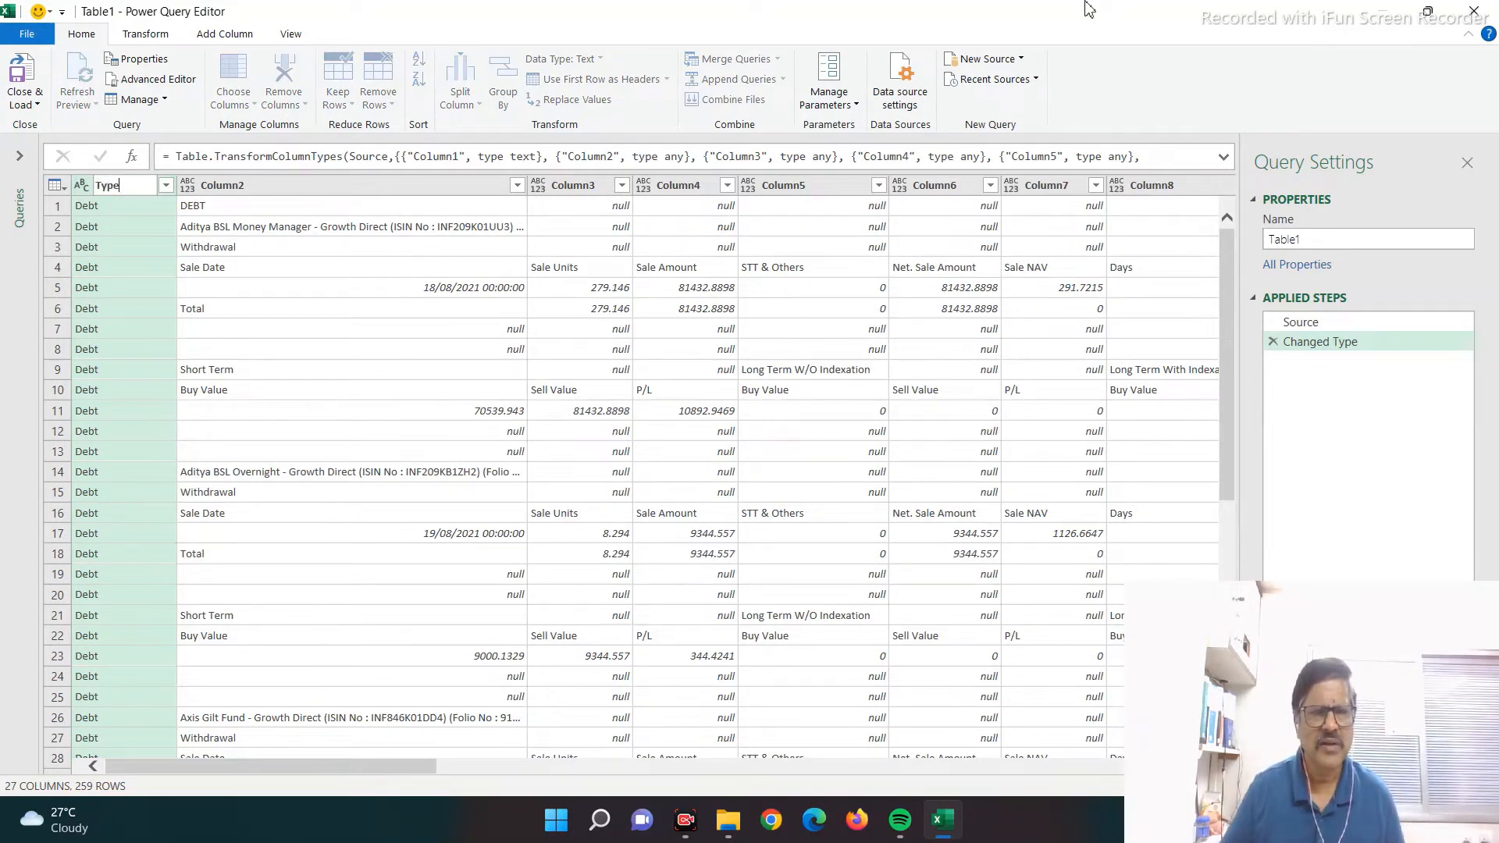
{"action": "type", "text": "ype"}
{"action": "key", "text": "Return"}
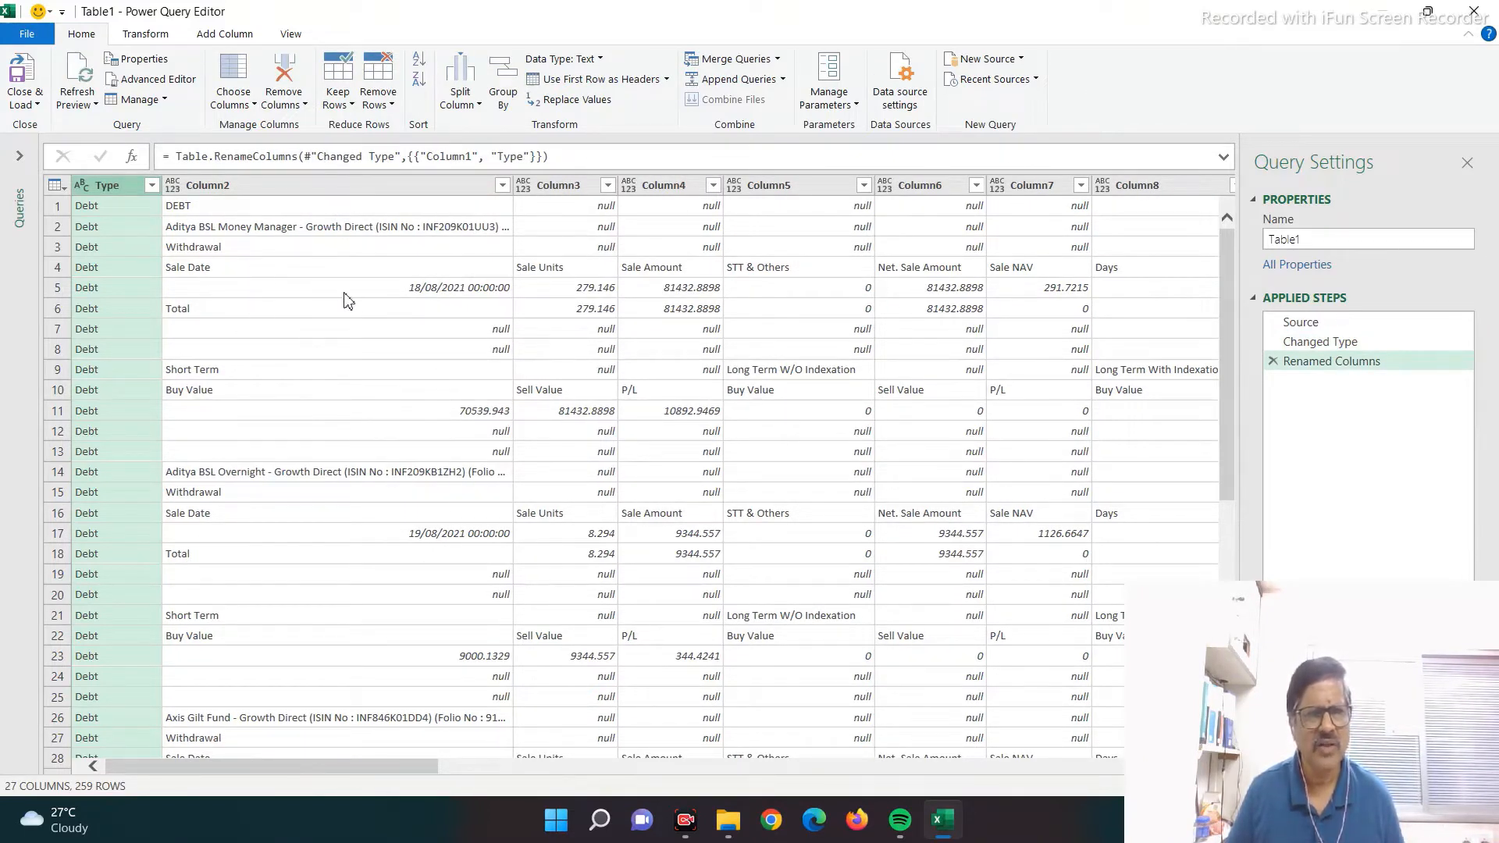
{"action": "double_click", "coordinate": [246, 189]}
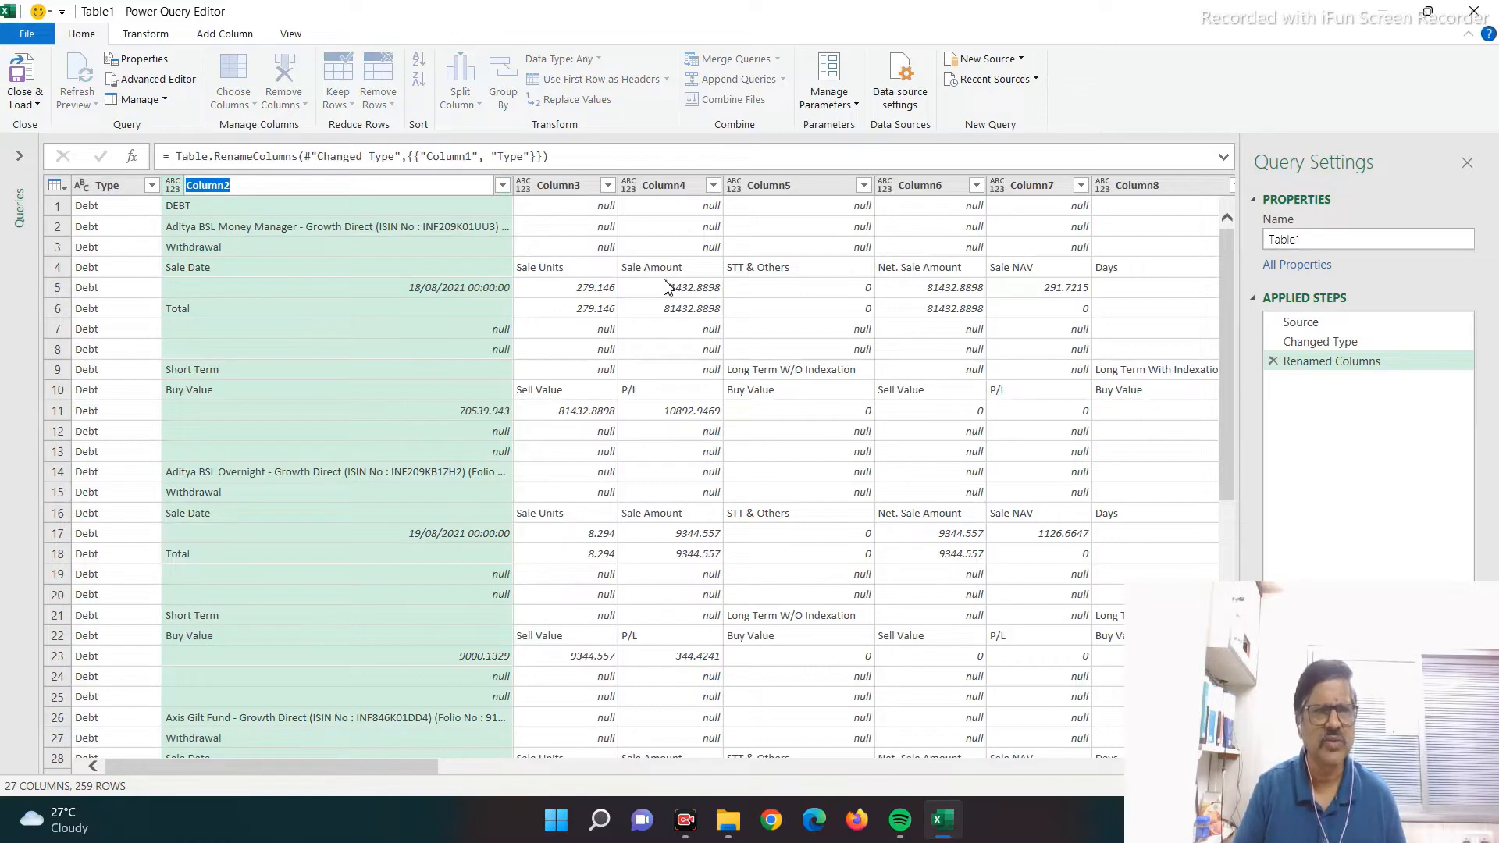
{"action": "type", "text": "Sale Date"}
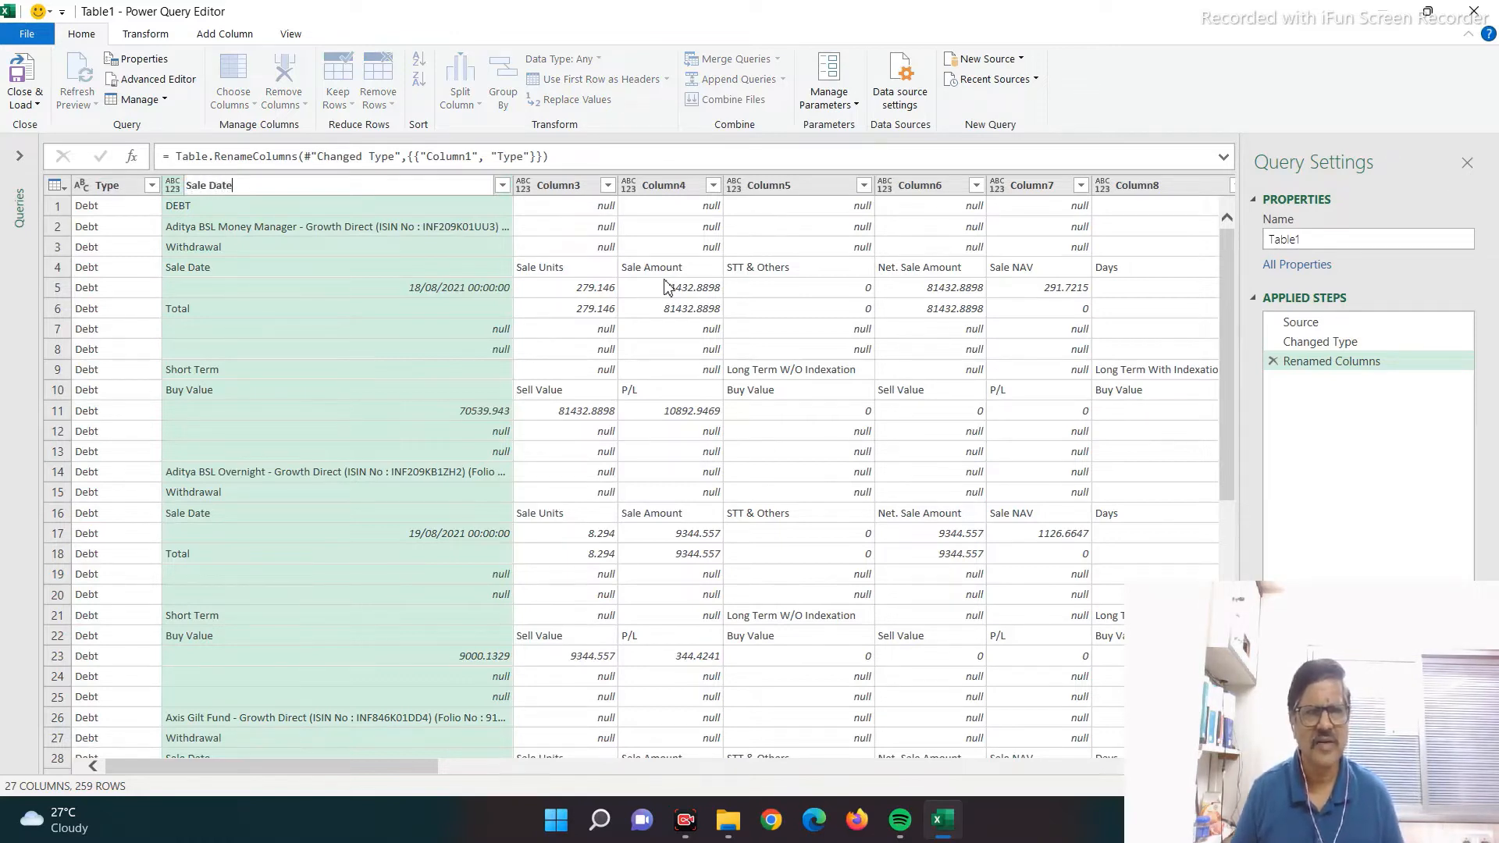
{"action": "key", "text": "Return"}
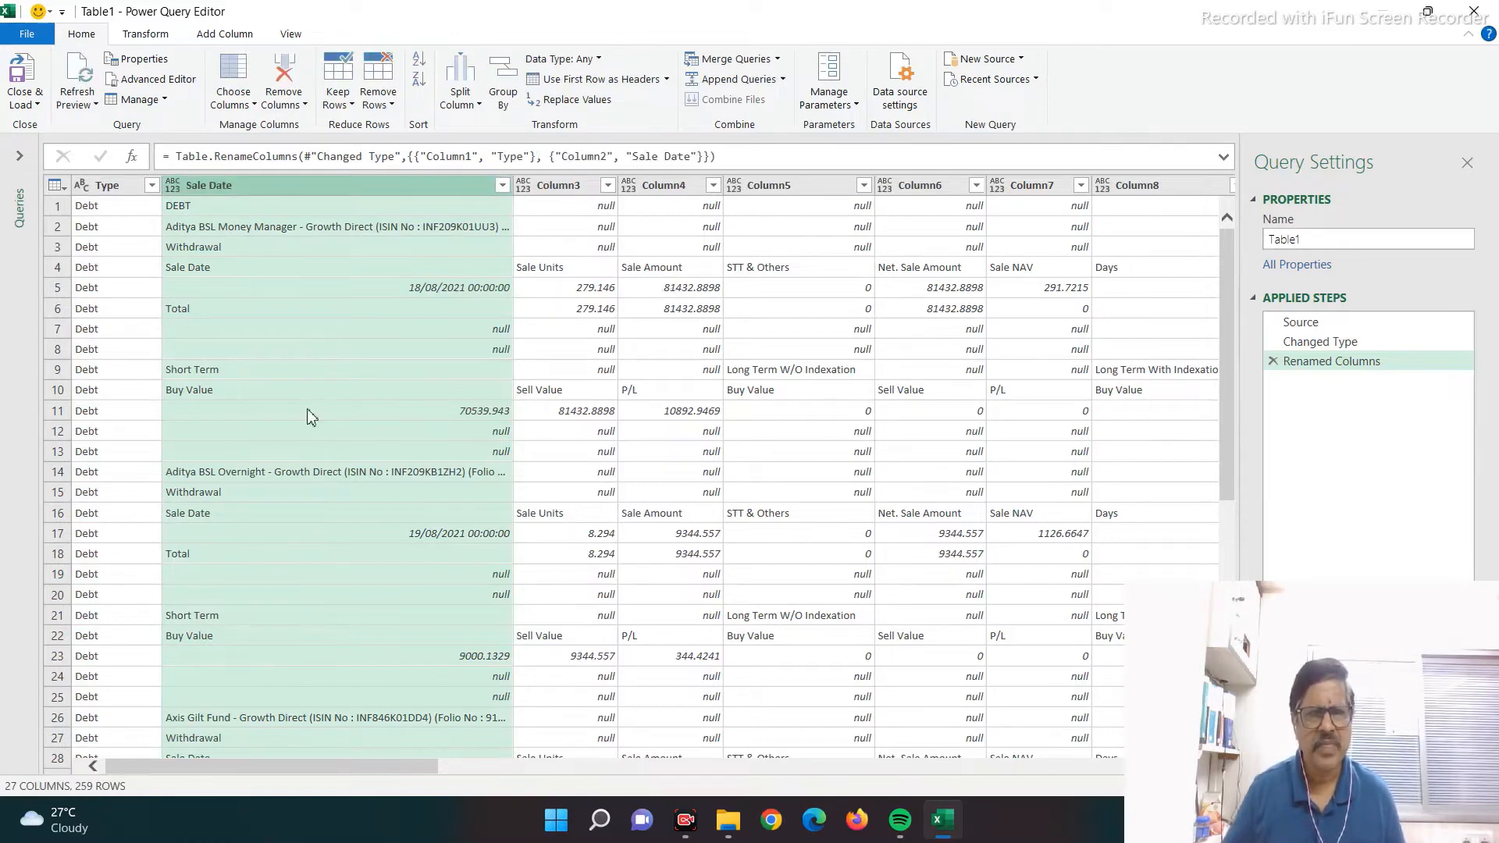
- Rename Column3 as Sale Unit and Column4 as Sale Amount
{"action": "double_click", "coordinate": [548, 191]}
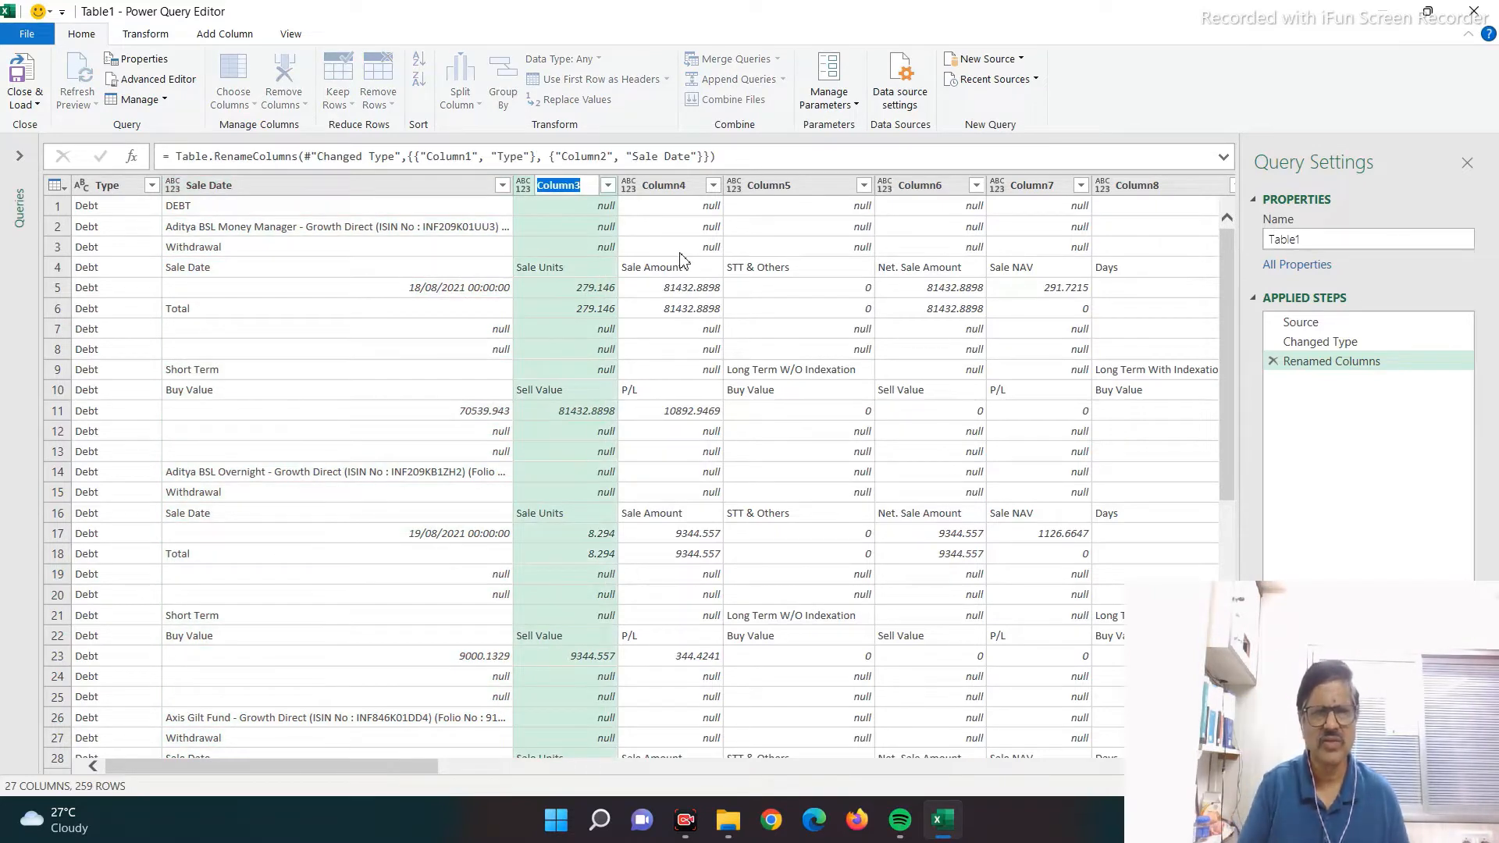
{"action": "type", "text": "Sale Un"}
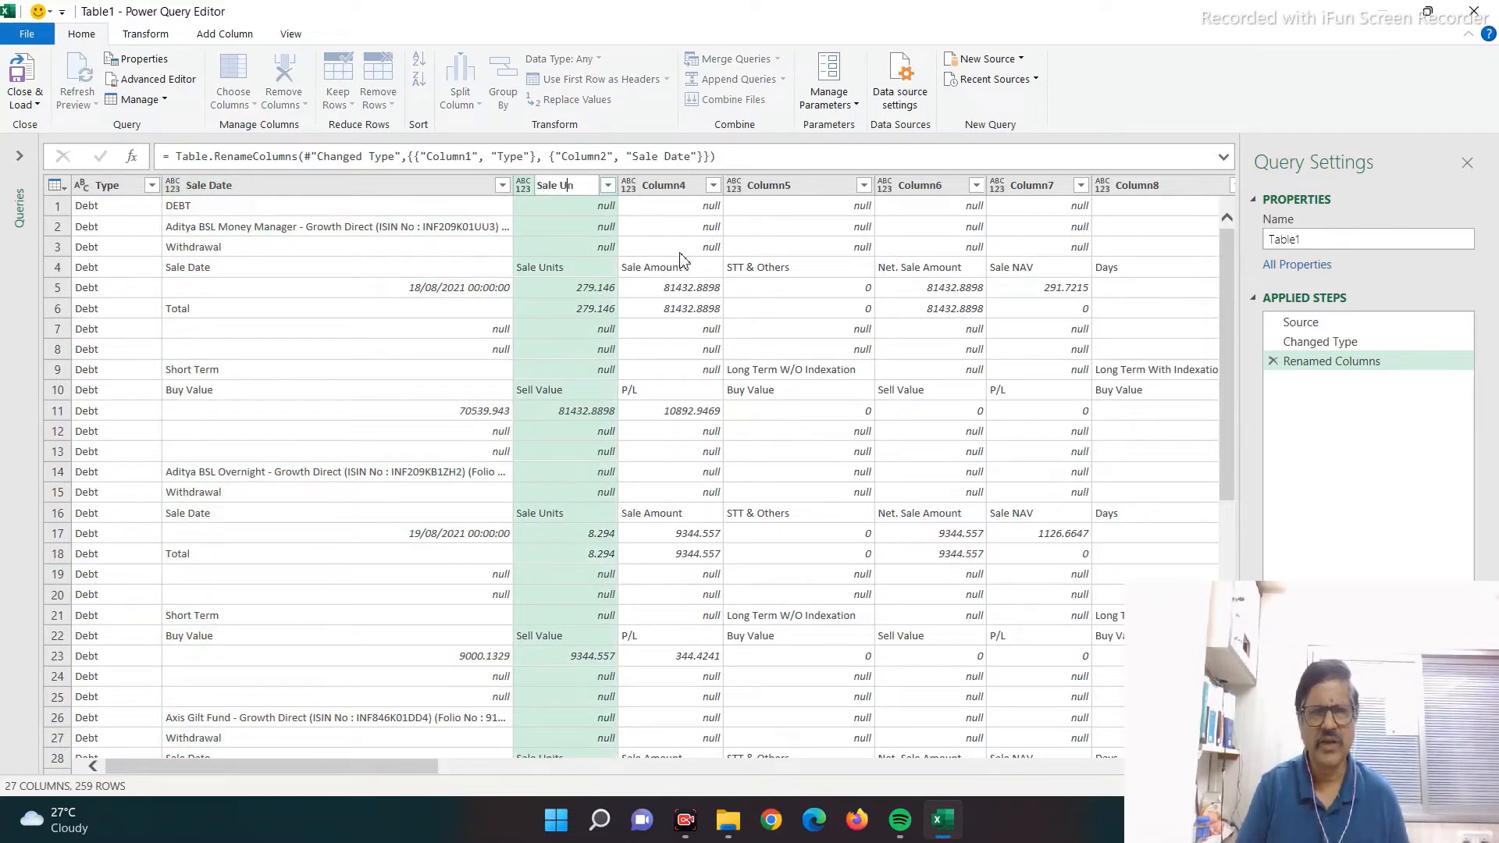
{"action": "type", "text": "it"}
{"action": "key", "text": "Return"}
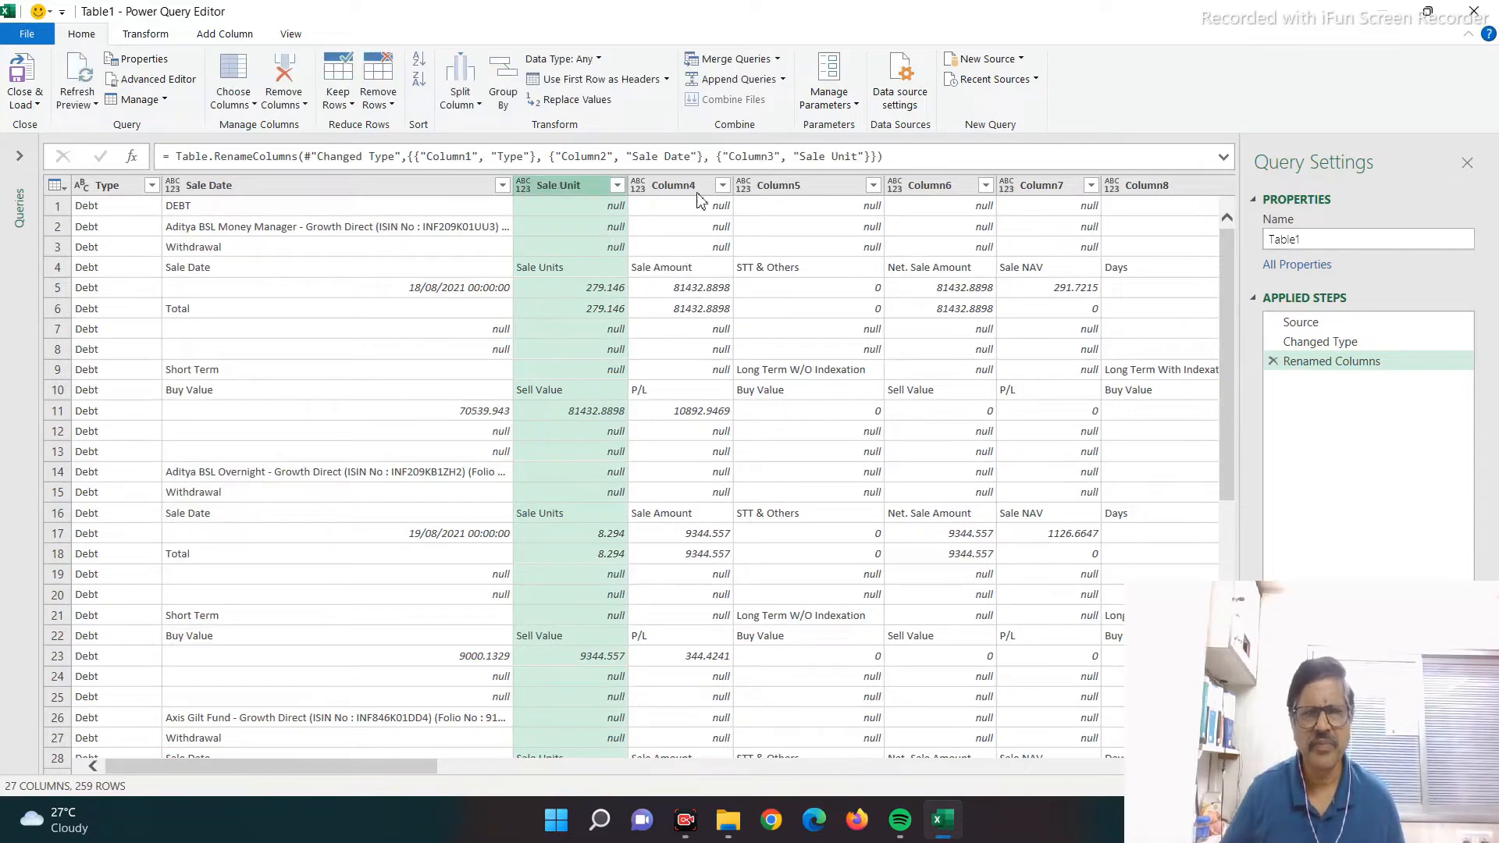
{"action": "left_click", "coordinate": [670, 273]}
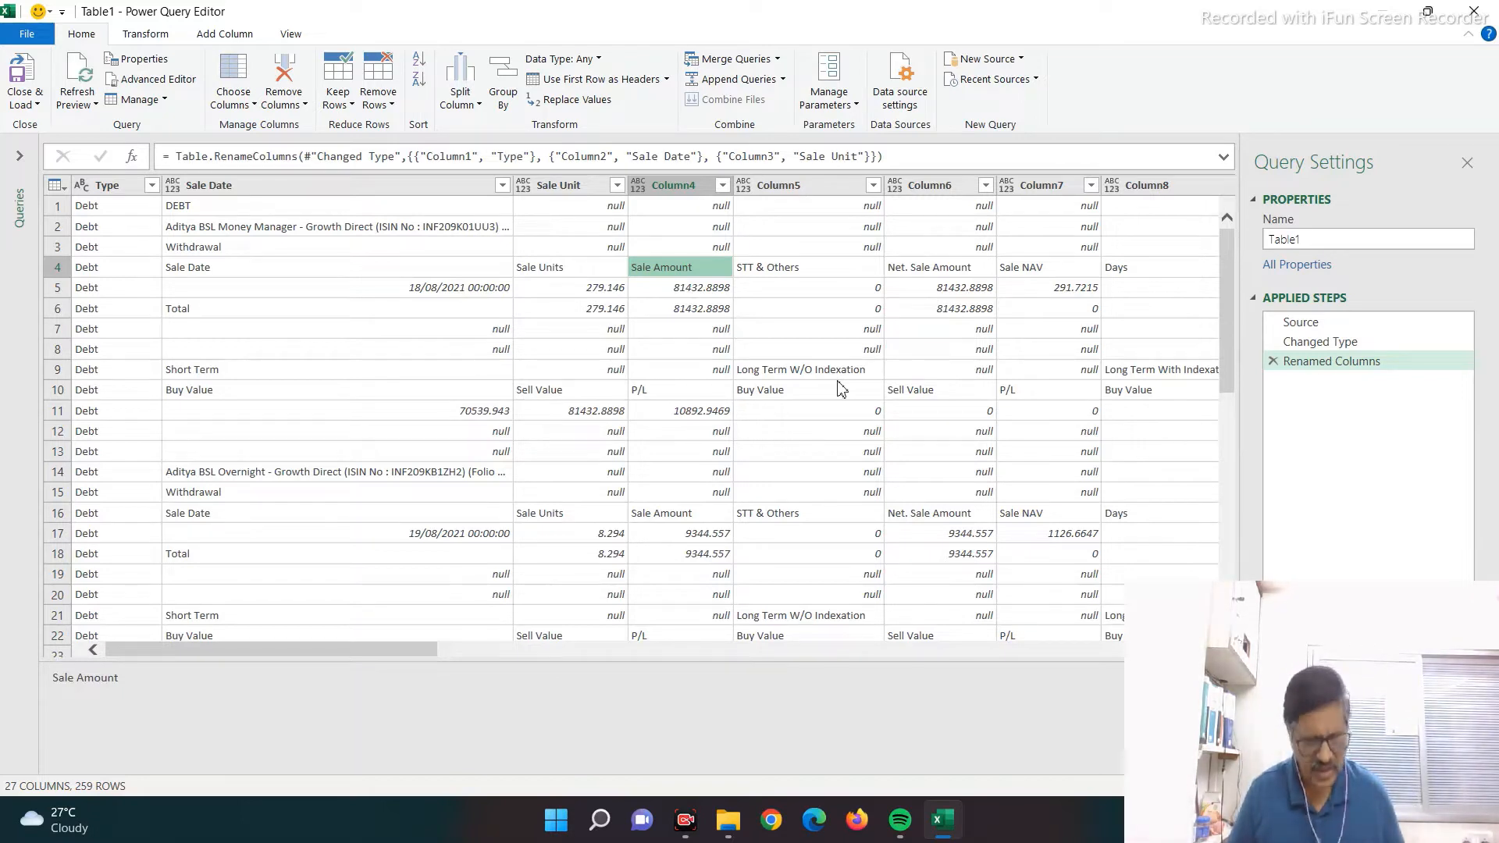
{"action": "double_click", "coordinate": [648, 186]}
{"action": "type", "text": "Sale Amount"}
{"action": "key", "text": "Return"}
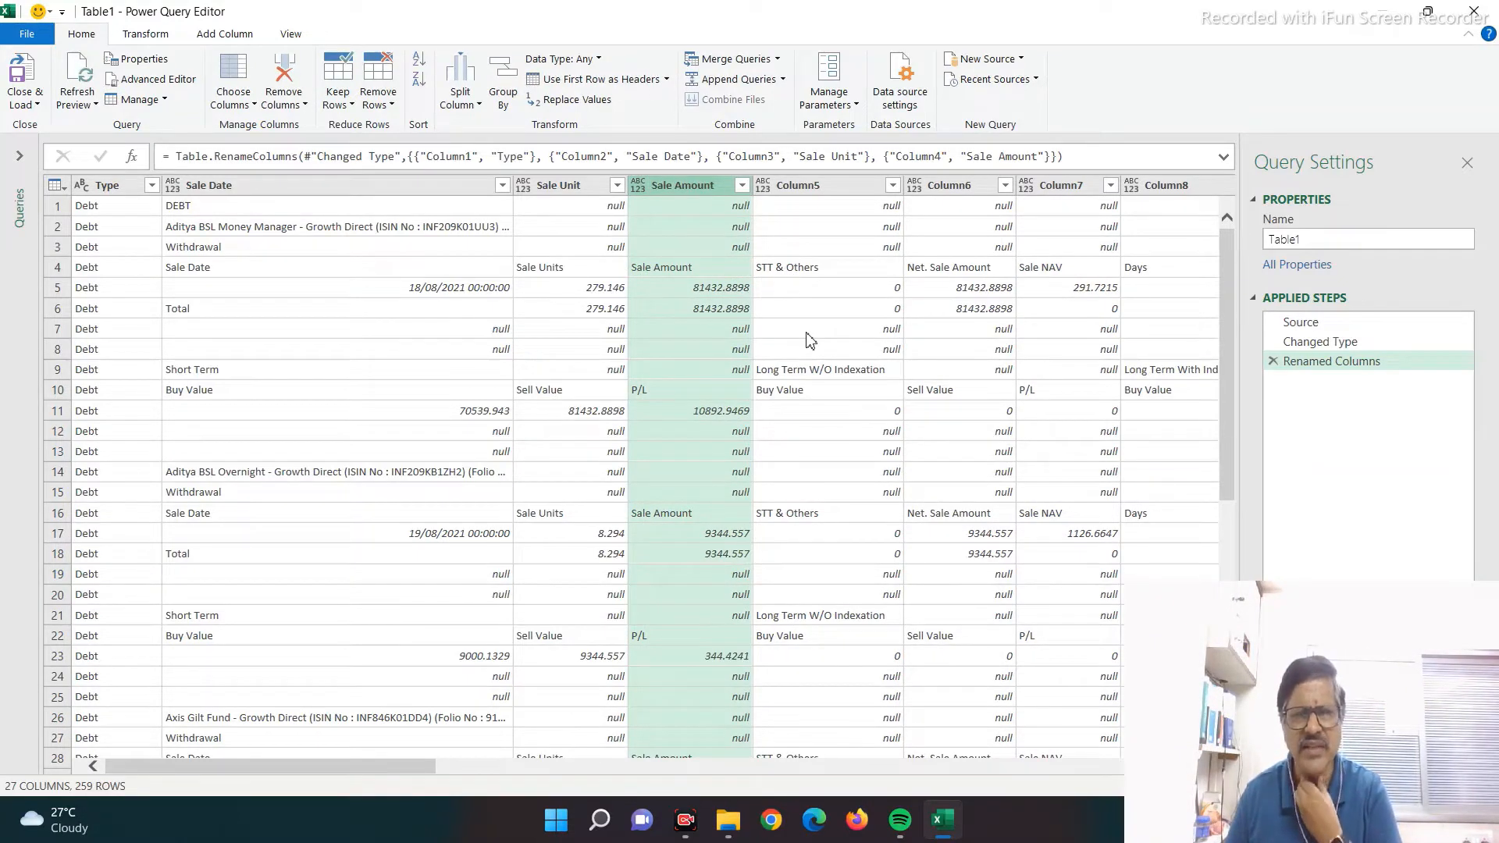
- Remove Column5, Column6, Column7 and Column8 from the query
{"action": "left_click", "coordinate": [817, 192]}
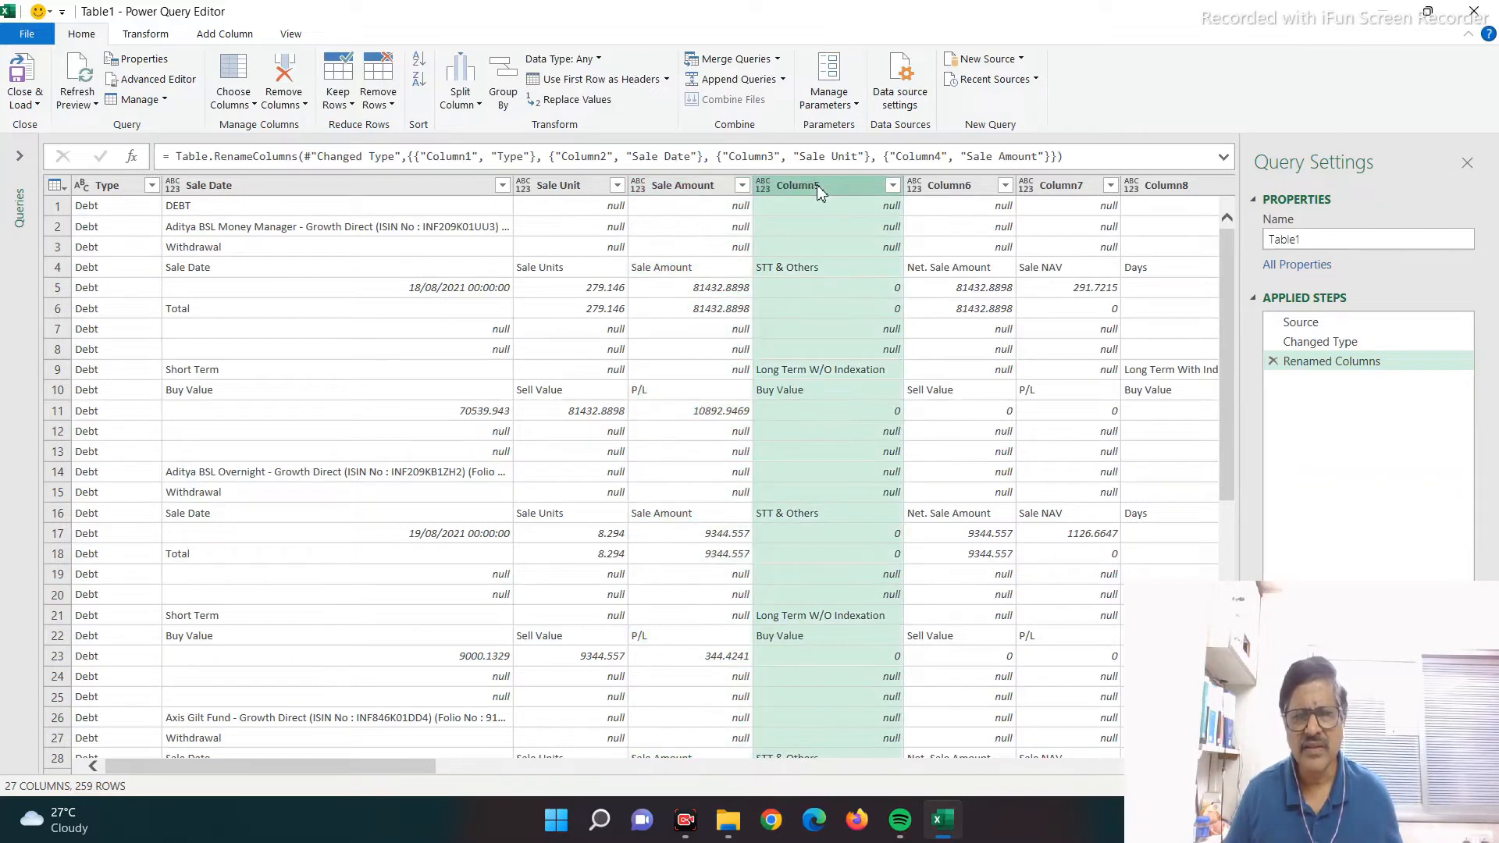
{"action": "left_click", "coordinate": [953, 185], "text": "ctrl"}
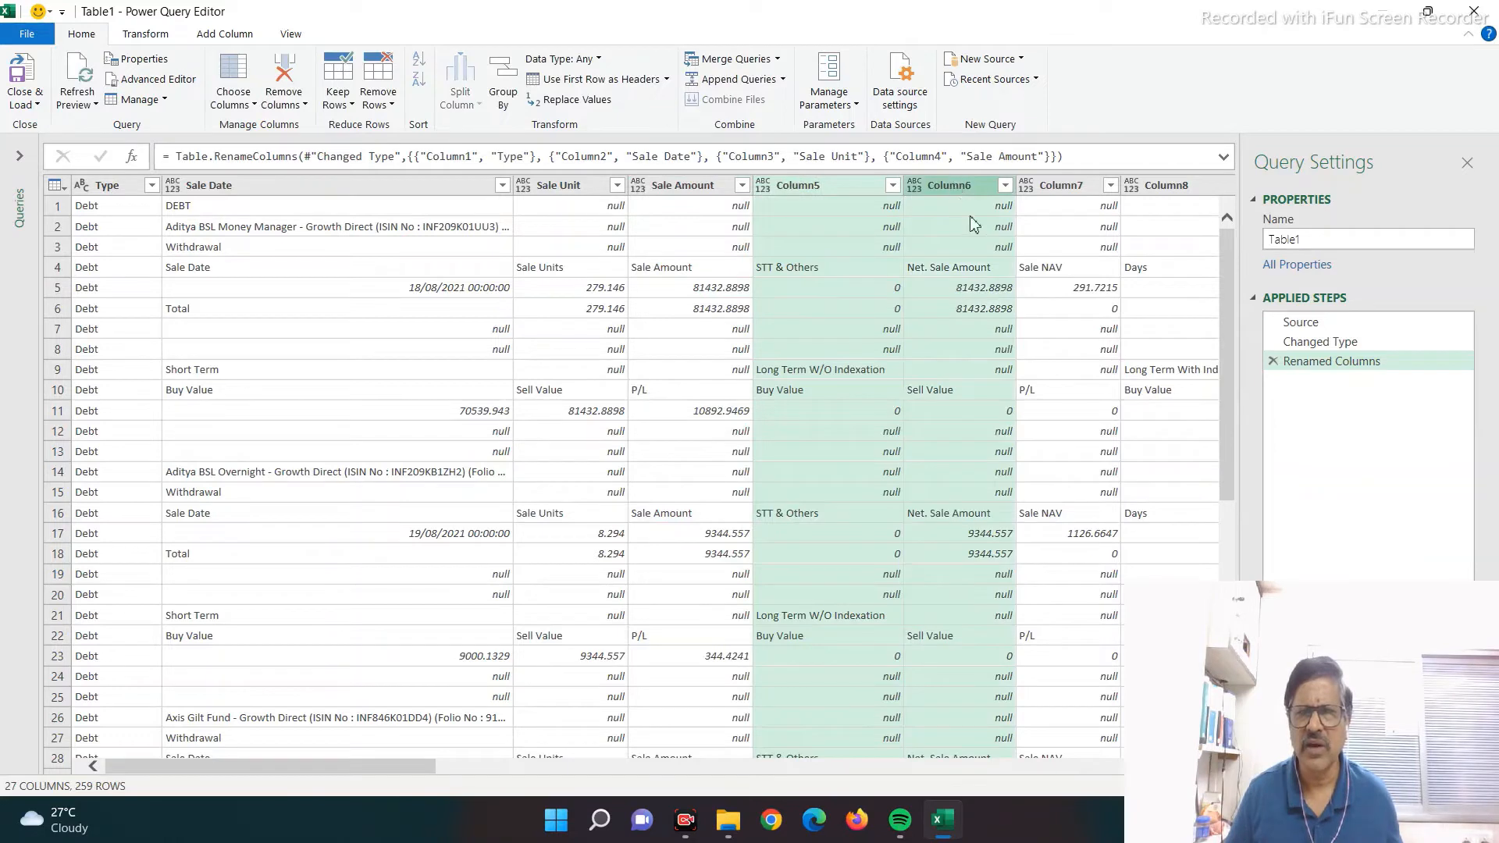
{"action": "left_click", "coordinate": [1057, 188], "text": "ctrl"}
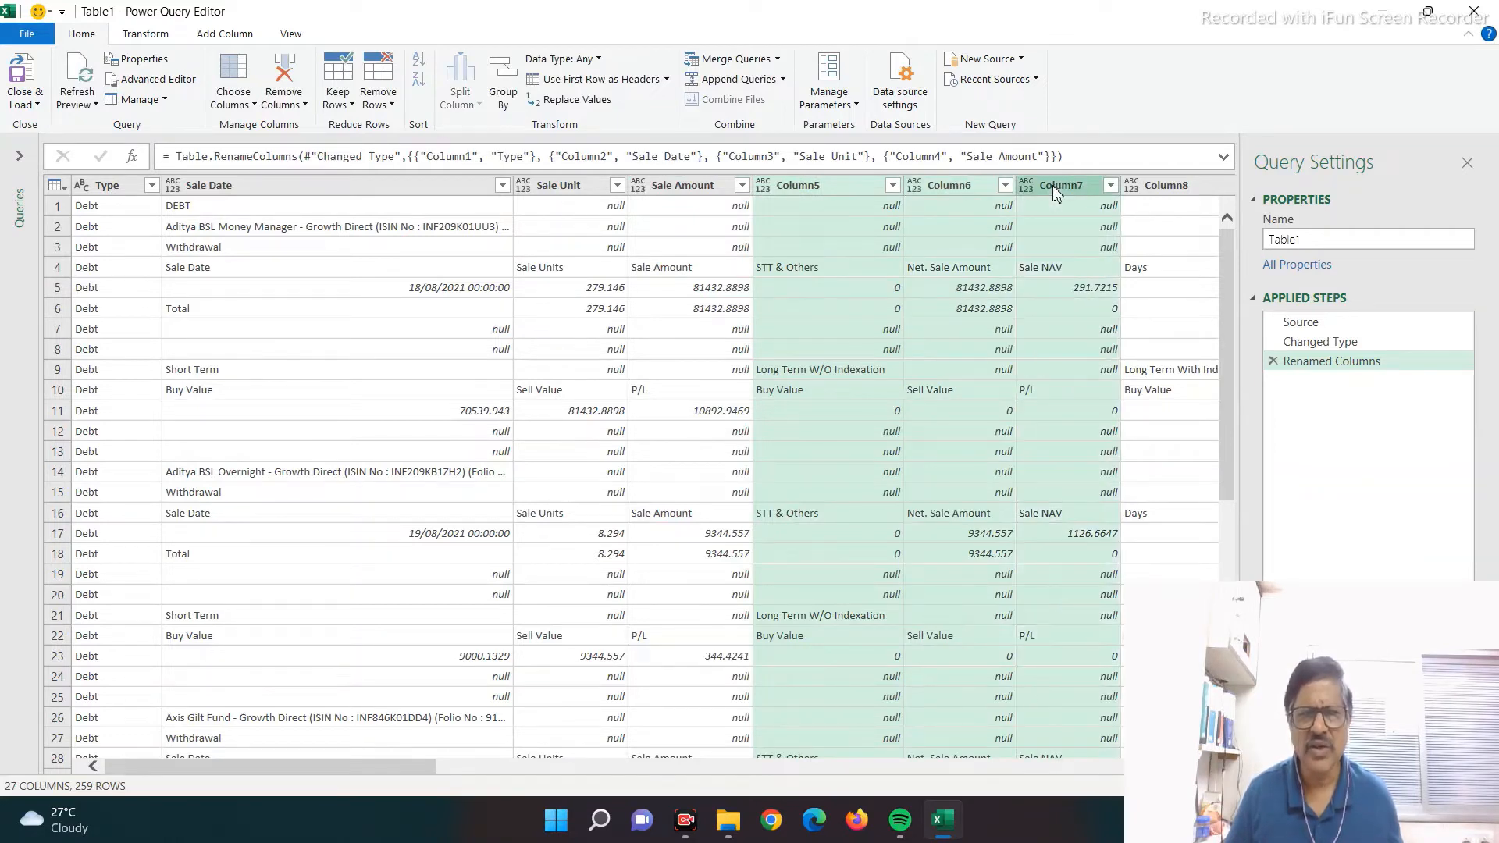
{"action": "right_click", "coordinate": [1053, 186]}
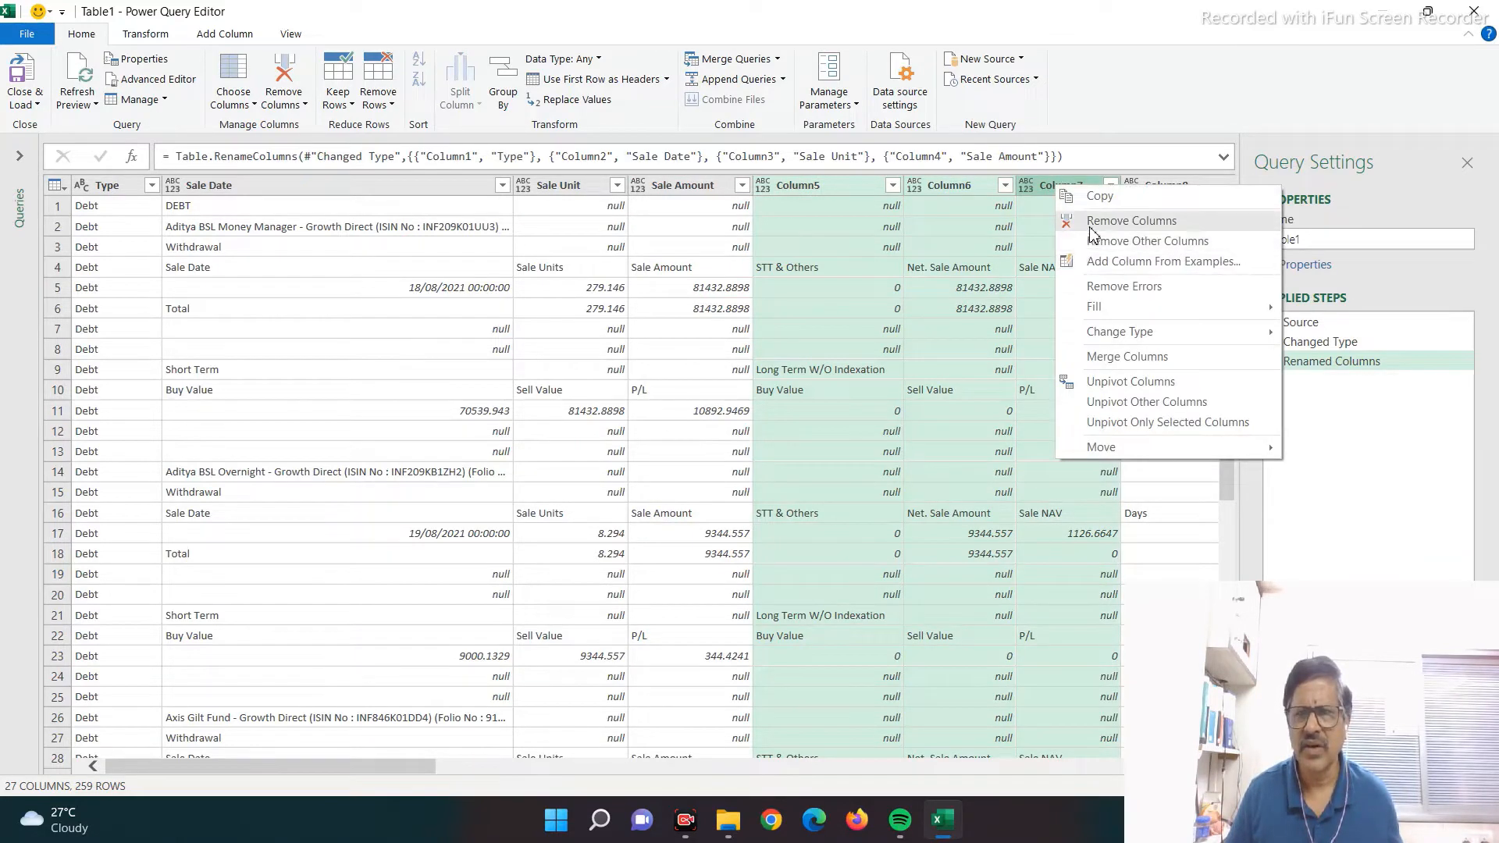
{"action": "left_click", "coordinate": [1132, 221]}
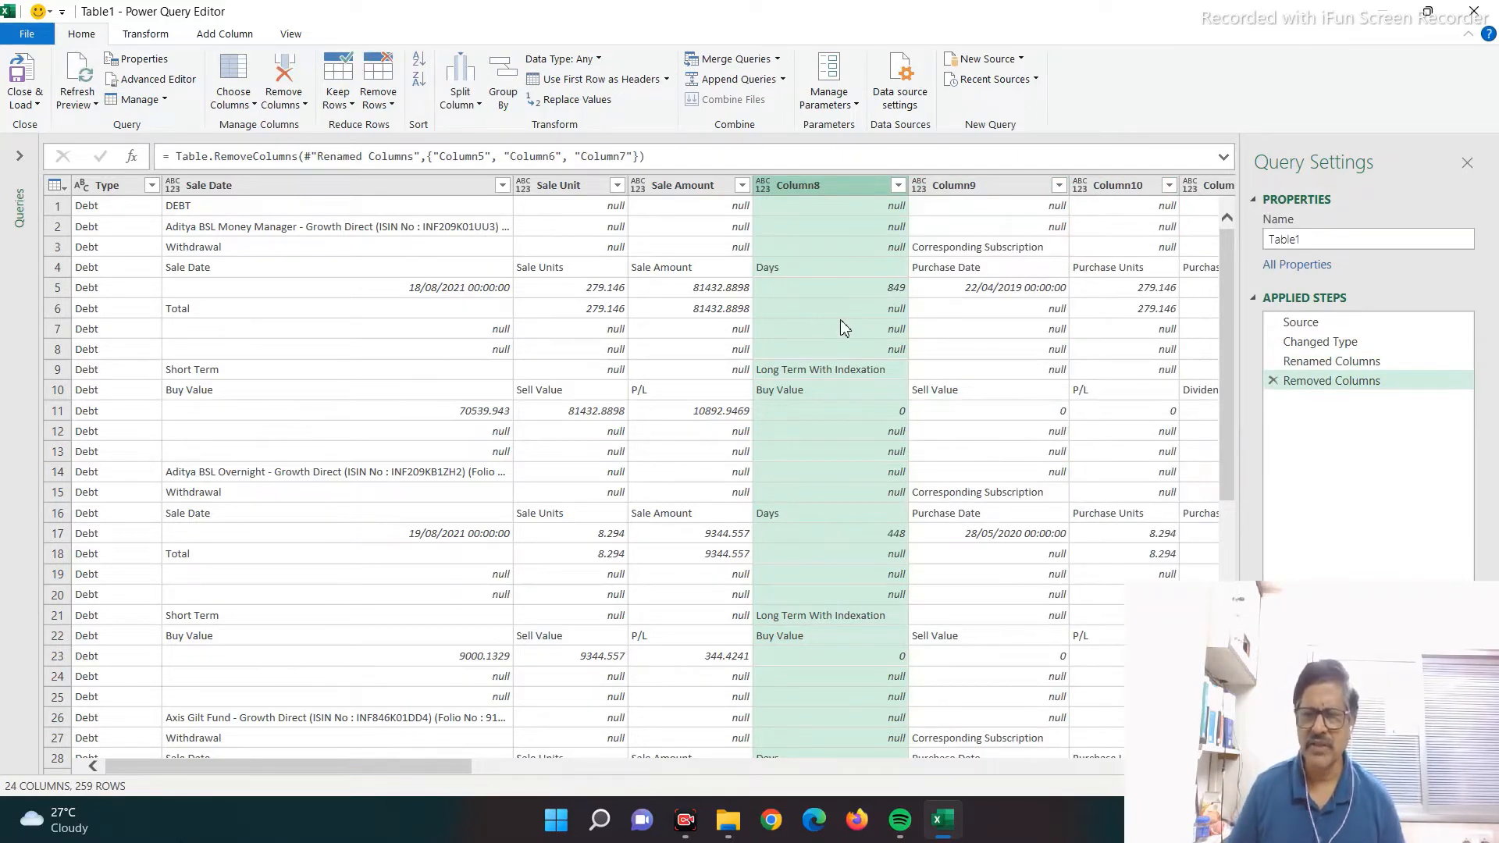
{"action": "right_click", "coordinate": [803, 185]}
{"action": "left_click", "coordinate": [844, 223]}
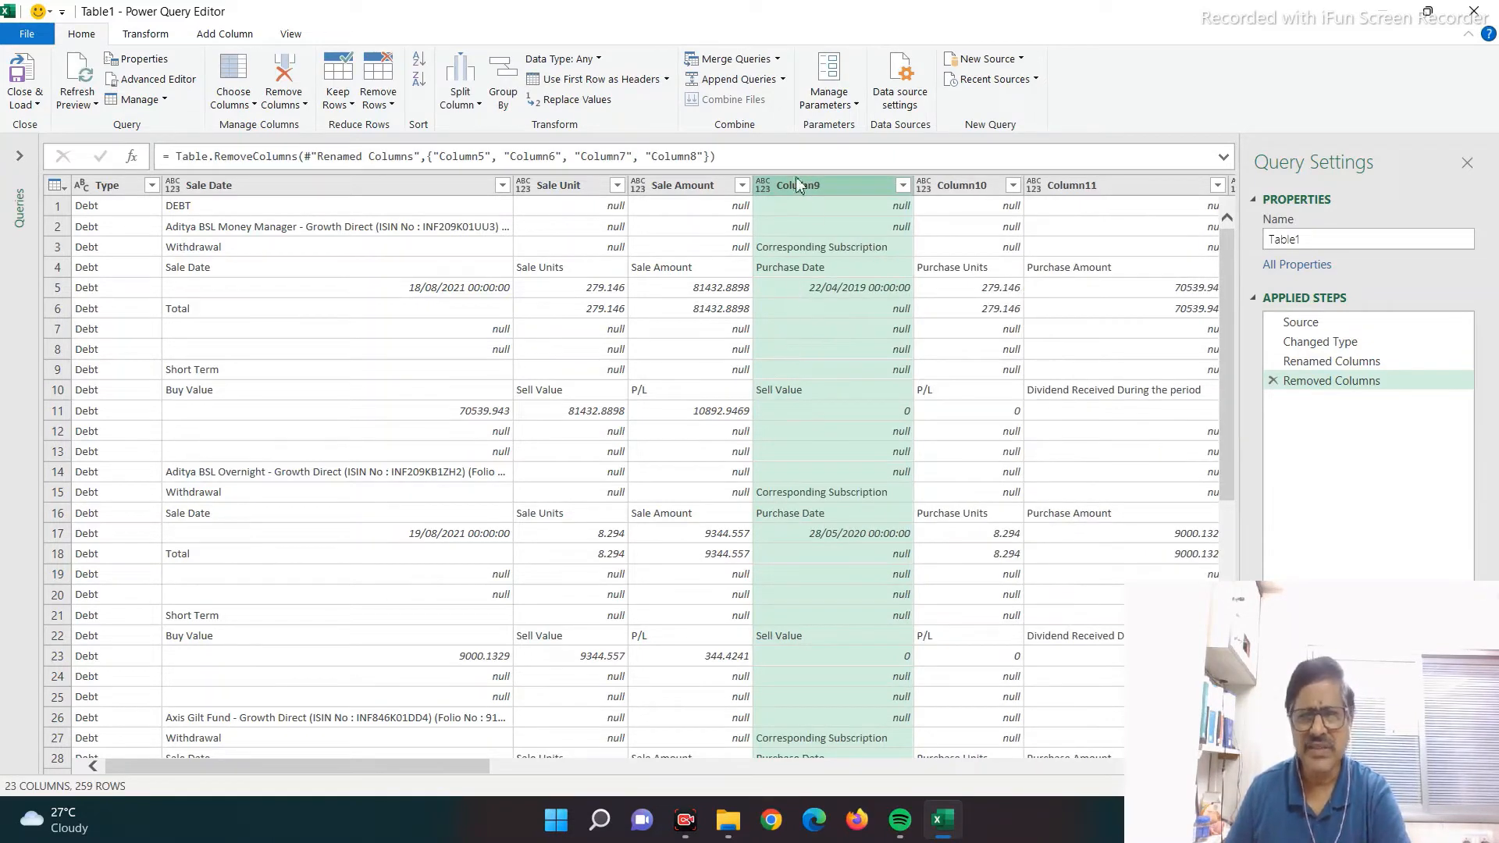
- Rename Column9 as Purchase Date in the query
{"action": "left_click", "coordinate": [780, 269]}
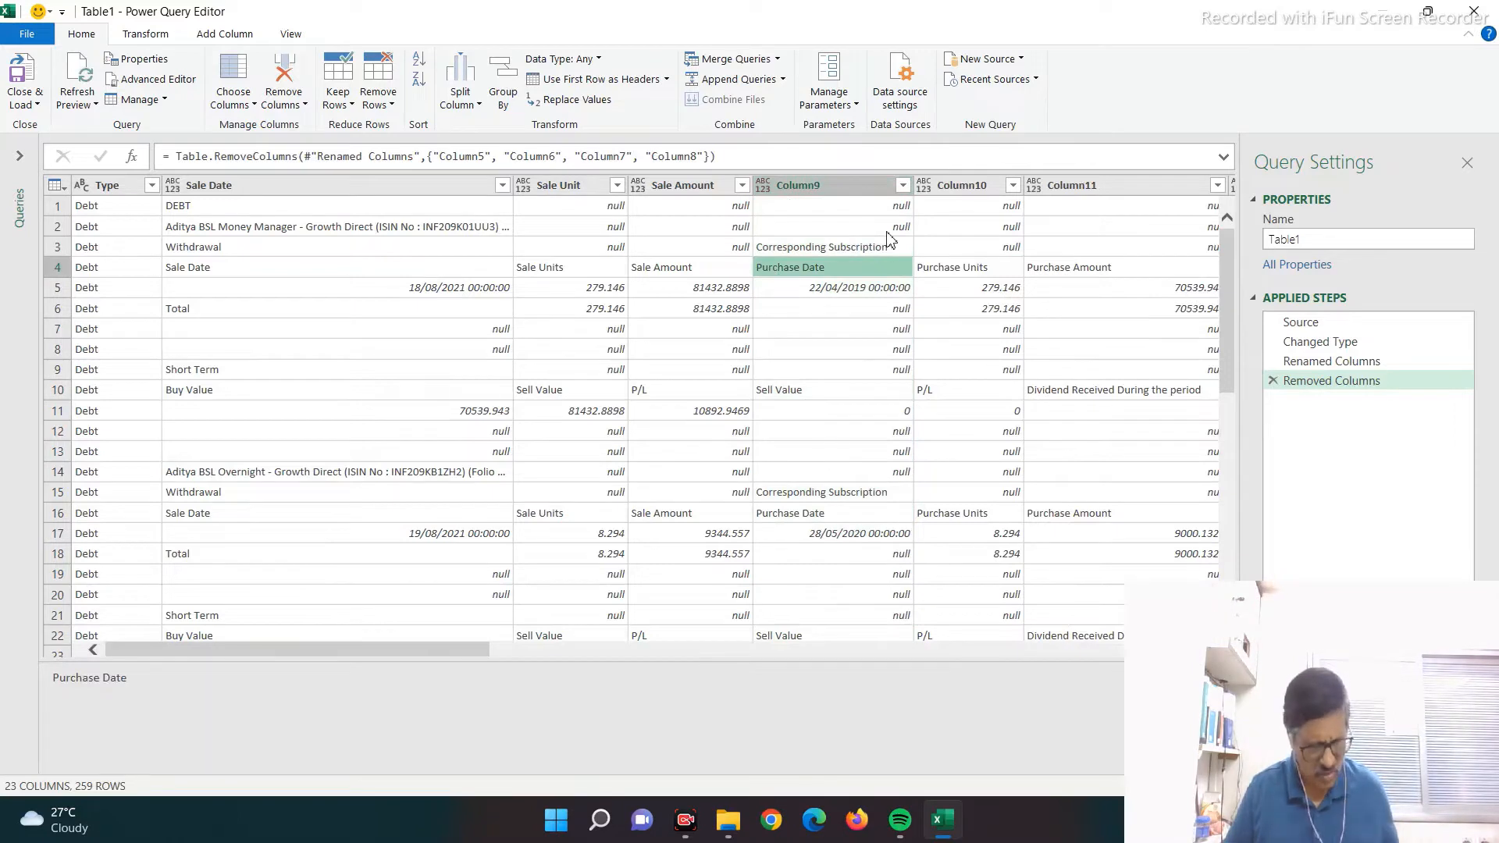
{"action": "double_click", "coordinate": [796, 185]}
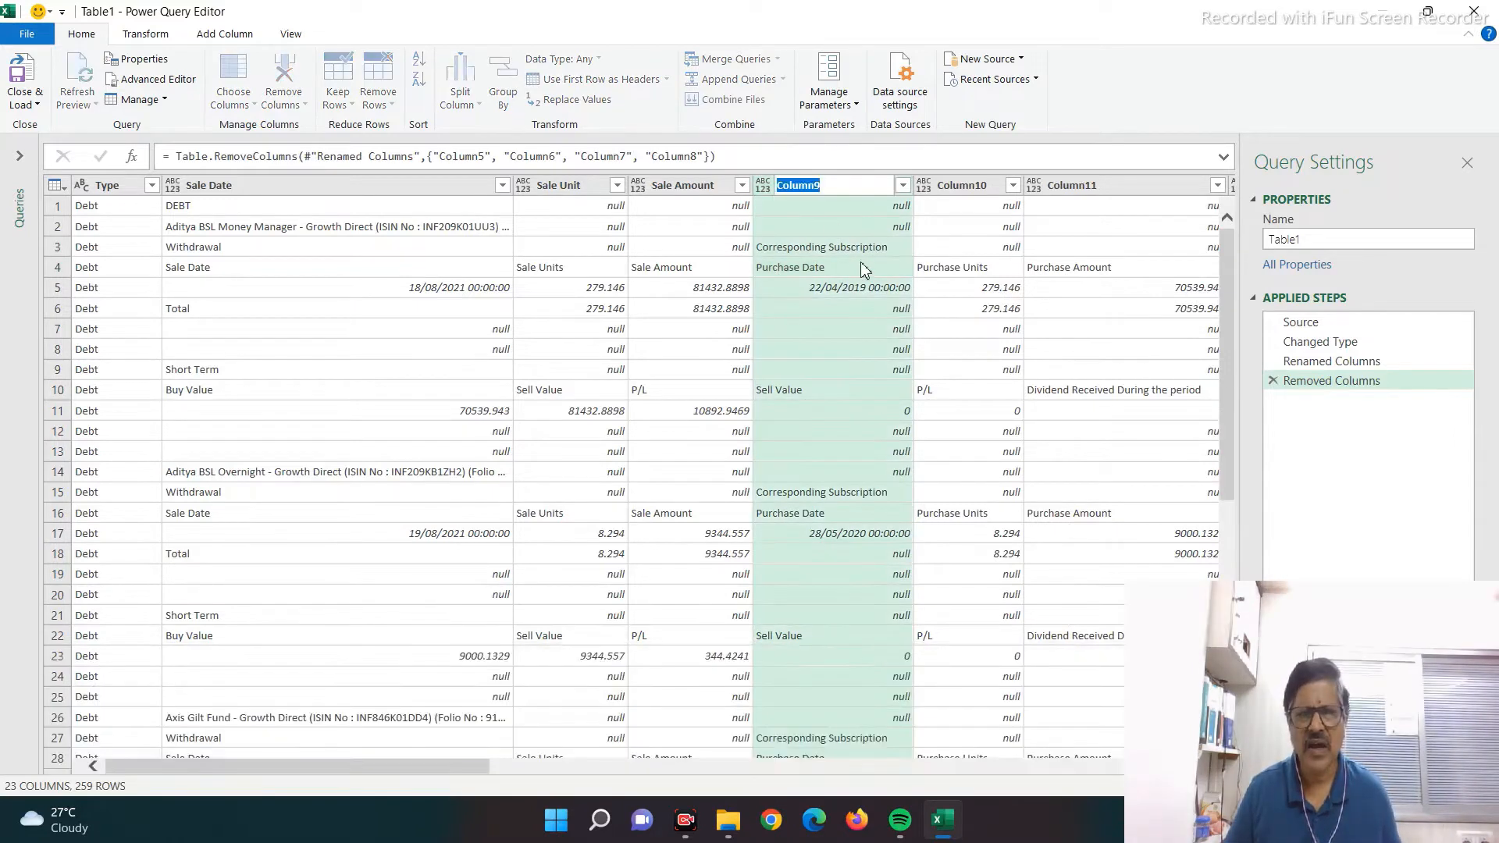
{"action": "type", "text": "Purchase Date"}
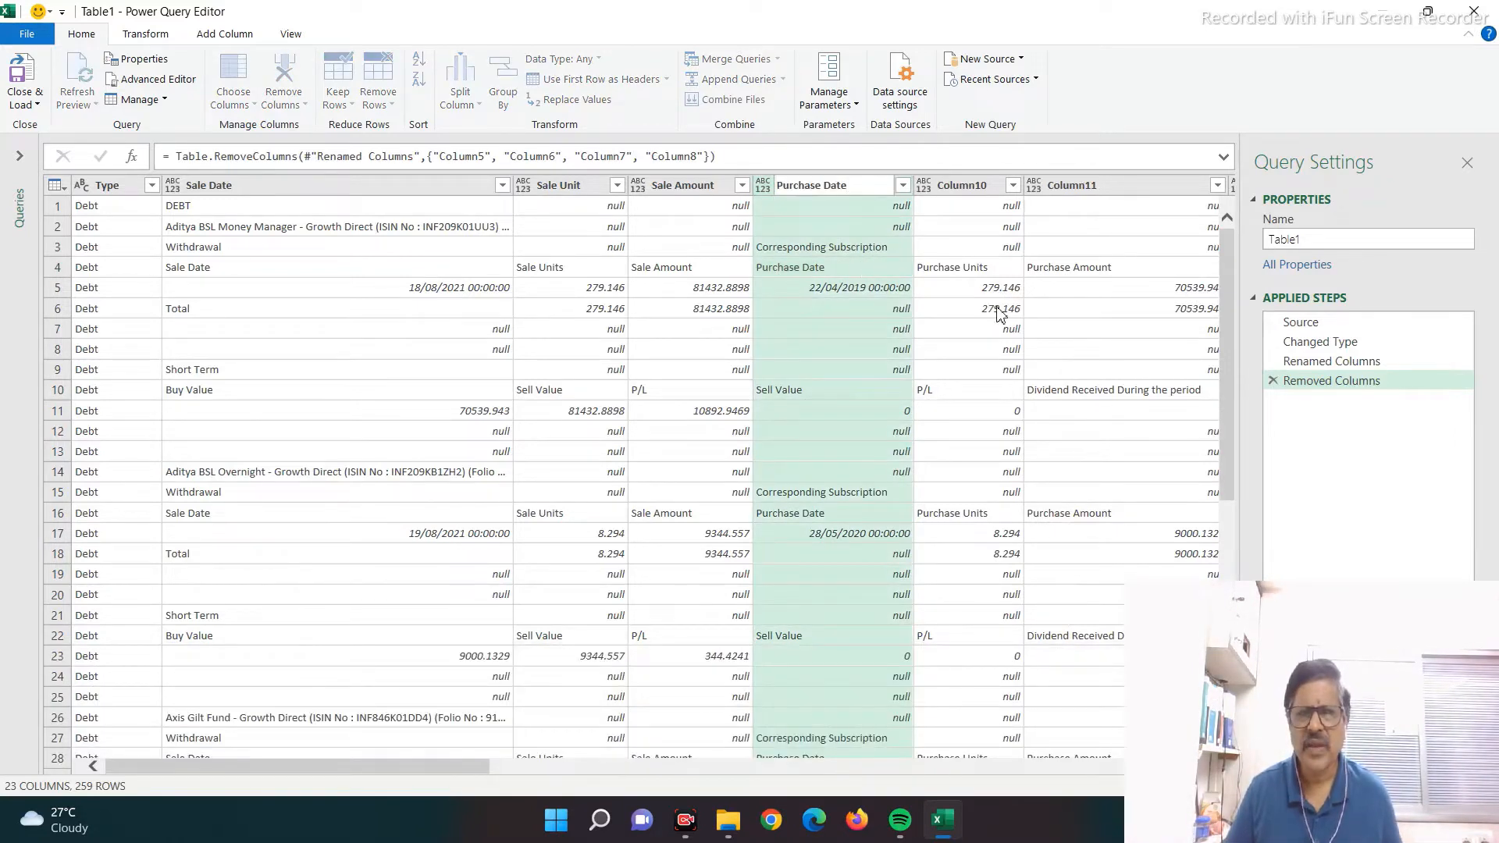
{"action": "key", "text": "Return"}
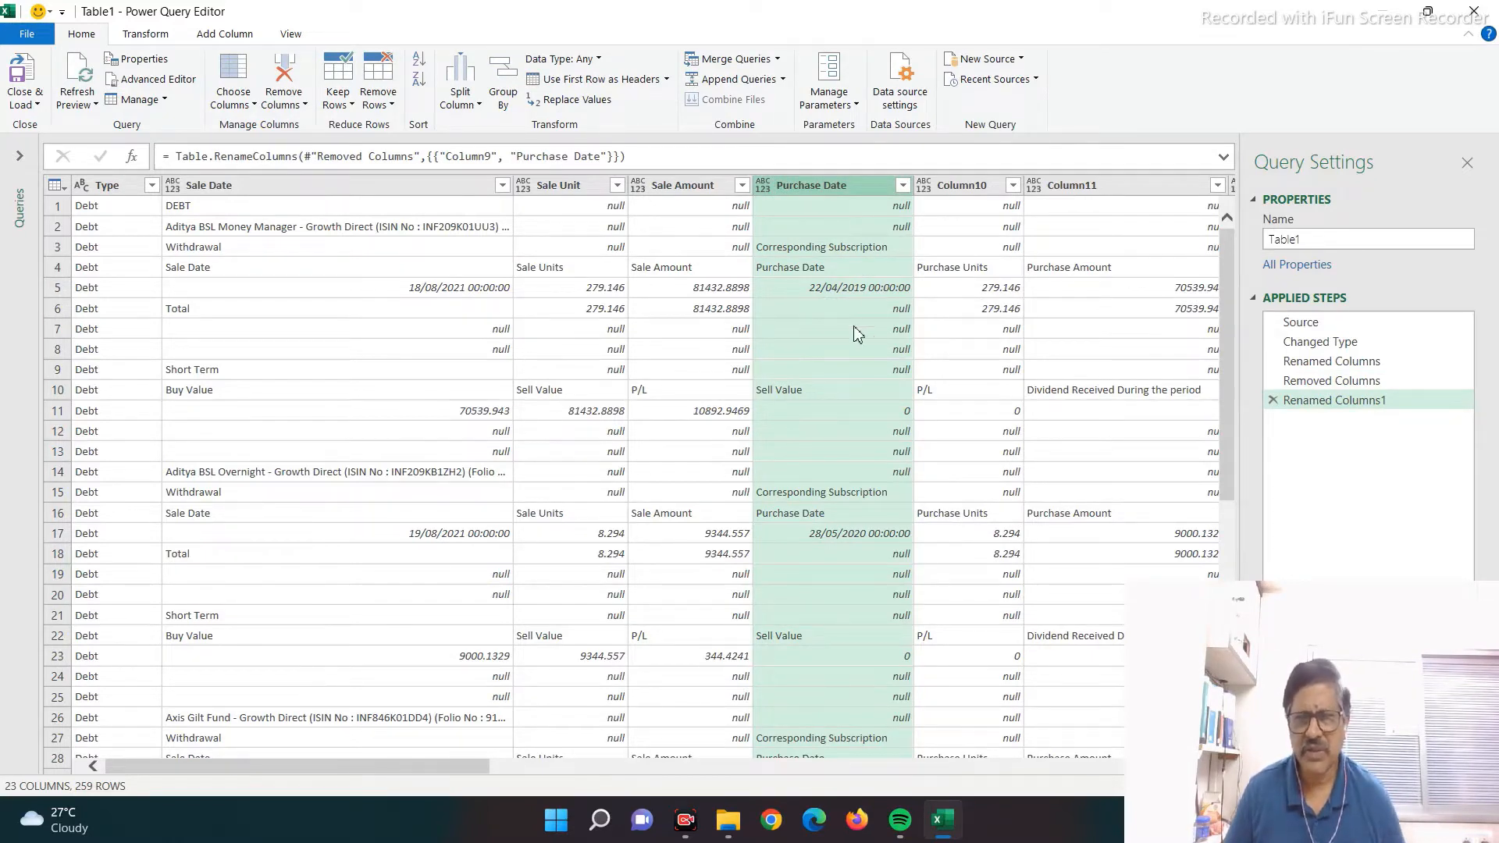
- Remove Column10, which holds the purchase units, from the query
{"action": "left_click", "coordinate": [967, 188]}
{"action": "right_click", "coordinate": [967, 189]}
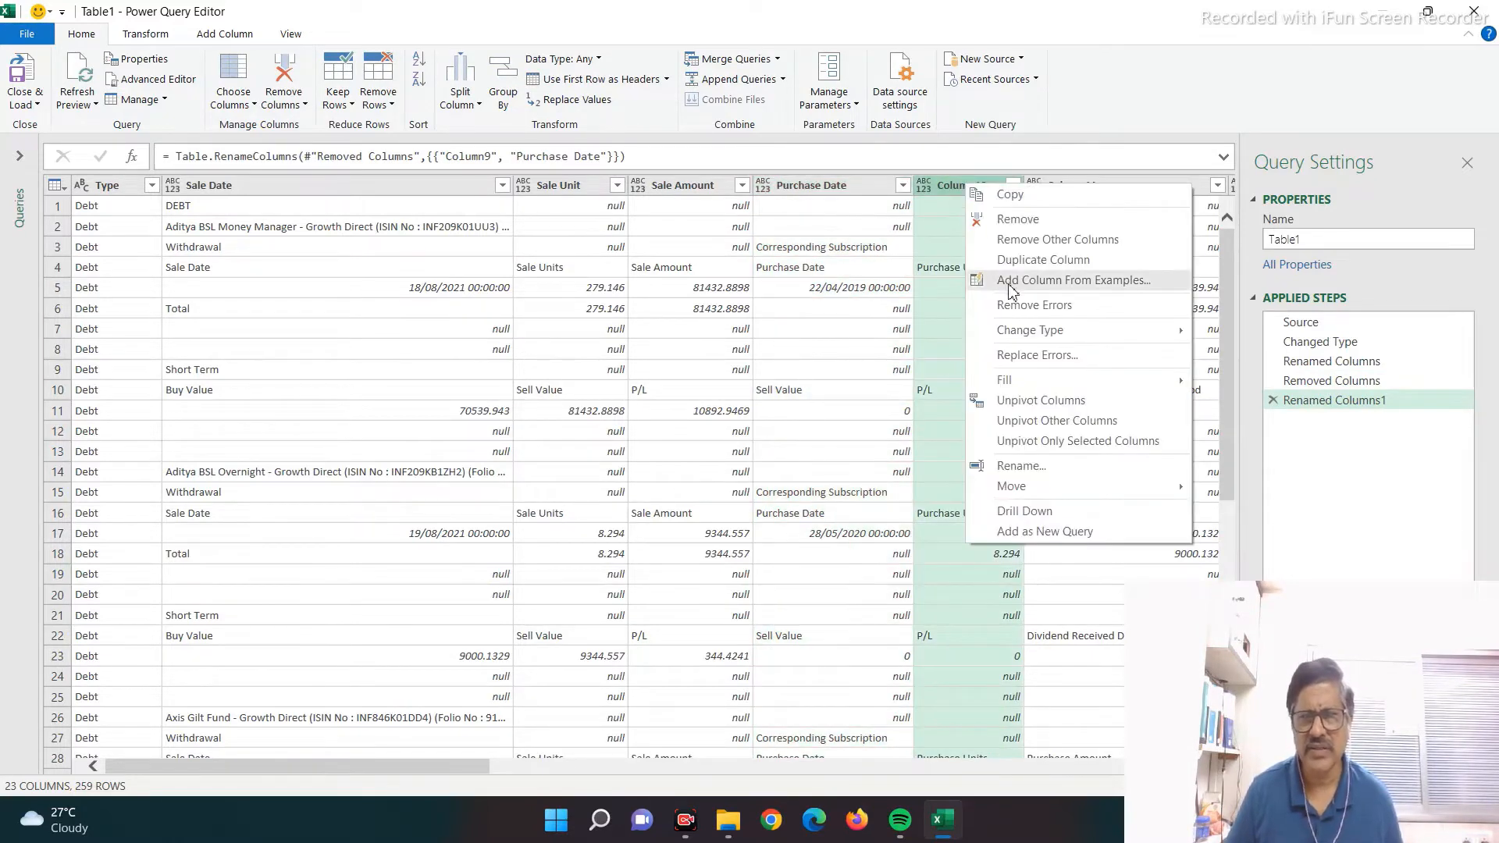
{"action": "left_click", "coordinate": [1015, 226]}
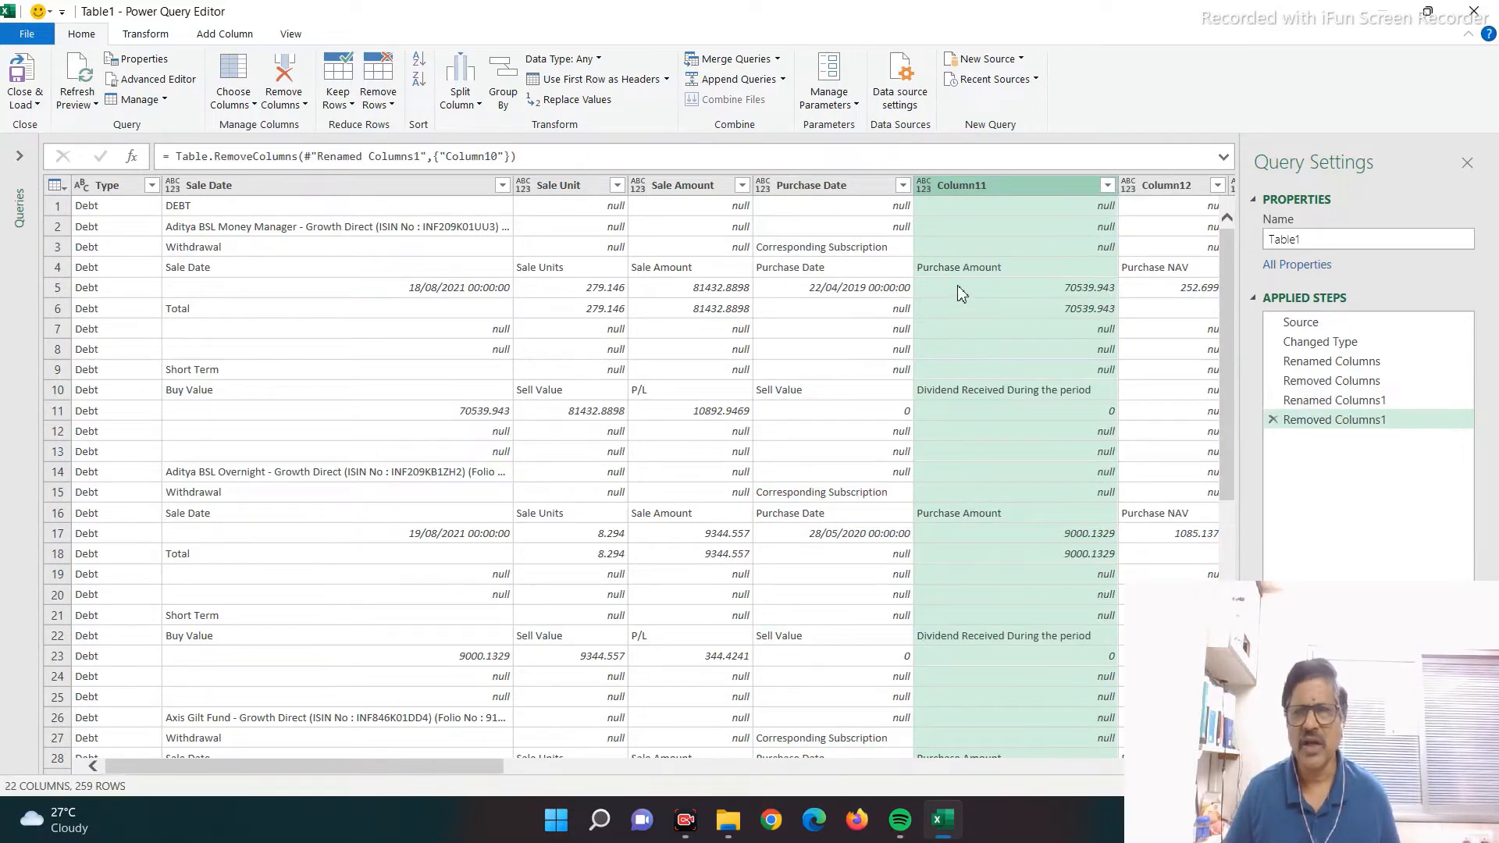
- Rename Column11 as Purchase Amount in the query
{"action": "double_click", "coordinate": [964, 185]}
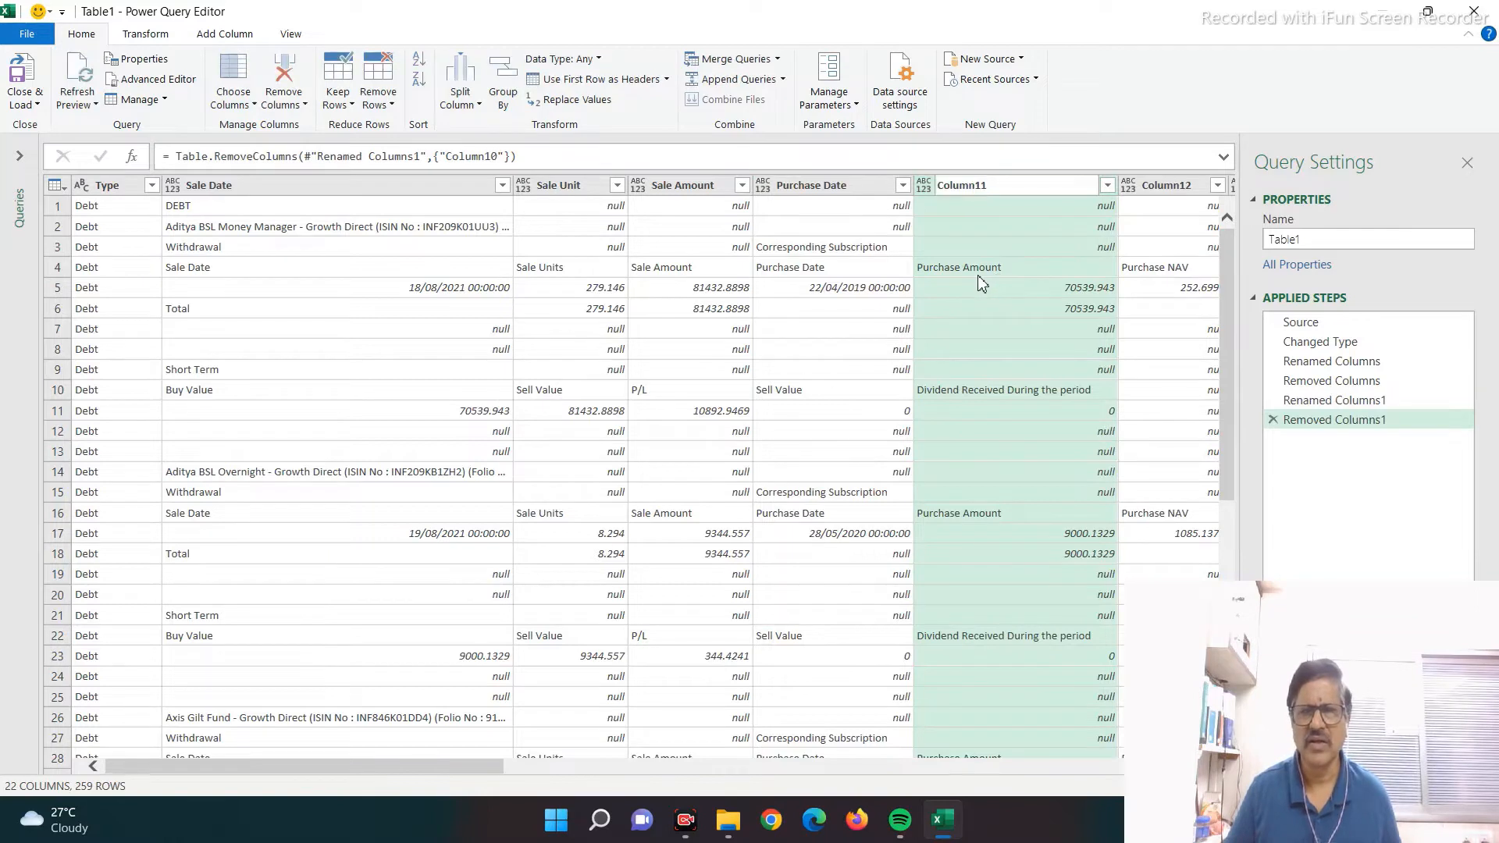
{"action": "left_click", "coordinate": [980, 270]}
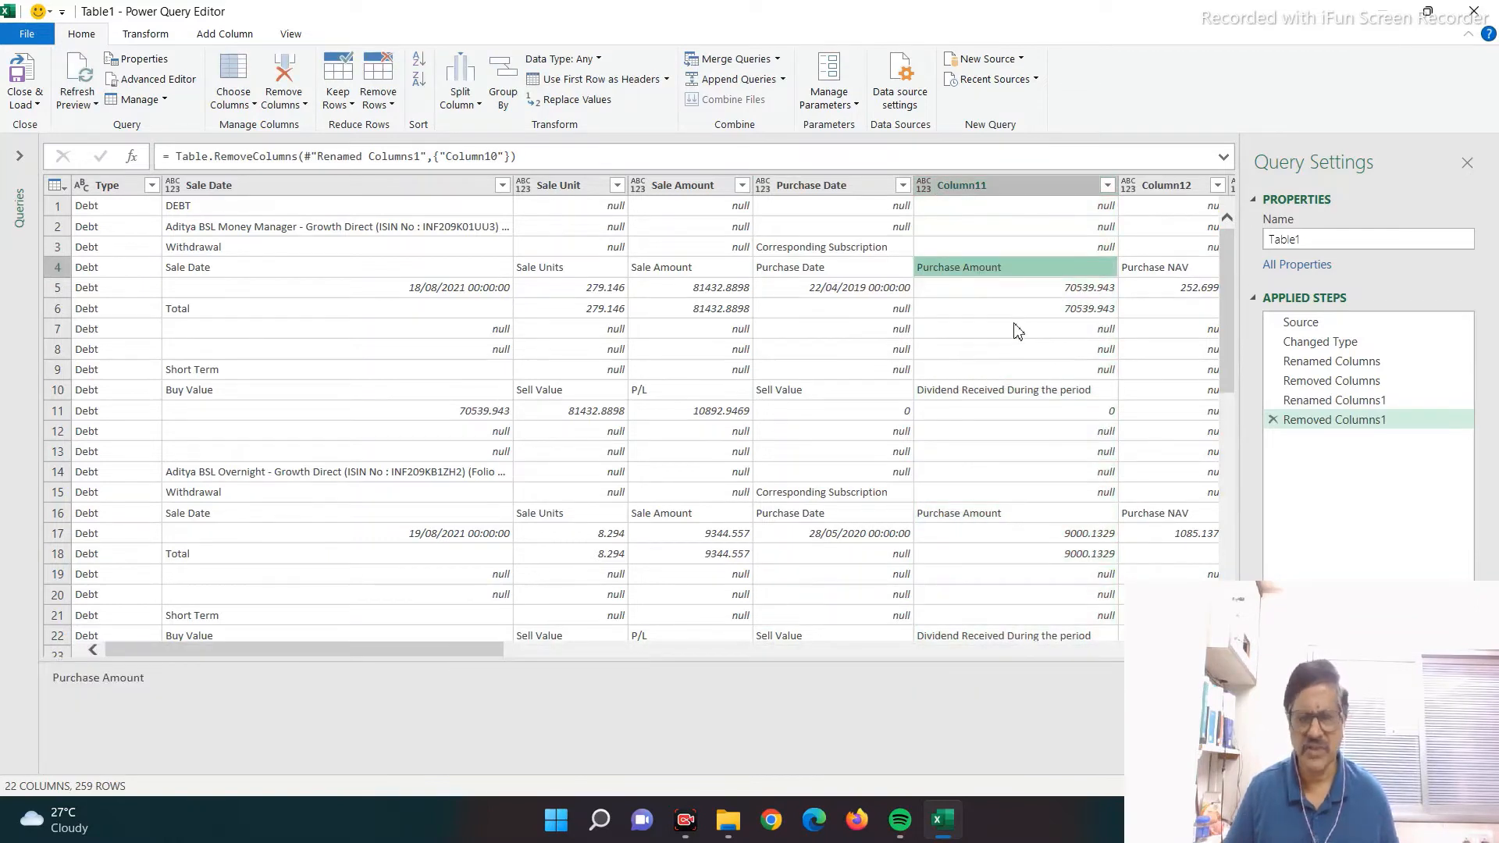
{"action": "double_click", "coordinate": [962, 187]}
{"action": "type", "text": "Purchase Amount"}
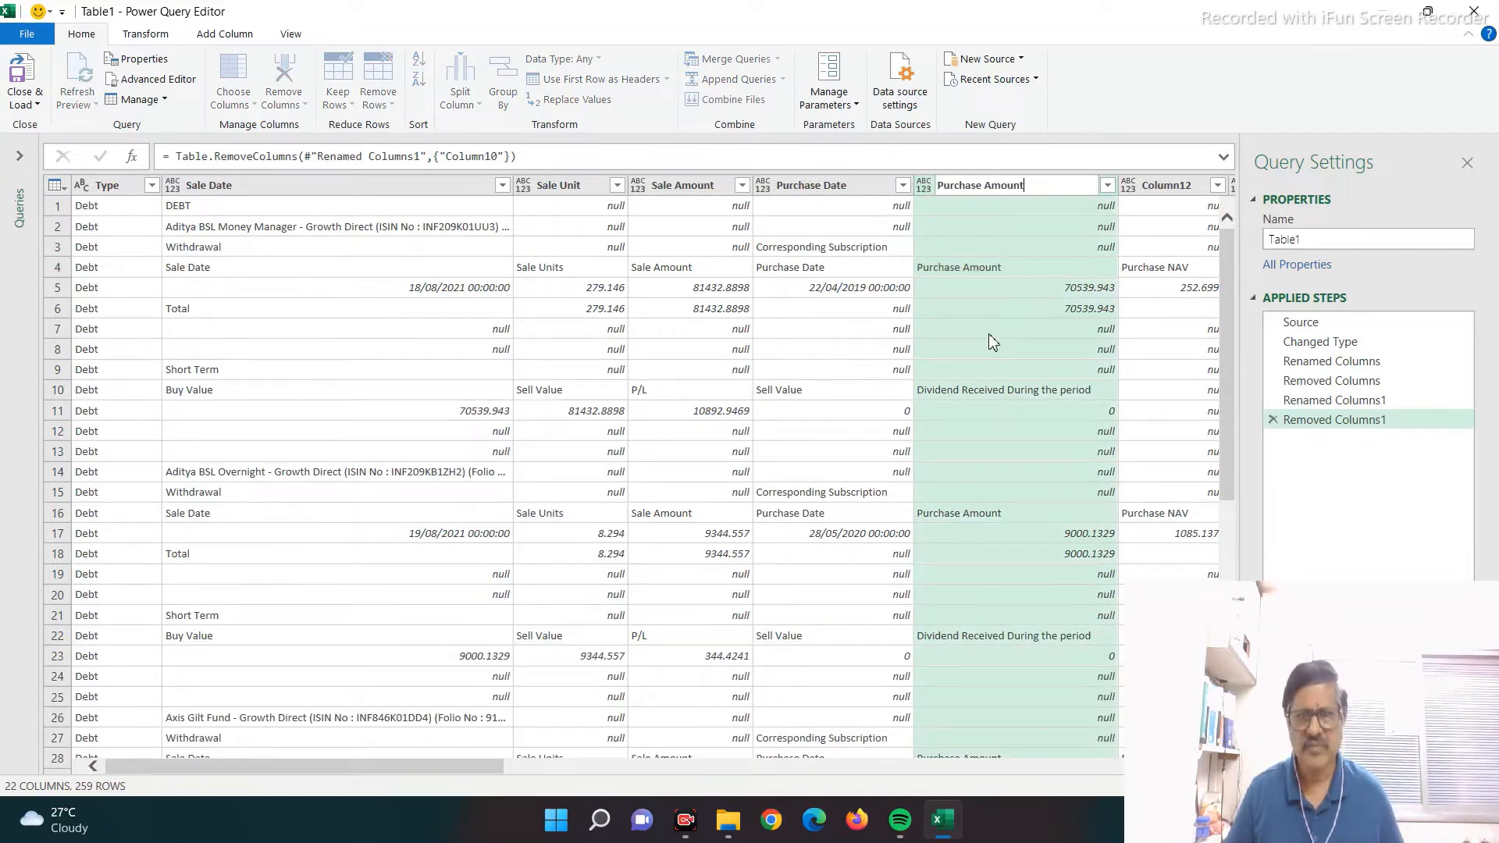
{"action": "key", "text": "Return"}
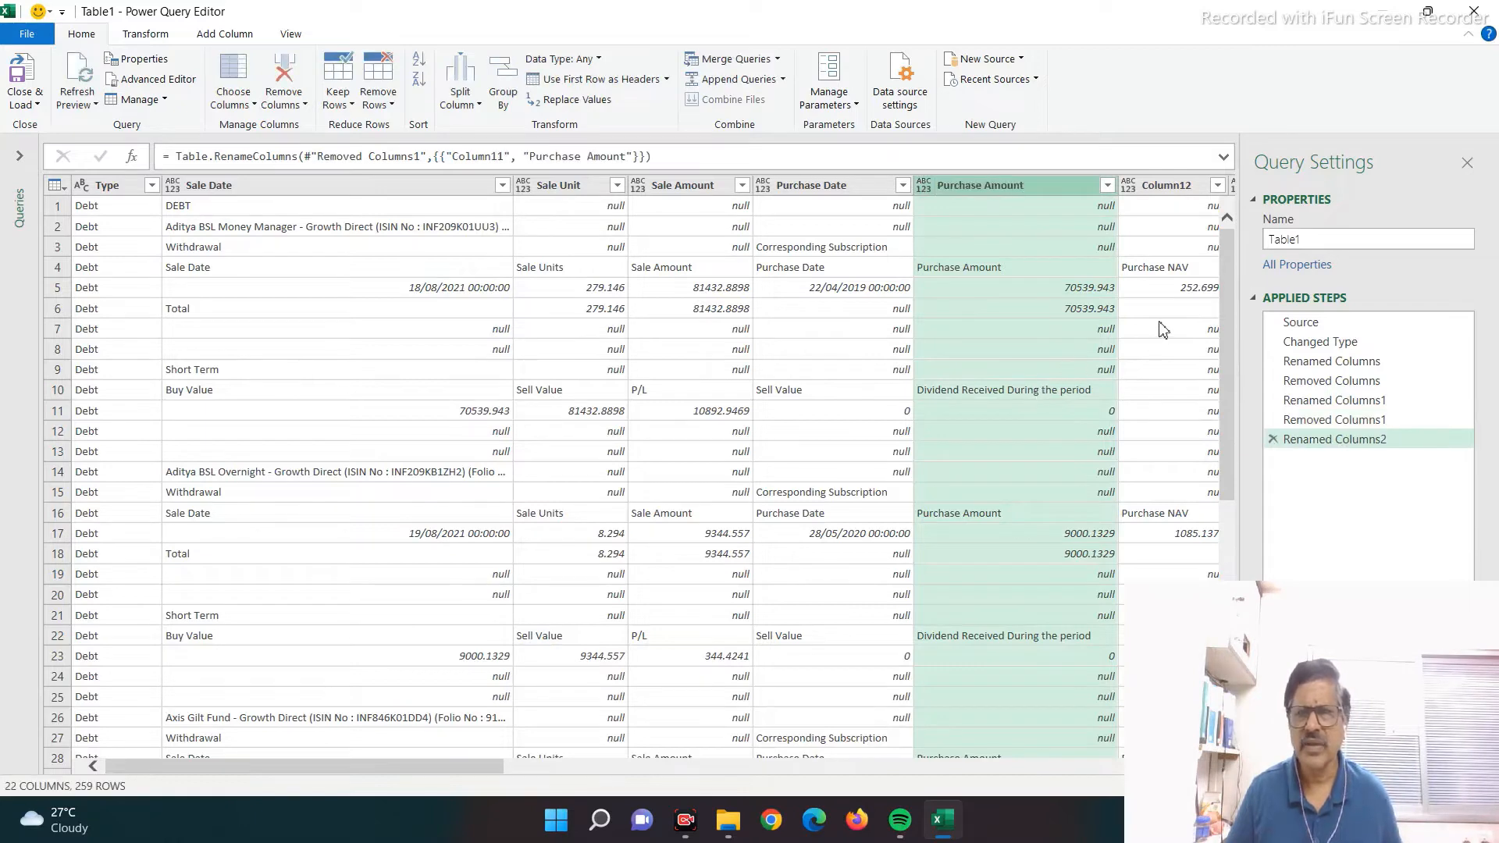
- Remove all columns from Column12 through Column27 from the query
{"action": "left_click", "coordinate": [1154, 328]}
{"action": "key", "text": "Right"}
{"action": "key", "text": "Right"}
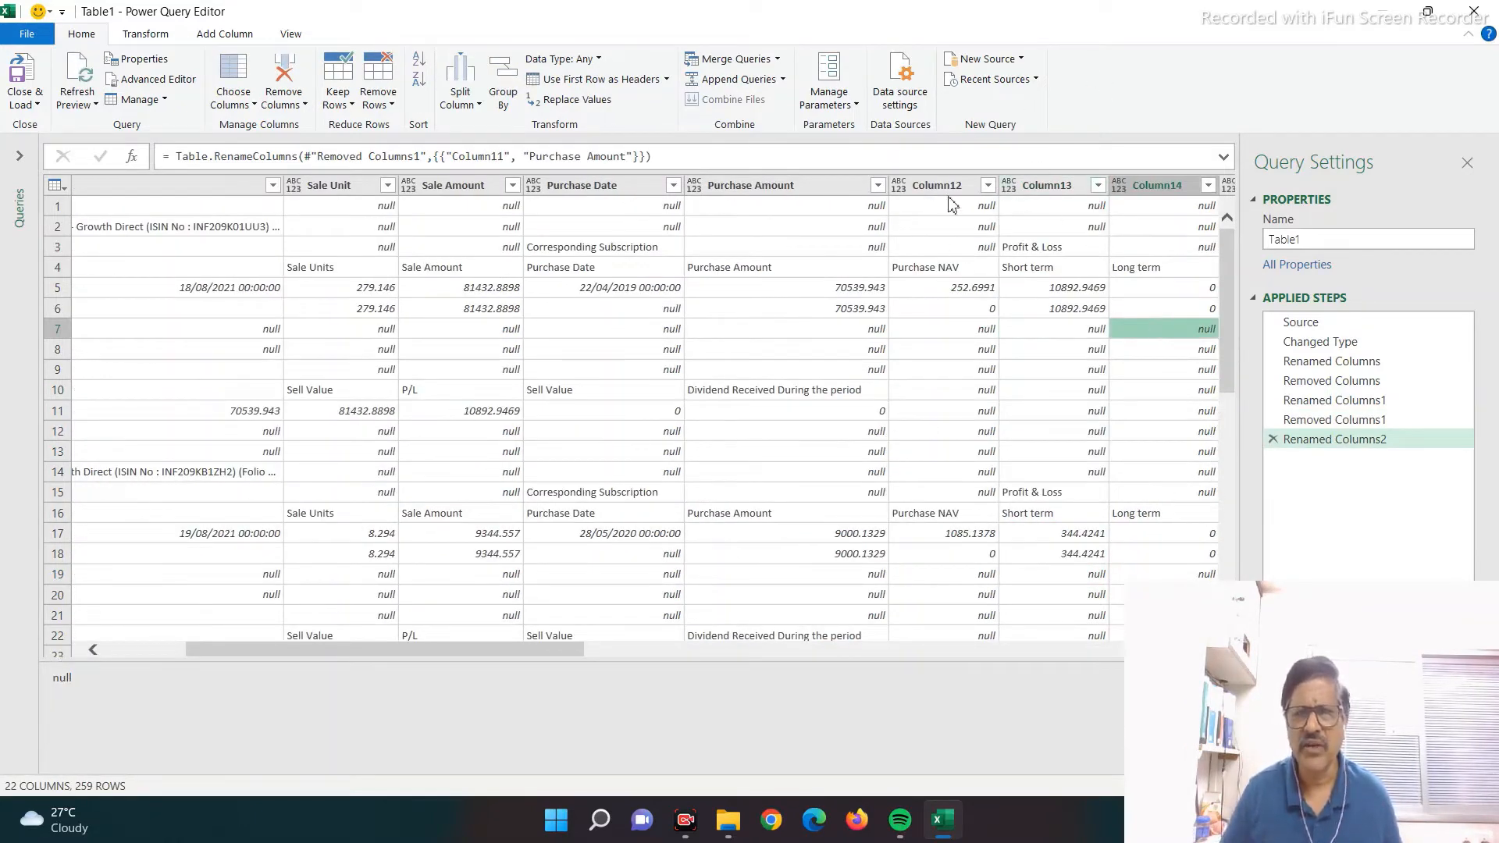
{"action": "left_click", "coordinate": [946, 188]}
{"action": "left_click", "coordinate": [1068, 187], "text": "ctrl"}
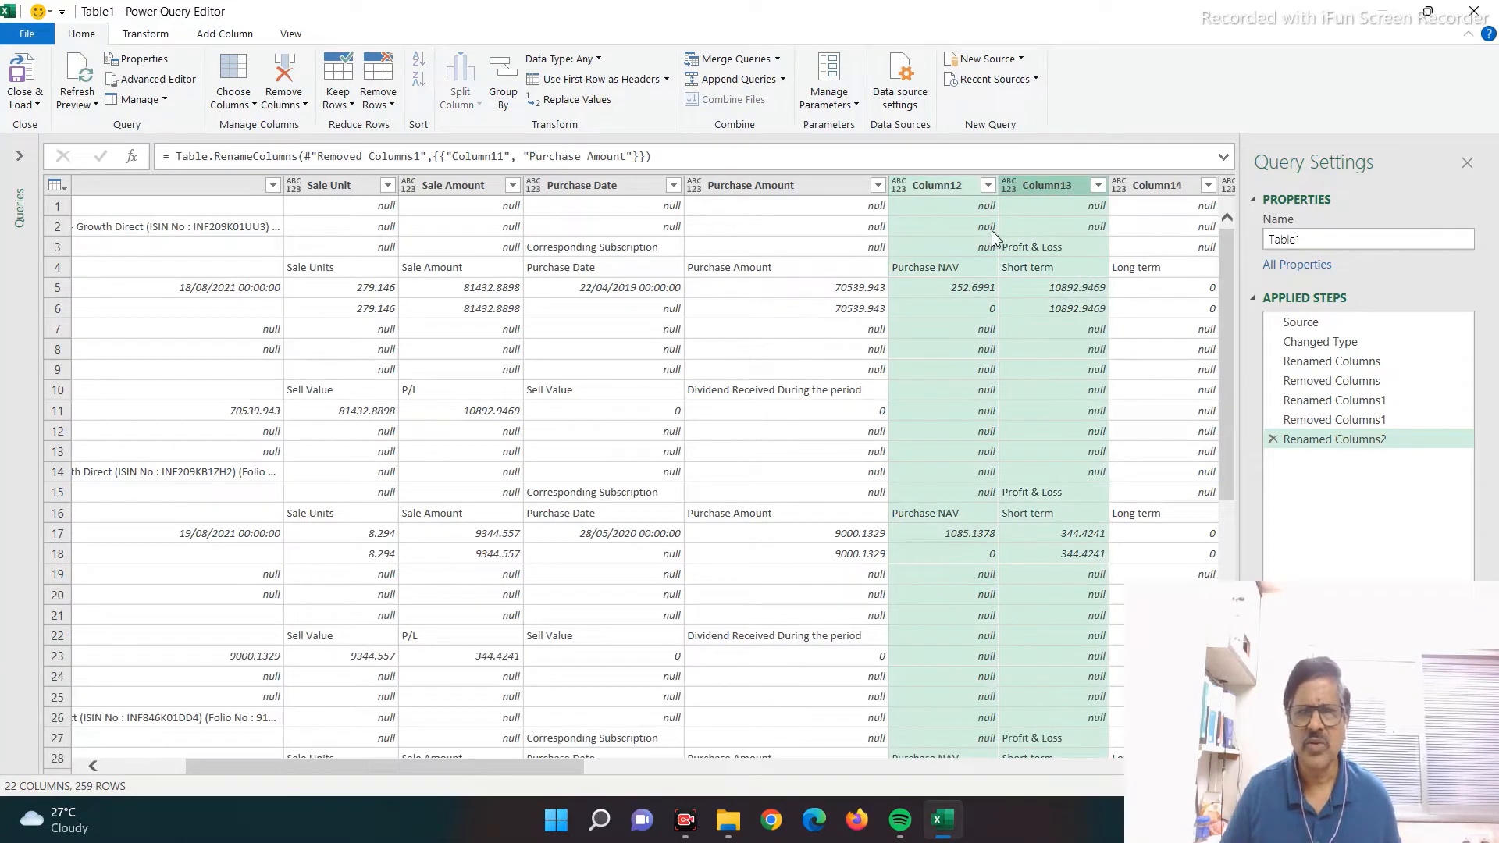
{"action": "left_click", "coordinate": [1169, 190], "text": "ctrl"}
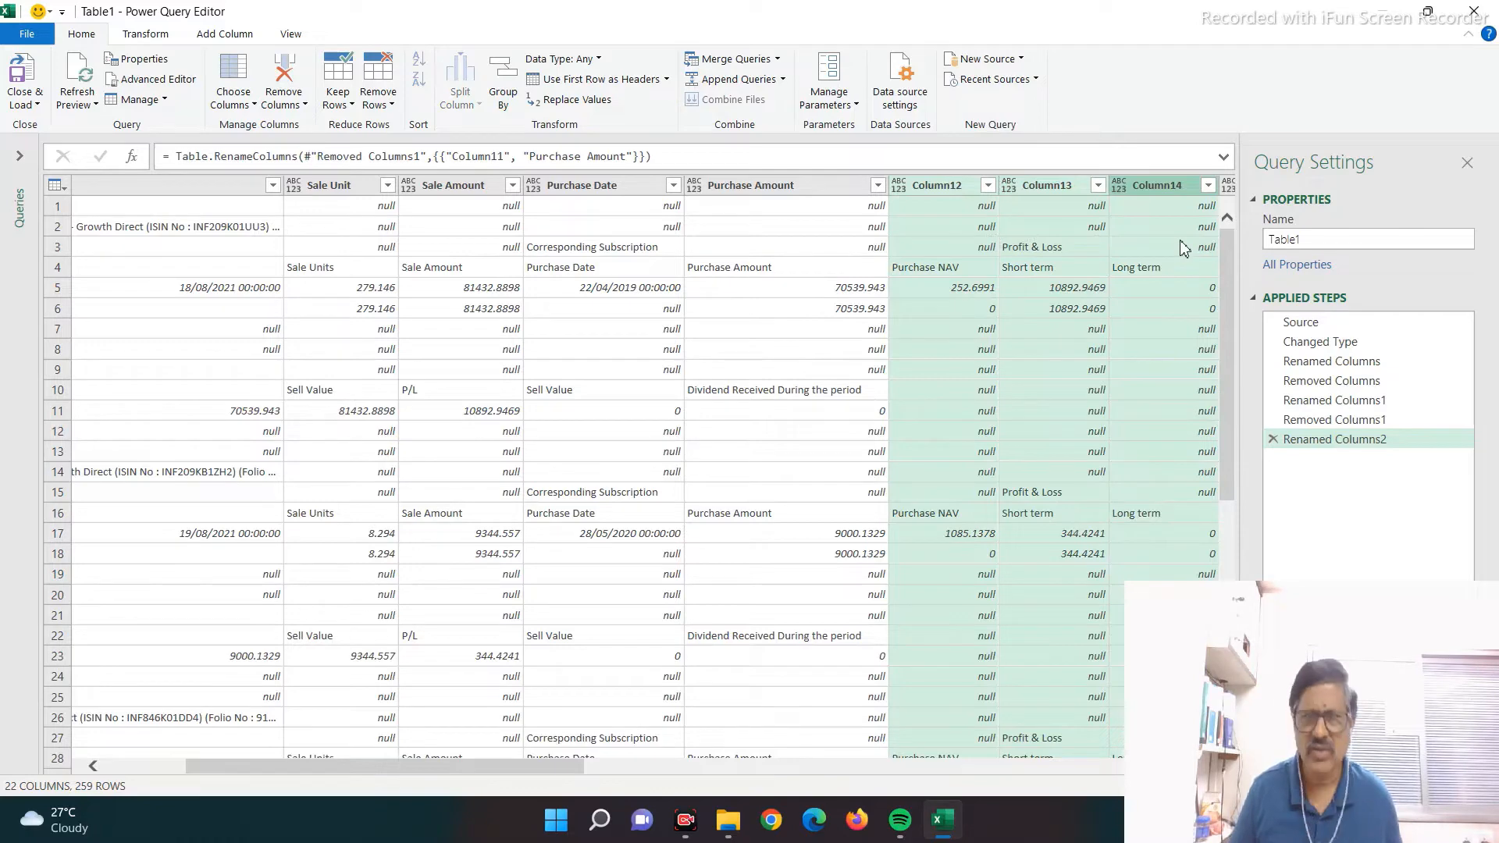
{"action": "scroll", "coordinate": [1183, 249], "scroll_direction": "right", "scroll_amount": 10}
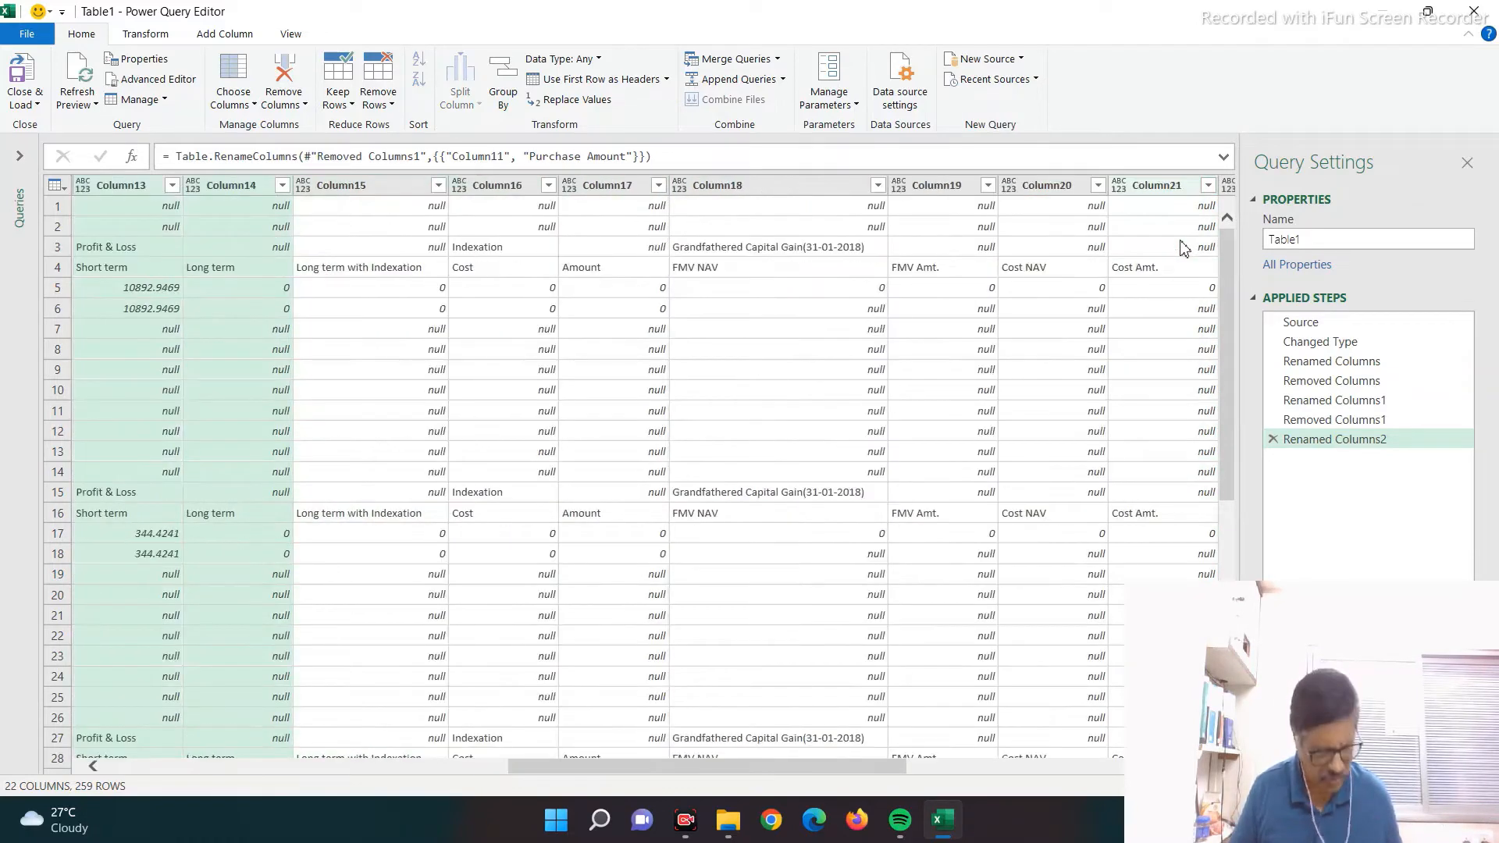
{"action": "scroll", "coordinate": [1183, 248], "scroll_direction": "right", "scroll_amount": 8}
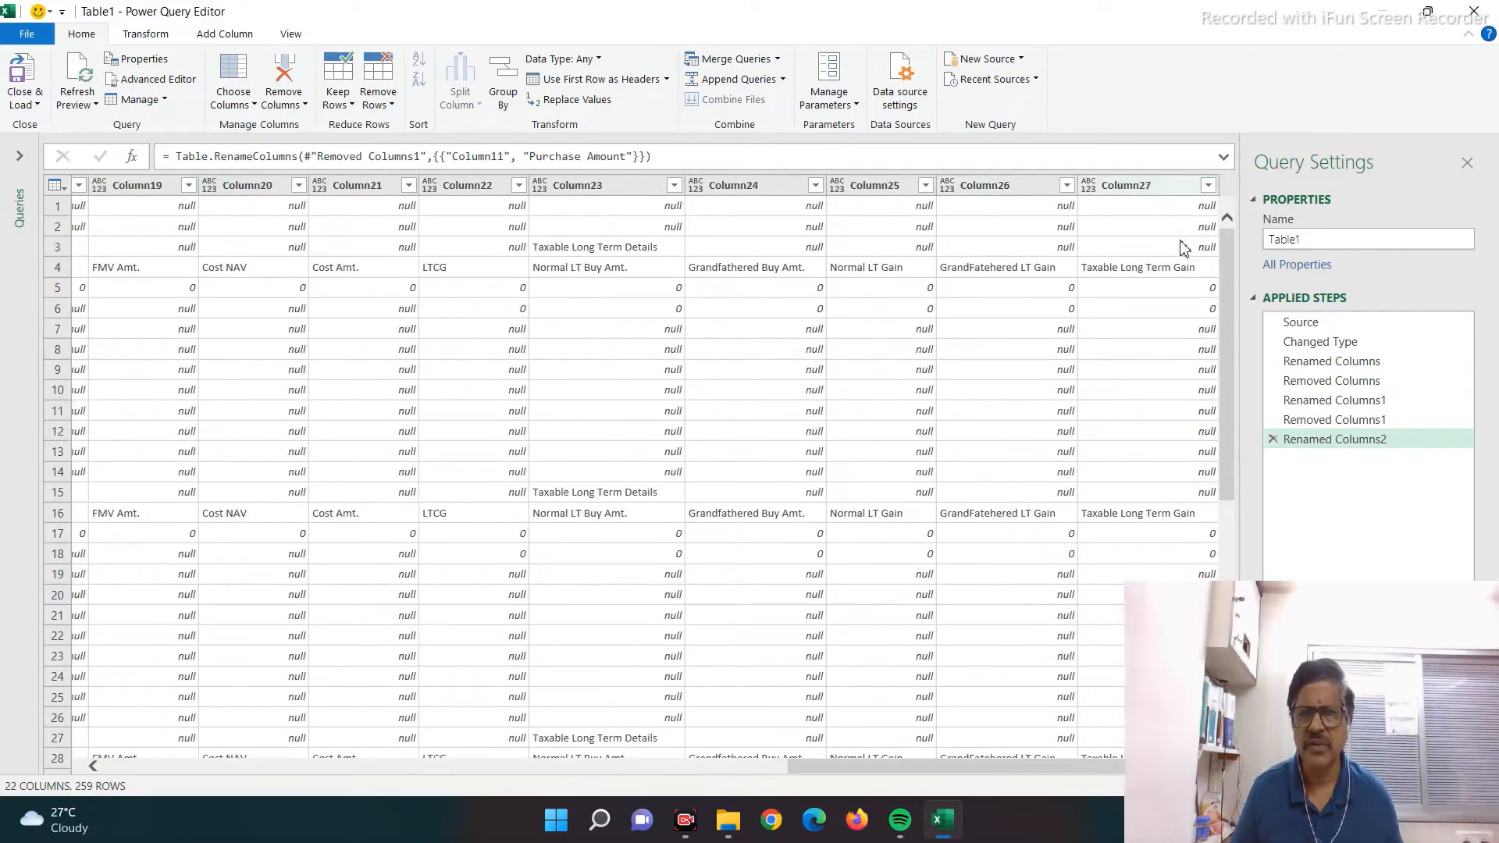
{"action": "left_click", "coordinate": [1153, 191], "text": "shift"}
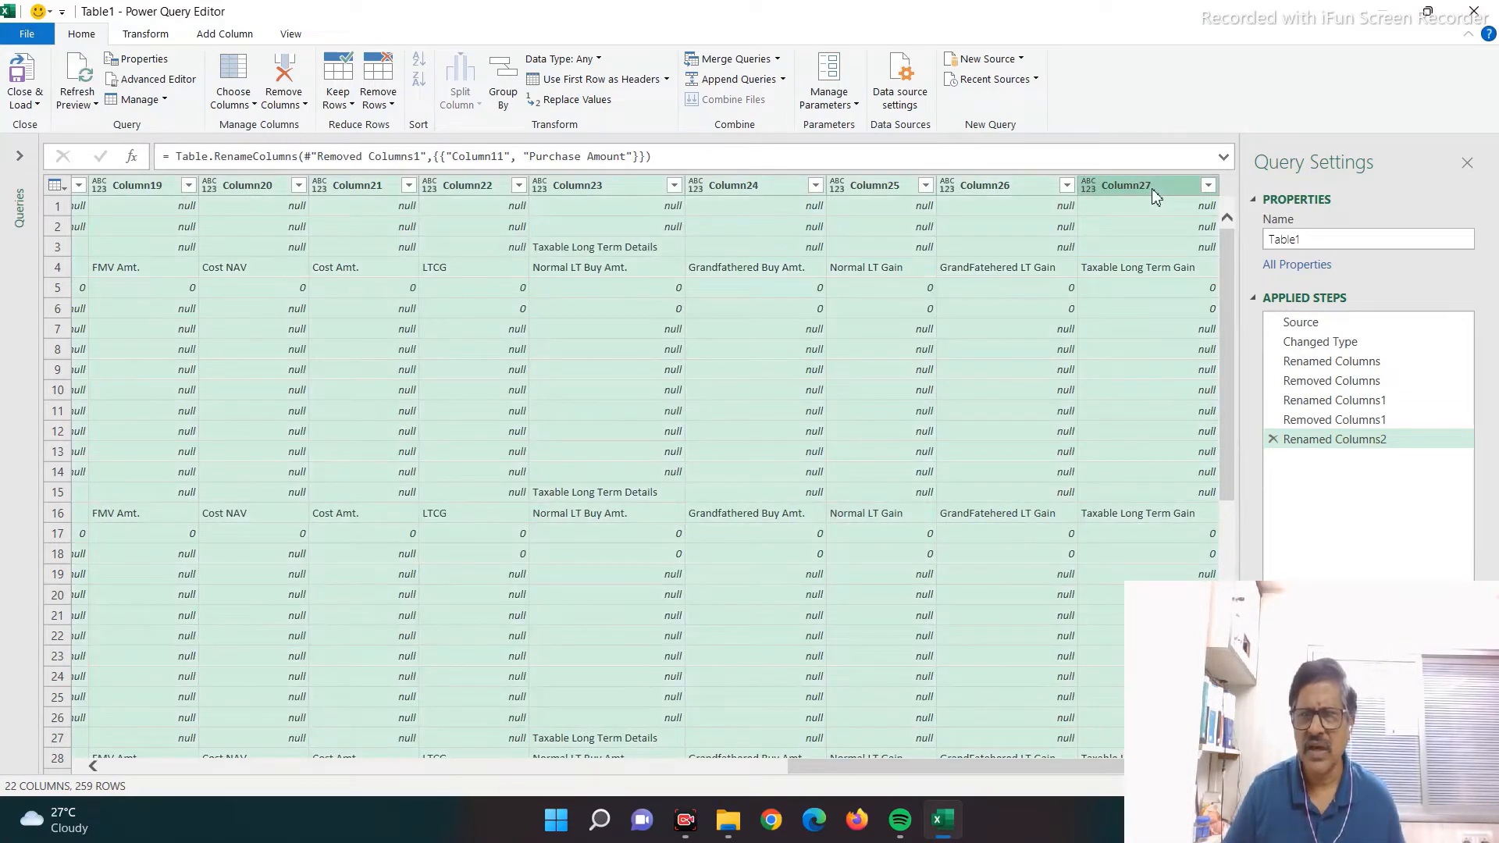
{"action": "right_click", "coordinate": [1156, 195]}
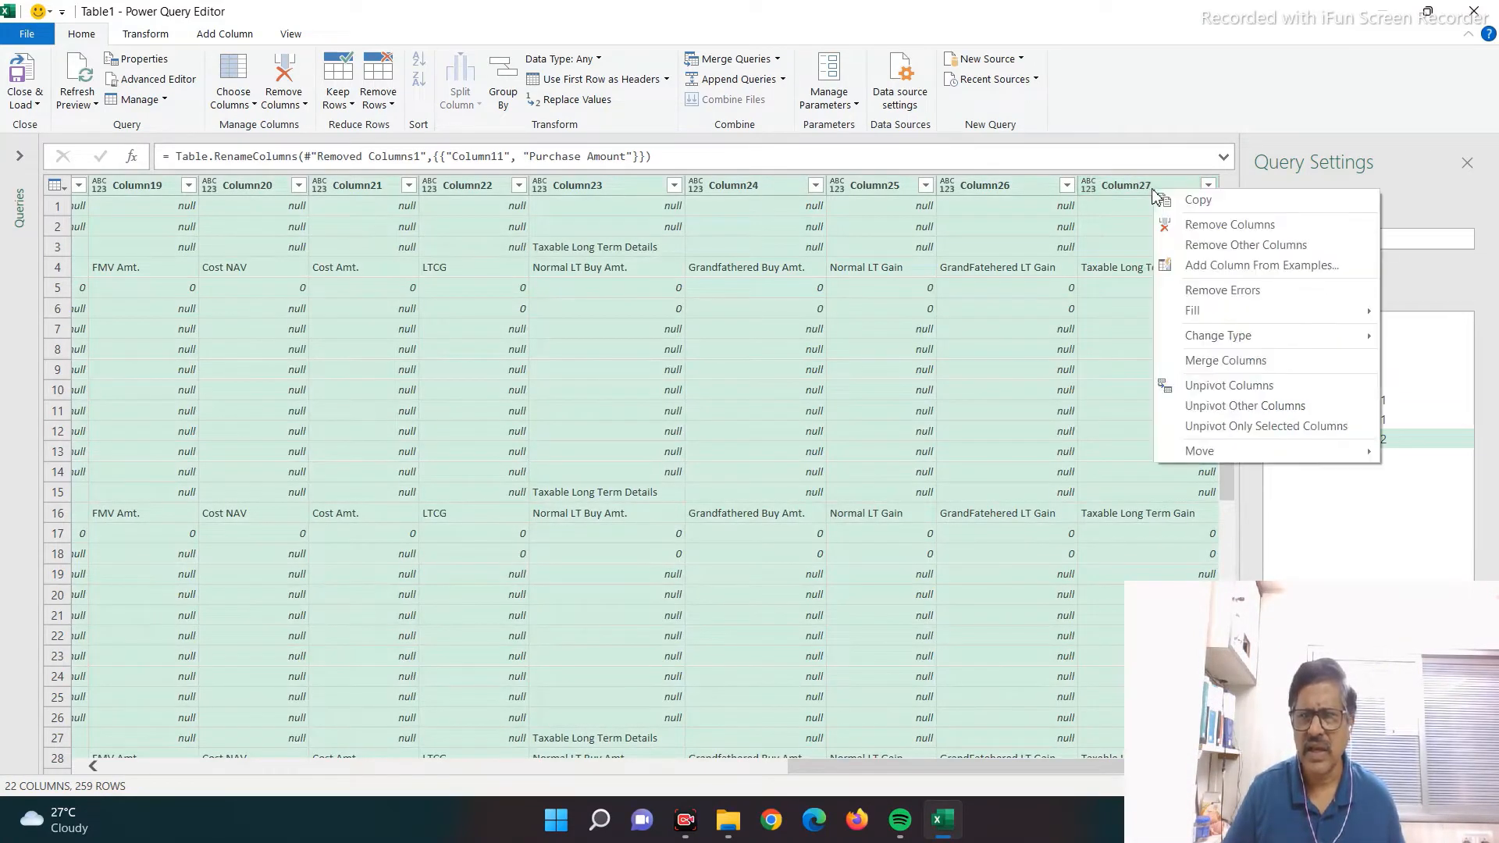
{"action": "left_click", "coordinate": [1193, 231]}
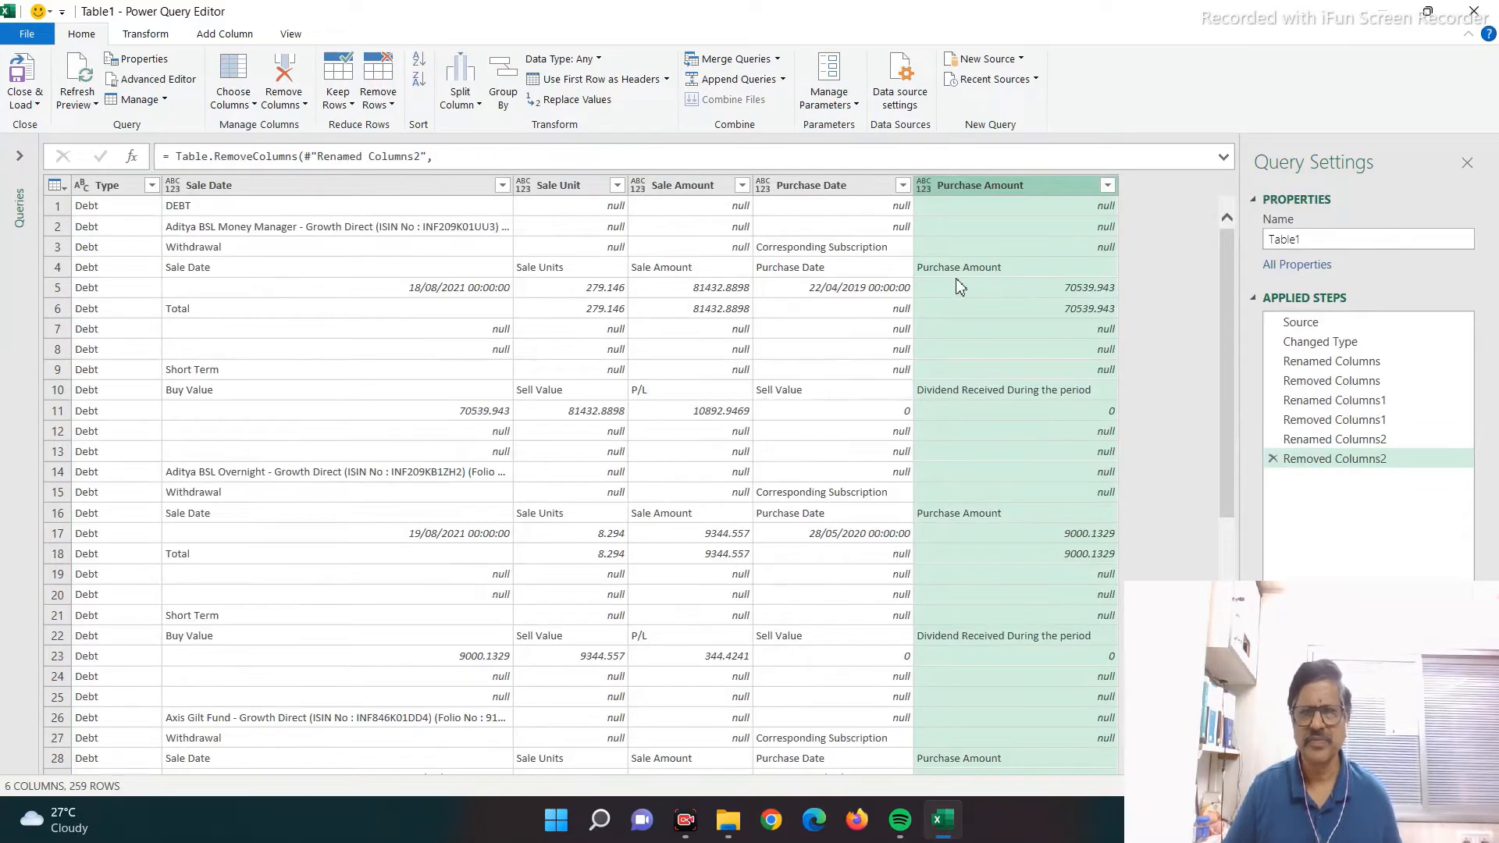
- Examine the first transaction row across the remaining columns, from Purchase Amount back to Type
{"action": "left_click", "coordinate": [960, 287]}
{"action": "key", "text": "Left"}
{"action": "key", "text": "Left"}
{"action": "key", "text": "Left"}
{"action": "key", "text": "Left"}
{"action": "key", "text": "Left"}
{"action": "key", "text": "Left"}
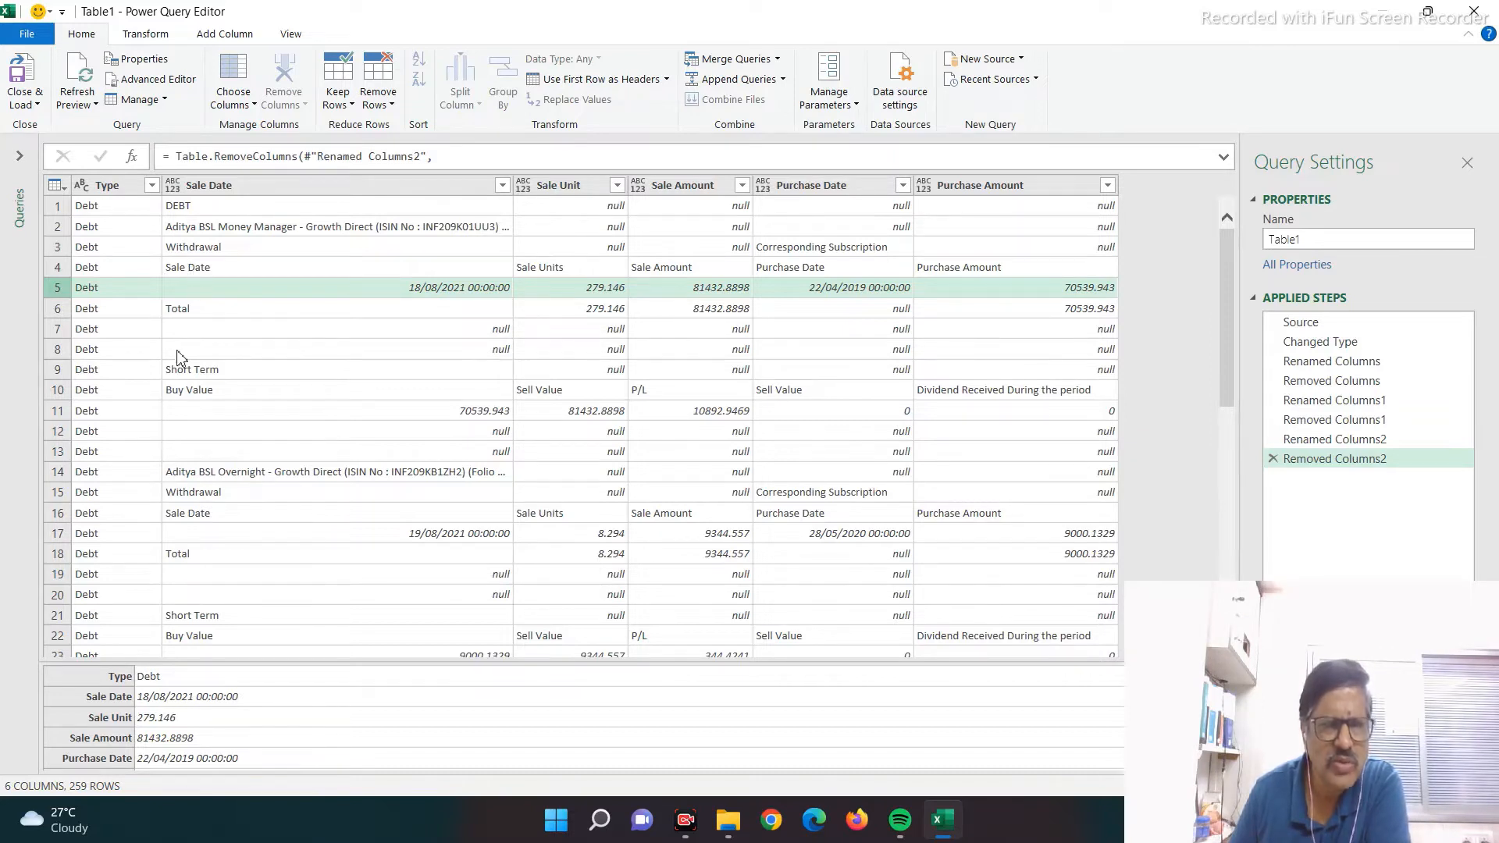
- Filter the Sale Date column to exclude the entries Sale Date, Total, Short Term, Withdrawal, EQUITY, DEBT and Buy Value
{"action": "left_click", "coordinate": [503, 186]}
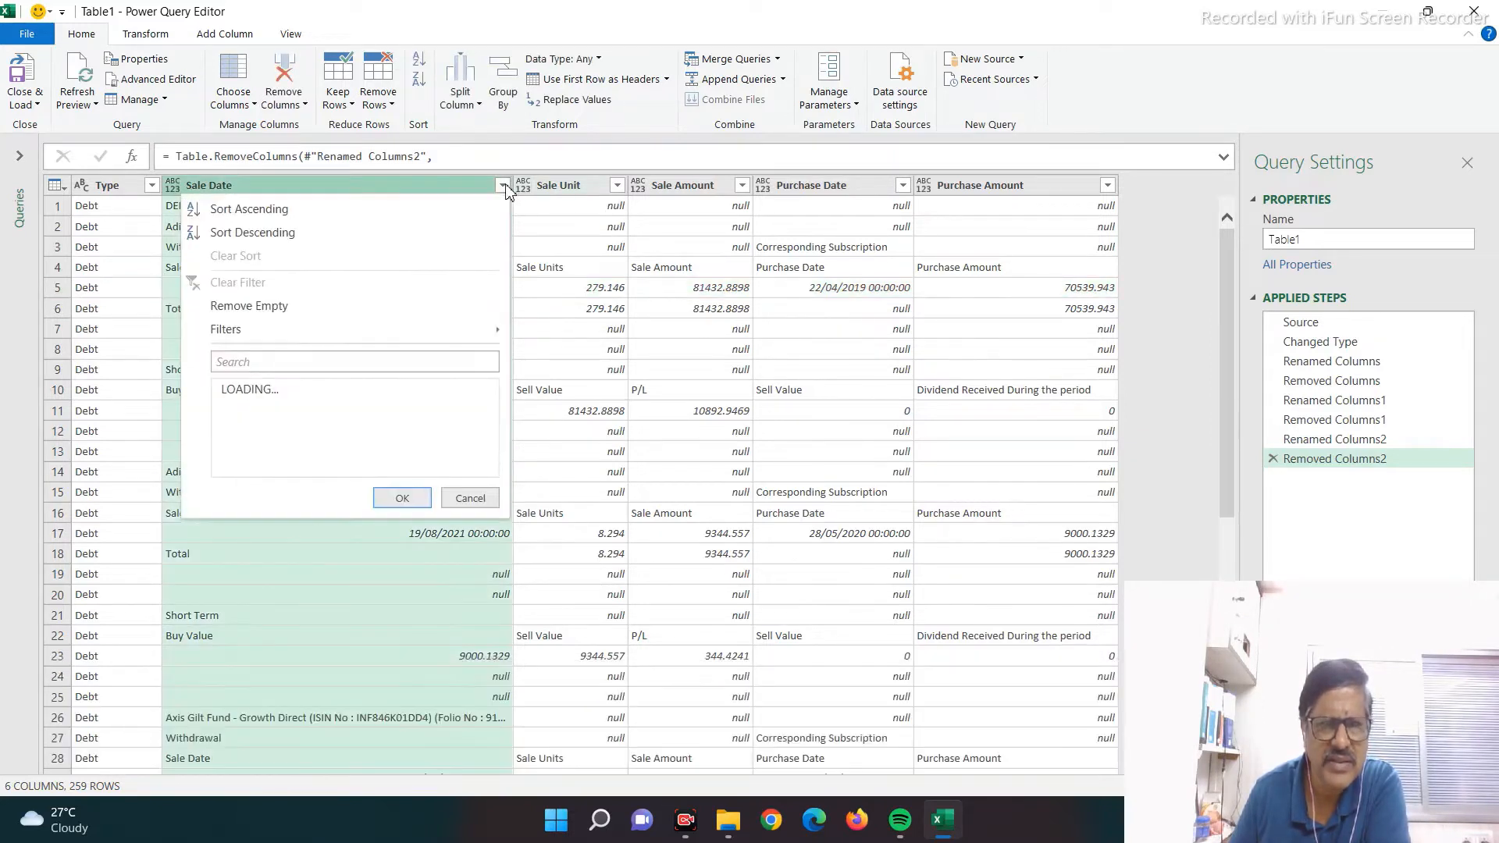
{"action": "left_click_drag", "start_coordinate": [489, 444], "coordinate": [485, 687]}
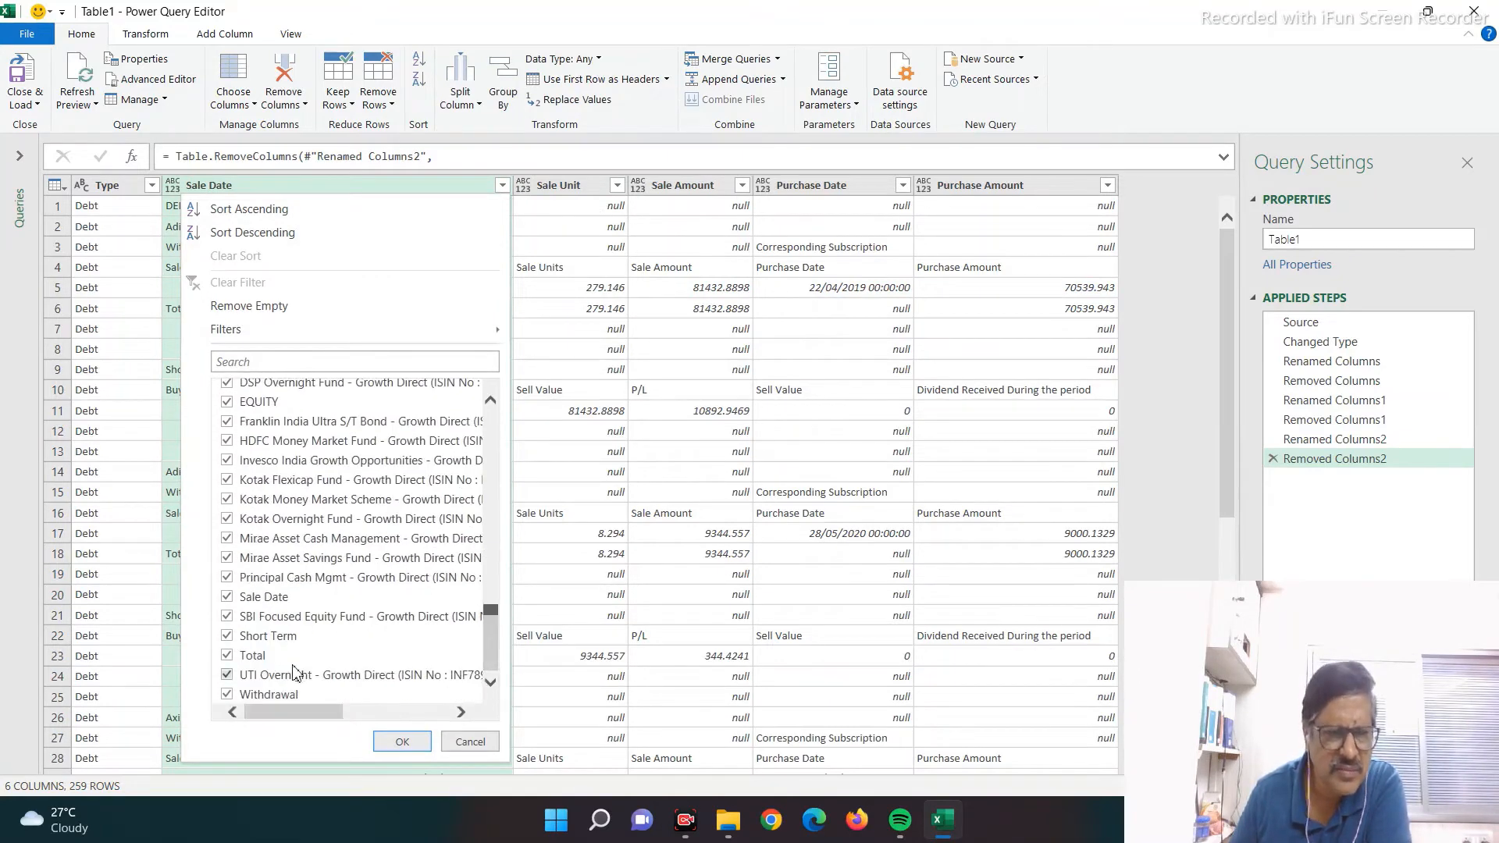
{"action": "left_click", "coordinate": [229, 598]}
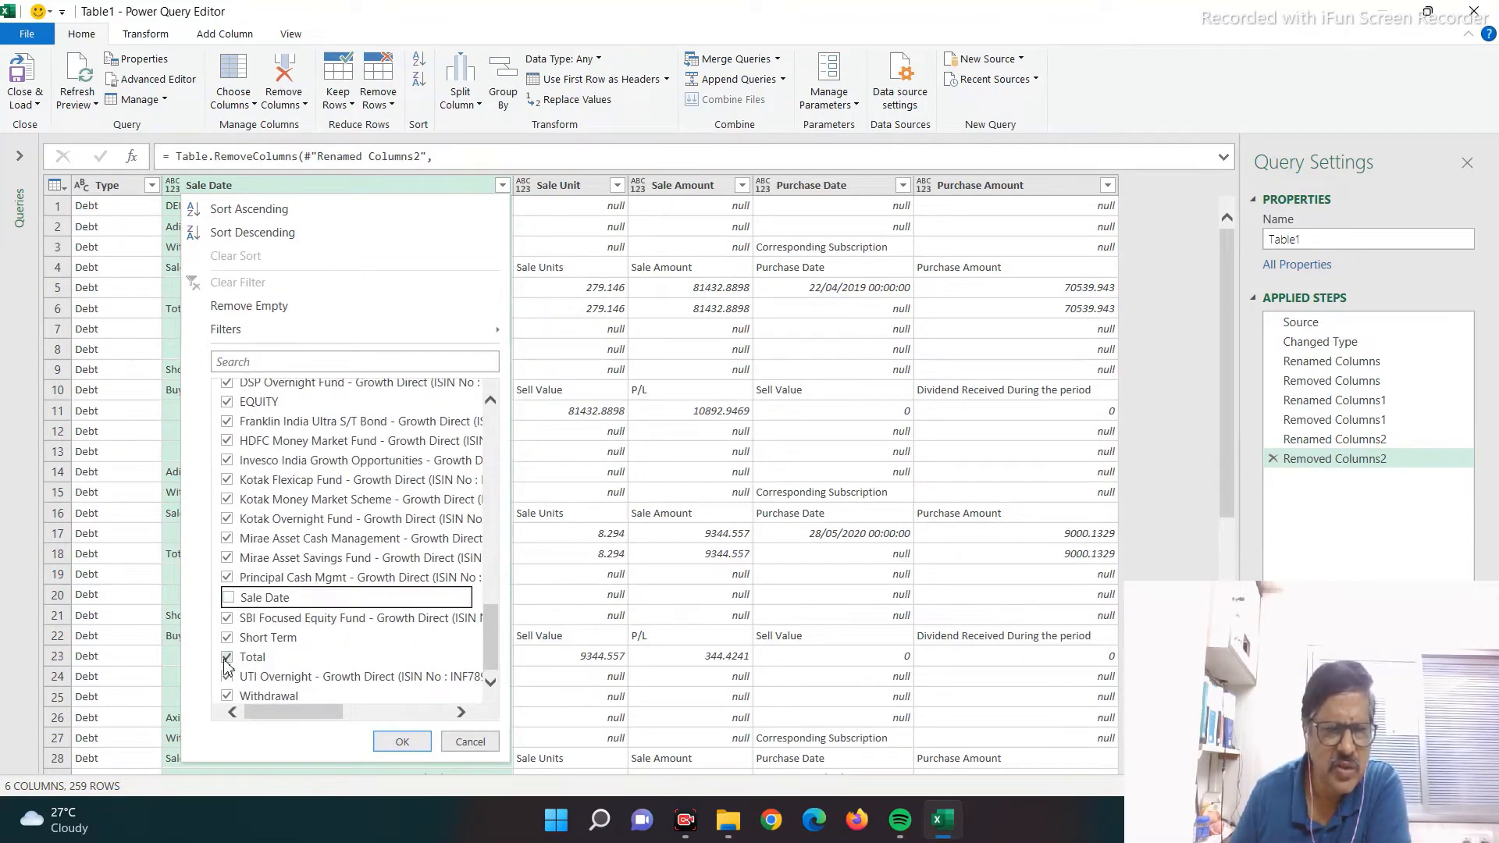
{"action": "left_click", "coordinate": [228, 658]}
{"action": "left_click", "coordinate": [228, 637]}
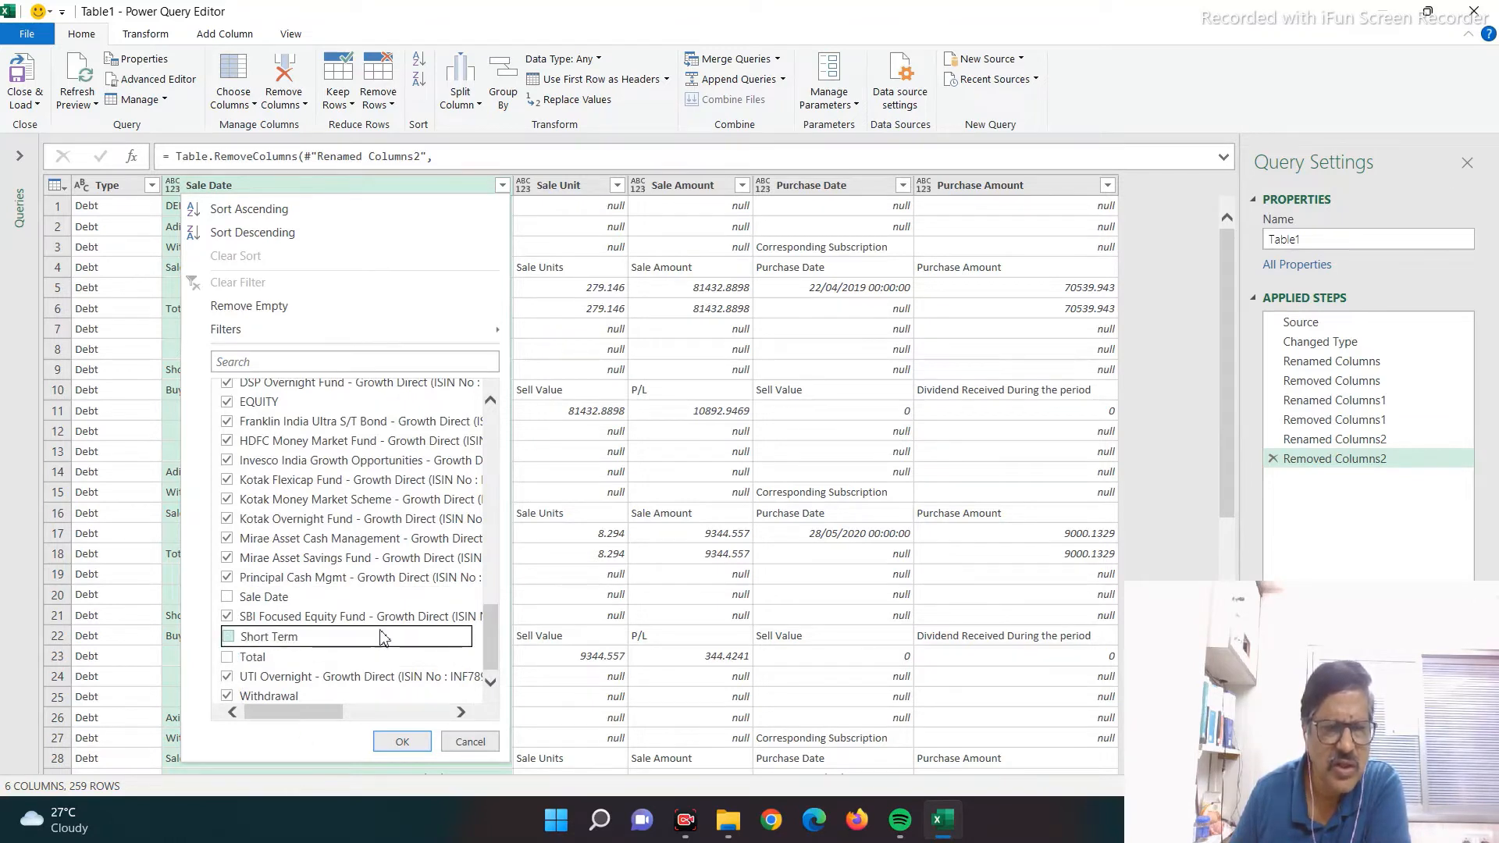
{"action": "left_click", "coordinate": [273, 699]}
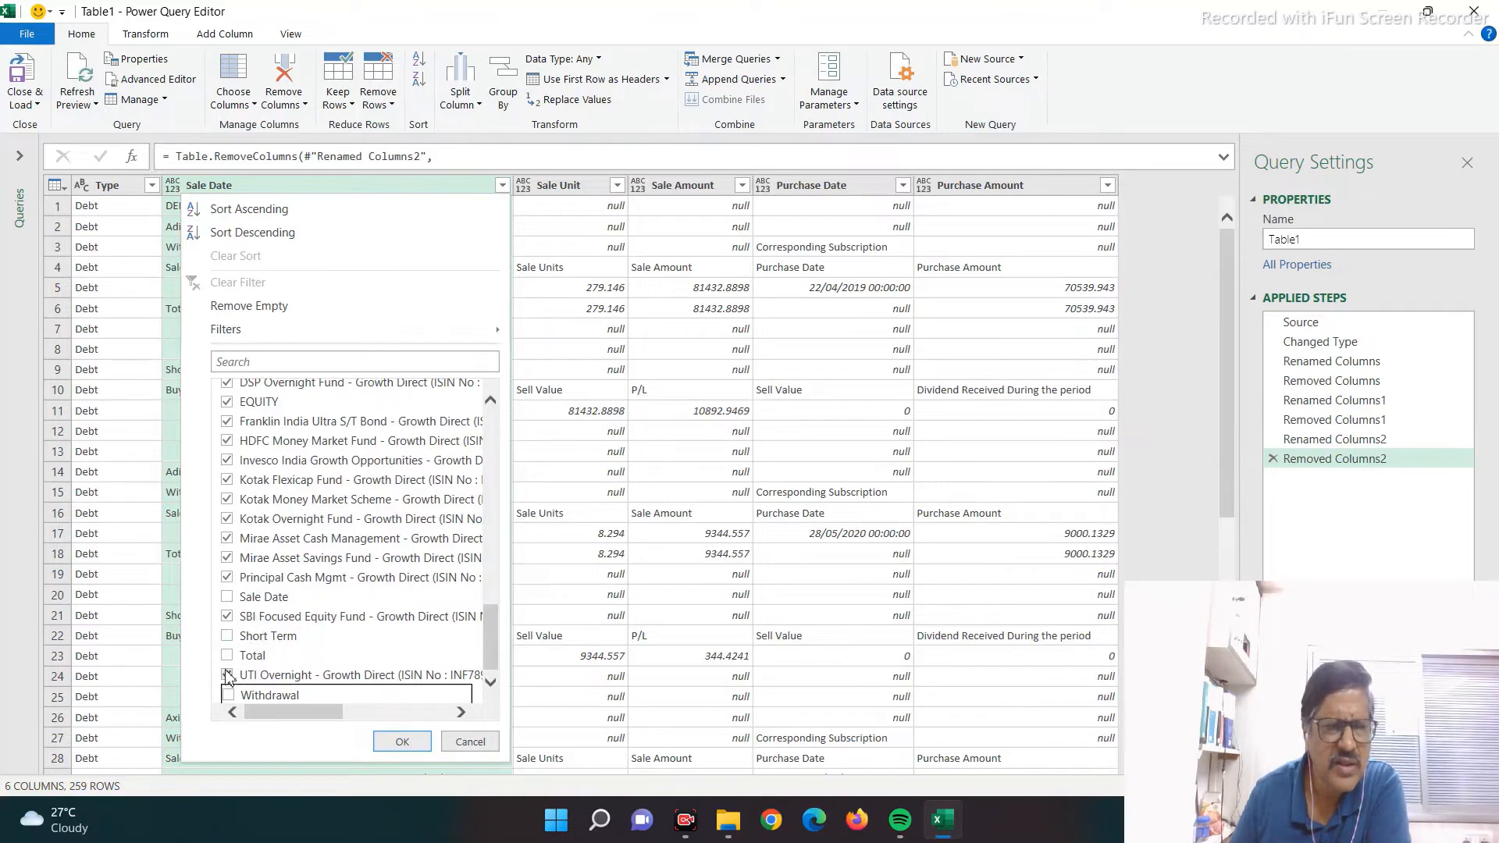
{"action": "left_click", "coordinate": [227, 402]}
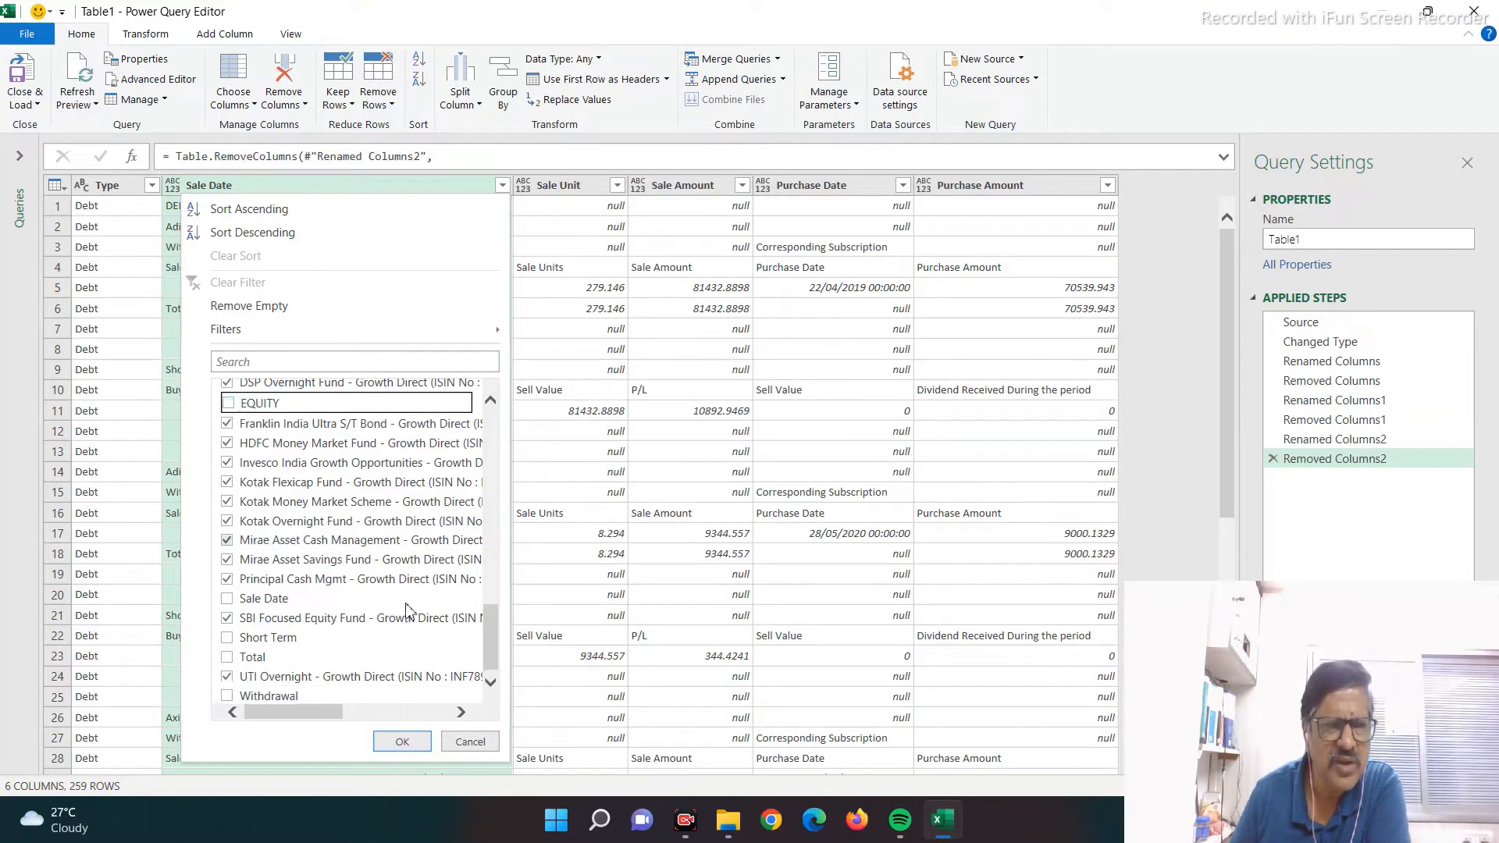
{"action": "scroll", "coordinate": [419, 622], "scroll_direction": "up", "scroll_amount": 2}
{"action": "scroll", "coordinate": [419, 623], "scroll_direction": "up", "scroll_amount": 1}
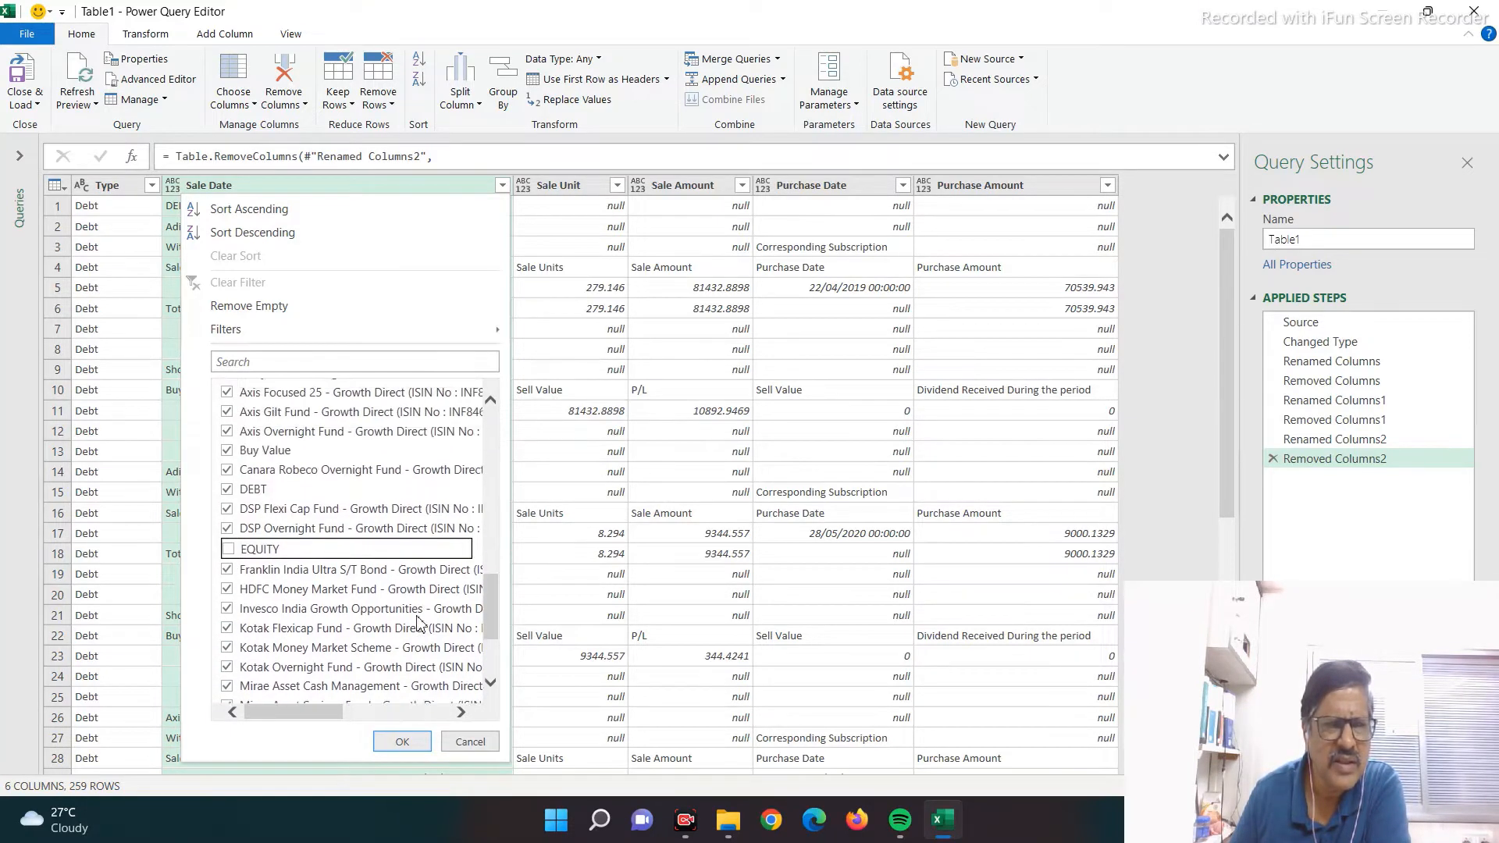
{"action": "left_click", "coordinate": [227, 491]}
{"action": "left_click", "coordinate": [227, 451]}
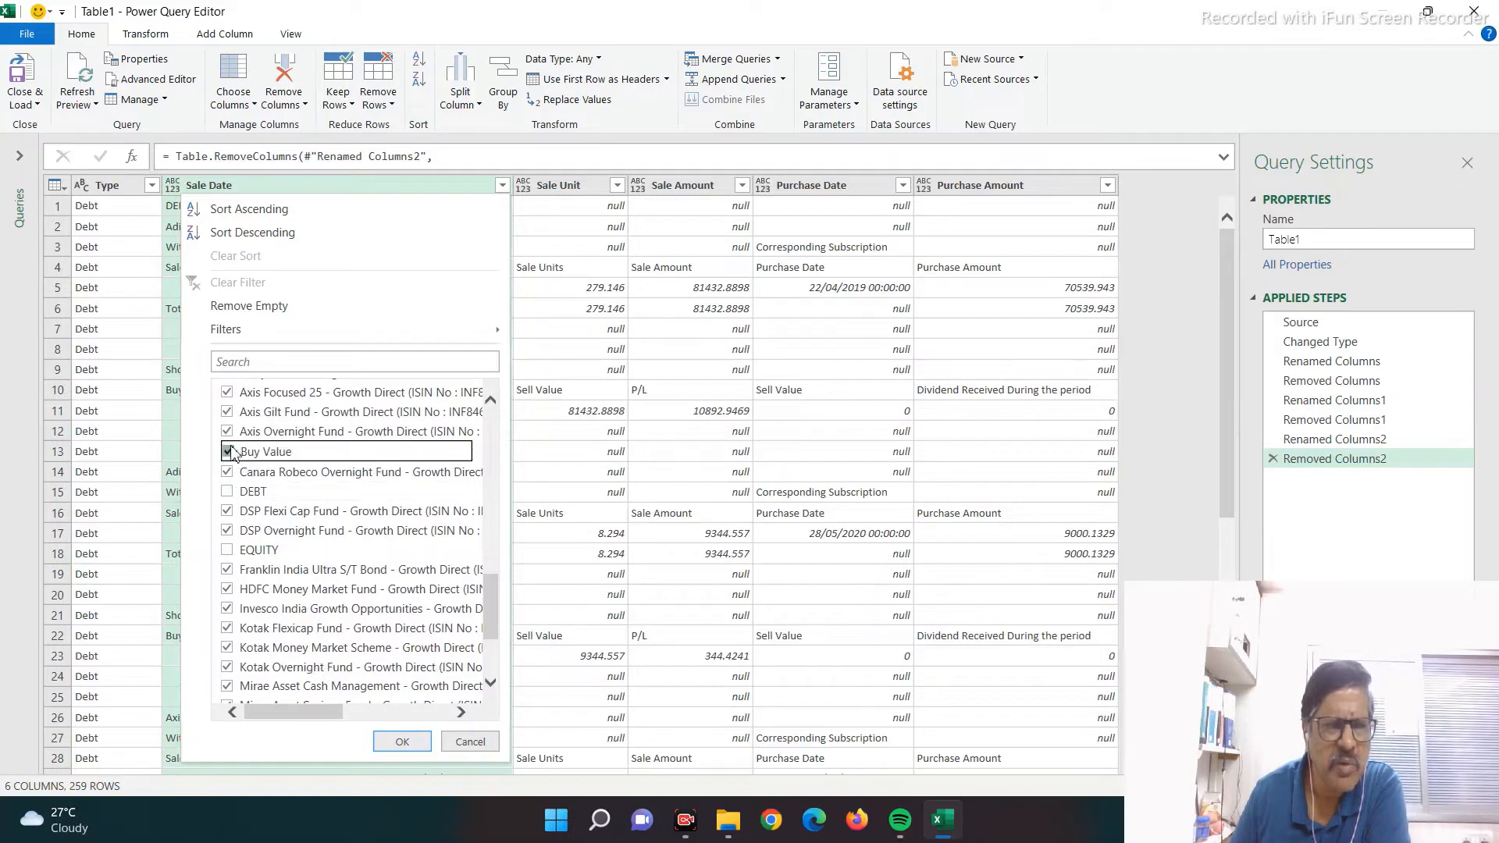
{"action": "scroll", "coordinate": [349, 627], "scroll_direction": "up", "scroll_amount": 3}
{"action": "scroll", "coordinate": [349, 627], "scroll_direction": "up", "scroll_amount": 3}
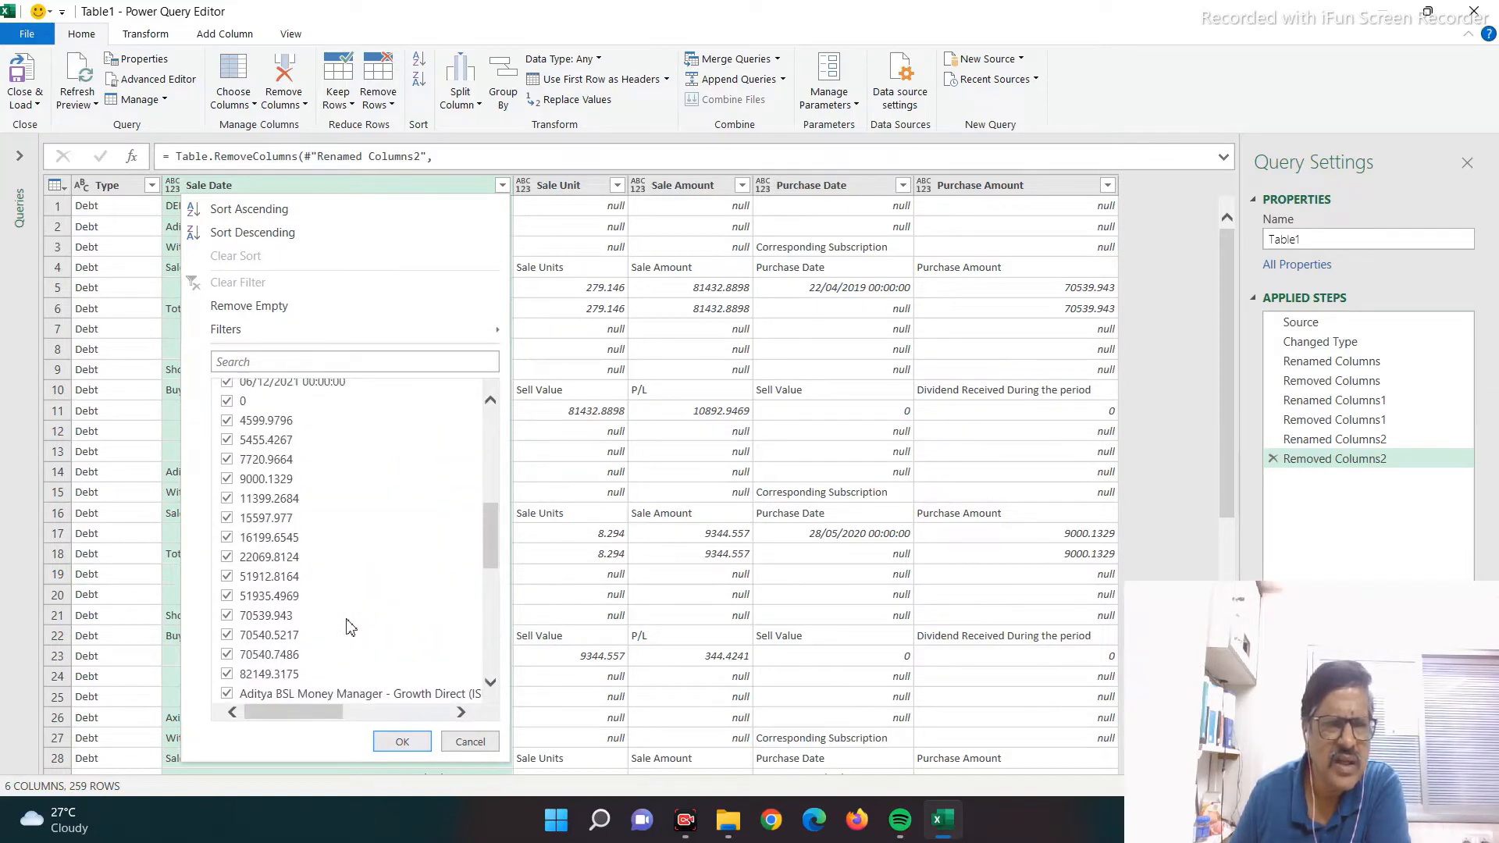
{"action": "scroll", "coordinate": [349, 627], "scroll_direction": "up", "scroll_amount": 3}
{"action": "scroll", "coordinate": [349, 625], "scroll_direction": "down", "scroll_amount": 5}
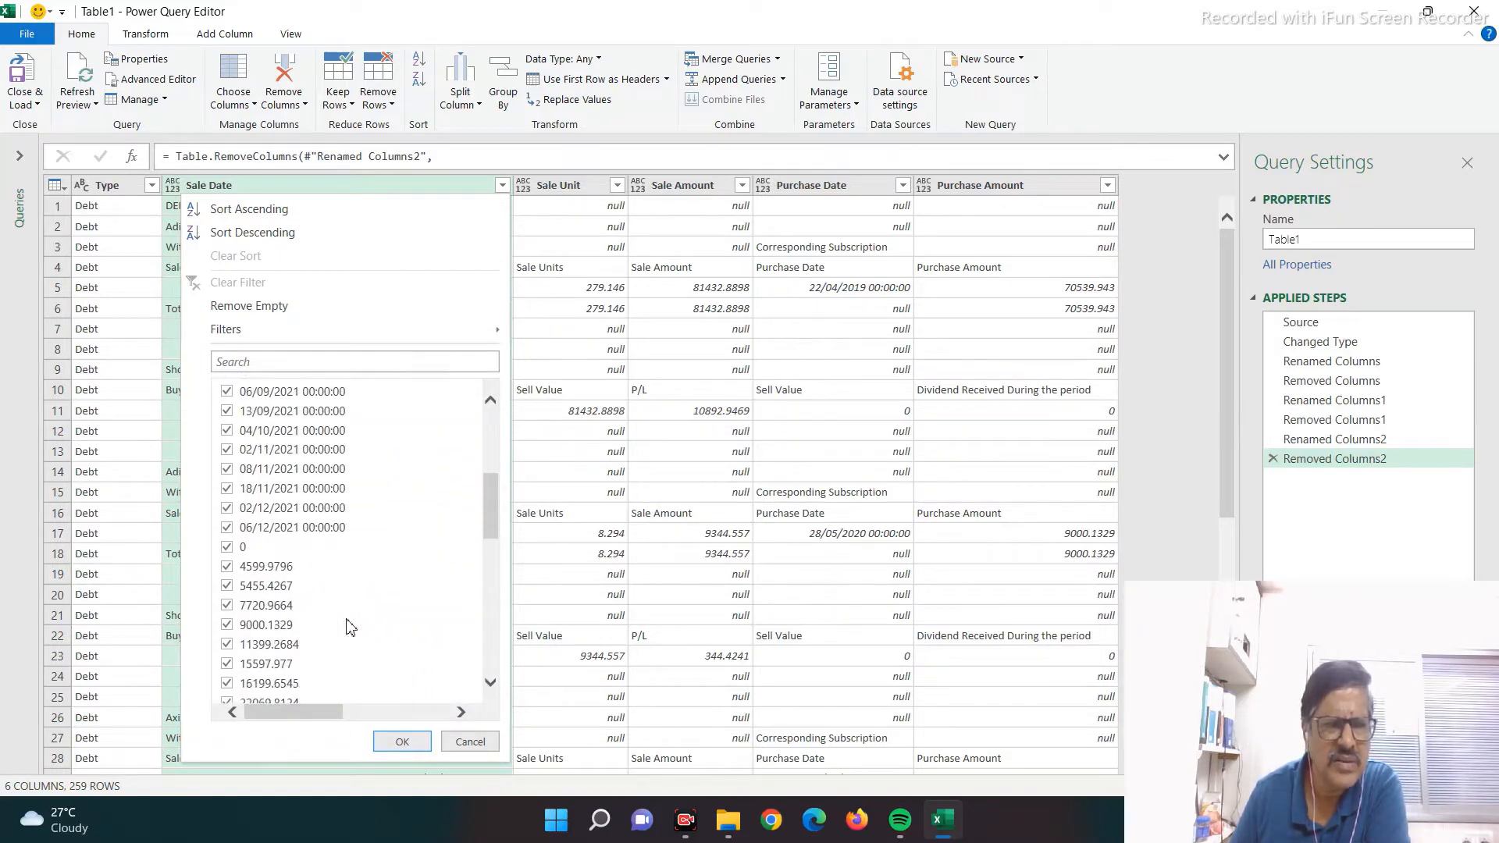
{"action": "left_click", "coordinate": [402, 742]}
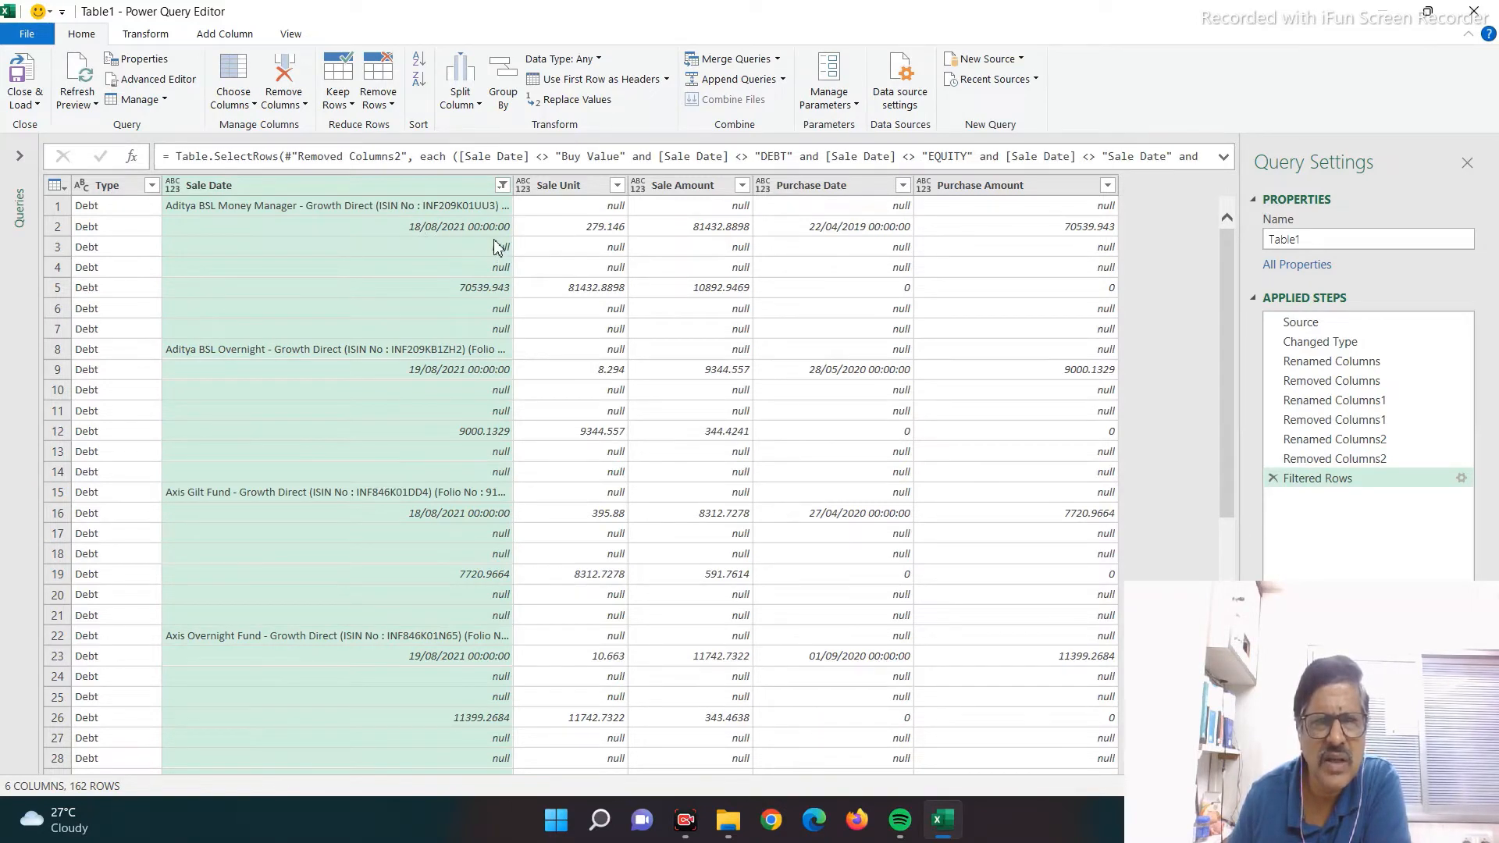
- Exclude the null entries from the Sale Date column as well
{"action": "left_click", "coordinate": [502, 186]}
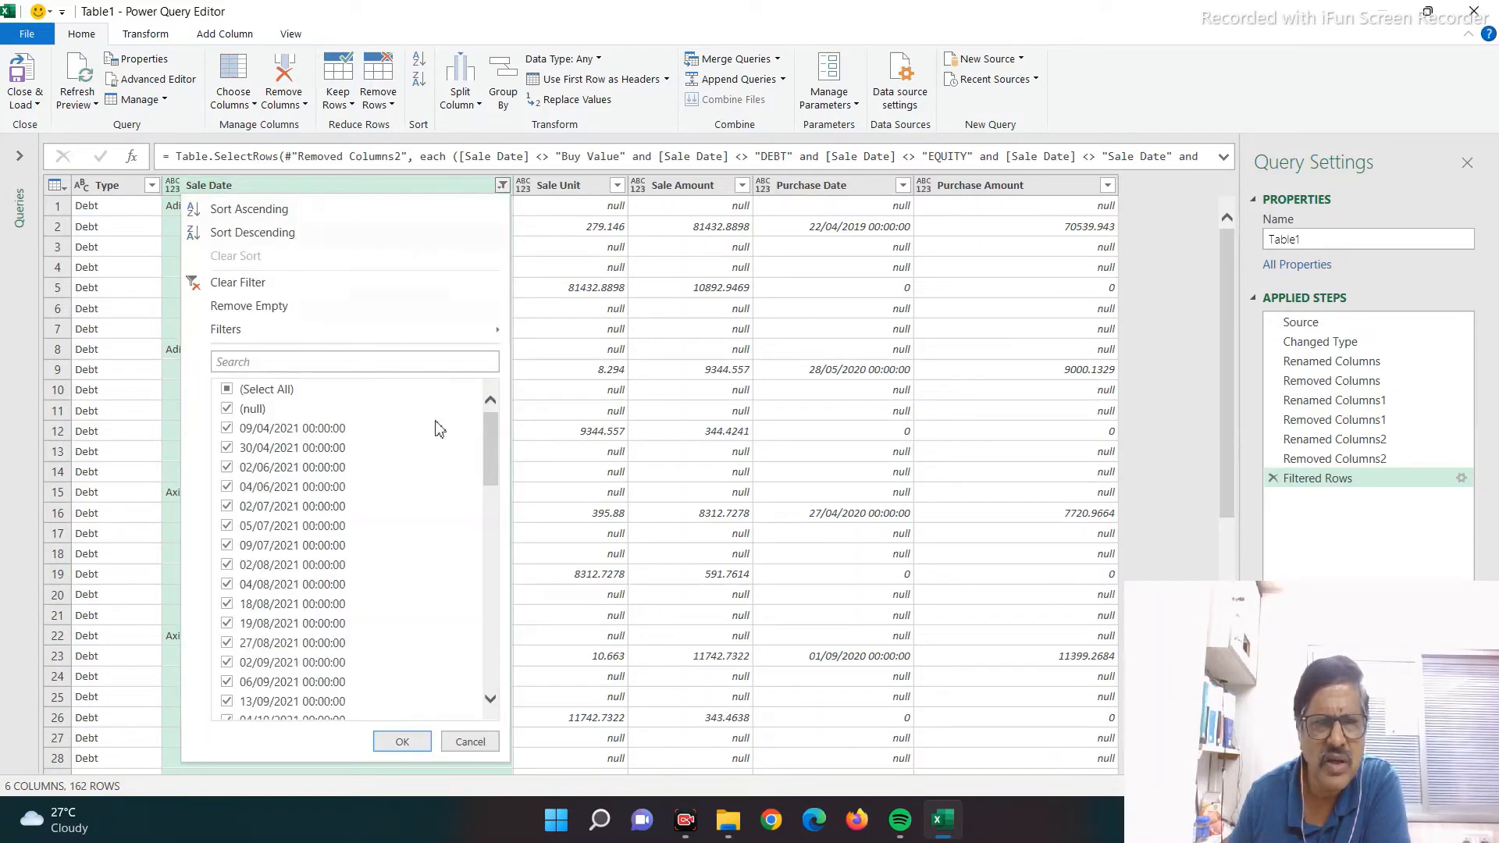
{"action": "left_click", "coordinate": [228, 409]}
{"action": "left_click", "coordinate": [402, 742]}
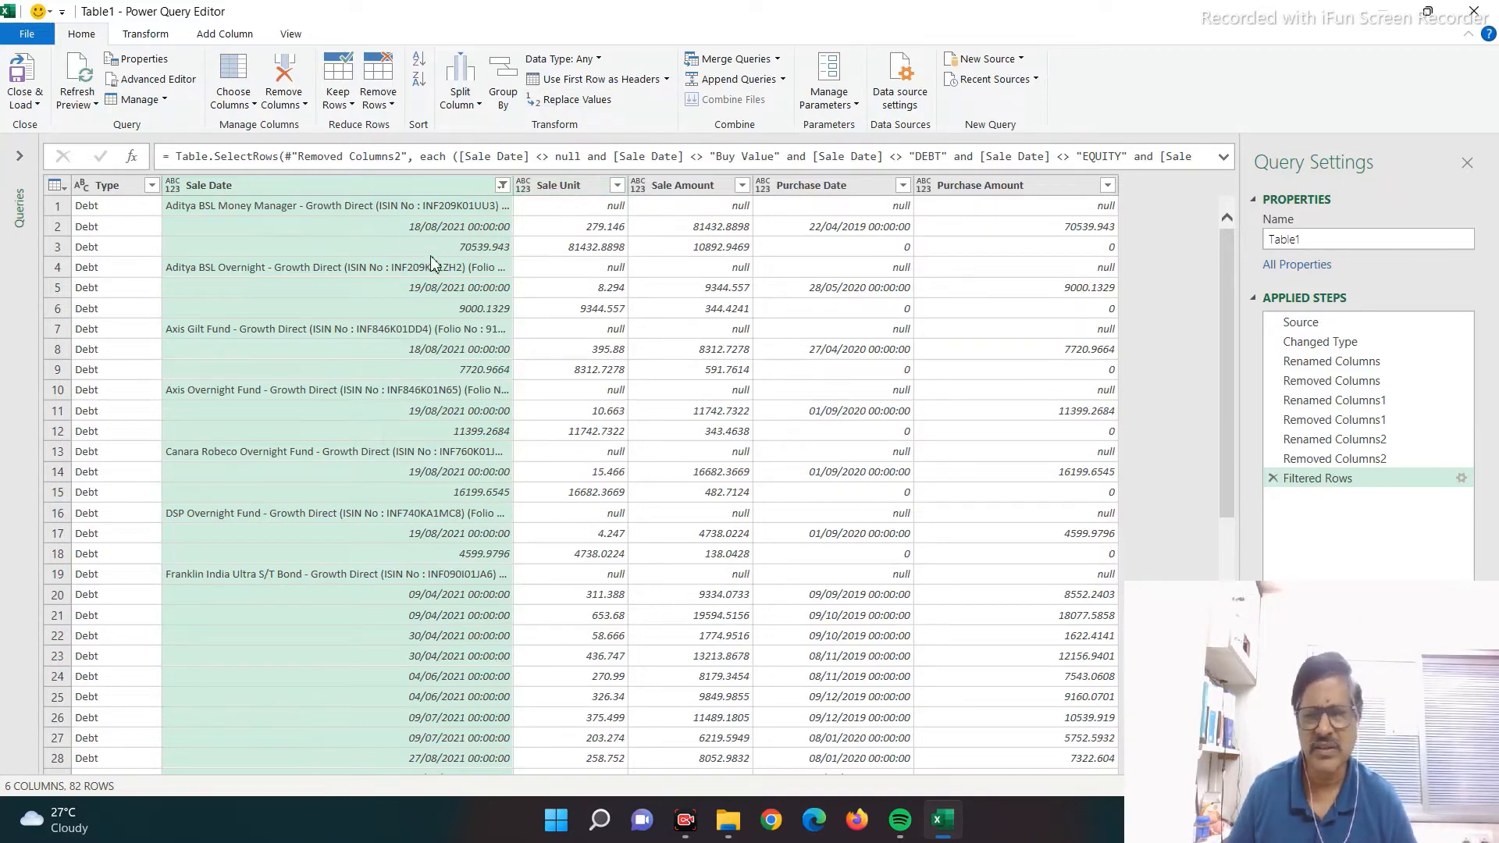
- Start a conditional column named Script Name with the condition that Sale Unit equals null
{"action": "left_click", "coordinate": [565, 187]}
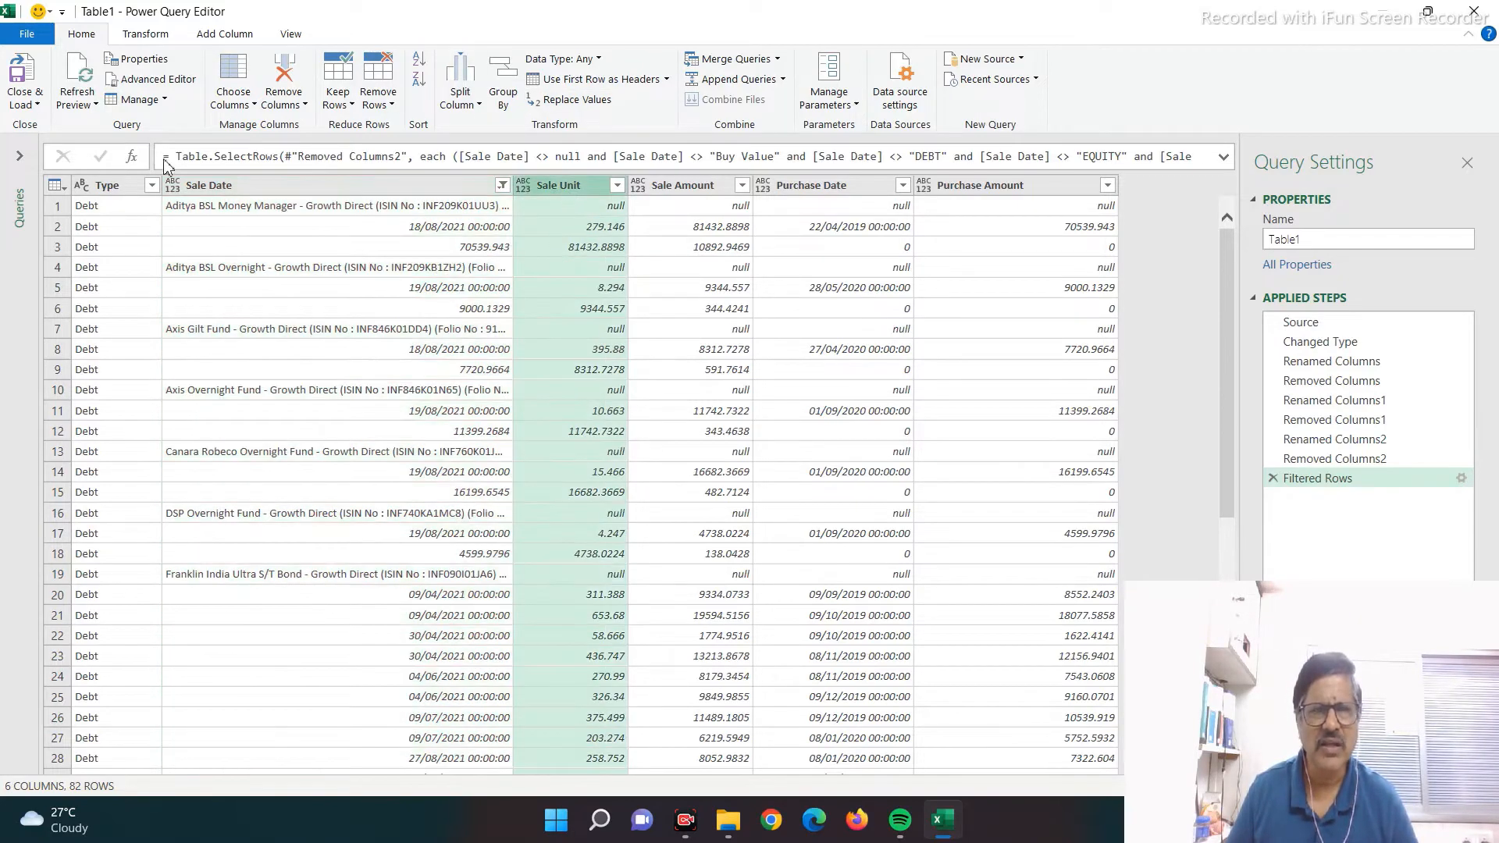
{"action": "left_click", "coordinate": [211, 41]}
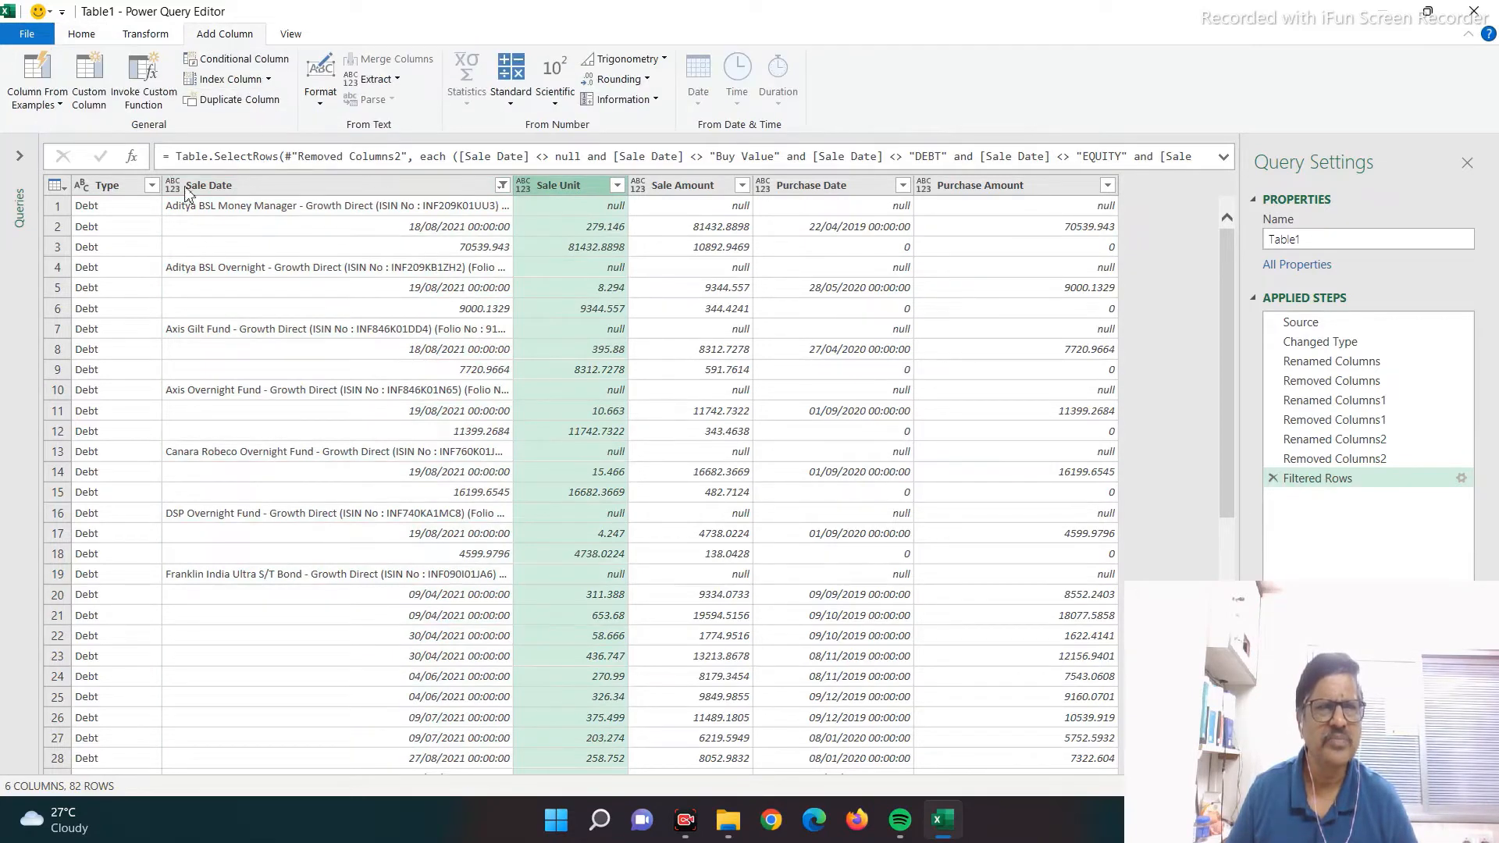
{"action": "left_click", "coordinate": [236, 59]}
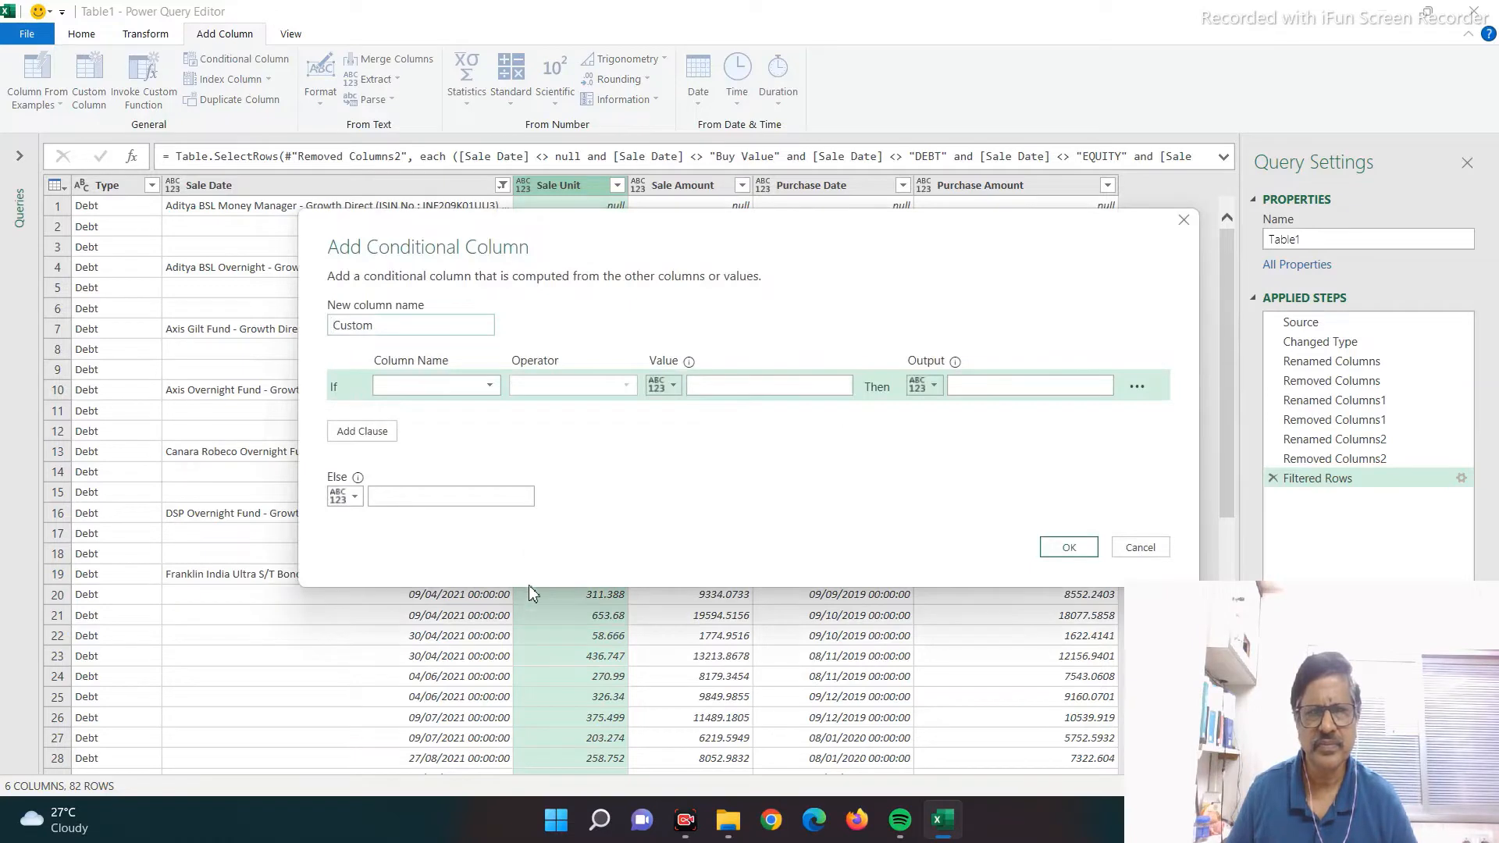
{"action": "double_click", "coordinate": [402, 326]}
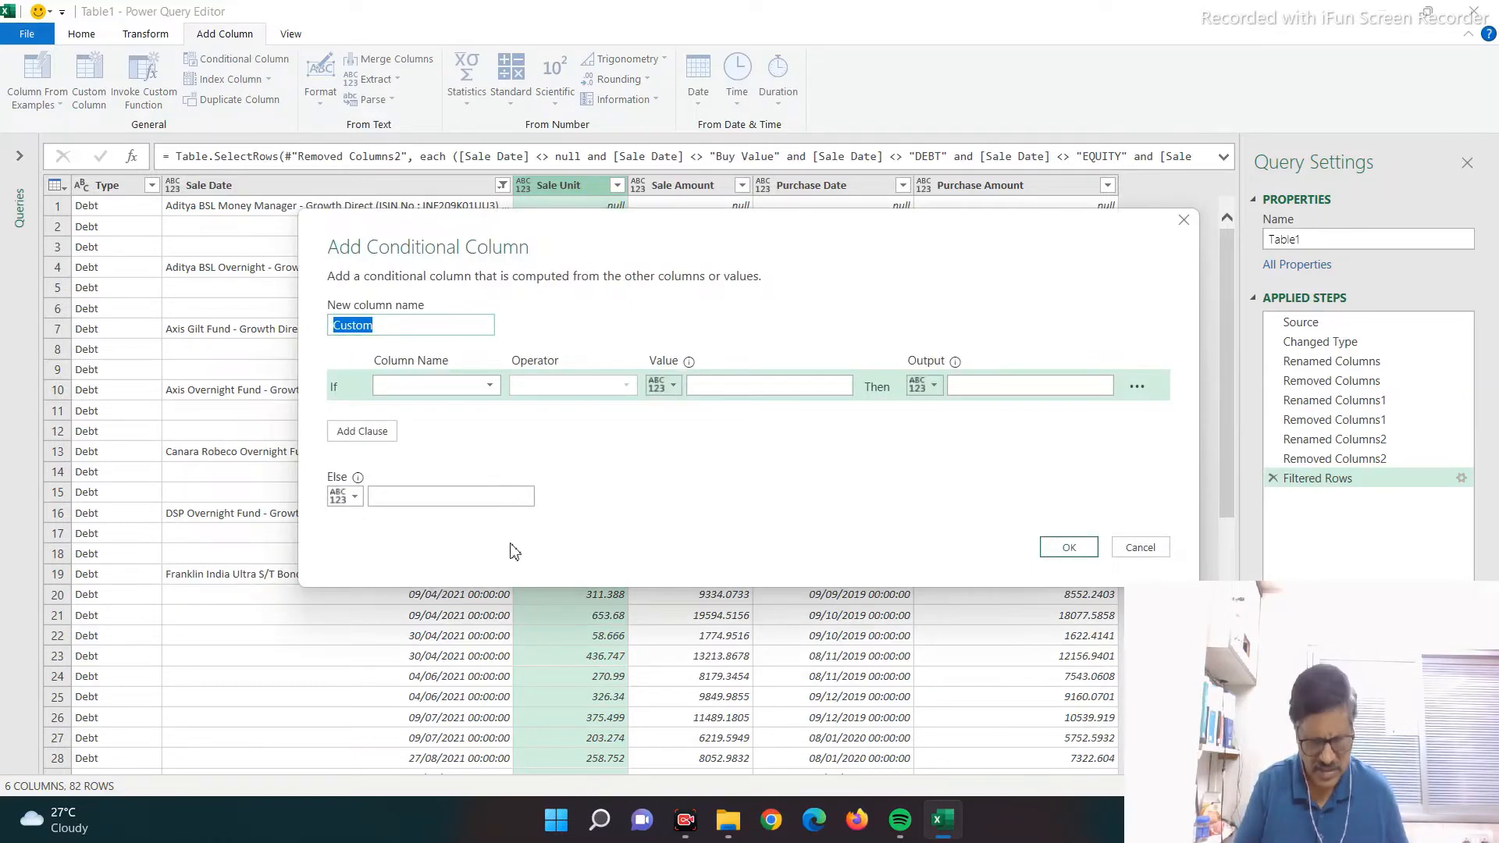
{"action": "type", "text": "Script Name"}
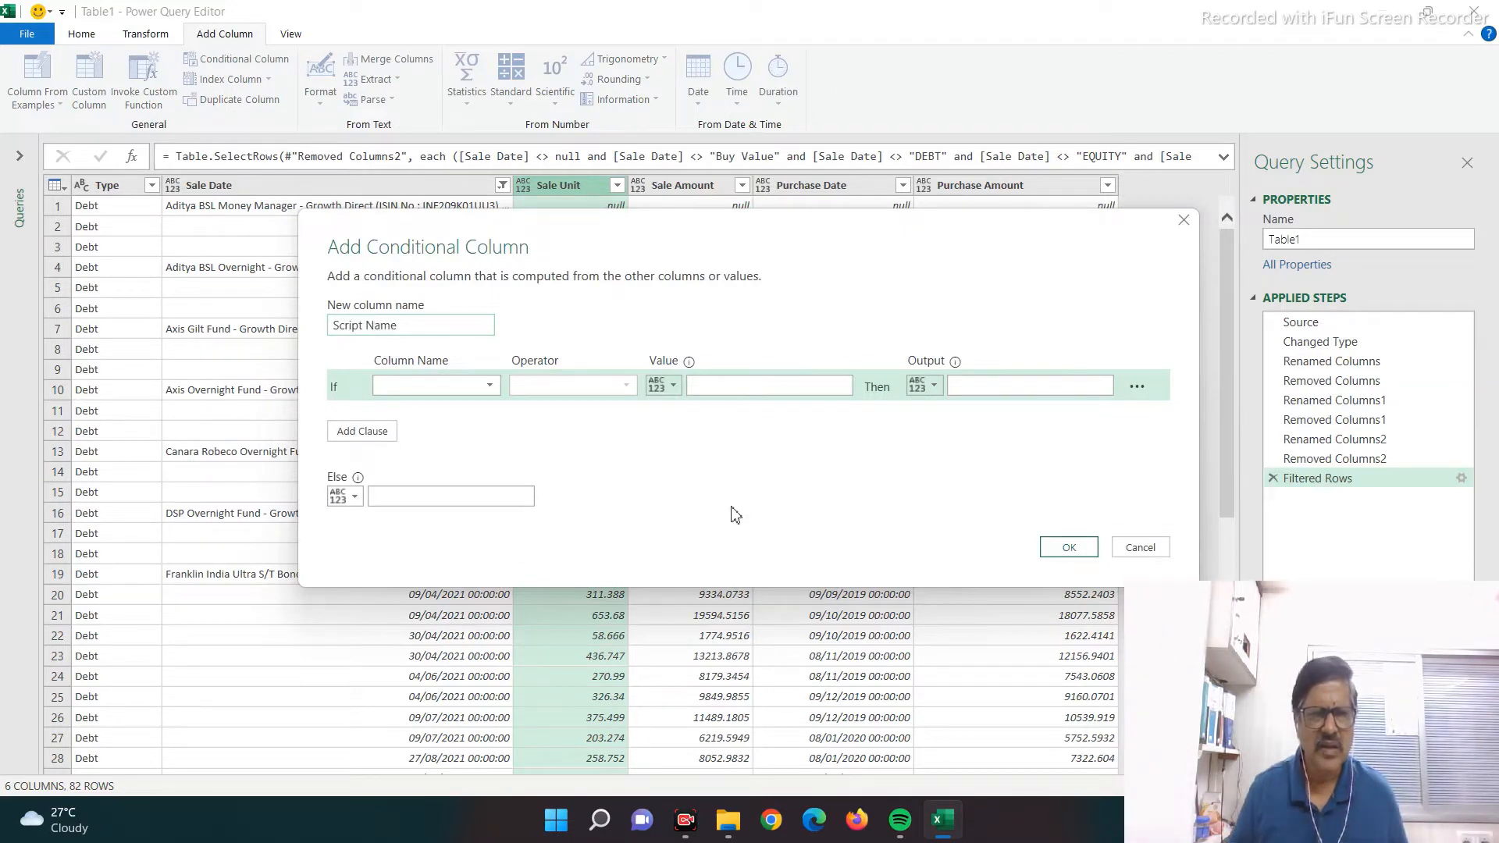
{"action": "left_click", "coordinate": [445, 386]}
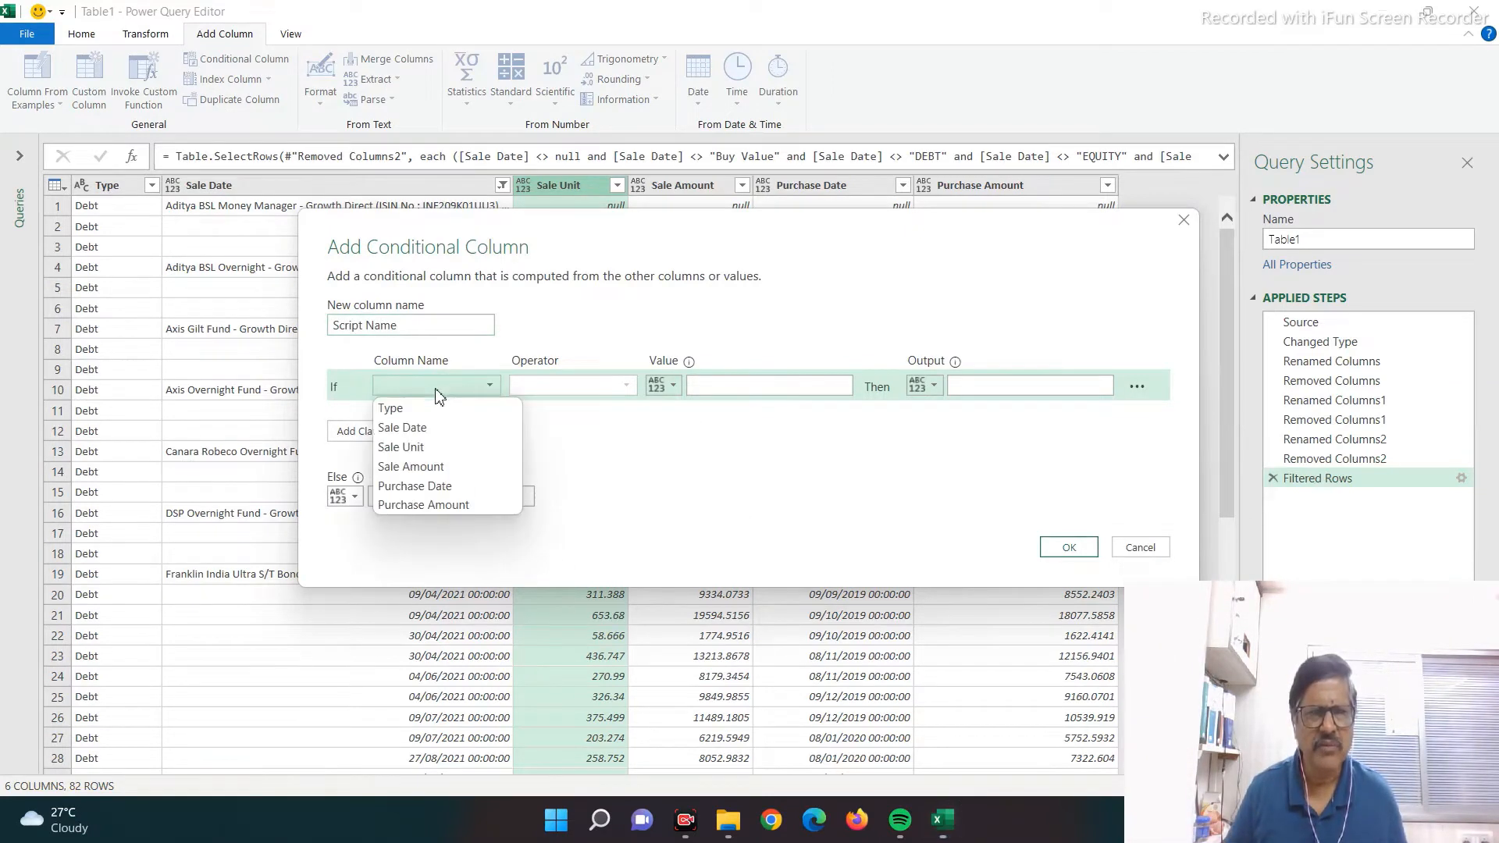
{"action": "left_click", "coordinate": [419, 446]}
{"action": "left_click", "coordinate": [698, 385]}
{"action": "type", "text": "nu"}
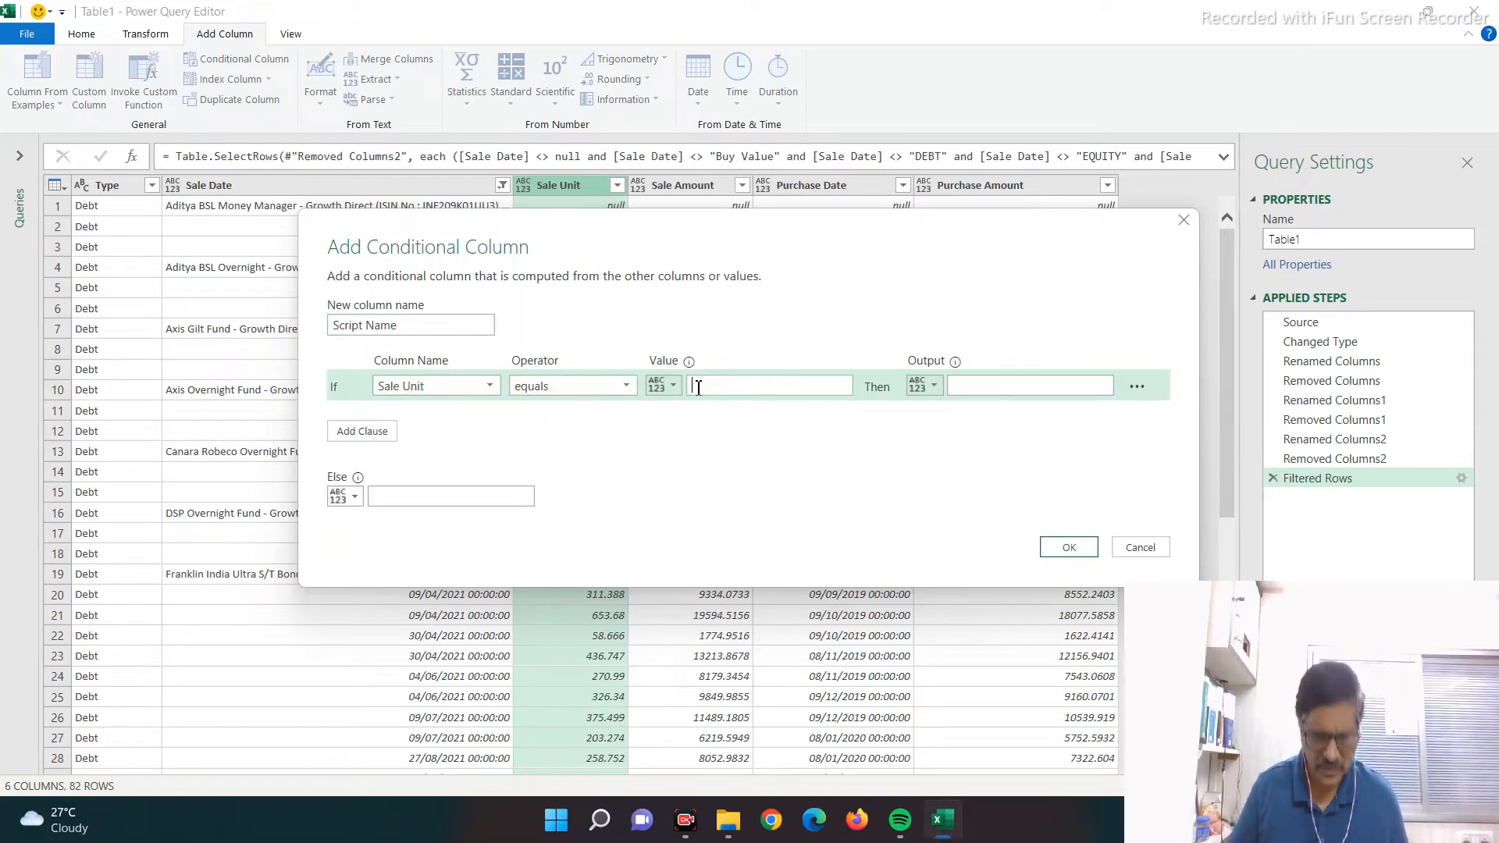
{"action": "type", "text": "ll"}
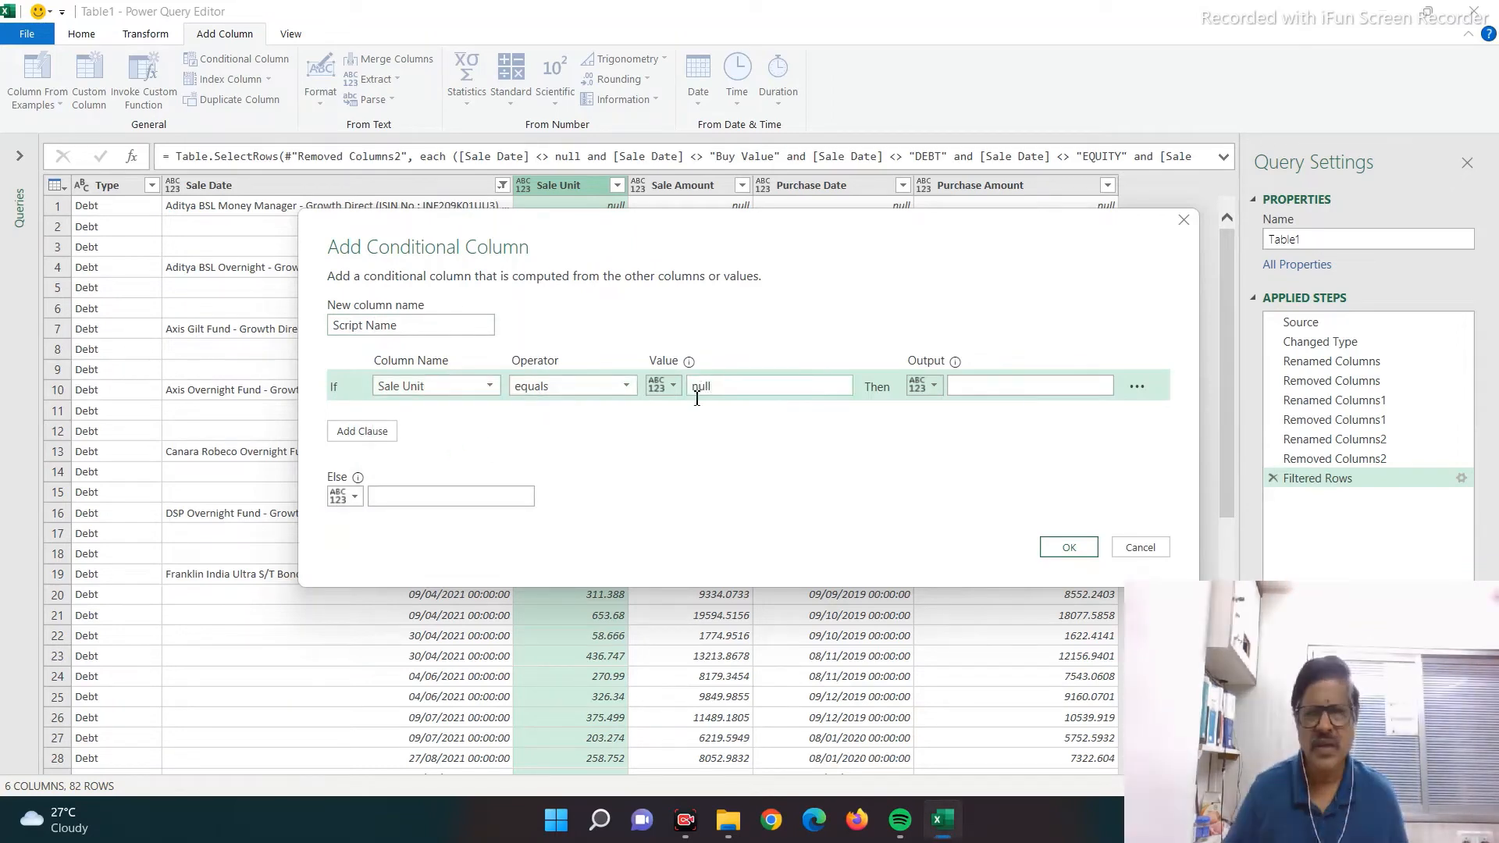
- Return the Sale Date column when the condition is met and null otherwise, and create the conditional column
{"action": "left_click", "coordinate": [933, 387]}
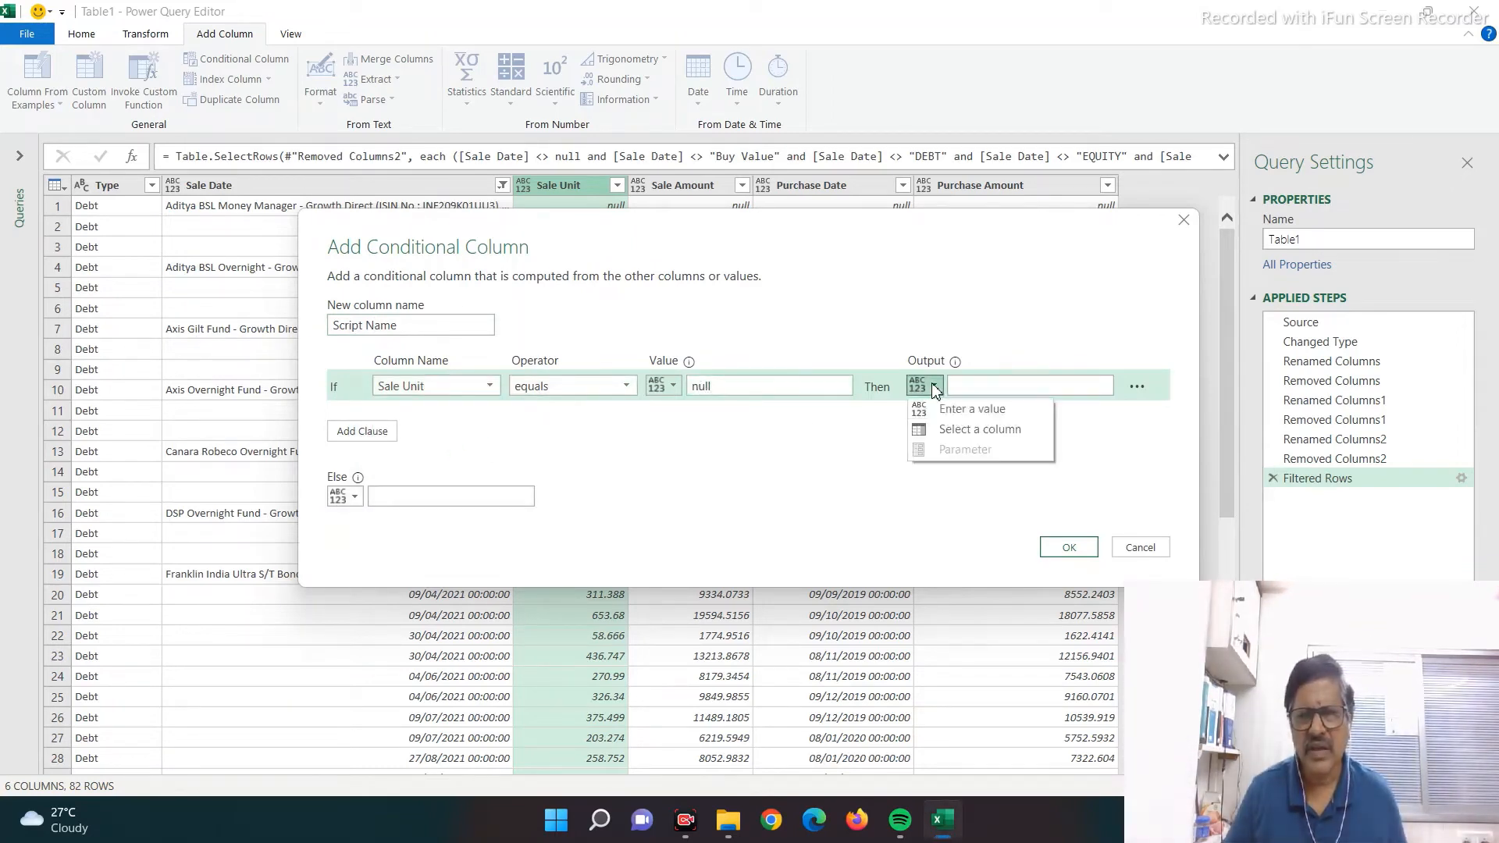
{"action": "left_click", "coordinate": [956, 431]}
{"action": "left_click", "coordinate": [1103, 388]}
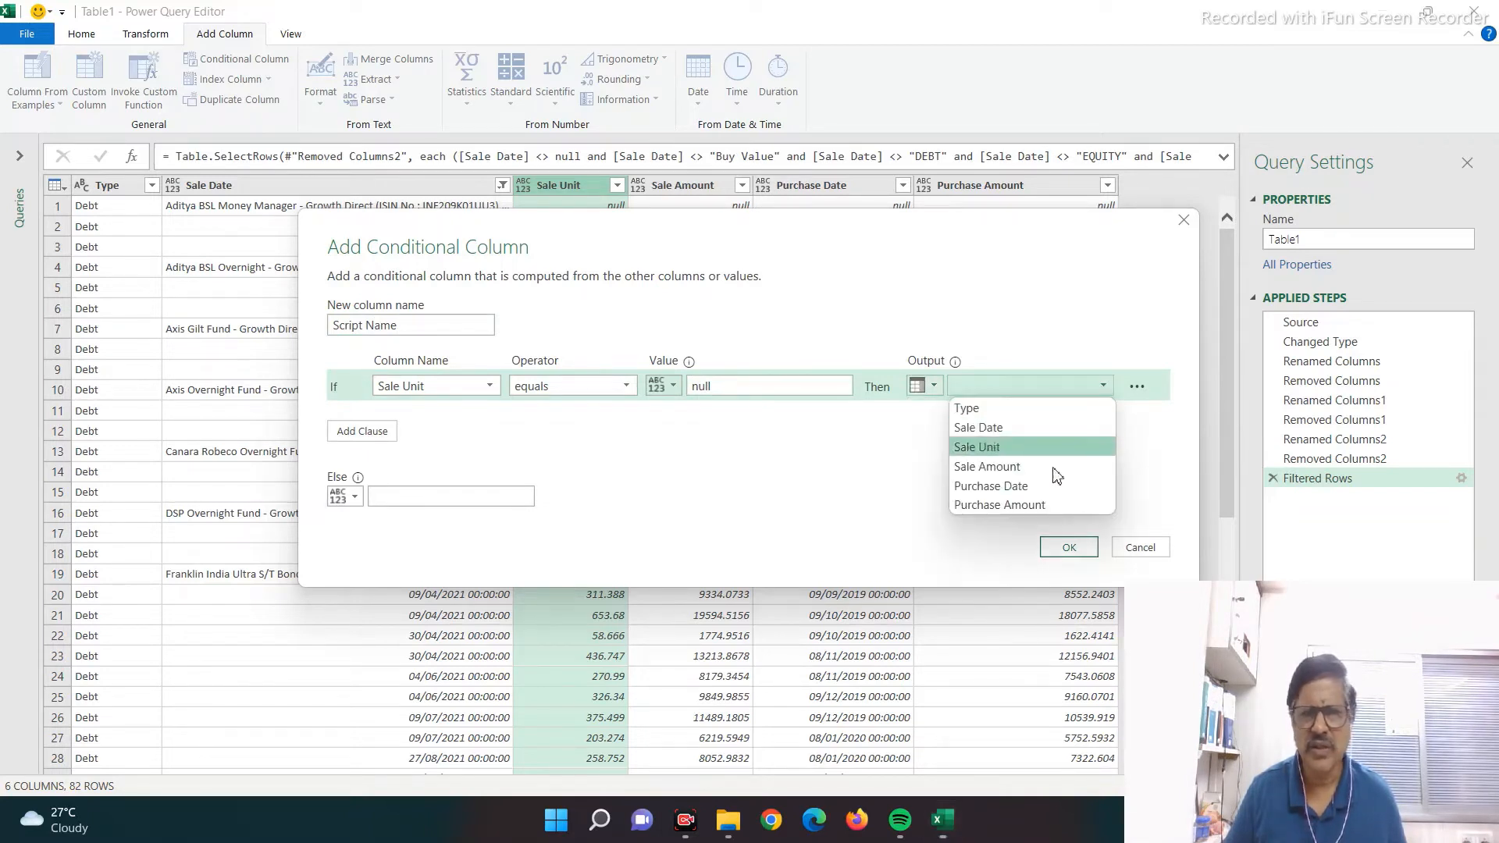
{"action": "left_click", "coordinate": [990, 429]}
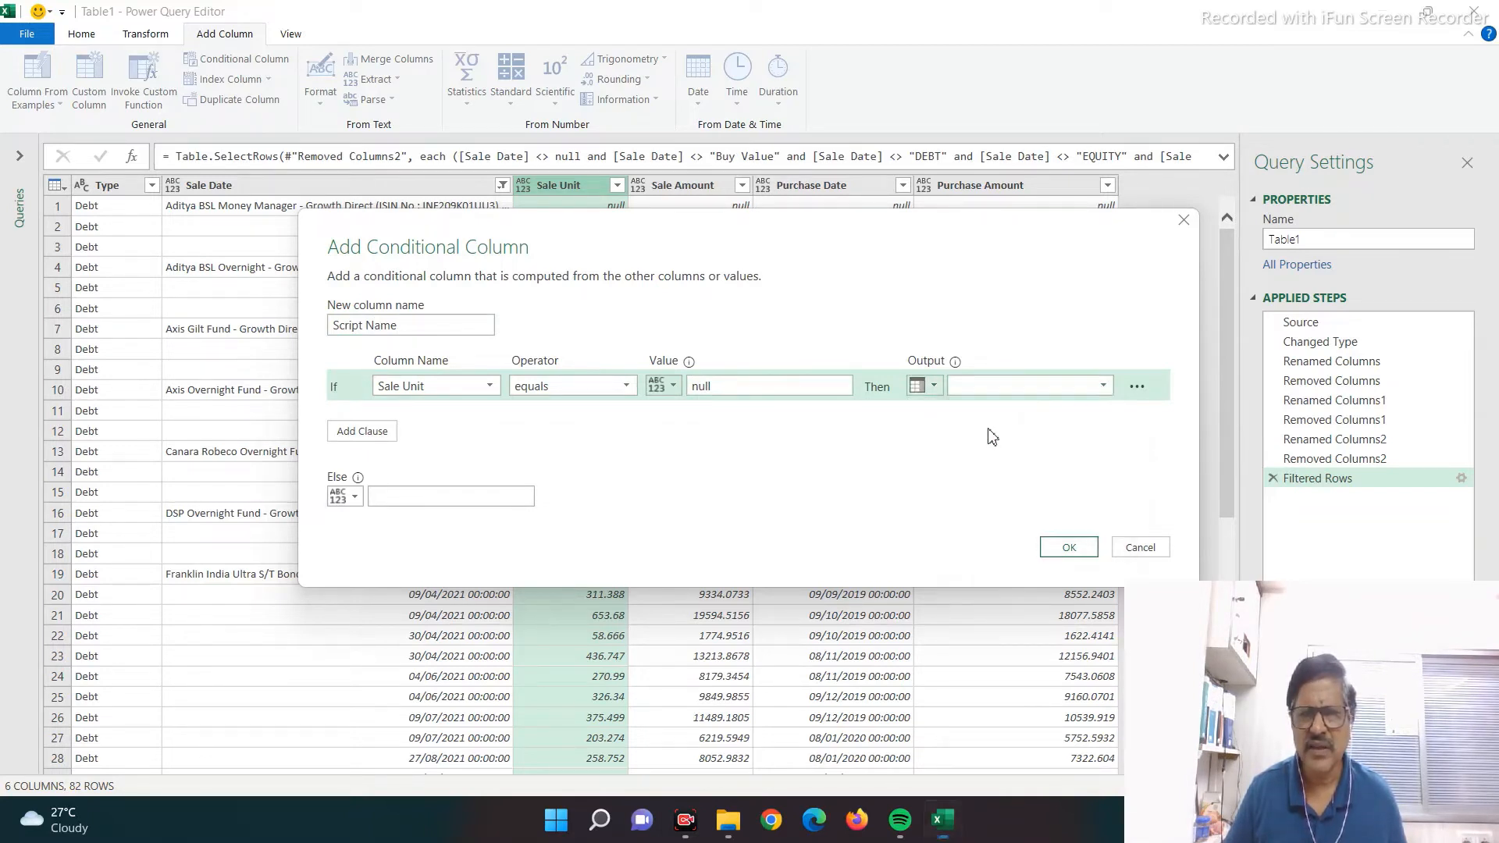
{"action": "left_click", "coordinate": [411, 500]}
{"action": "type", "text": "nu"}
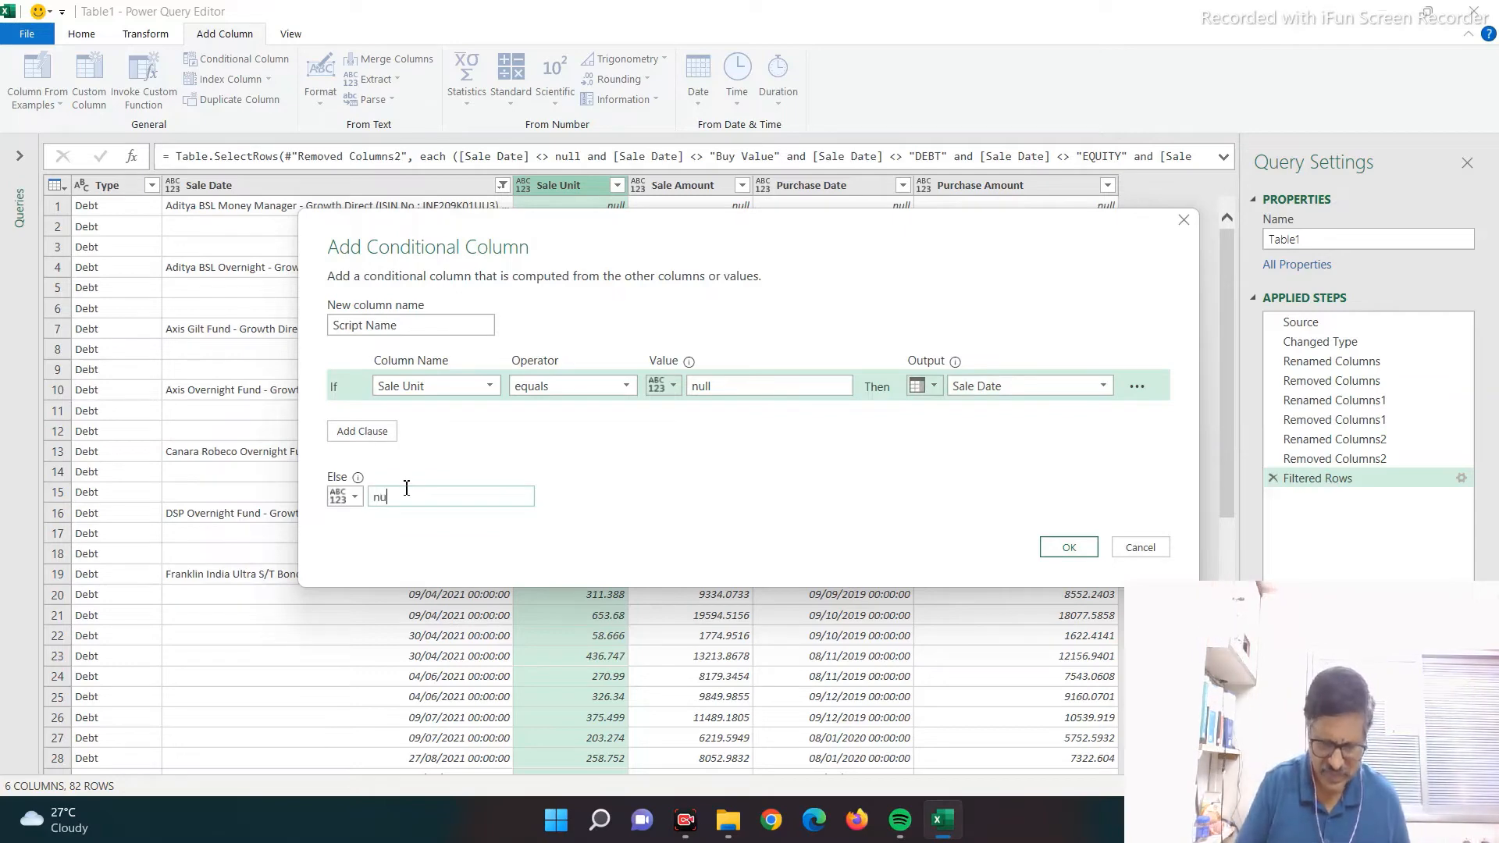
{"action": "type", "text": "ll"}
{"action": "left_click", "coordinate": [1069, 547]}
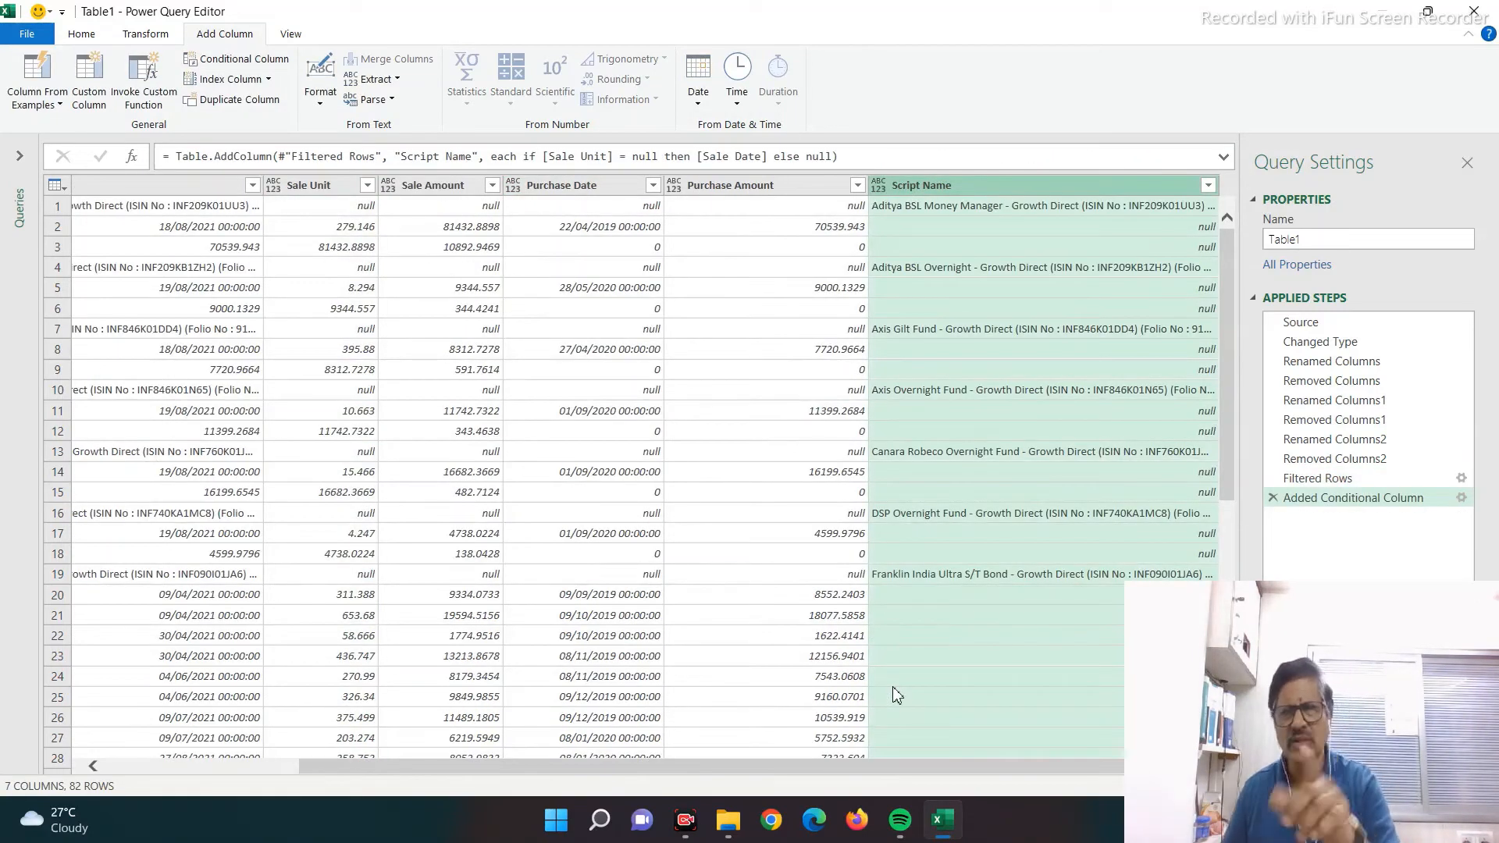
- Fill the Script Name values down into the null cells below them
{"action": "right_click", "coordinate": [962, 187]}
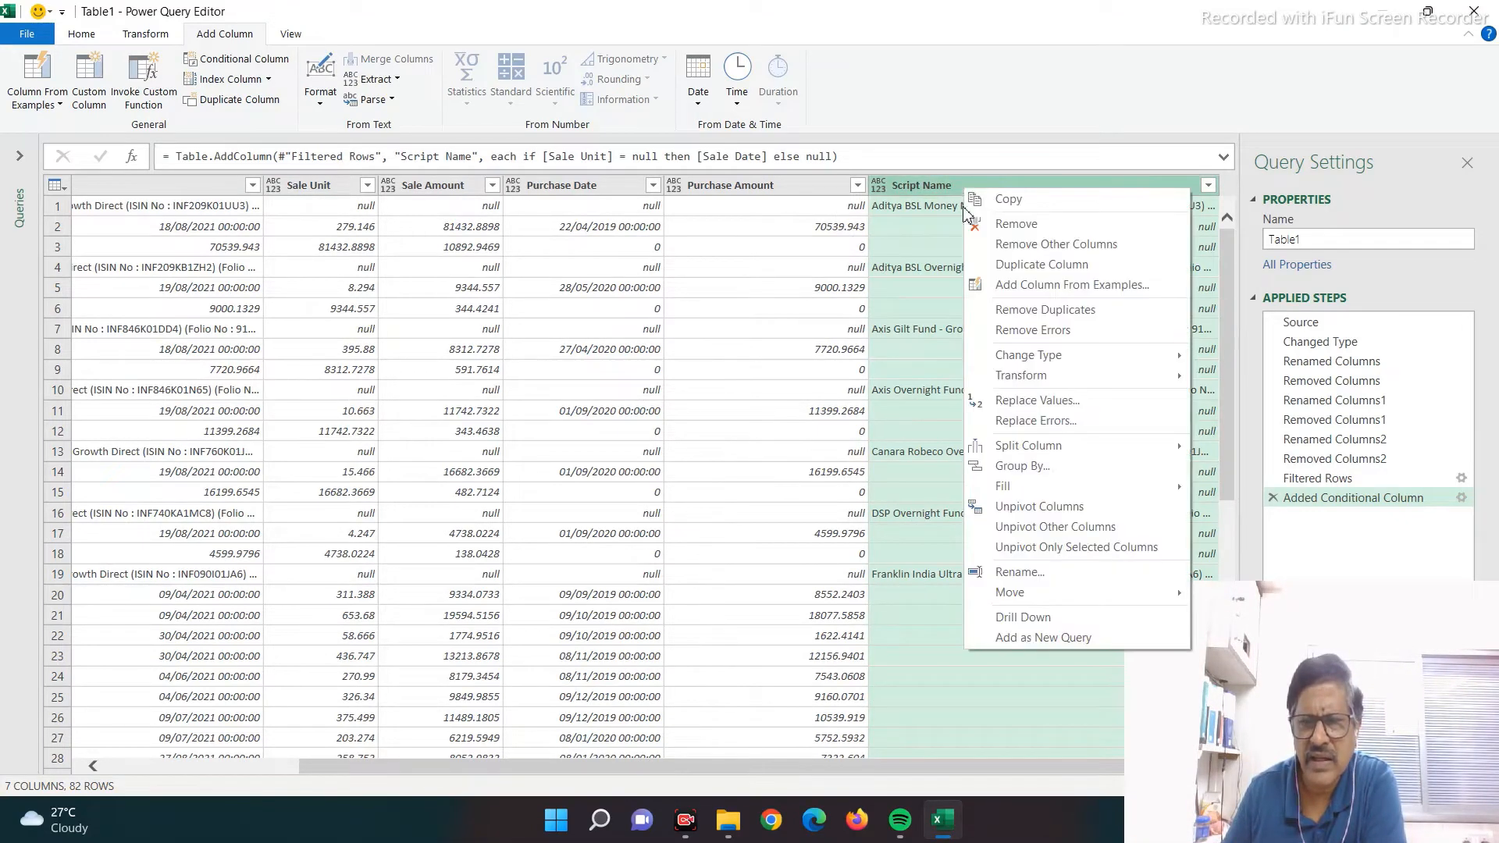
{"action": "mouse_move", "coordinate": [1022, 488]}
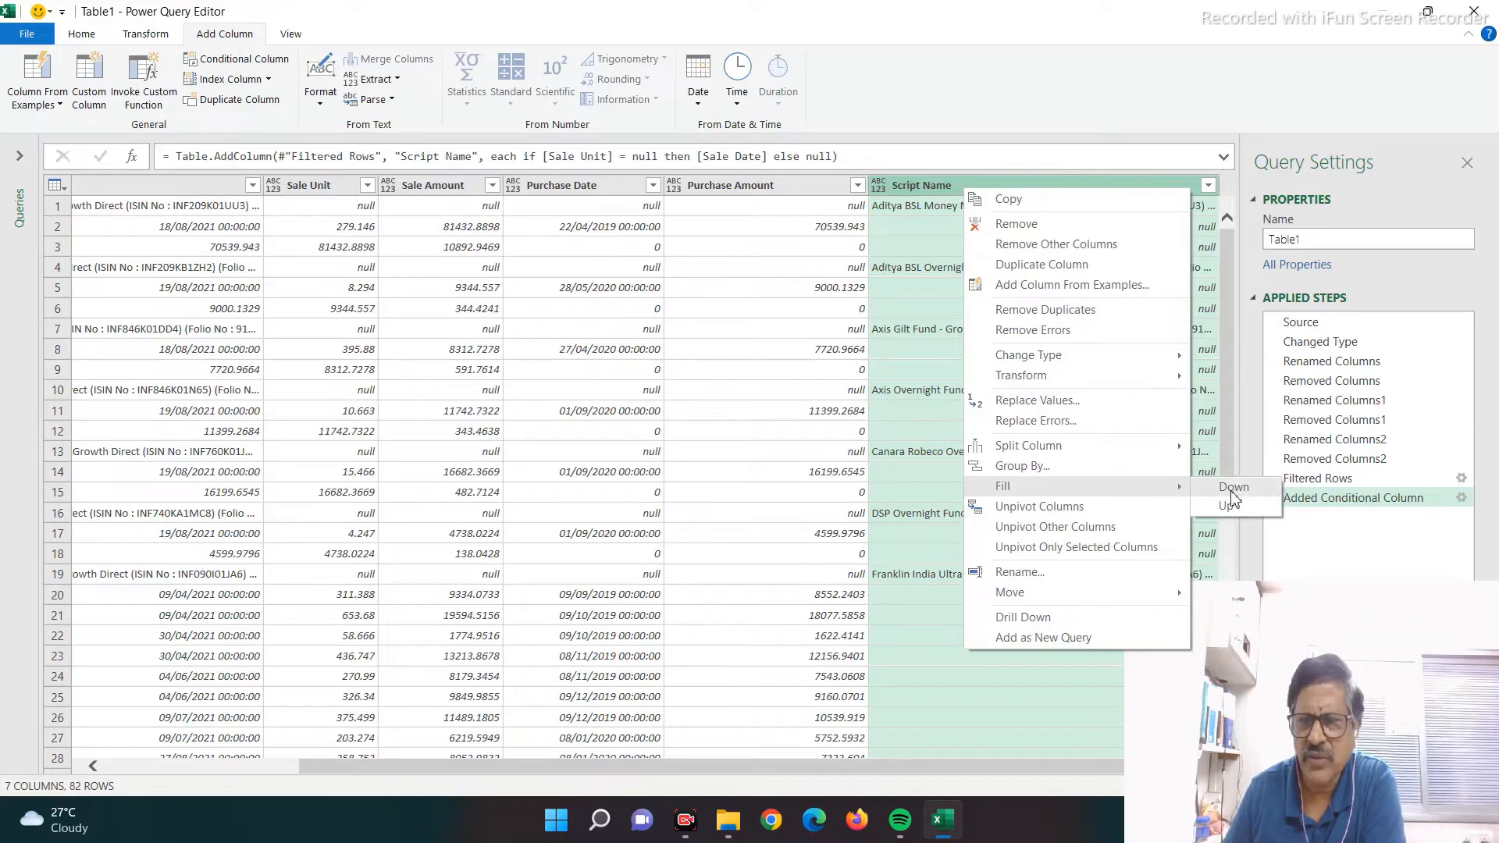
{"action": "left_click", "coordinate": [1232, 488]}
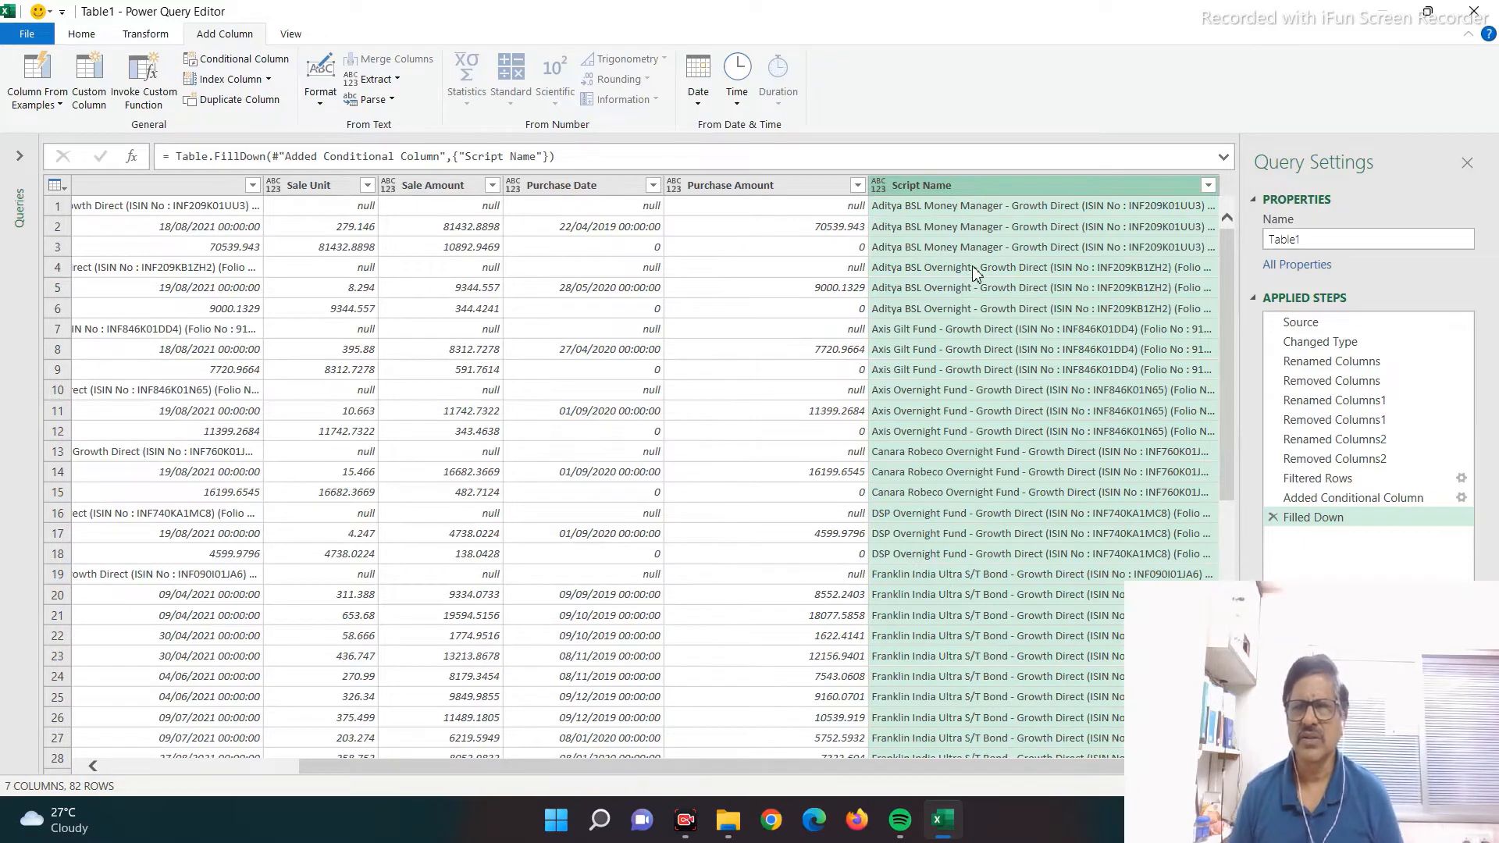
- Split the Script Name column by the custom delimiter "(" at the left-most occurrence
{"action": "right_click", "coordinate": [1006, 191]}
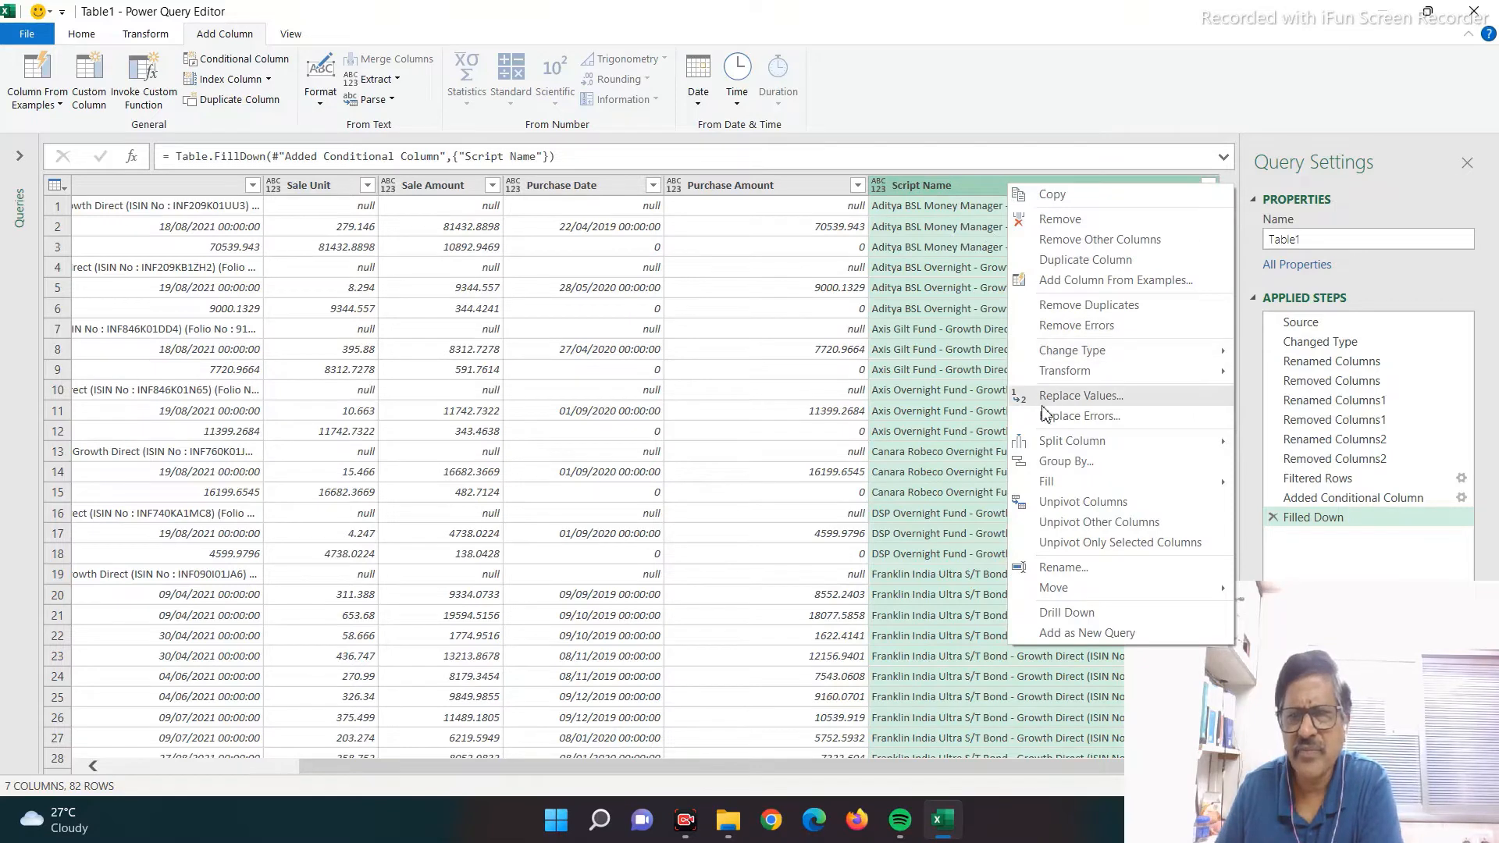
{"action": "mouse_move", "coordinate": [1060, 449]}
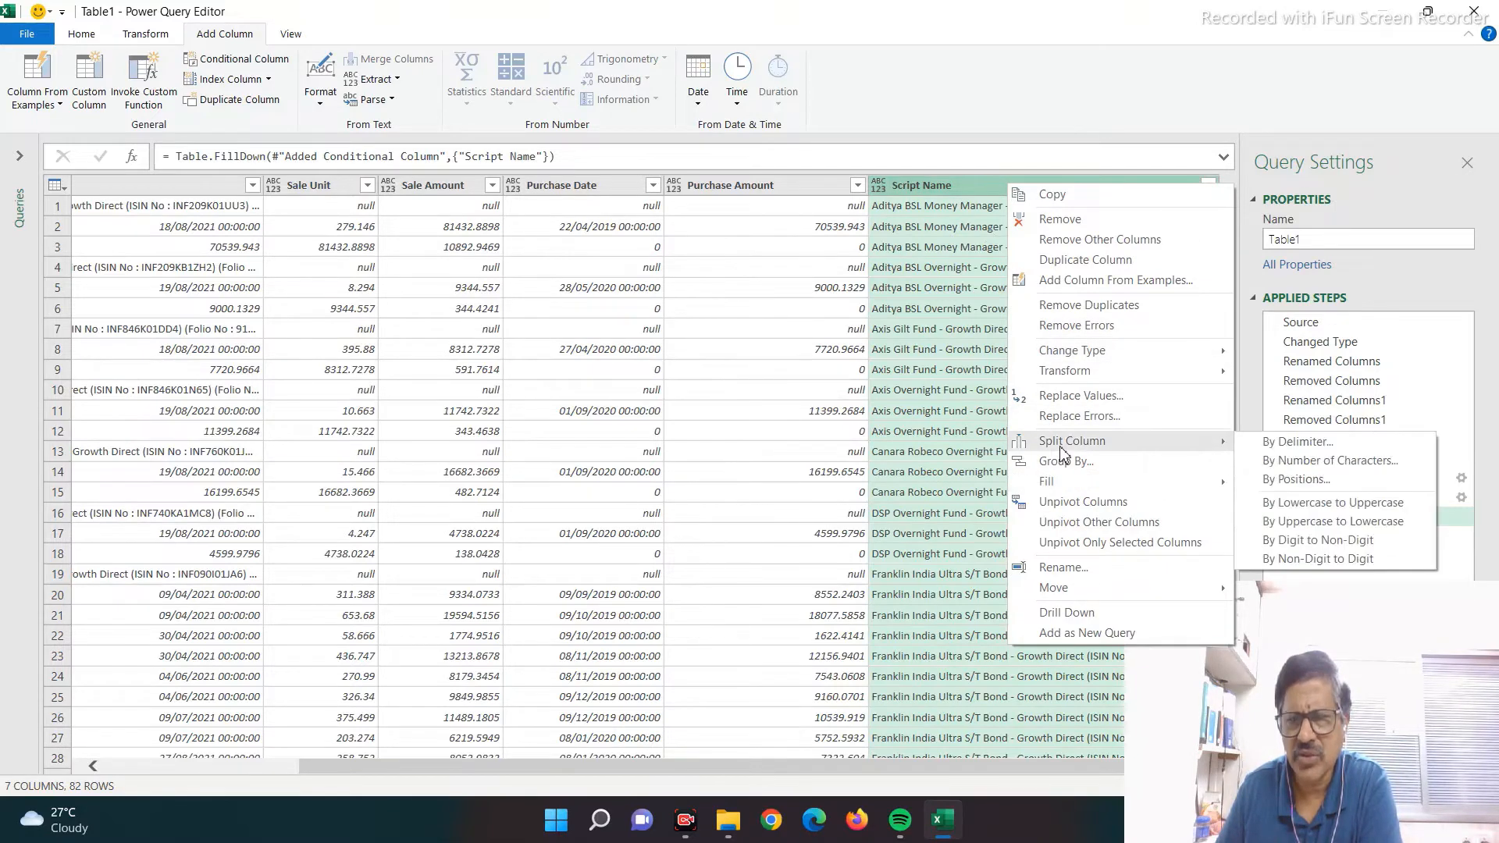
{"action": "left_click", "coordinate": [1296, 445]}
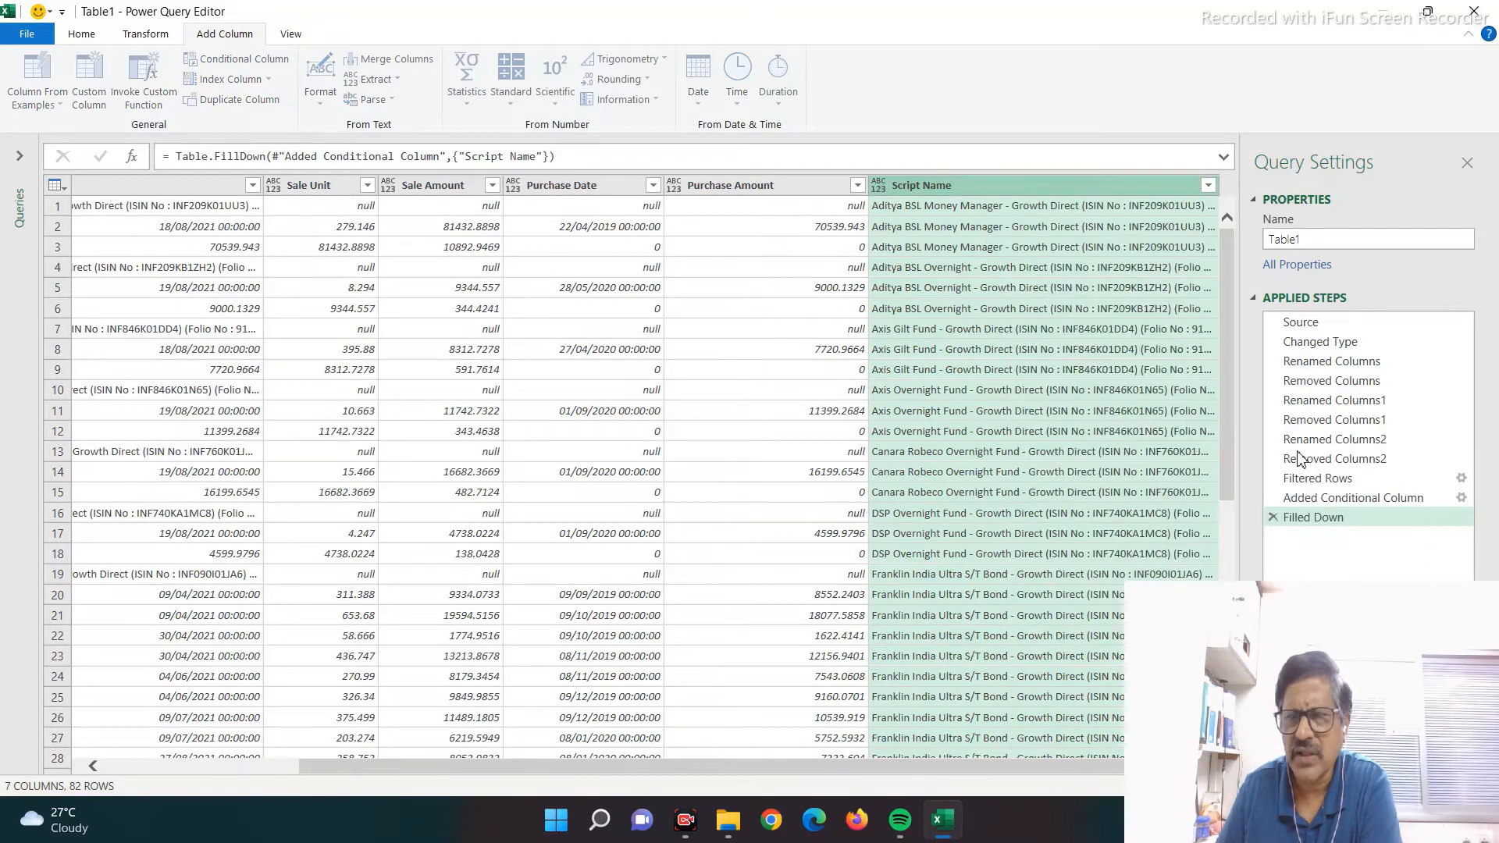
{"action": "left_click_drag", "start_coordinate": [687, 181], "coordinate": [427, 185]}
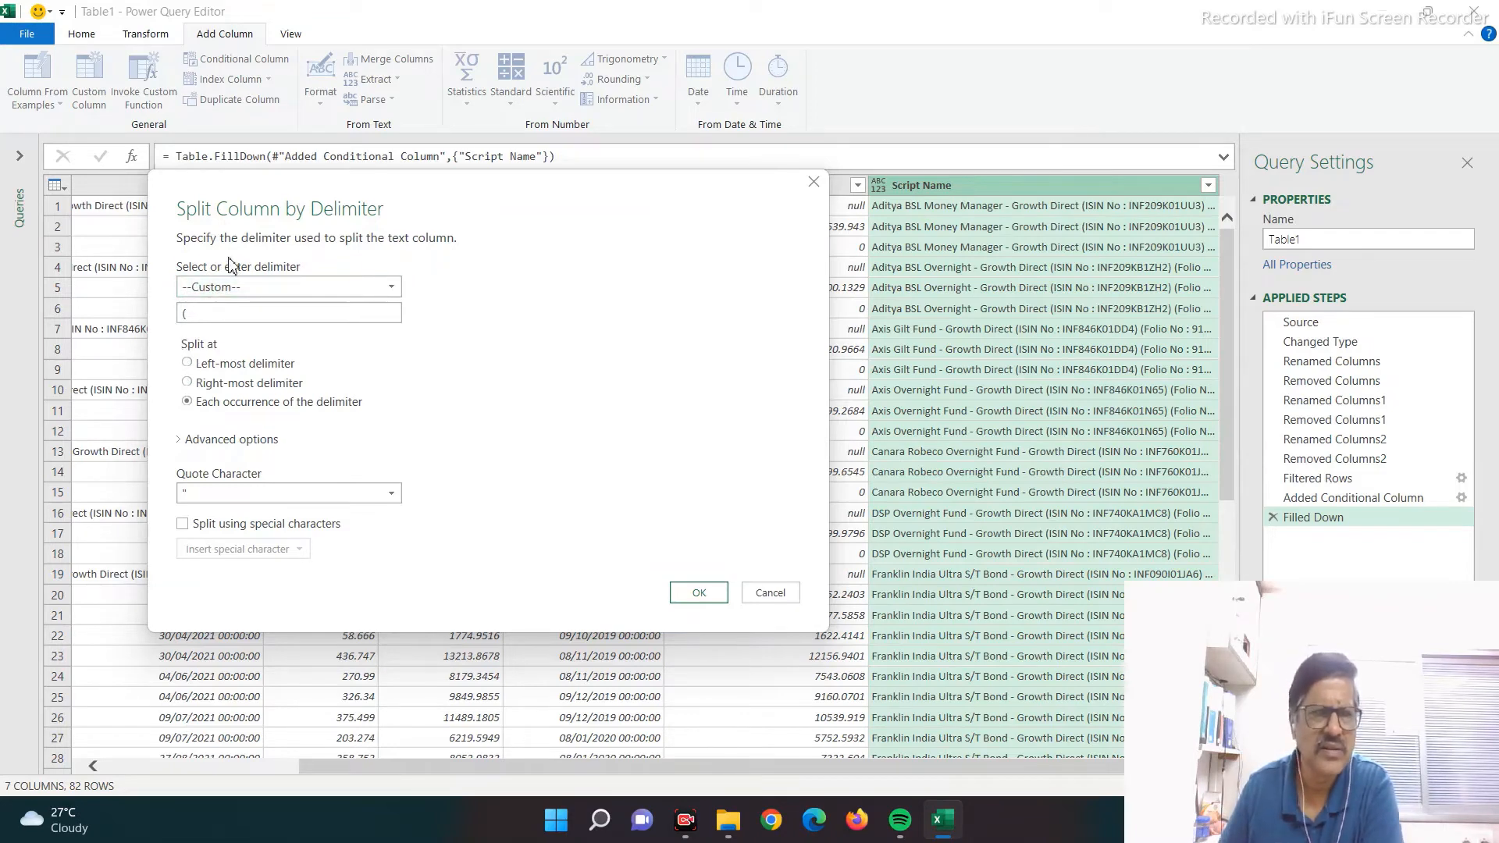
{"action": "left_click", "coordinate": [188, 364]}
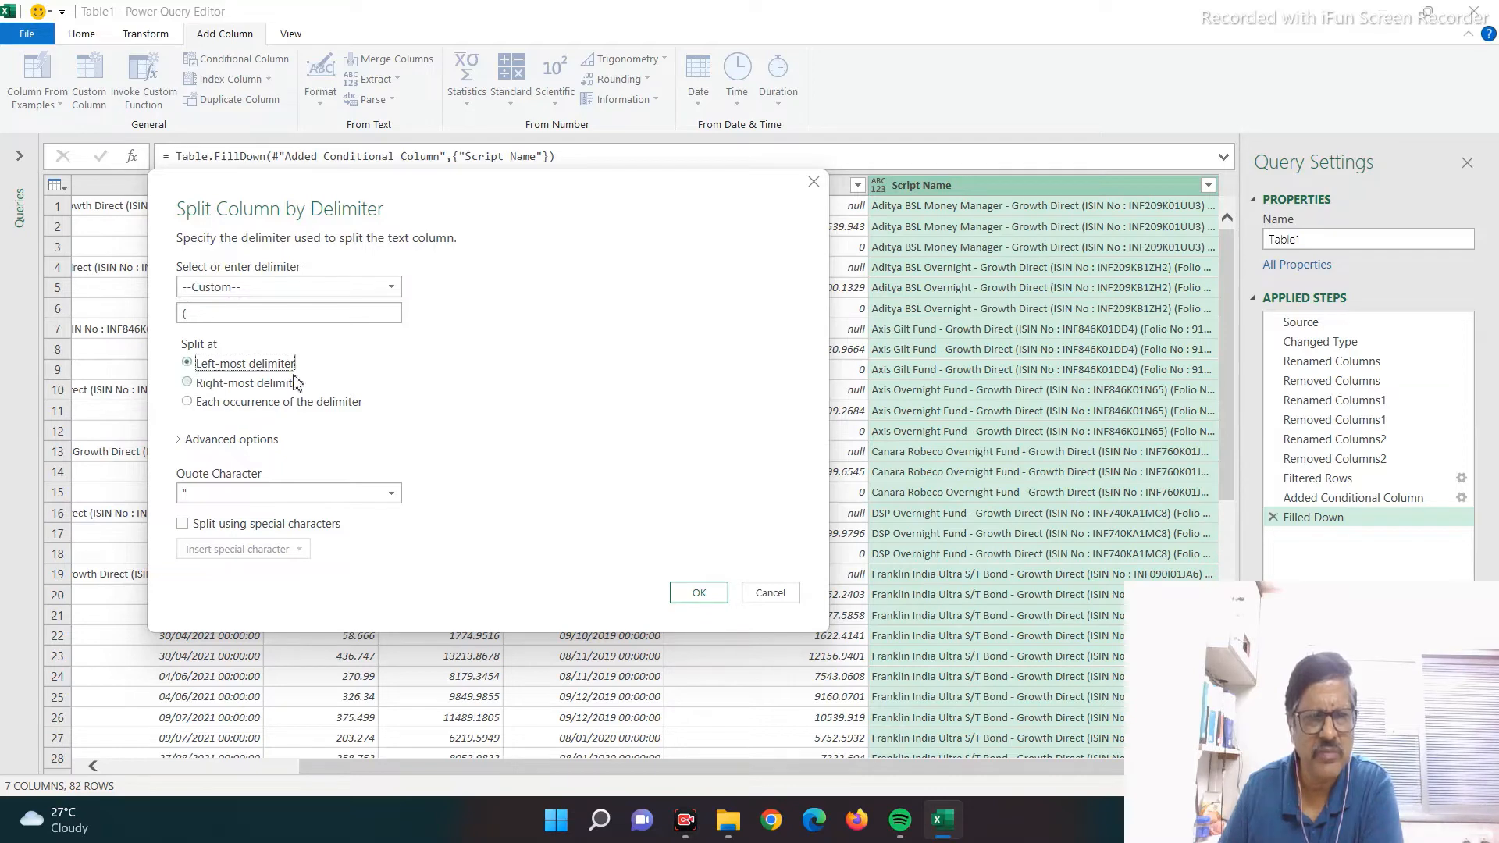
{"action": "left_click", "coordinate": [695, 594]}
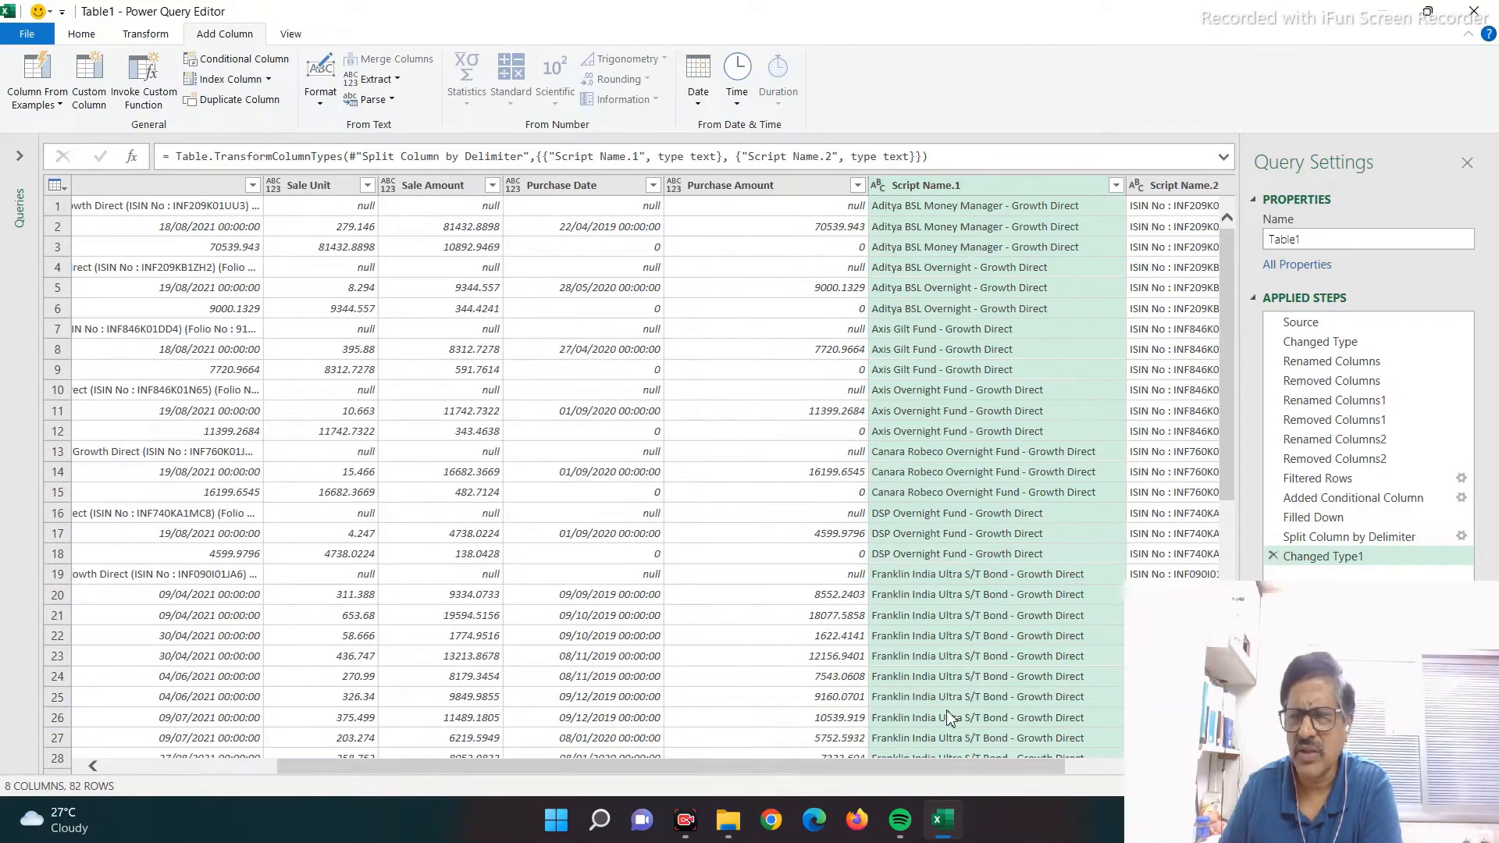
- Rename the Script Name.1 column to Script Name
{"action": "double_click", "coordinate": [925, 185]}
{"action": "key", "text": "End"}
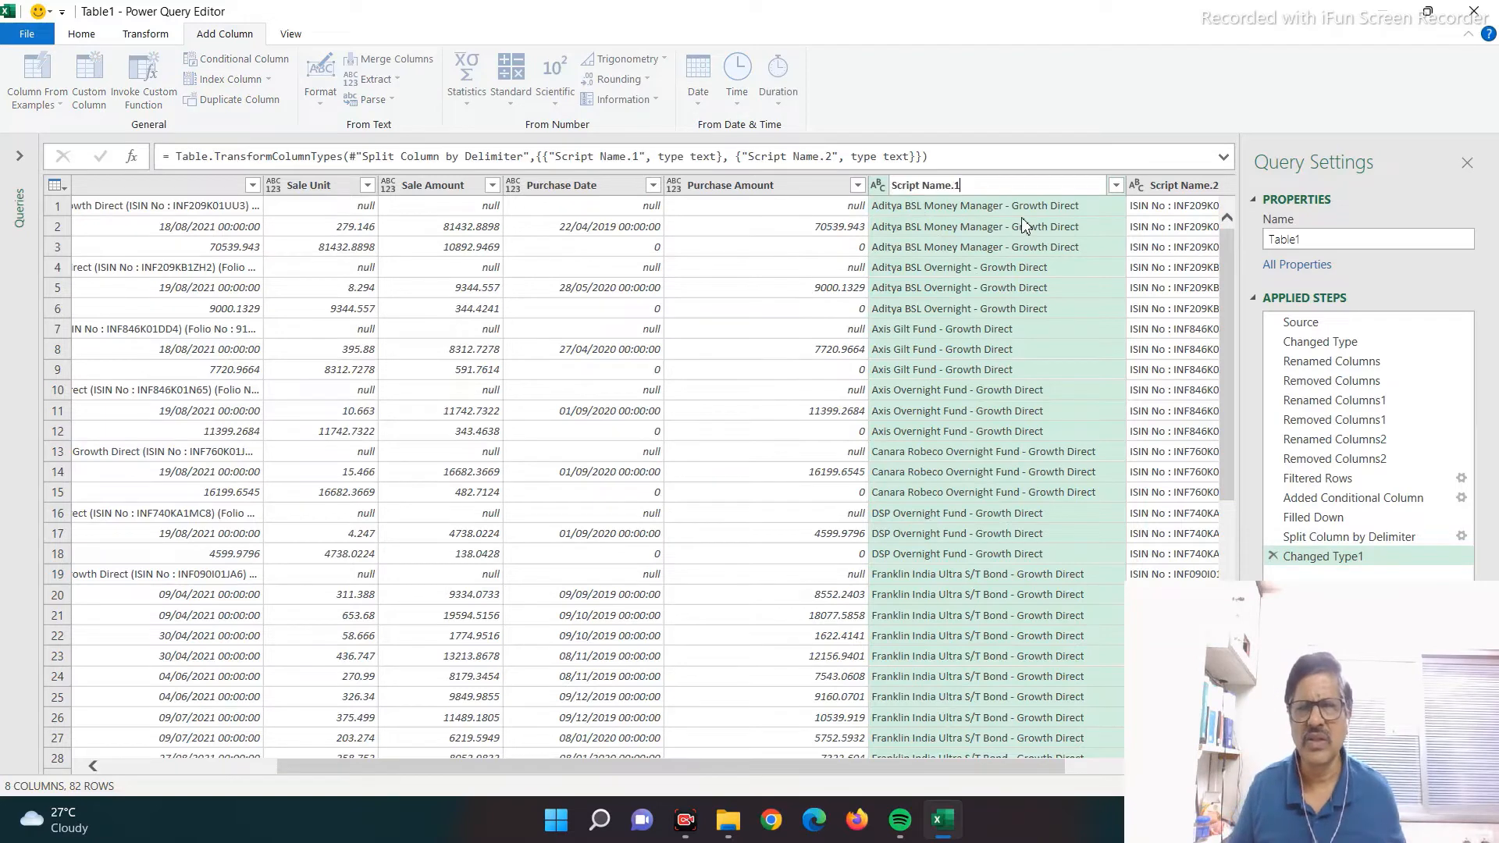
{"action": "key", "text": "BackSpace"}
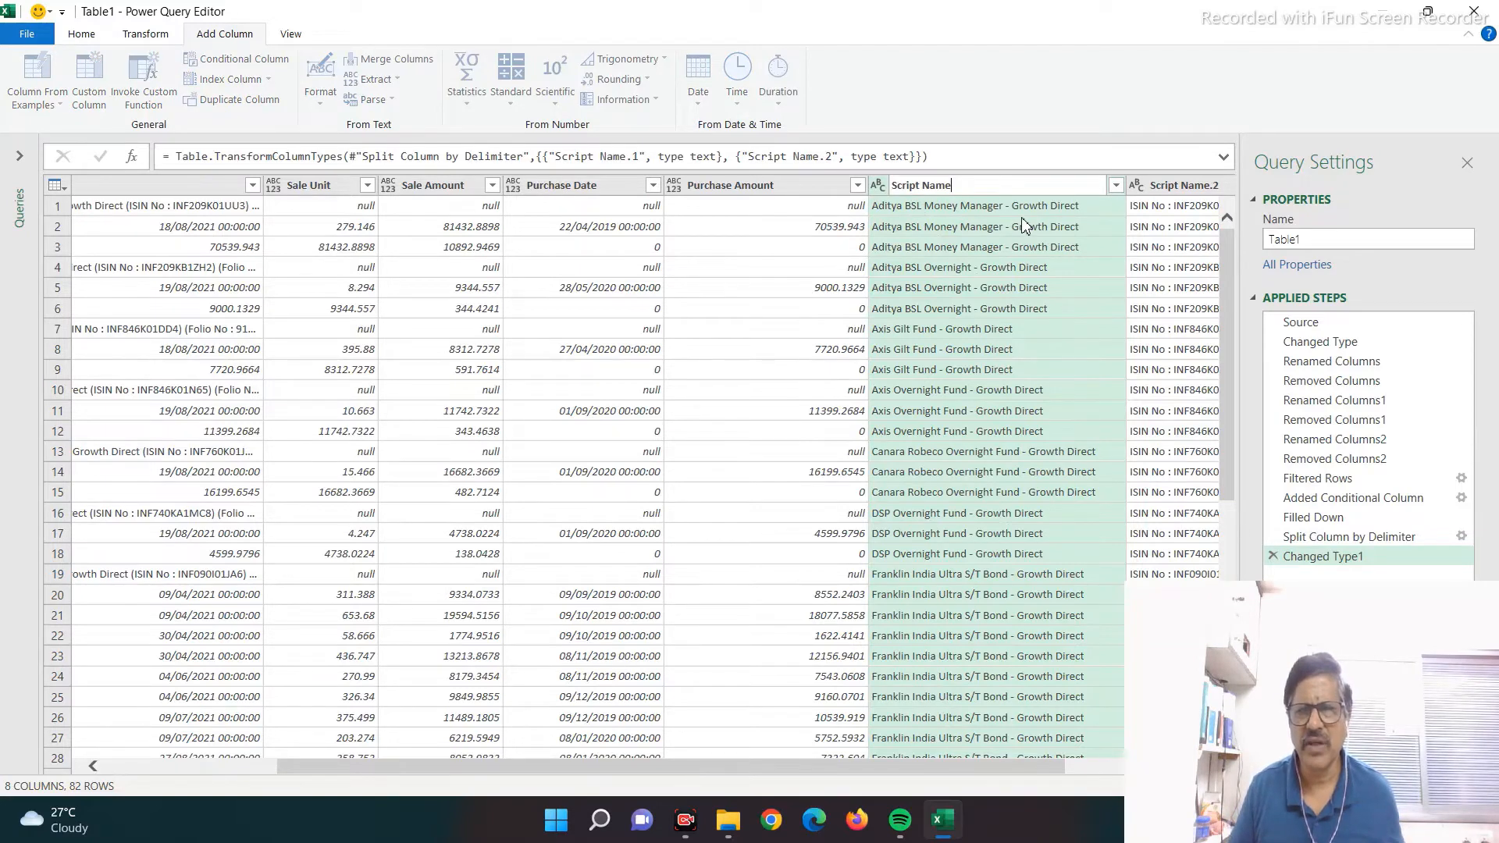
{"action": "key", "text": "Return"}
- Split the Script Name.2 column by the custom delimiter ":" at each occurrence
{"action": "key", "text": "Right"}
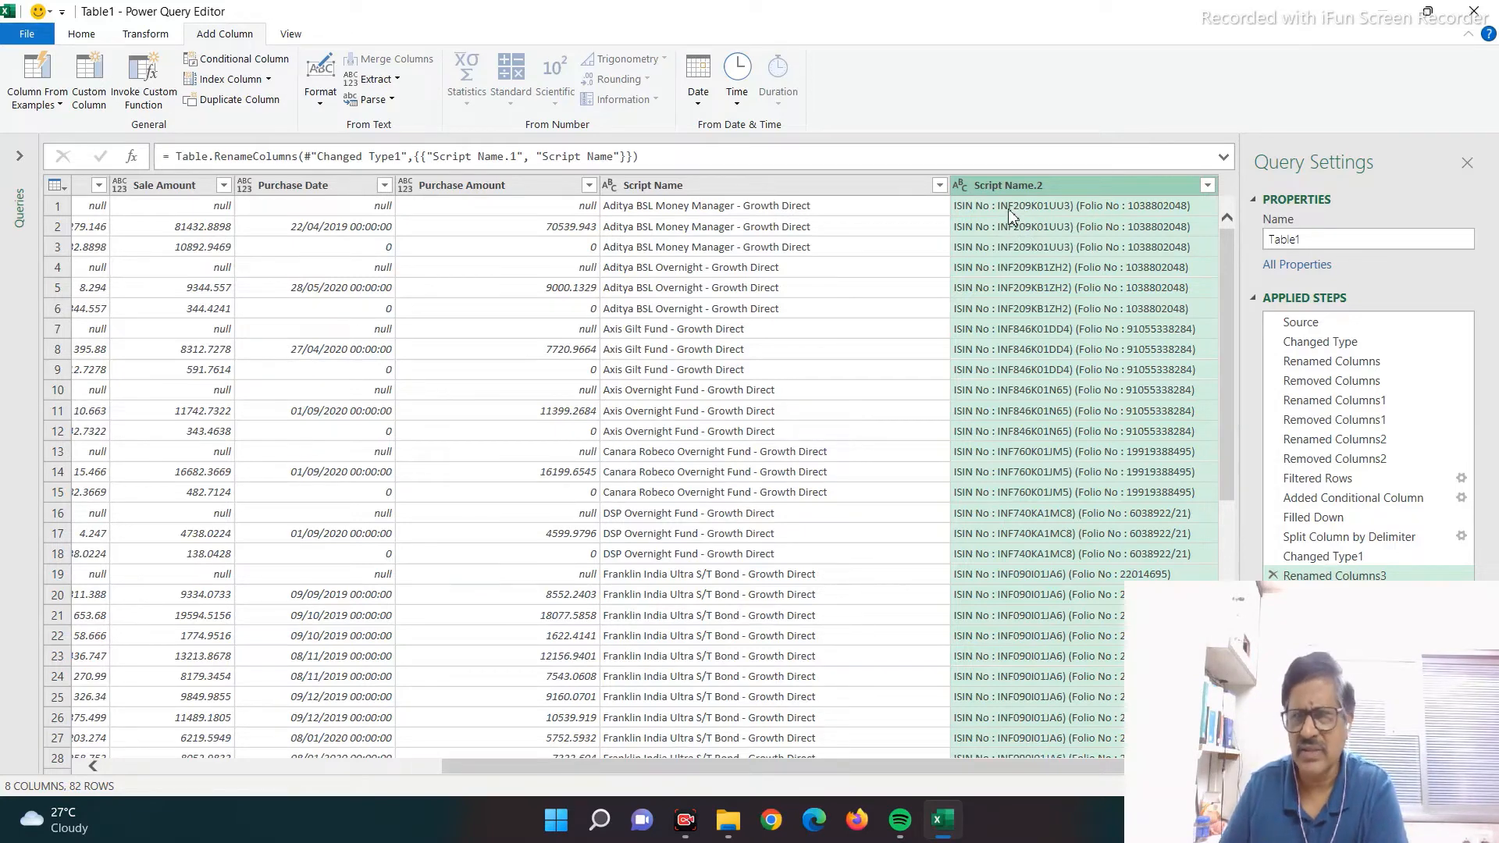
{"action": "right_click", "coordinate": [1011, 187]}
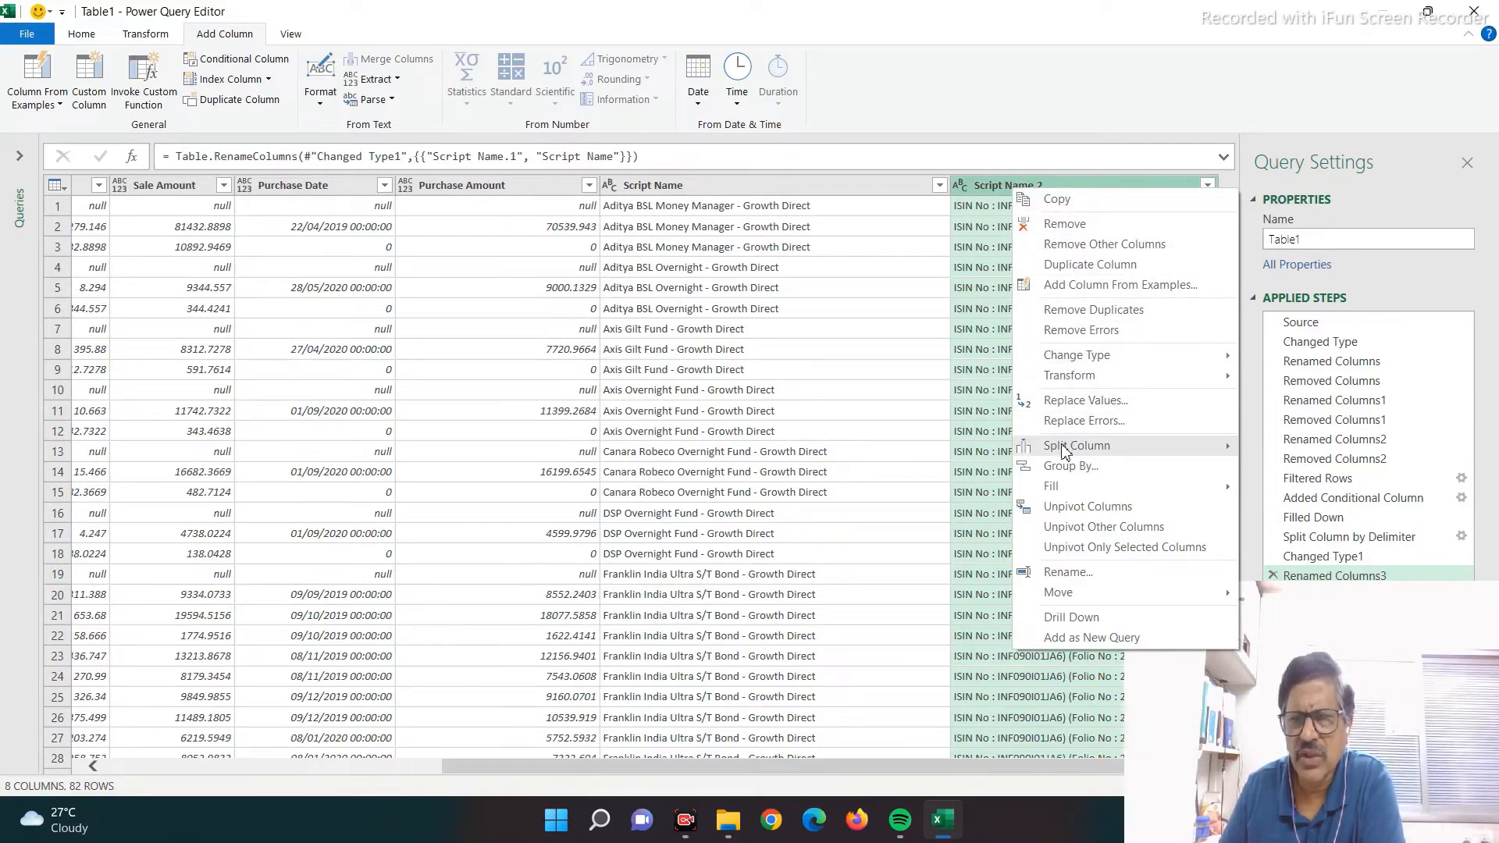
{"action": "mouse_move", "coordinate": [1065, 453]}
{"action": "left_click", "coordinate": [1322, 448]}
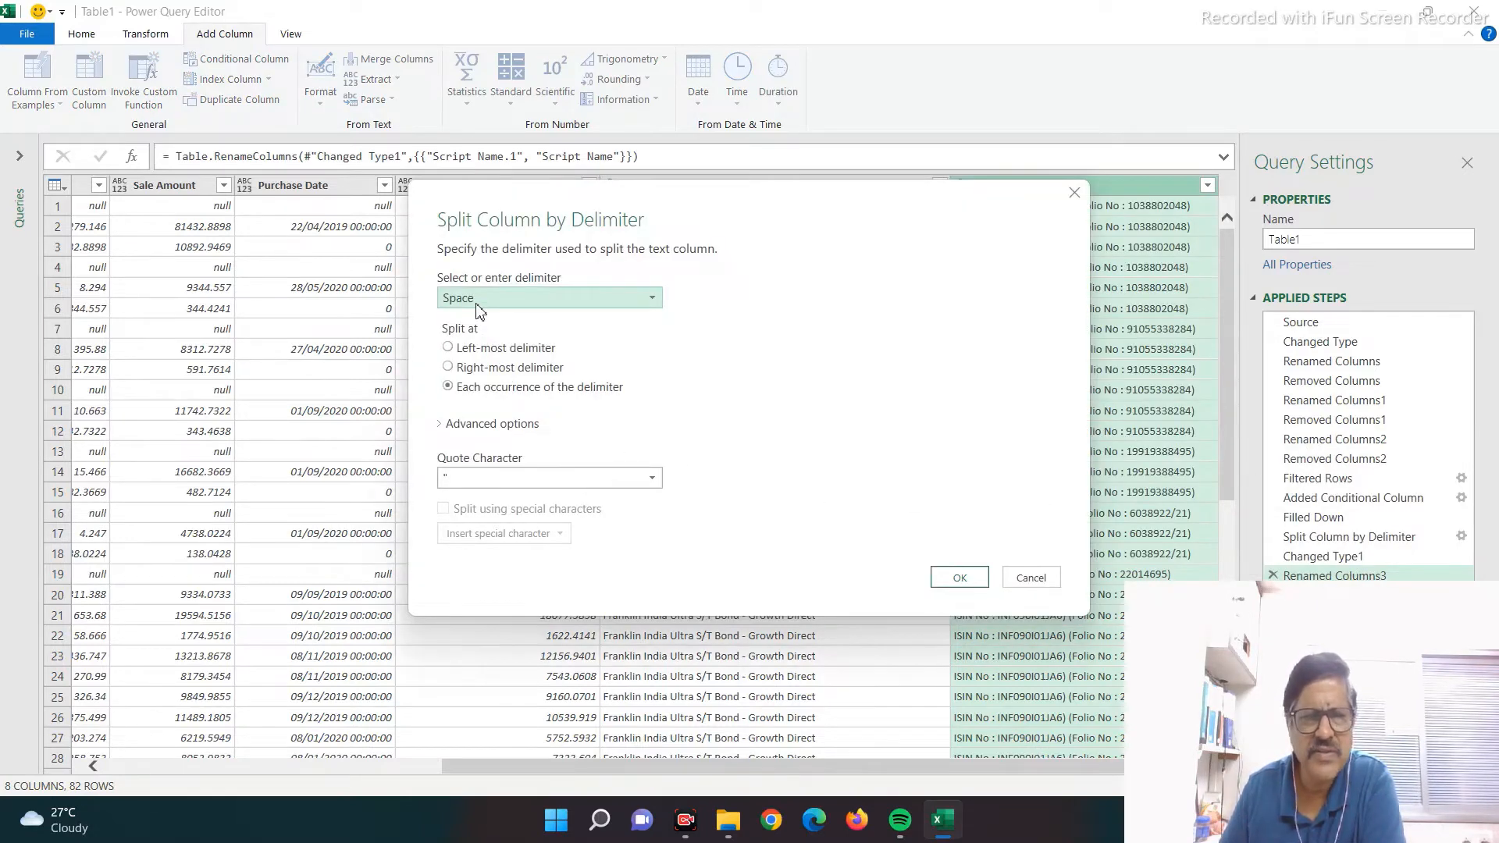
{"action": "left_click", "coordinate": [478, 305]}
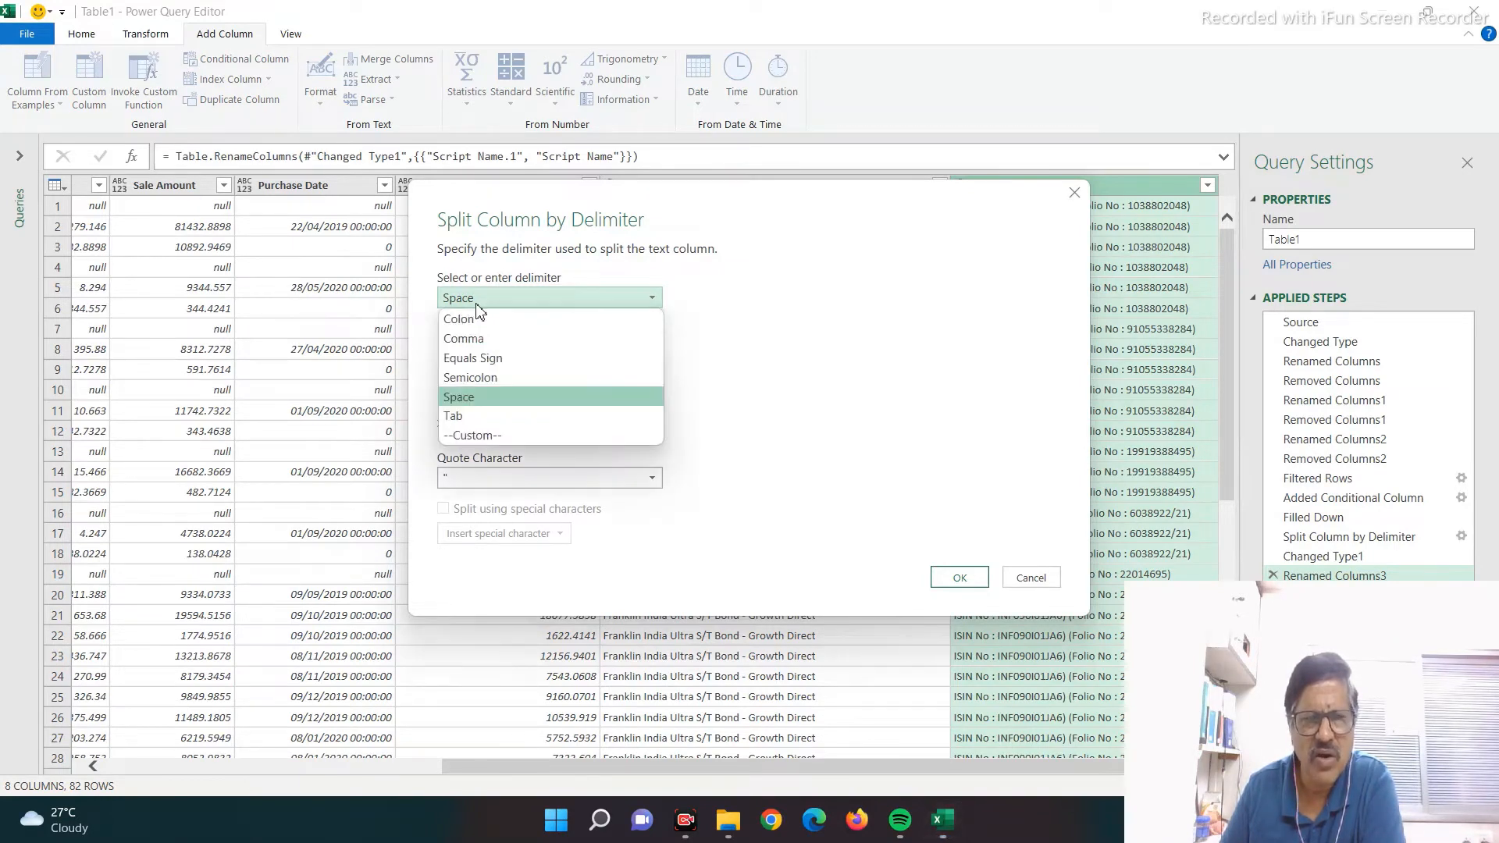
{"action": "left_click", "coordinate": [479, 305]}
{"action": "left_click", "coordinate": [478, 301]}
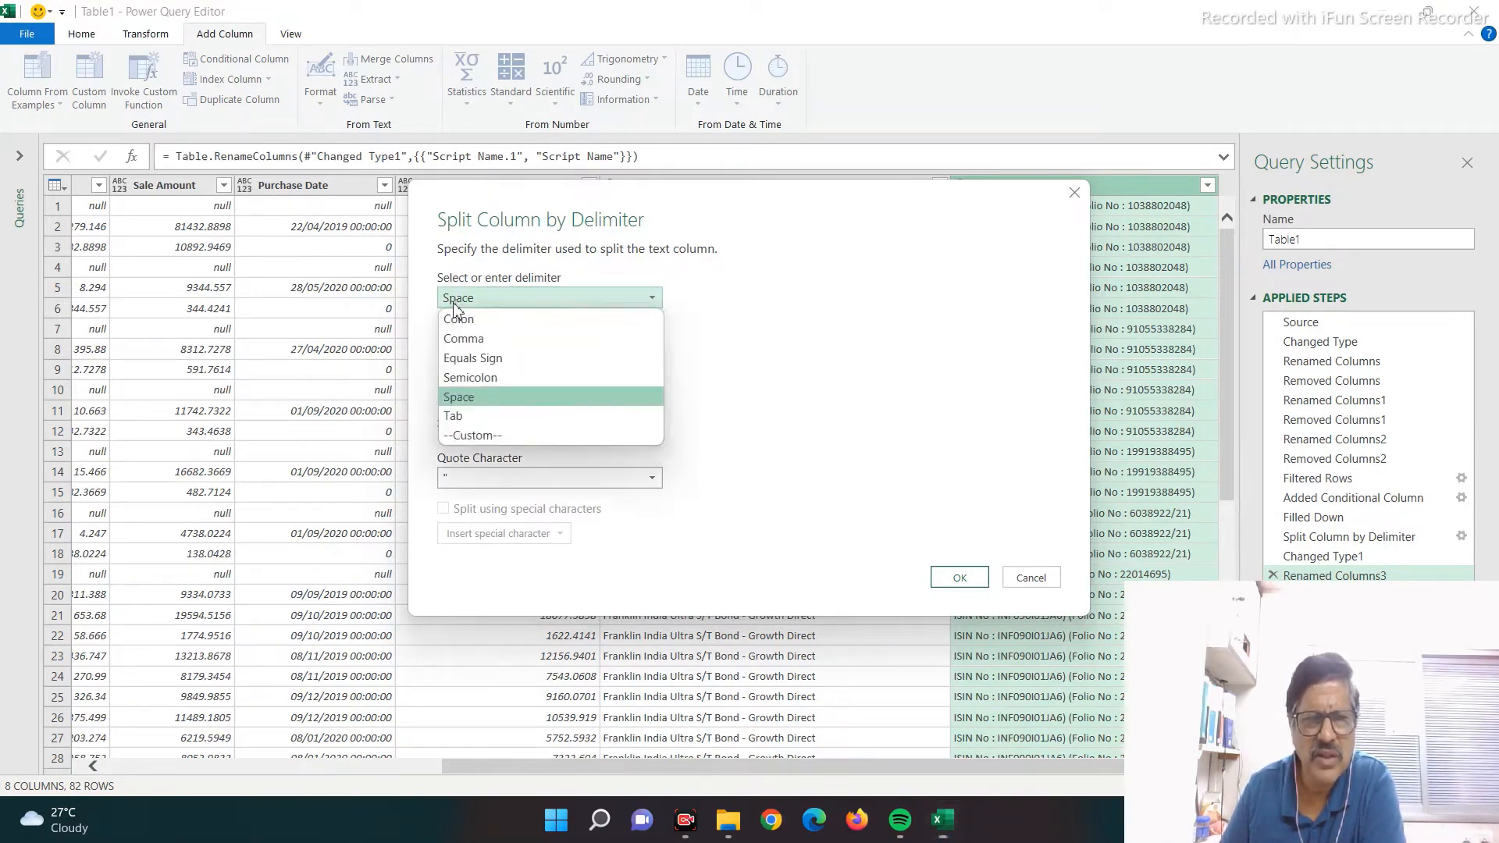
{"action": "left_click", "coordinate": [464, 435]}
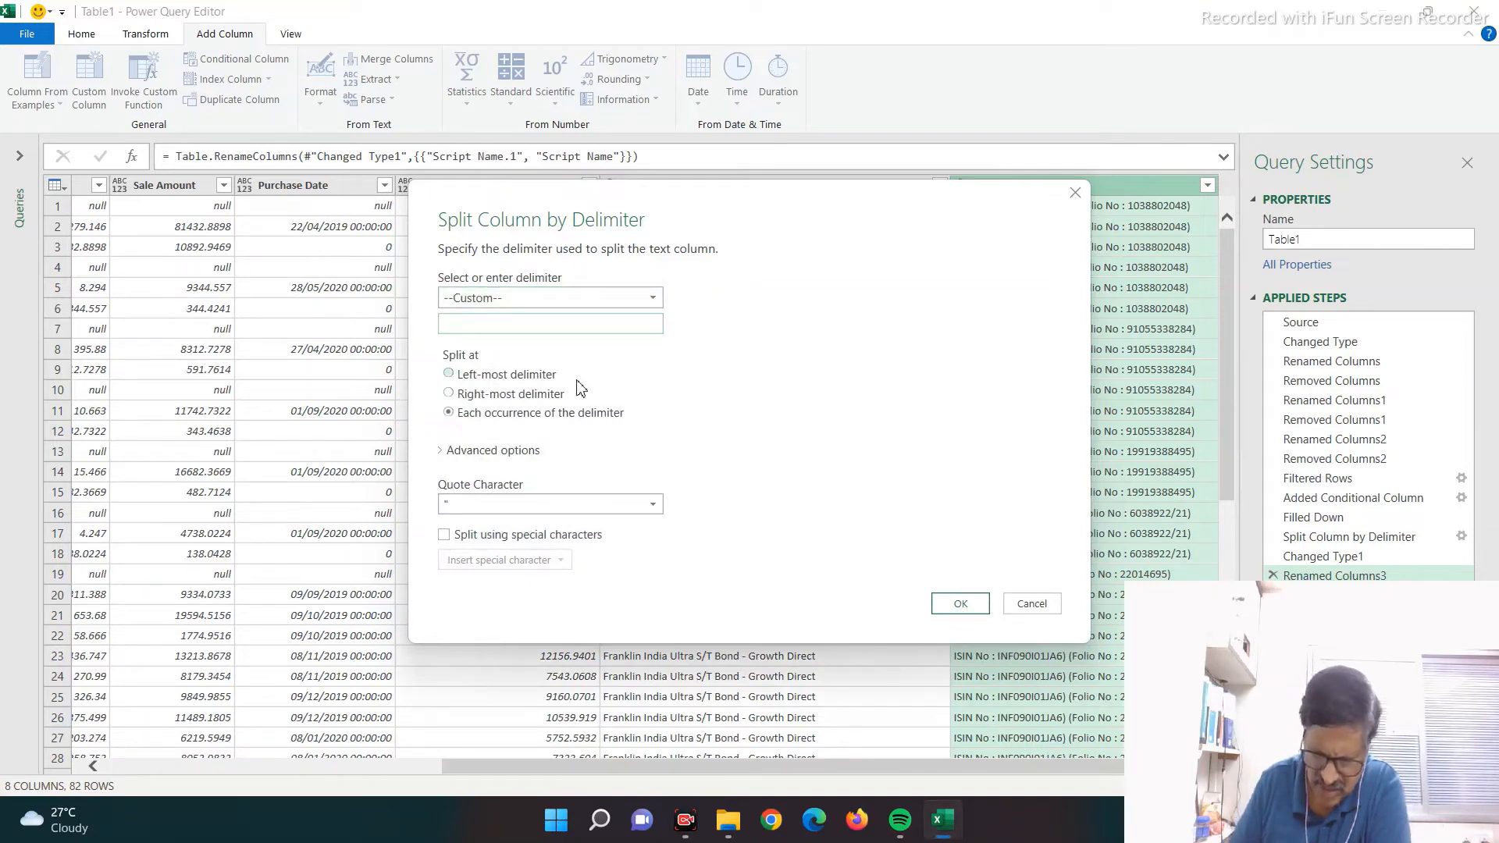
{"action": "type", "text": ":"}
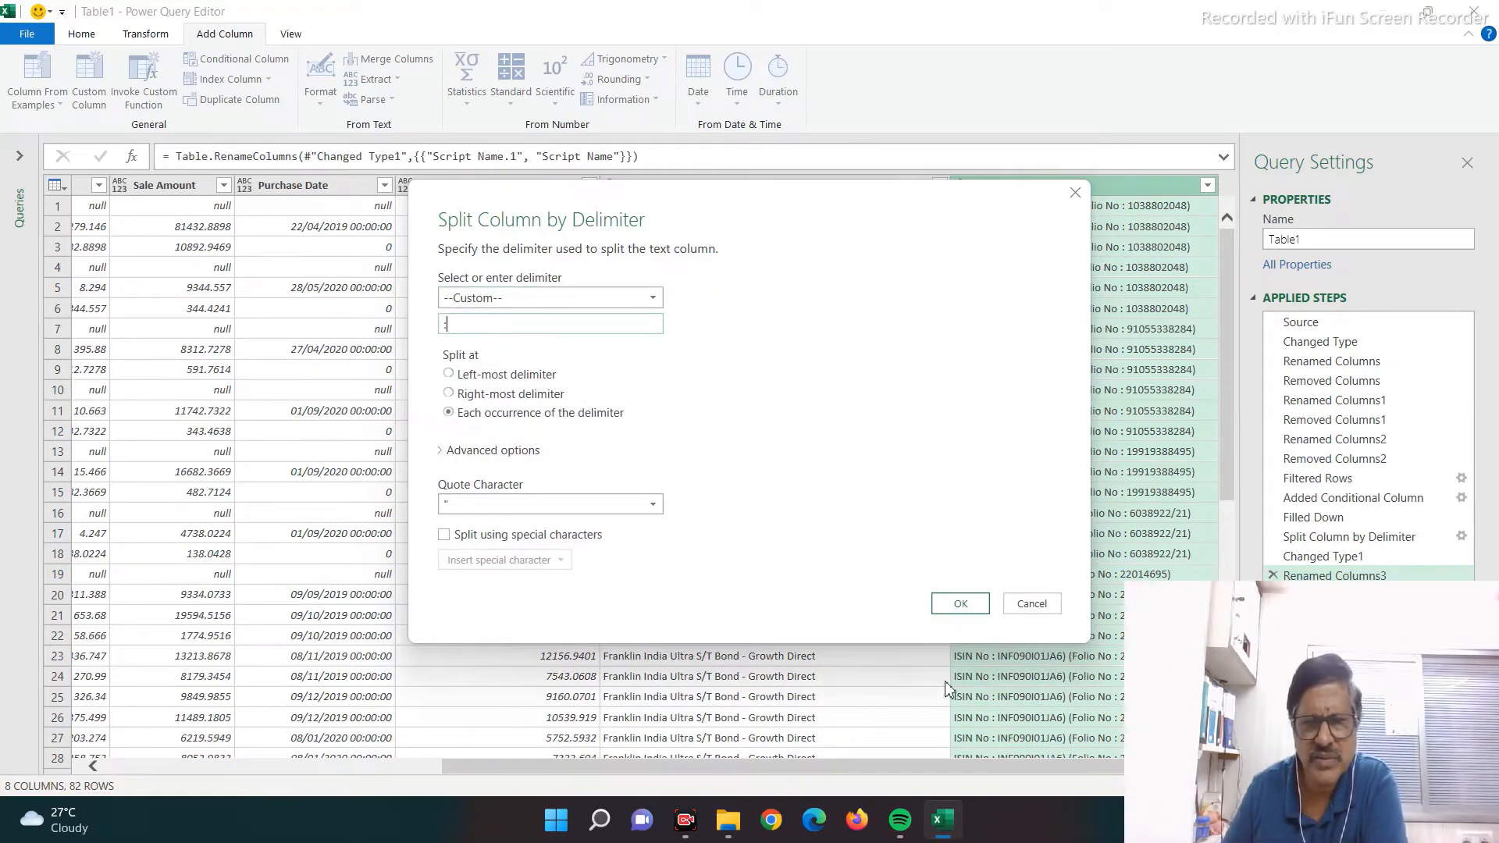
{"action": "left_click", "coordinate": [960, 604]}
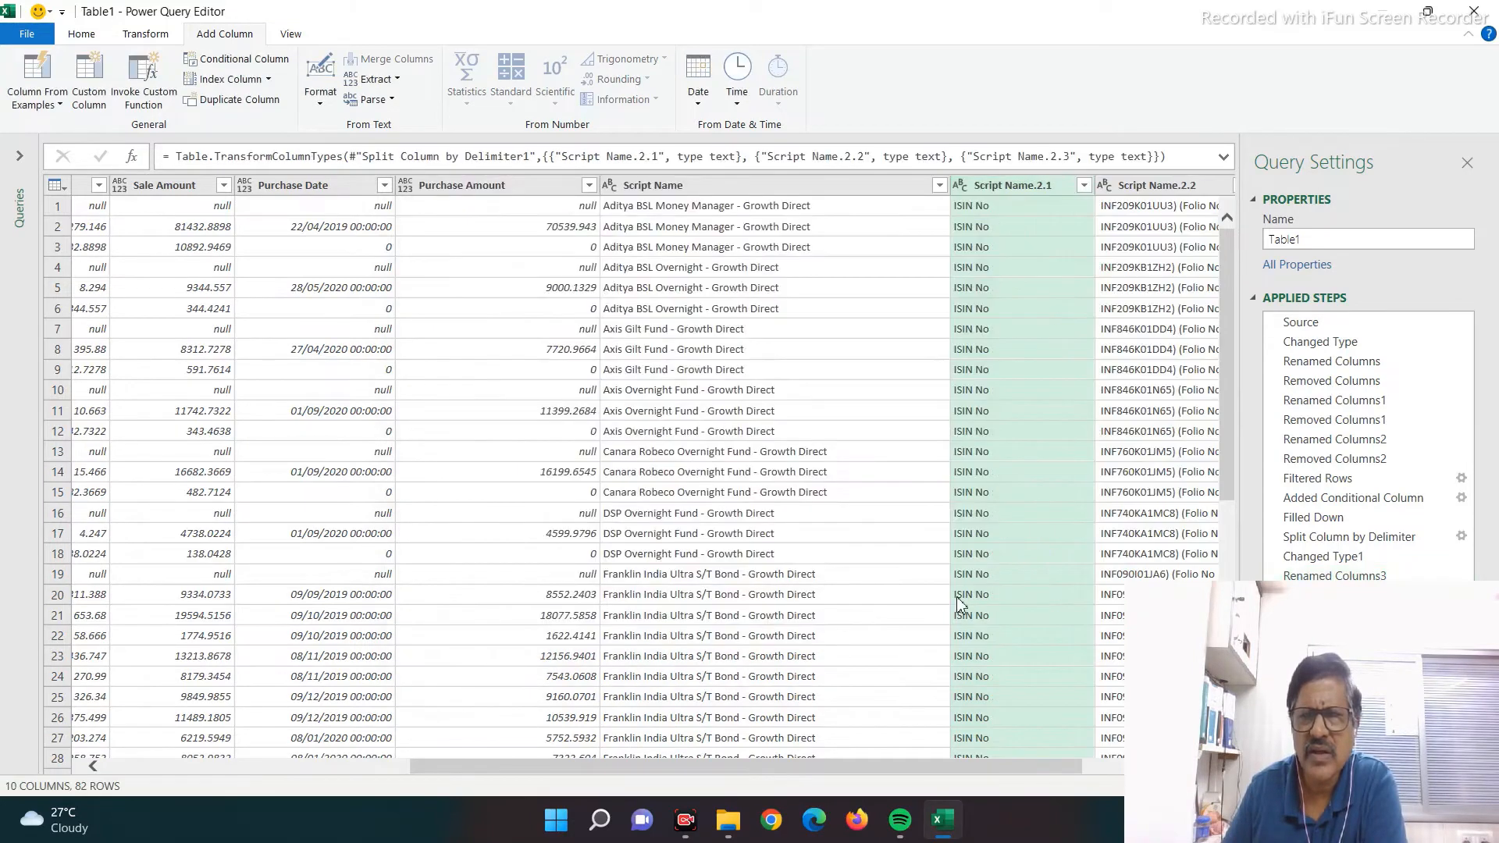
- Remove the Script Name.2.1 column that holds only the ISIN No label
{"action": "right_click", "coordinate": [1006, 187]}
{"action": "left_click", "coordinate": [1047, 221]}
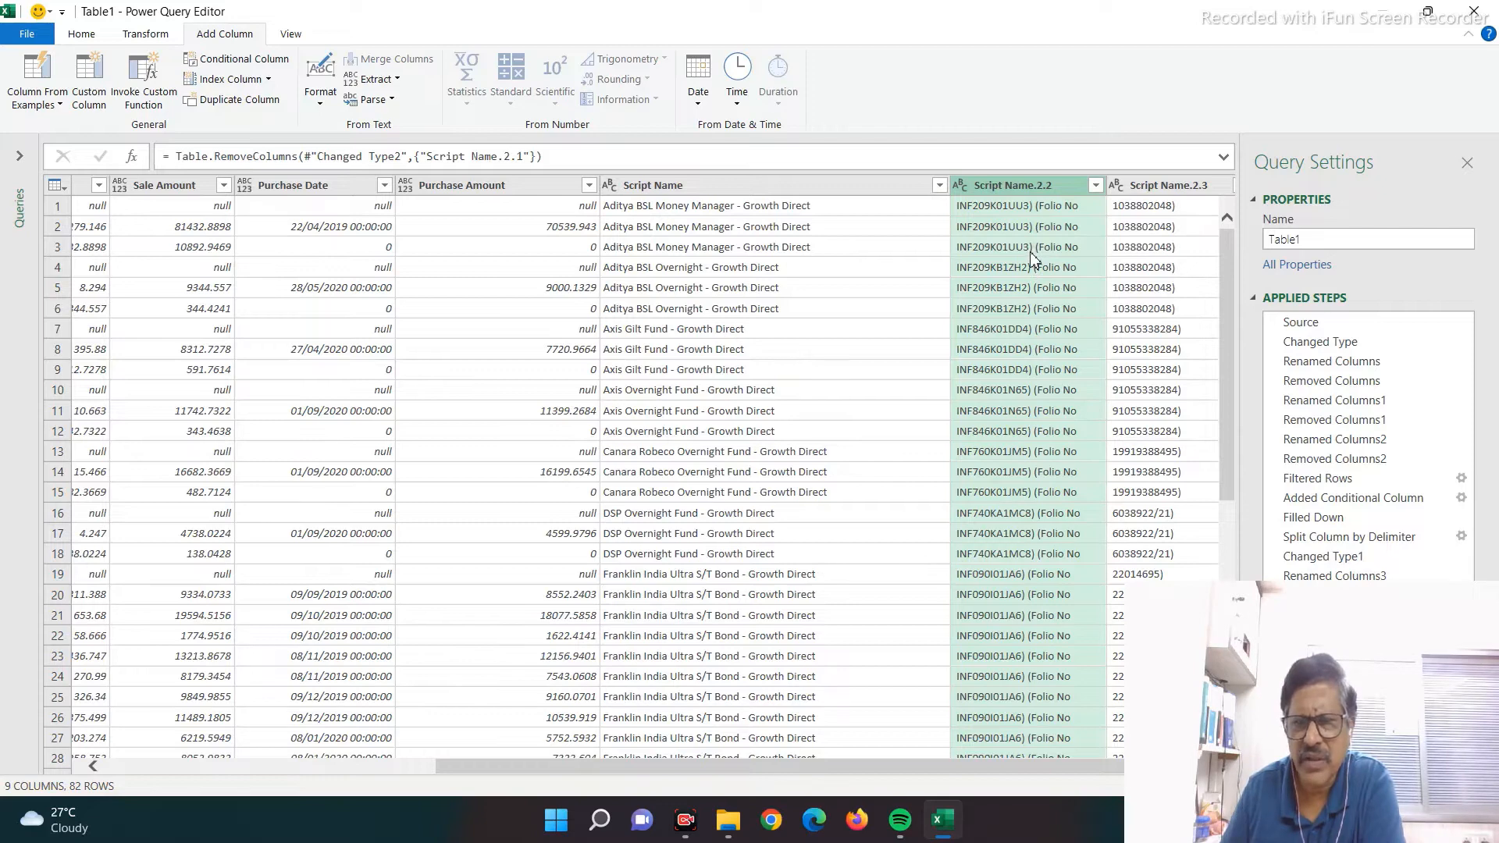
- Split the Script Name.2.2 column by the custom delimiter ")" at each occurrence
{"action": "right_click", "coordinate": [1005, 187]}
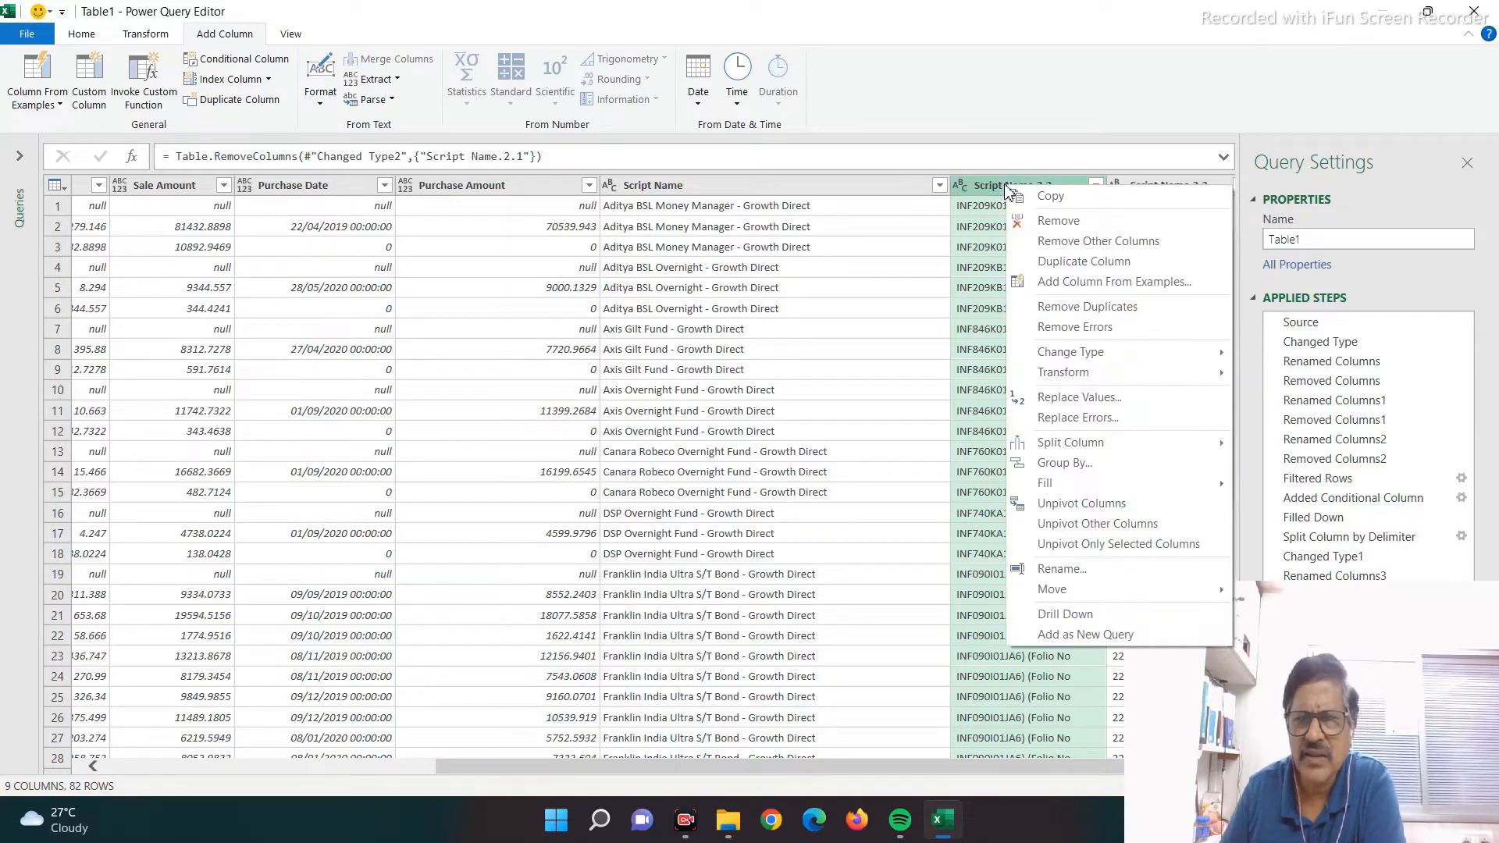
{"action": "mouse_move", "coordinate": [1207, 449]}
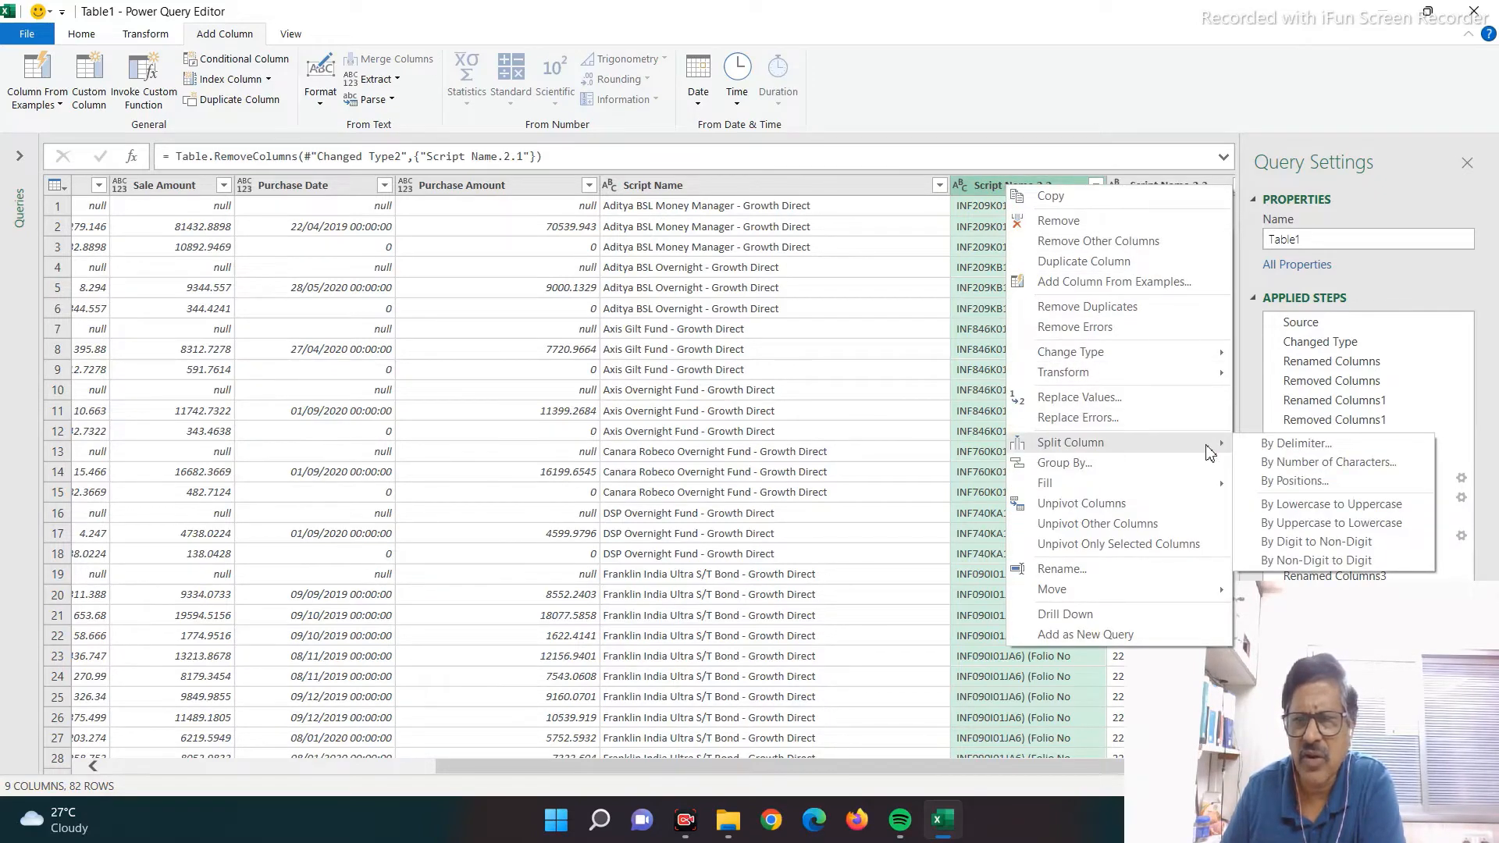
{"action": "left_click", "coordinate": [1278, 443]}
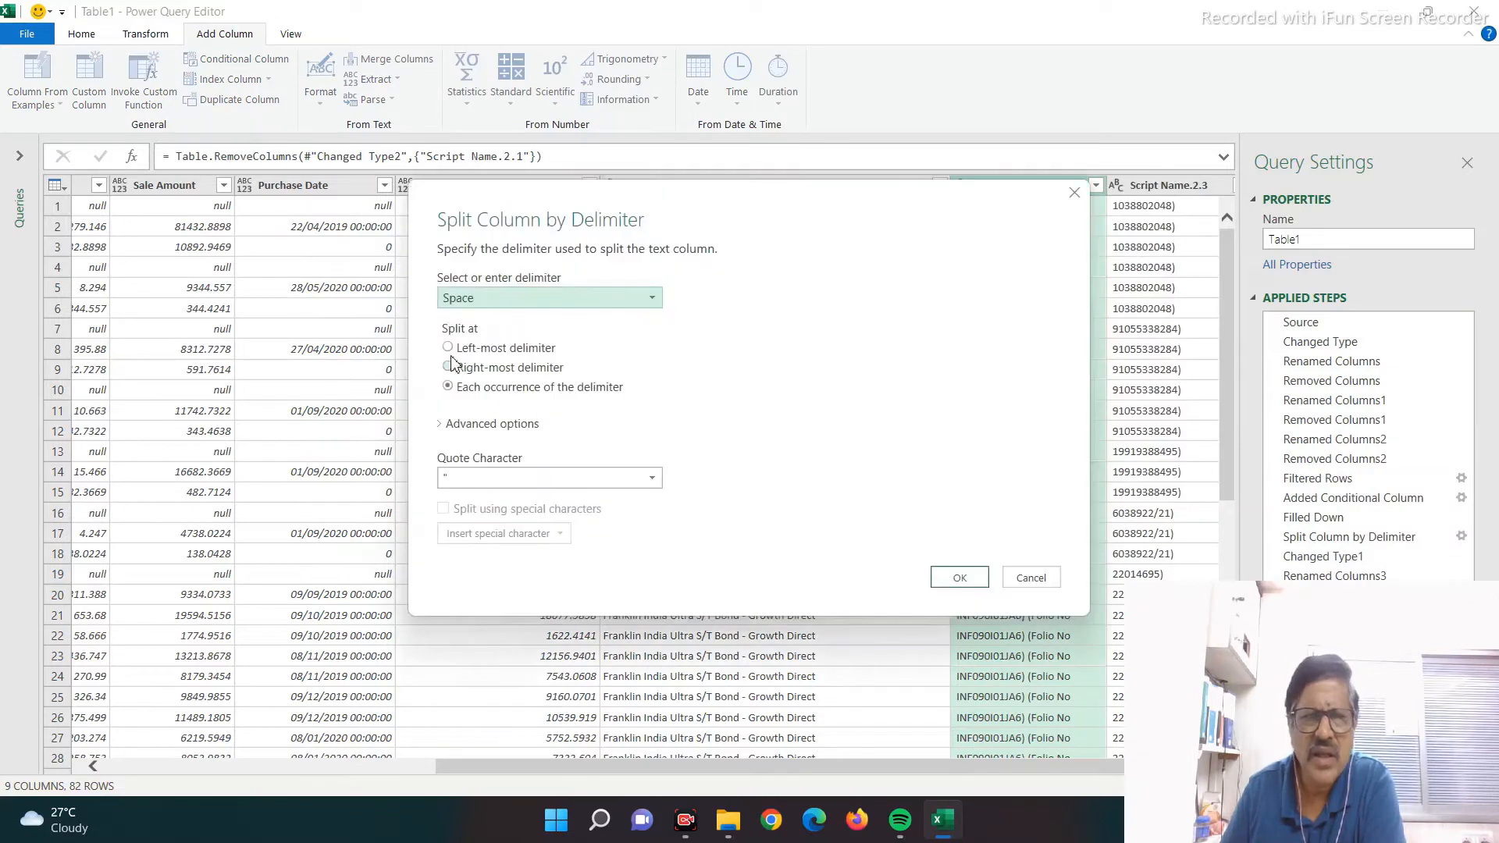
{"action": "left_click", "coordinate": [458, 298]}
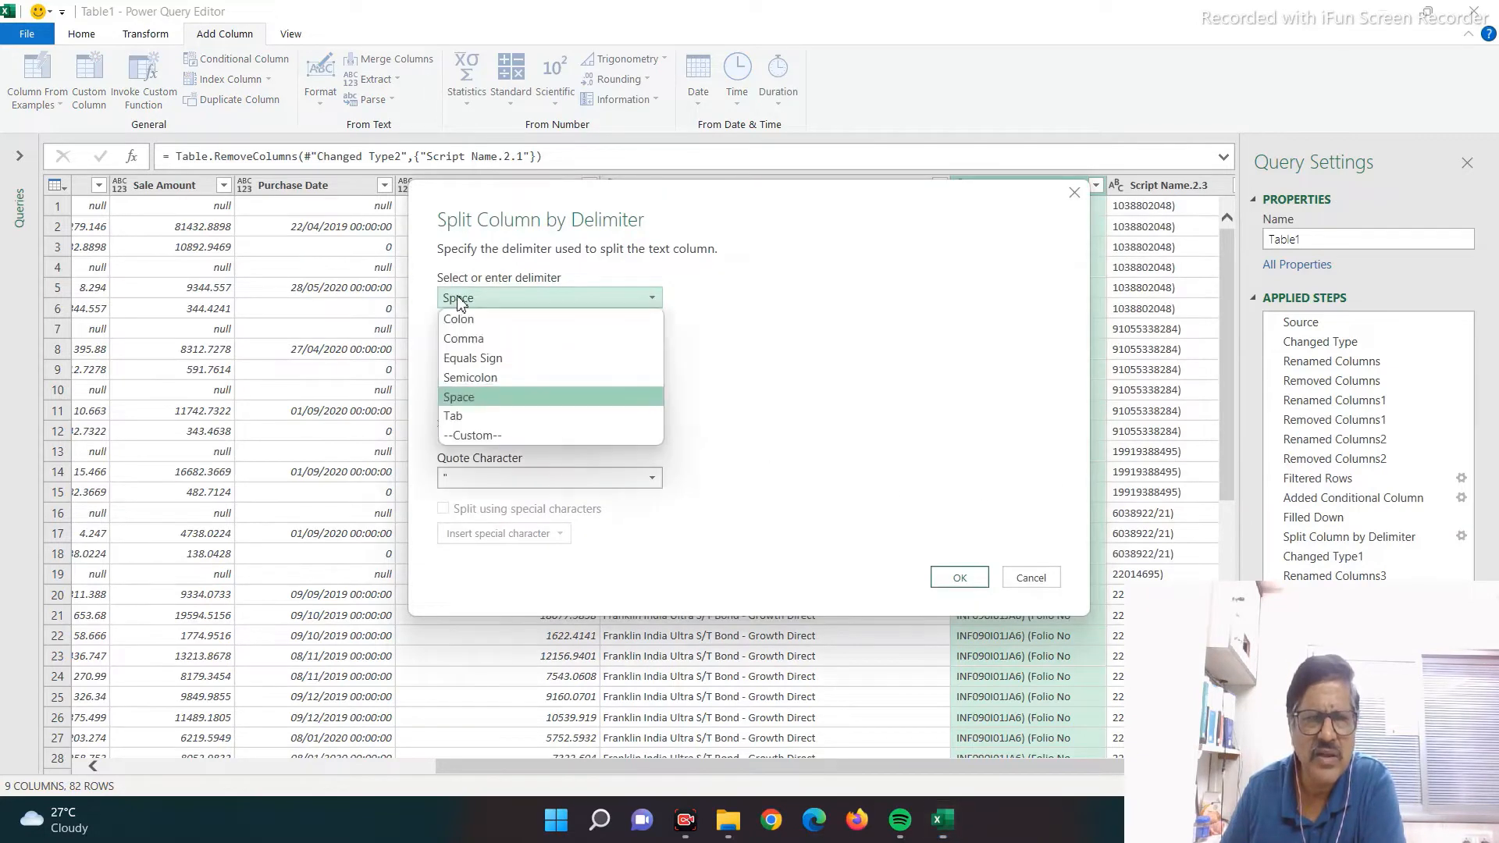
{"action": "left_click", "coordinate": [459, 437]}
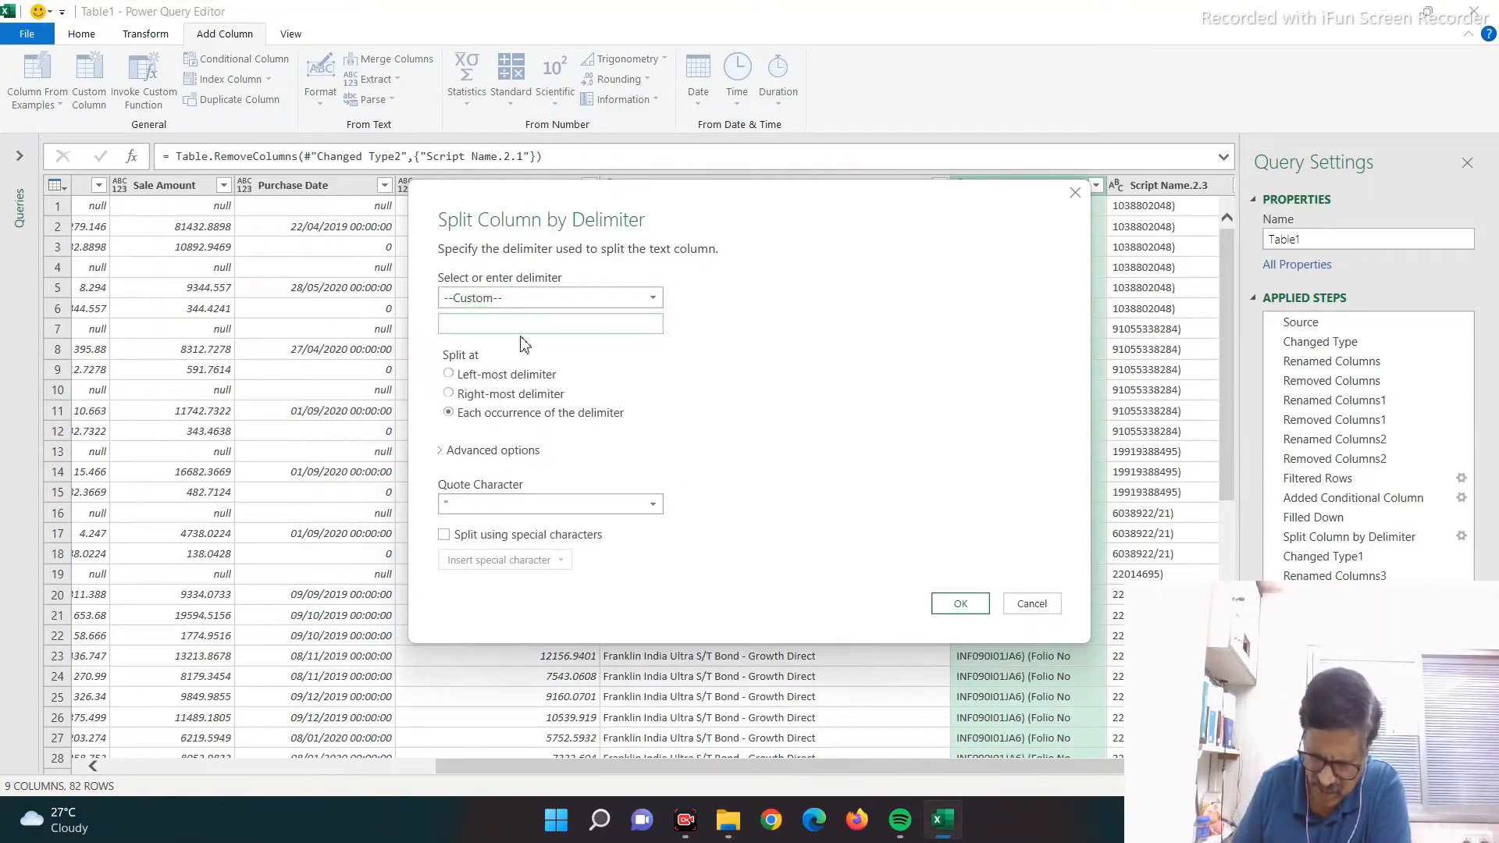
{"action": "type", "text": ")"}
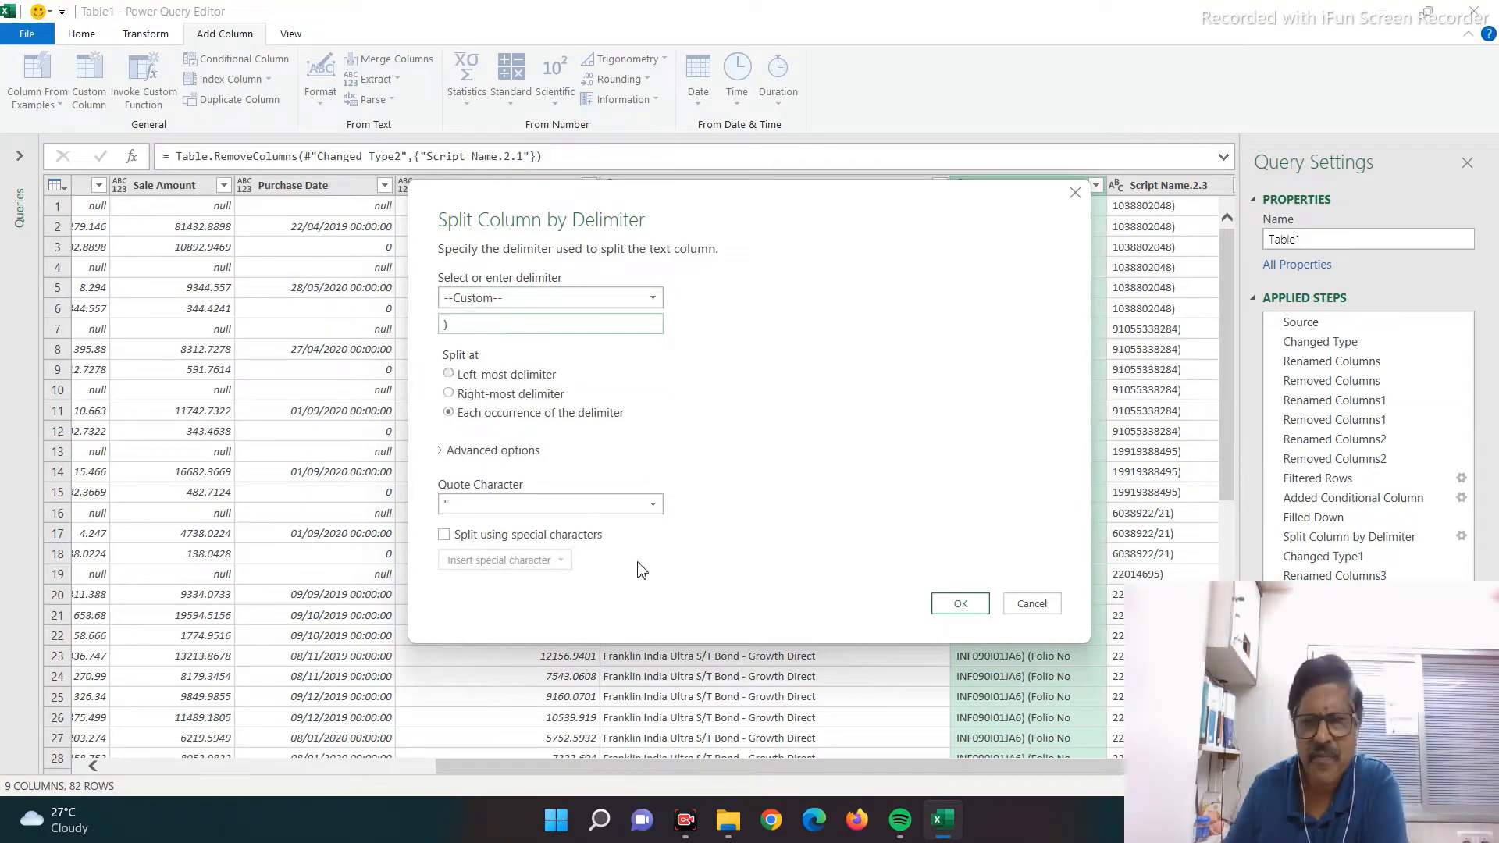
{"action": "left_click", "coordinate": [960, 604]}
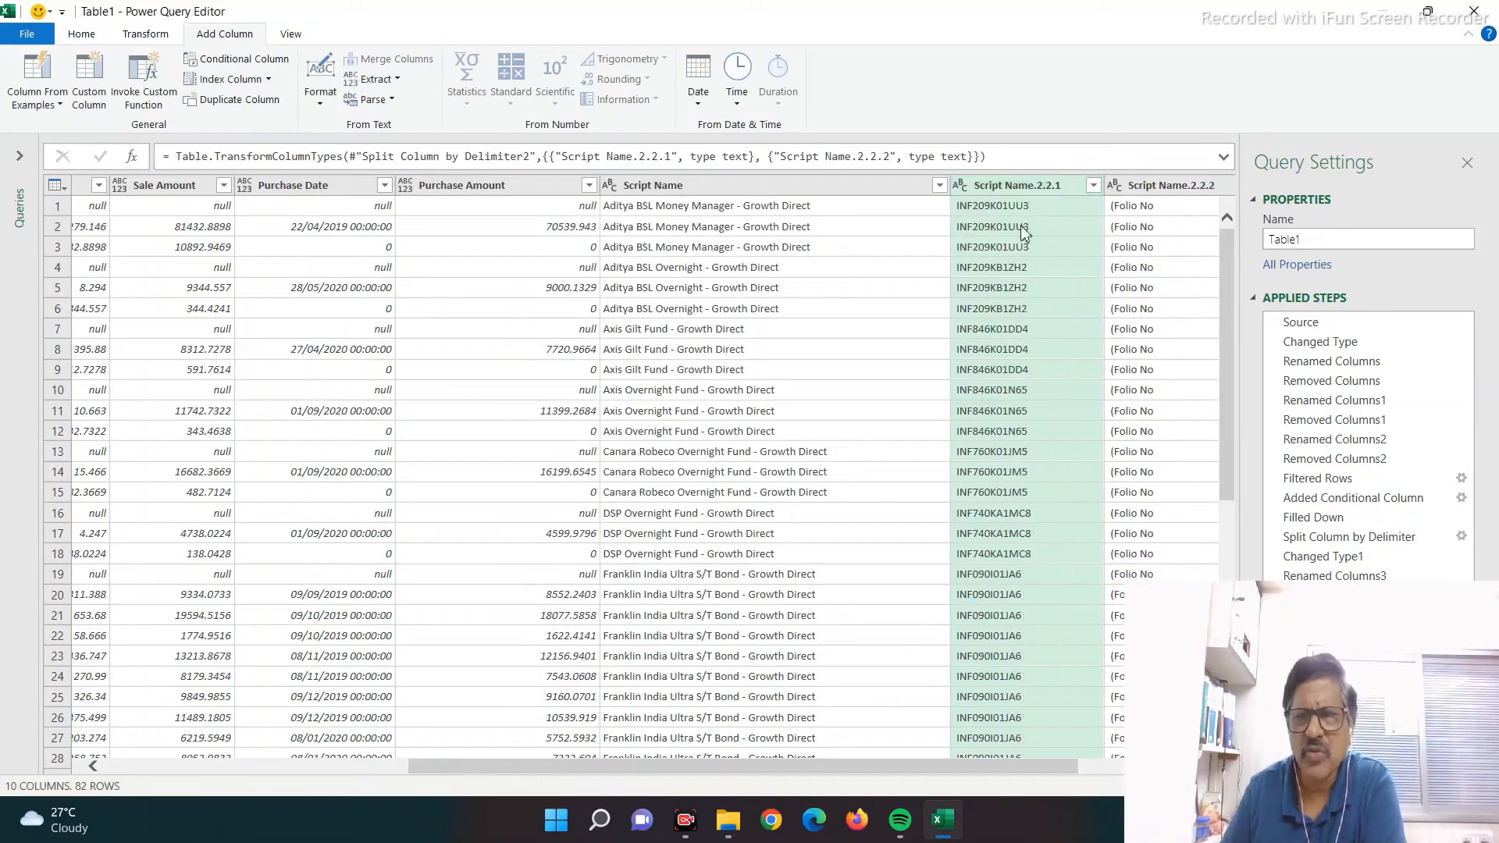
- Rename the Script Name.2.2.1 column to ISIN
{"action": "double_click", "coordinate": [1007, 185]}
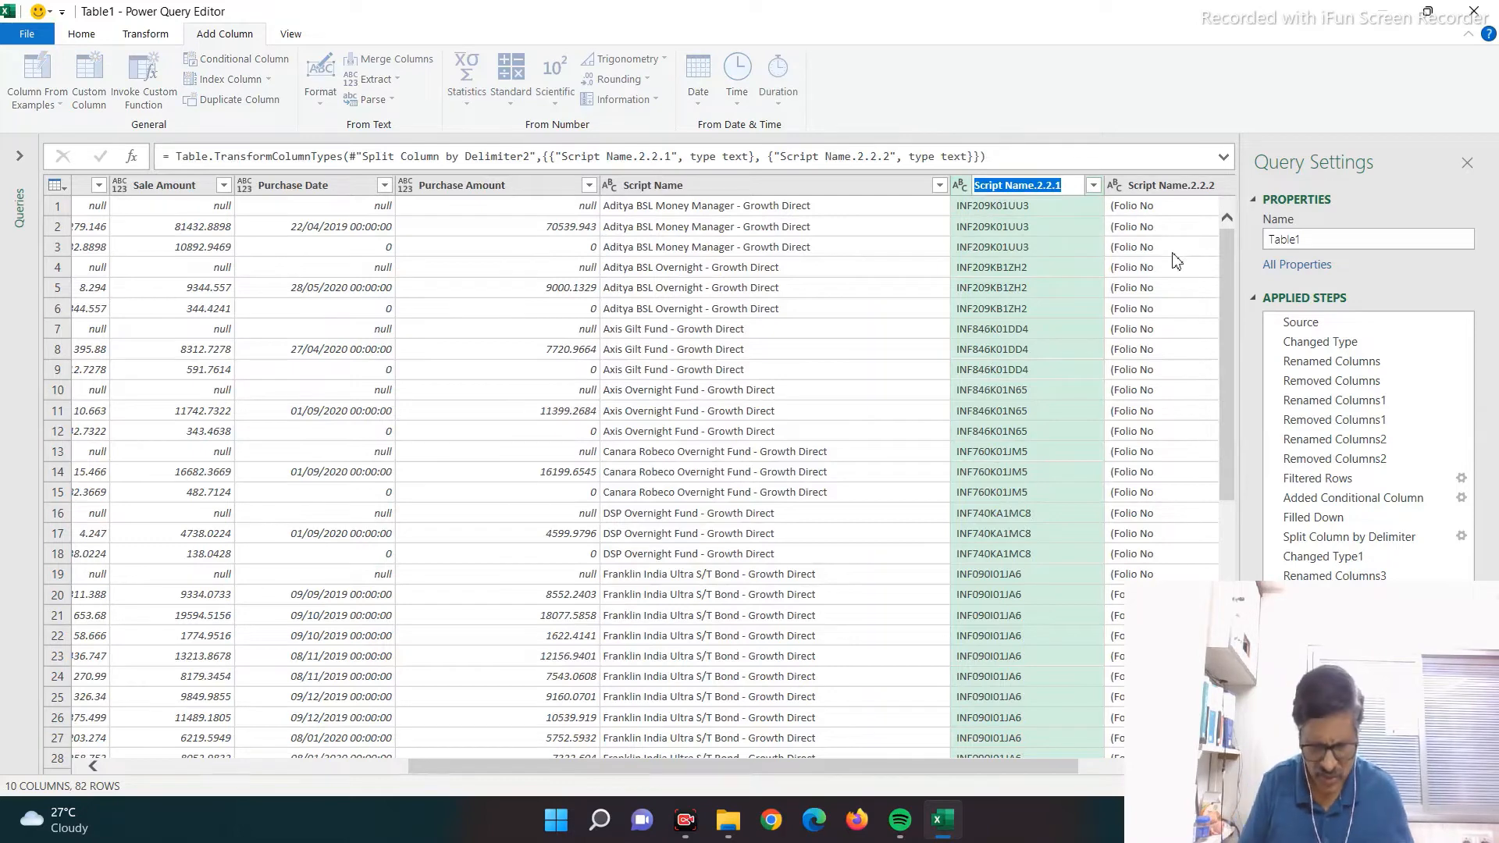
{"action": "type", "text": "ISIN"}
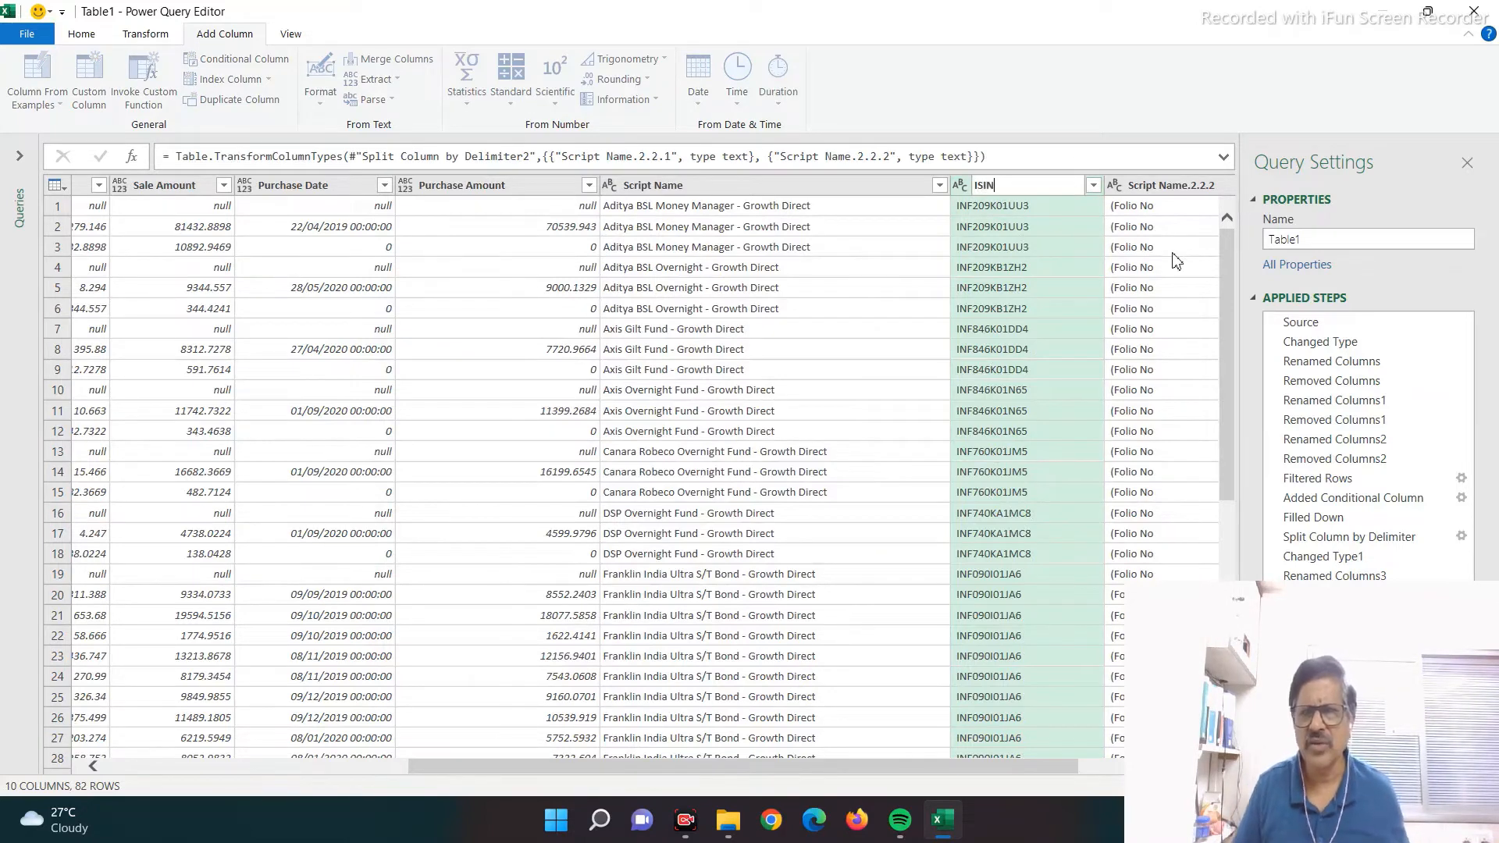
{"action": "key", "text": "Return"}
- Remove the Script Name.2.2.2 column with the Folio No label and the Script Name.2.3 column with the folio numbers
{"action": "left_click", "coordinate": [1138, 209]}
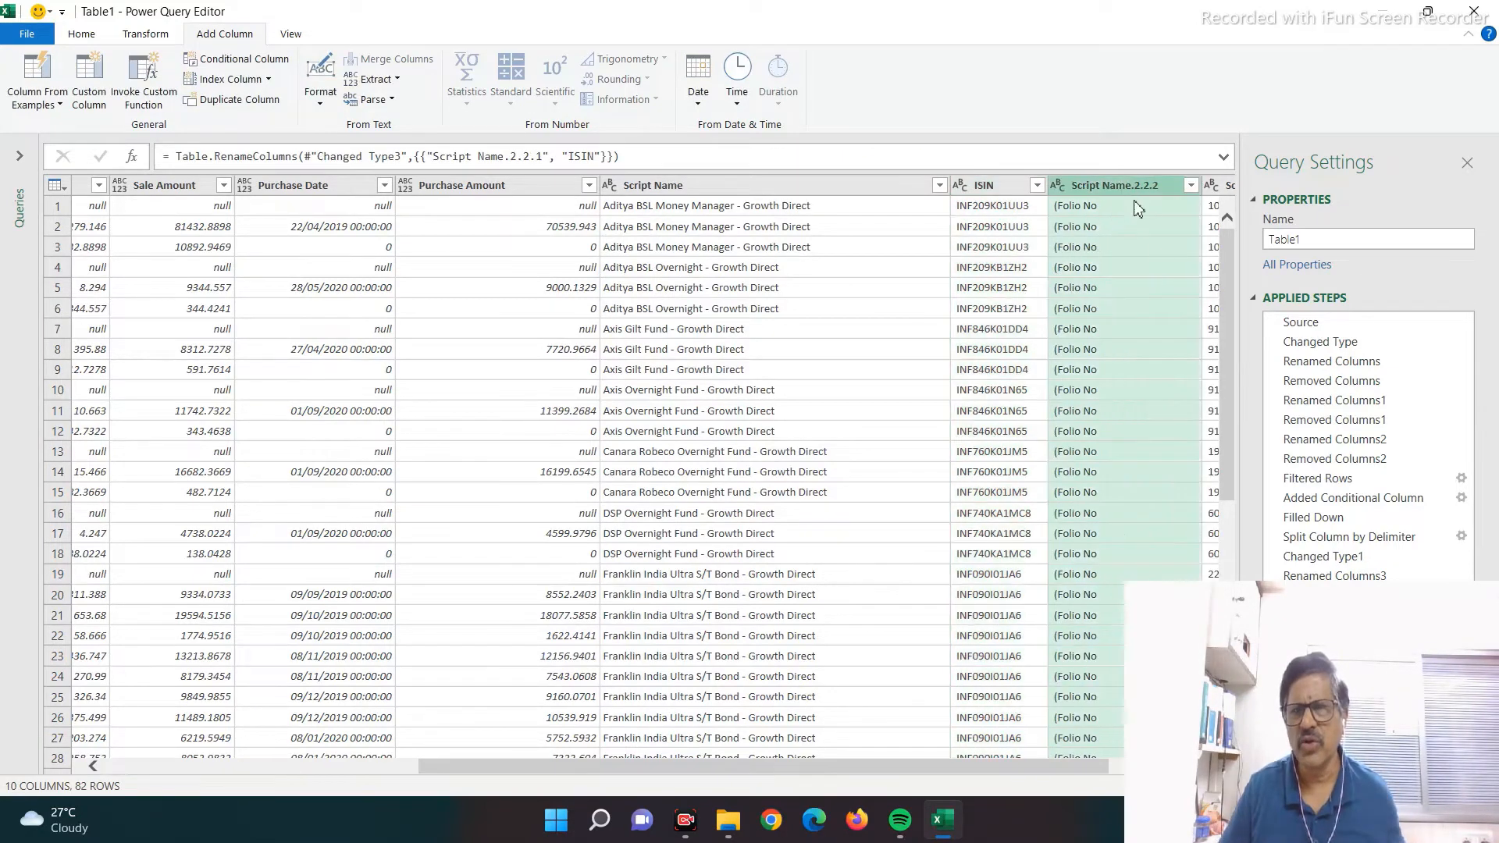
{"action": "right_click", "coordinate": [1112, 191]}
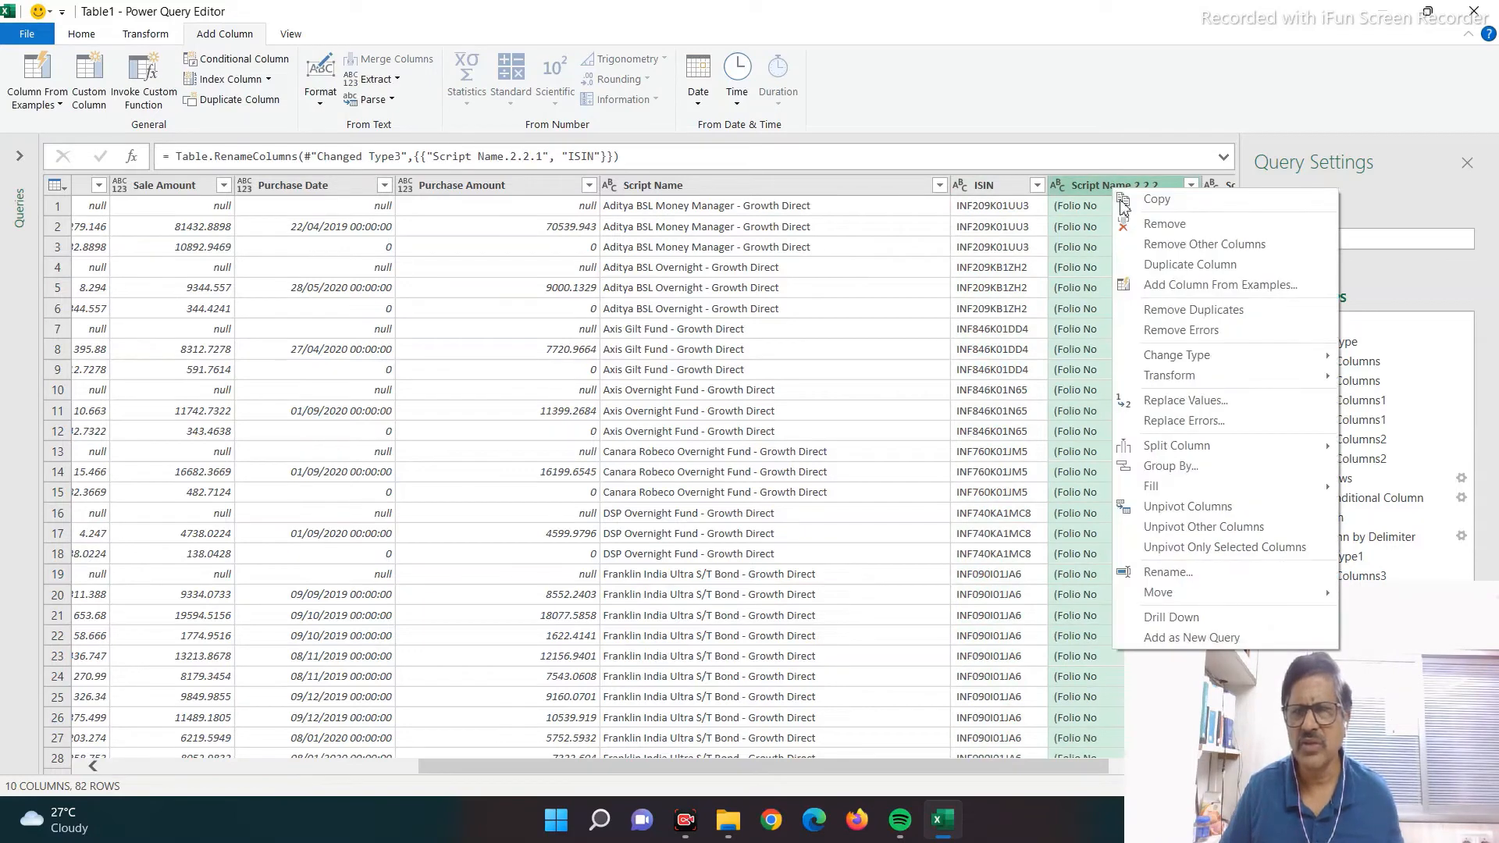
{"action": "left_click", "coordinate": [1164, 224]}
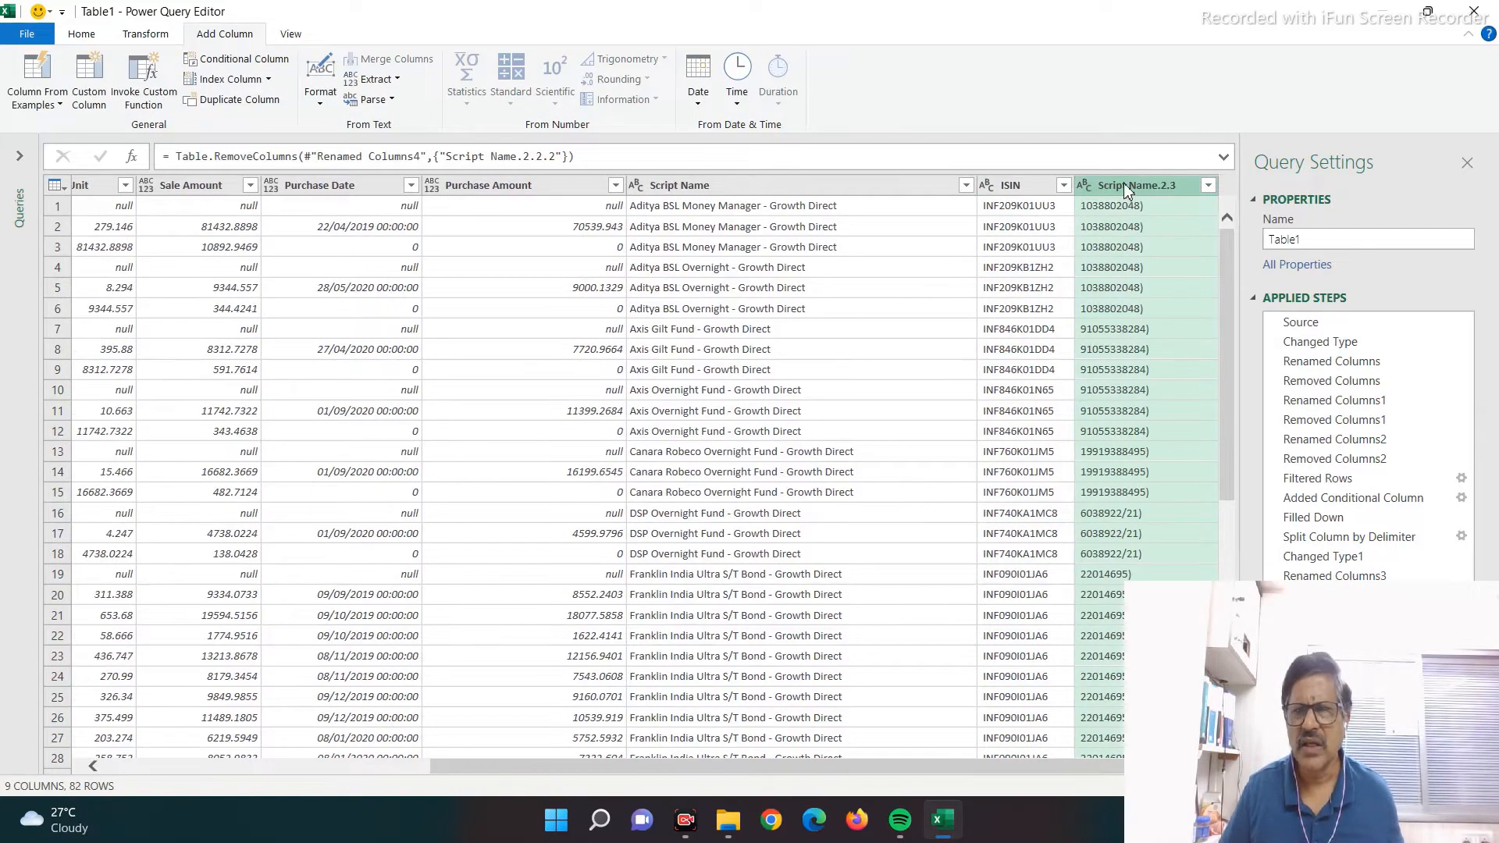
{"action": "right_click", "coordinate": [1124, 185]}
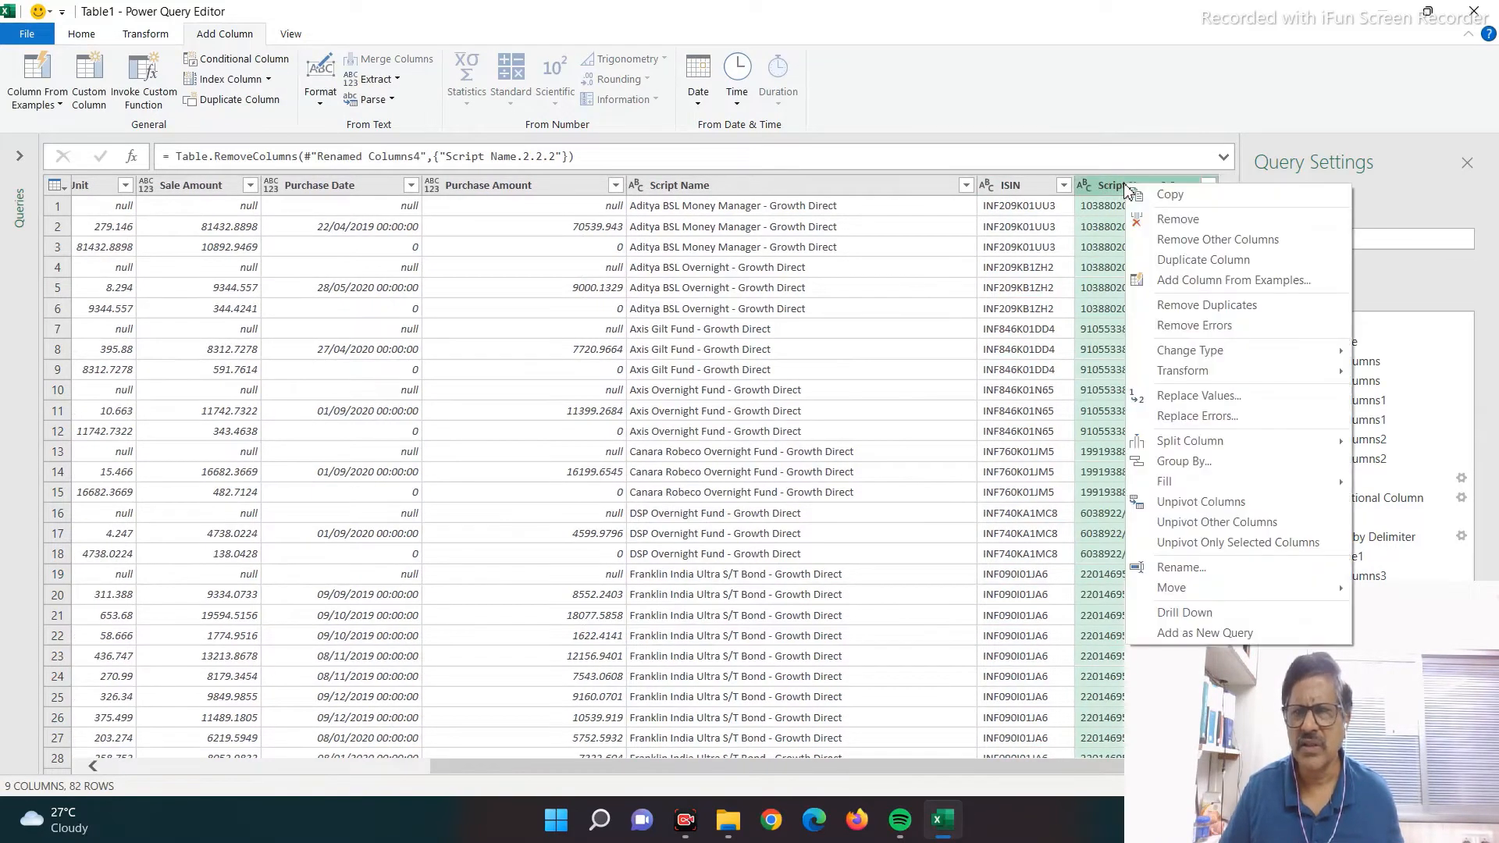
{"action": "left_click", "coordinate": [1164, 221]}
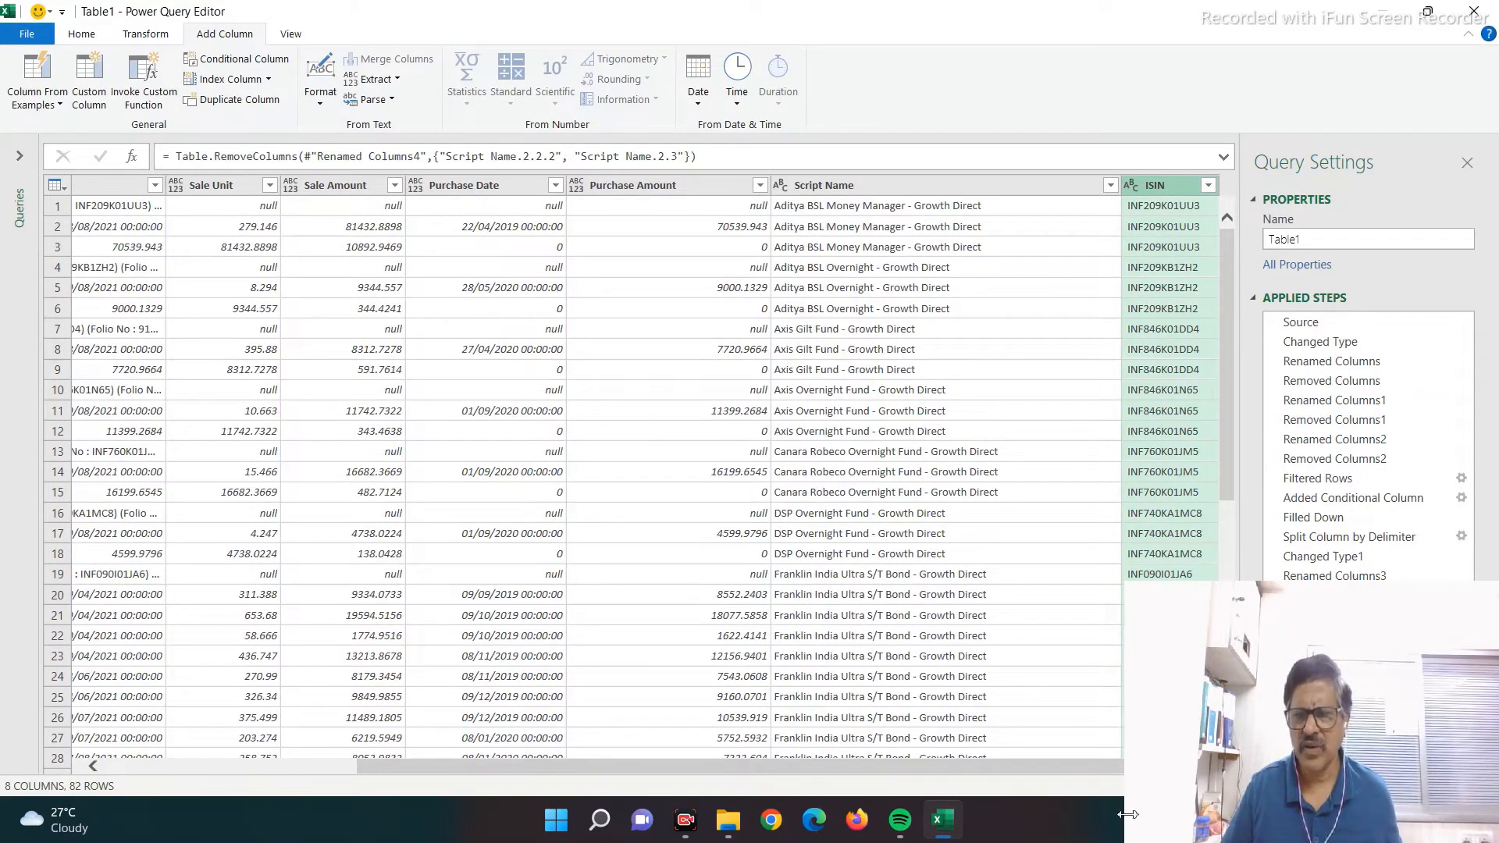
{"action": "left_click_drag", "start_coordinate": [1129, 815], "coordinate": [1271, 815]}
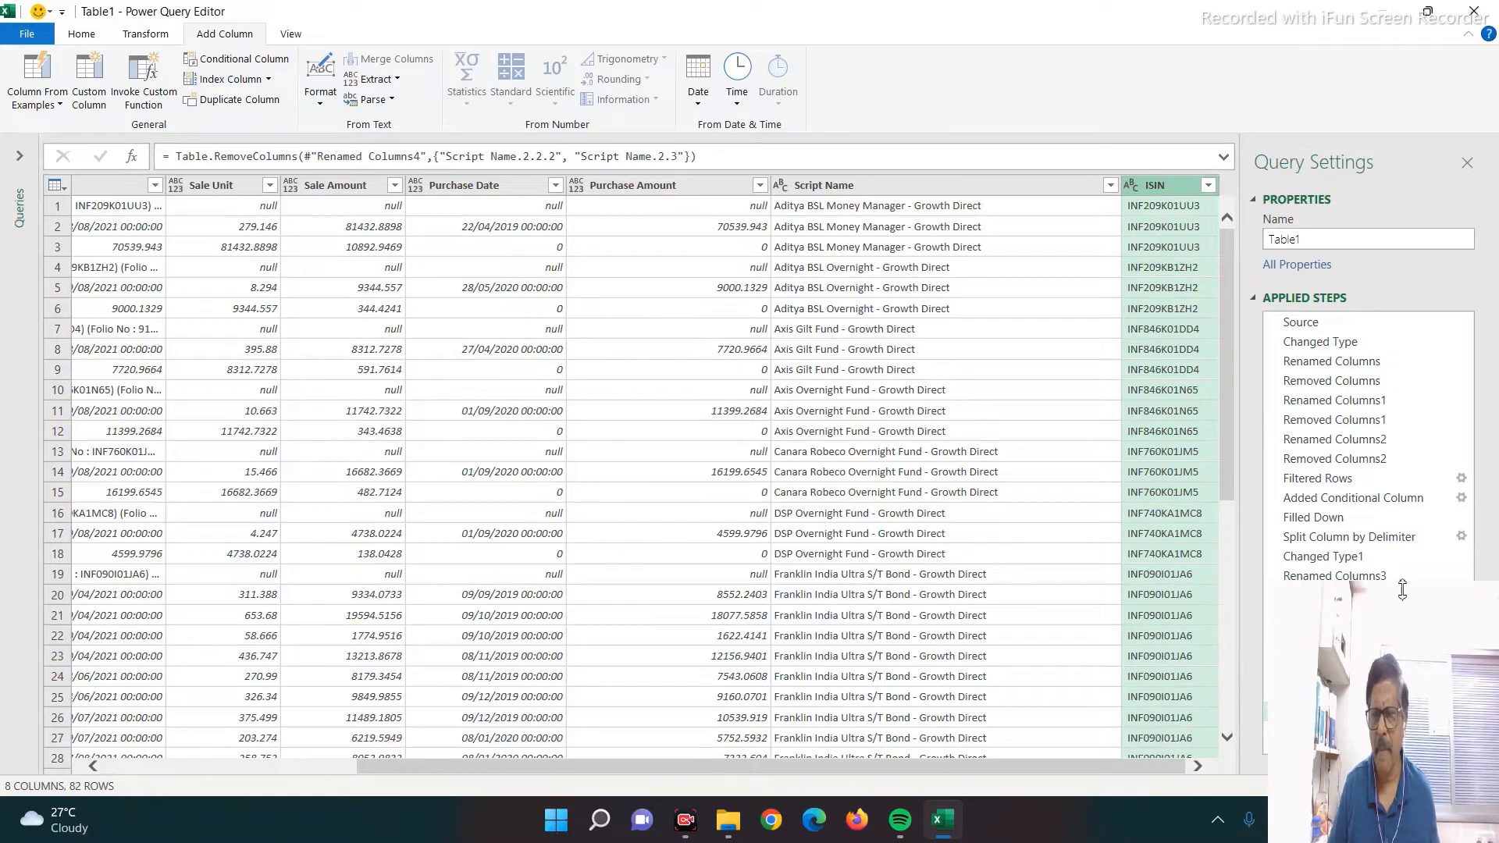
{"action": "left_click_drag", "start_coordinate": [1398, 590], "coordinate": [1394, 664]}
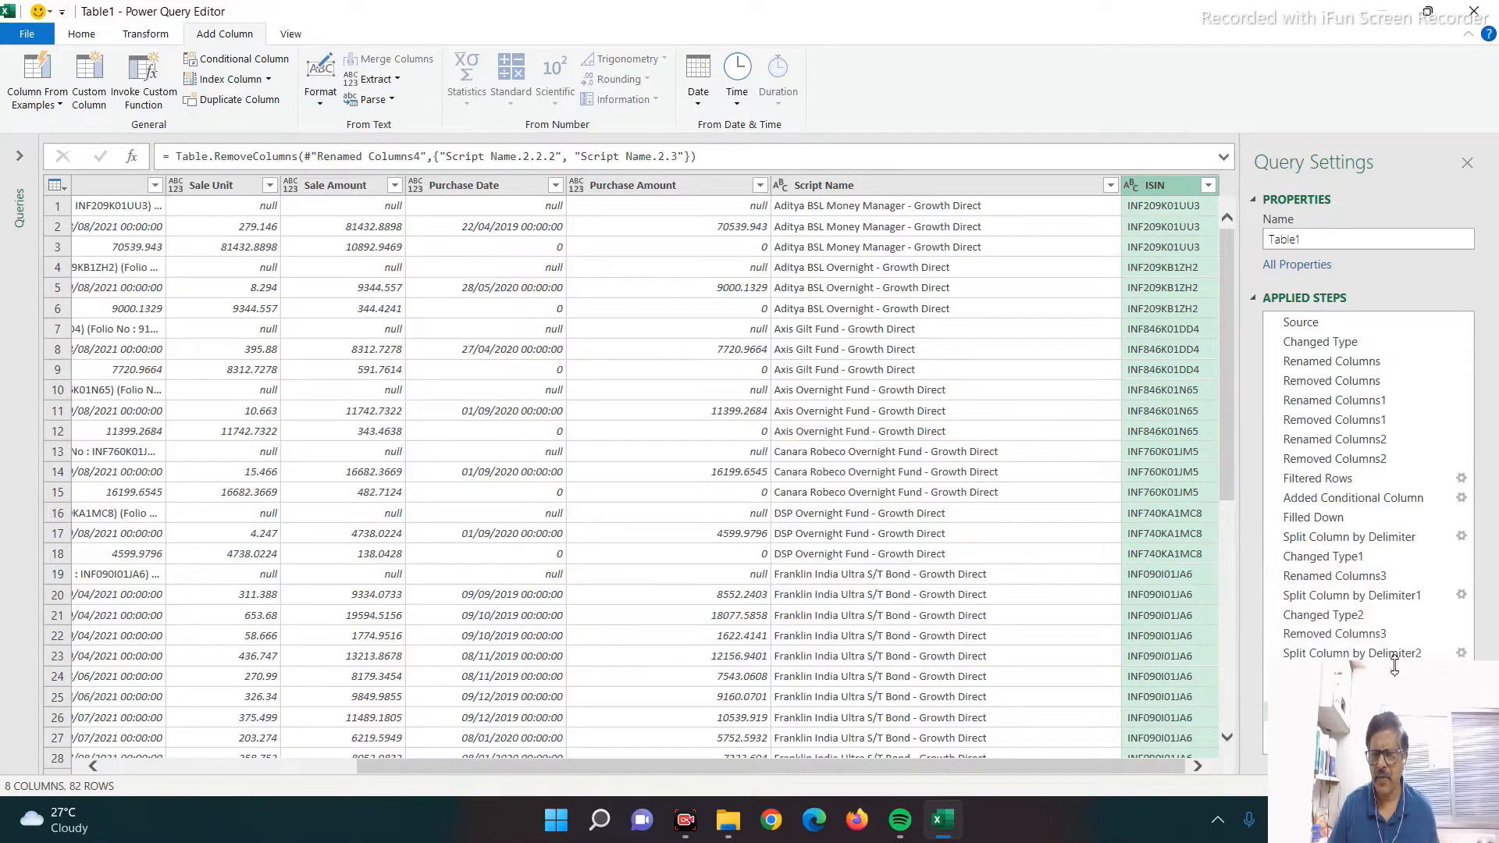
{"action": "left_click_drag", "start_coordinate": [1378, 728], "coordinate": [1404, 35]}
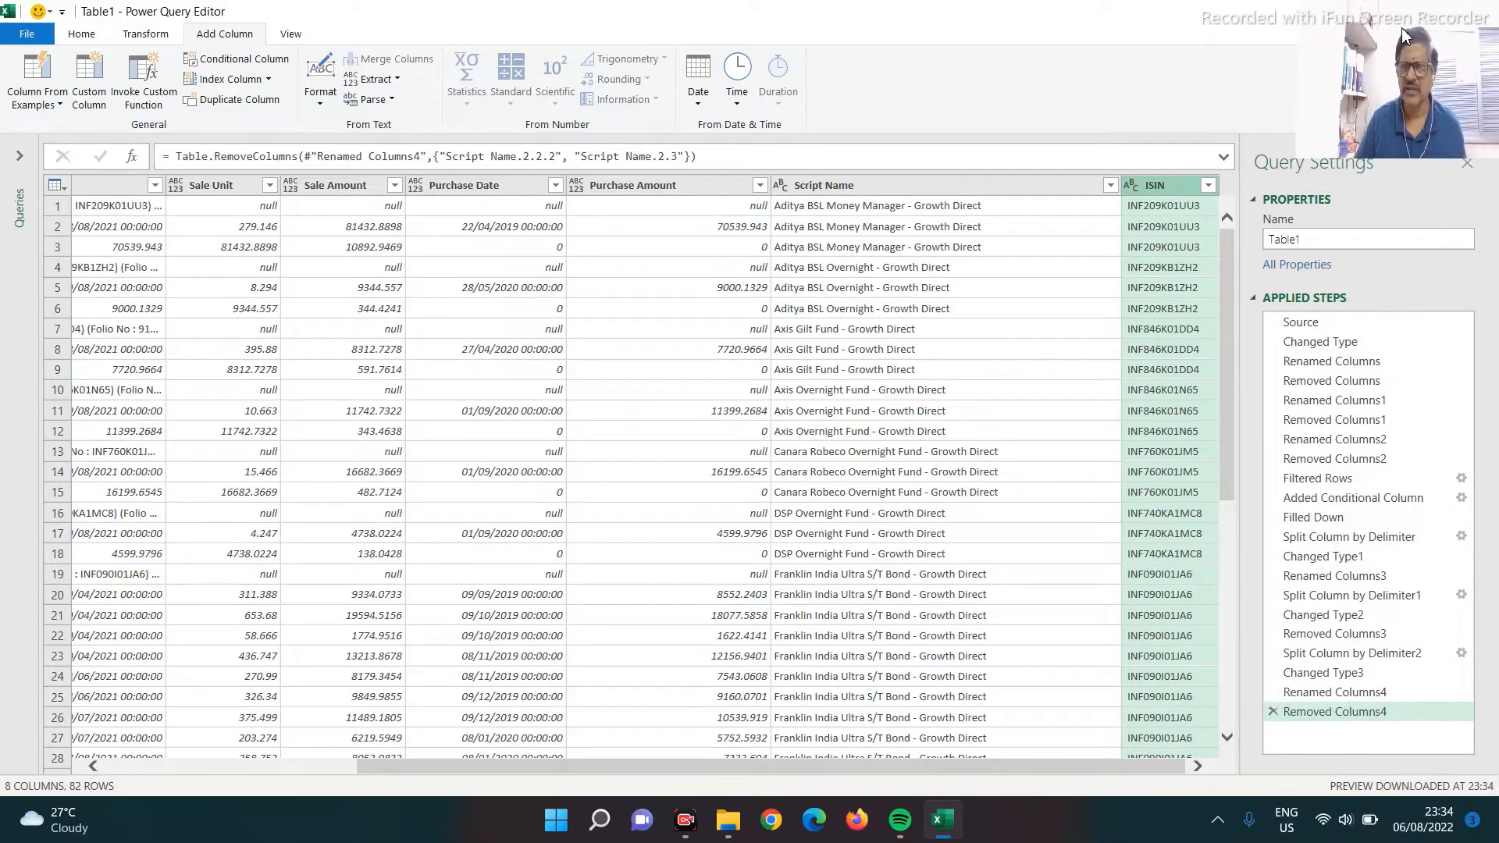
- Move the Script Name and ISIN columns together to the beginning of the table
{"action": "left_click", "coordinate": [848, 202]}
{"action": "left_click", "coordinate": [850, 184]}
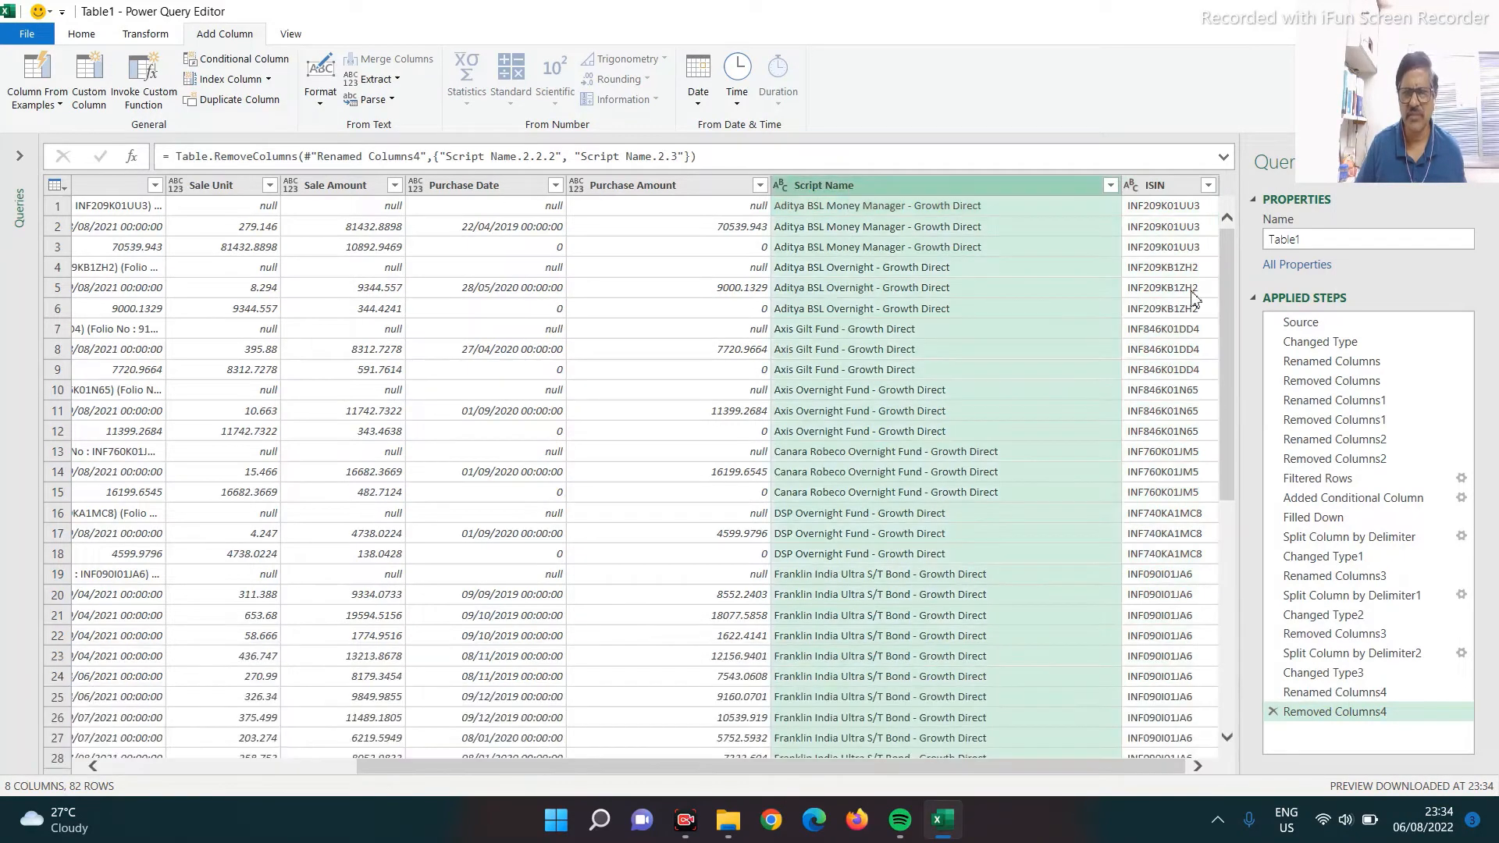
{"action": "left_click", "coordinate": [1168, 187], "text": "ctrl"}
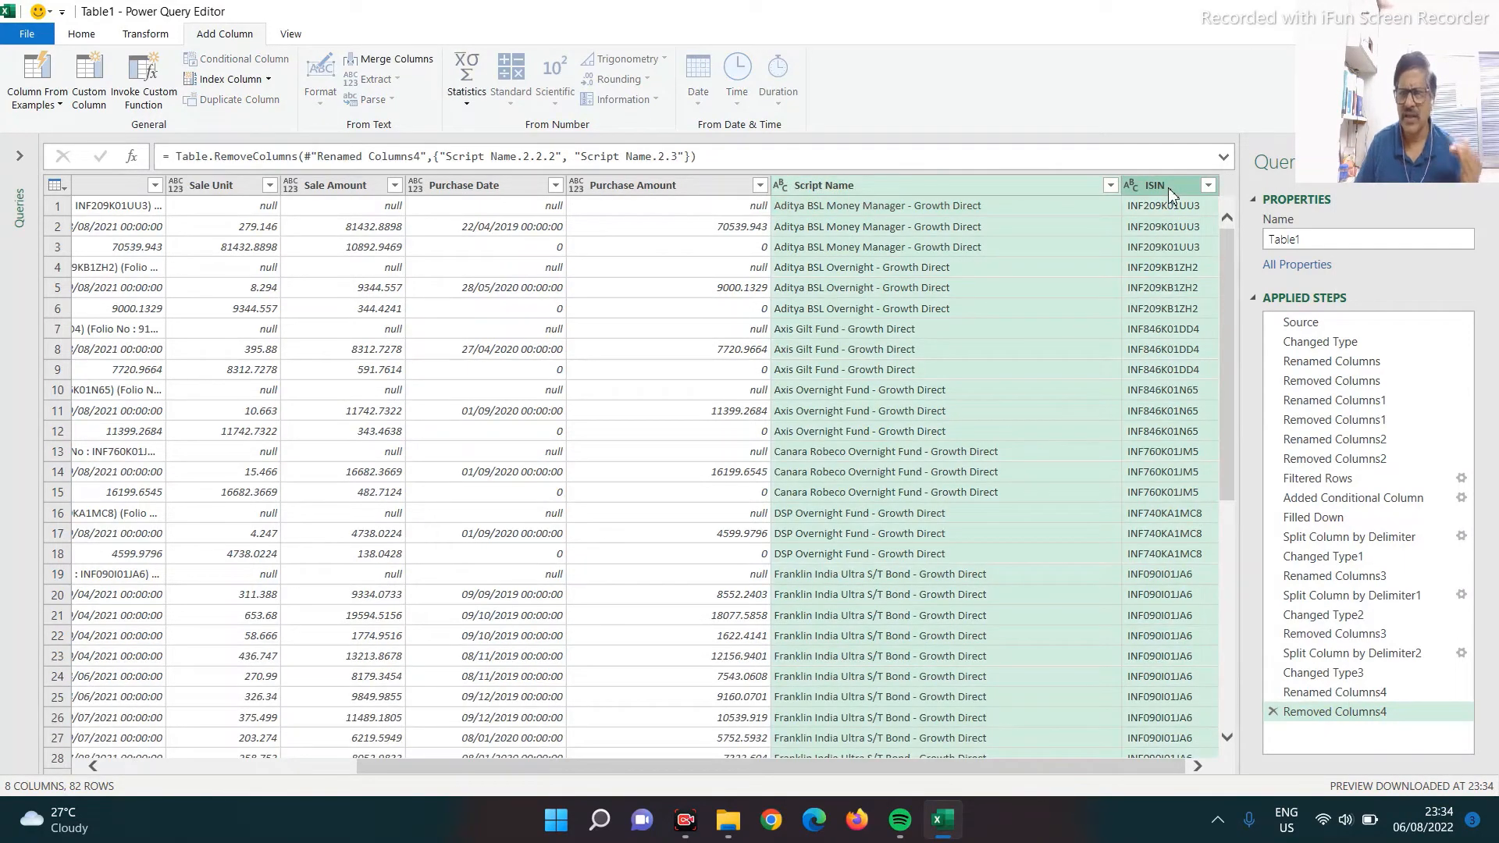
{"action": "right_click", "coordinate": [1168, 187]}
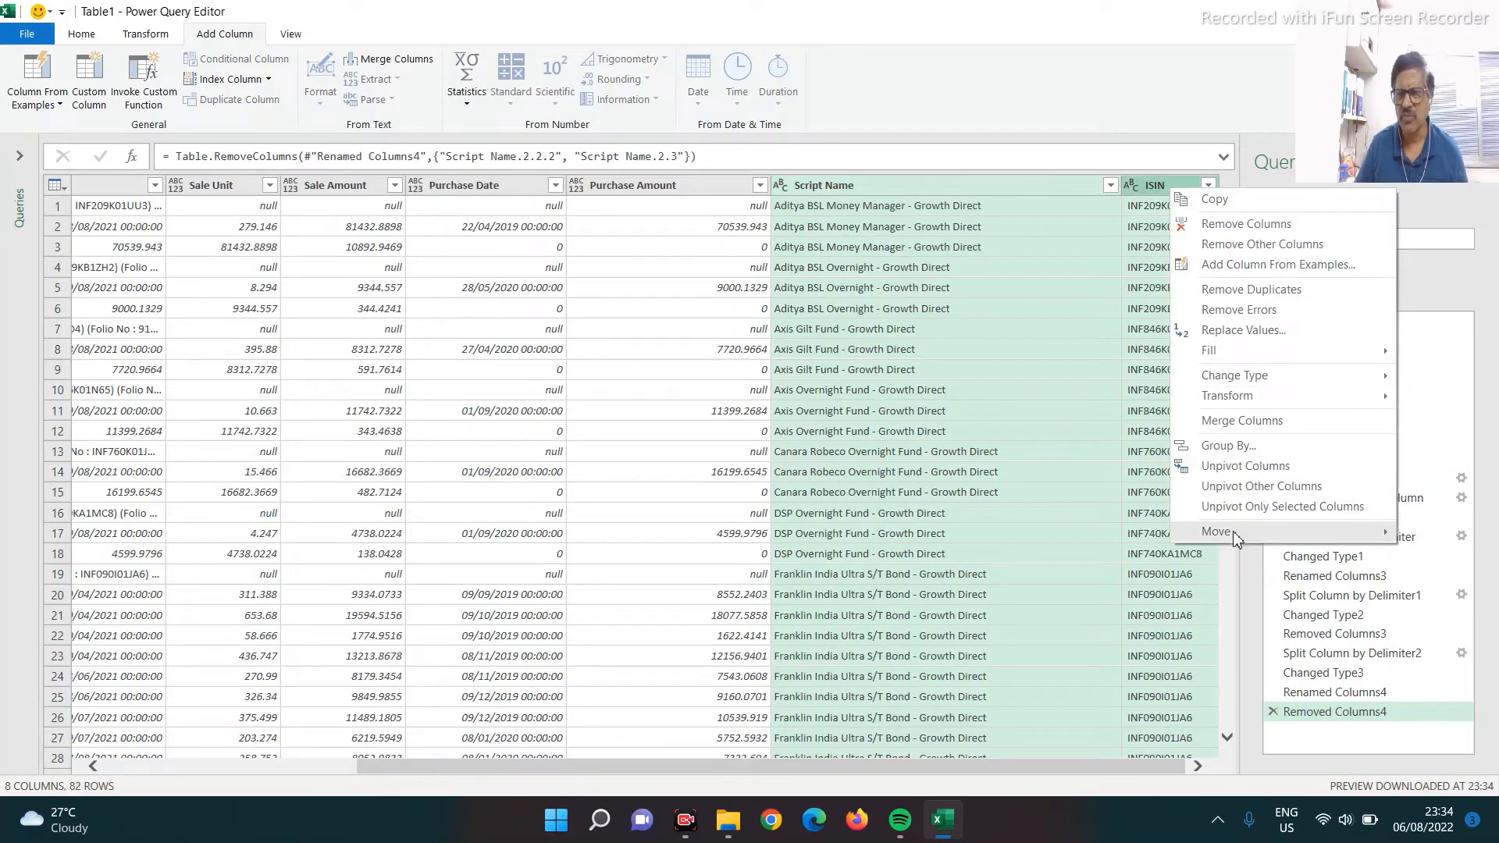
{"action": "mouse_move", "coordinate": [1212, 534]}
{"action": "left_click", "coordinate": [1078, 578]}
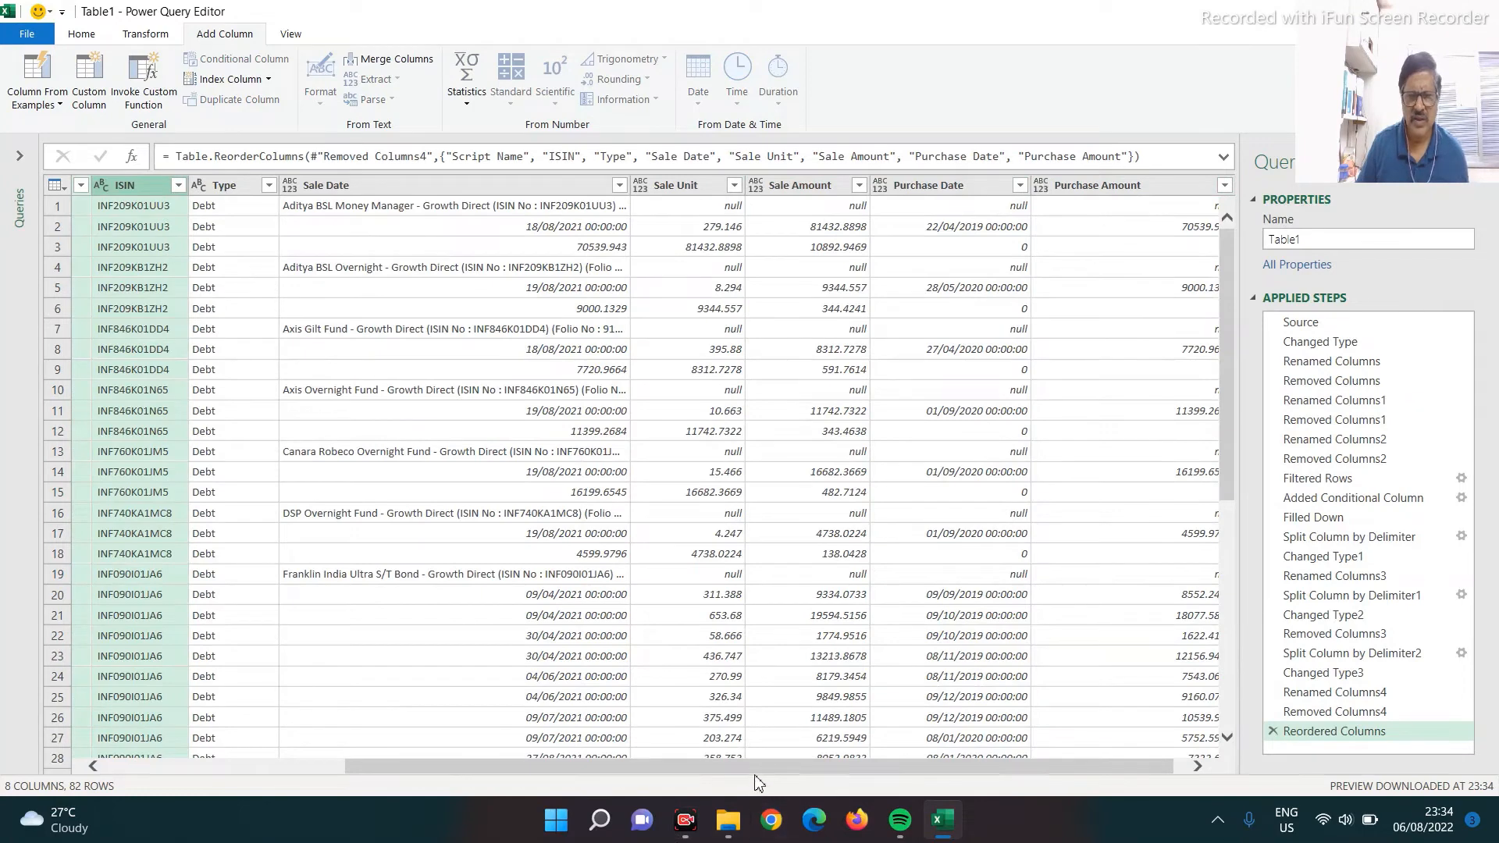
- Move the Type column in front of the Script Name column so it is the table's first column
{"action": "left_click_drag", "start_coordinate": [394, 777], "coordinate": [156, 777]}
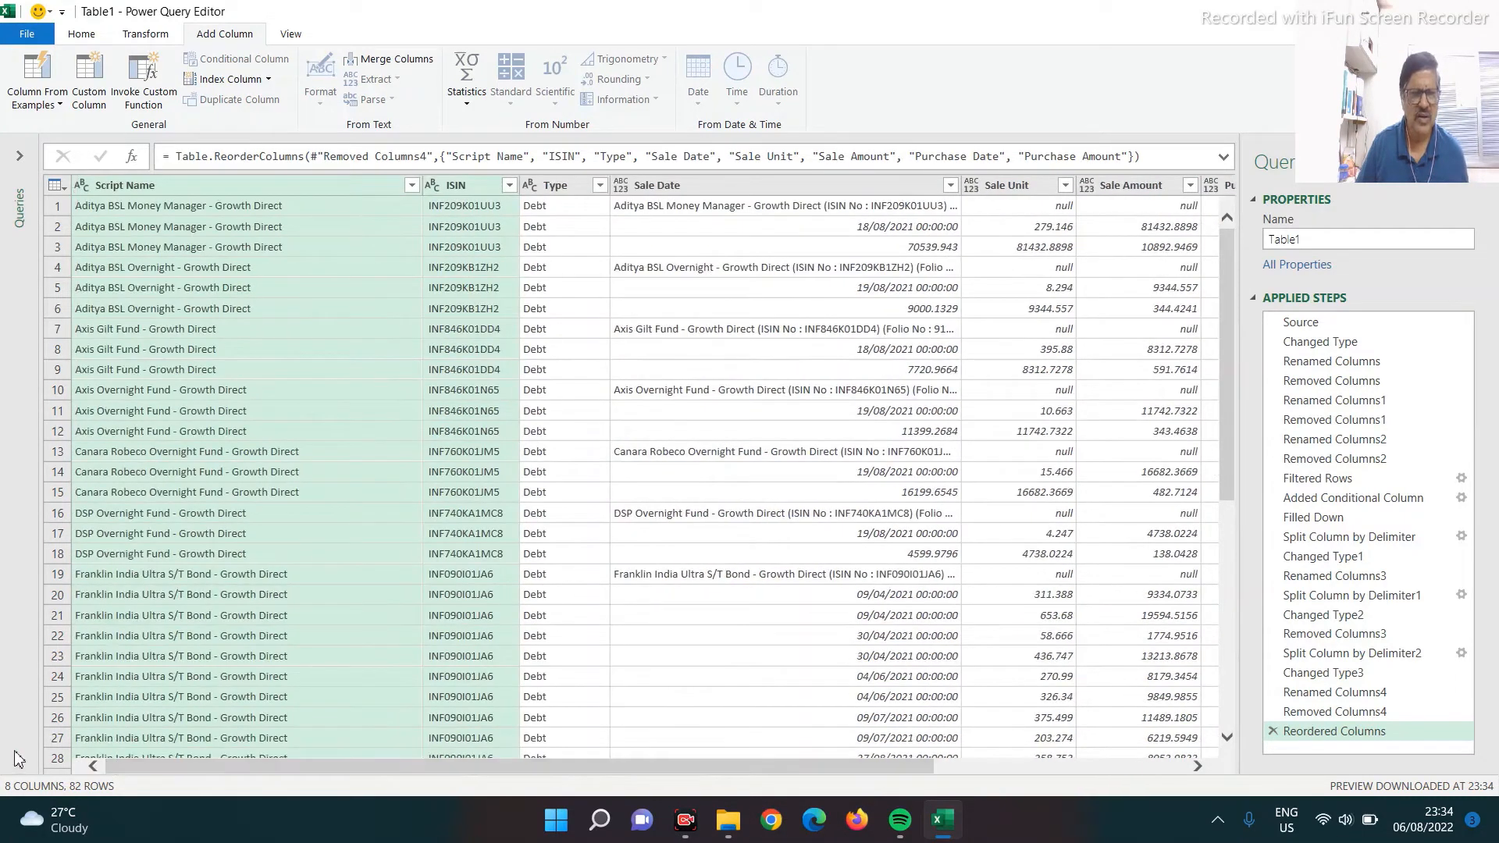
{"action": "left_click", "coordinate": [561, 185]}
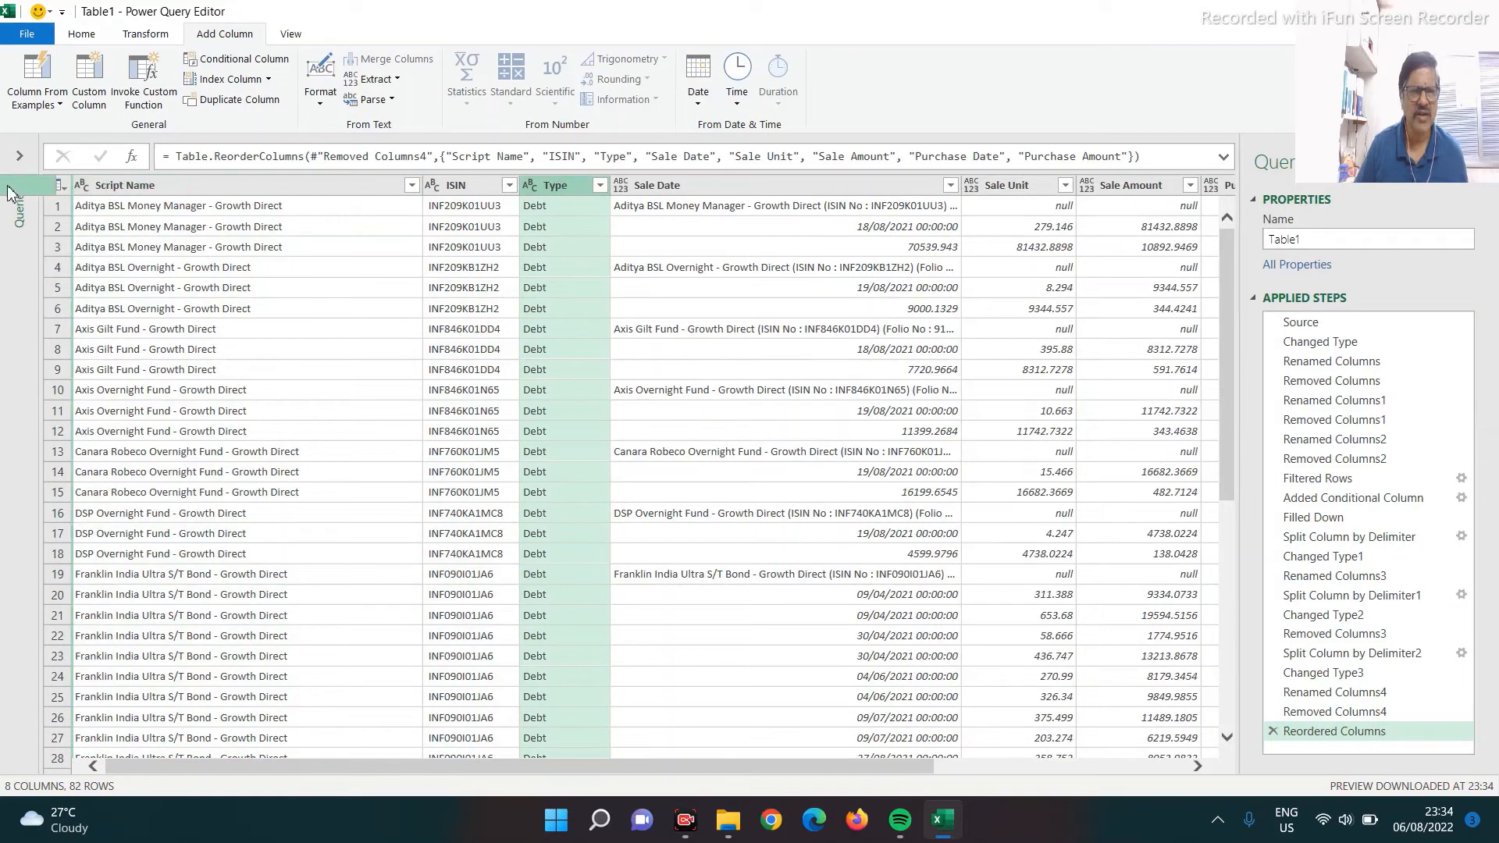
{"action": "left_click_drag", "start_coordinate": [11, 193], "coordinate": [74, 187]}
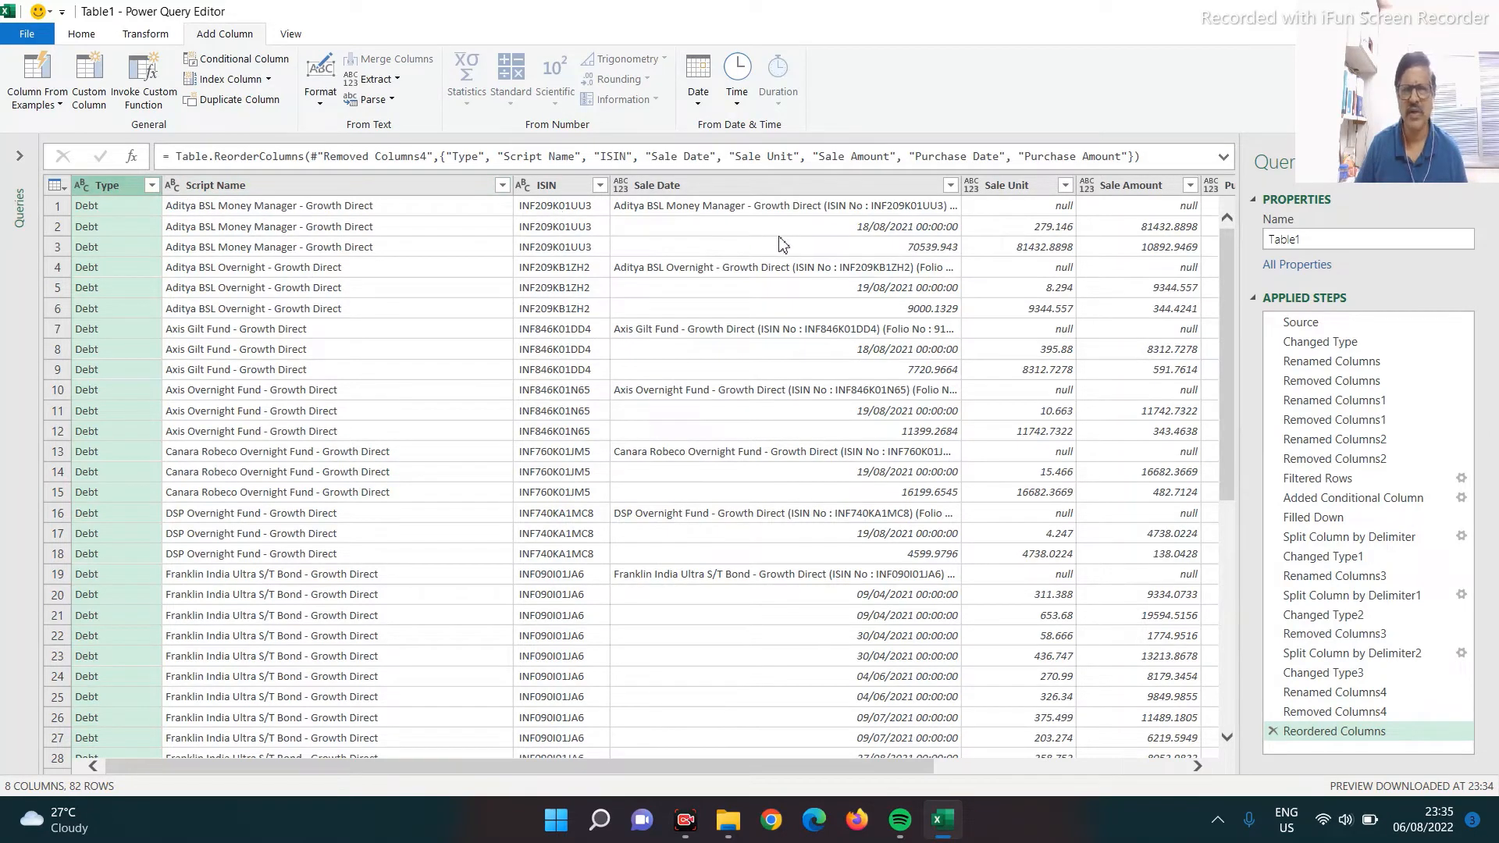
- Filter the Sale Unit column to exclude the null rows
{"action": "left_click", "coordinate": [1025, 230]}
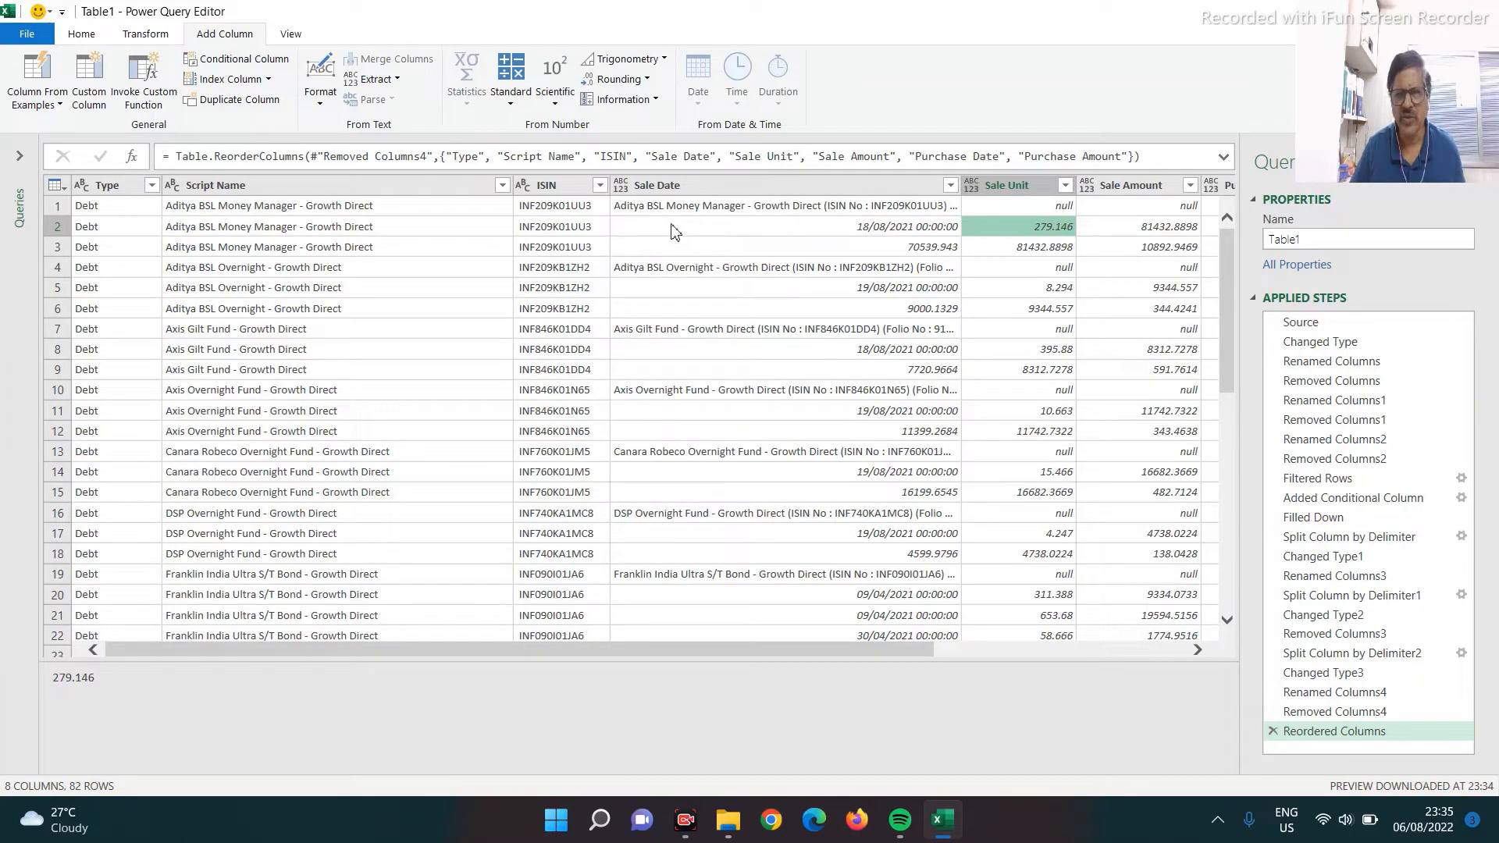
{"action": "left_click", "coordinate": [1073, 191]}
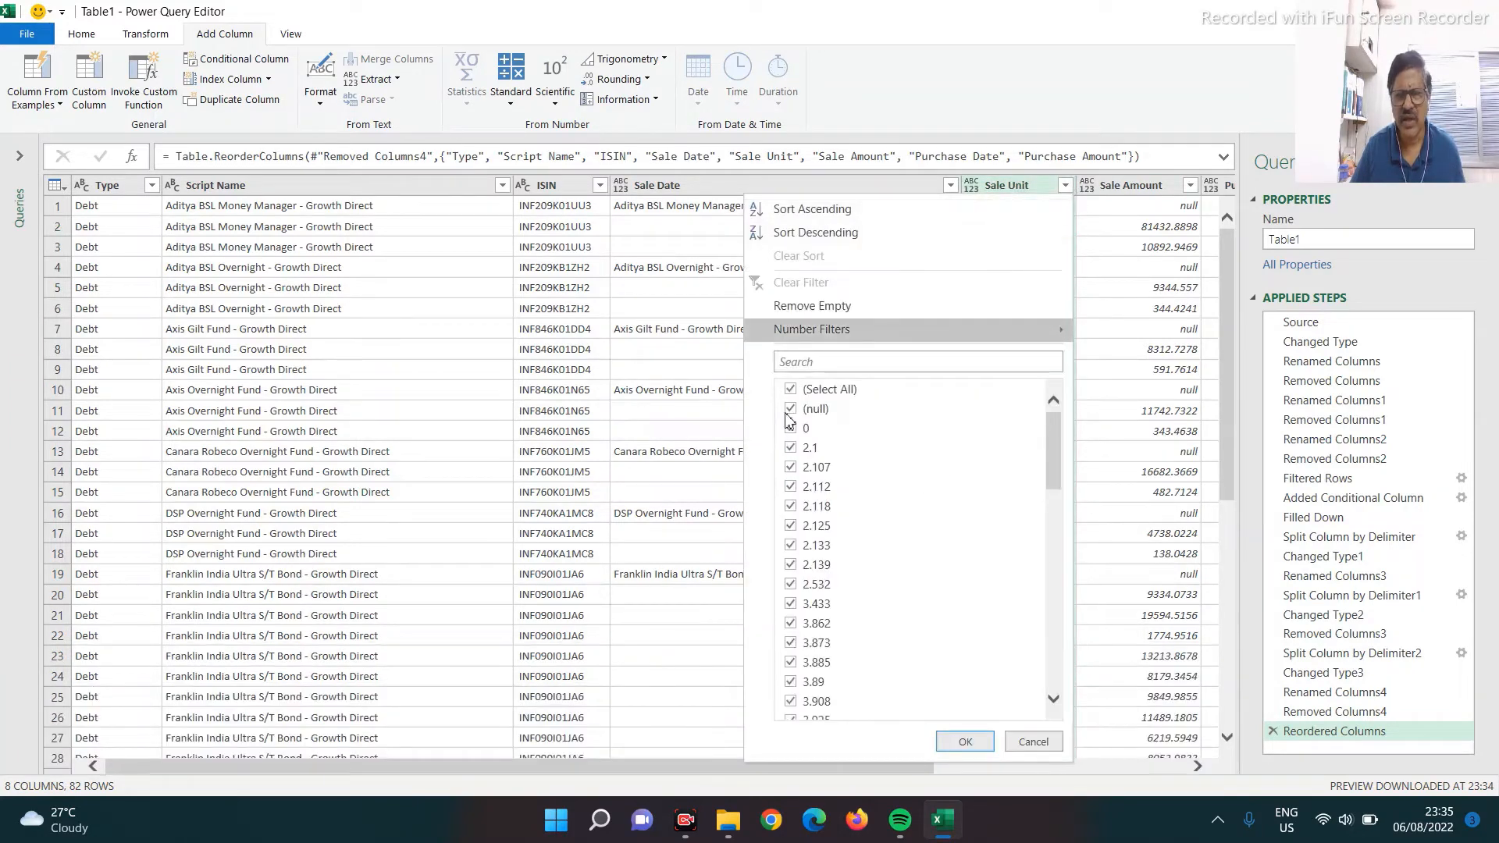
{"action": "left_click", "coordinate": [791, 409]}
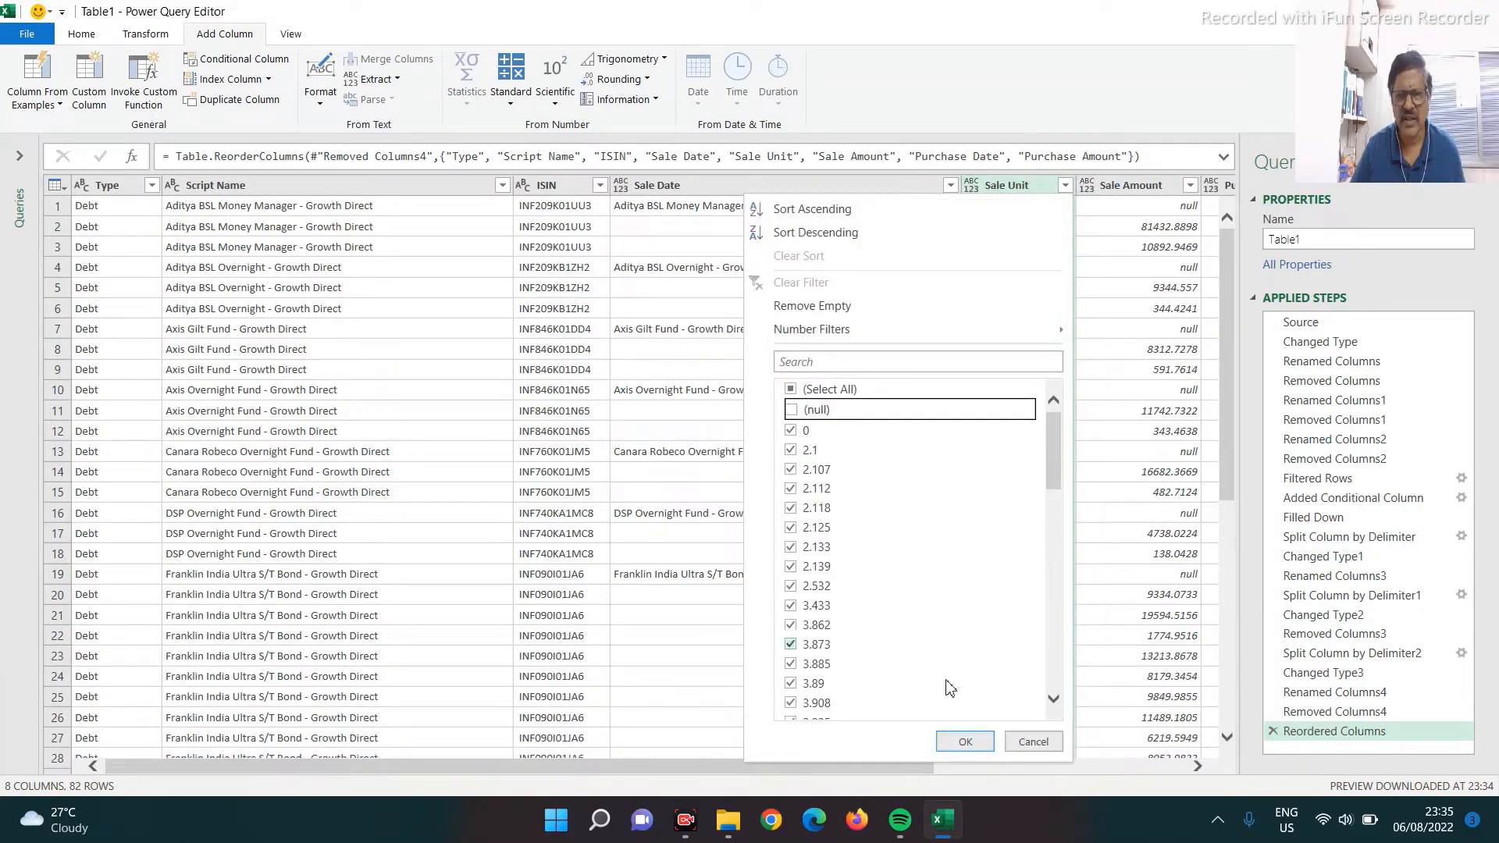
{"action": "left_click", "coordinate": [966, 742]}
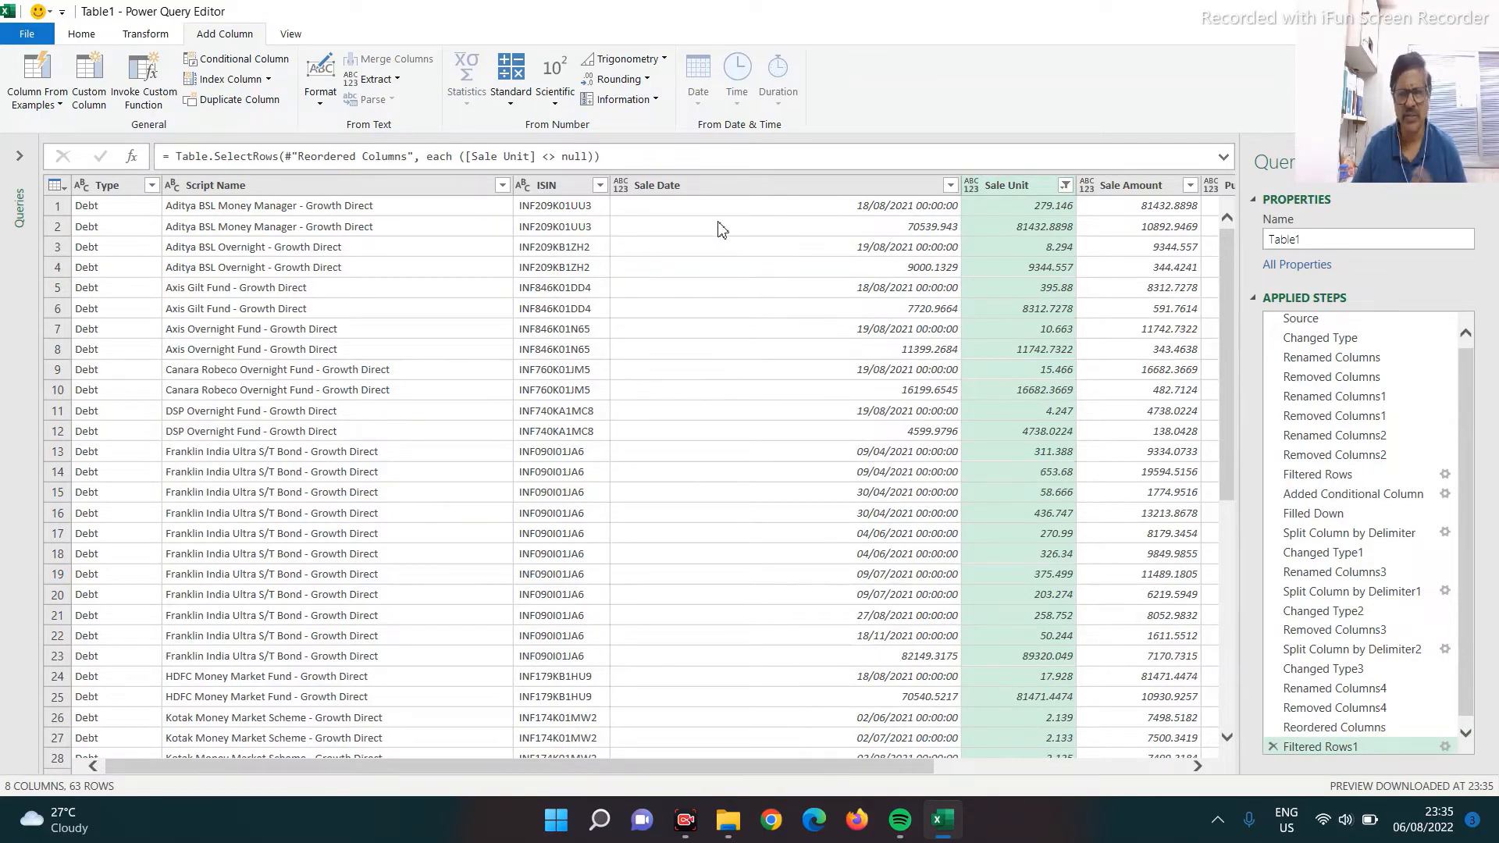
- Filter the Purchase Date column to exclude the subtotal rows with the value 0
{"action": "left_click", "coordinate": [825, 227]}
{"action": "key", "text": "Right"}
{"action": "key", "text": "Right"}
{"action": "key", "text": "Right"}
{"action": "key", "text": "Right"}
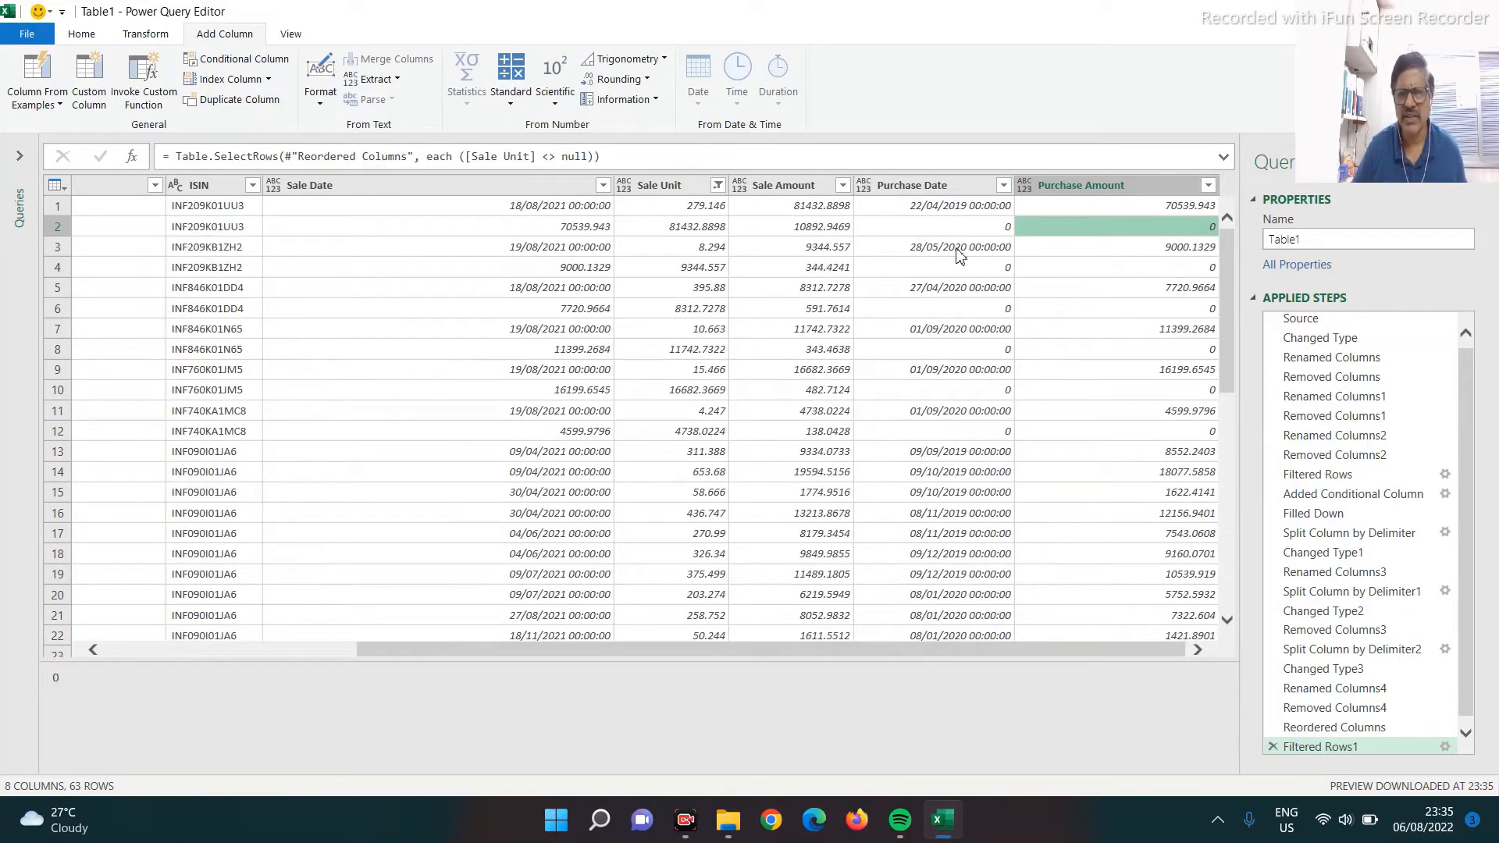
{"action": "left_click", "coordinate": [1003, 185]}
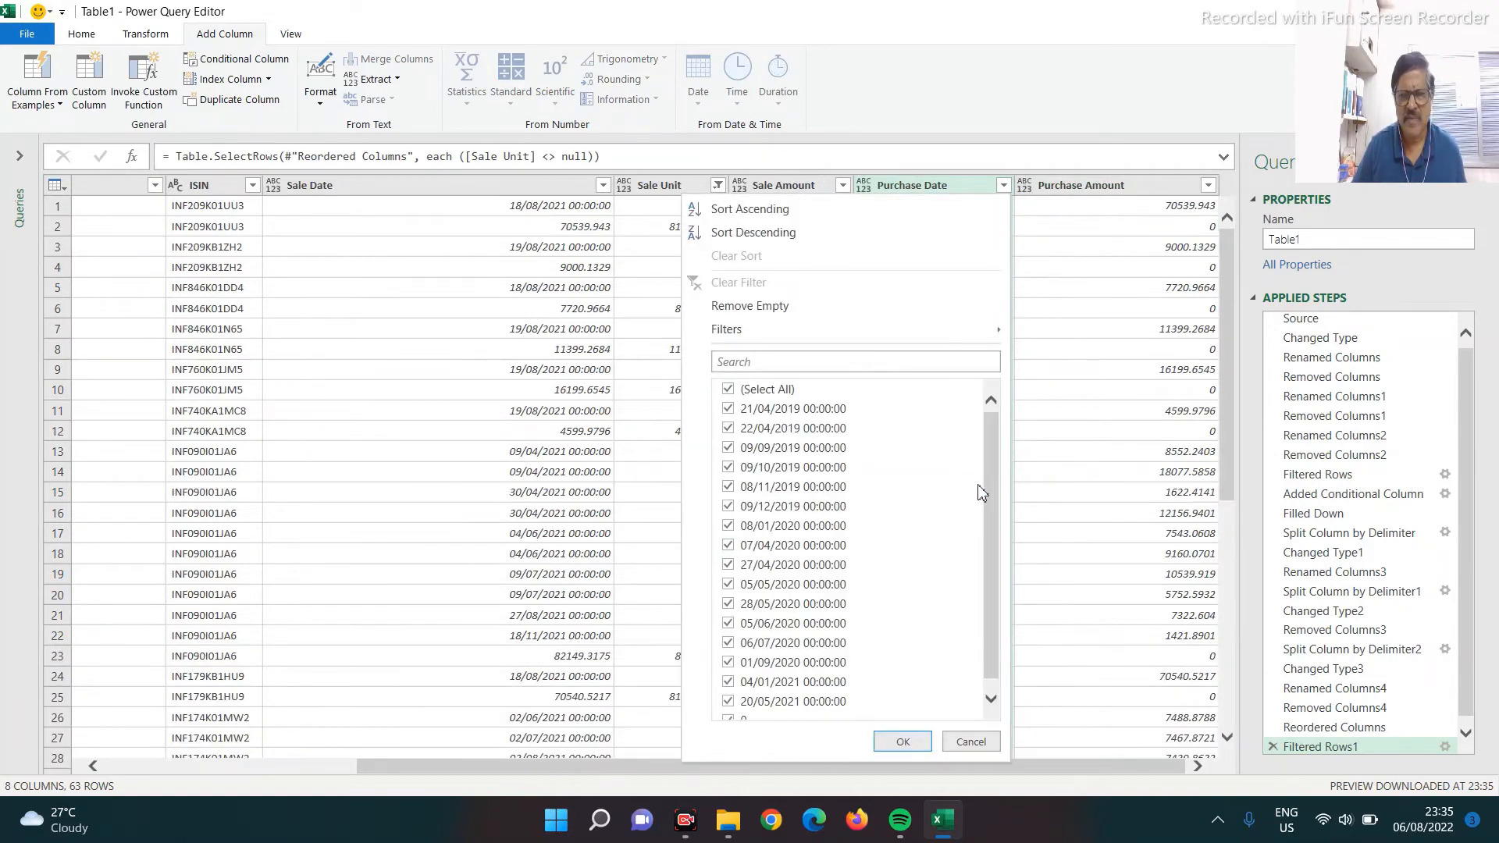
{"action": "scroll", "coordinate": [989, 489], "scroll_direction": "down", "scroll_amount": 1}
{"action": "left_click", "coordinate": [729, 711]}
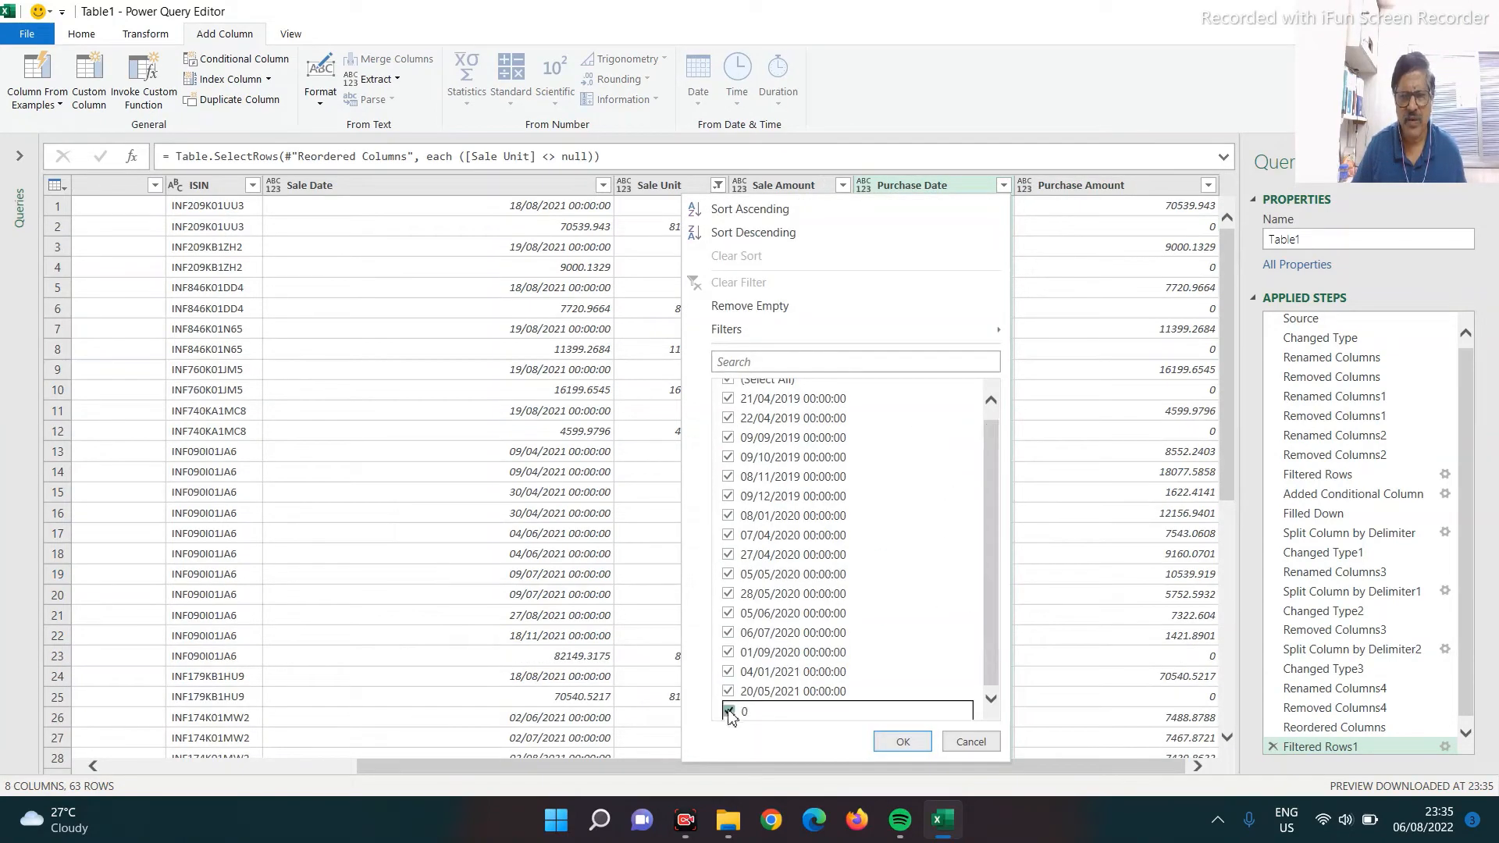
{"action": "left_click", "coordinate": [901, 742]}
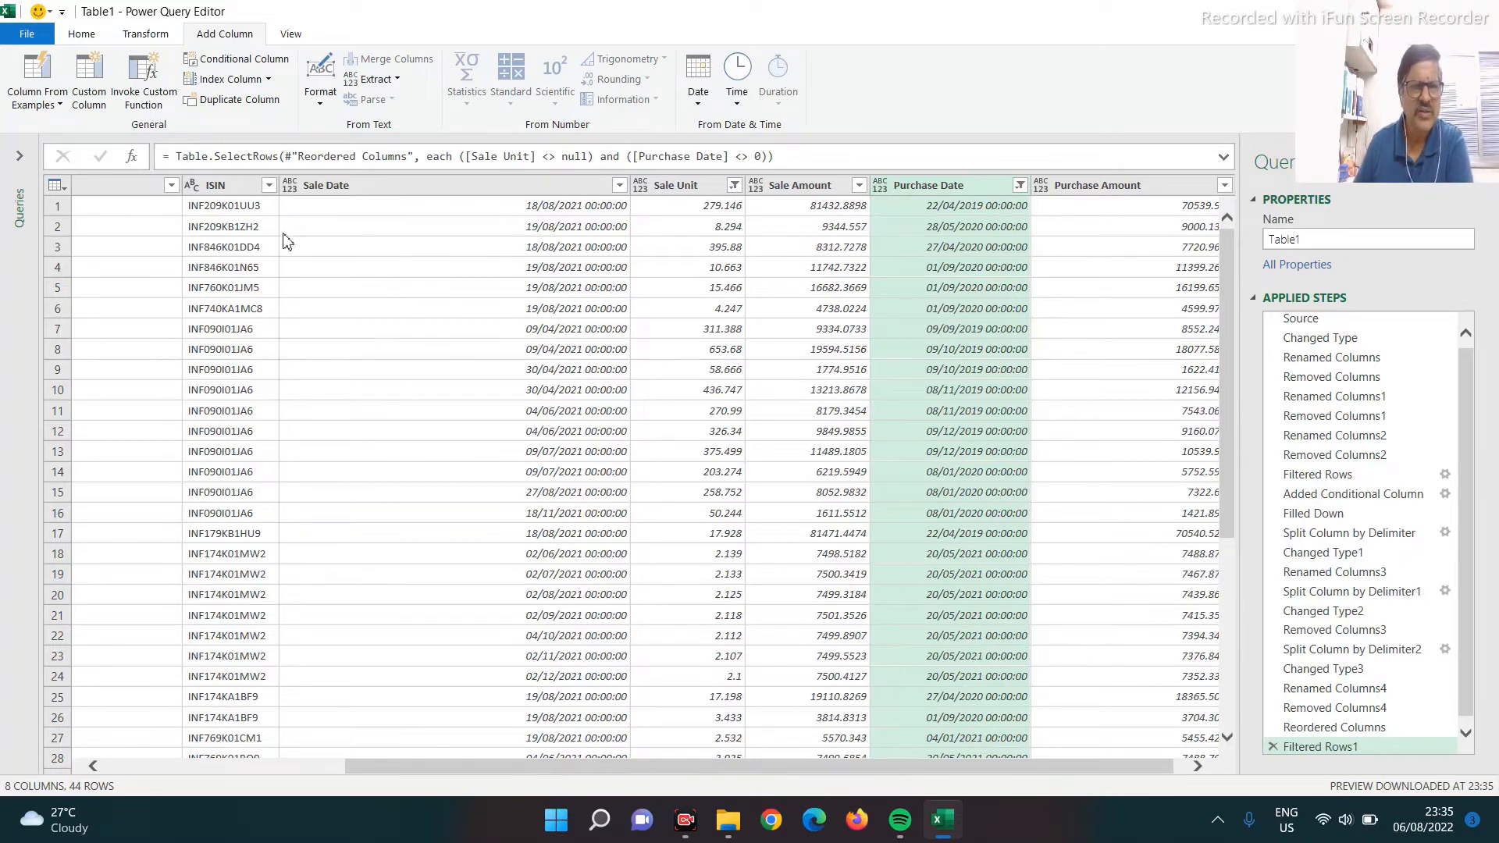
- Change the data type of the Sale Date and Purchase Date columns to Date
{"action": "left_click", "coordinate": [289, 189]}
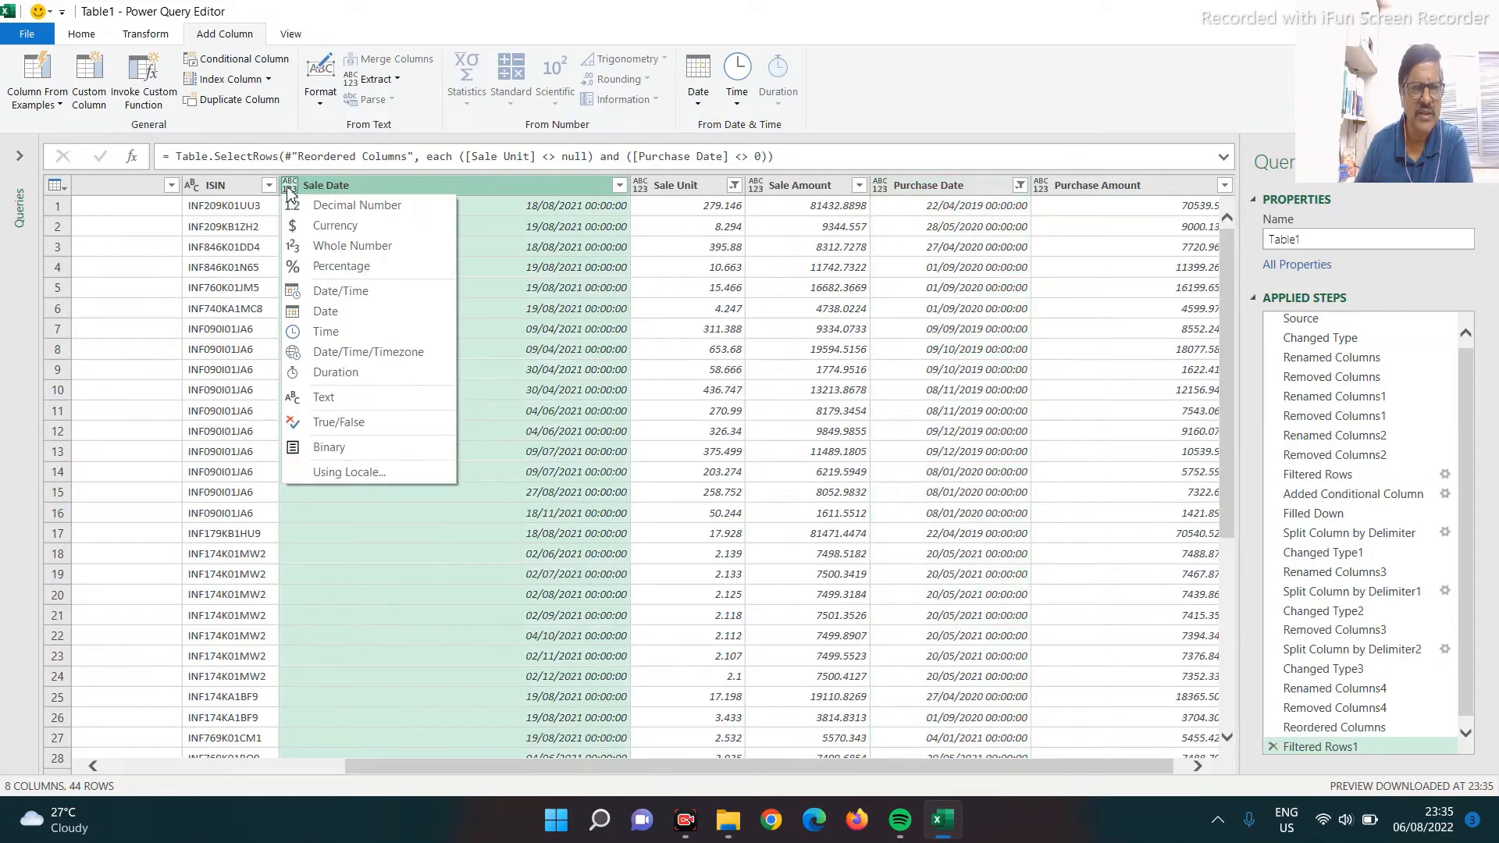
{"action": "left_click", "coordinate": [319, 312]}
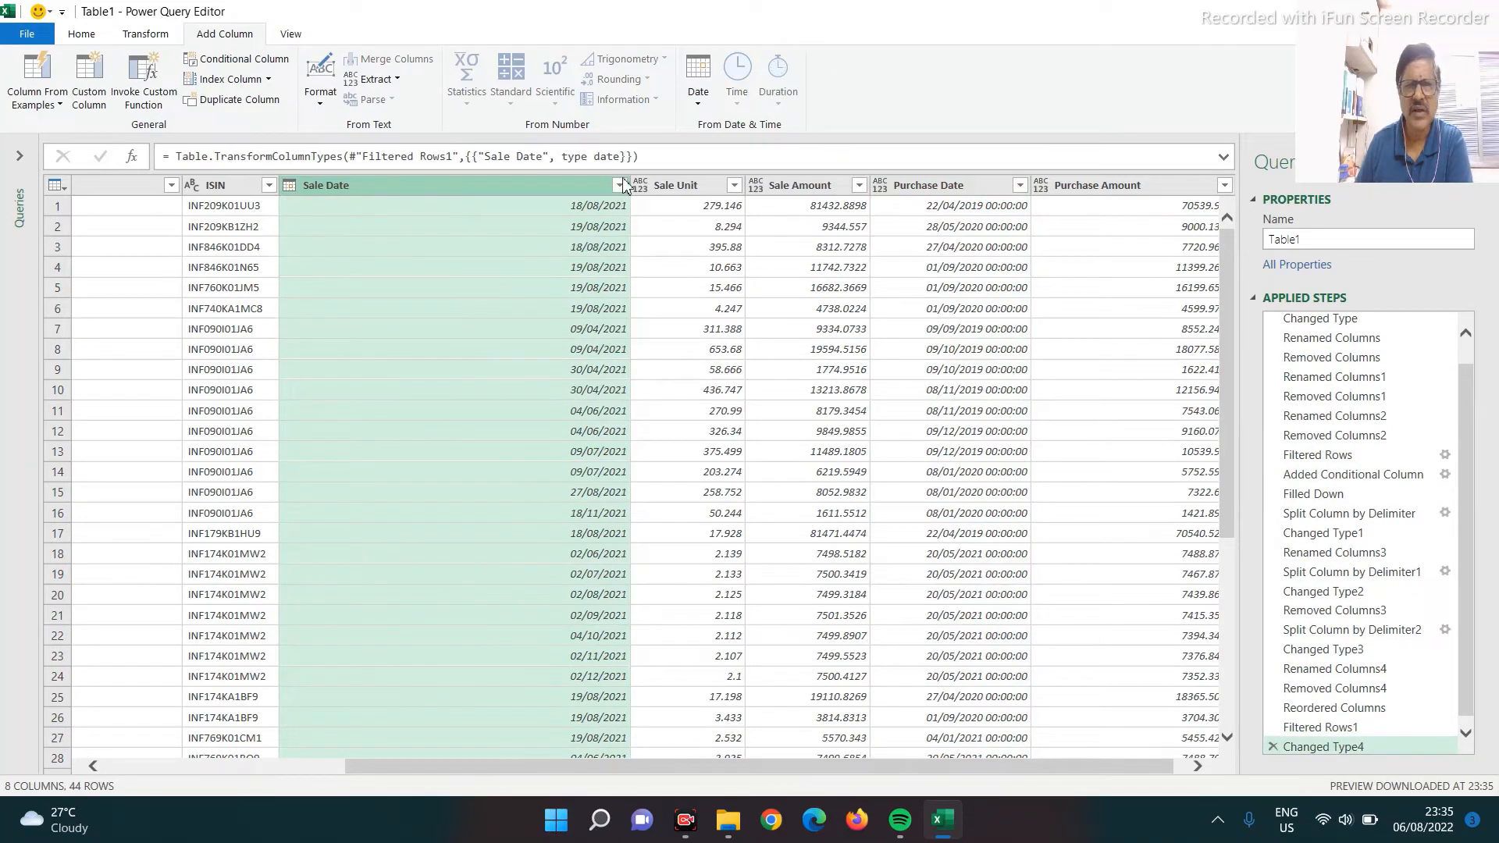
{"action": "left_click", "coordinate": [881, 187]}
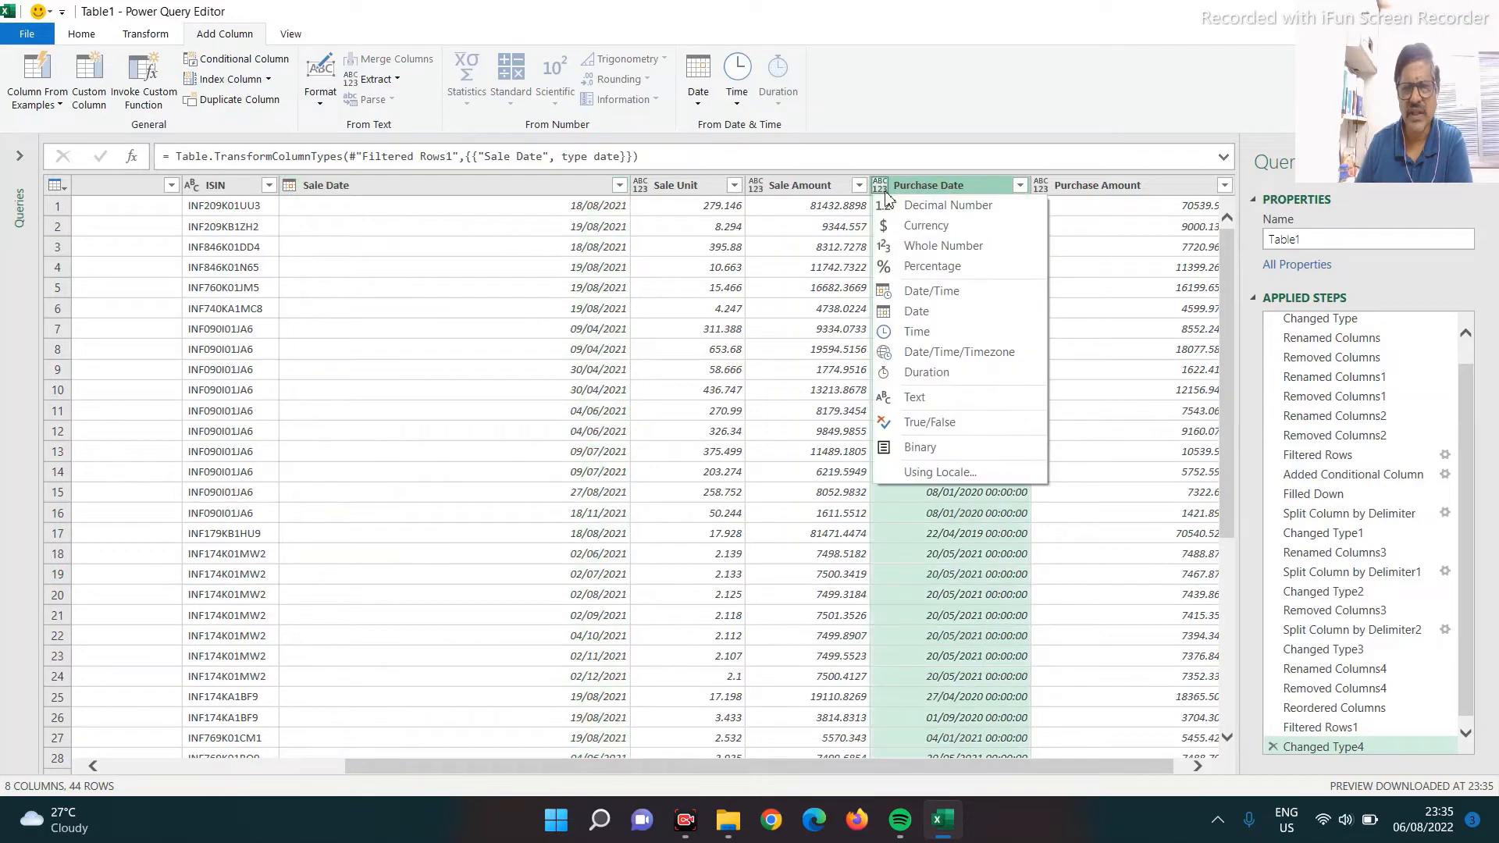
{"action": "left_click", "coordinate": [912, 313]}
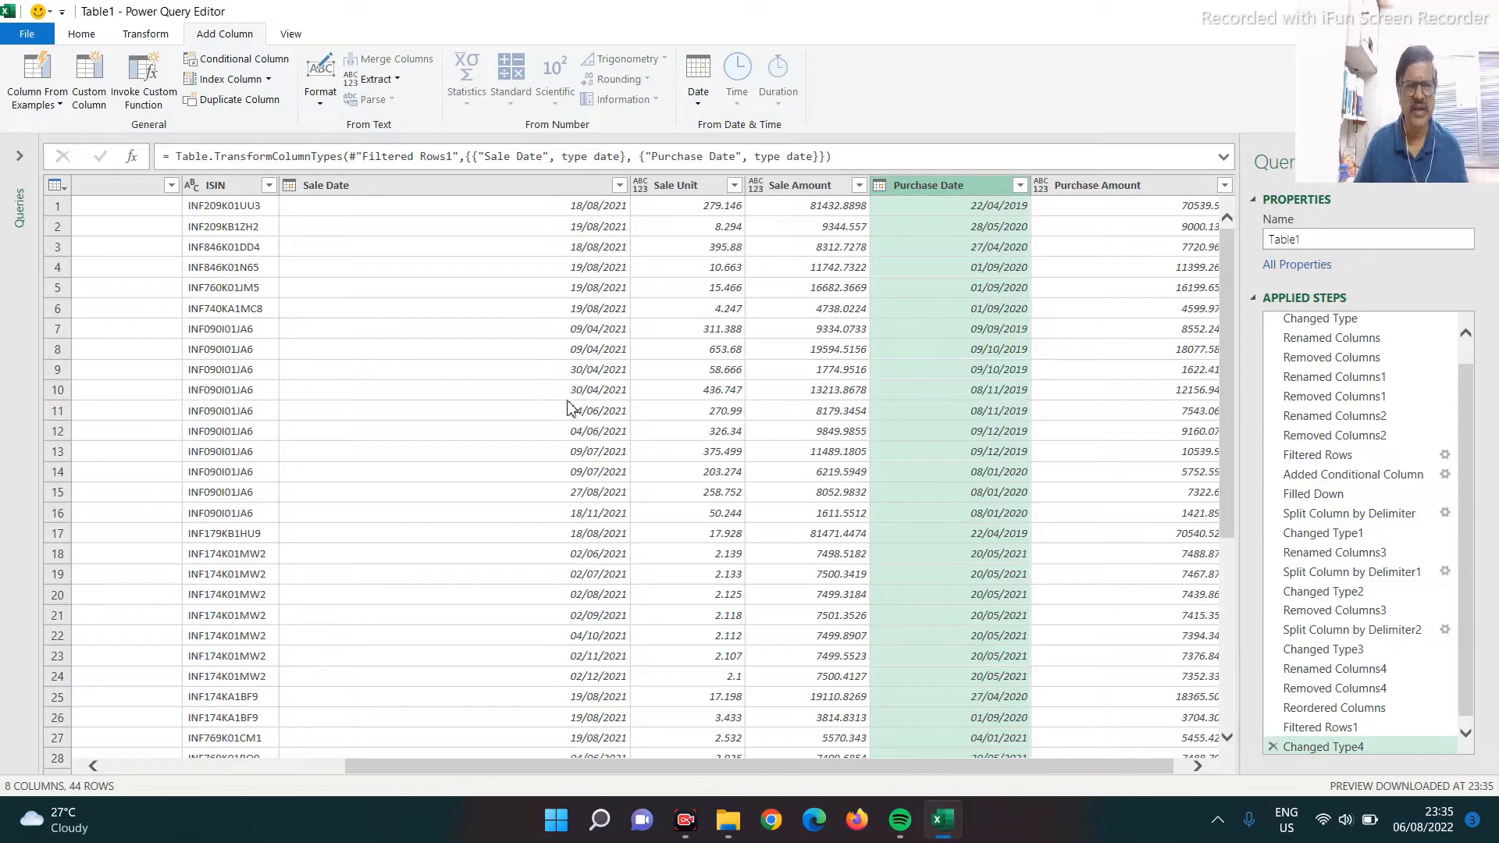
- Review the cleaned rows from top to bottom and all columns from Purchase Amount back to Type
{"action": "scroll", "coordinate": [641, 402], "scroll_direction": "down", "scroll_amount": 6}
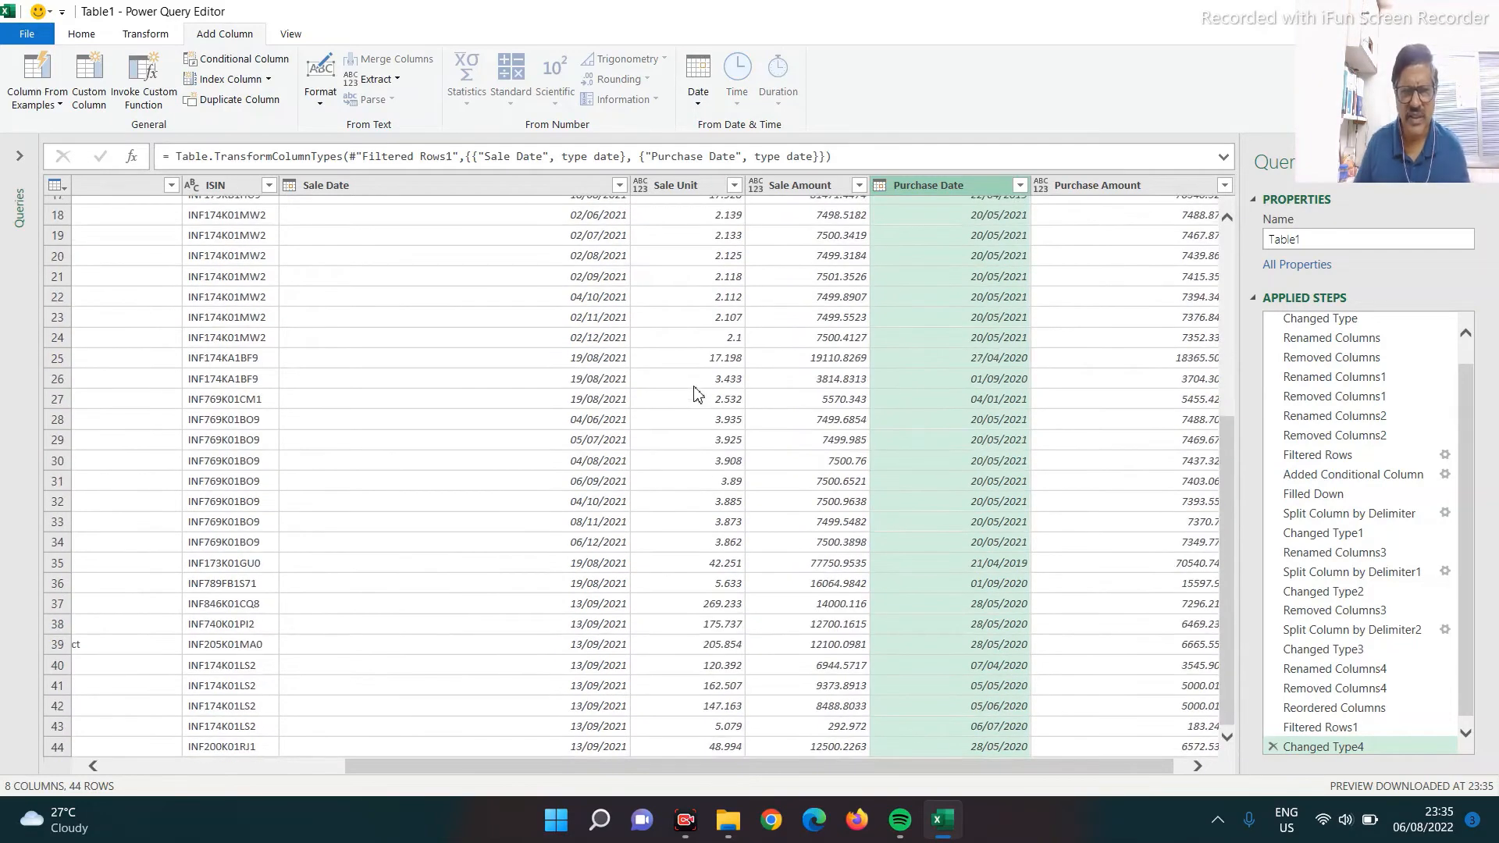
{"action": "scroll", "coordinate": [695, 391], "scroll_direction": "up", "scroll_amount": 6}
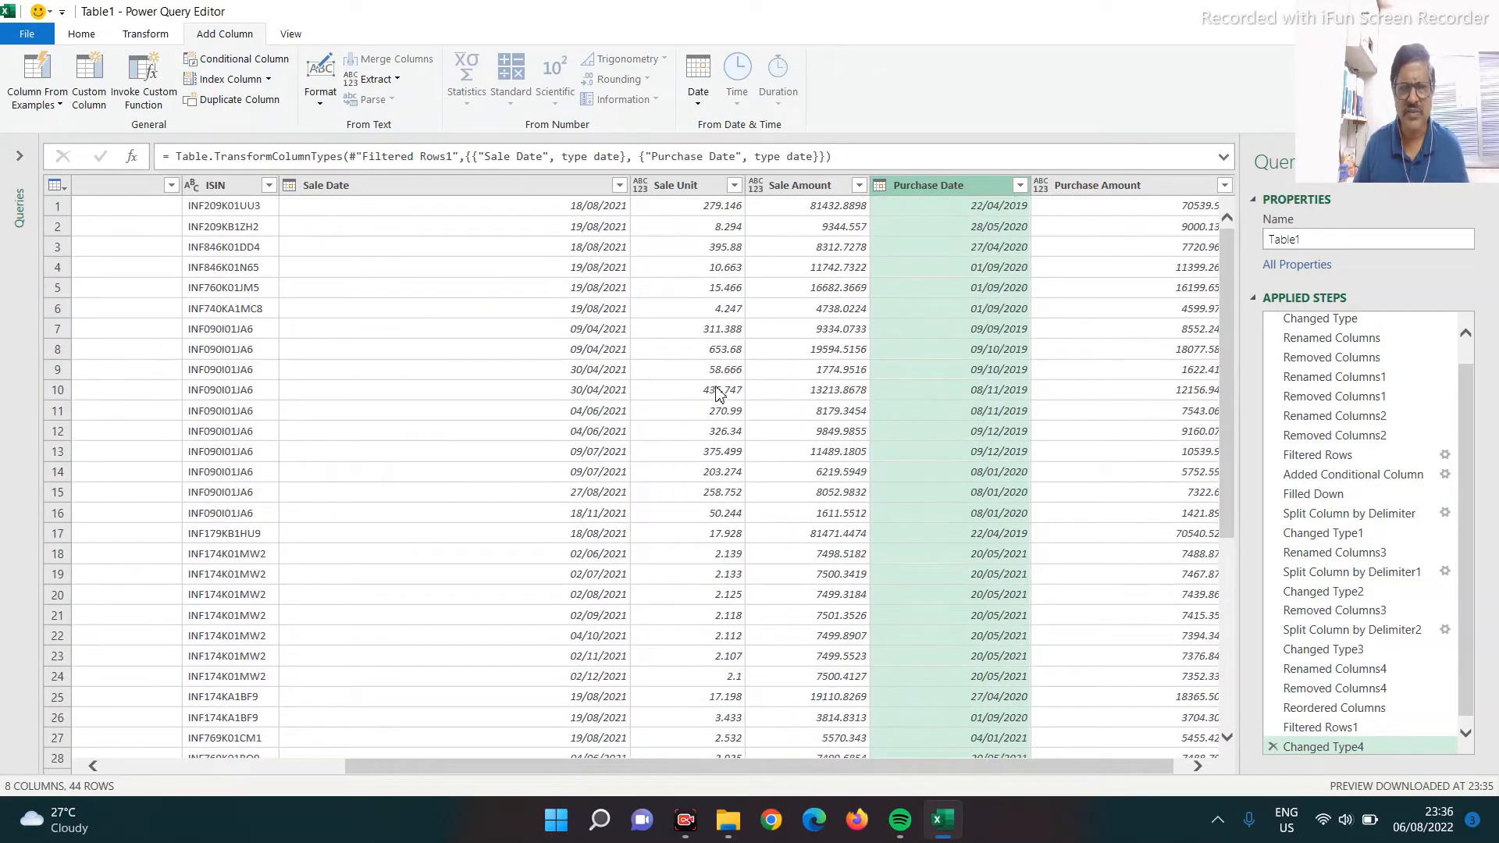
{"action": "scroll", "coordinate": [804, 391], "scroll_direction": "down", "scroll_amount": 6}
{"action": "scroll", "coordinate": [797, 393], "scroll_direction": "up", "scroll_amount": 6}
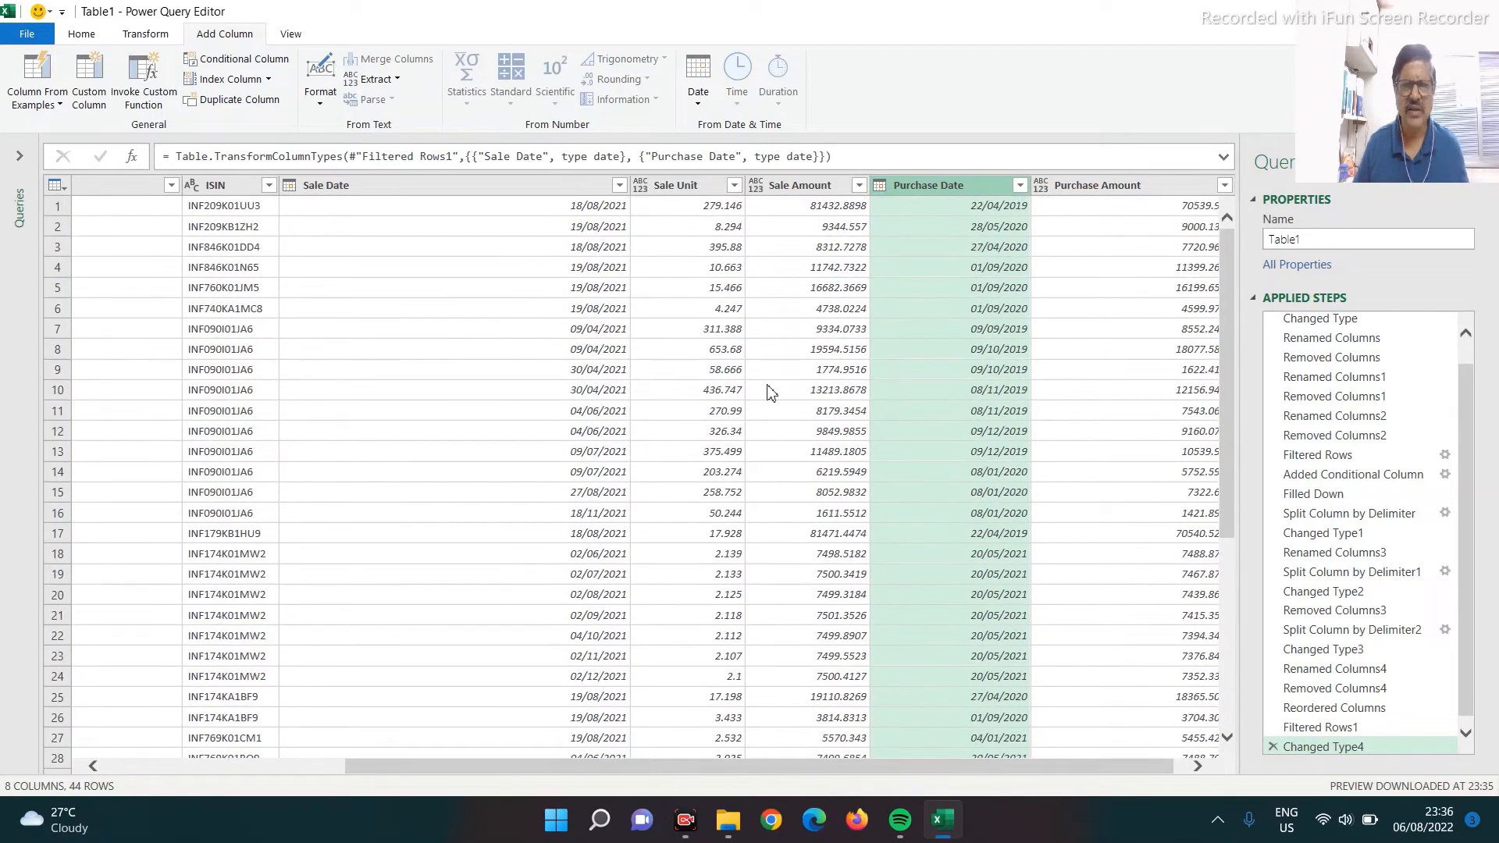
{"action": "left_click", "coordinate": [1078, 440]}
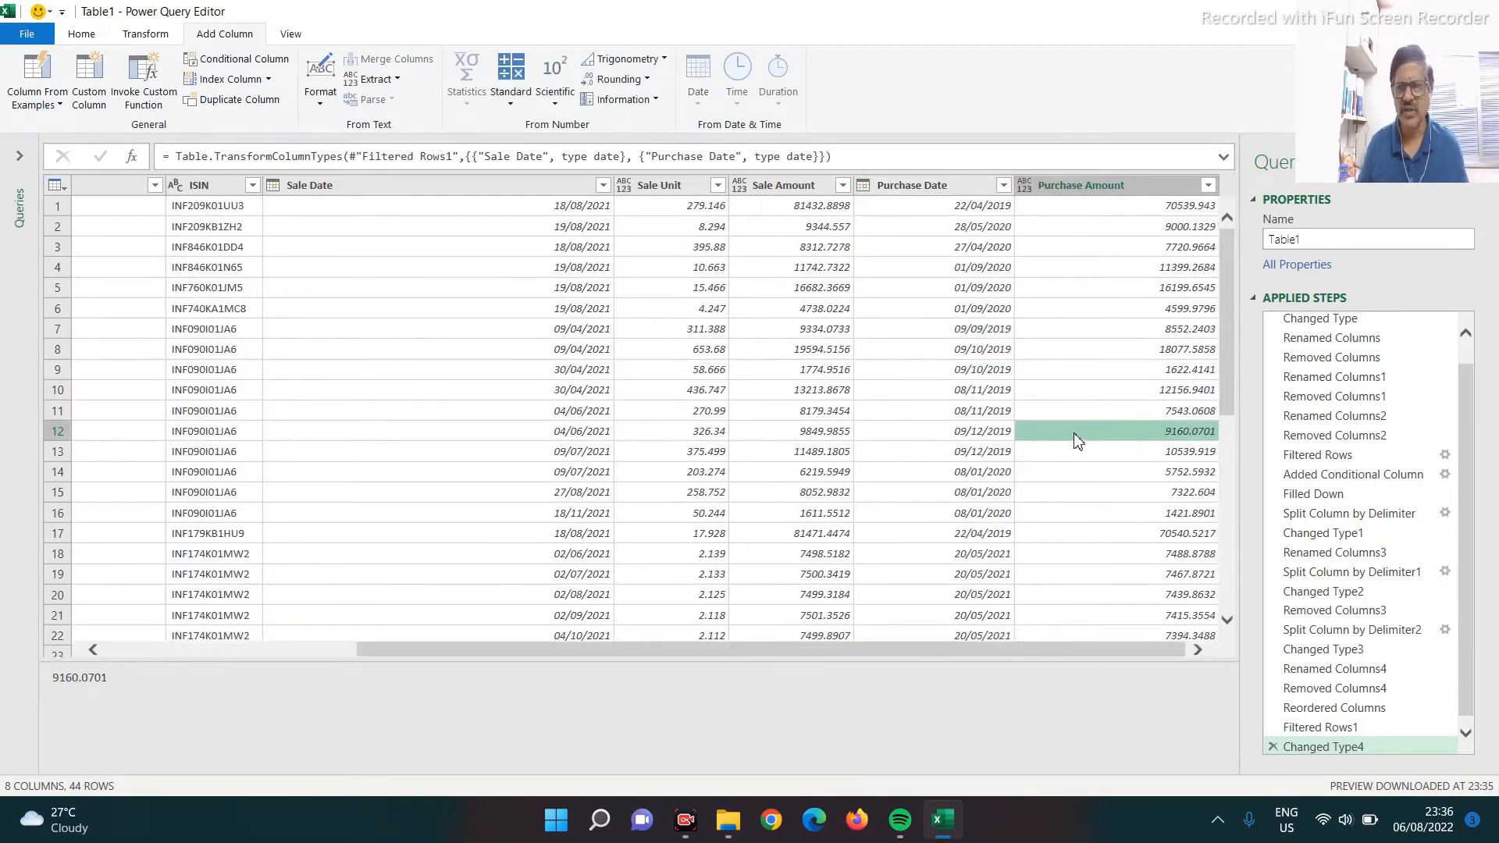
{"action": "key", "text": "Left"}
{"action": "key", "text": "Left"}
{"action": "key", "text": "Left"}
{"action": "key", "text": "Left"}
{"action": "key", "text": "Left"}
{"action": "key", "text": "Left"}
{"action": "key", "text": "Left"}
{"action": "key", "text": "Left"}
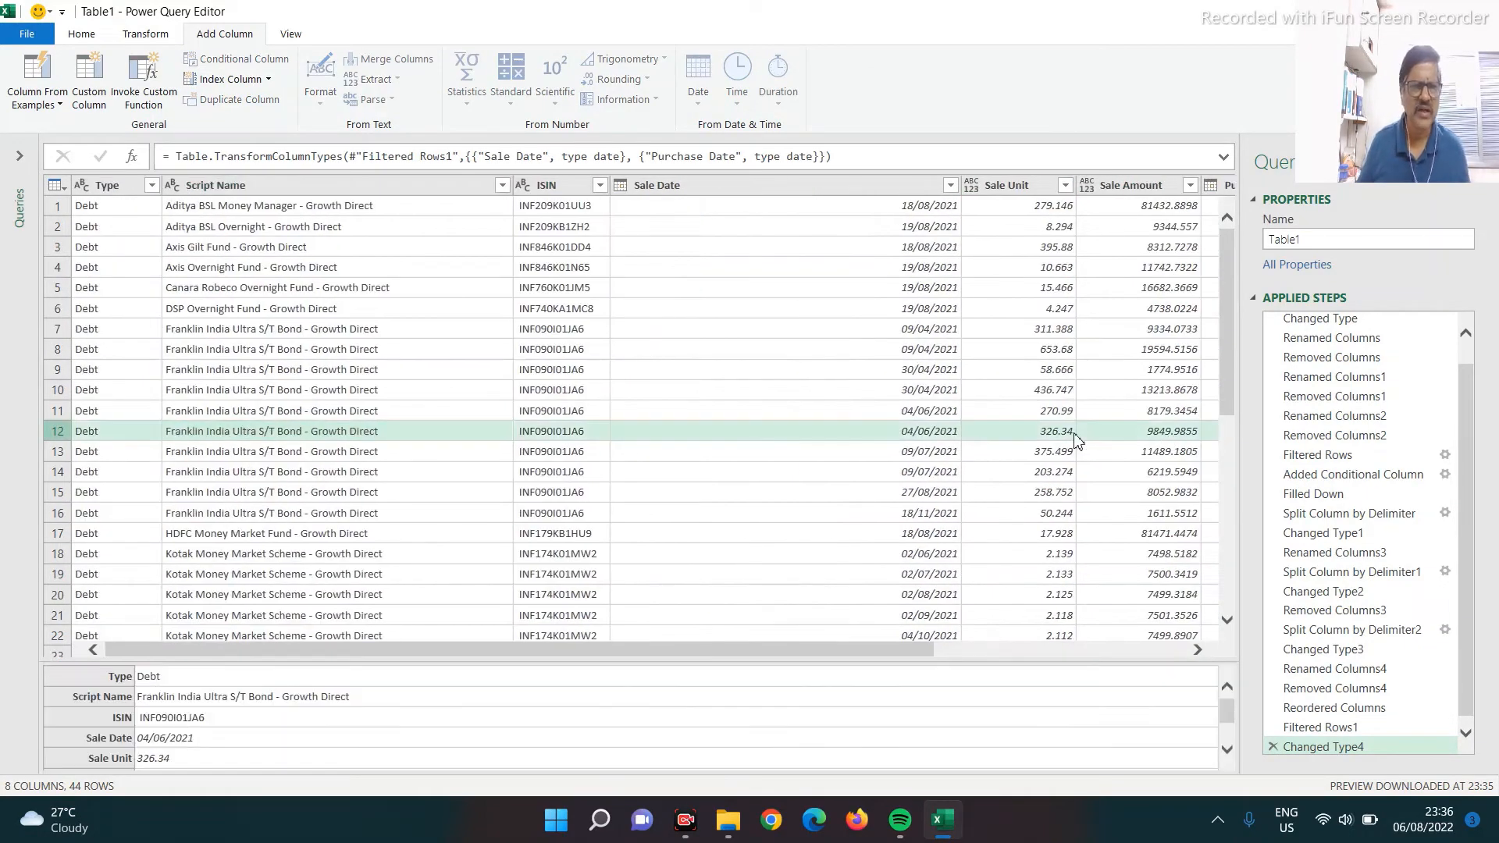
- Close the query editor and load the cleaned Table1 query into the workbook
{"action": "left_click", "coordinate": [28, 35]}
{"action": "left_click", "coordinate": [56, 69]}
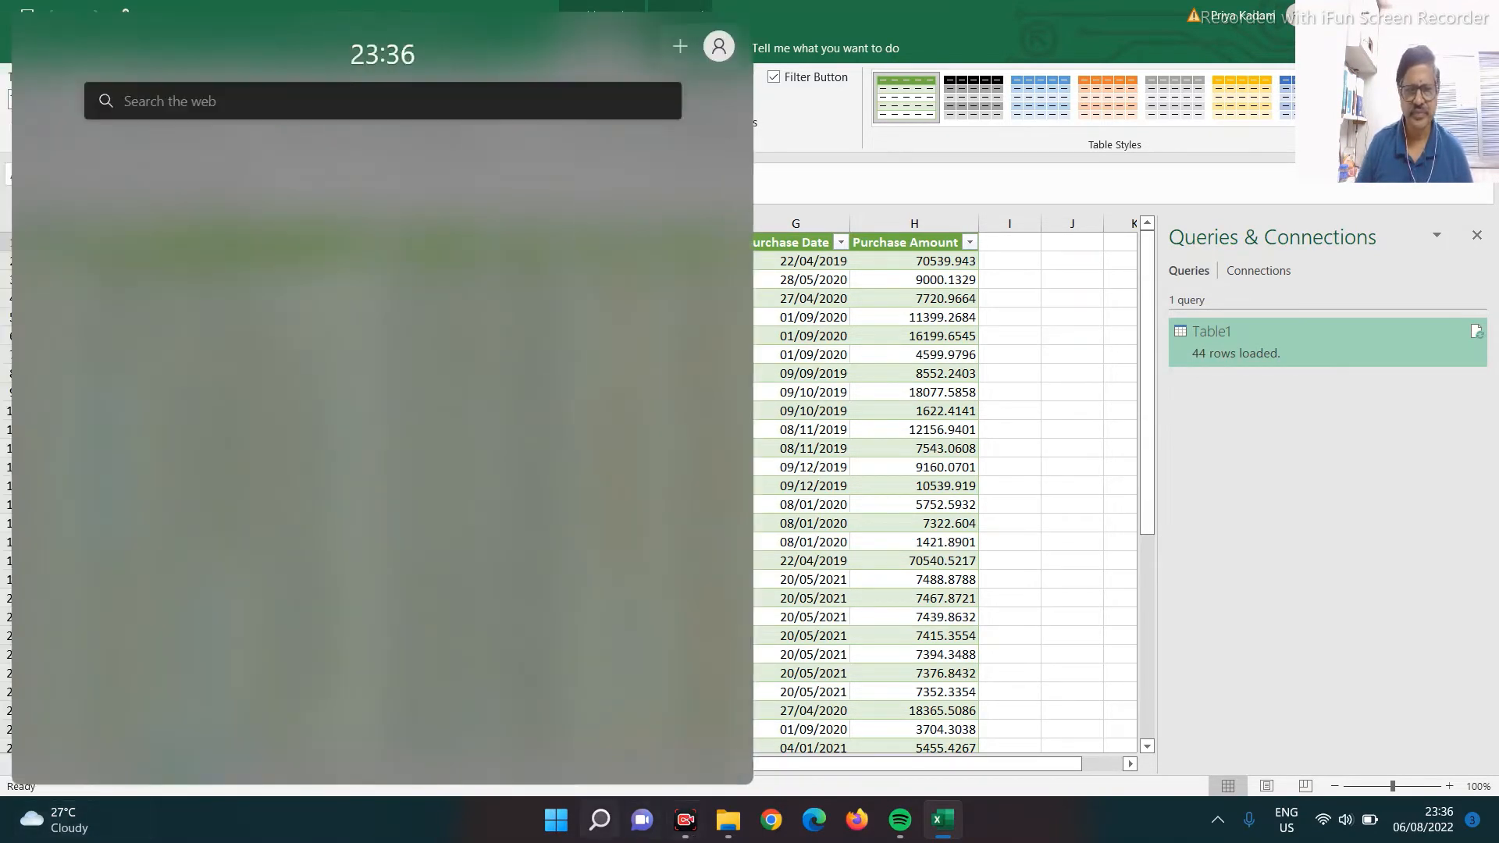
{"action": "left_click", "coordinate": [689, 824]}
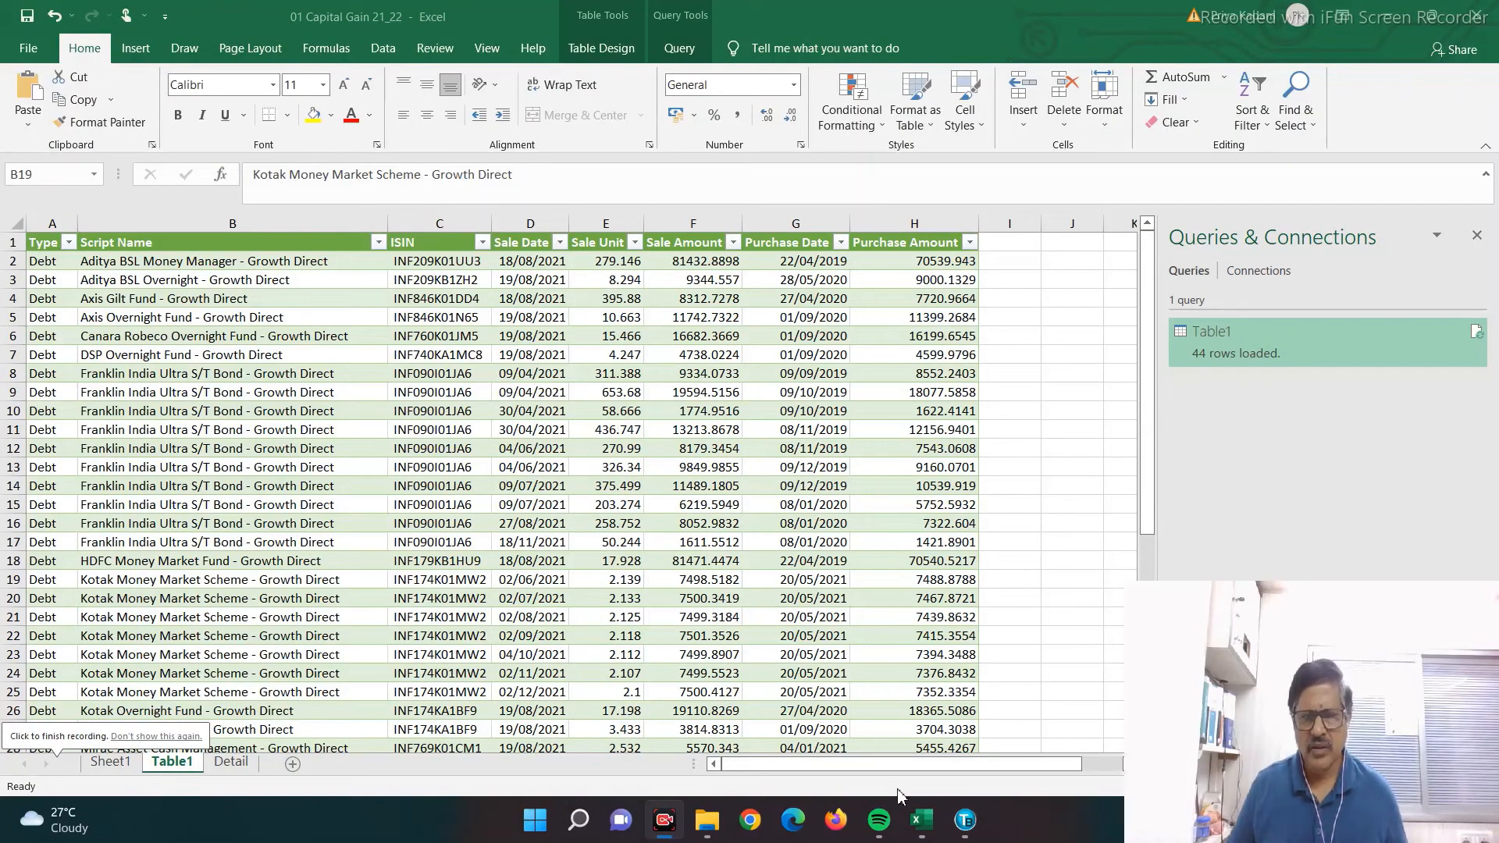
- Switch to TaxbasePro, open the Capital Gains details and start their export to Excel
{"action": "left_click", "coordinate": [968, 828]}
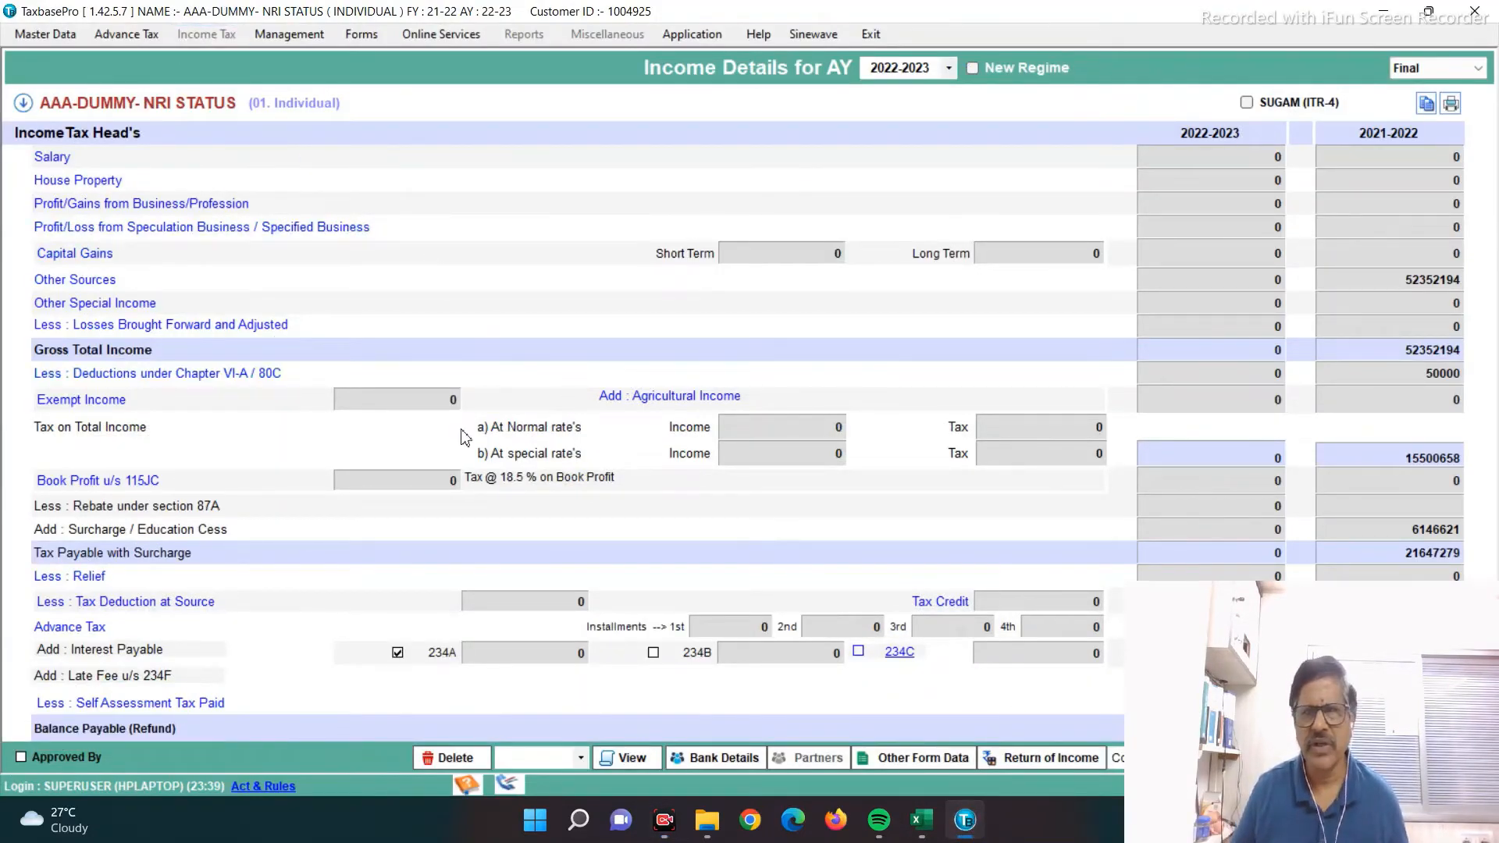
{"action": "left_click", "coordinate": [71, 254]}
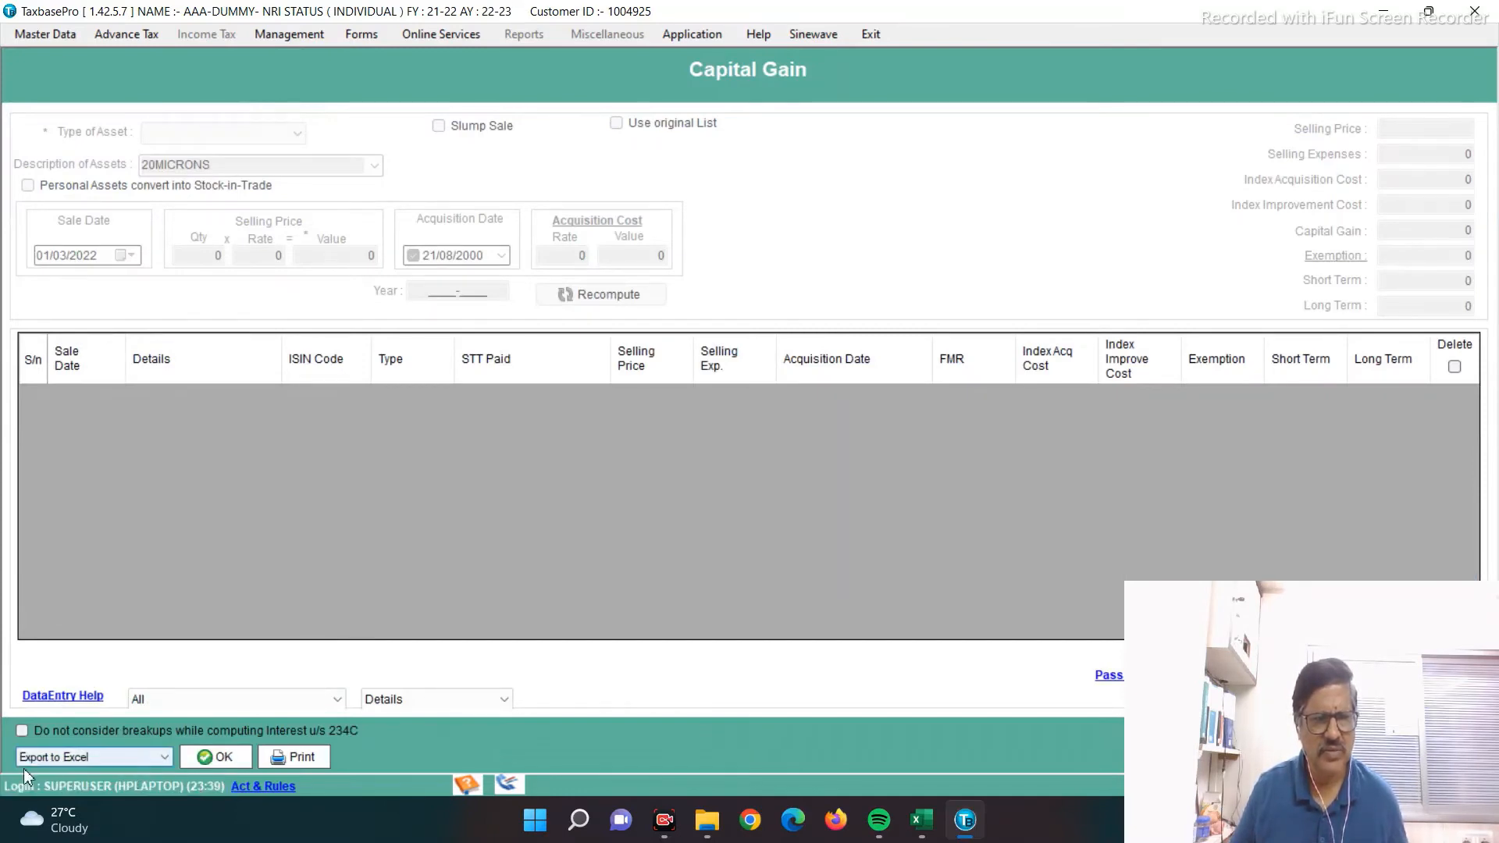
{"action": "left_click", "coordinate": [228, 764]}
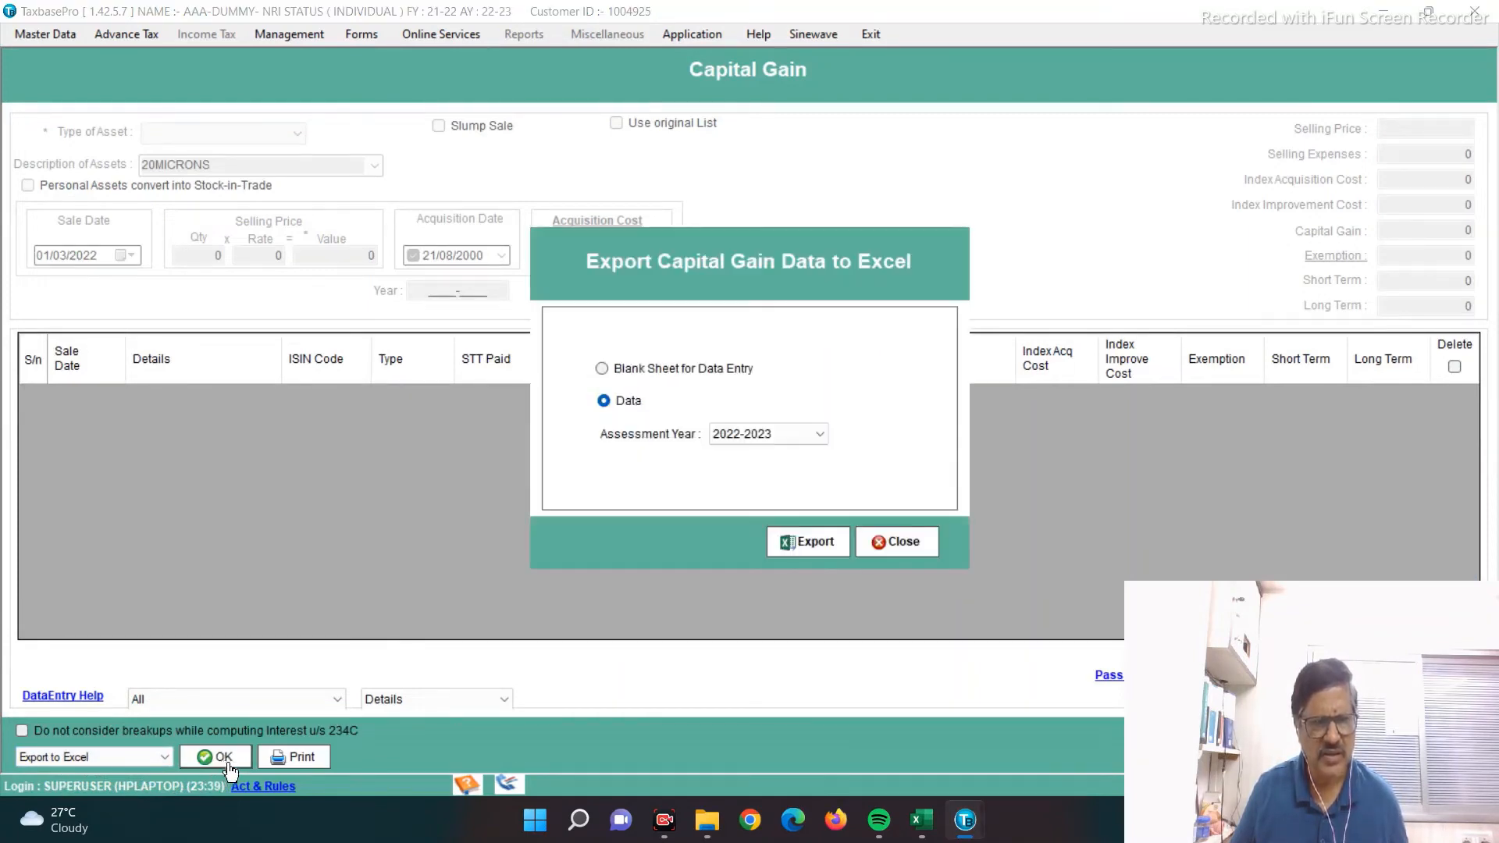
- Export the Blank Sheet for Data Entry to the Desktop as an Excel file named "cap gain" and close the export dialog
{"action": "left_click", "coordinate": [607, 372]}
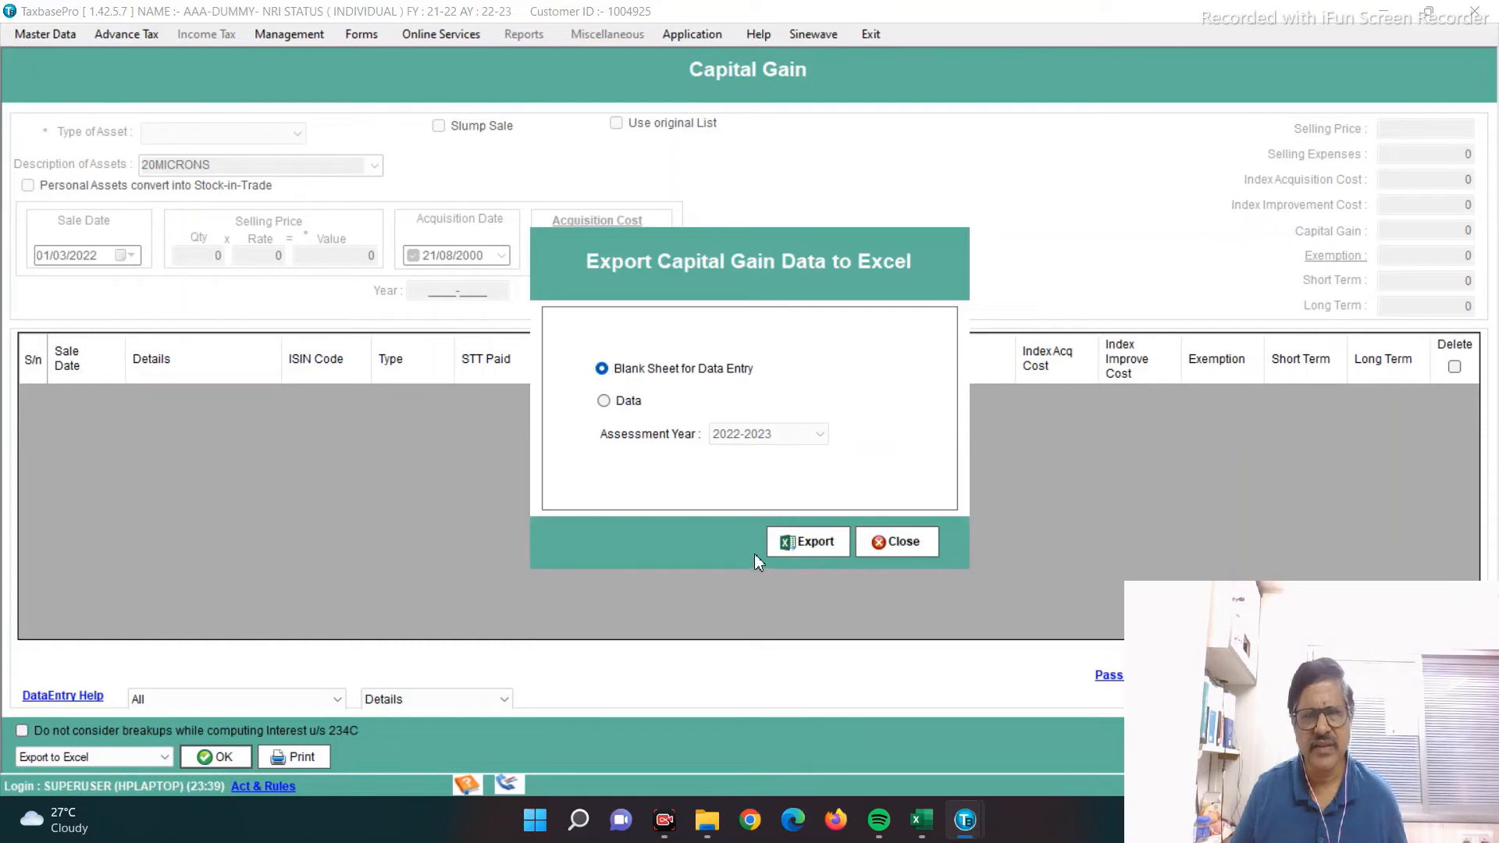
{"action": "left_click", "coordinate": [807, 547]}
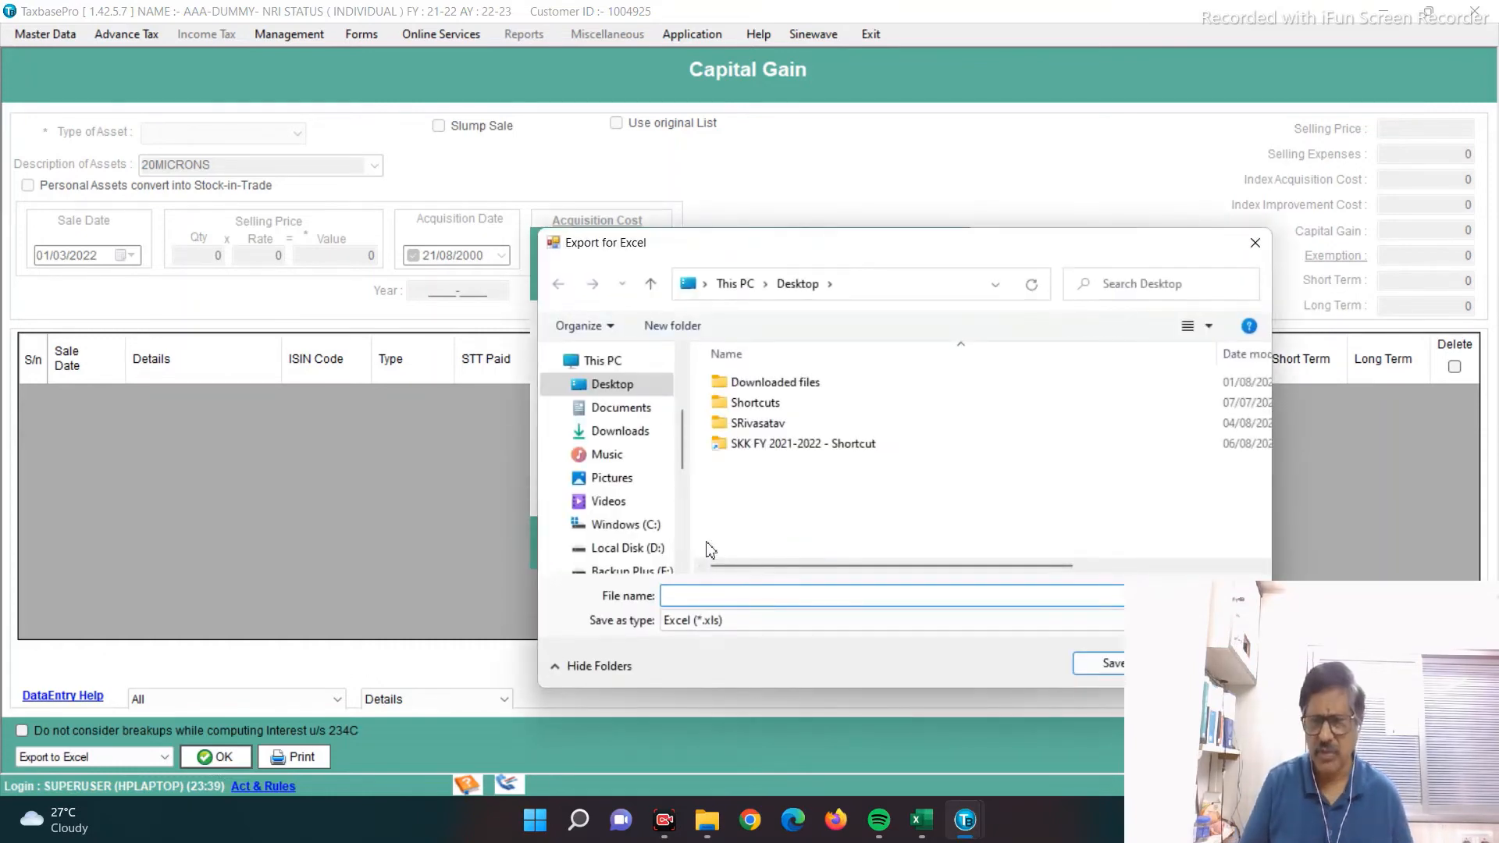
{"action": "type", "text": "cap gain"}
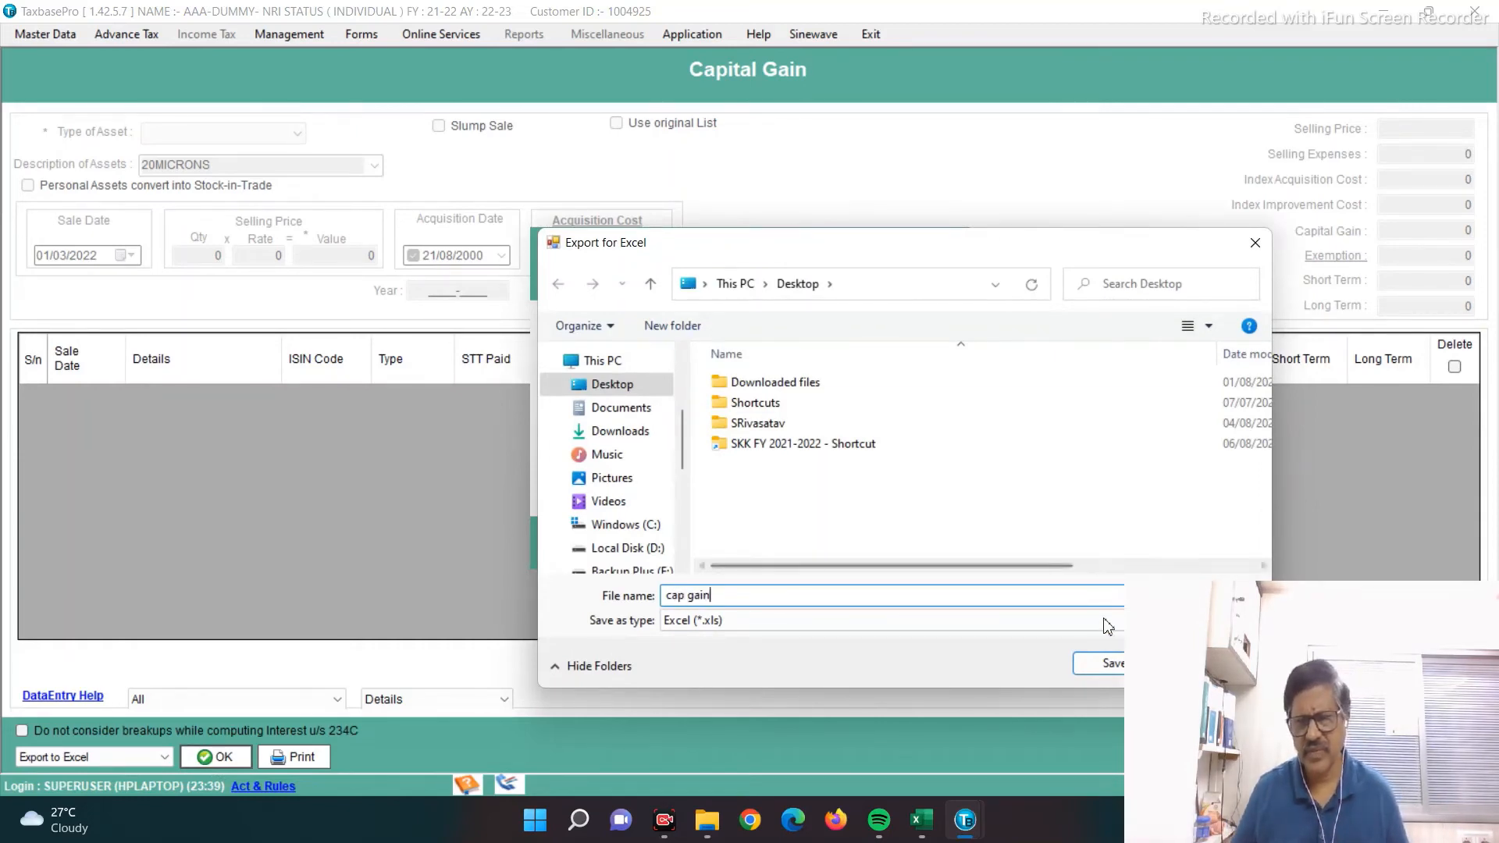
{"action": "left_click", "coordinate": [1110, 665]}
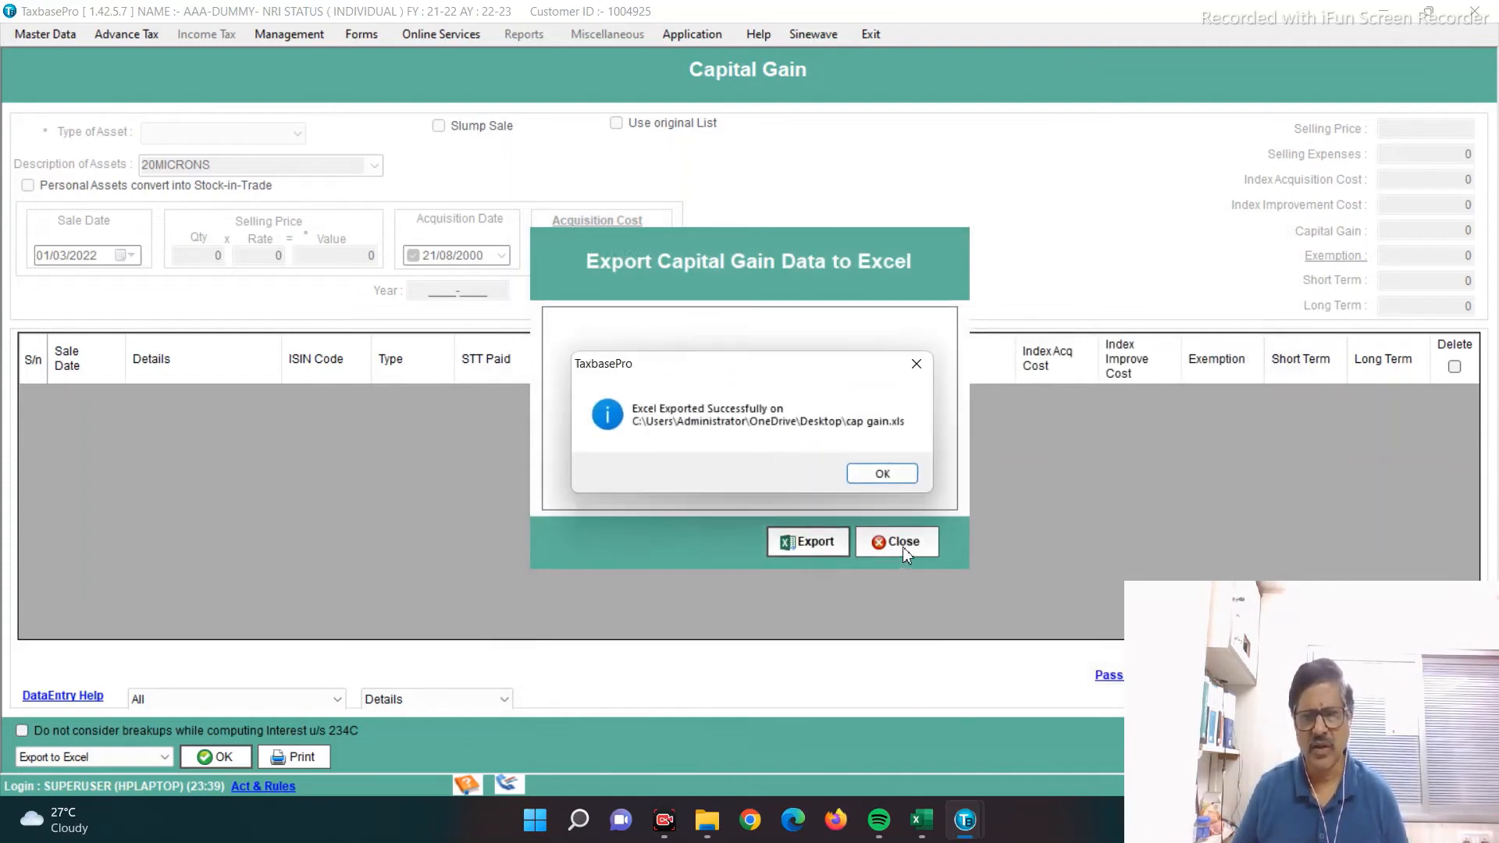
{"action": "left_click", "coordinate": [879, 473]}
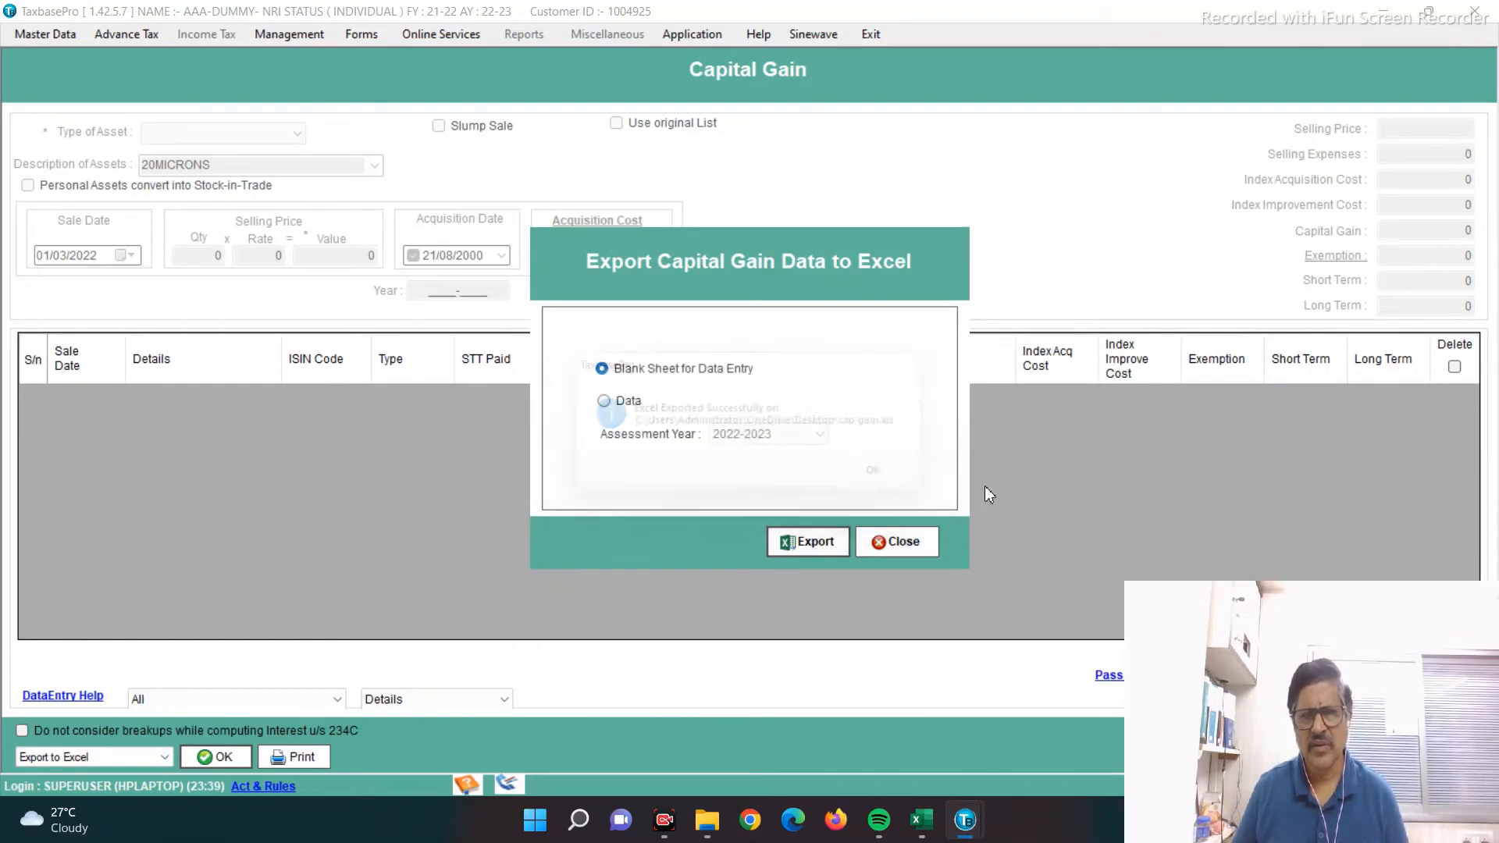
{"action": "left_click", "coordinate": [898, 543]}
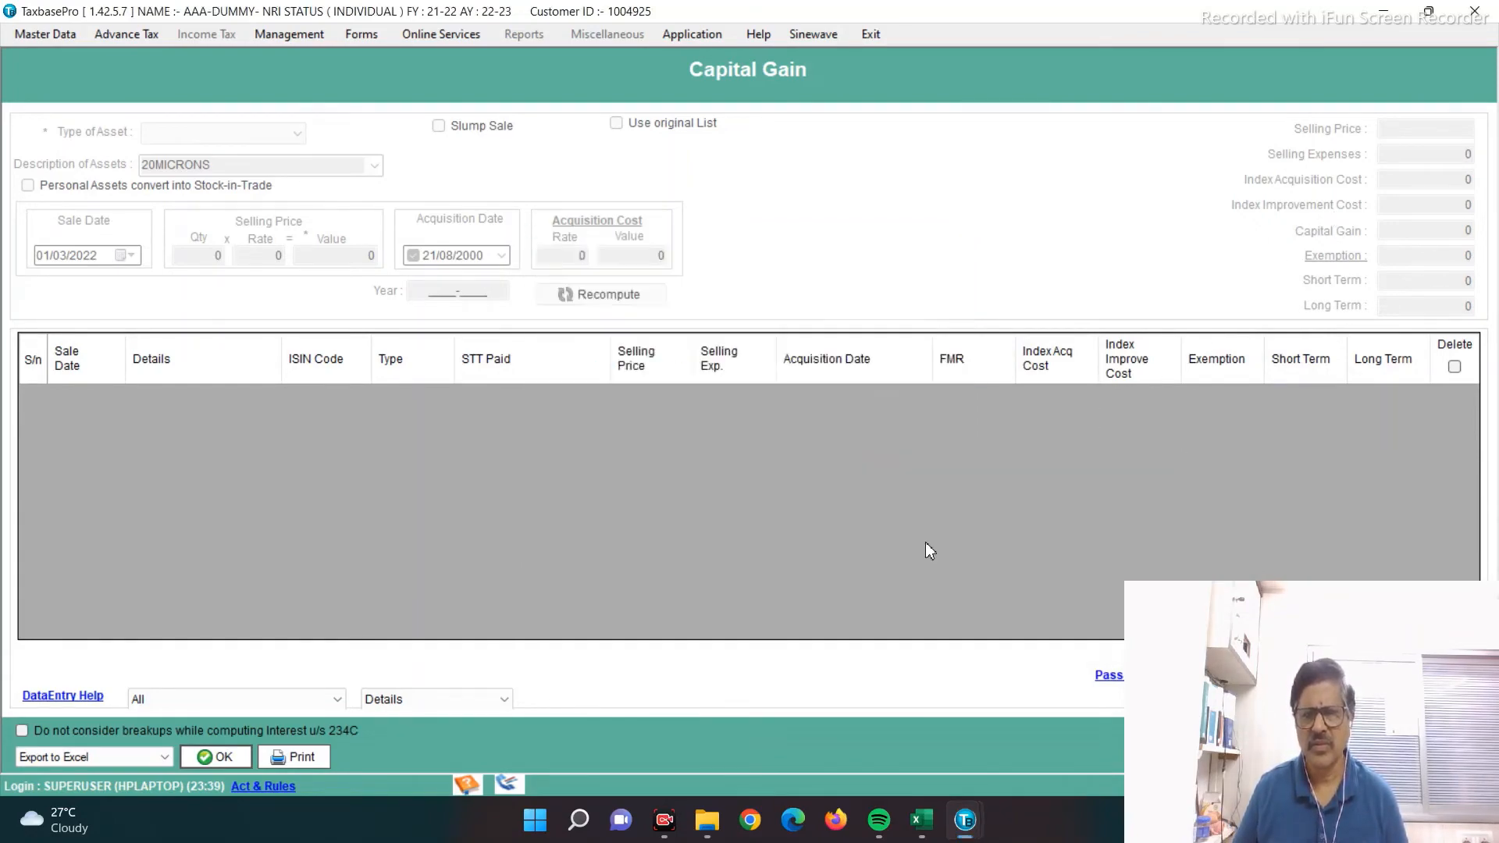
- Open the cap gain workbook from the desktop in Excel and enable its content
{"action": "left_click", "coordinate": [1384, 12]}
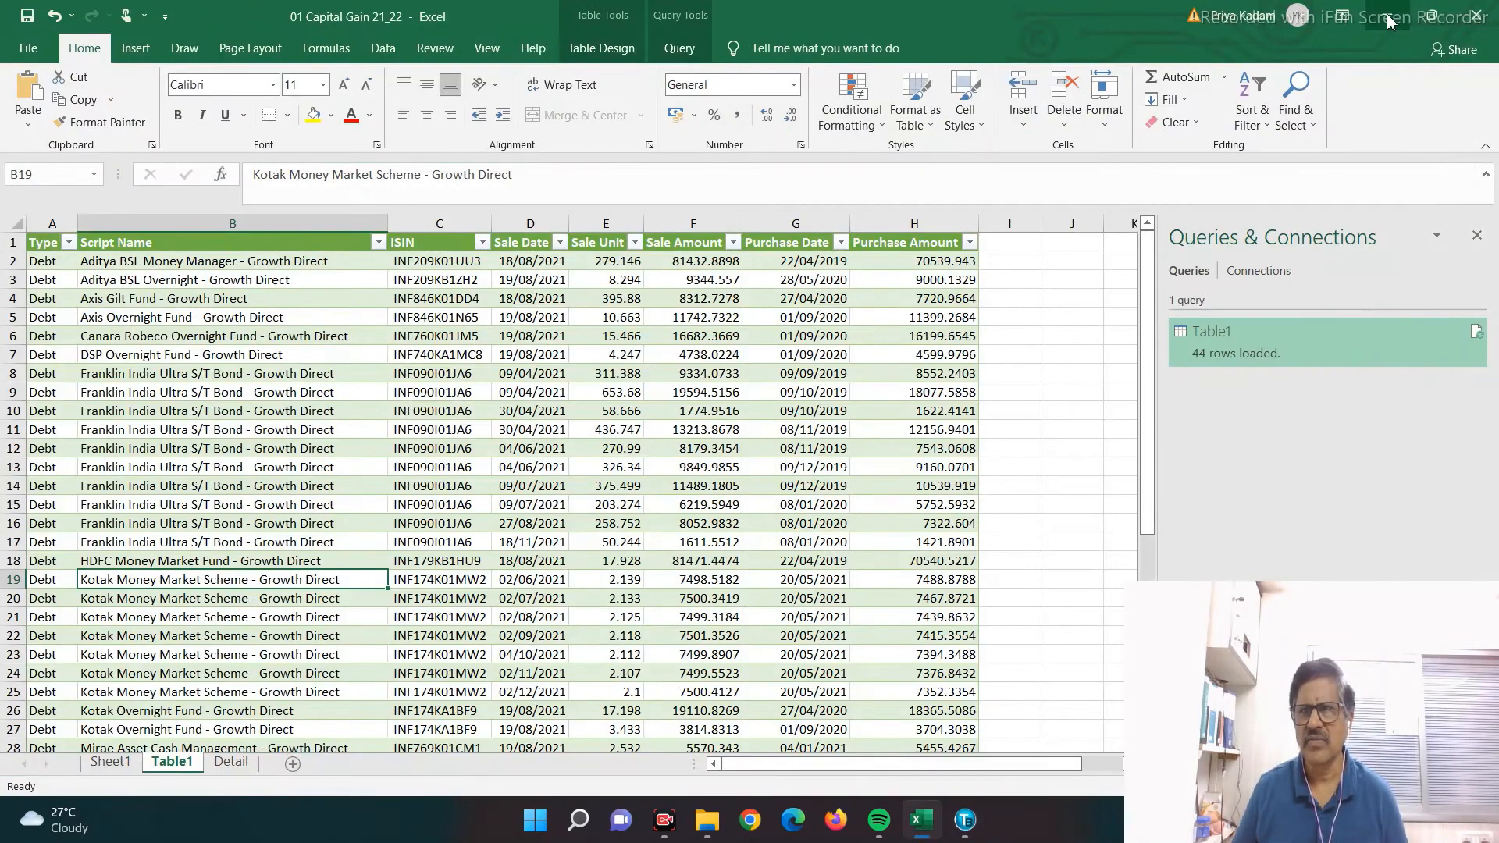
{"action": "left_click", "coordinate": [1387, 12]}
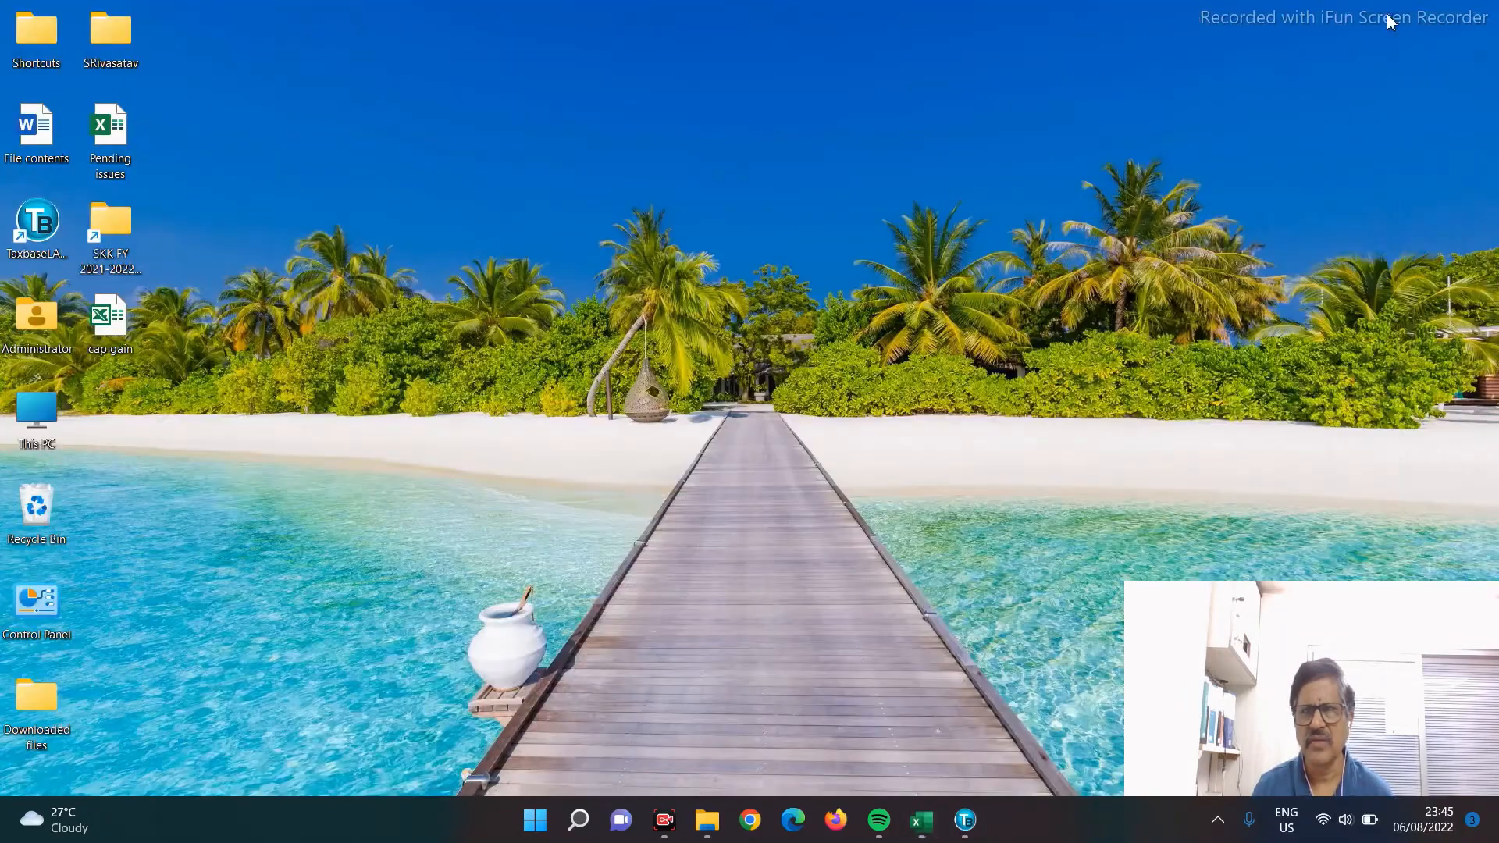
{"action": "double_click", "coordinate": [110, 316]}
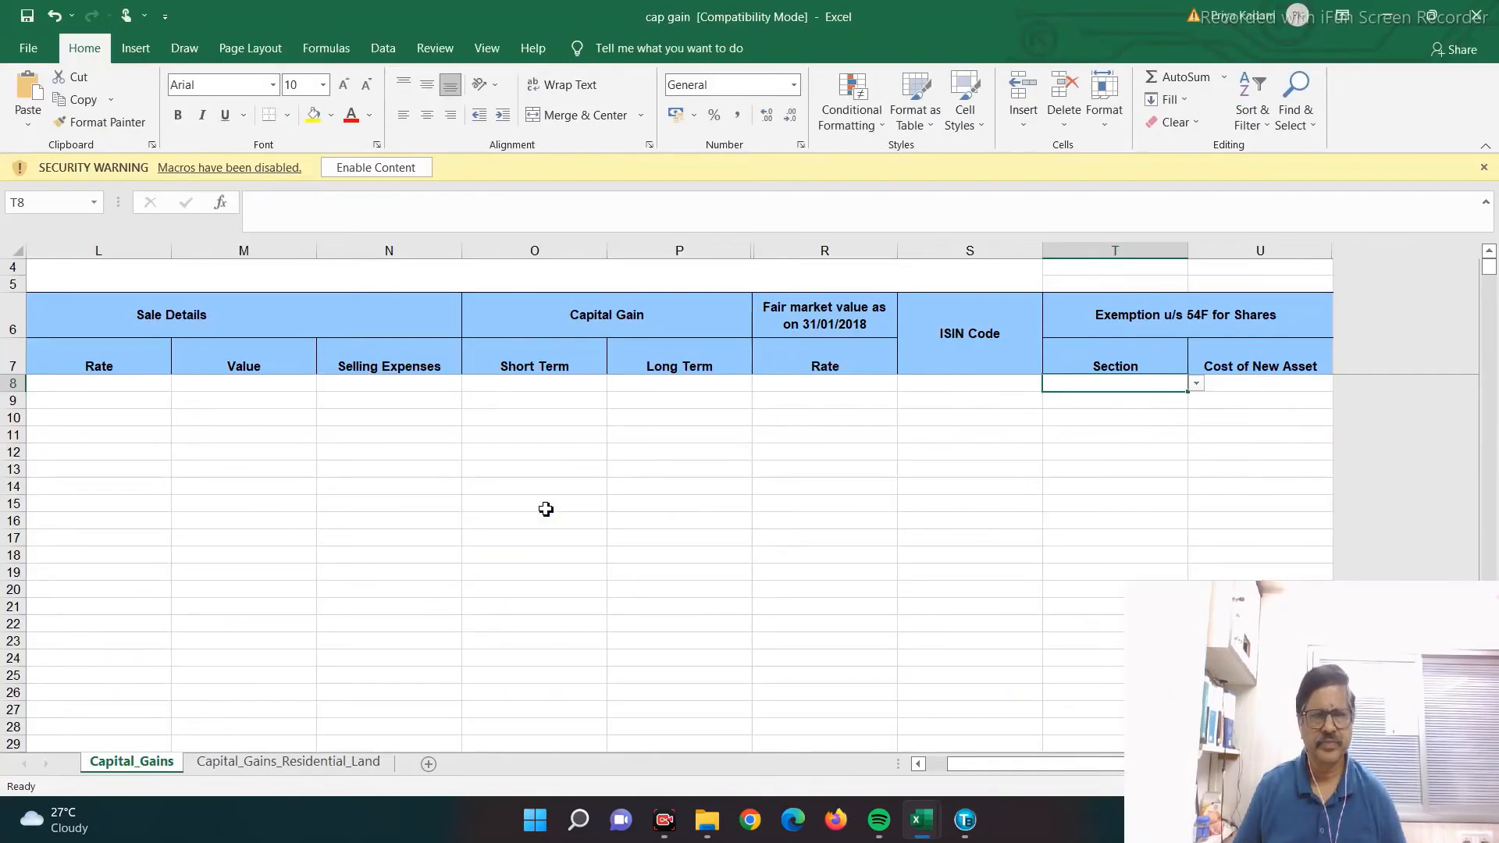
{"action": "left_click", "coordinate": [380, 169]}
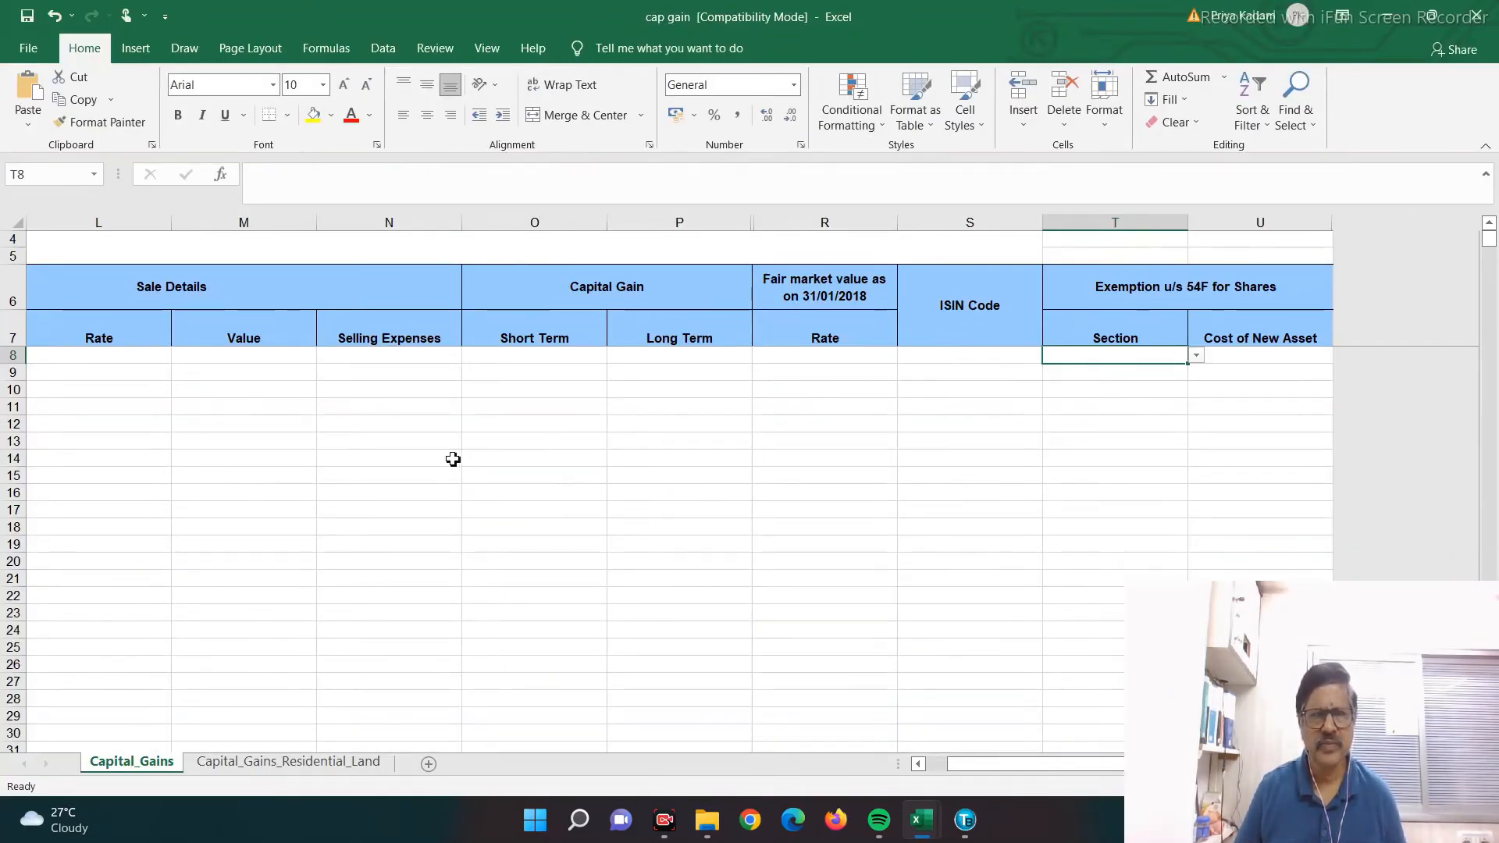
- Examine the Capital_Gains template's headings from the Sale Details columns back to Type of Asset, ending on the first Description cell, B8
{"action": "left_click", "coordinate": [455, 440]}
{"action": "key", "text": "Left"}
{"action": "key", "text": "Left"}
{"action": "key", "text": "Left"}
{"action": "key", "text": "Left"}
{"action": "key", "text": "Left"}
{"action": "key", "text": "Left"}
{"action": "key", "text": "Left"}
{"action": "key", "text": "Left"}
{"action": "key", "text": "Left"}
{"action": "key", "text": "Left"}
{"action": "key", "text": "Left"}
{"action": "key", "text": "Left"}
{"action": "key", "text": "Left"}
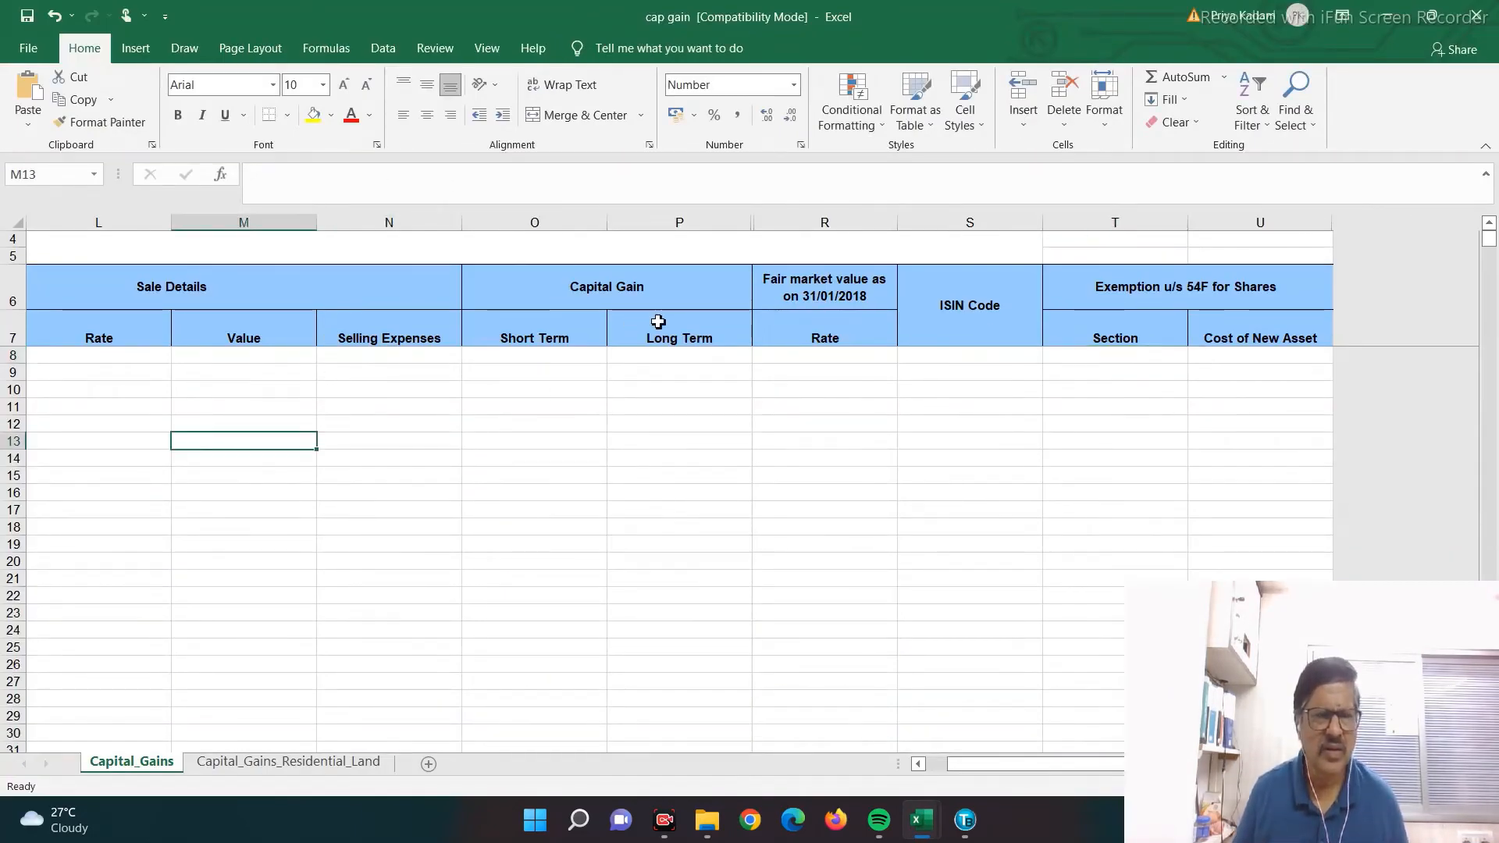
{"action": "key", "text": "Up"}
{"action": "key", "text": "Up"}
{"action": "key", "text": "Up"}
{"action": "key", "text": "Up"}
{"action": "key", "text": "Up"}
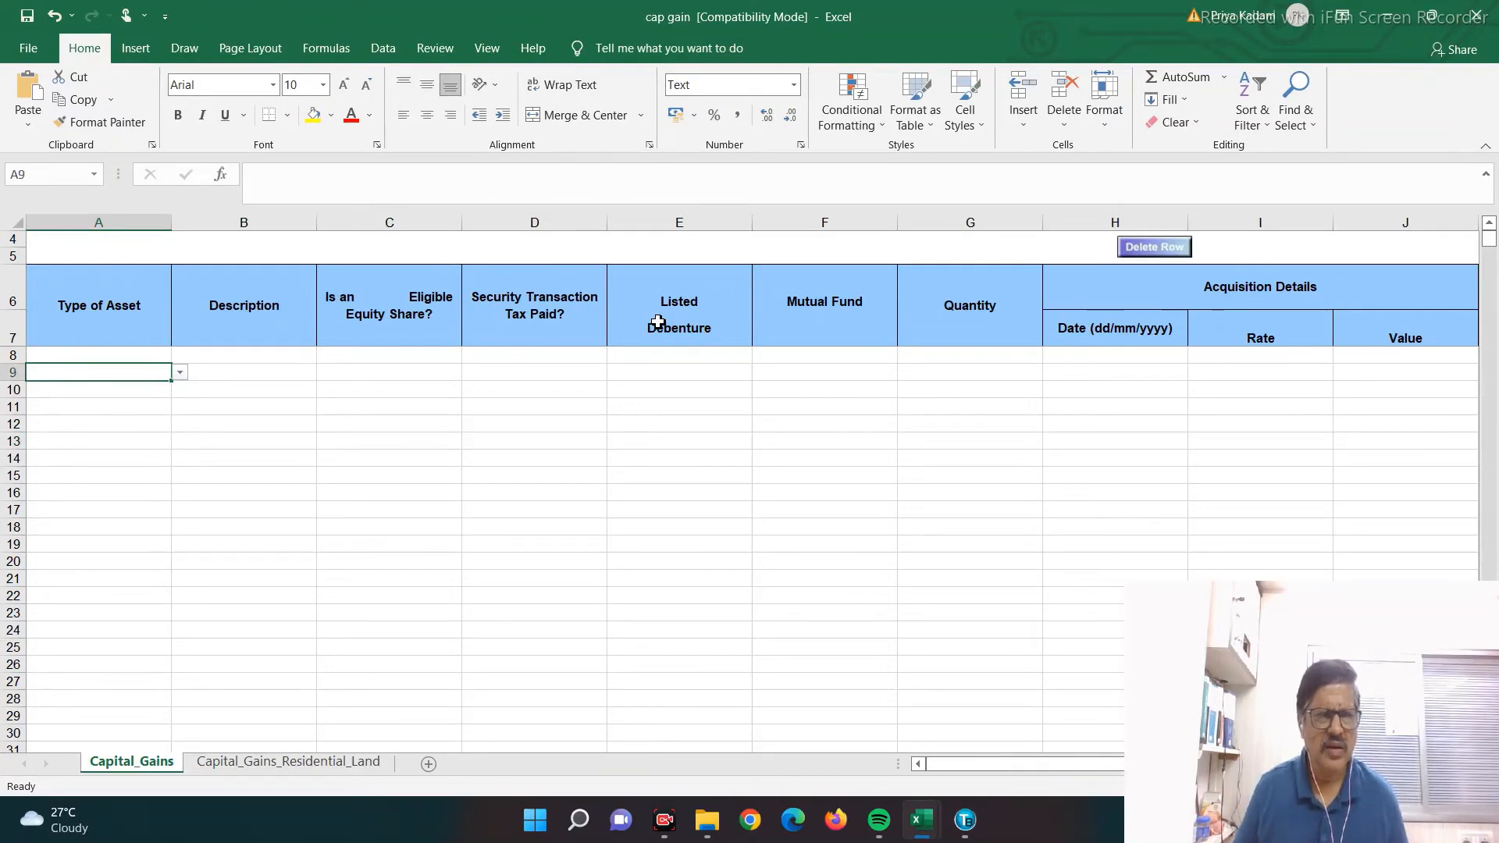
{"action": "key", "text": "Right"}
- Copy the Type entries from A2 down in the 01 Capital Gain 21_22 workbook and paste them into the template's Description column from B8
{"action": "key", "text": "alt+Tab"}
{"action": "key", "text": "Up"}
{"action": "key", "text": "Up"}
{"action": "key", "text": "Up"}
{"action": "key", "text": "Up"}
{"action": "key", "text": "Up"}
{"action": "key", "text": "Up"}
{"action": "key", "text": "Up"}
{"action": "key", "text": "Up"}
{"action": "key", "text": "Up"}
{"action": "key", "text": "Up"}
{"action": "key", "text": "Up"}
{"action": "key", "text": "Up"}
{"action": "key", "text": "Up"}
{"action": "key", "text": "Up"}
{"action": "key", "text": "Up"}
{"action": "key", "text": "Up"}
{"action": "key", "text": "Up"}
{"action": "key", "text": "Up"}
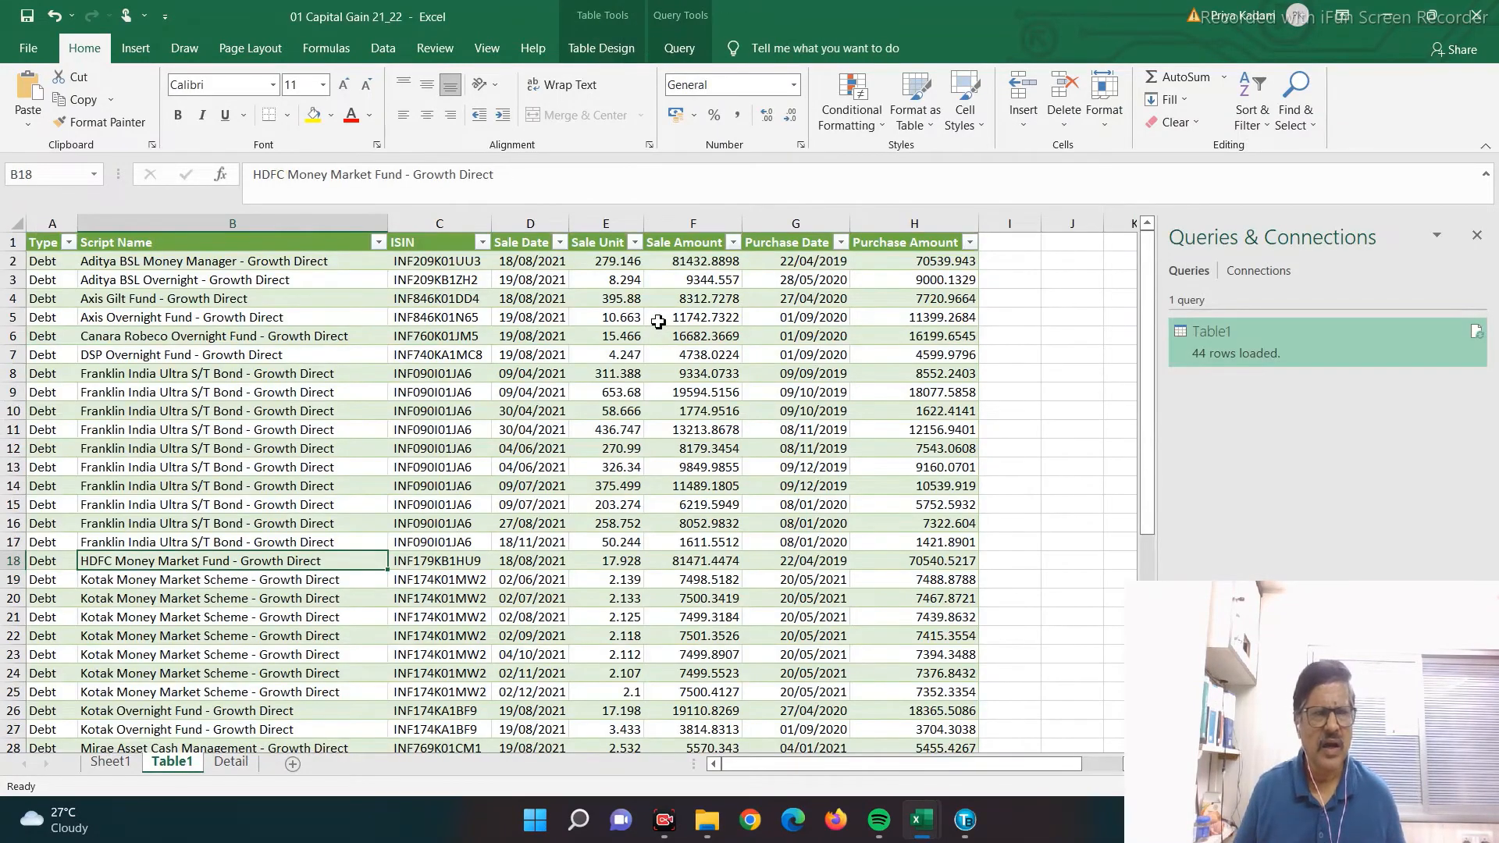
{"action": "key", "text": "Left"}
{"action": "key", "text": "Down"}
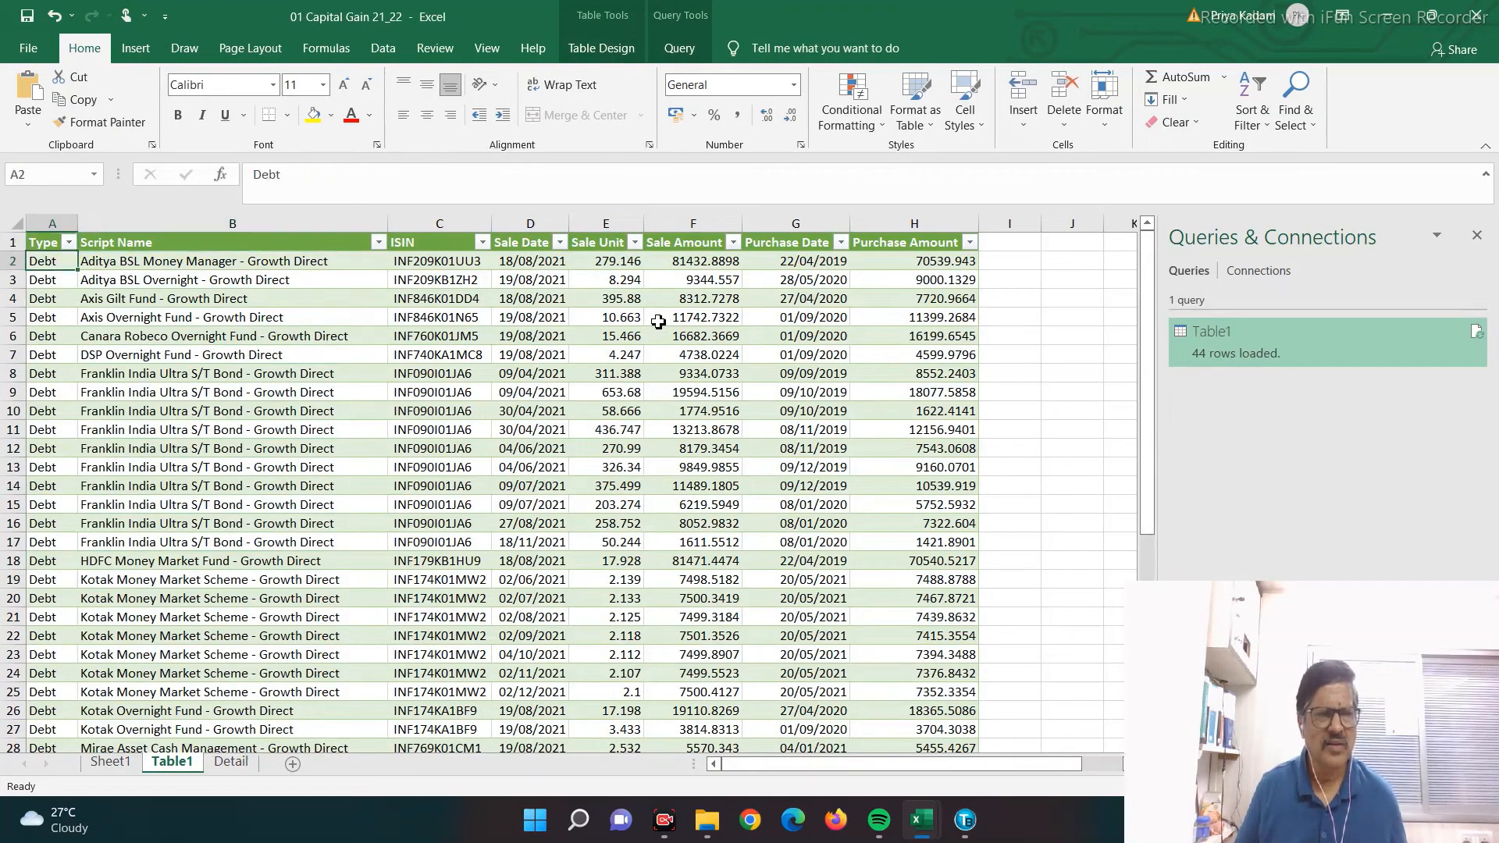
{"action": "key", "text": "shift+Down"}
{"action": "key", "text": "shift+Down"}
{"action": "key", "text": "shift+Down"}
{"action": "key", "text": "shift+Down"}
{"action": "key", "text": "shift+Down"}
{"action": "key", "text": "shift+Down"}
{"action": "key", "text": "shift+Down"}
{"action": "key", "text": "shift+Down"}
{"action": "key", "text": "shift+Down"}
{"action": "key", "text": "shift+Down"}
{"action": "key", "text": "shift+Down"}
{"action": "key", "text": "shift+Down"}
{"action": "key", "text": "shift+Down"}
{"action": "key", "text": "shift+Down"}
{"action": "key", "text": "shift+Down"}
{"action": "key", "text": "shift+Down"}
{"action": "key", "text": "shift+Down"}
{"action": "key", "text": "shift+Down"}
{"action": "key", "text": "shift+Down"}
{"action": "key", "text": "shift+Down"}
{"action": "key", "text": "shift+Down"}
{"action": "key", "text": "shift+Down"}
{"action": "key", "text": "shift+Down"}
{"action": "key", "text": "shift+Down"}
{"action": "key", "text": "shift+Down"}
{"action": "key", "text": "shift+Down"}
{"action": "key", "text": "shift+Down"}
{"action": "key", "text": "shift+Down"}
{"action": "key", "text": "shift+Down"}
{"action": "key", "text": "shift+Down"}
{"action": "key", "text": "shift+Down"}
{"action": "key", "text": "shift+Down"}
{"action": "key", "text": "shift+Down"}
{"action": "key", "text": "shift+Down"}
{"action": "key", "text": "shift+Down"}
{"action": "key", "text": "shift+Down"}
{"action": "key", "text": "shift+Down"}
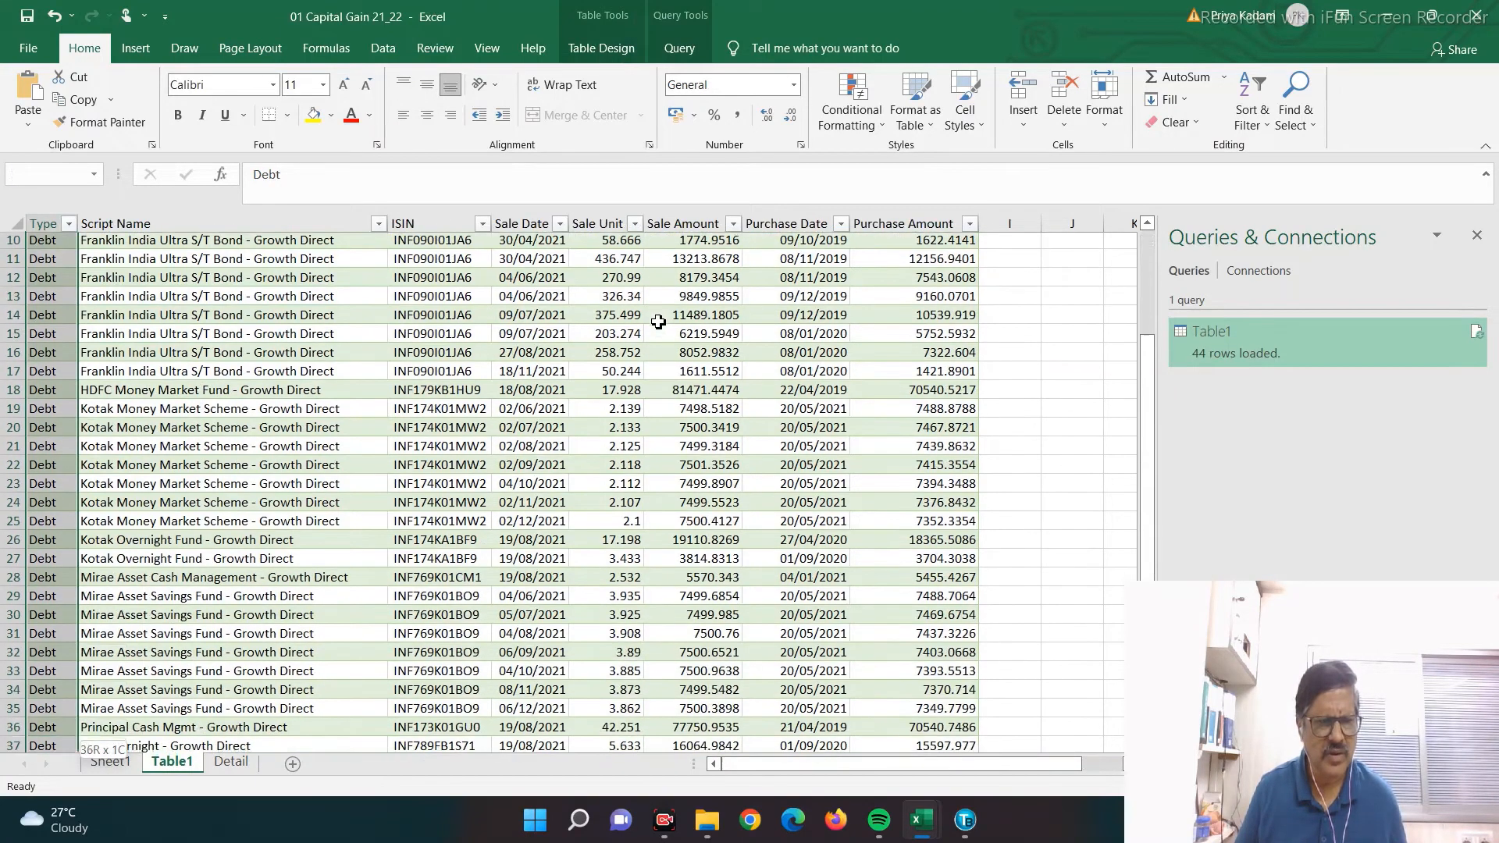
{"action": "key", "text": "shift+Up"}
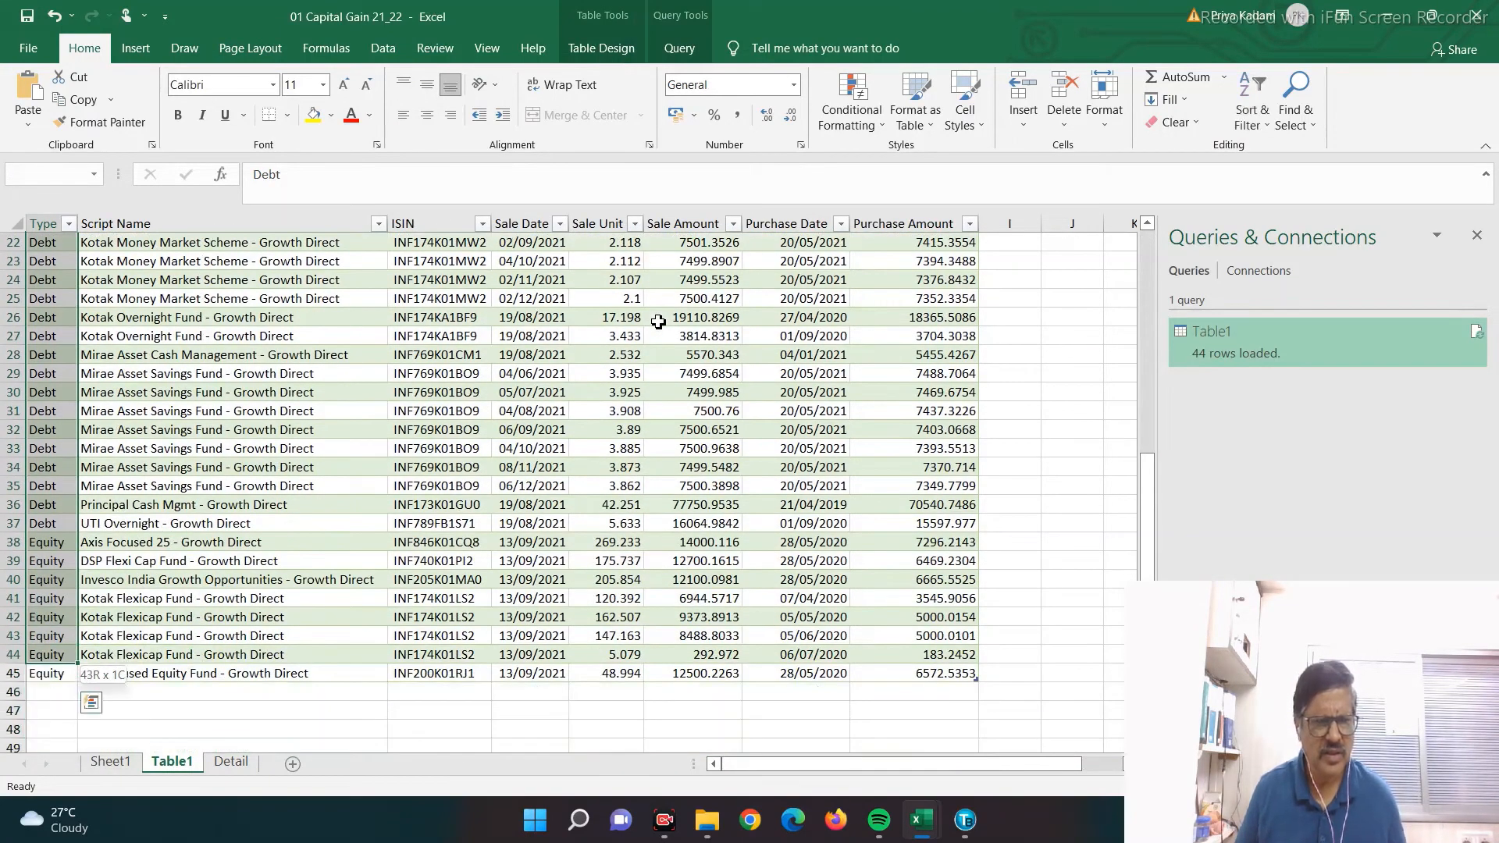
{"action": "key", "text": "ctrl+c"}
{"action": "key", "text": "alt+Tab"}
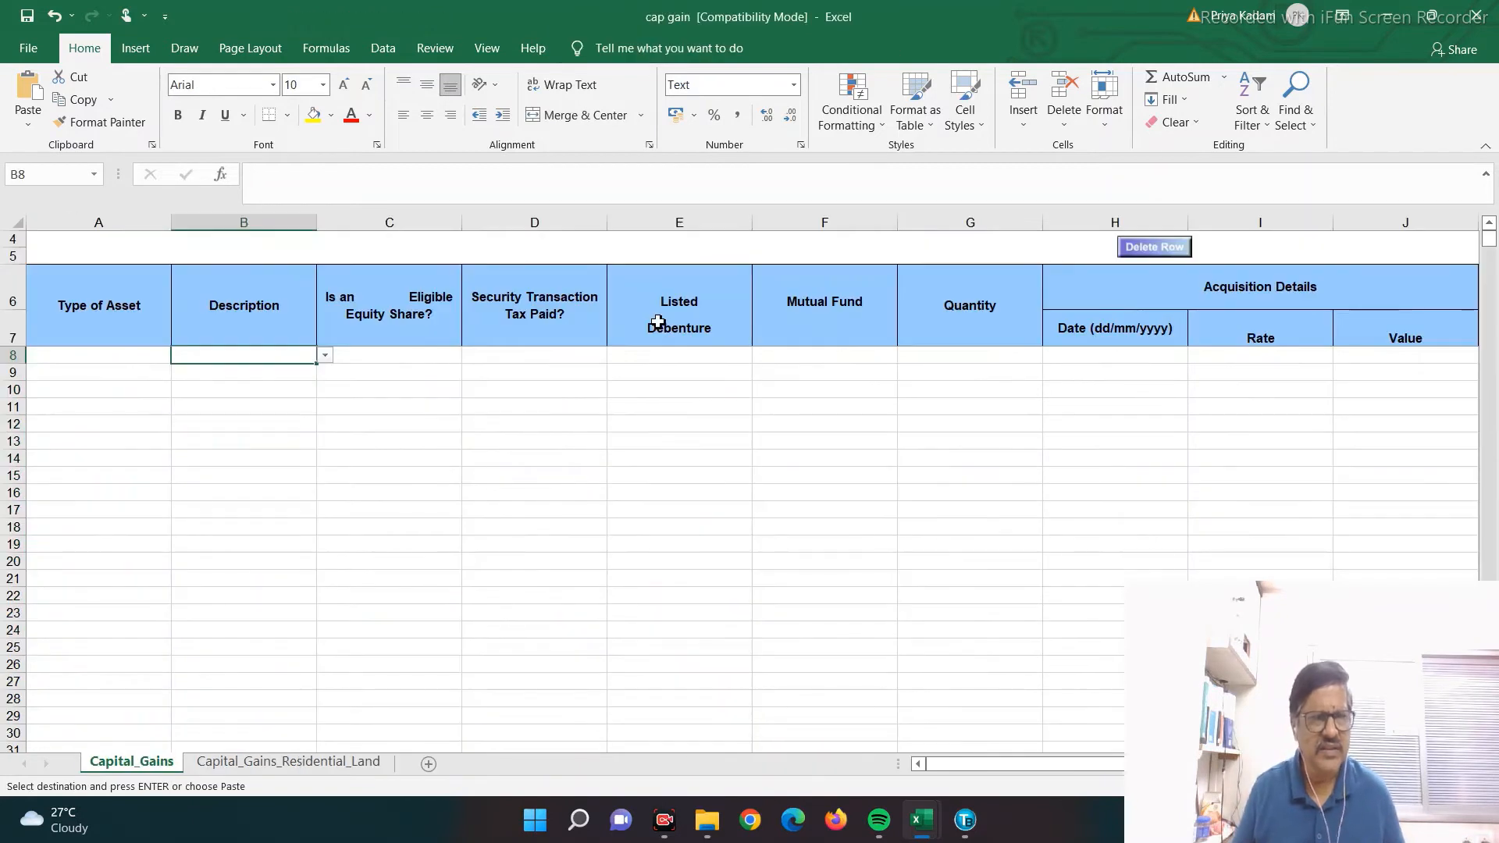
{"action": "key", "text": "ctrl+v"}
- Set the Type of Asset in the template's first data row, A8, to "Units other than equity Oriented"
{"action": "key", "text": "Left"}
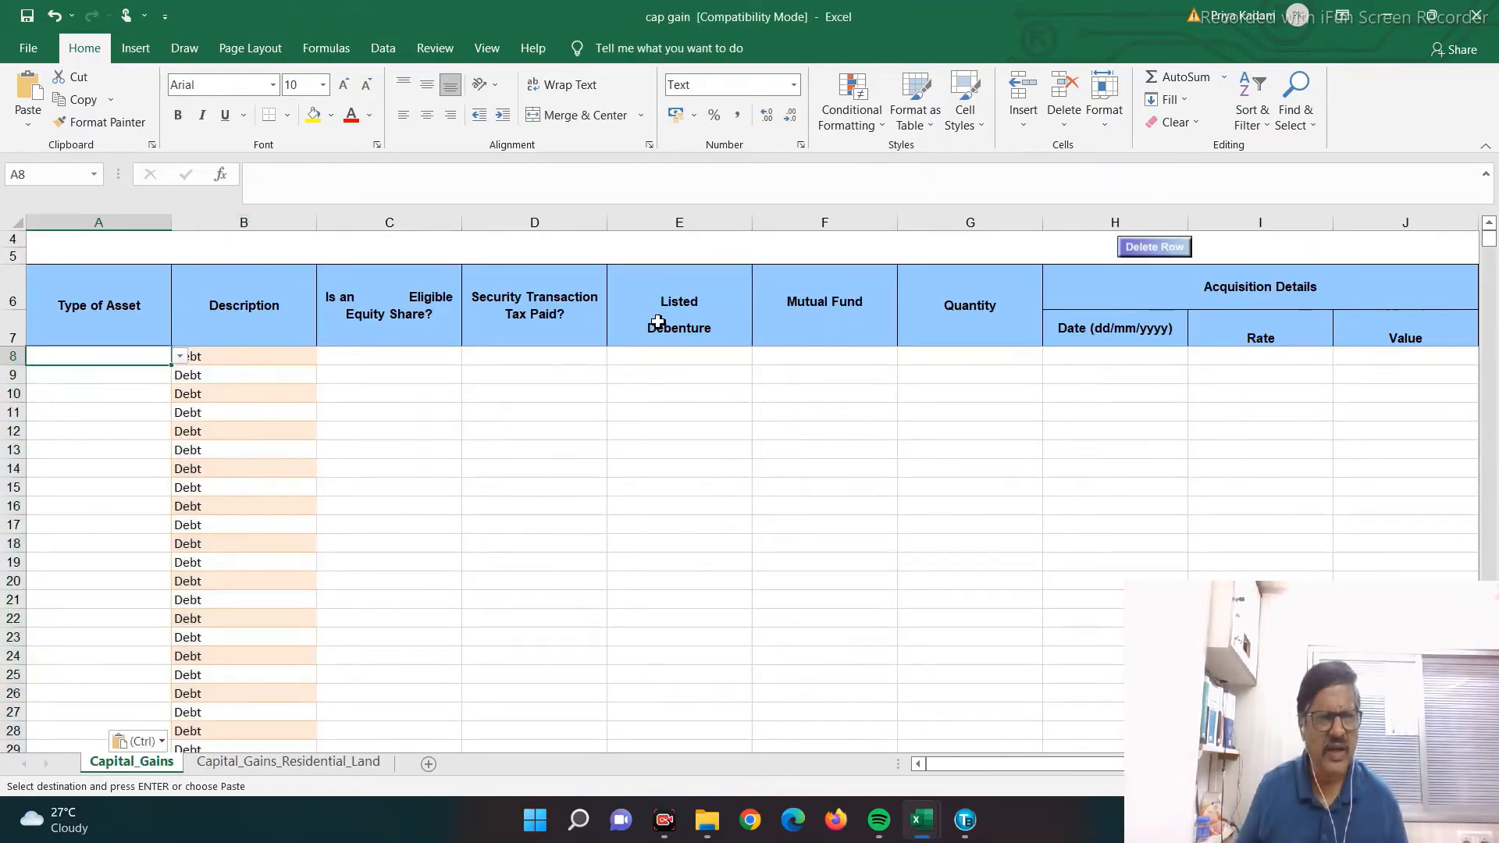
{"action": "left_click", "coordinate": [180, 356]}
{"action": "left_click", "coordinate": [114, 442]}
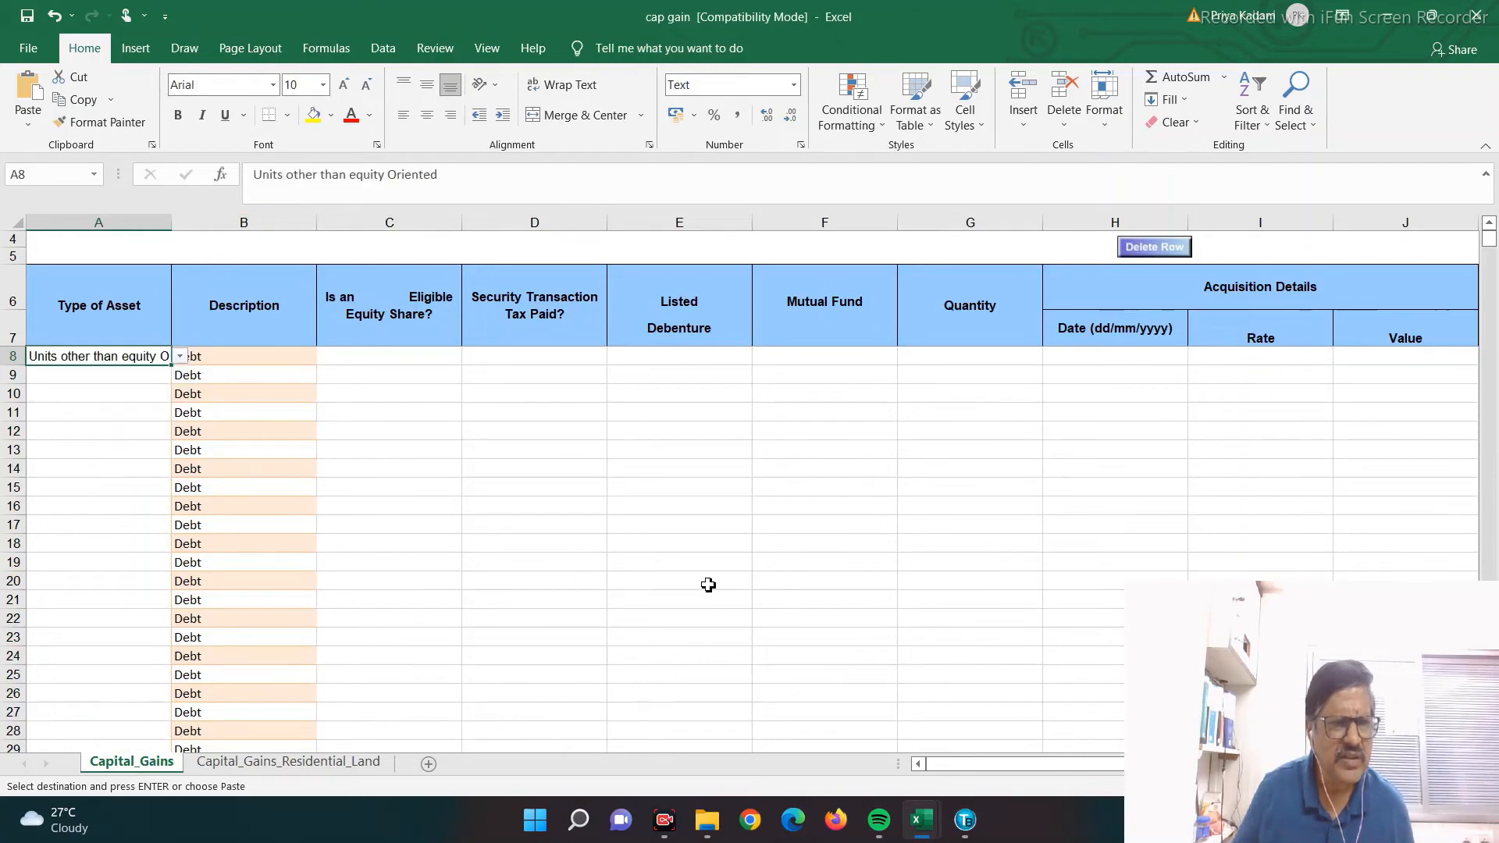
- Copy the Type of Asset in A8 down to the remaining Debt rows, A9:A43
{"action": "key", "text": "Down"}
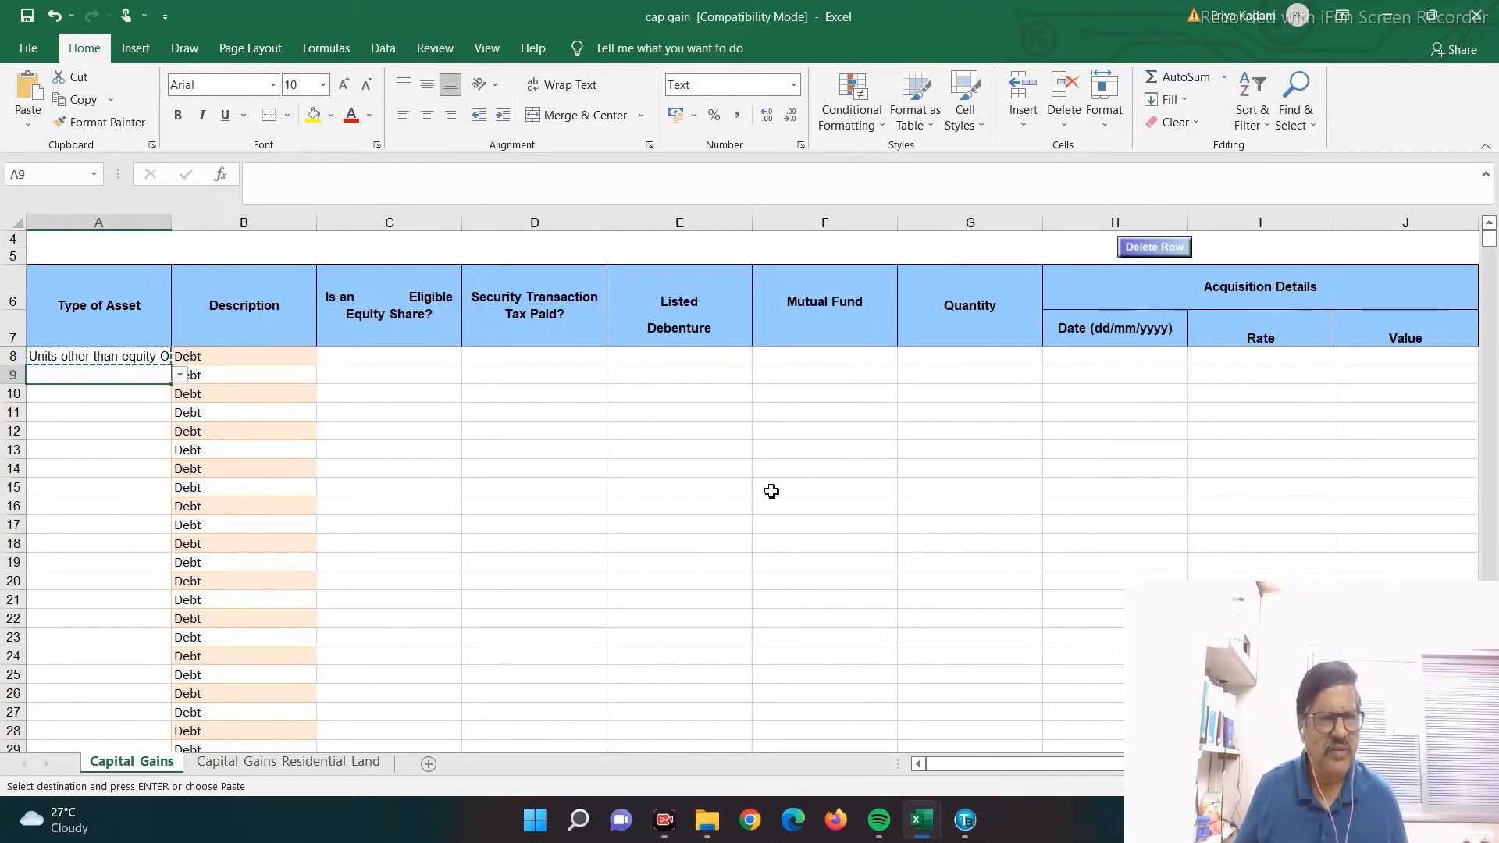
{"action": "key", "text": "shift+Down"}
{"action": "key", "text": "shift+Down"}
{"action": "key", "text": "shift+Down"}
{"action": "key", "text": "shift+Down"}
{"action": "key", "text": "shift+Down"}
{"action": "key", "text": "shift+Down"}
{"action": "key", "text": "shift+Down"}
{"action": "key", "text": "shift+Down"}
{"action": "key", "text": "shift+Down"}
{"action": "key", "text": "shift+Down"}
{"action": "key", "text": "shift+Down"}
{"action": "key", "text": "shift+Down"}
{"action": "key", "text": "shift+Down"}
{"action": "key", "text": "shift+Down"}
{"action": "key", "text": "shift+Down"}
{"action": "key", "text": "shift+Down"}
{"action": "key", "text": "shift+Down"}
{"action": "key", "text": "shift+Down"}
{"action": "key", "text": "shift+Down"}
{"action": "key", "text": "shift+Down"}
{"action": "key", "text": "shift+Down"}
{"action": "key", "text": "shift+Down"}
{"action": "key", "text": "shift+Down"}
{"action": "key", "text": "shift+Down"}
{"action": "key", "text": "shift+Down"}
{"action": "key", "text": "shift+Down"}
{"action": "key", "text": "shift+Down"}
{"action": "key", "text": "shift+Down"}
{"action": "key", "text": "shift+Down"}
{"action": "key", "text": "shift+Down"}
{"action": "key", "text": "shift+Down"}
{"action": "key", "text": "shift+Down"}
{"action": "key", "text": "shift+Down"}
{"action": "key", "text": "shift+Down"}
{"action": "key", "text": "shift+Down"}
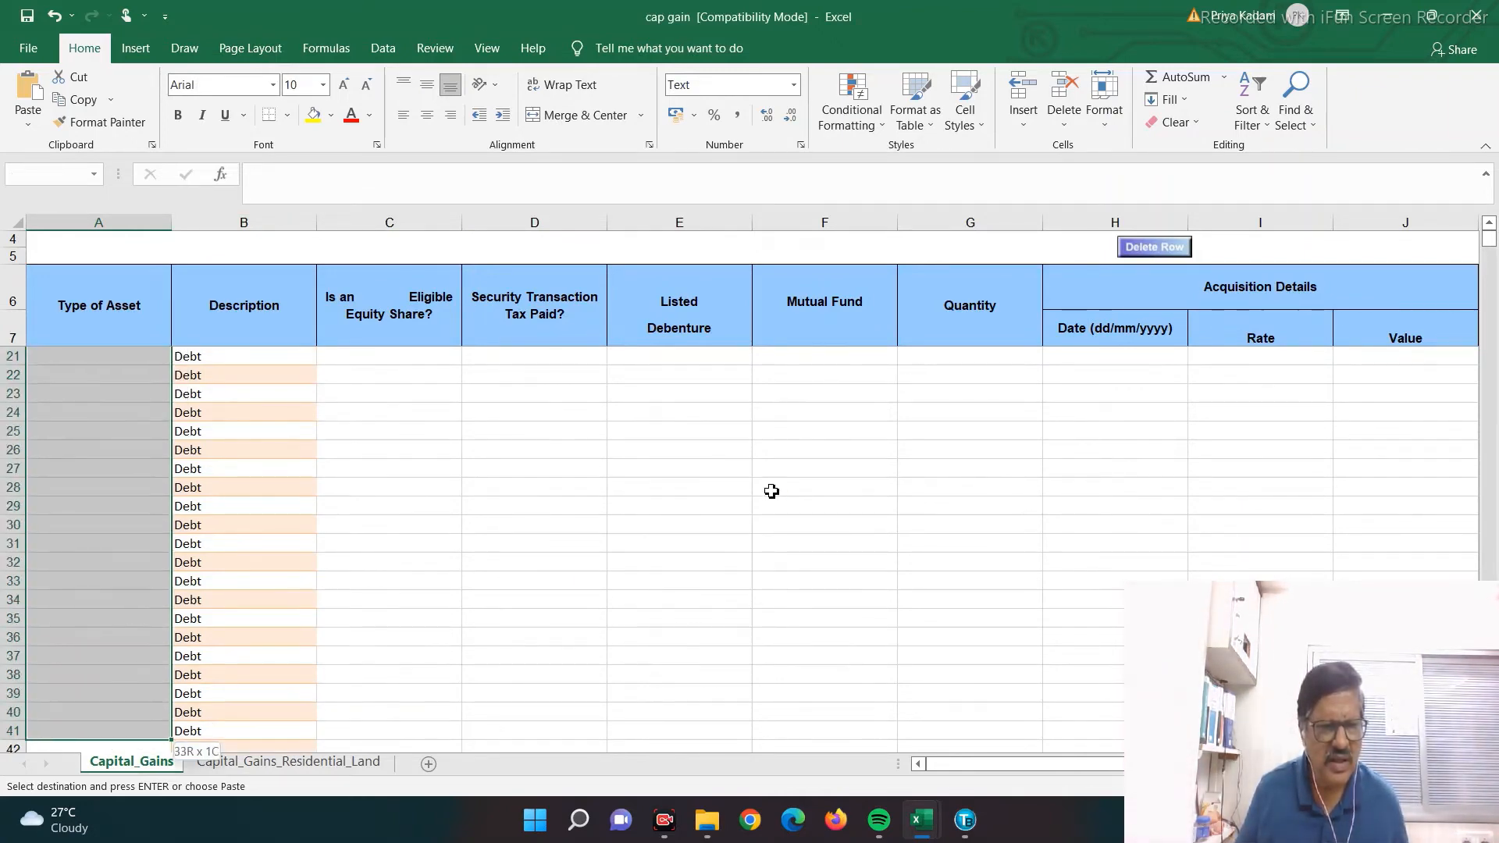
{"action": "key", "text": "shift+Up"}
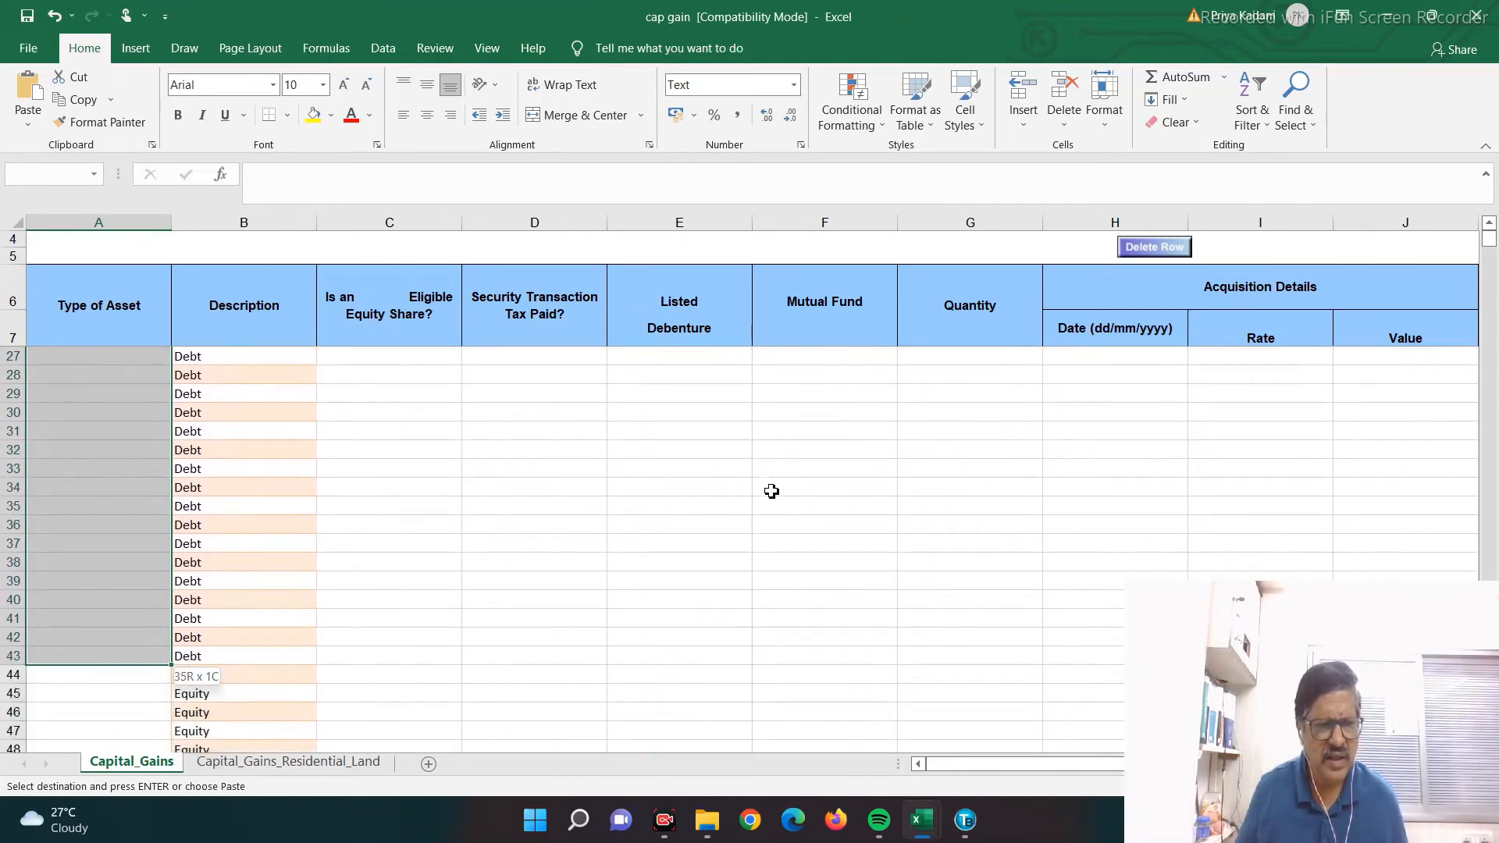
{"action": "key", "text": "ctrl+v"}
{"action": "scroll", "coordinate": [766, 472], "scroll_direction": "down", "scroll_amount": 4}
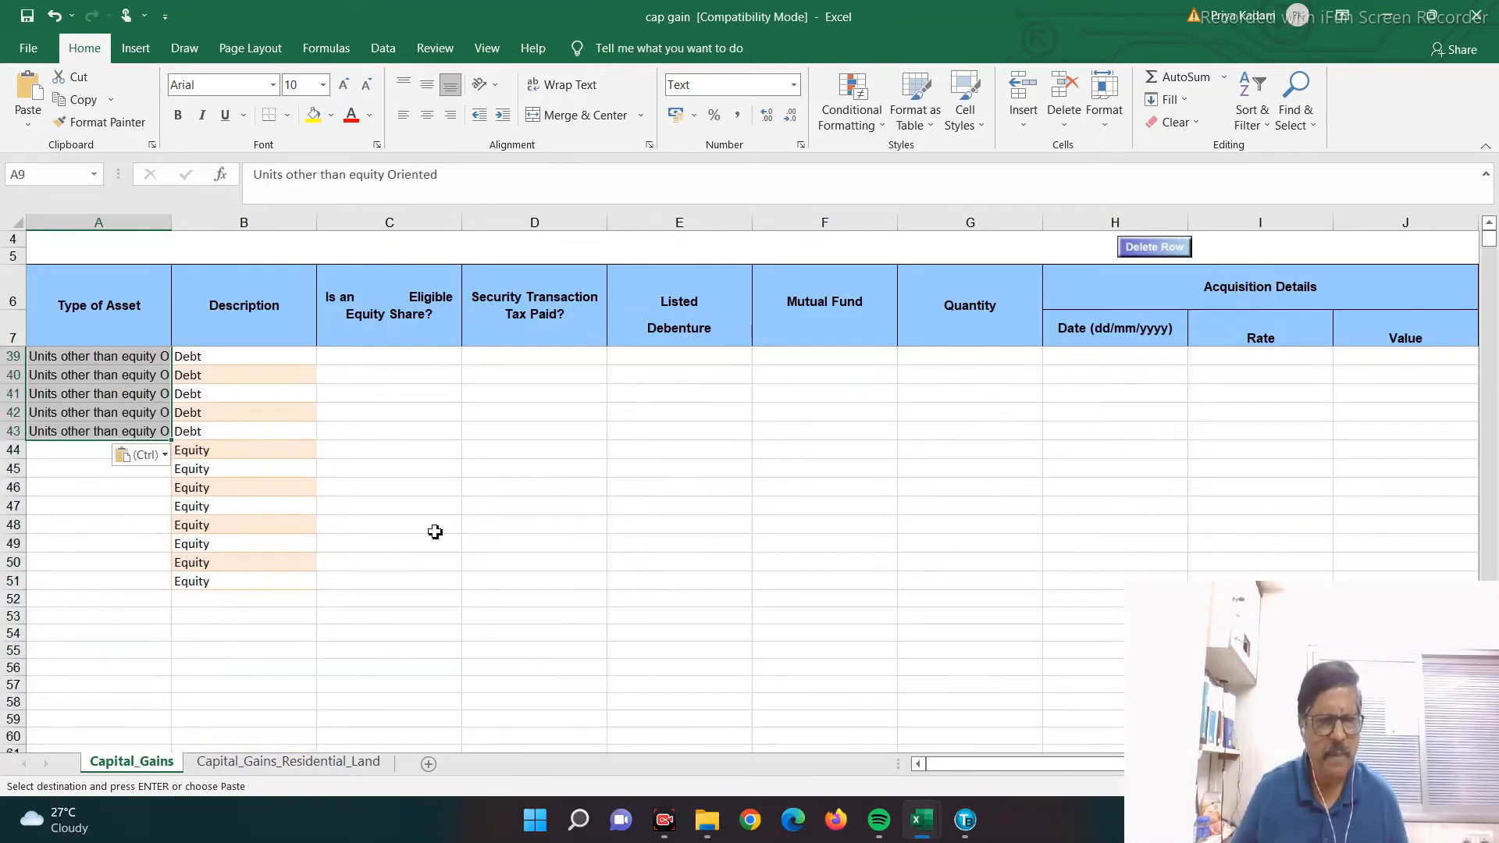
- Set the Type of Asset for the first Equity row, A44, to "Shares/Units" and copy it down to A45:A51
{"action": "left_click", "coordinate": [50, 451]}
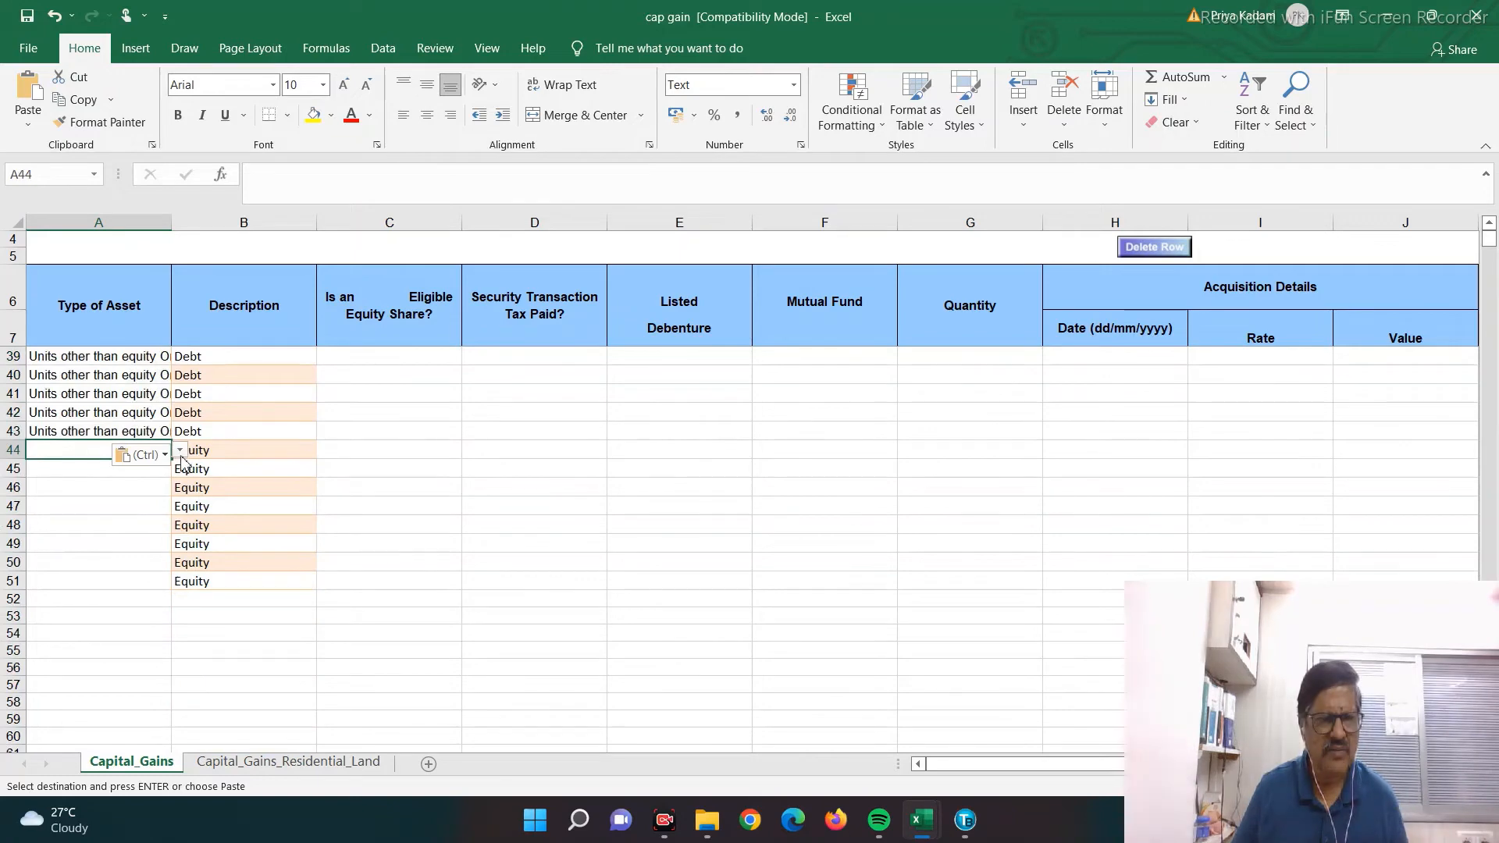
{"action": "left_click", "coordinate": [180, 450]}
{"action": "left_click", "coordinate": [59, 492]}
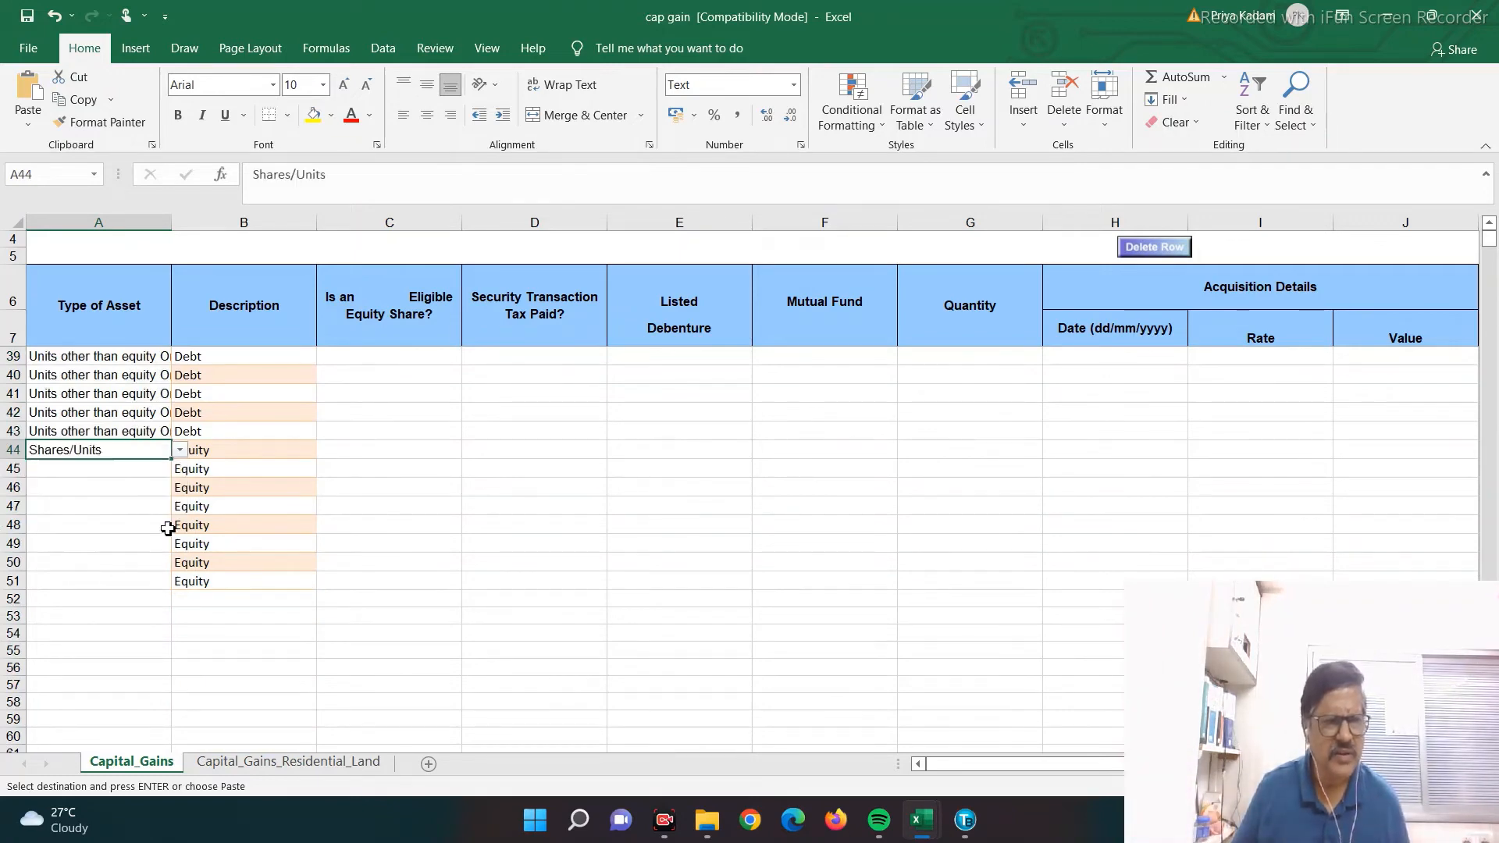
{"action": "key", "text": "ctrl+c"}
{"action": "key", "text": "Down"}
{"action": "key", "text": "shift+Down"}
{"action": "key", "text": "shift+Down"}
{"action": "key", "text": "shift+Down"}
{"action": "key", "text": "shift+Down"}
{"action": "key", "text": "shift+Down"}
{"action": "key", "text": "shift+Down"}
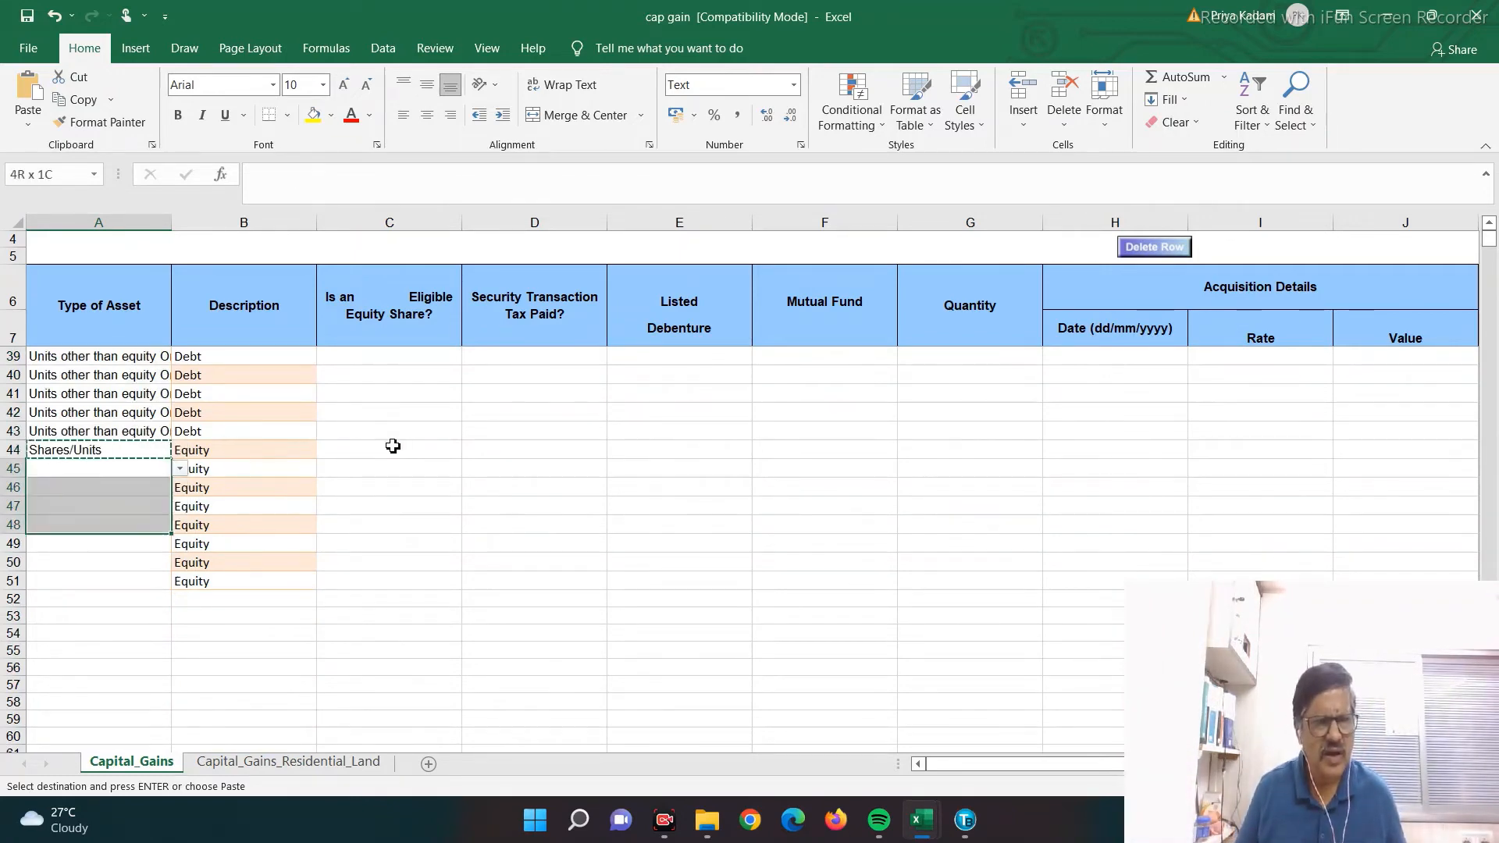
{"action": "key", "text": "ctrl+v"}
- Copy the Script Name entries from B2 down in the 01 Capital Gain 21_22 workbook and paste them over the template's Description column from B8
{"action": "key", "text": "Up"}
{"action": "key", "text": "Up"}
{"action": "key", "text": "Up"}
{"action": "key", "text": "Up"}
{"action": "key", "text": "Up"}
{"action": "key", "text": "Up"}
{"action": "key", "text": "Up"}
{"action": "key", "text": "Up"}
{"action": "key", "text": "Up"}
{"action": "key", "text": "Up"}
{"action": "key", "text": "Up"}
{"action": "key", "text": "Up"}
{"action": "key", "text": "Up"}
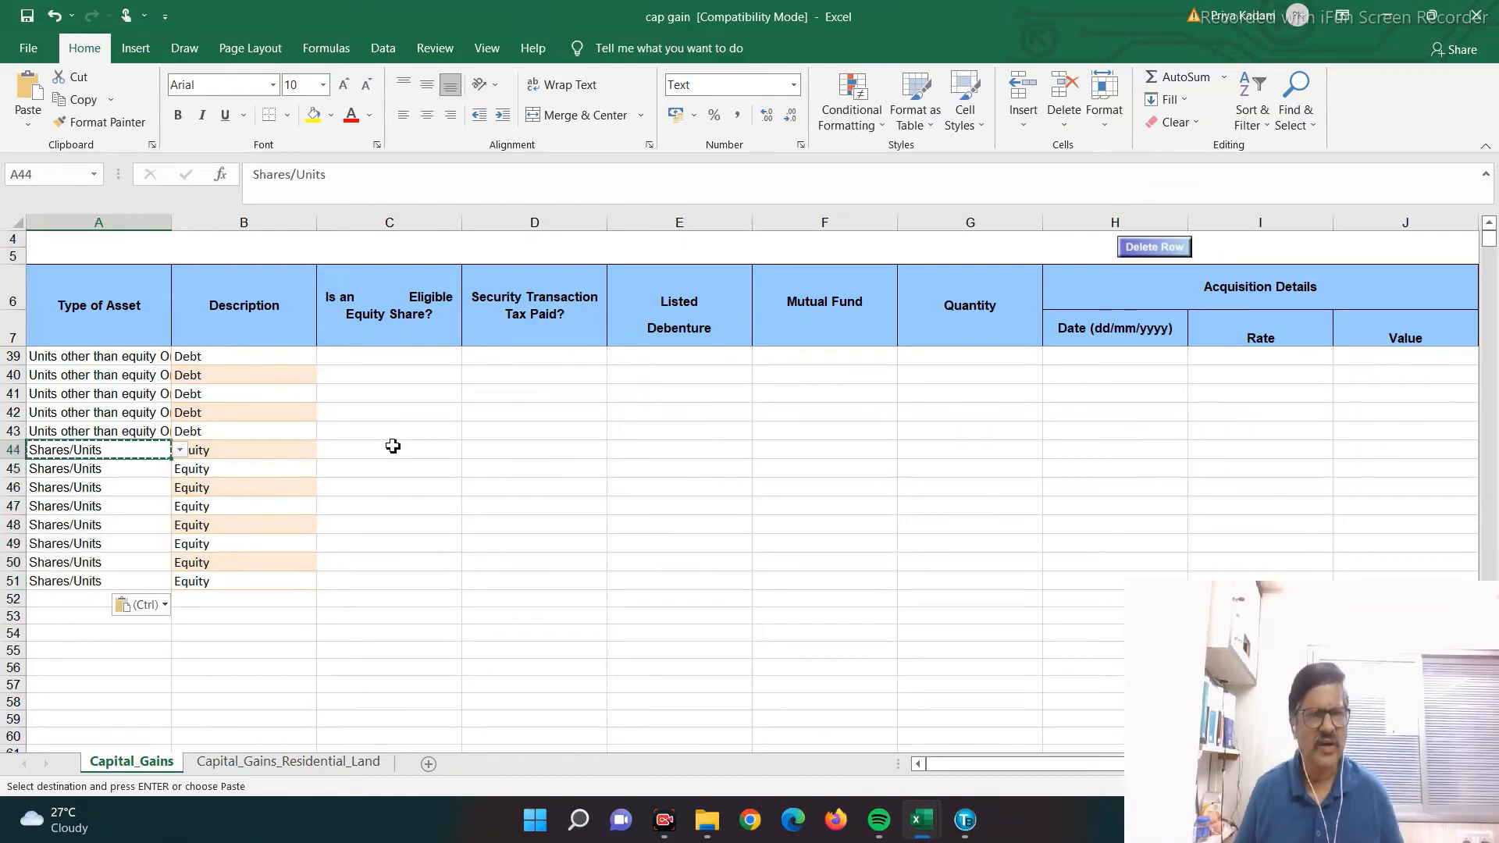
{"action": "key", "text": "alt+Tab"}
{"action": "key", "text": "ctrl+Up"}
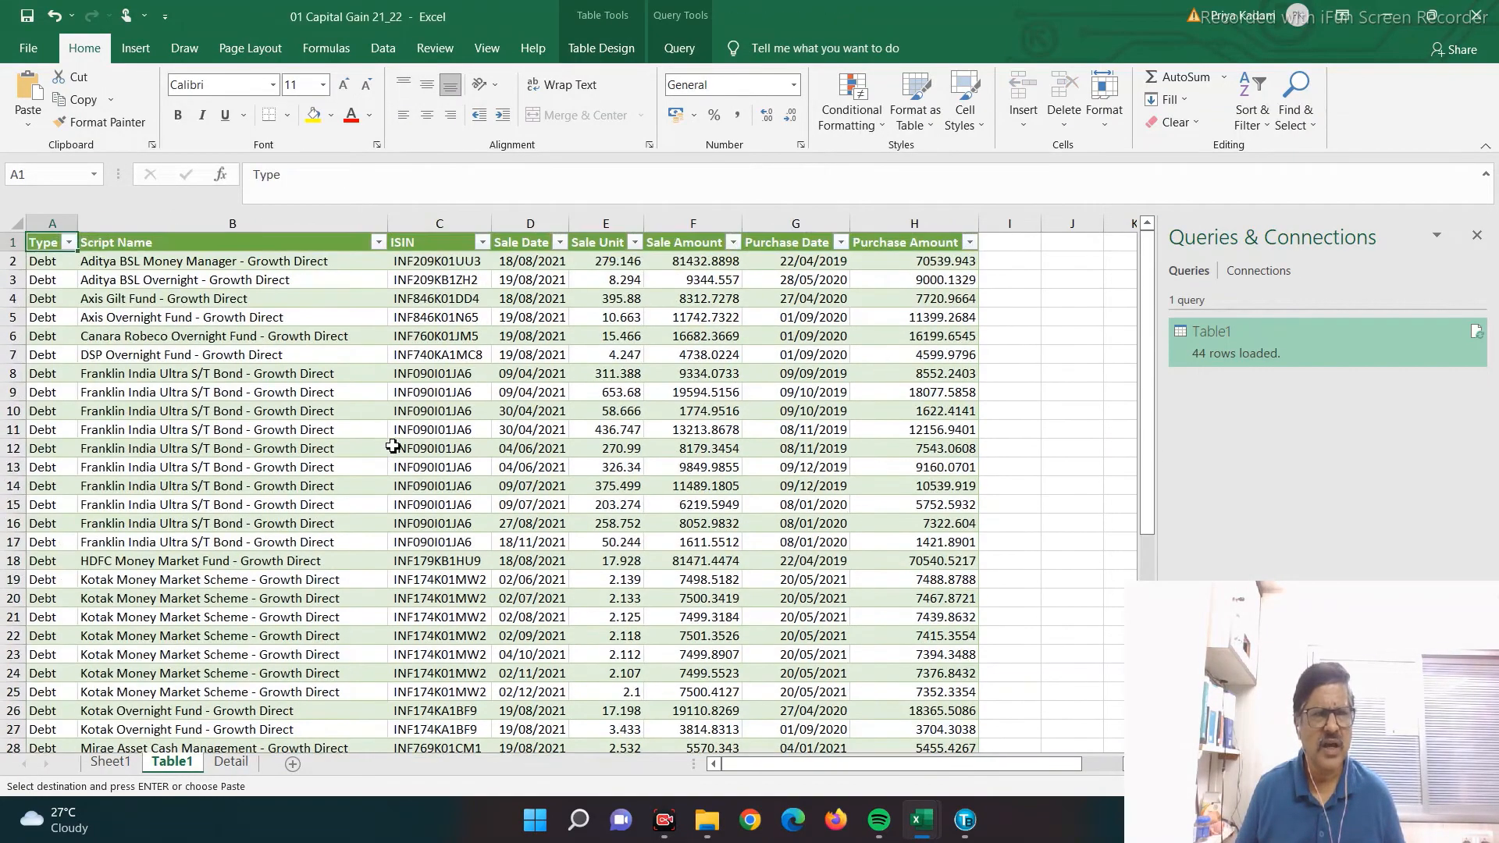
{"action": "key", "text": "Down"}
{"action": "key", "text": "Right"}
{"action": "key", "text": "shift+Down"}
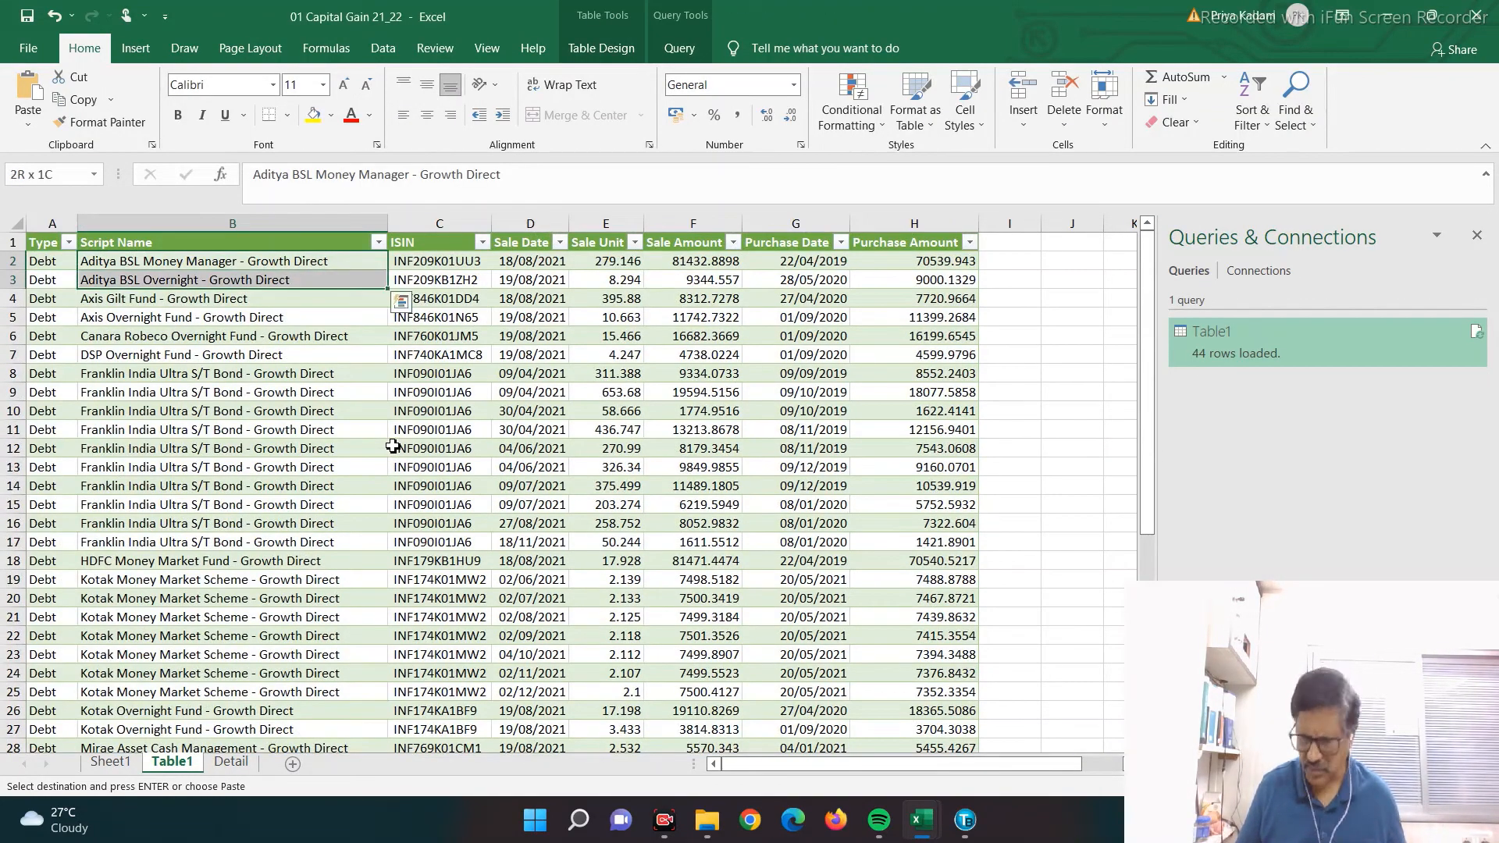
{"action": "key", "text": "ctrl+shift+Down"}
{"action": "key", "text": "ctrl+c"}
{"action": "key", "text": "alt+Tab"}
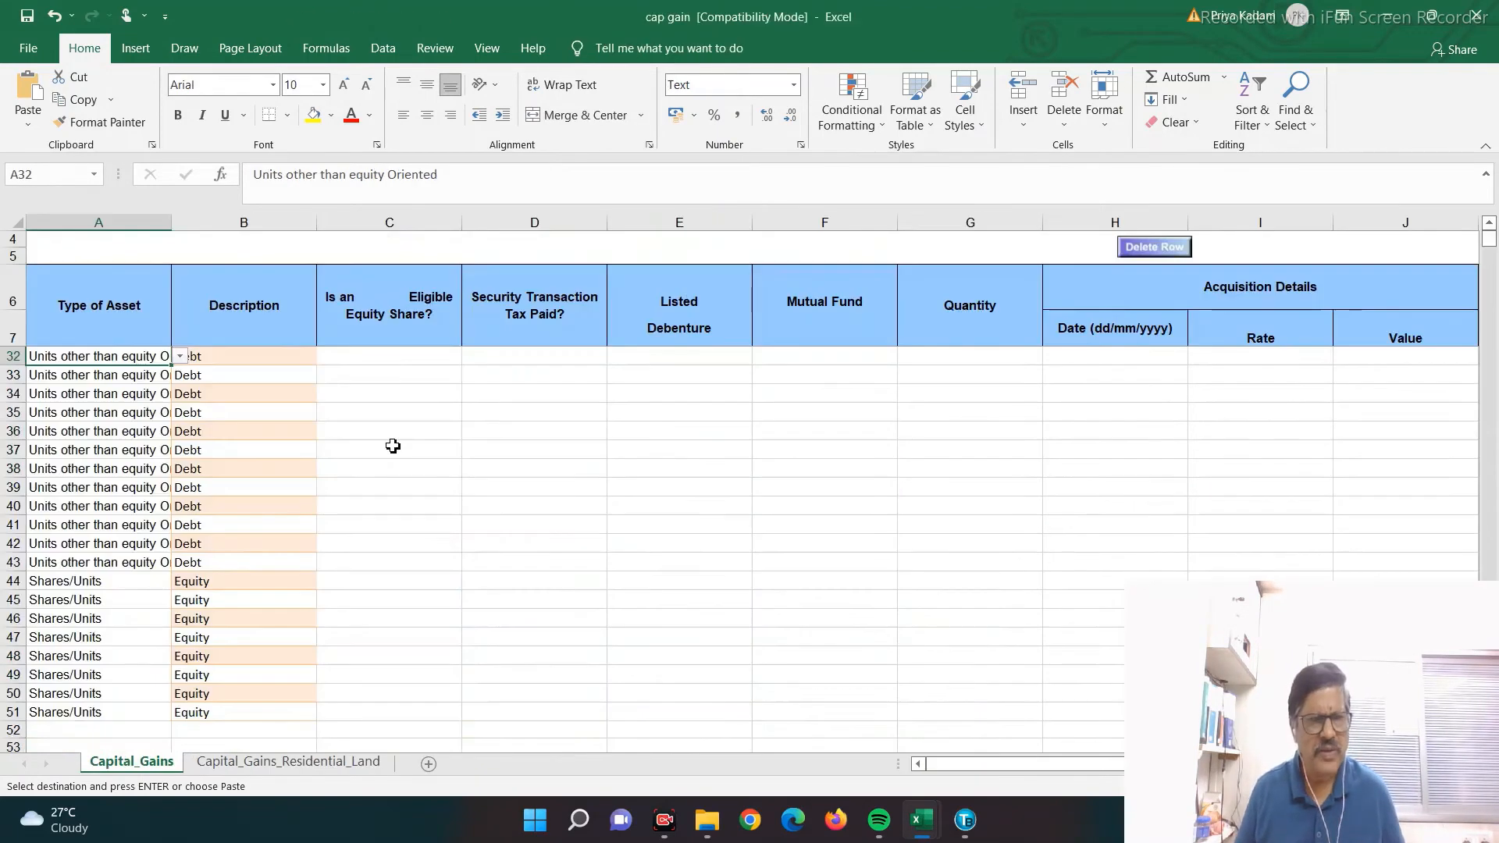
{"action": "key", "text": "Up"}
{"action": "key", "text": "Up"}
{"action": "key", "text": "Up"}
{"action": "key", "text": "Up"}
{"action": "key", "text": "Up"}
{"action": "key", "text": "Up"}
{"action": "key", "text": "Up"}
{"action": "key", "text": "Up"}
{"action": "key", "text": "Up"}
{"action": "key", "text": "Up"}
{"action": "key", "text": "Up"}
{"action": "key", "text": "Up"}
{"action": "key", "text": "Up"}
{"action": "key", "text": "Up"}
{"action": "key", "text": "Up"}
{"action": "key", "text": "Up"}
{"action": "key", "text": "Up"}
{"action": "key", "text": "Up"}
{"action": "key", "text": "Up"}
{"action": "key", "text": "Up"}
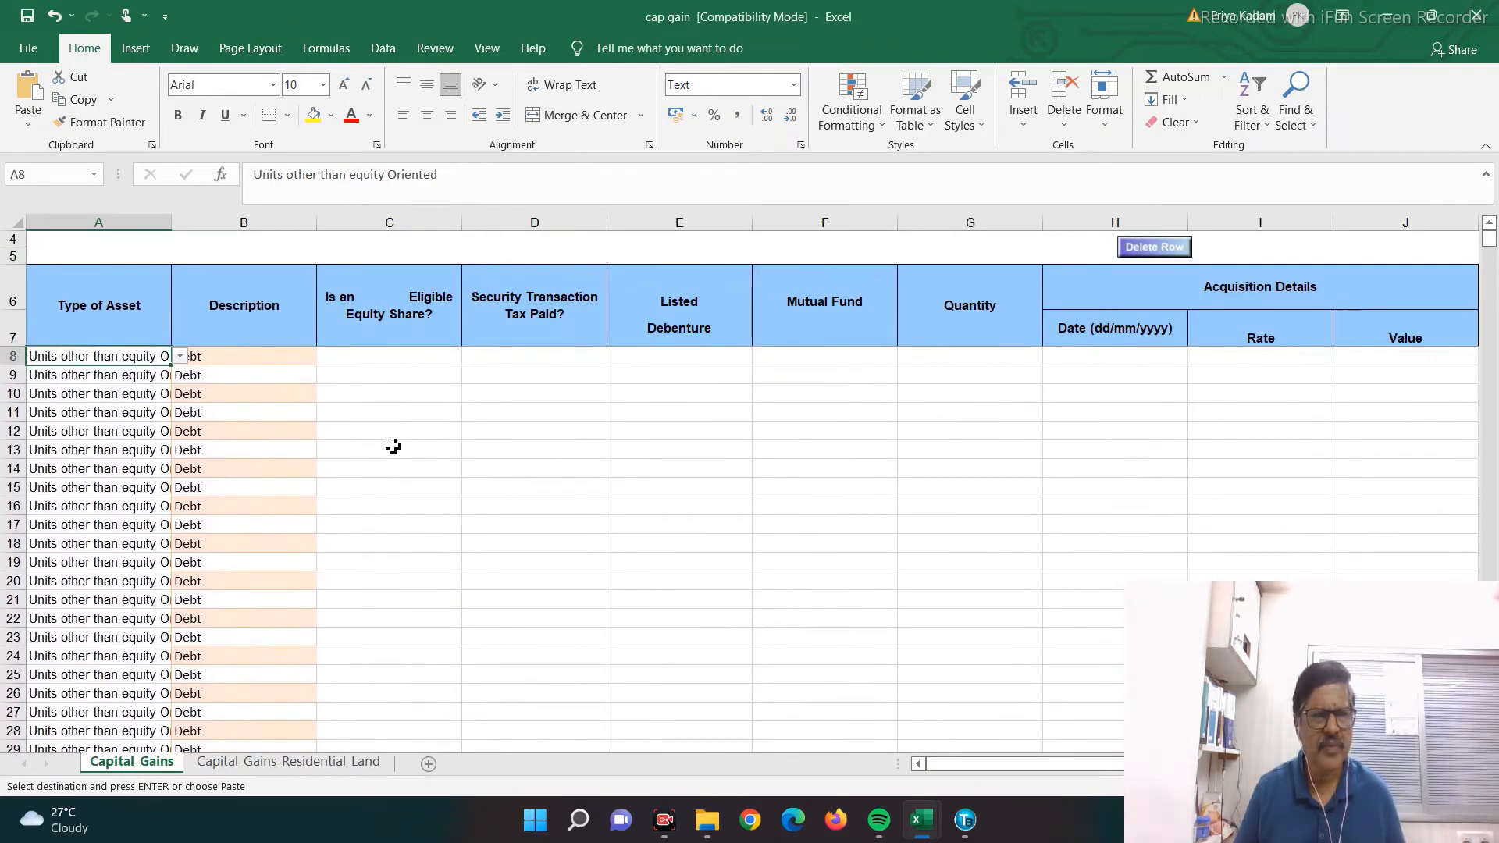
{"action": "key", "text": "Right"}
{"action": "key", "text": "Right"}
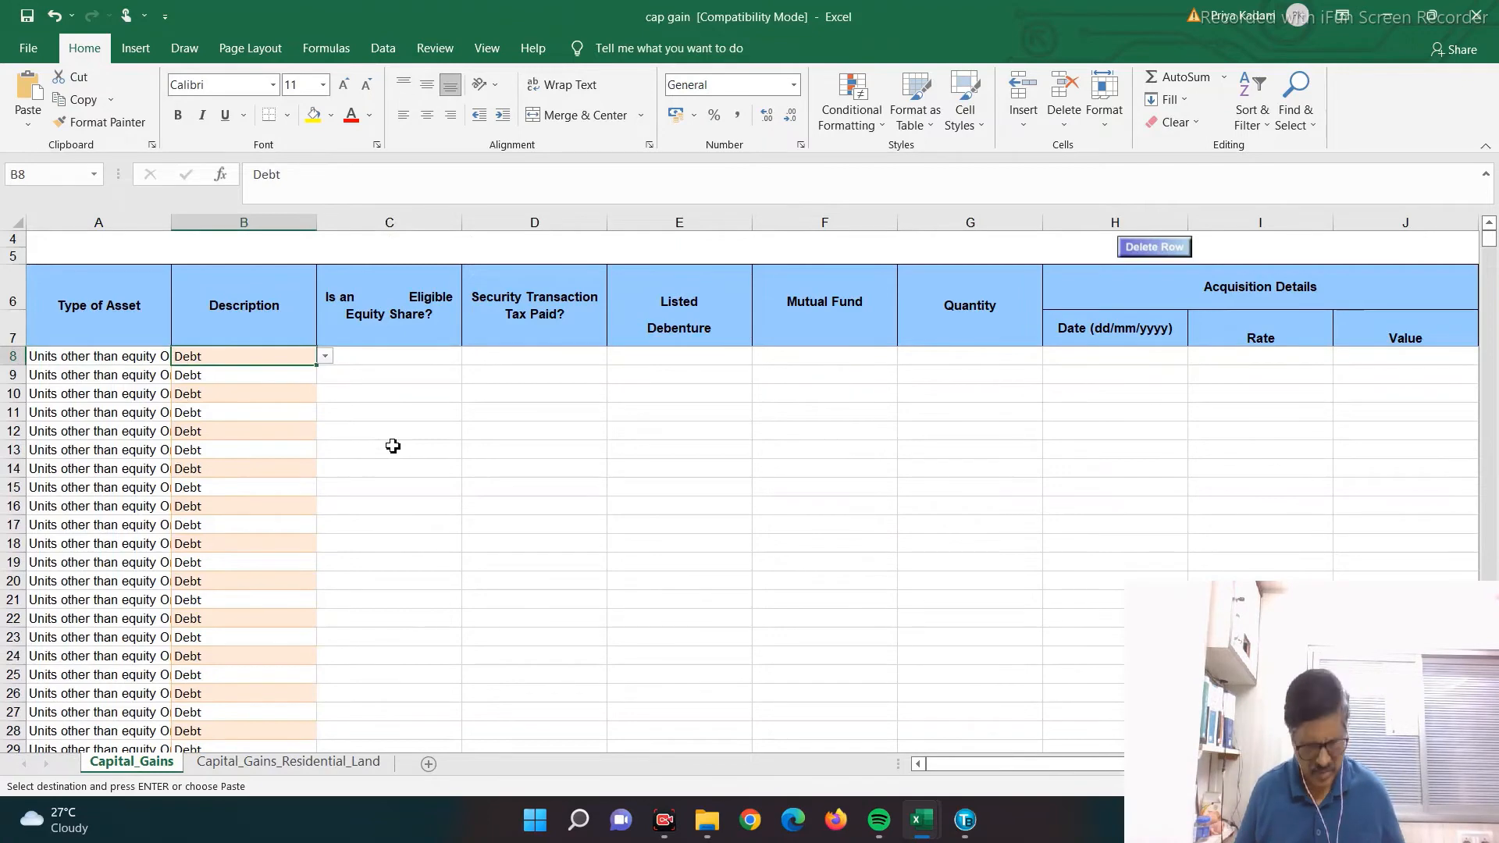
{"action": "key", "text": "ctrl+shift+Down"}
{"action": "key", "text": "ctrl+v"}
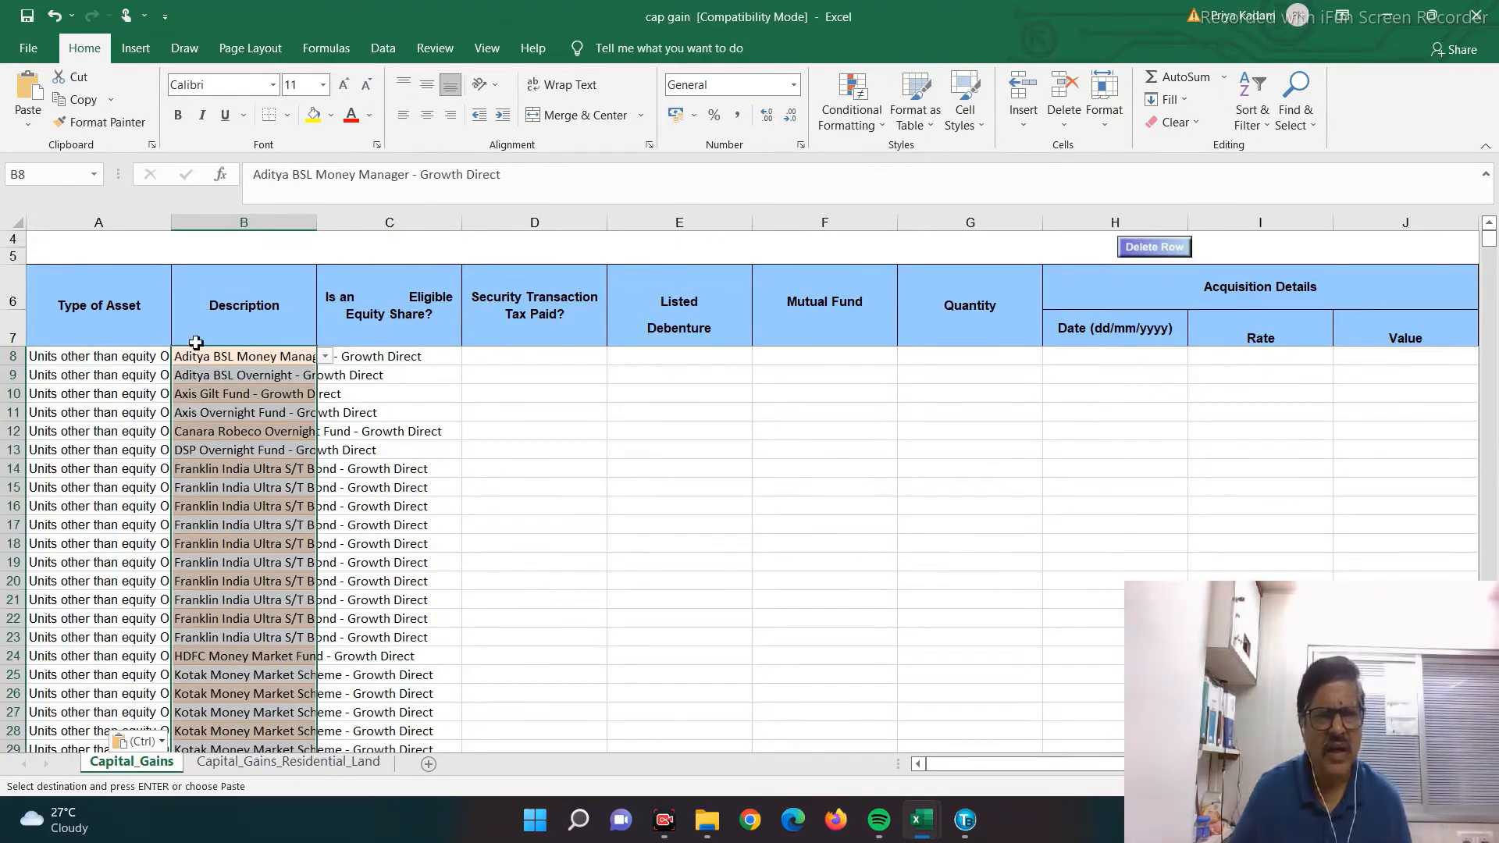
- Set "Is an Eligible Equity Share?" in C8 to Yes
{"action": "left_click", "coordinate": [422, 357]}
{"action": "left_click", "coordinate": [471, 358]}
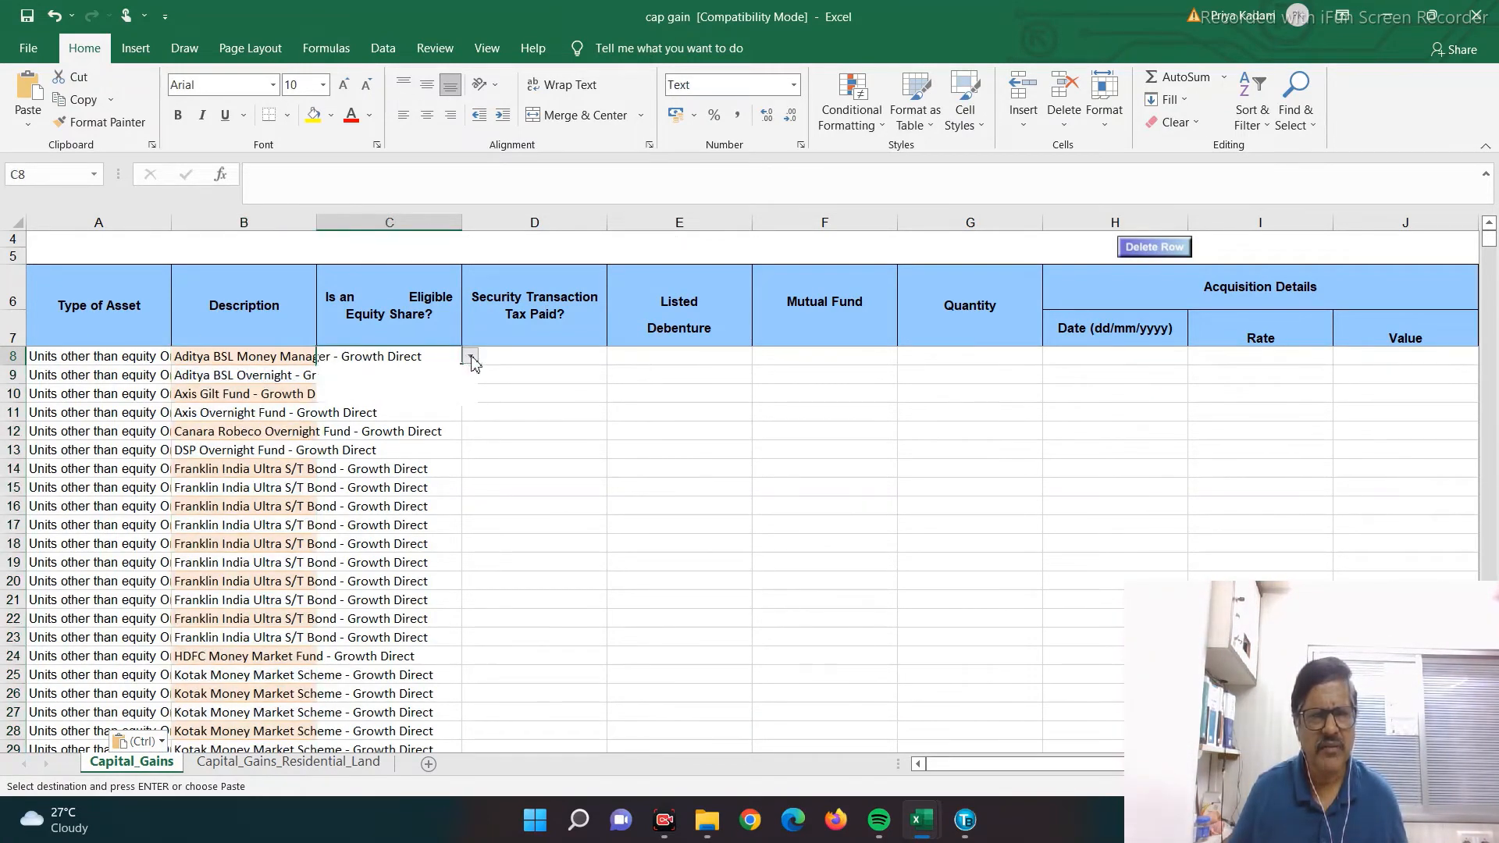
{"action": "left_click", "coordinate": [343, 374]}
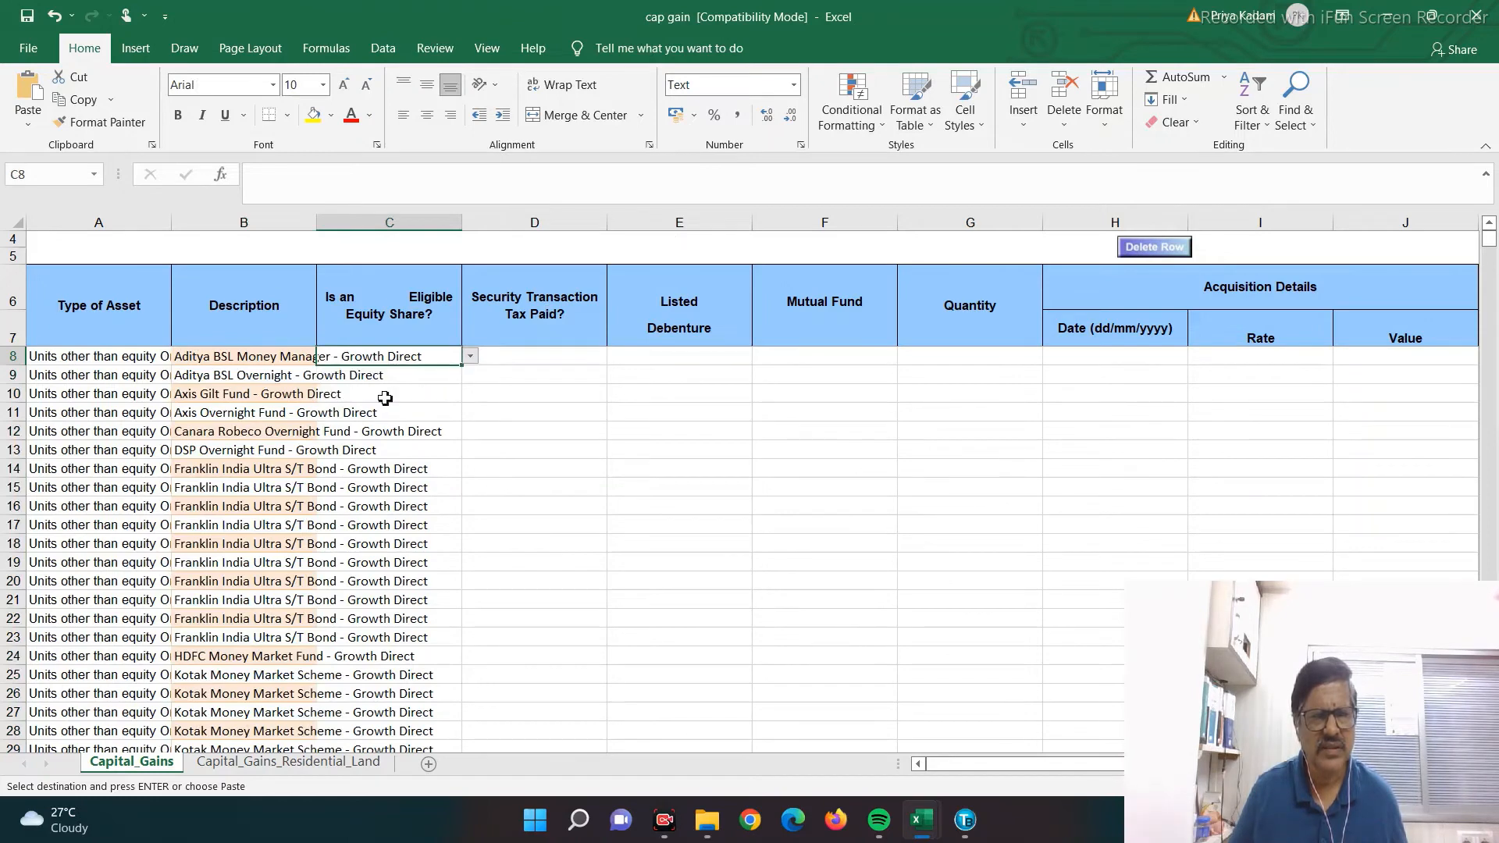
- In row 8, set Security Transaction Tax Paid to Yes, Listed Debenture to No and Mutual Fund to Yes
{"action": "left_click", "coordinate": [529, 358]}
{"action": "left_click", "coordinate": [616, 357]}
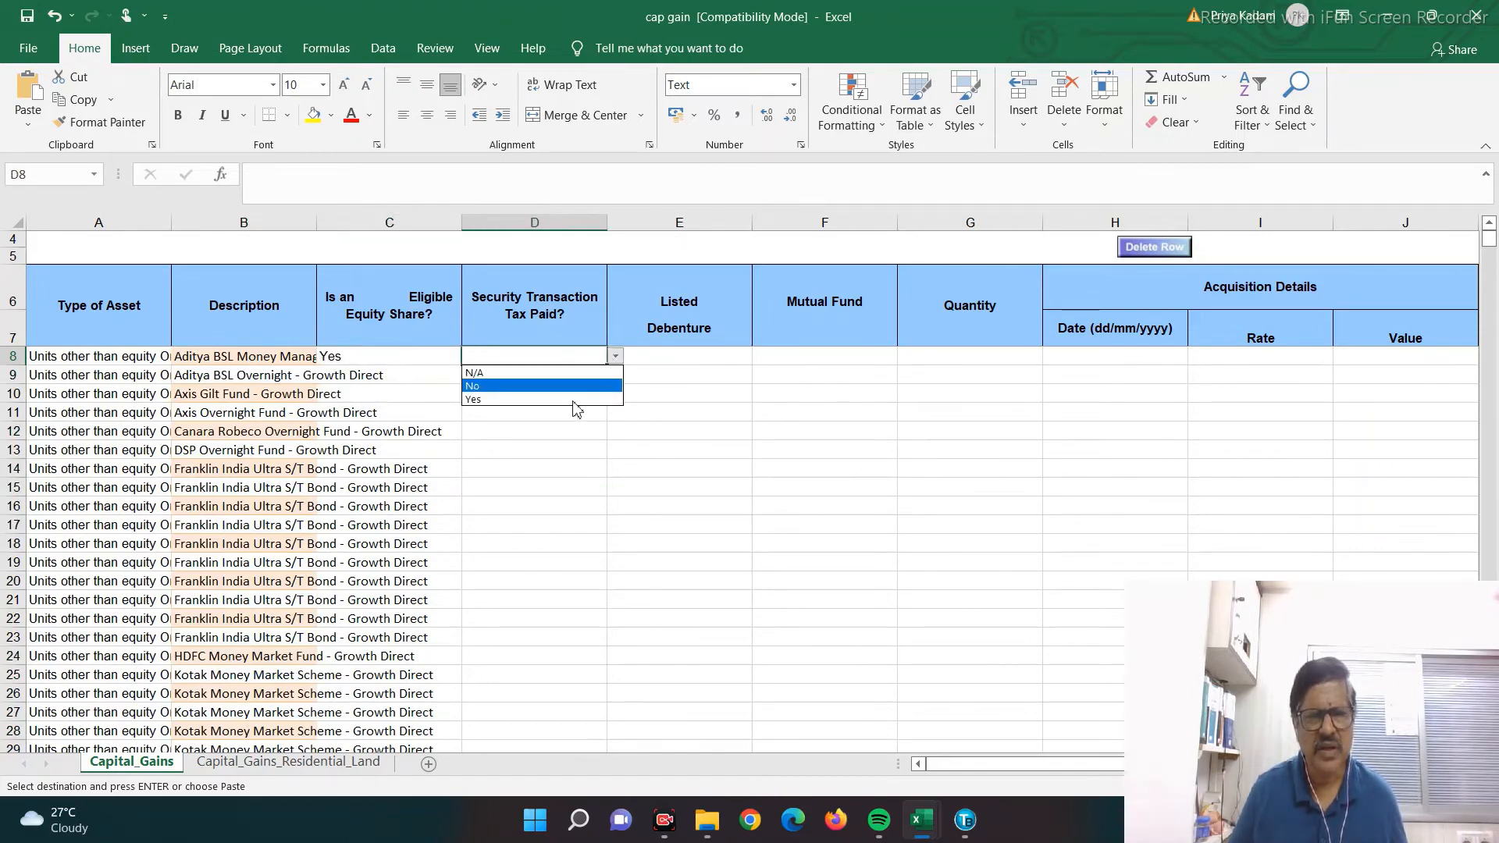
{"action": "left_click", "coordinate": [490, 400]}
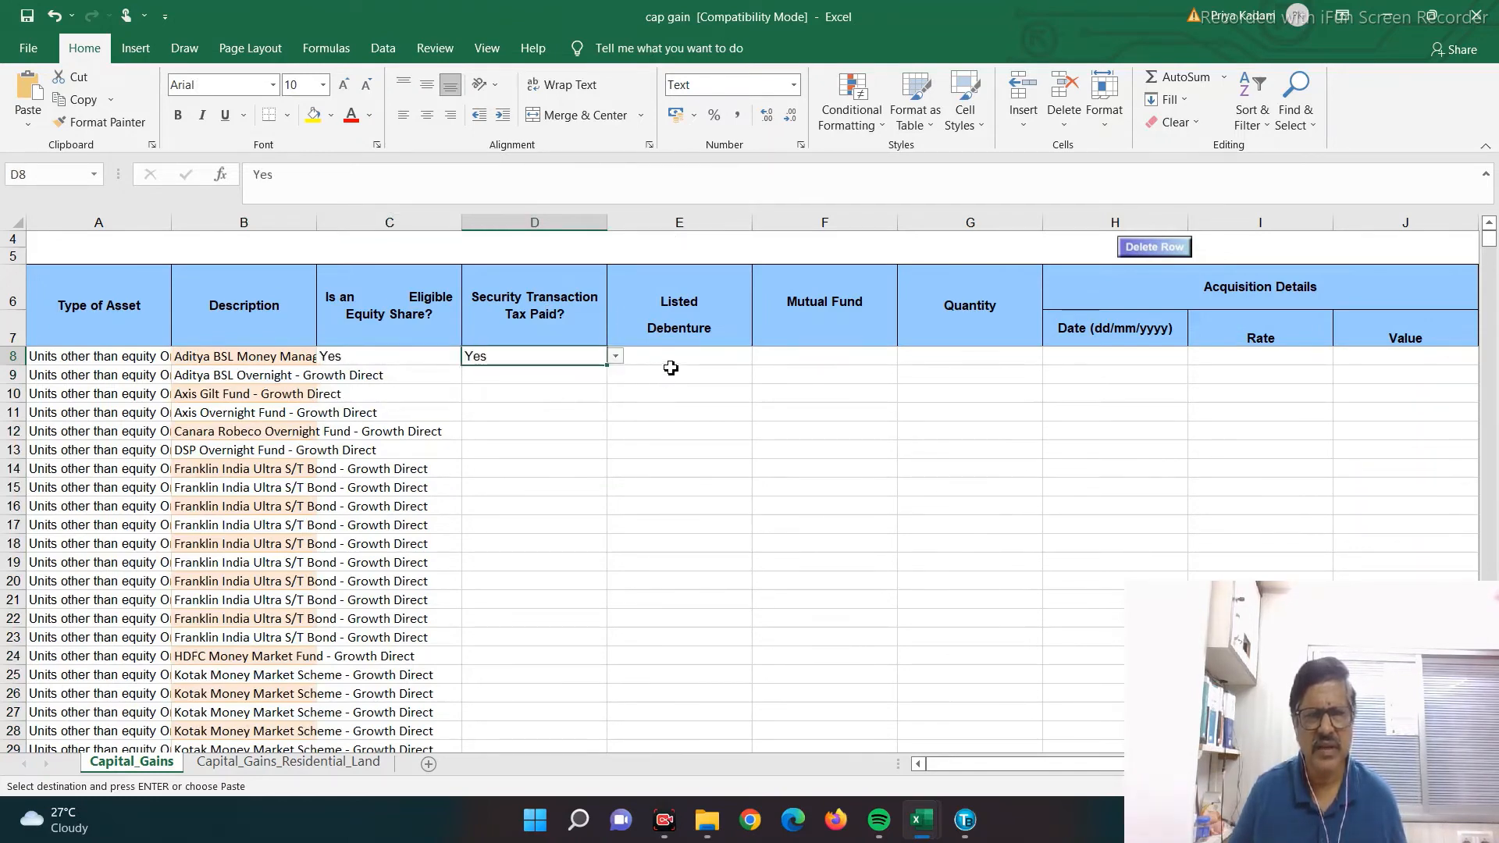
{"action": "left_click", "coordinate": [742, 361]}
{"action": "left_click", "coordinate": [761, 360]}
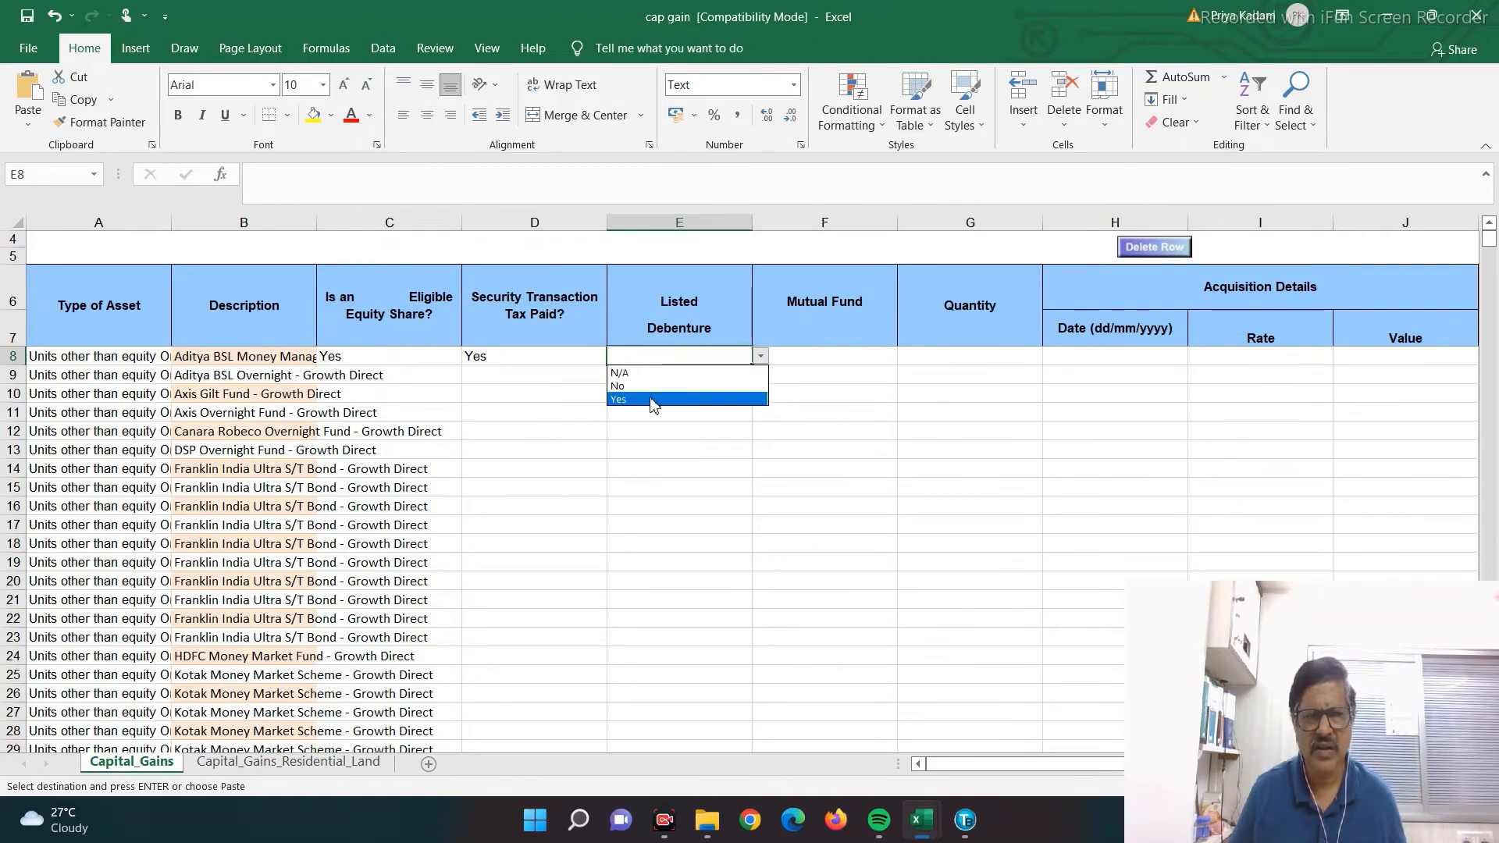
{"action": "left_click", "coordinate": [647, 388]}
{"action": "left_click", "coordinate": [846, 361]}
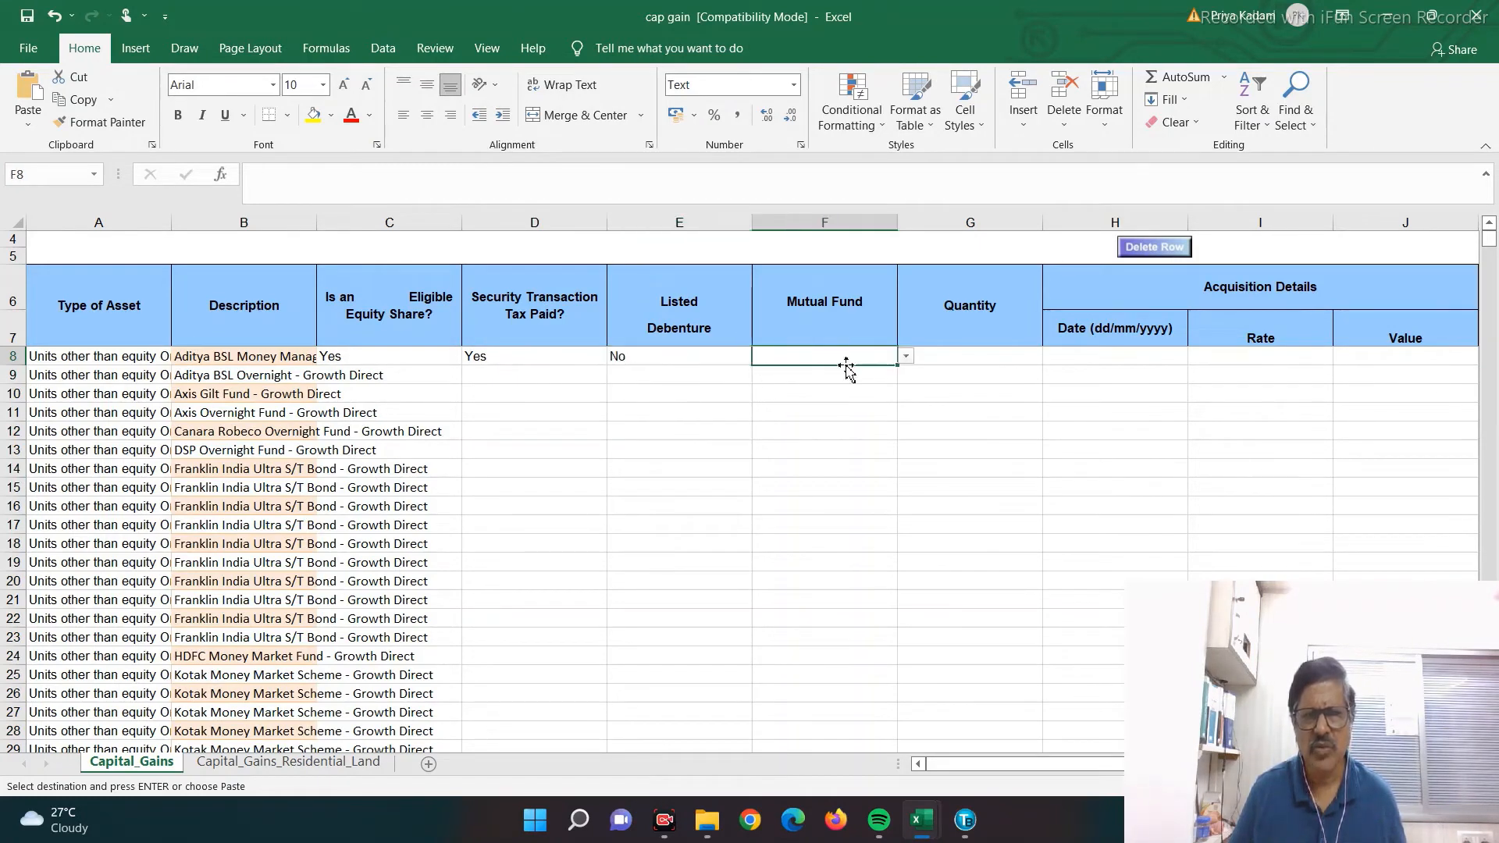
{"action": "left_click", "coordinate": [907, 357]}
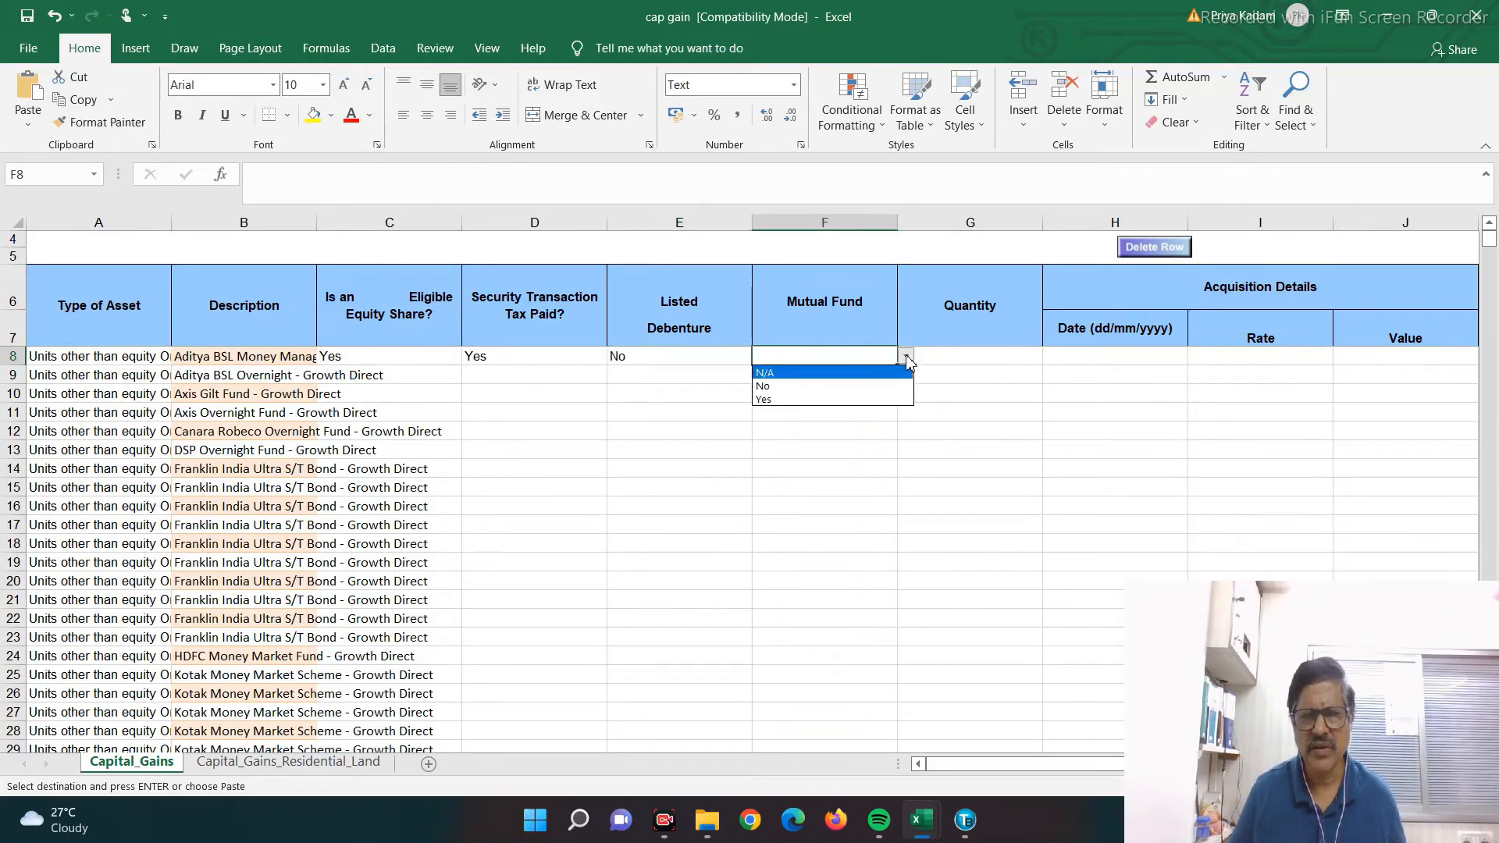
{"action": "left_click", "coordinate": [775, 399]}
- Set "Is an Eligible Equity Share?" in C8 to N/A
{"action": "left_click", "coordinate": [371, 361]}
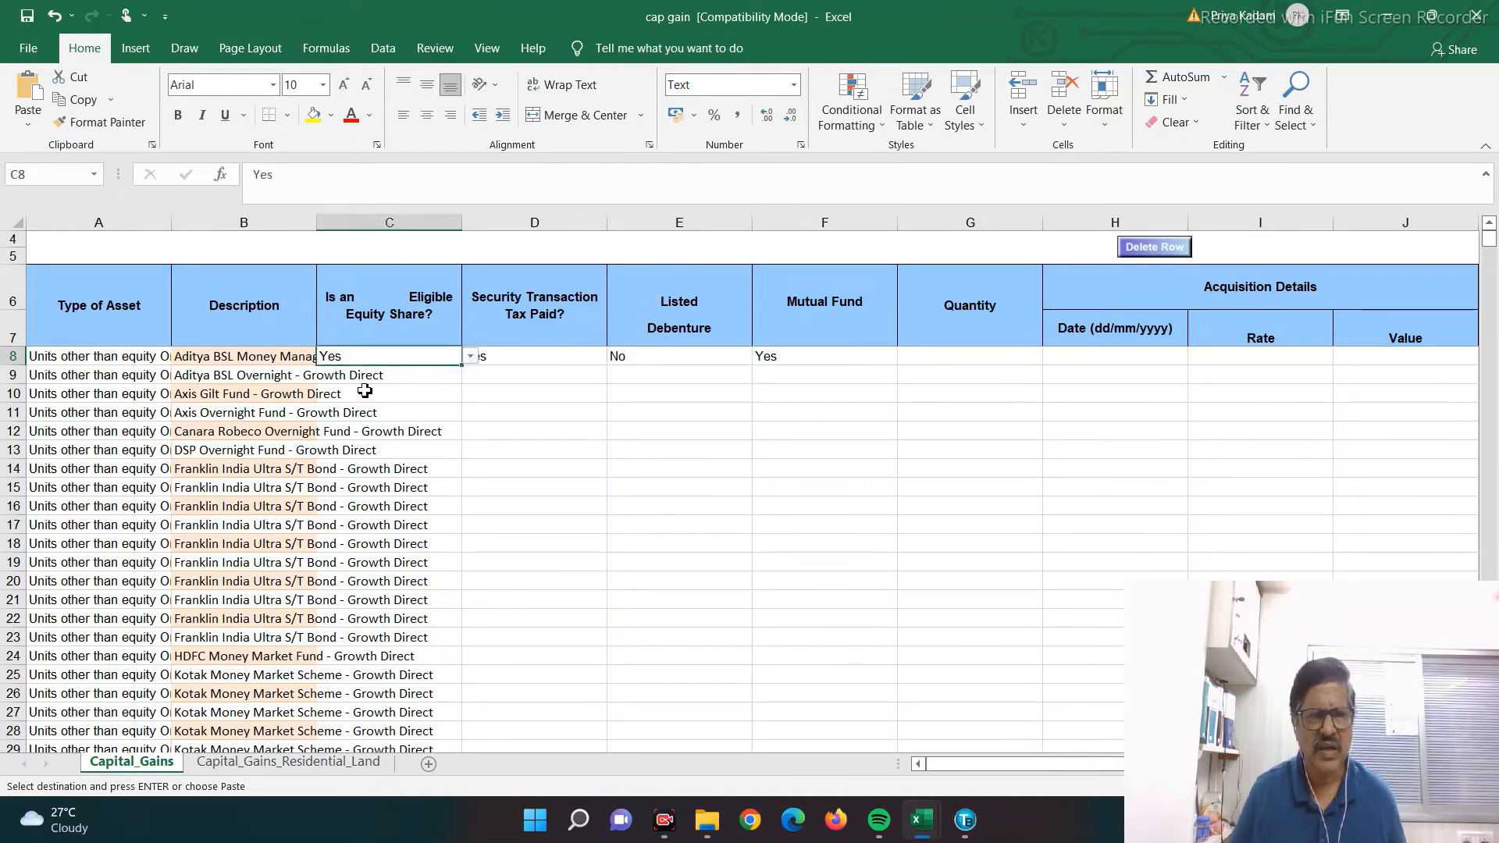
{"action": "left_click", "coordinate": [471, 358]}
{"action": "left_click", "coordinate": [345, 376]}
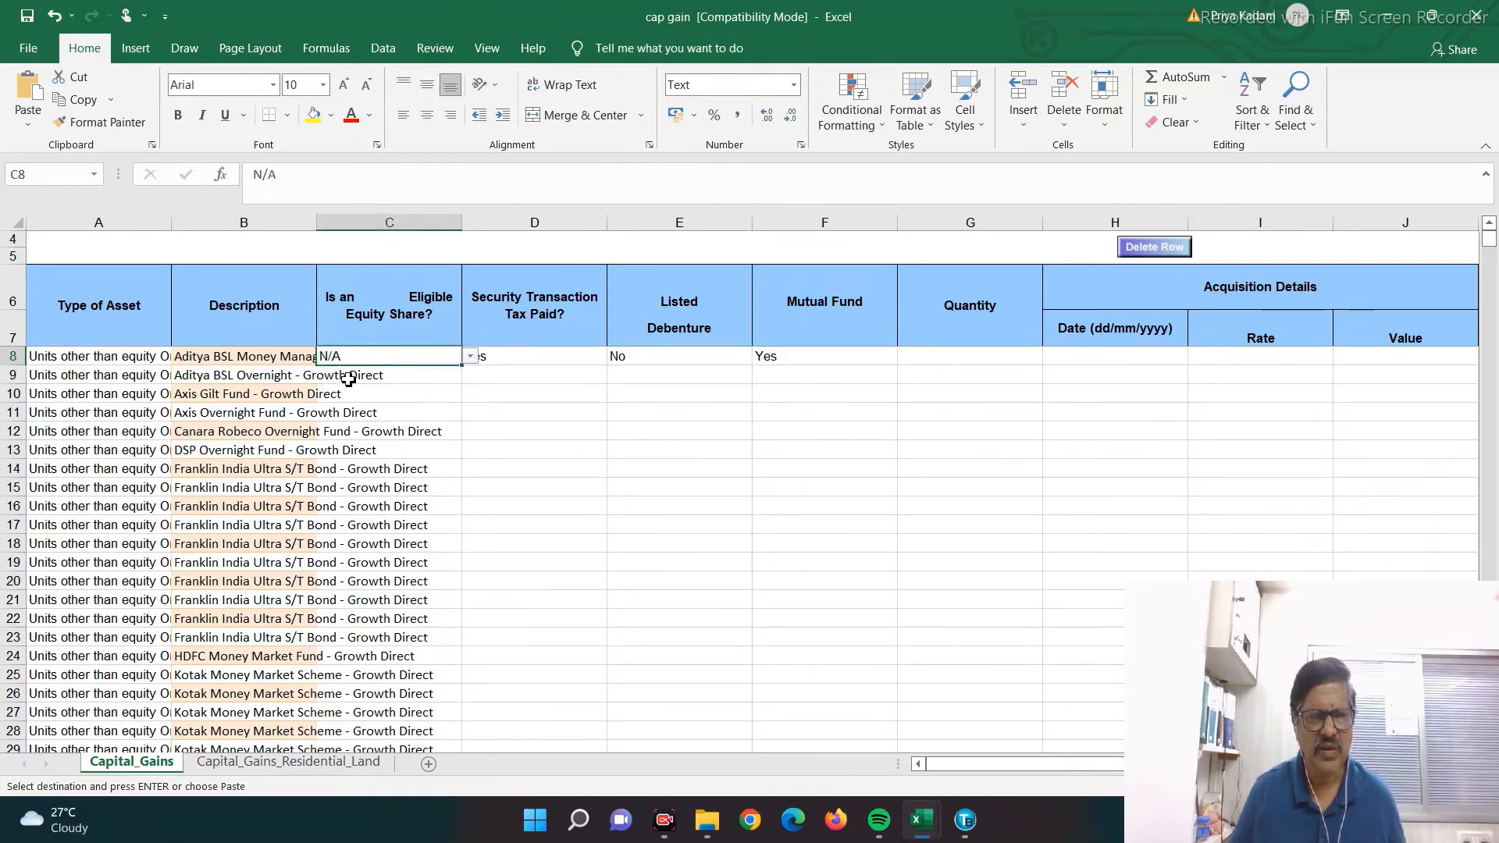
- Copy the four answers in C8:F8 down to all remaining data rows, 9 to 51
{"action": "key", "text": "shift+Right"}
{"action": "key", "text": "shift+Right"}
{"action": "key", "text": "shift+Right"}
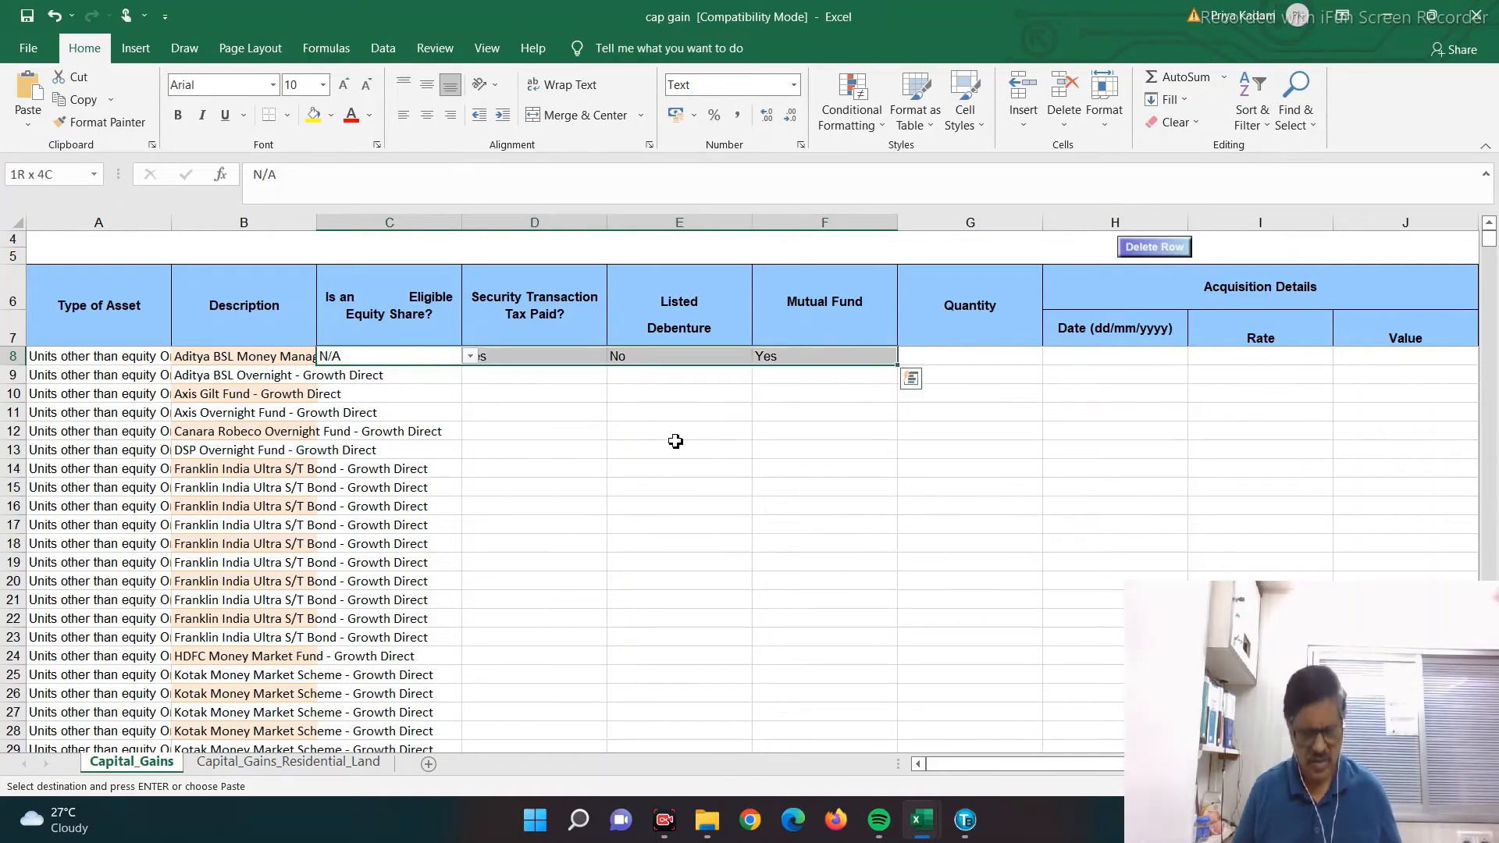
{"action": "key", "text": "ctrl+c"}
{"action": "key", "text": "Down"}
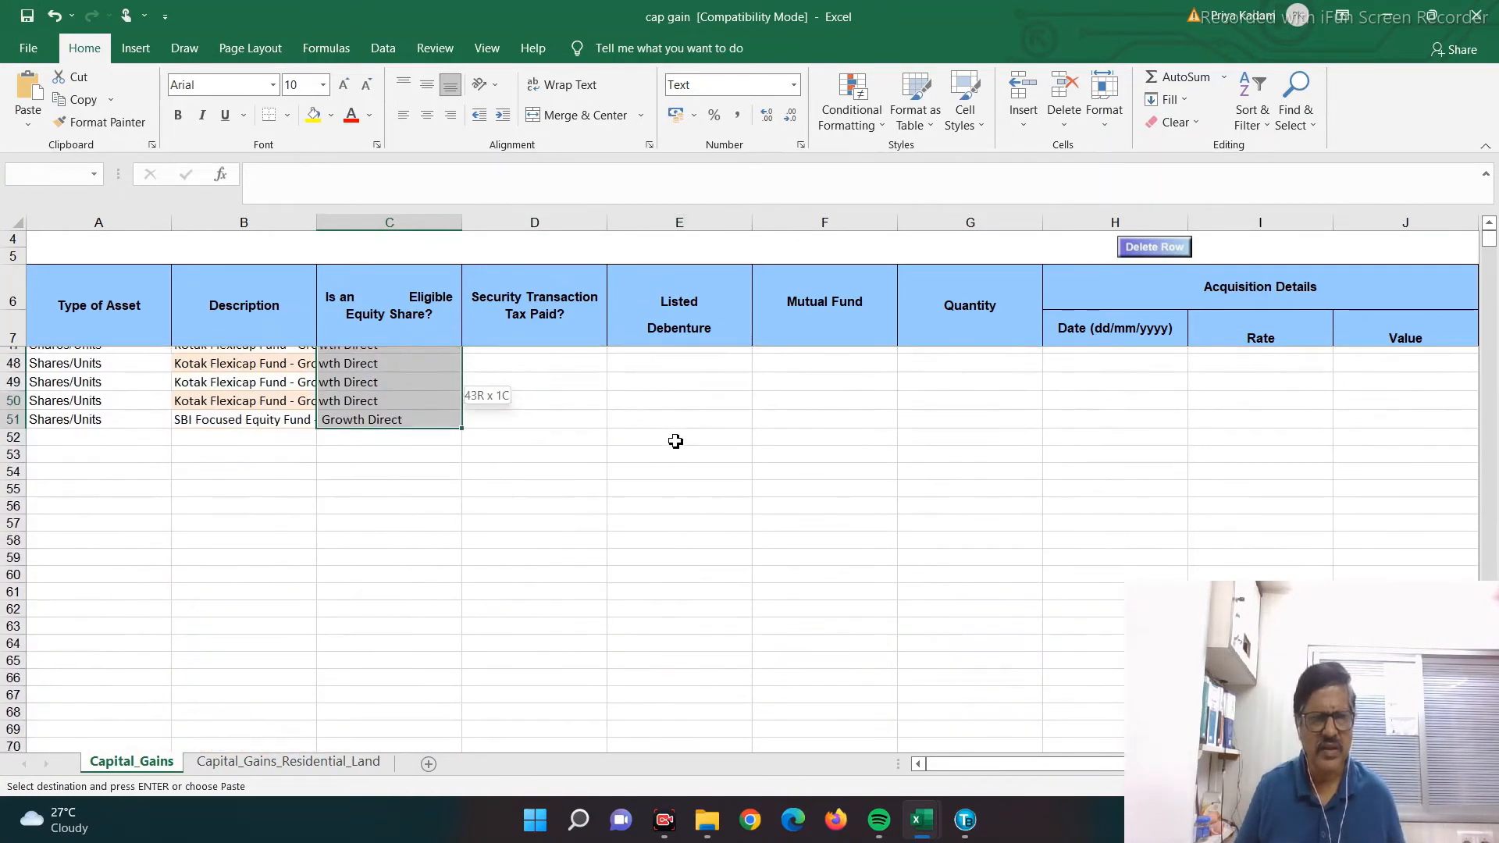
{"action": "key", "text": "ctrl+v"}
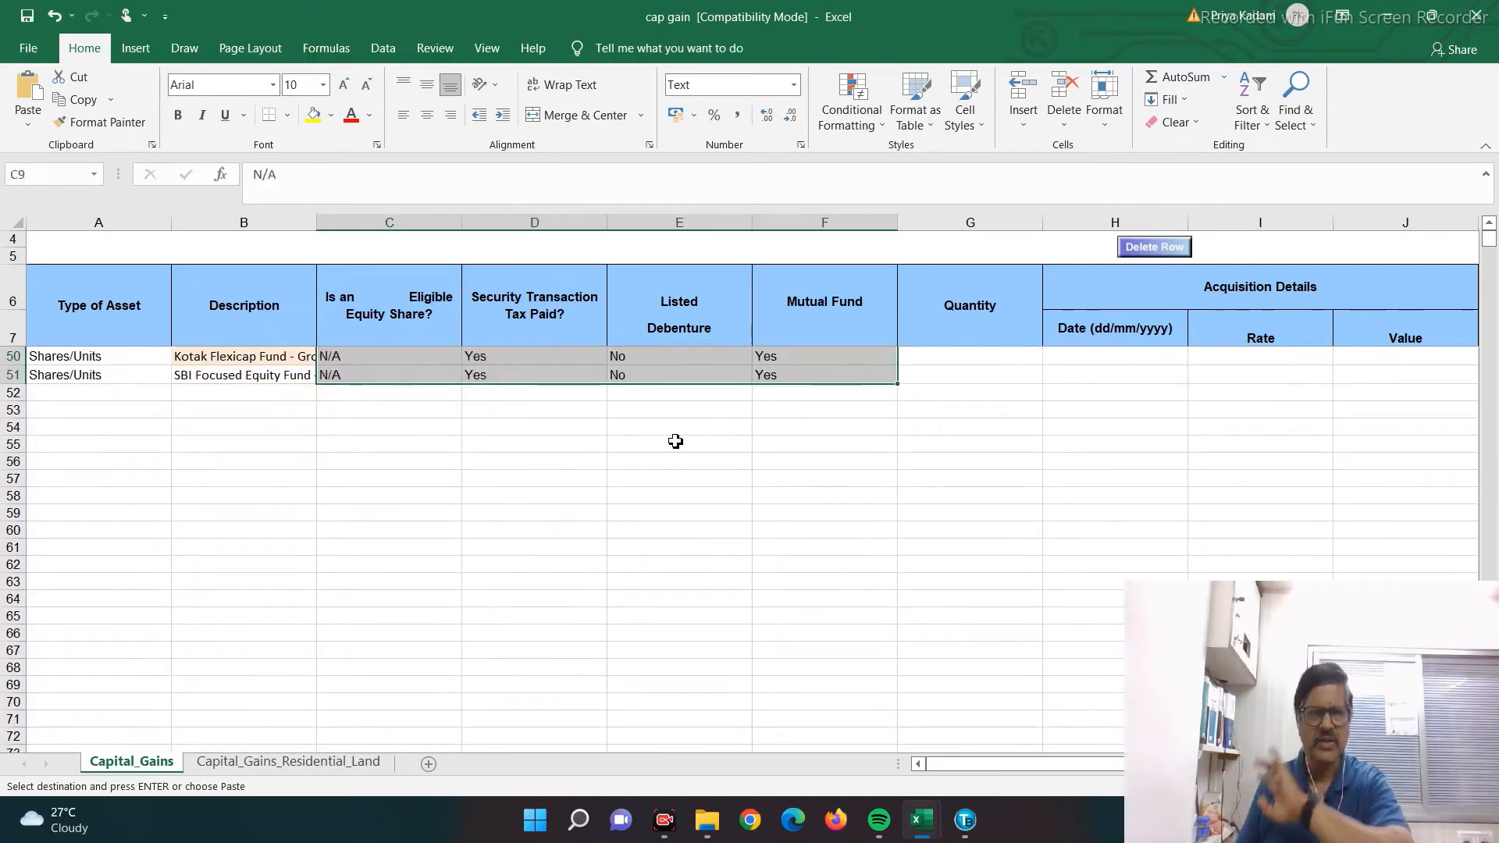
- Copy the Sale Unit values from E2 down in the 01 Capital Gain 21_22 workbook and paste them into the template's Quantity column from G8
{"action": "key", "text": "ctrl+Up"}
{"action": "key", "text": "ctrl+Up"}
{"action": "key", "text": "Right"}
{"action": "key", "text": "Right"}
{"action": "key", "text": "Right"}
{"action": "key", "text": "Right"}
{"action": "key", "text": "Right"}
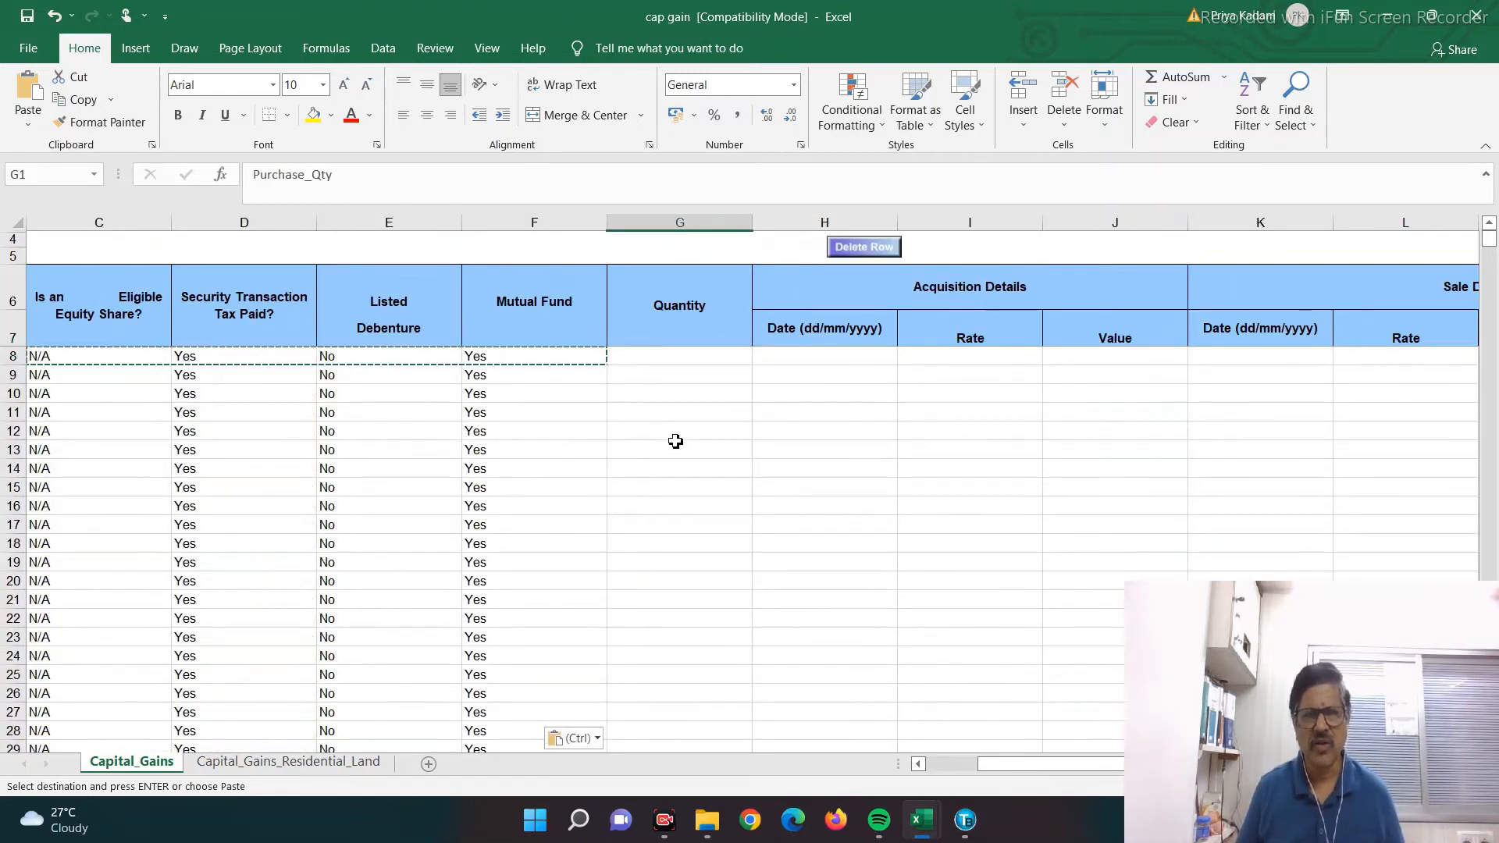
{"action": "left_click", "coordinate": [669, 356]}
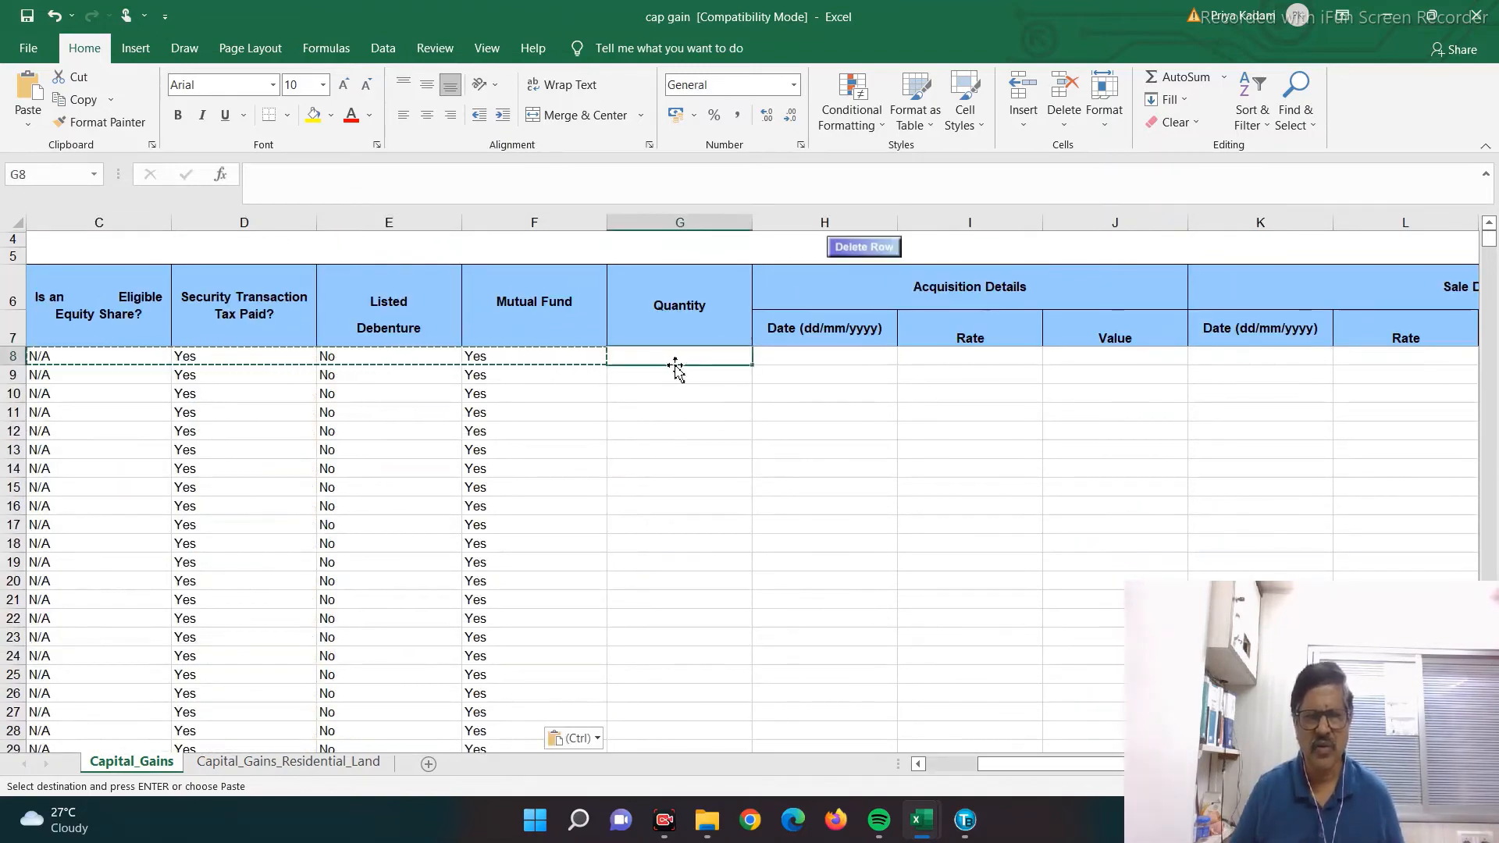
{"action": "key", "text": "alt+Tab"}
{"action": "key", "text": "ctrl+Up"}
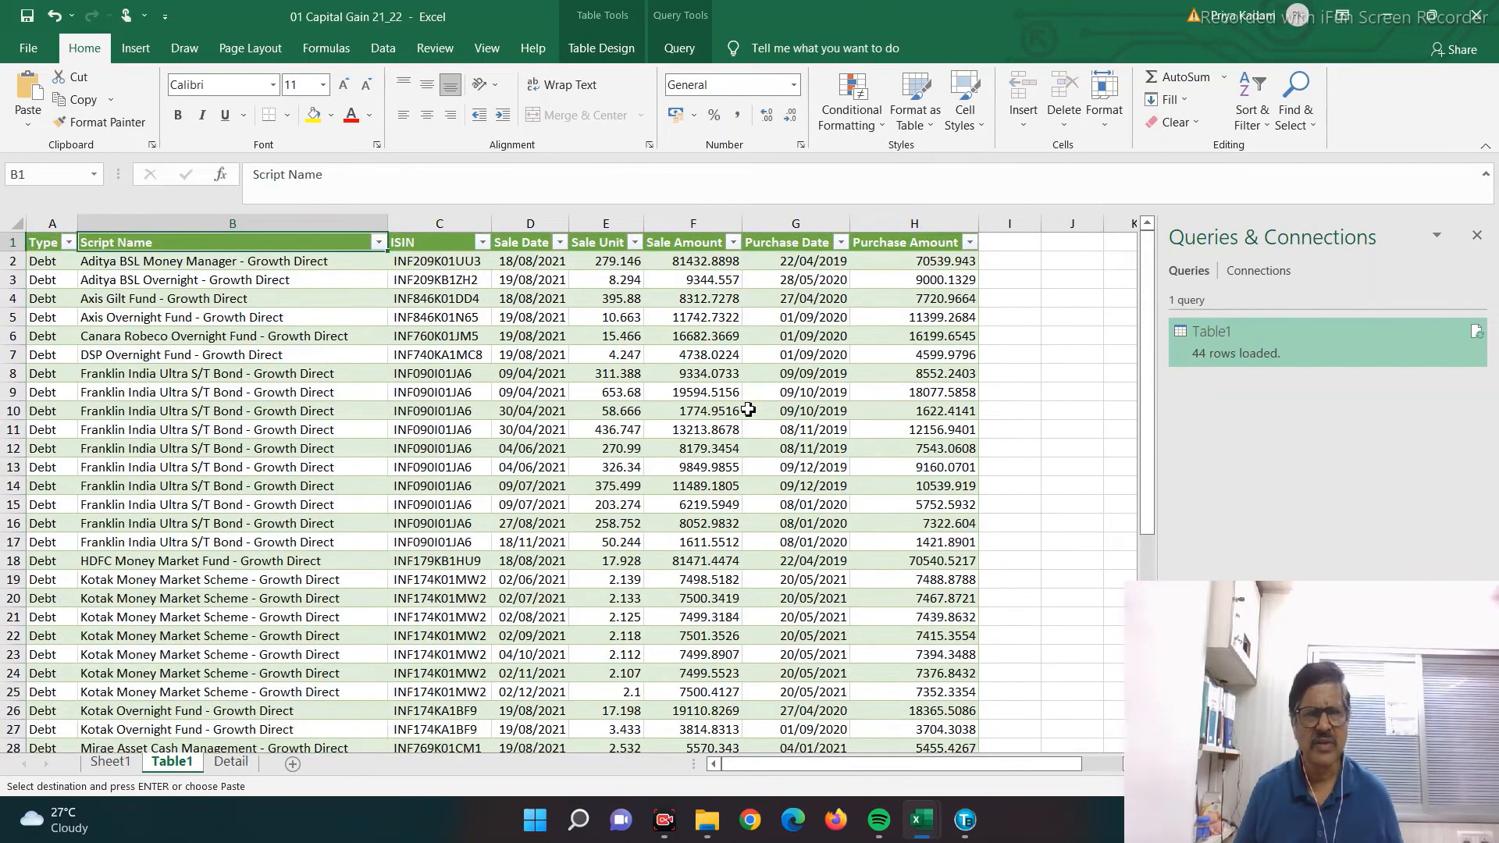
{"action": "key", "text": "Down"}
{"action": "key", "text": "Right"}
{"action": "key", "text": "Right"}
{"action": "key", "text": "Right"}
{"action": "key", "text": "ctrl+shift+Down"}
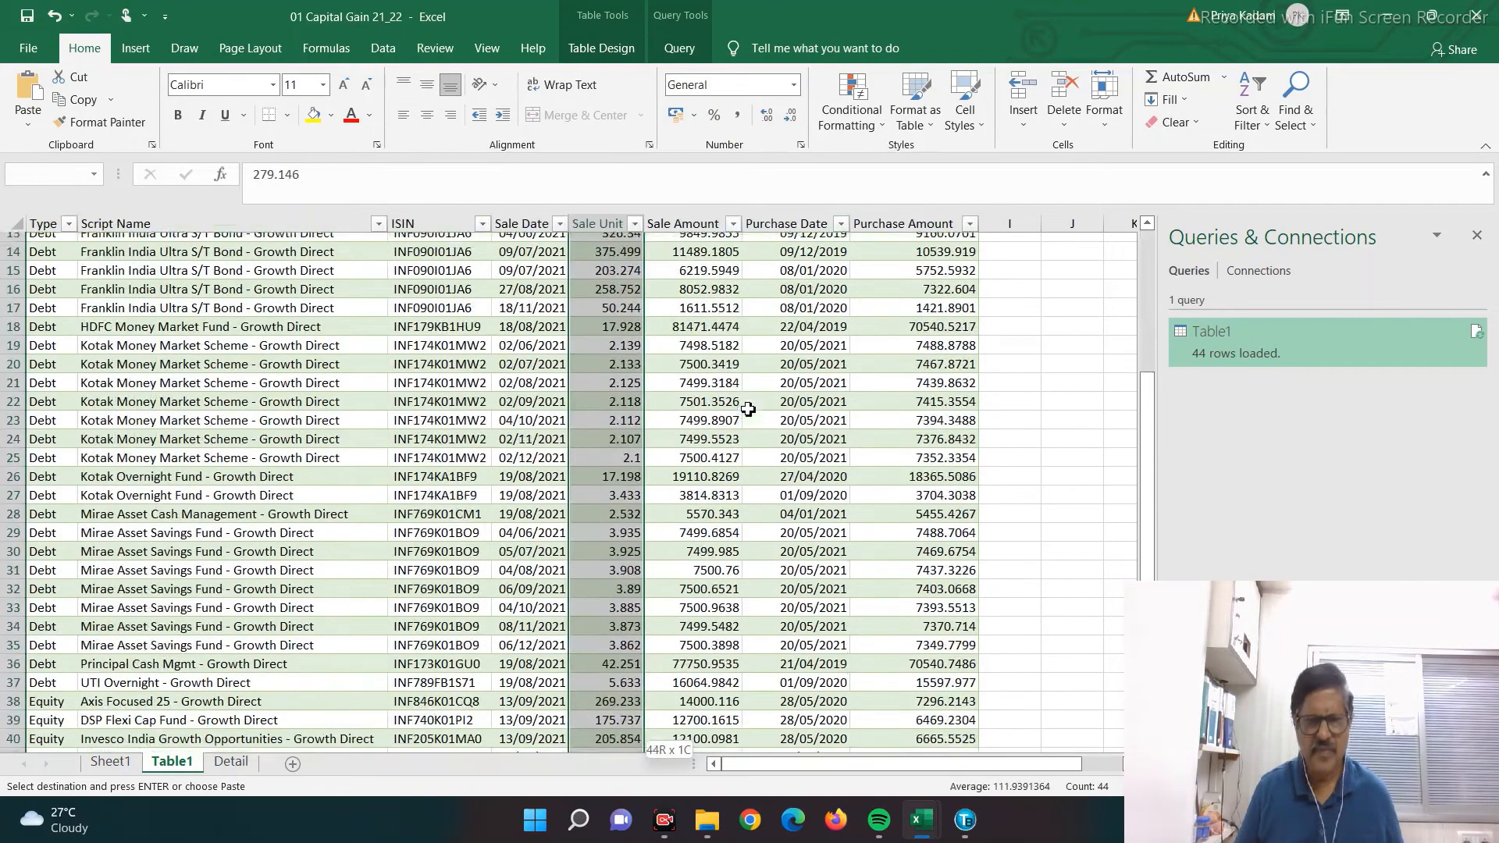
{"action": "scroll", "coordinate": [748, 409], "scroll_direction": "down", "scroll_amount": 2}
{"action": "key", "text": "alt+Tab"}
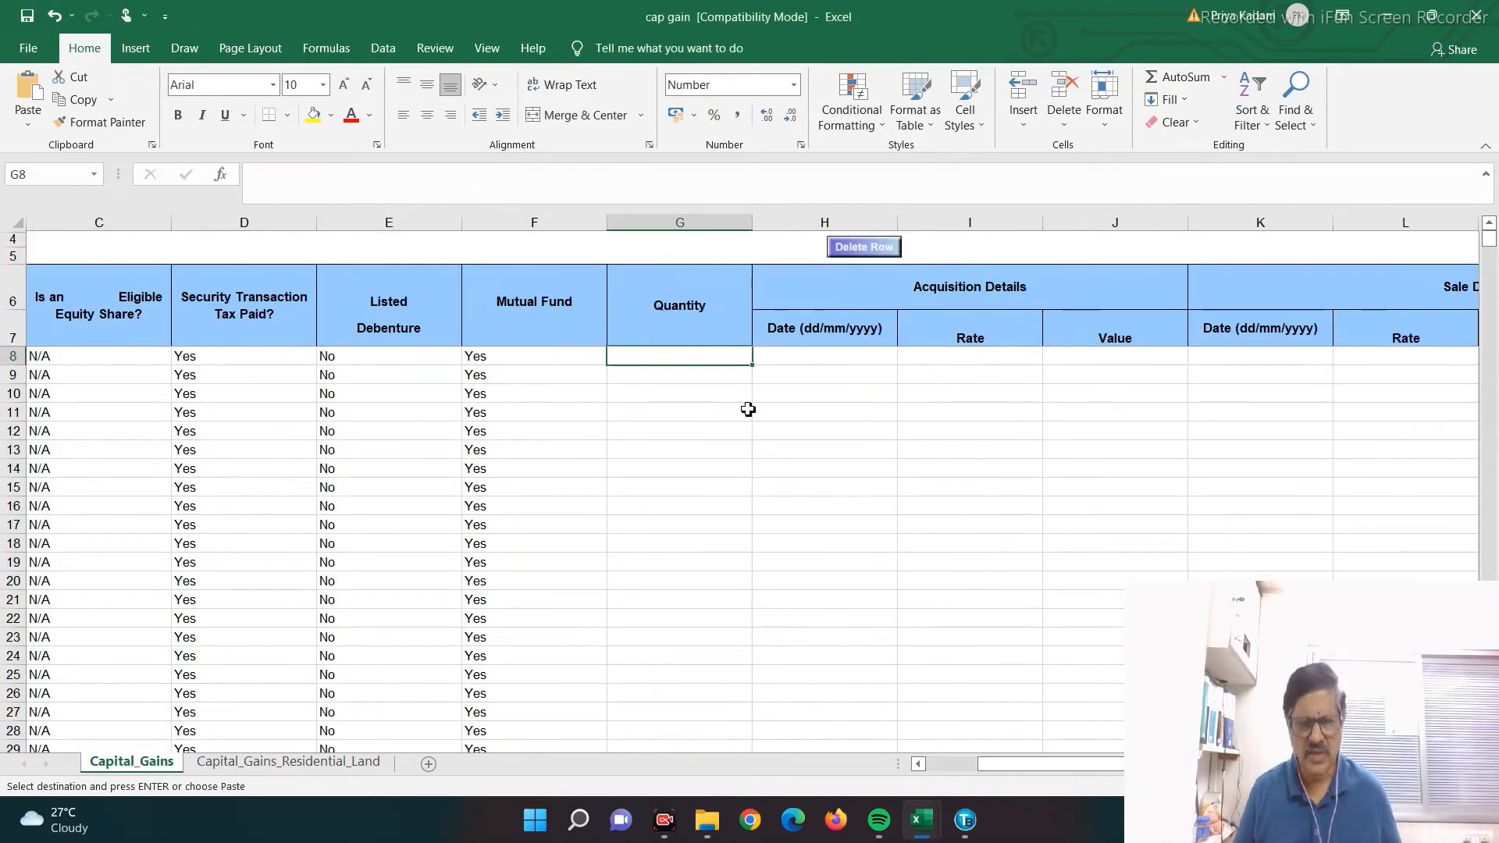
{"action": "key", "text": "ctrl+v"}
- Copy the Purchase Date entries from G2 down in the source table into the template's acquisition Date column from H8, ending on Value cell J8
{"action": "key", "text": "alt+Tab"}
{"action": "key", "text": "ctrl+Up"}
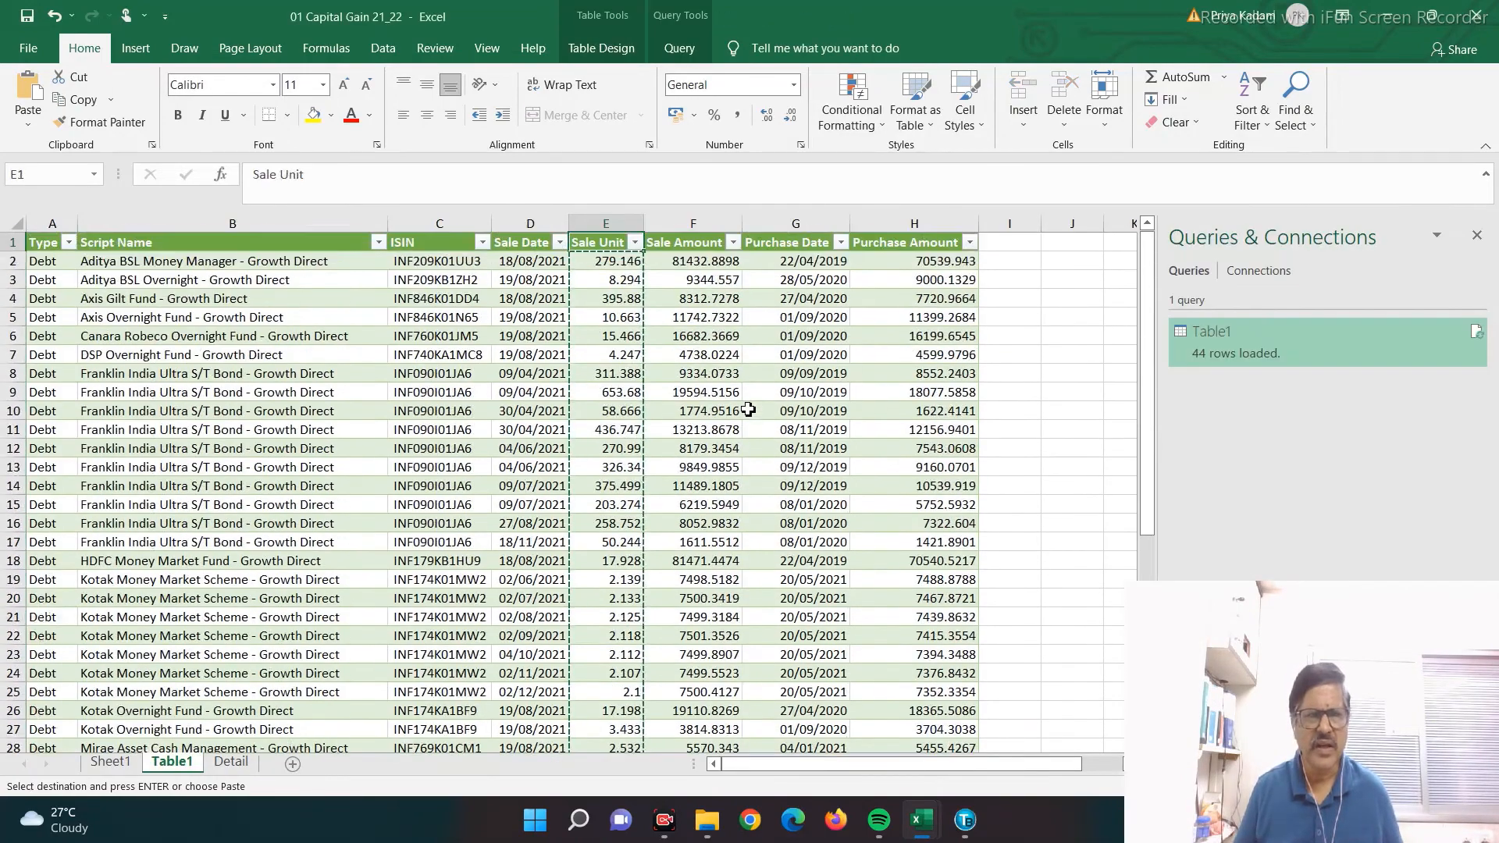
{"action": "key", "text": "Right"}
{"action": "key", "text": "Right"}
{"action": "key", "text": "Down"}
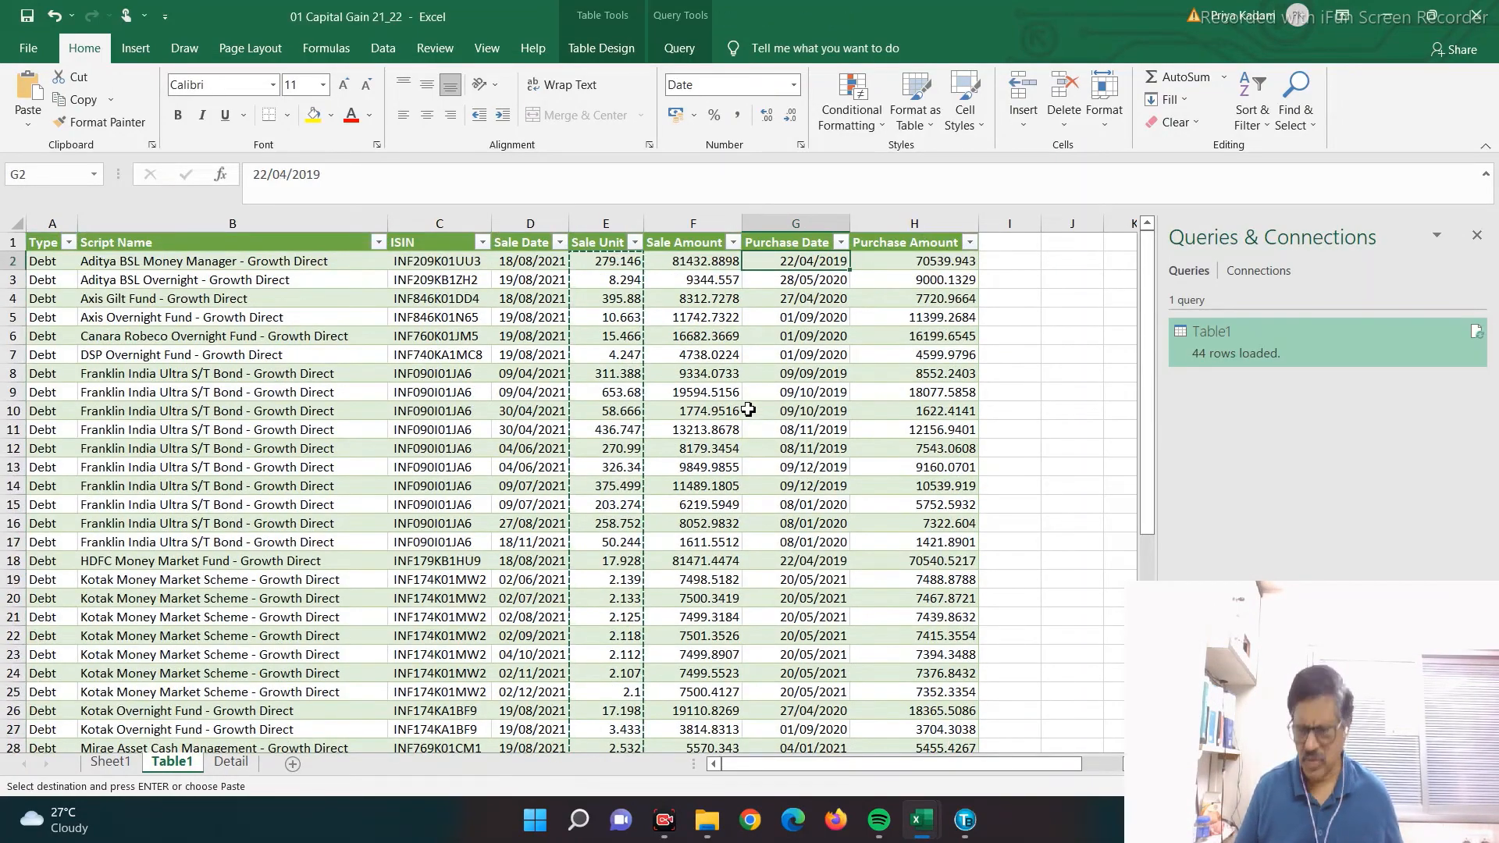
{"action": "key", "text": "ctrl+shift+Down"}
{"action": "key", "text": "ctrl+c"}
{"action": "key", "text": "alt+Tab"}
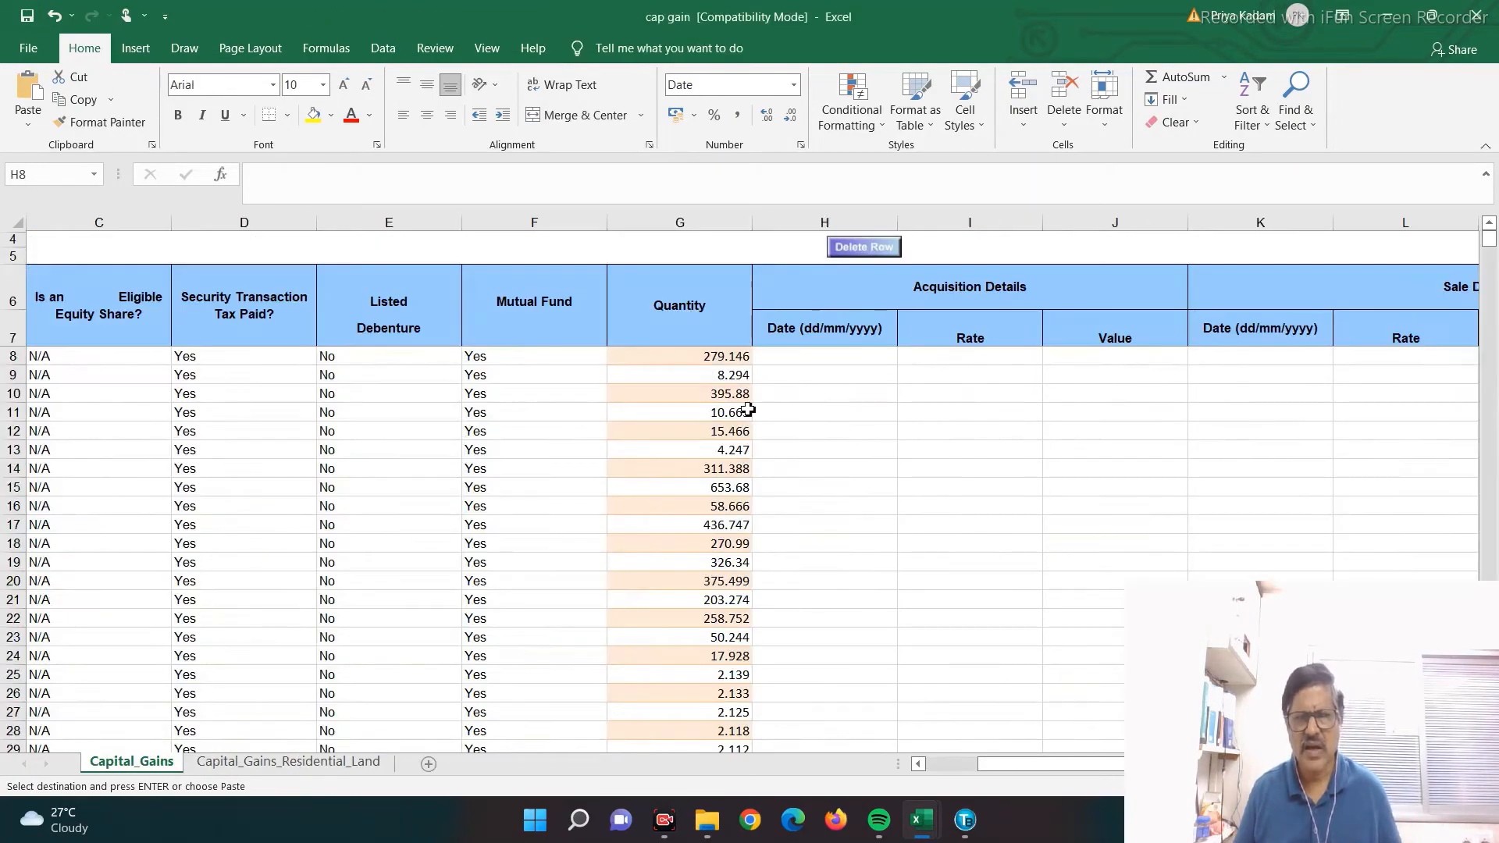
{"action": "key", "text": "Right"}
{"action": "key", "text": "ctrl+v"}
{"action": "key", "text": "Right"}
{"action": "key", "text": "Right"}
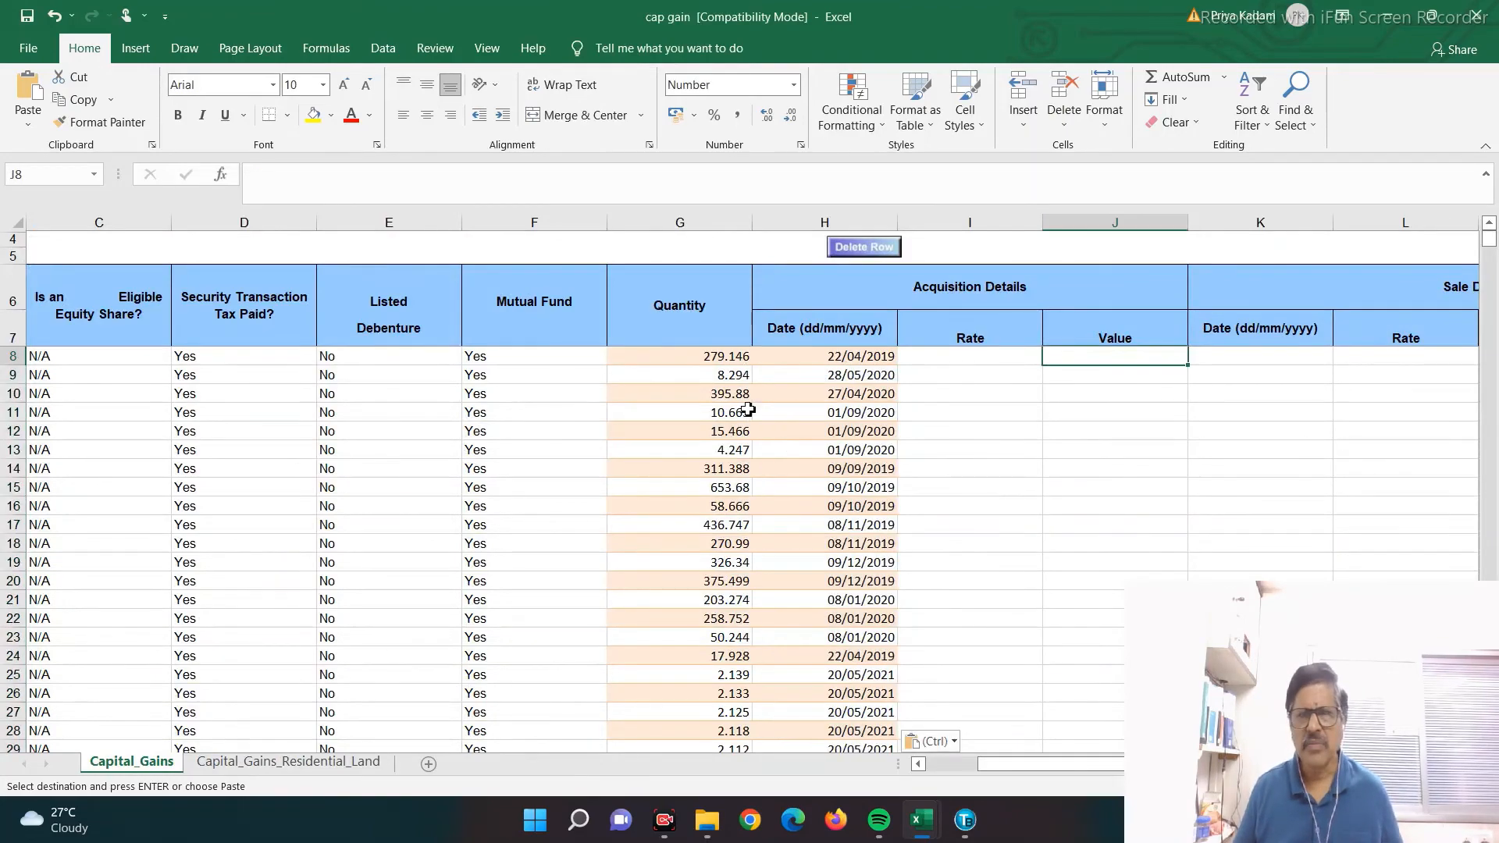
- Copy the Purchase Amount values from H2 down in the source table into the template's acquisition Value column from J8
{"action": "key", "text": "alt+Tab"}
{"action": "key", "text": "ctrl+Up"}
{"action": "key", "text": "Right"}
{"action": "key", "text": "Down"}
{"action": "key", "text": "ctrl+shift+Down"}
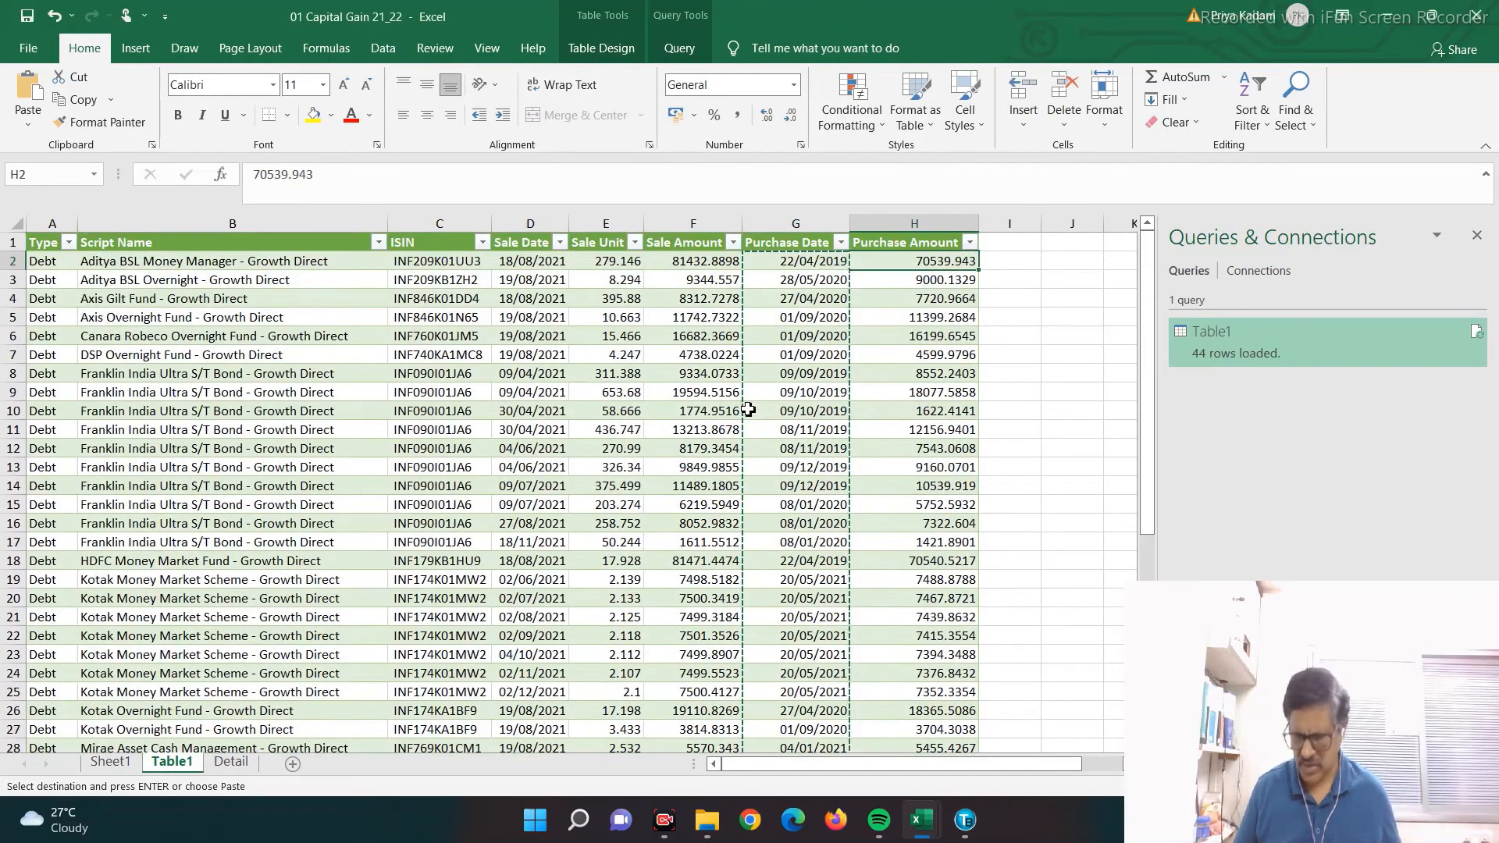
{"action": "key", "text": "ctrl+c"}
{"action": "key", "text": "alt+Tab"}
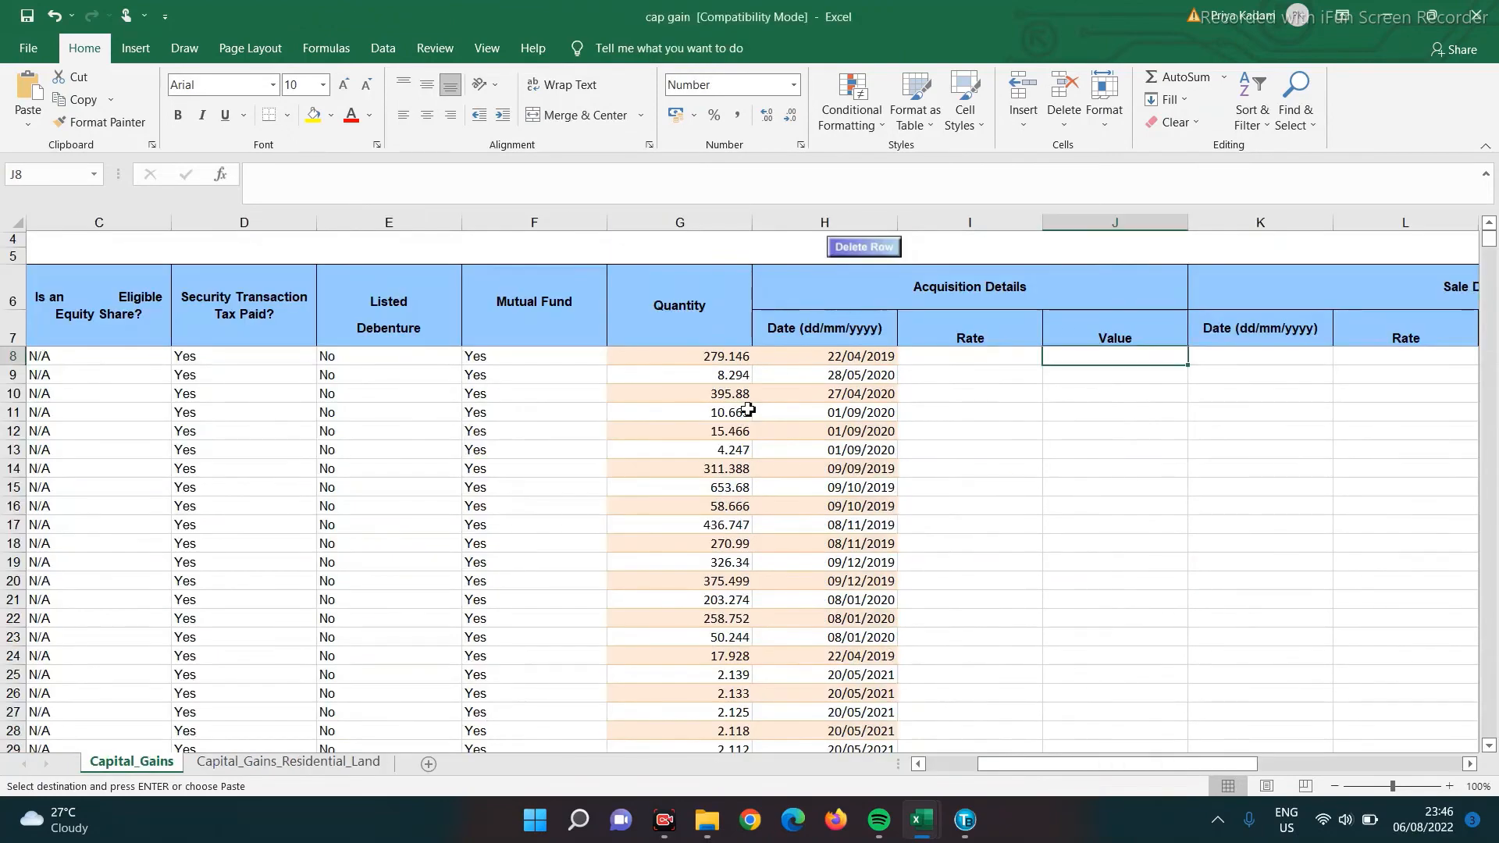
{"action": "key", "text": "ctrl+v"}
{"action": "key", "text": "Right"}
- Copy the Sale Date entries from D2 down in the source table into the template's sale Date column from K8
{"action": "key", "text": "alt+Tab"}
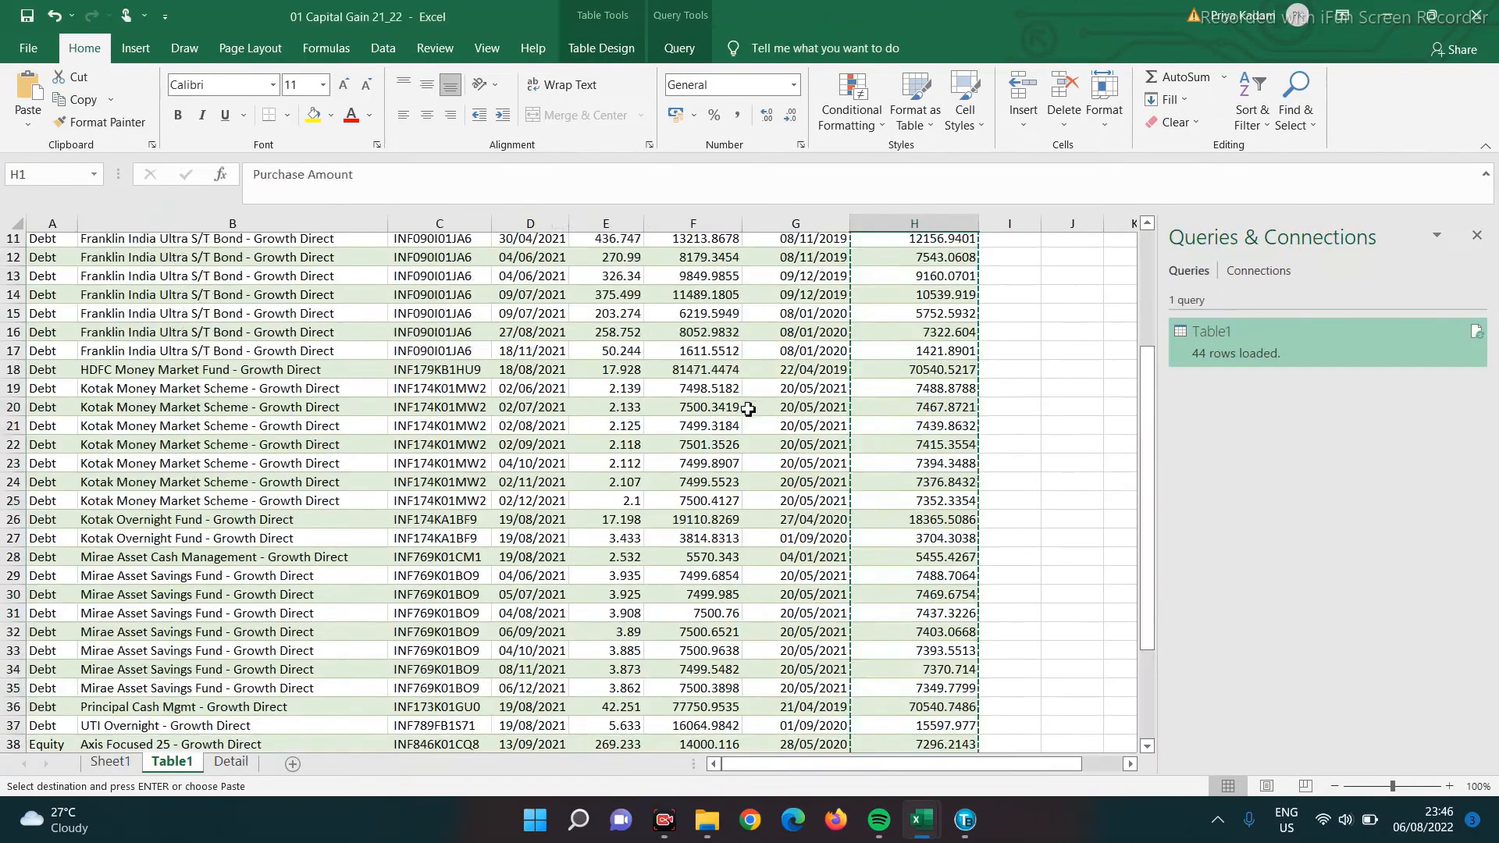
{"action": "key", "text": "ctrl+Up"}
{"action": "key", "text": "Down"}
{"action": "key", "text": "Left"}
{"action": "key", "text": "Left"}
{"action": "key", "text": "Left"}
{"action": "key", "text": "Left"}
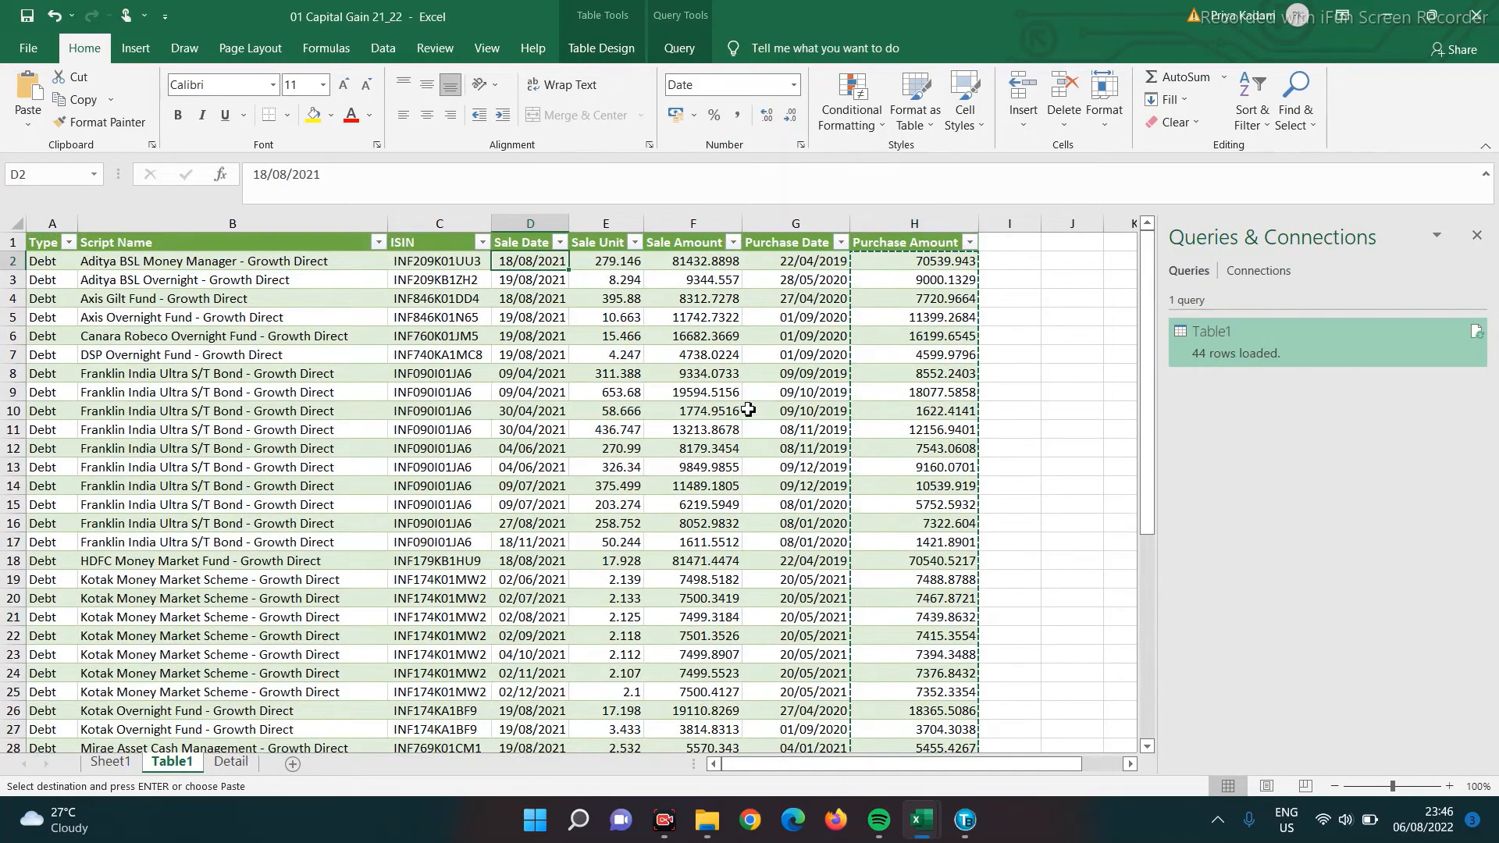
{"action": "key", "text": "ctrl+shift+Down"}
{"action": "key", "text": "ctrl+c"}
{"action": "key", "text": "alt+Tab"}
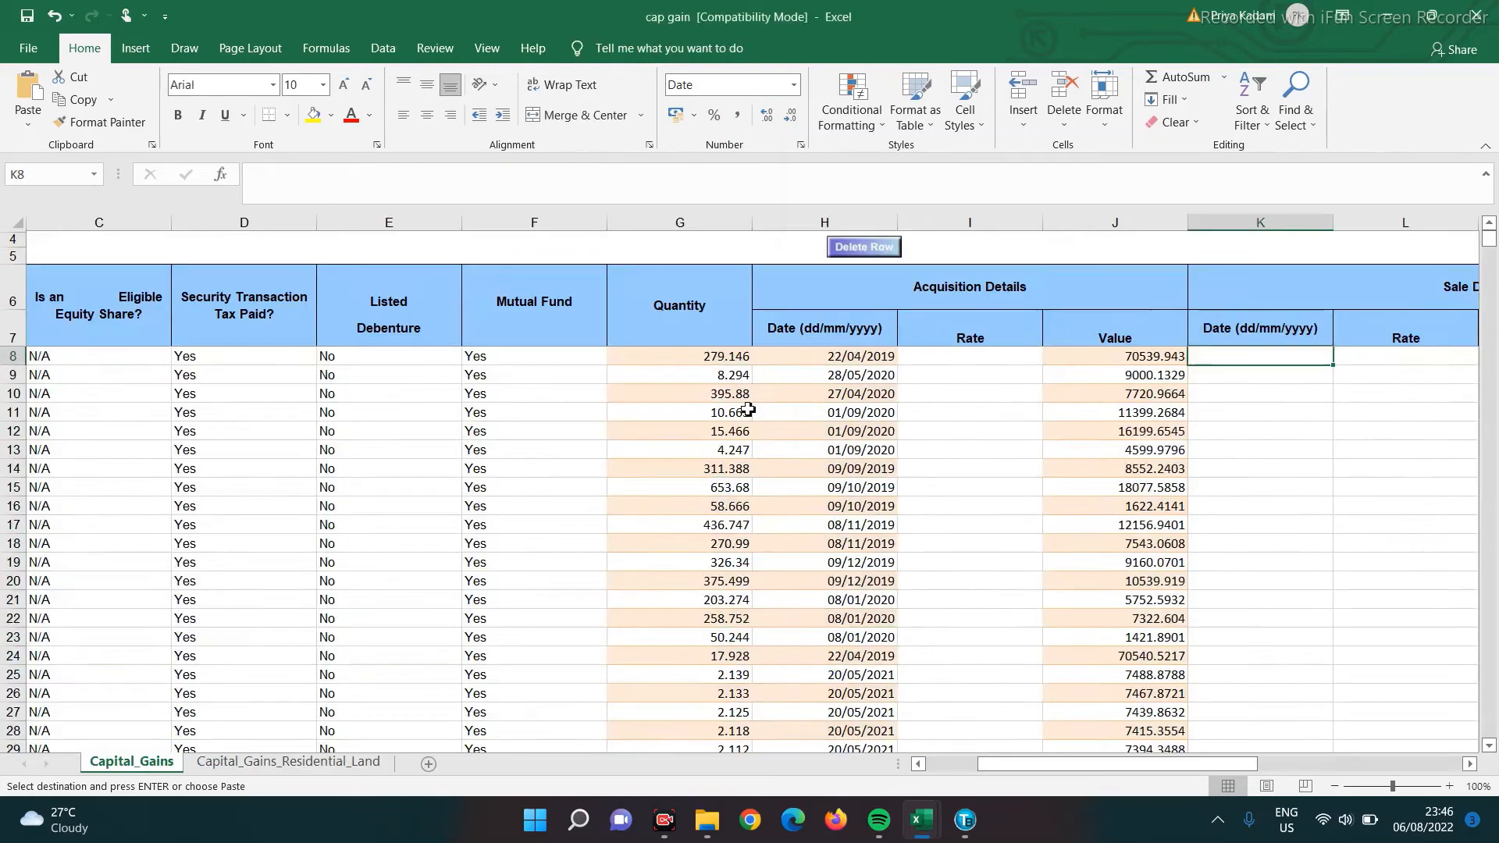
{"action": "key", "text": "ctrl+v"}
- Copy the Sale Amount values from F2 down in the source table into the template's sale Value column from M8
{"action": "key", "text": "Right"}
{"action": "key", "text": "Right"}
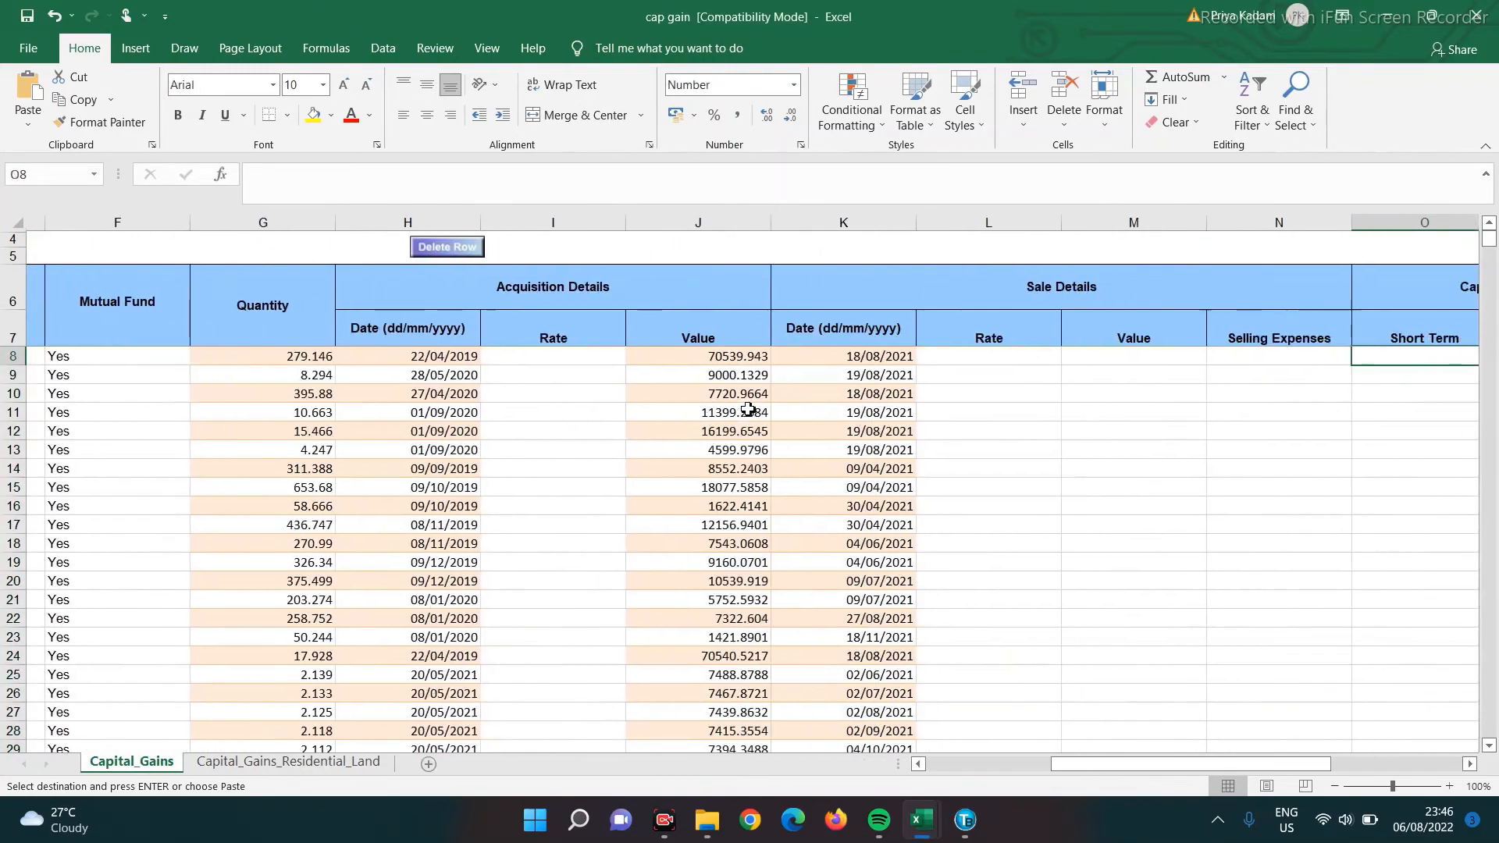
{"action": "key", "text": "alt+Tab"}
{"action": "key", "text": "ctrl+Up"}
{"action": "key", "text": "Down"}
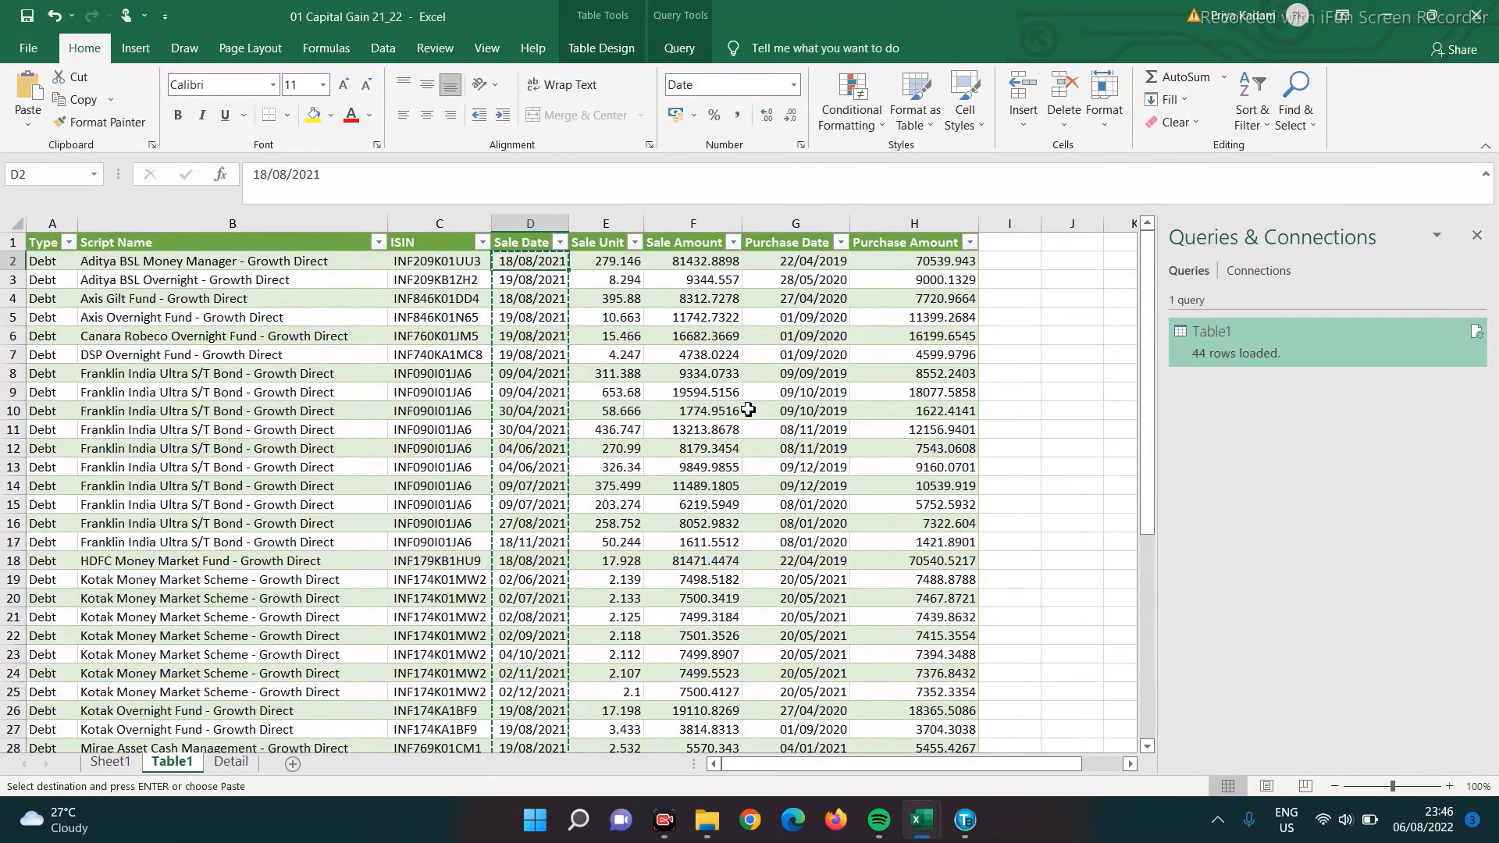
{"action": "key", "text": "Right"}
{"action": "key", "text": "Right"}
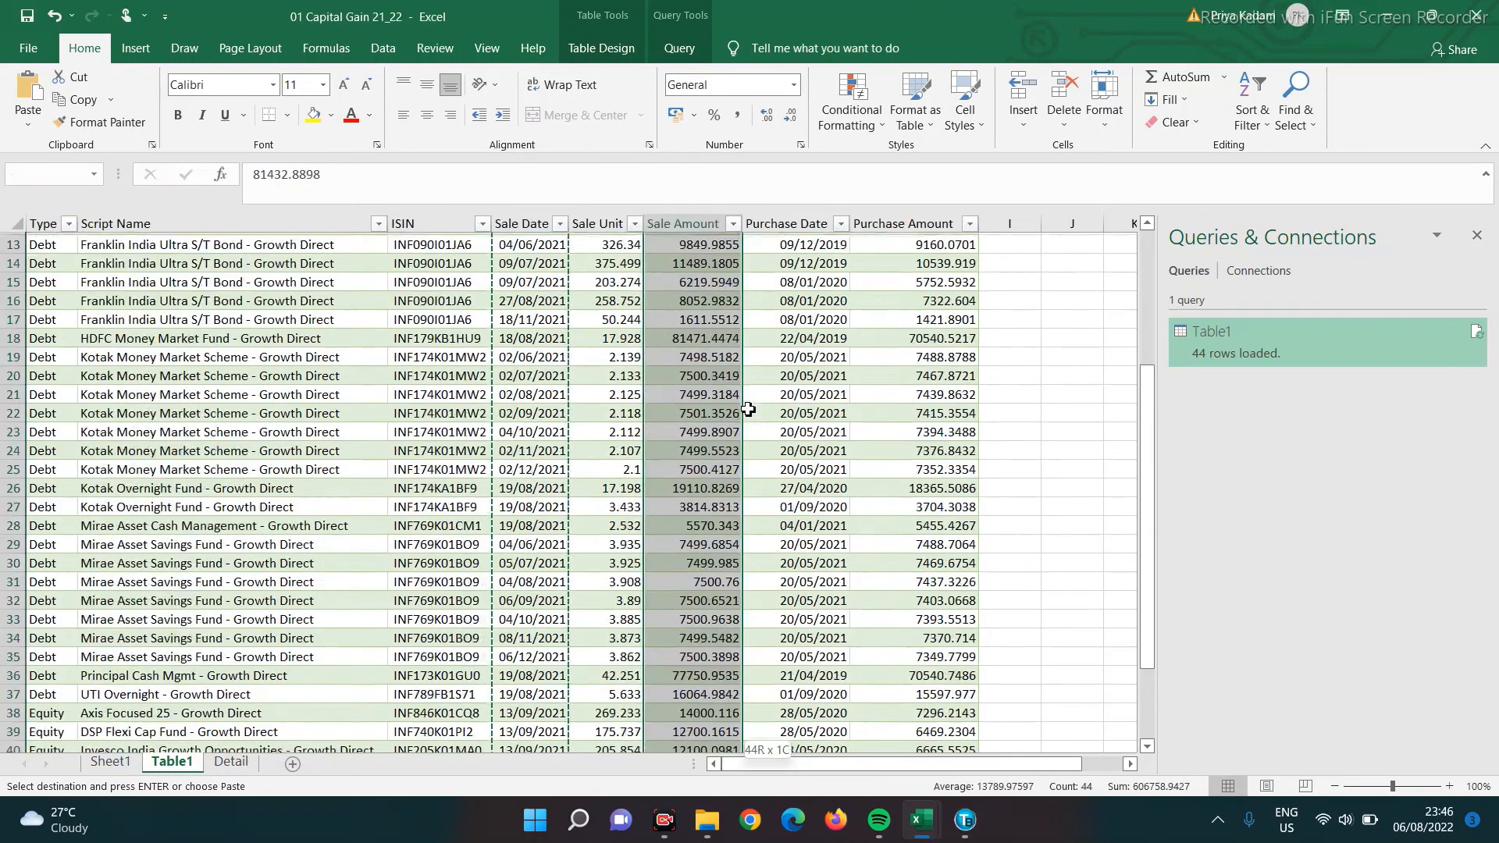
{"action": "key", "text": "ctrl+shift+Down"}
{"action": "key", "text": "ctrl+c"}
{"action": "key", "text": "alt+Tab"}
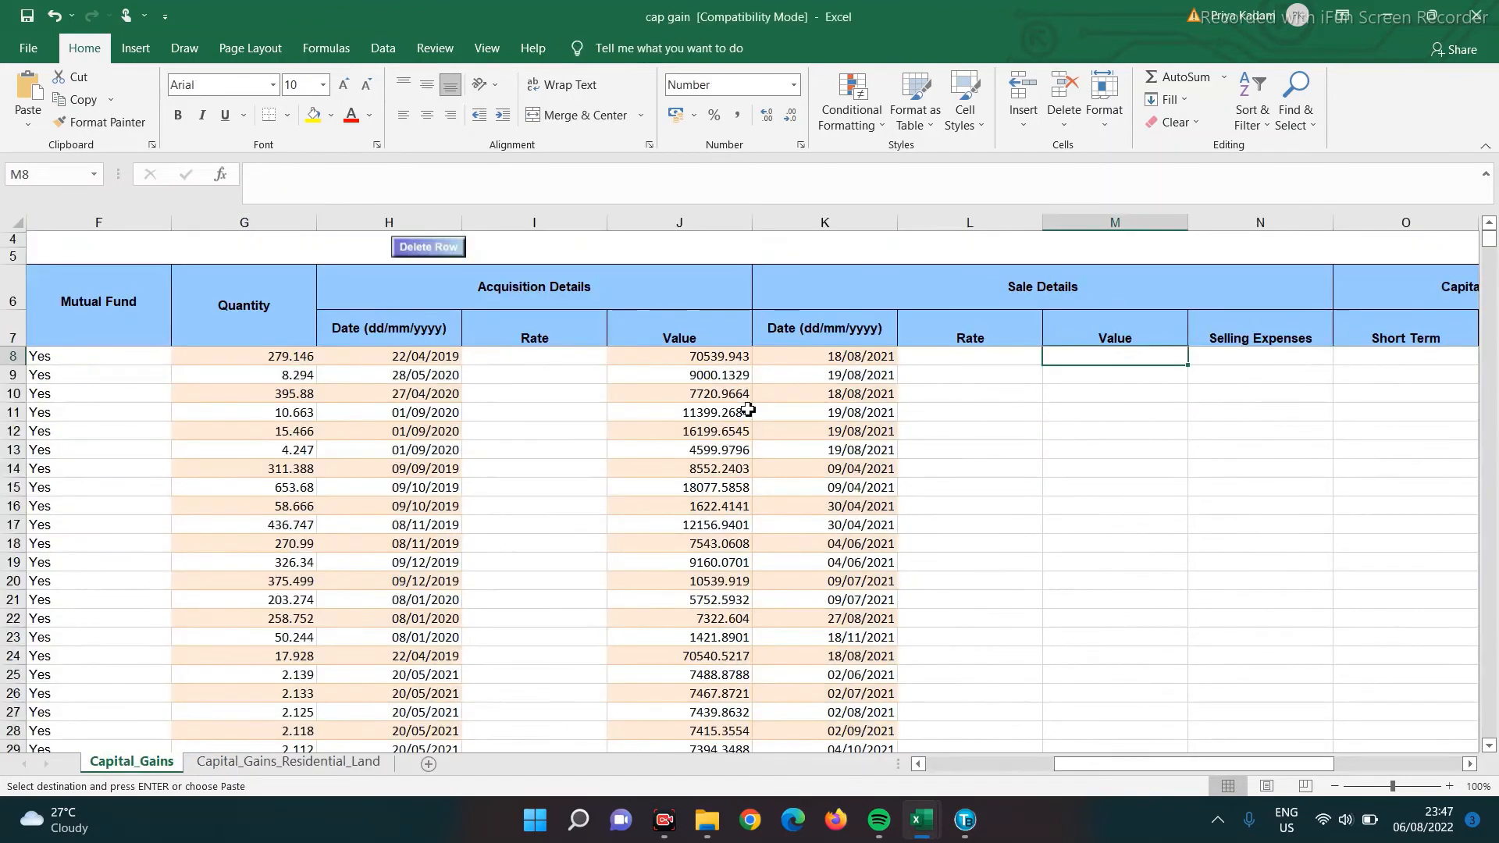
{"action": "key", "text": "ctrl+v"}
- Copy the ISIN codes from C2 down in the source table over the formulas in the template's ISIN Code column from S8
{"action": "key", "text": "Right"}
{"action": "key", "text": "Right"}
{"action": "key", "text": "Right"}
{"action": "key", "text": "Right"}
{"action": "key", "text": "Right"}
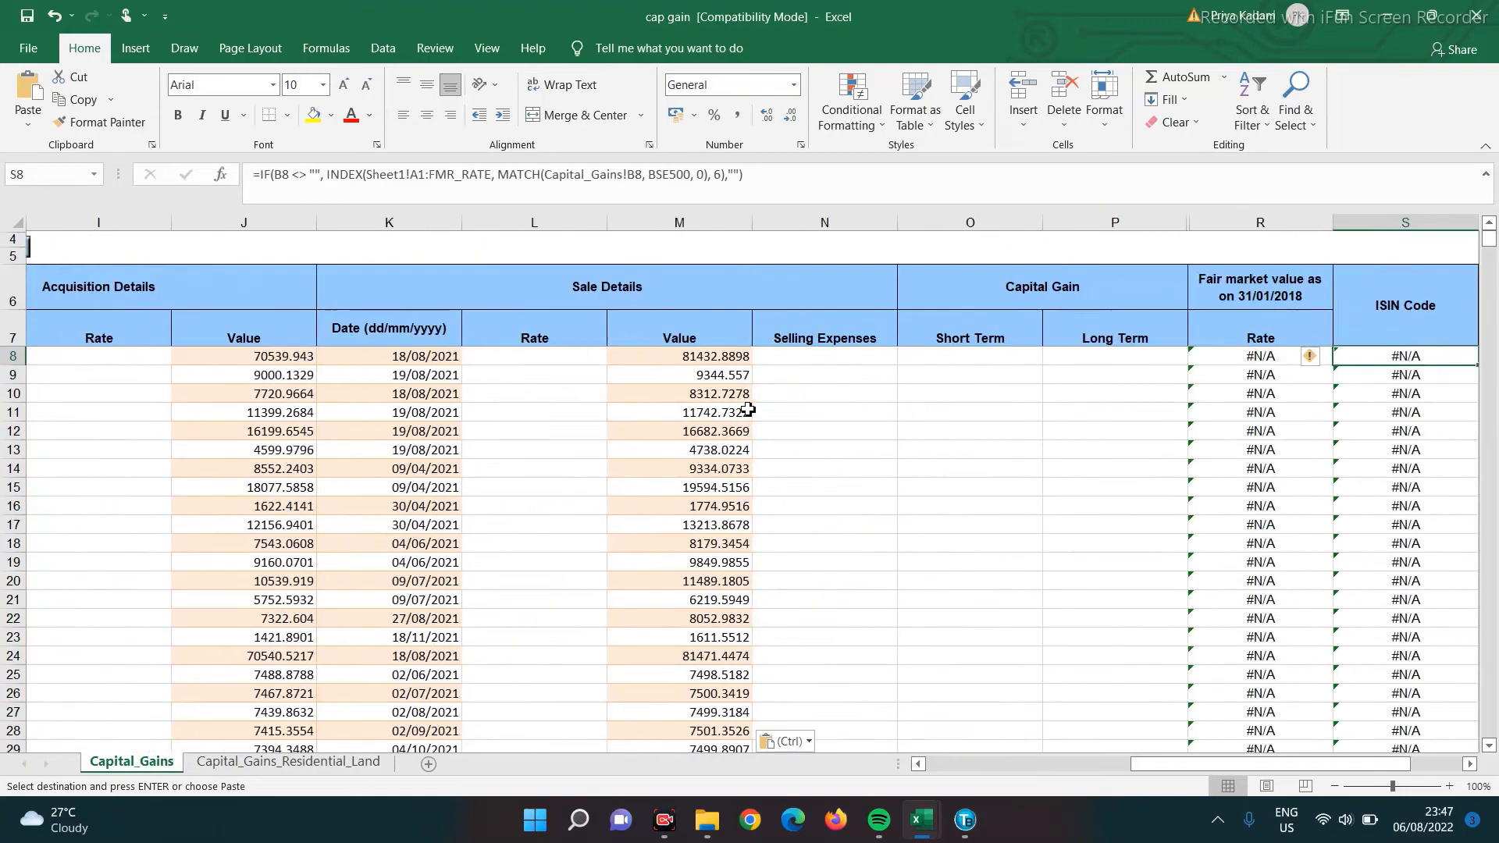
{"action": "key", "text": "Left"}
{"action": "key", "text": "Right"}
{"action": "key", "text": "alt+Tab"}
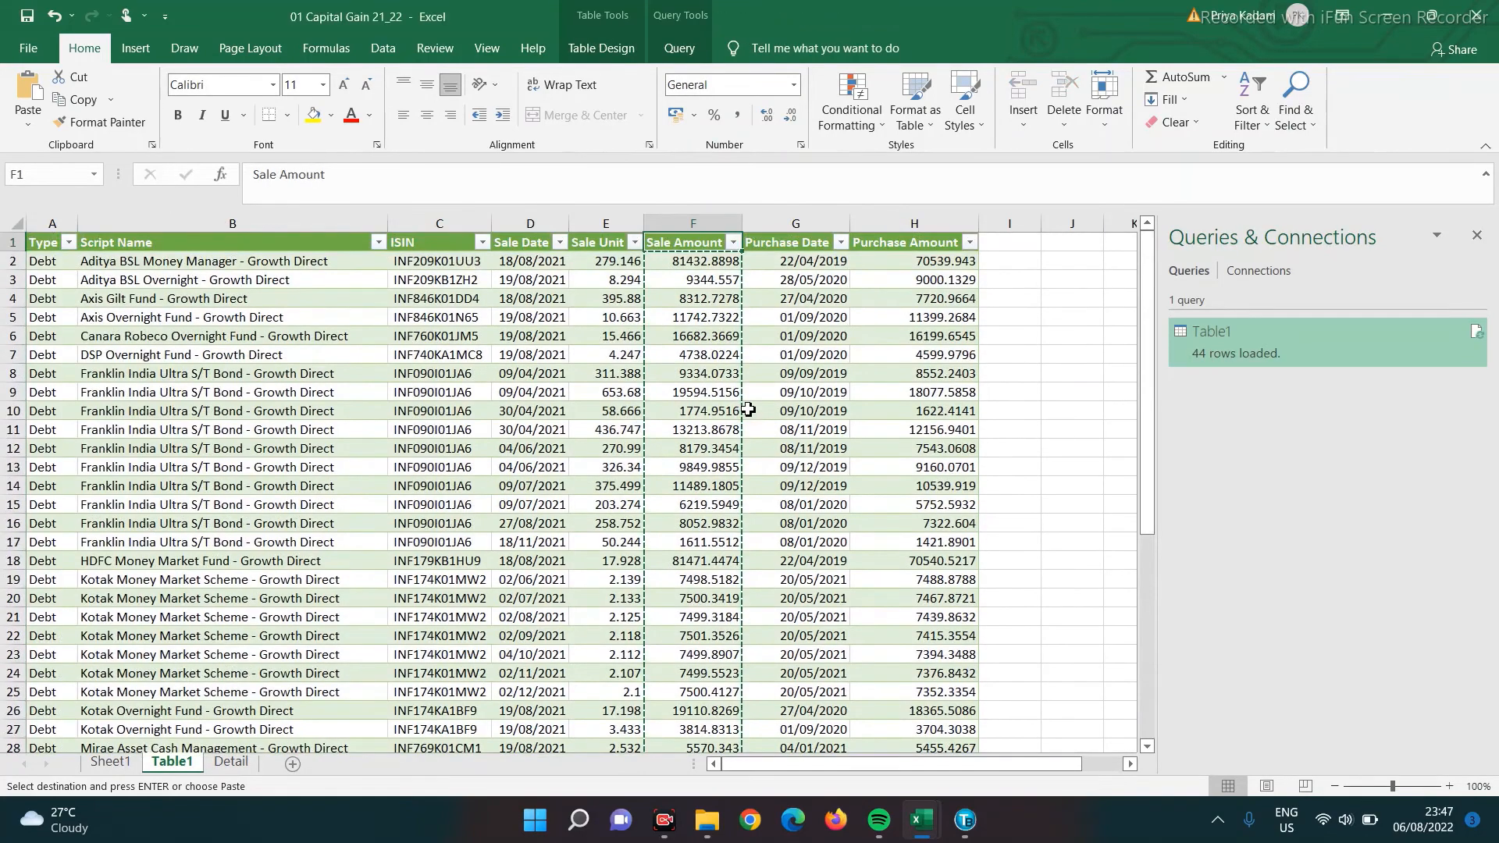
{"action": "key", "text": "Down"}
{"action": "key", "text": "Left"}
{"action": "key", "text": "Left"}
{"action": "key", "text": "Left"}
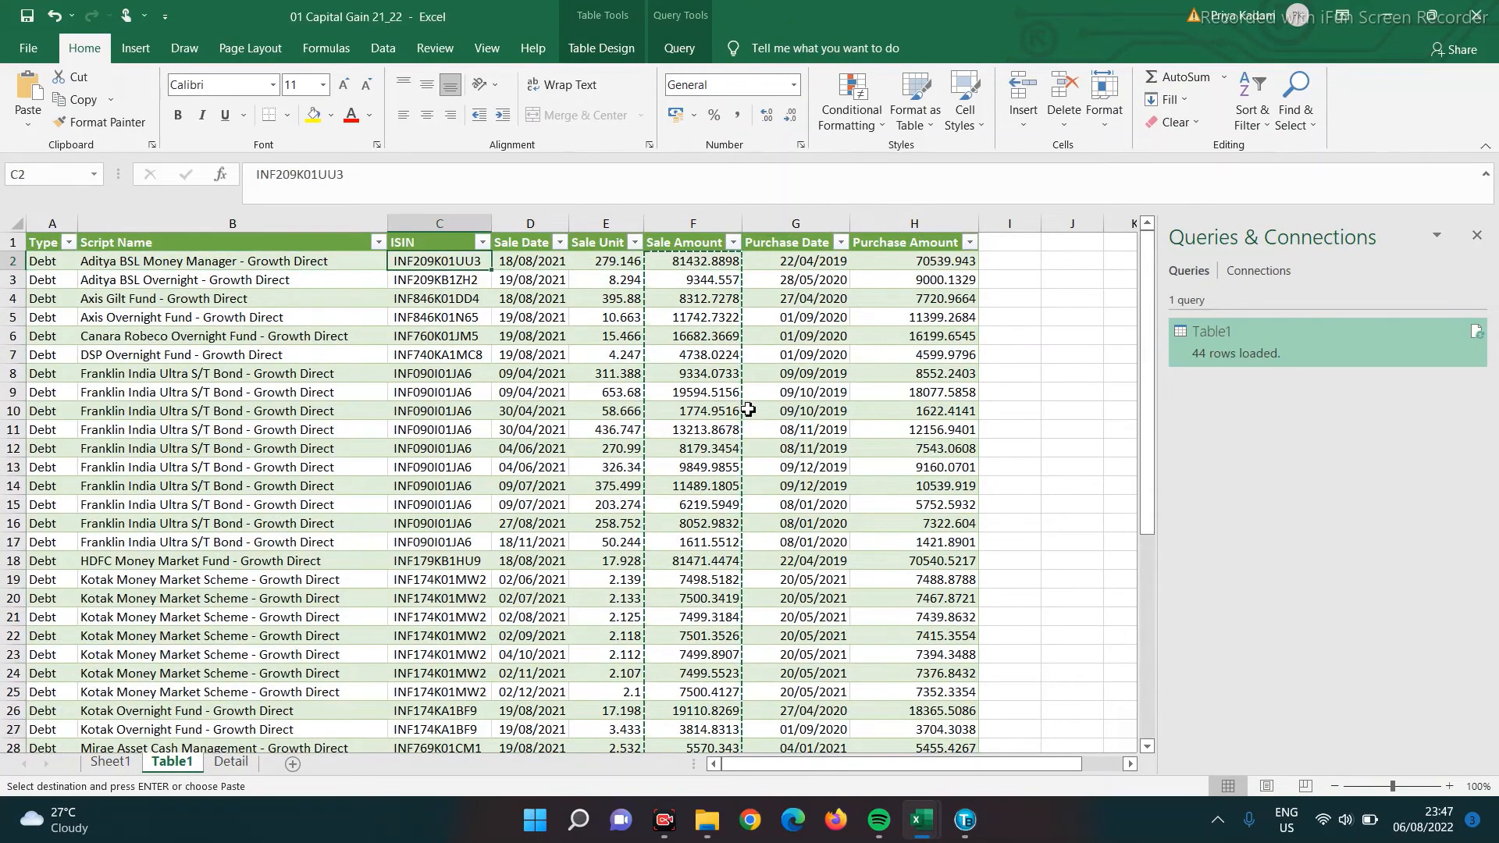
{"action": "key", "text": "ctrl+shift+Down"}
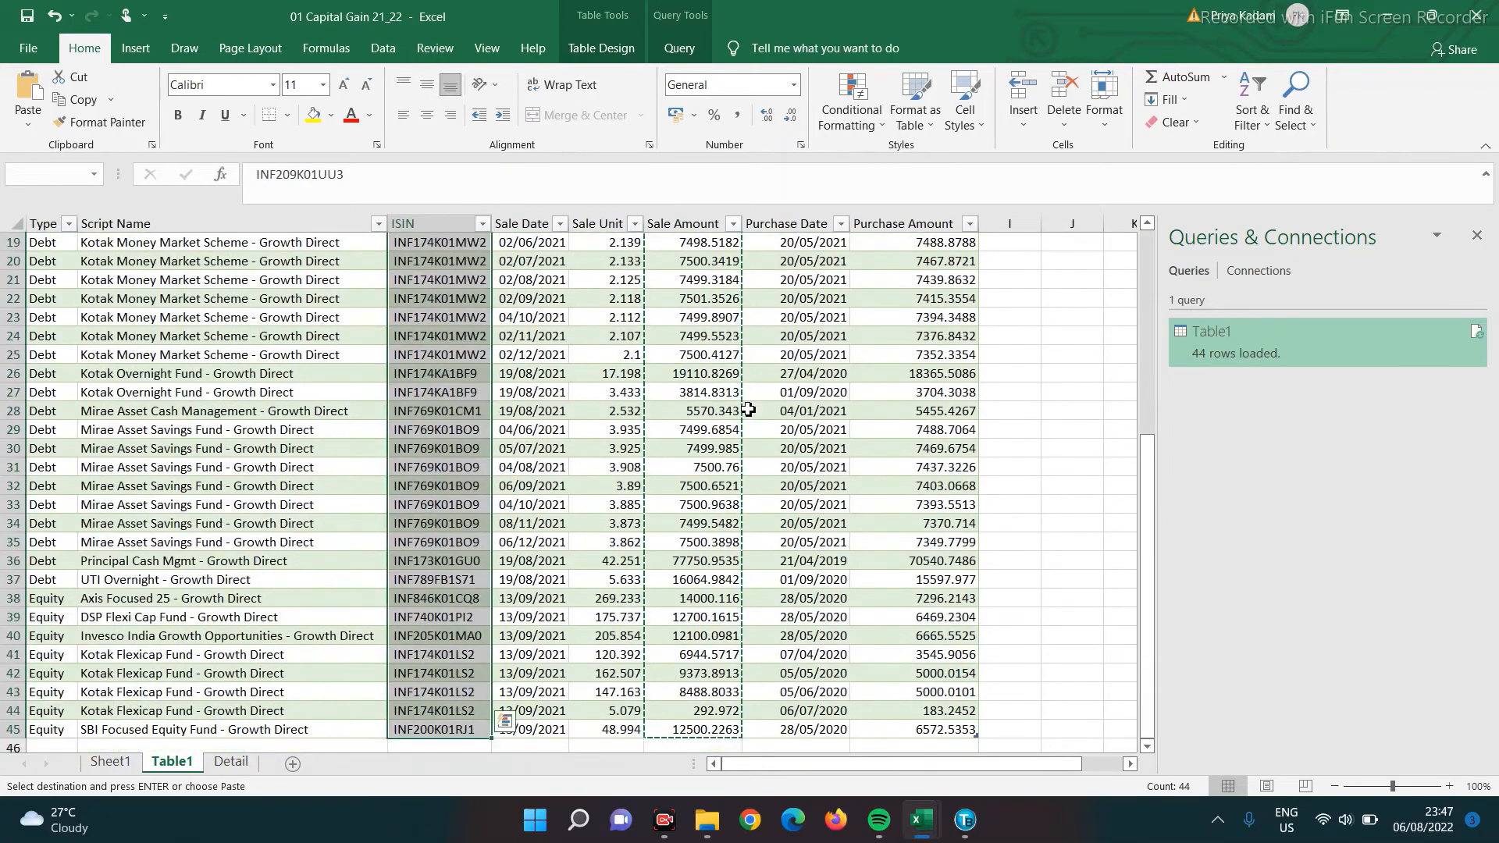
{"action": "key", "text": "ctrl+c"}
{"action": "key", "text": "alt+Tab"}
{"action": "key", "text": "ctrl+v"}
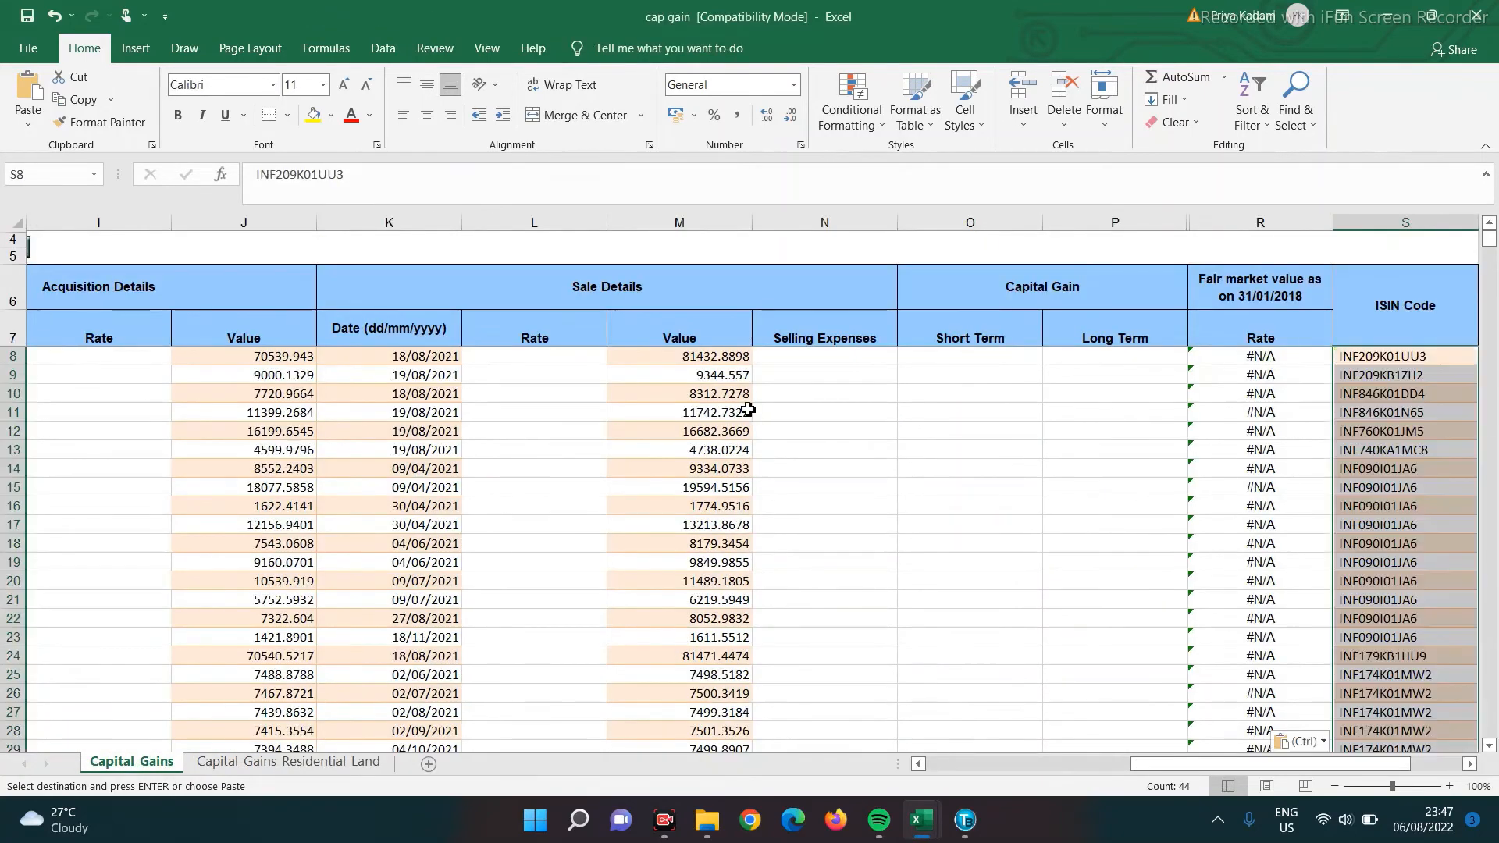
- Calculate the acquisition Rate in I8 by dividing Value by Quantity with the formula +J8/G8
{"action": "key", "text": "Left"}
{"action": "key", "text": "Left"}
{"action": "key", "text": "Left"}
{"action": "key", "text": "Left"}
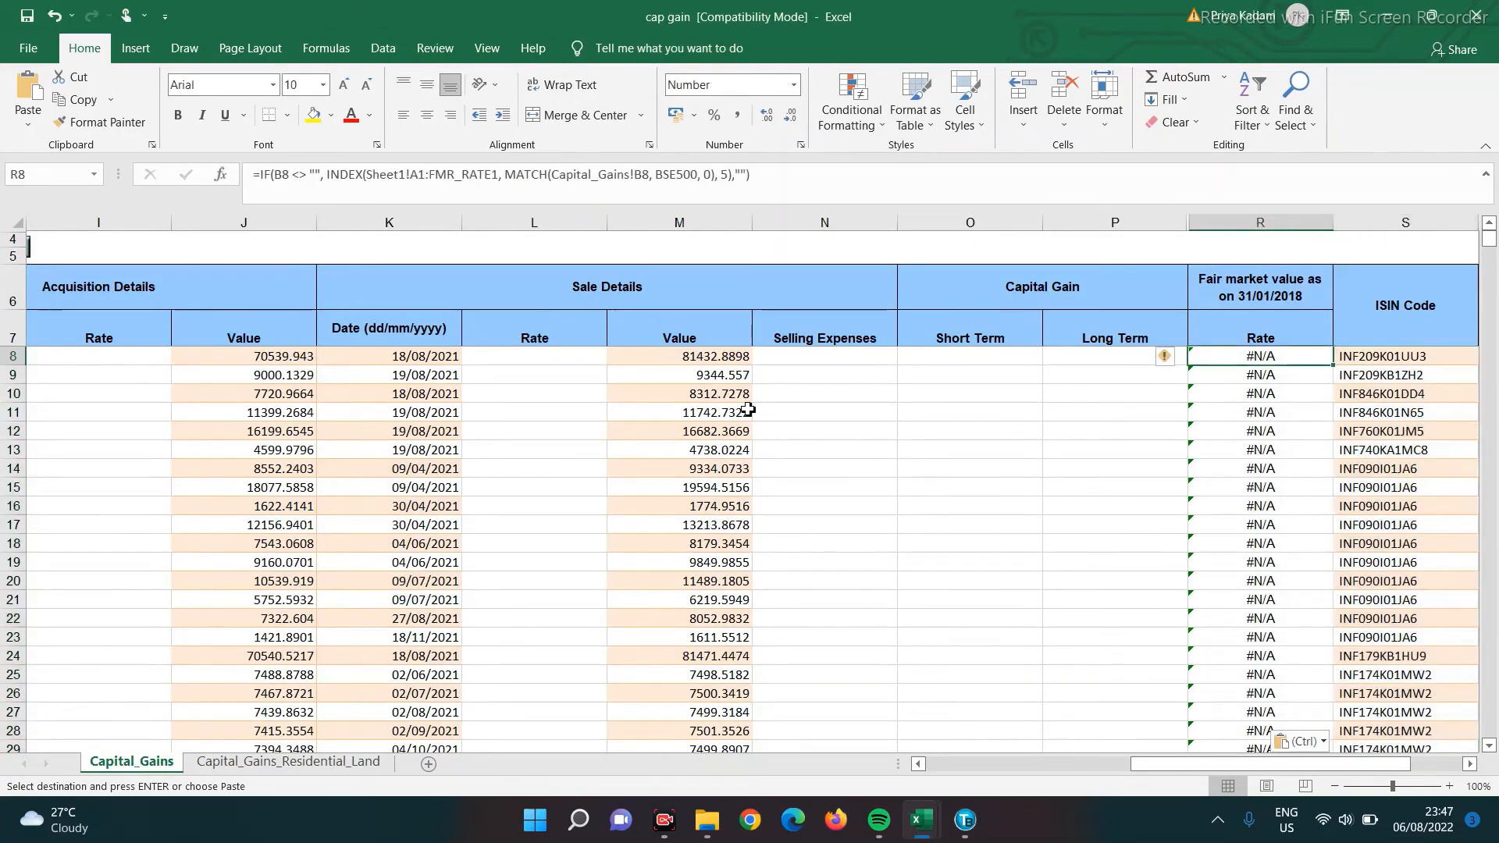
{"action": "key", "text": "Home"}
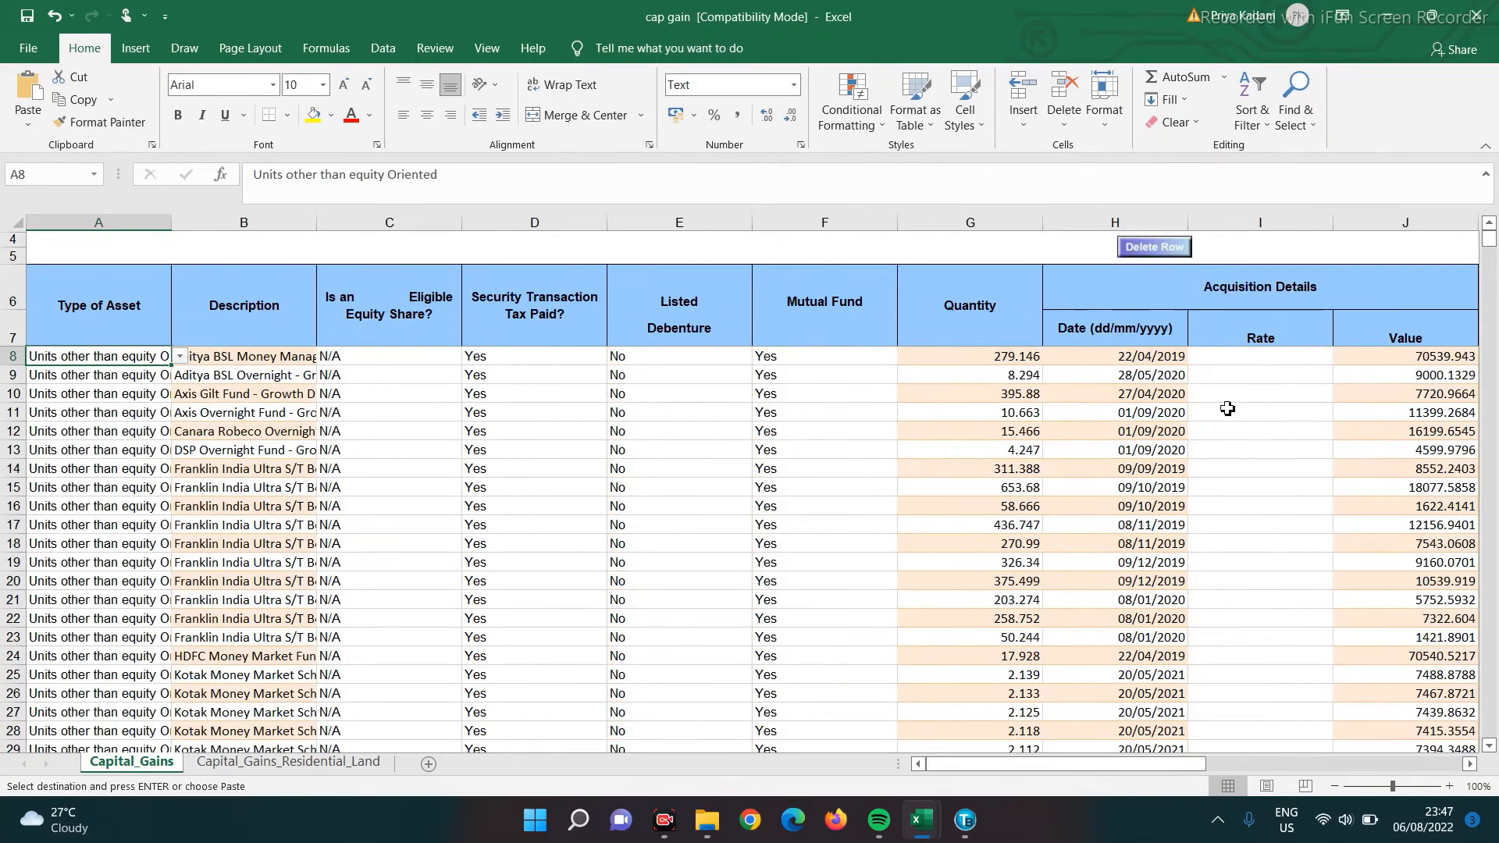
{"action": "left_click", "coordinate": [1258, 358]}
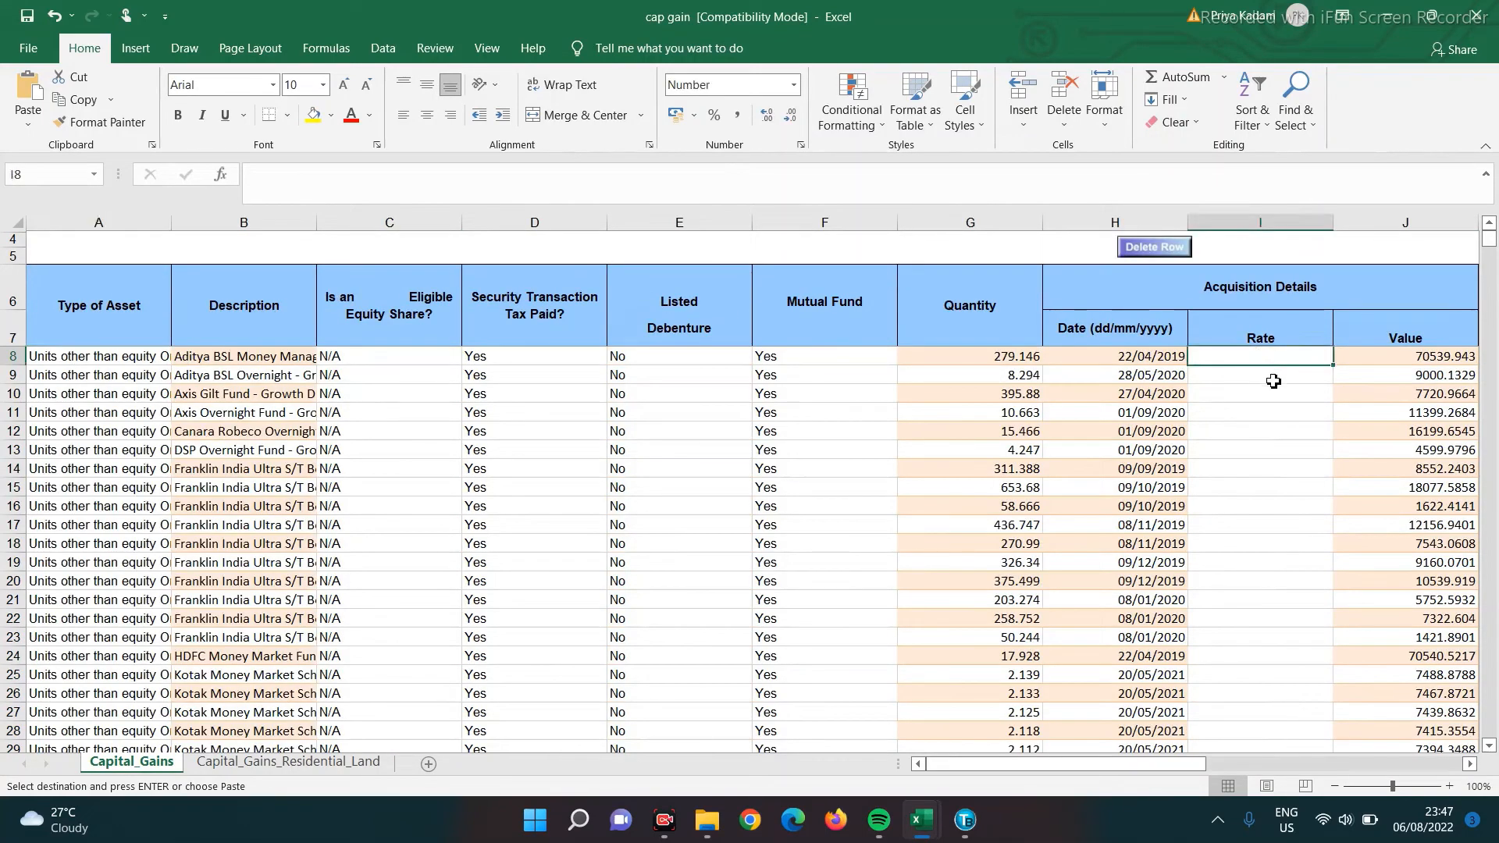
{"action": "type", "text": "+"}
{"action": "key", "text": "Right"}
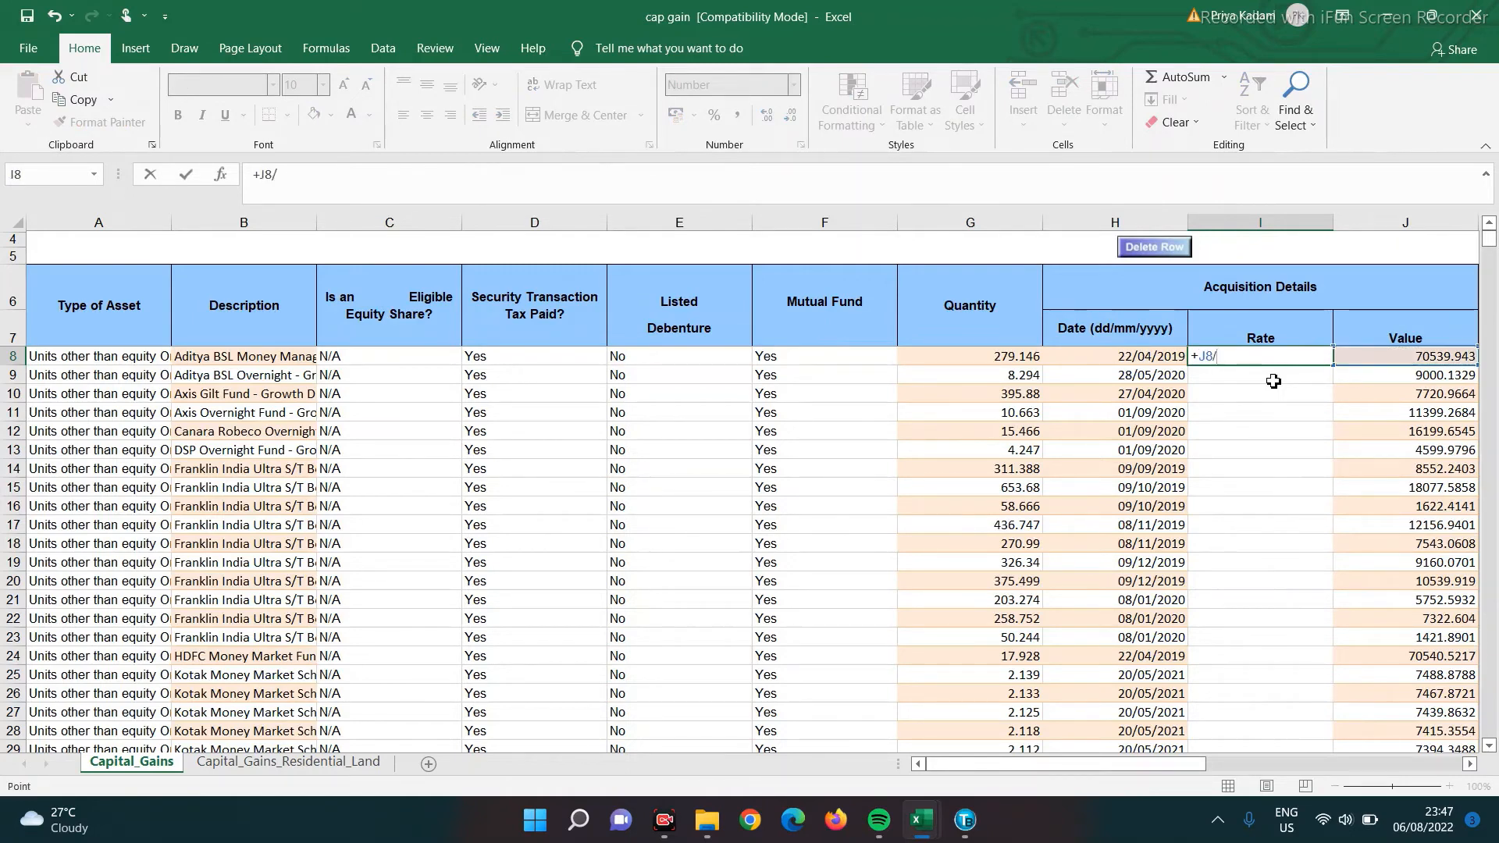
{"action": "type", "text": "G8"}
{"action": "key", "text": "Return"}
- Copy the acquisition Rate formula from I8 down to the remaining data rows, I9 to I51
{"action": "key", "text": "Up"}
{"action": "key", "text": "ctrl+c"}
{"action": "key", "text": "Down"}
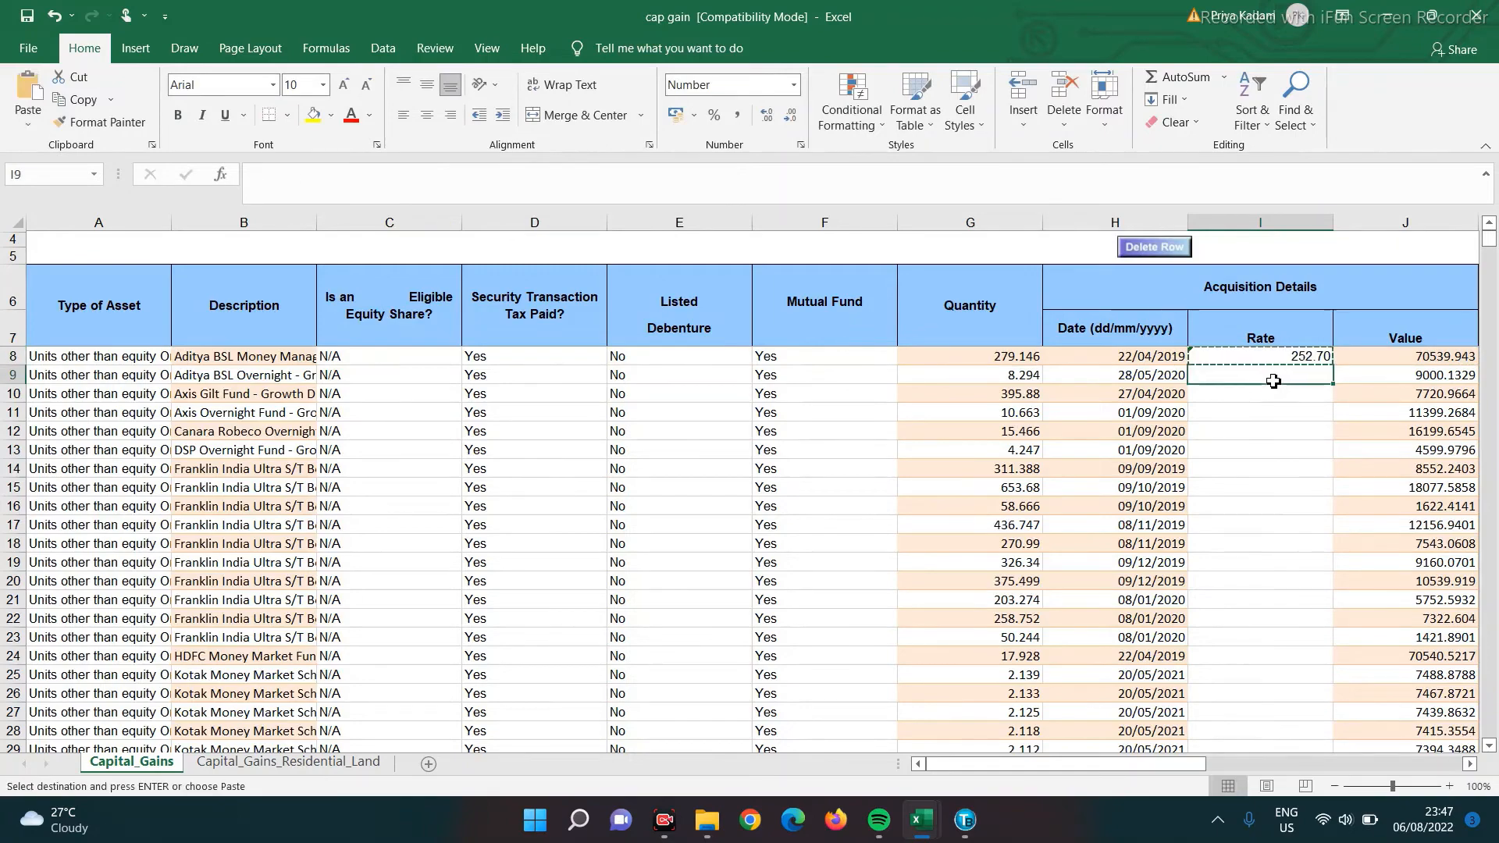
{"action": "key", "text": "ctrl+shift+Down"}
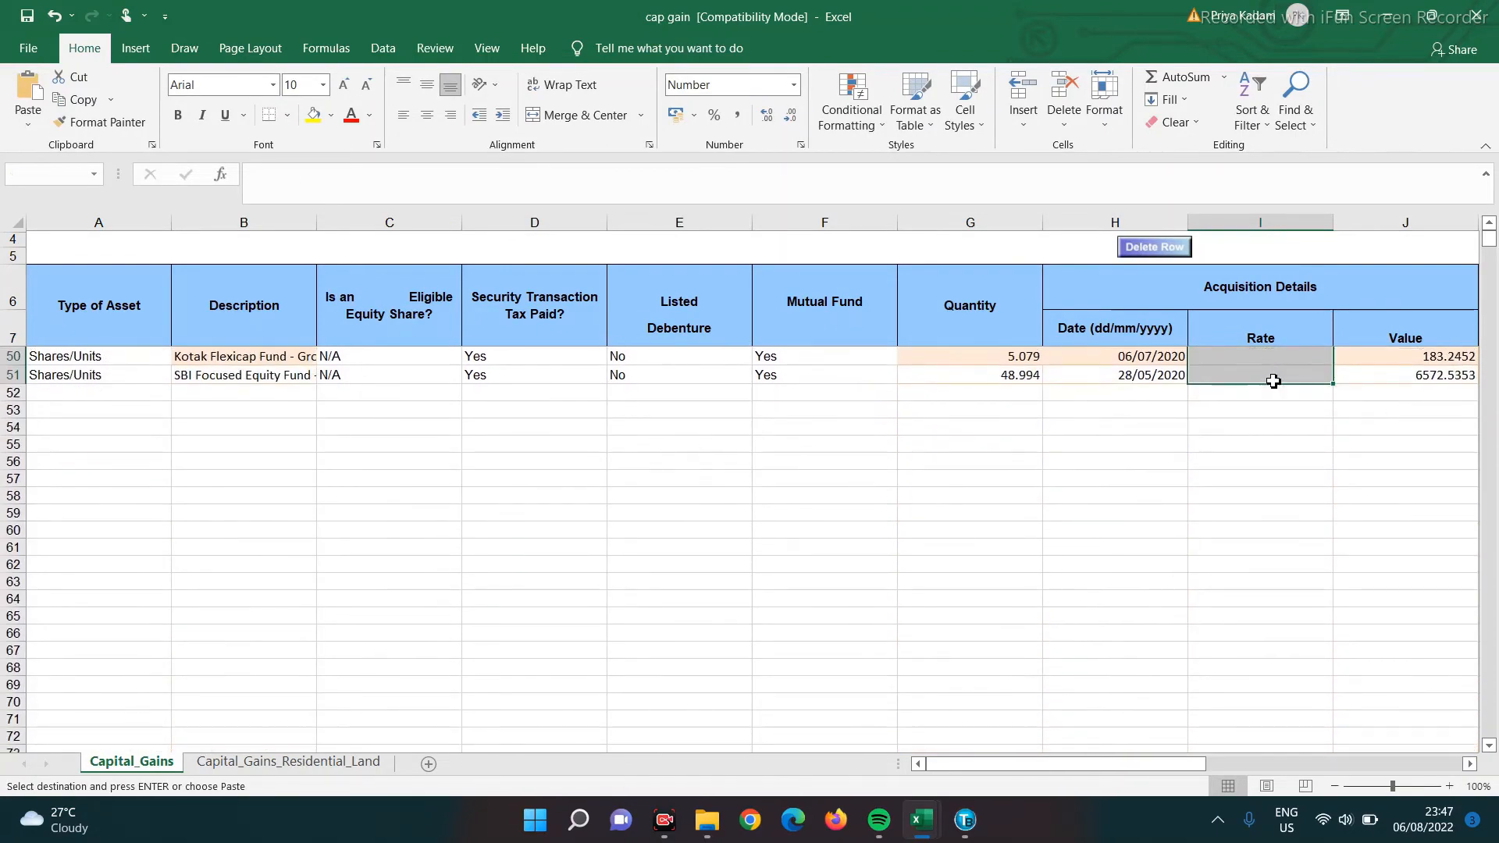
{"action": "key", "text": "ctrl+v"}
{"action": "key", "text": "ctrl+Up"}
{"action": "key", "text": "ctrl+Up"}
{"action": "key", "text": "ctrl+Up"}
- Calculate the sale Rate in L8 by dividing the sale Value by Quantity with the formula +M8/G8
{"action": "key", "text": "Right"}
{"action": "key", "text": "Right"}
{"action": "key", "text": "Right"}
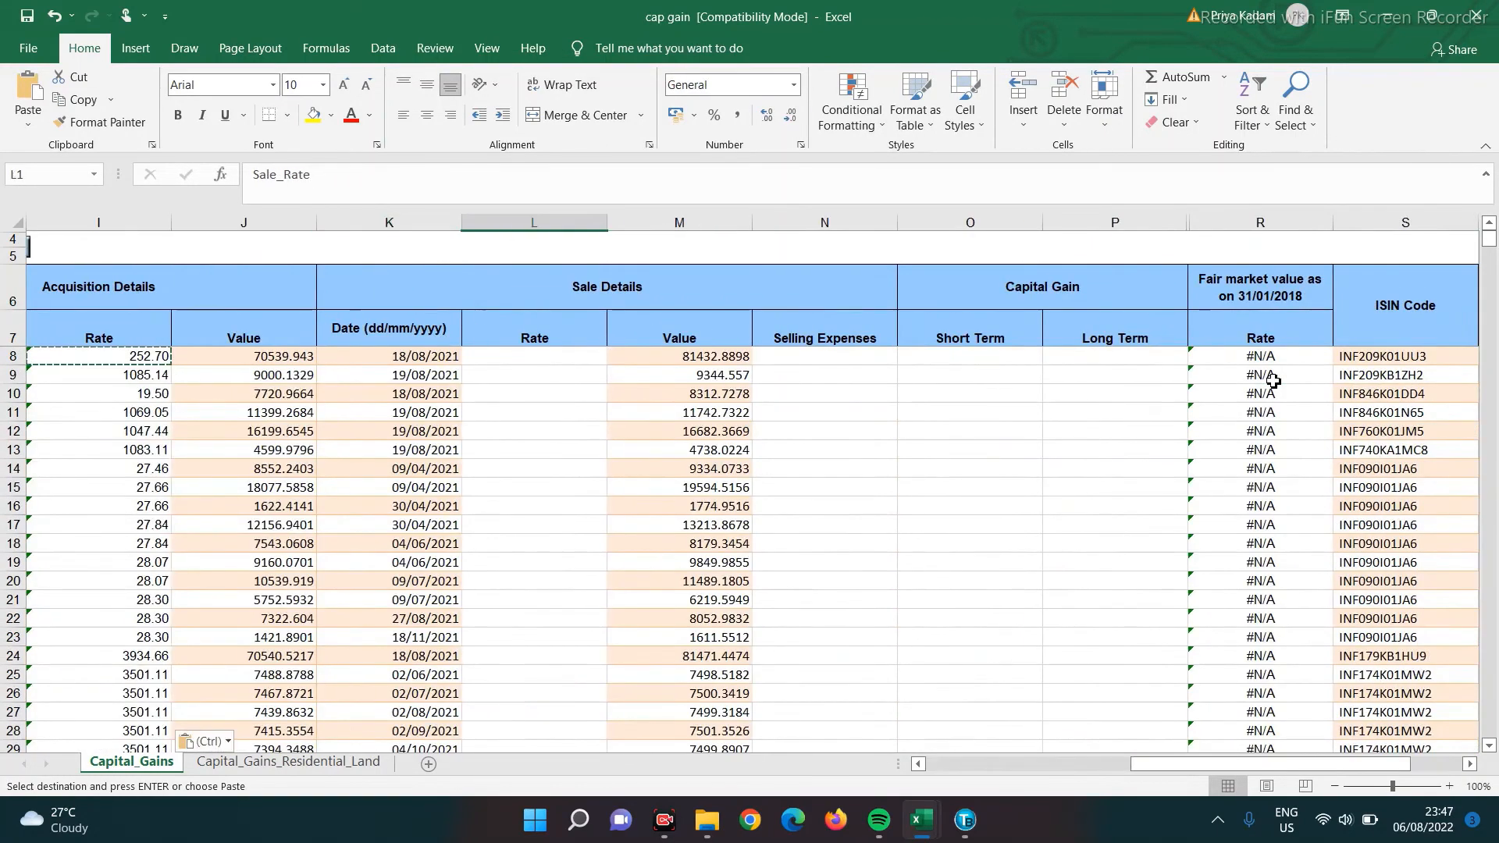
{"action": "key", "text": "Right"}
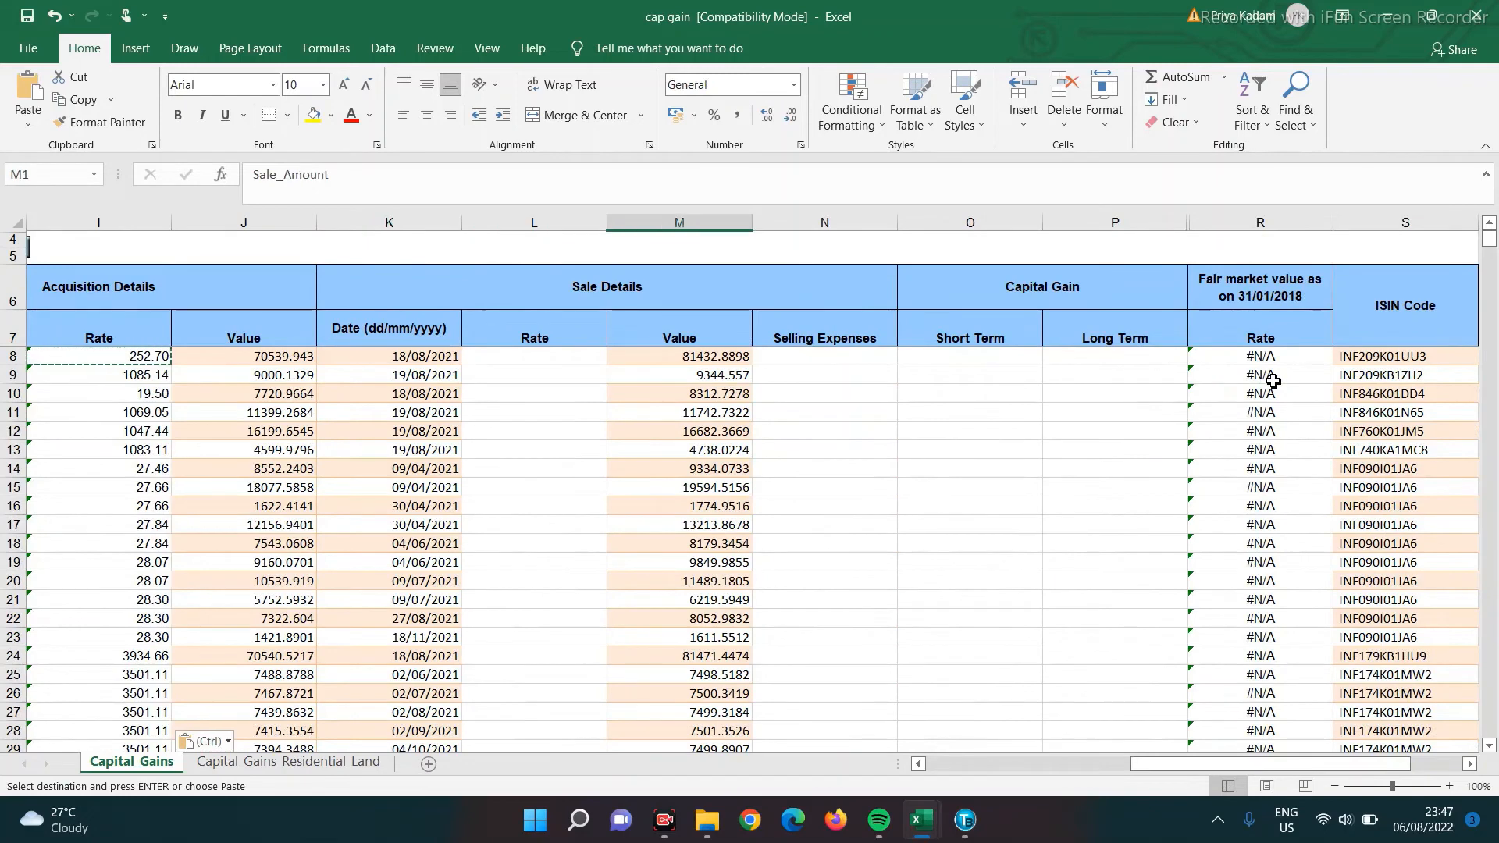
{"action": "left_click", "coordinate": [536, 353]}
{"action": "type", "text": "+"}
{"action": "key", "text": "Right"}
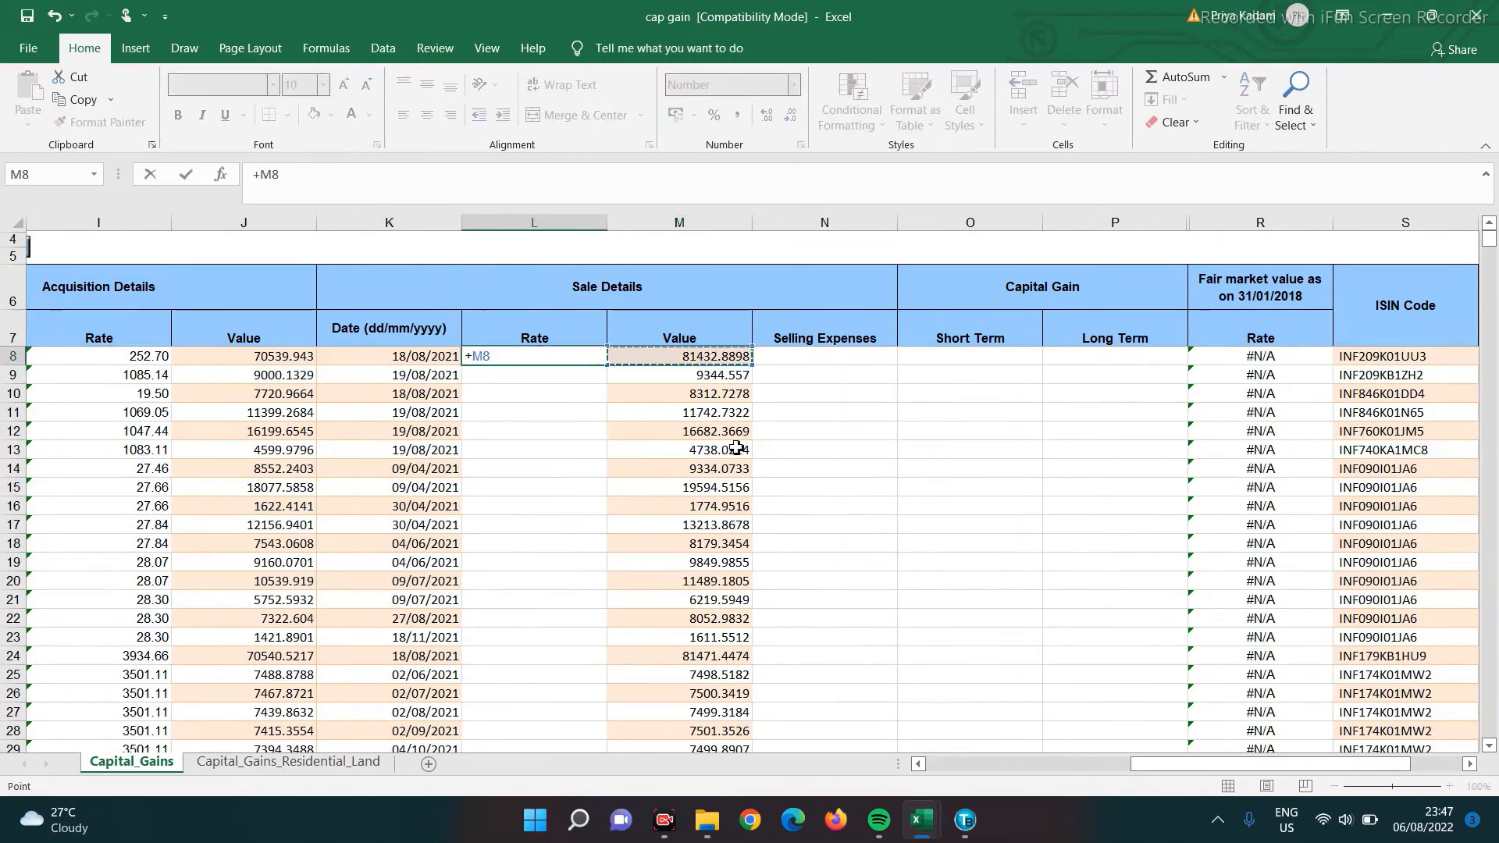
{"action": "type", "text": "/"}
{"action": "key", "text": "Left"}
{"action": "key", "text": "Left"}
{"action": "key", "text": "Left"}
{"action": "key", "text": "Left"}
{"action": "key", "text": "Left"}
{"action": "key", "text": "Left"}
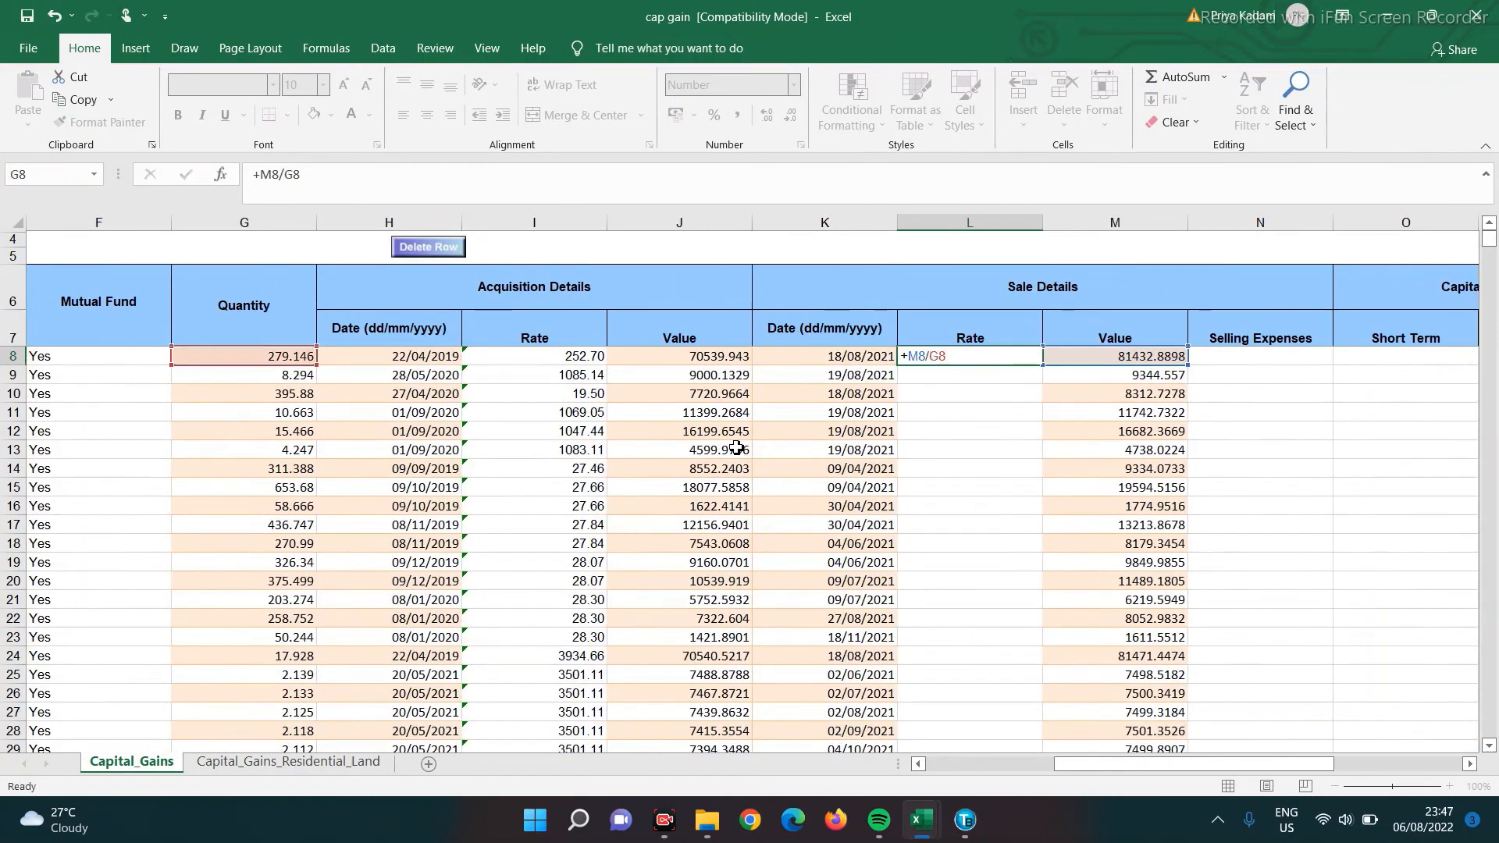
{"action": "key", "text": "Return"}
- Copy the sale Rate formula from L8 down to the remaining data rows, L9 to L51
{"action": "key", "text": "Up"}
{"action": "key", "text": "ctrl+c"}
{"action": "key", "text": "Down"}
{"action": "key", "text": "shift+Down"}
{"action": "key", "text": "shift+Down"}
{"action": "key", "text": "shift+Down"}
{"action": "key", "text": "shift+Down"}
{"action": "key", "text": "shift+Down"}
{"action": "key", "text": "shift+Down"}
{"action": "key", "text": "shift+Down"}
{"action": "key", "text": "shift+Down"}
{"action": "key", "text": "shift+Down"}
{"action": "key", "text": "shift+Down"}
{"action": "key", "text": "shift+Down"}
{"action": "key", "text": "shift+Down"}
{"action": "key", "text": "shift+Down"}
{"action": "key", "text": "shift+Down"}
{"action": "key", "text": "shift+Down"}
{"action": "key", "text": "shift+Down"}
{"action": "key", "text": "shift+Down"}
{"action": "key", "text": "shift+Down"}
{"action": "key", "text": "shift+Down"}
{"action": "key", "text": "shift+Down"}
{"action": "key", "text": "shift+Down"}
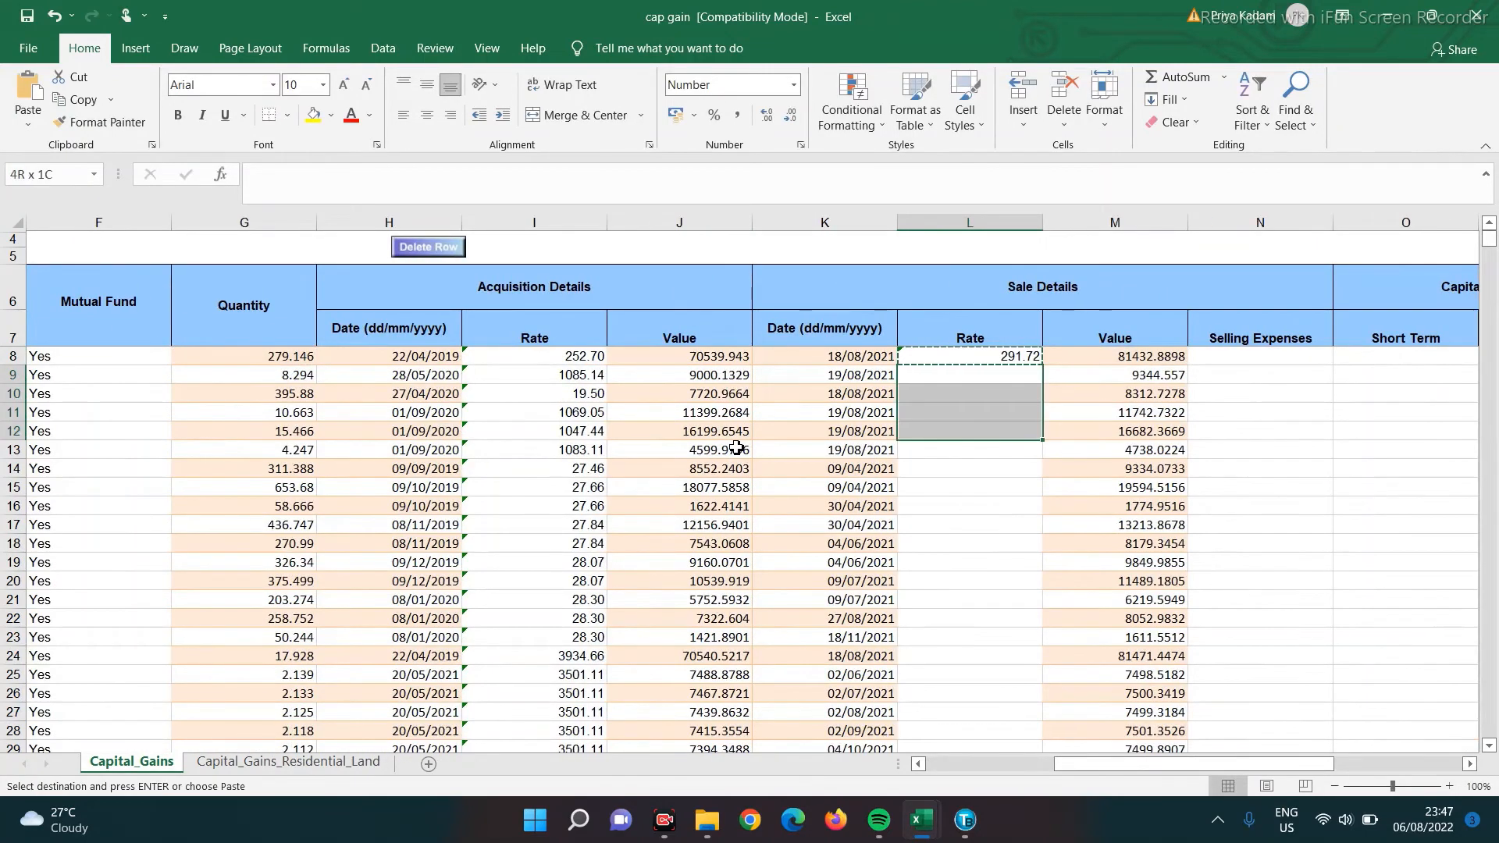
{"action": "key", "text": "shift+Down"}
{"action": "key", "text": "shift+Down"}
{"action": "key", "text": "shift+Down"}
{"action": "key", "text": "shift+Down"}
{"action": "key", "text": "shift+Down"}
{"action": "key", "text": "shift+Down"}
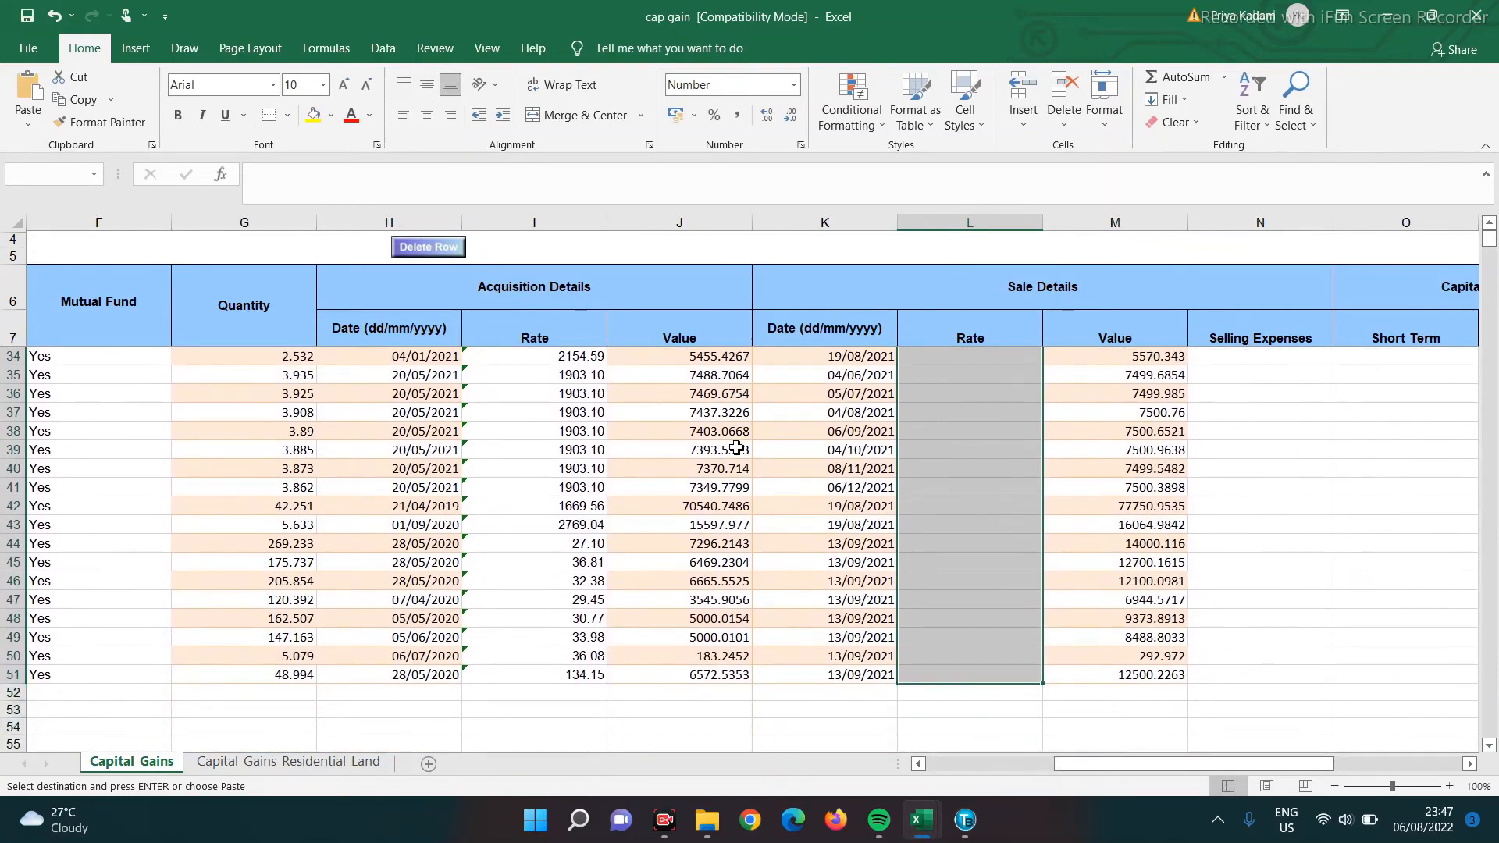
{"action": "key", "text": "ctrl+v"}
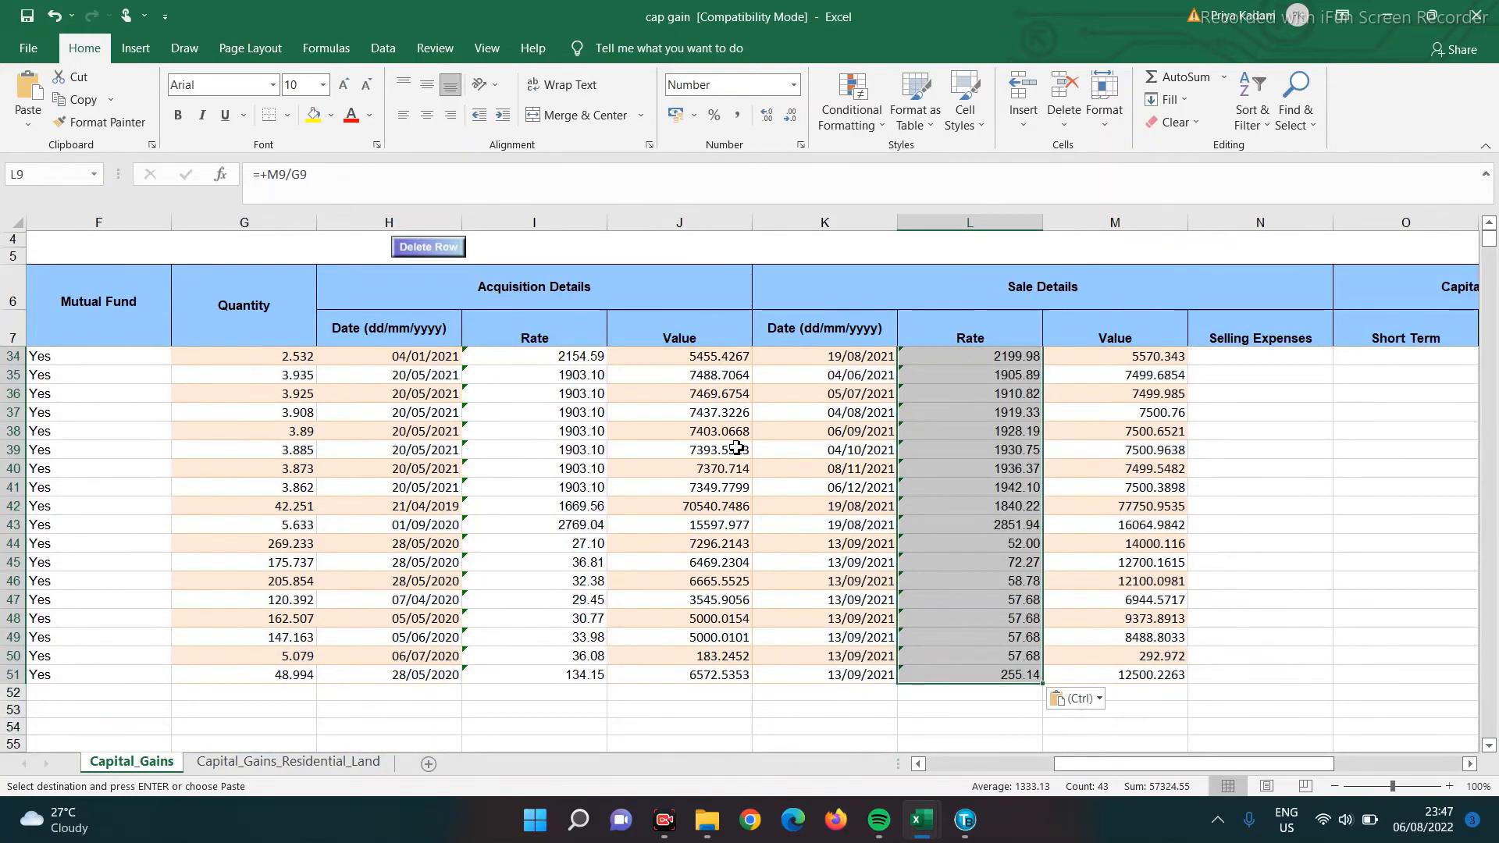
- Save the completed cap gain template workbook and close it
{"action": "left_click", "coordinate": [29, 48]}
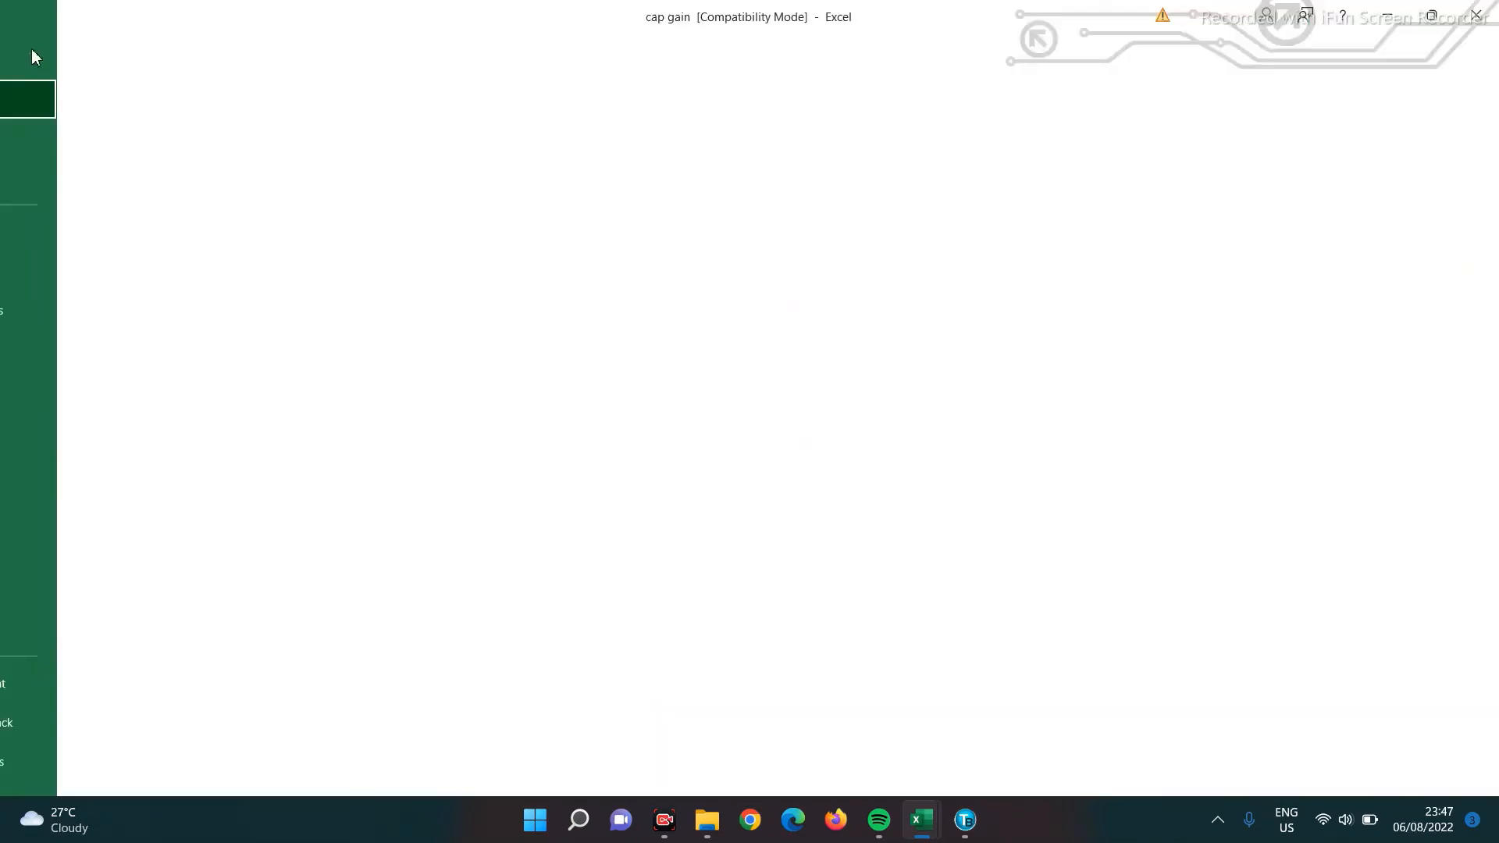
{"action": "left_click", "coordinate": [60, 272]}
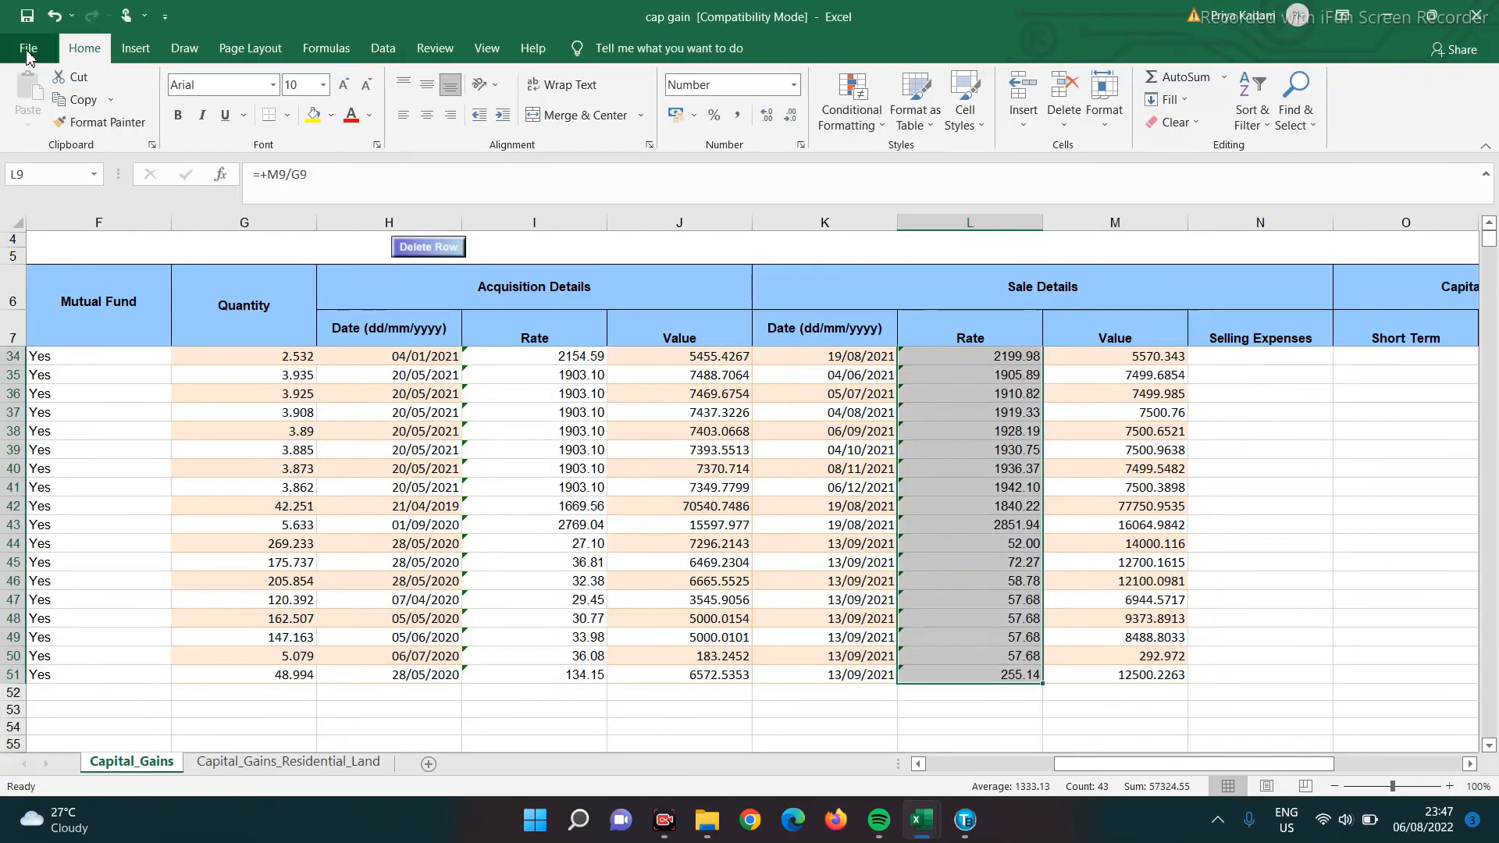
{"action": "left_click", "coordinate": [28, 48]}
{"action": "left_click", "coordinate": [72, 532]}
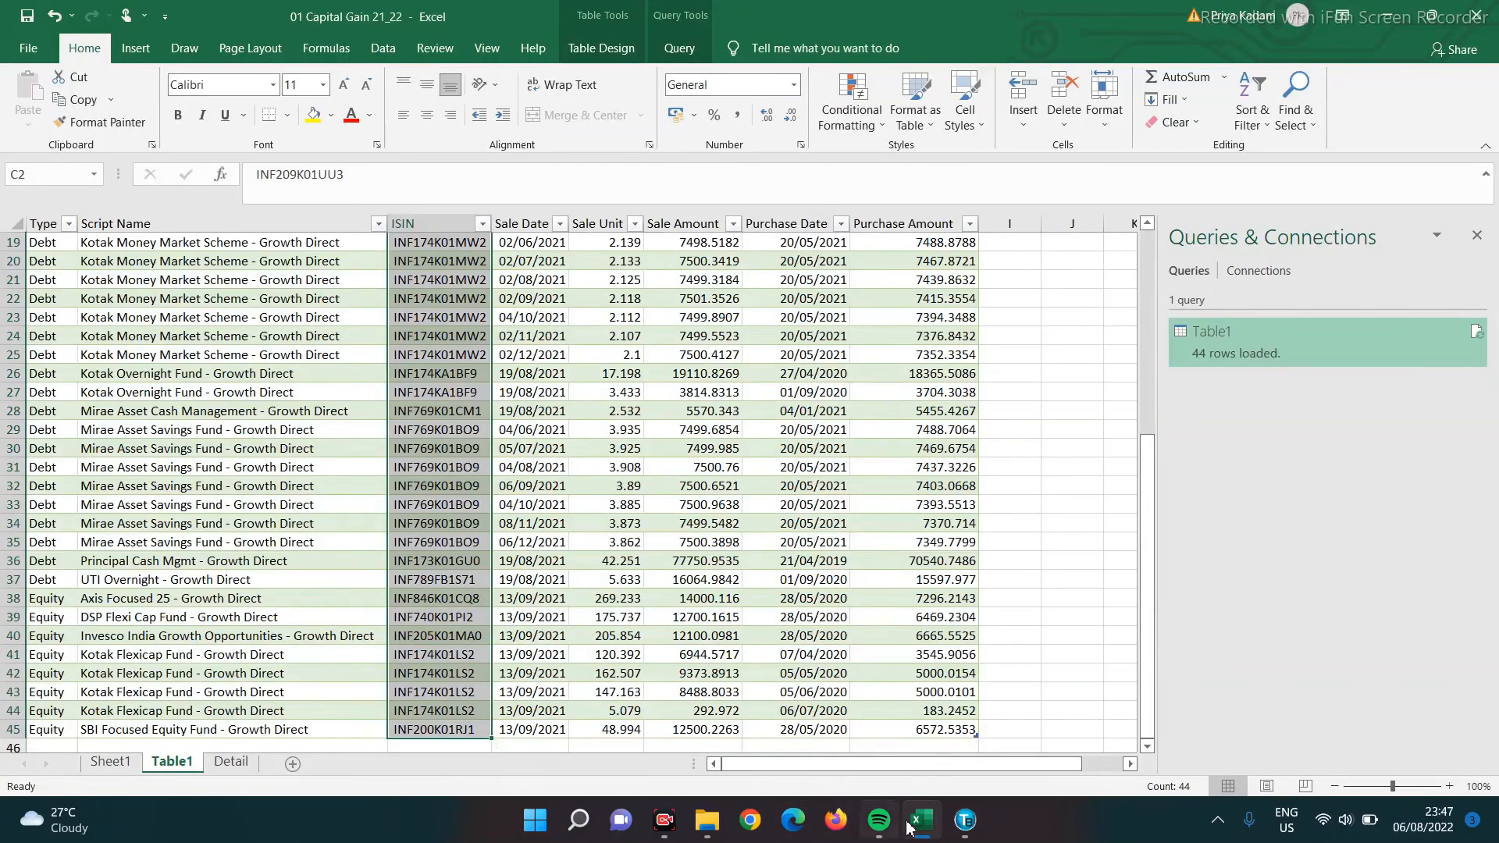
- Switch to TaxbasePro and choose the cap gain file on the Desktop as the source for importing capital gain data from Excel
{"action": "left_click", "coordinate": [965, 820]}
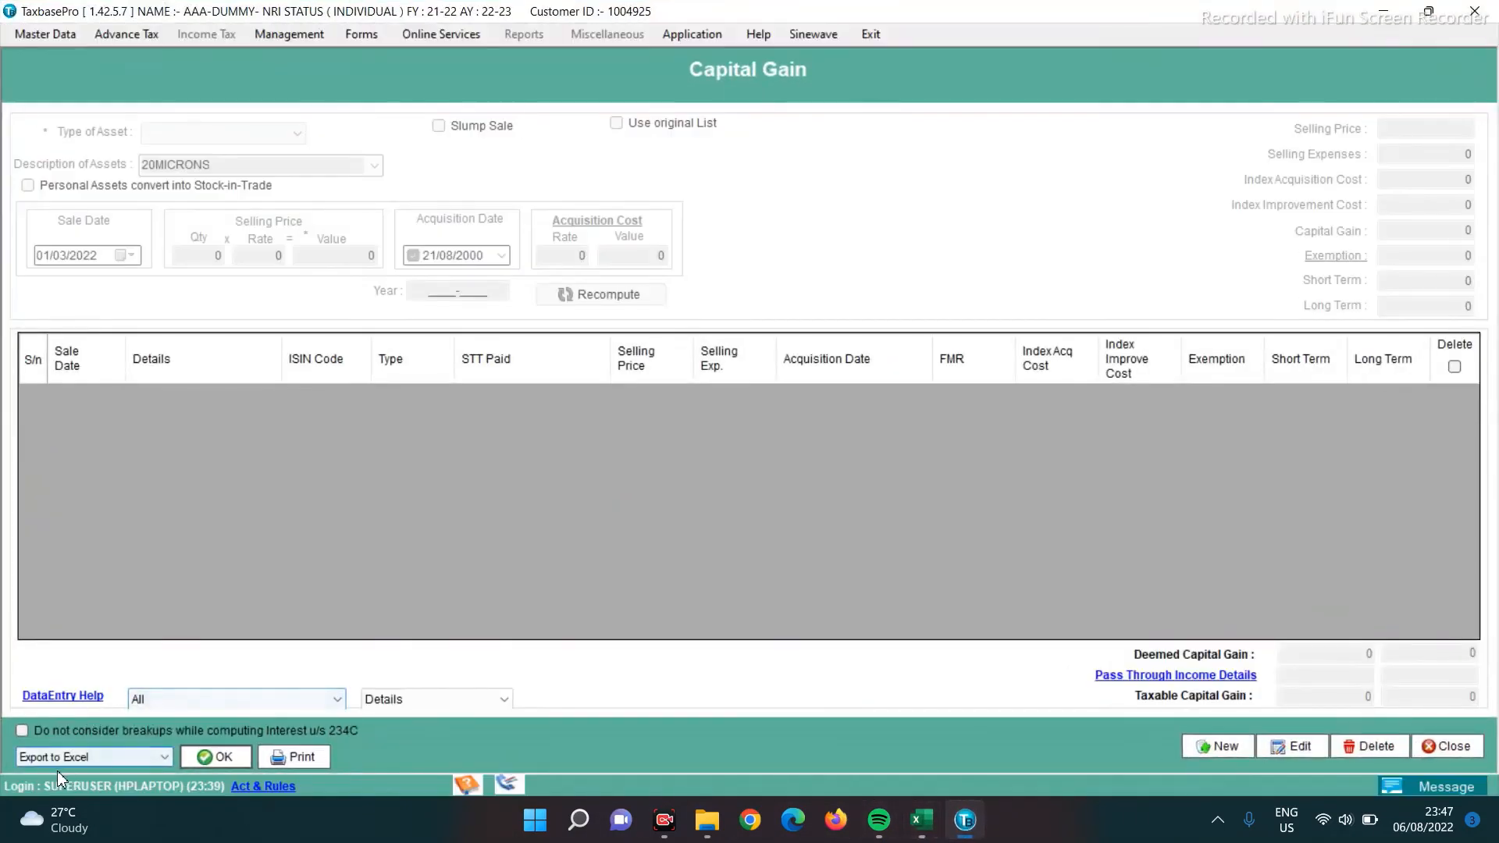
{"action": "left_click", "coordinate": [166, 759]}
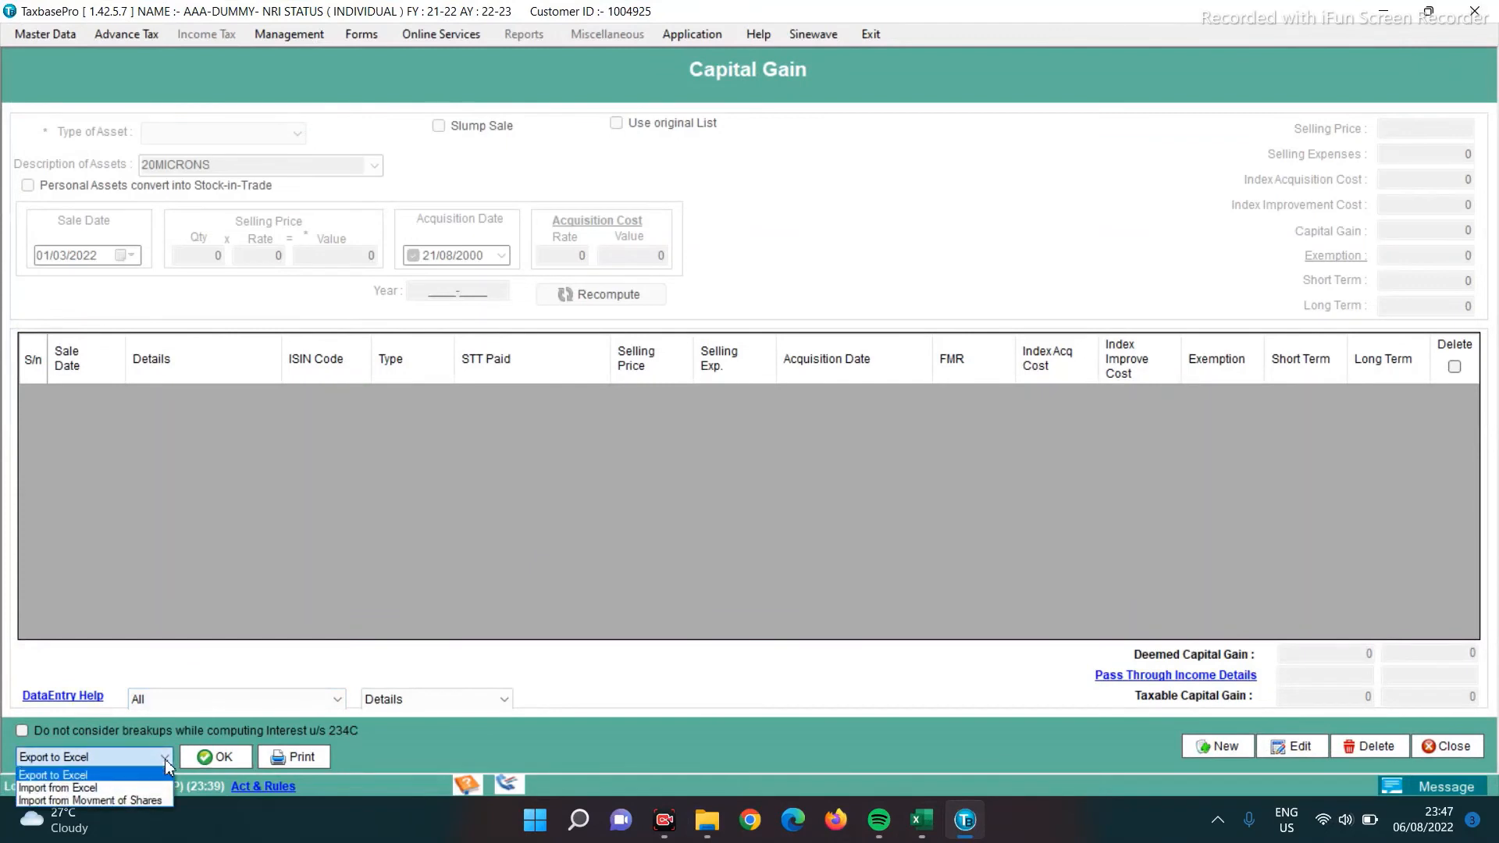
{"action": "left_click", "coordinate": [90, 784]}
{"action": "left_click", "coordinate": [223, 759]}
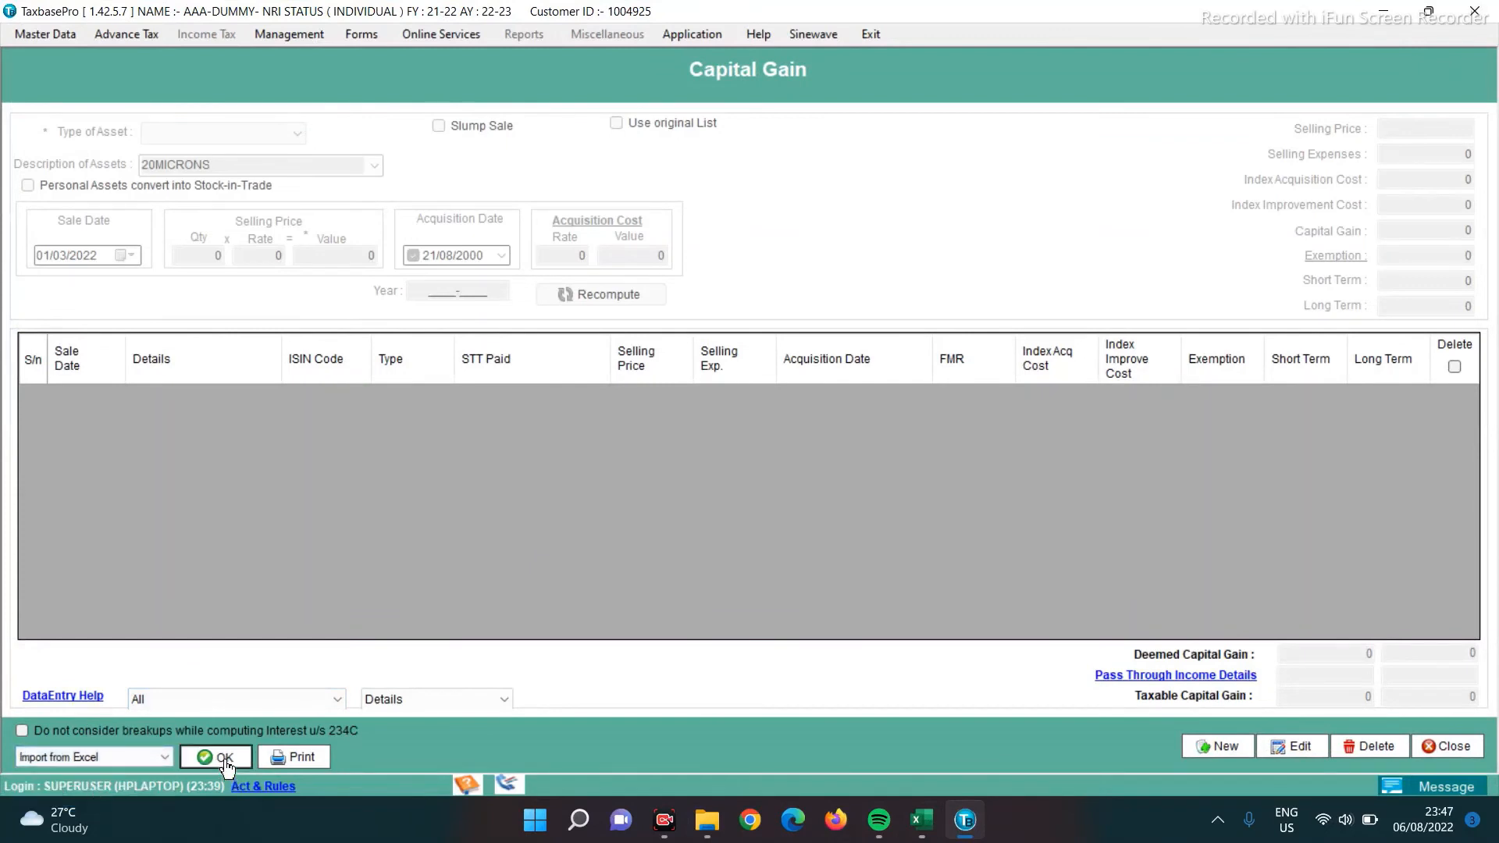
{"action": "left_click", "coordinate": [1058, 420]}
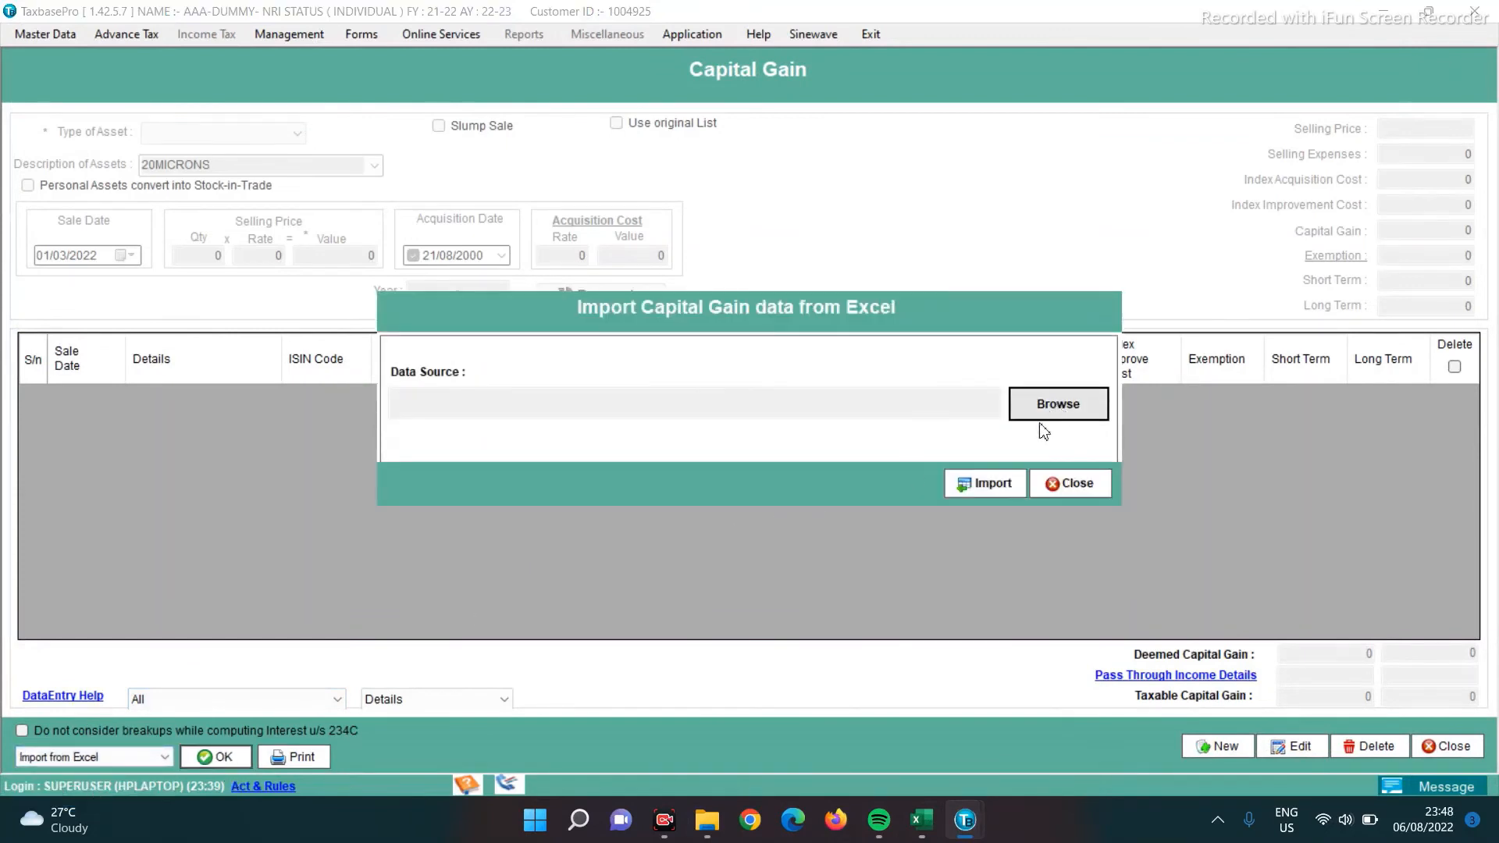
{"action": "left_click", "coordinate": [600, 509]}
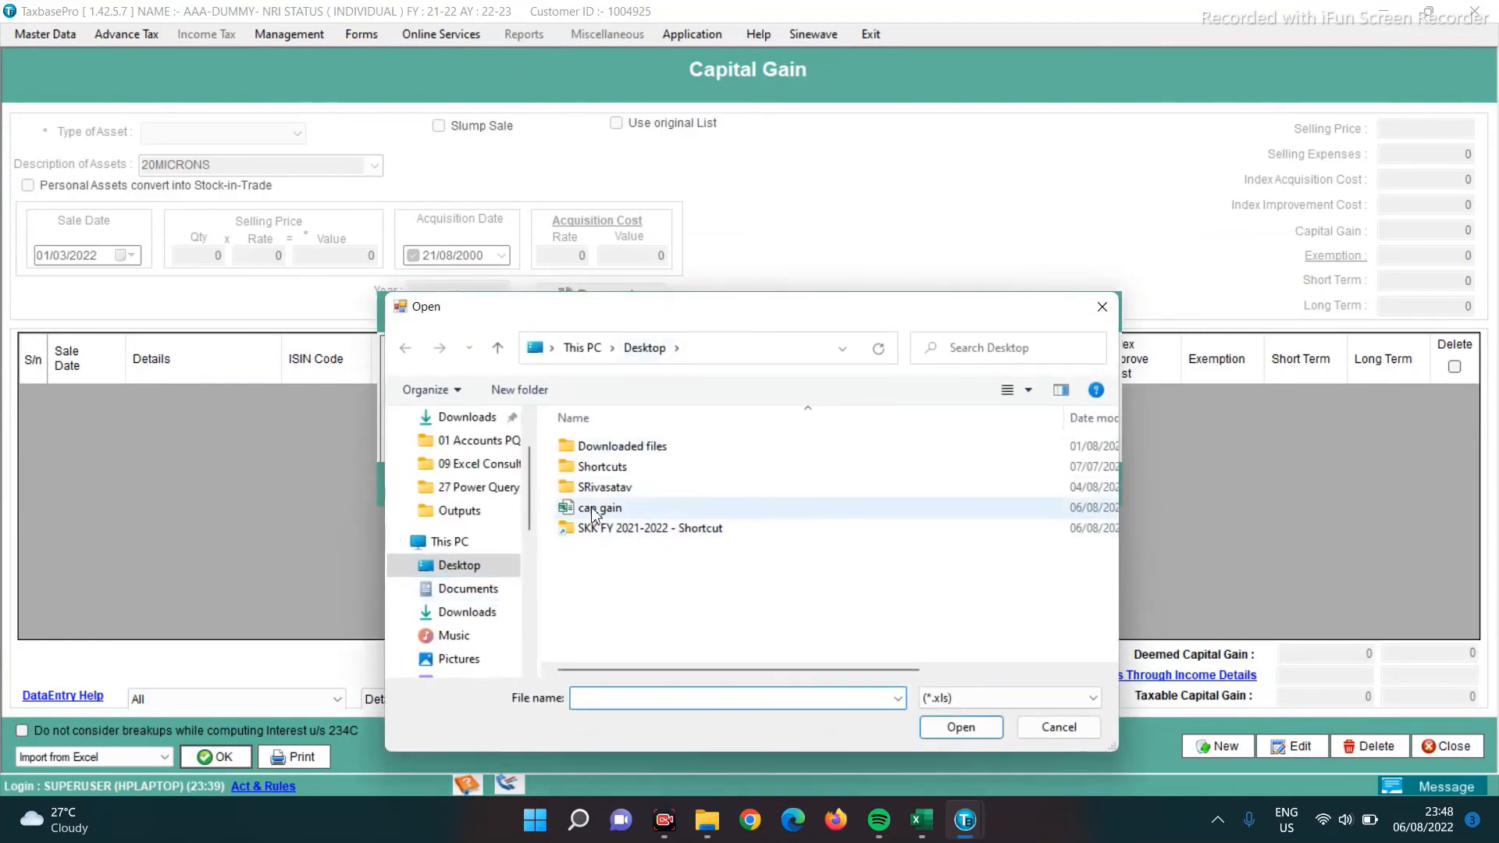
{"action": "left_click", "coordinate": [963, 733]}
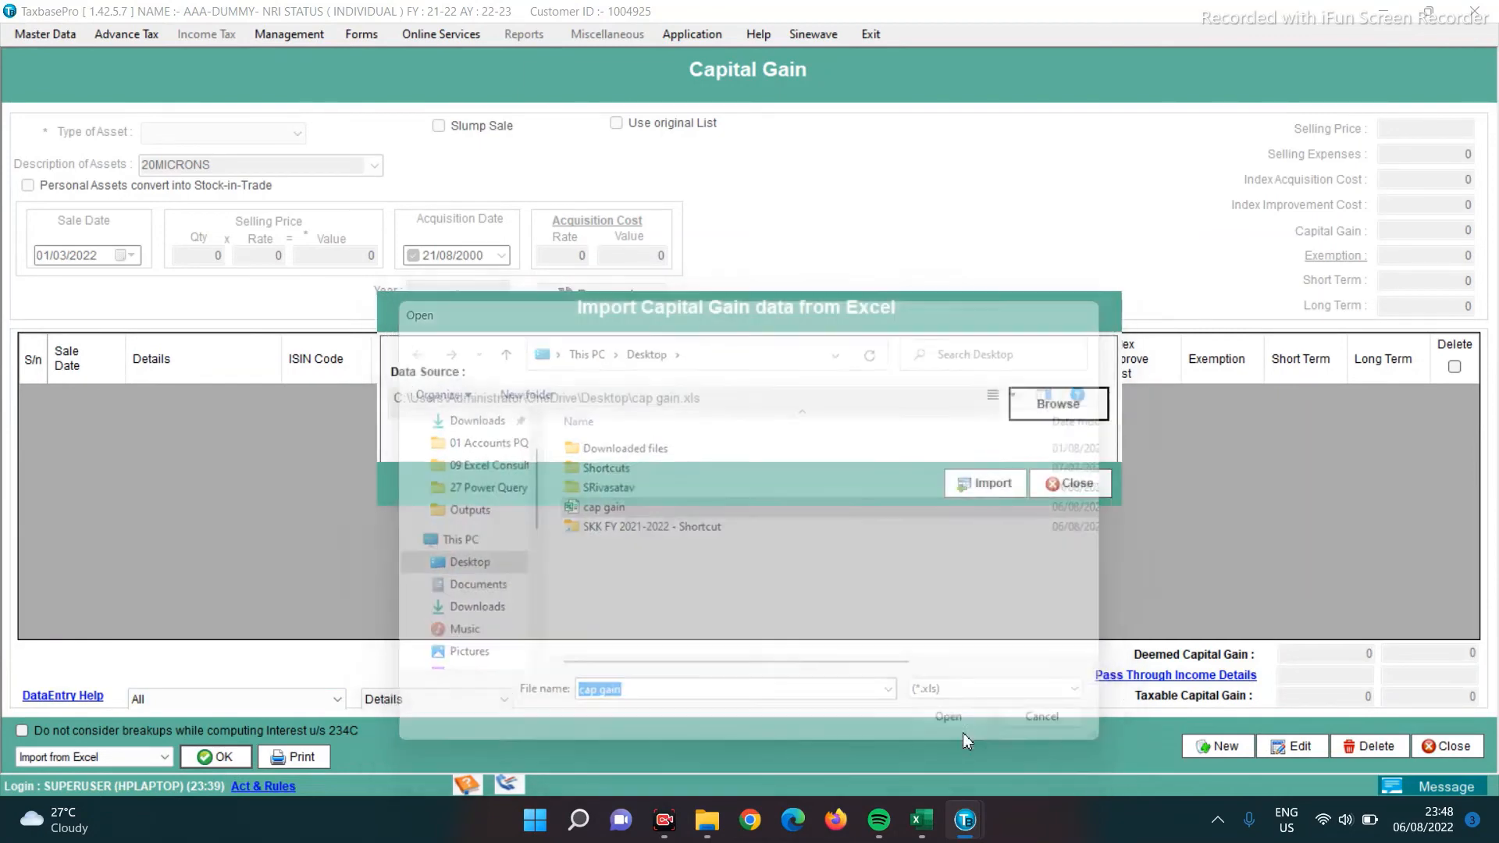
- Import the cap gain data, overwriting the assessee's existing data and saving it with the Quick Import Method
{"action": "left_click", "coordinate": [992, 484]}
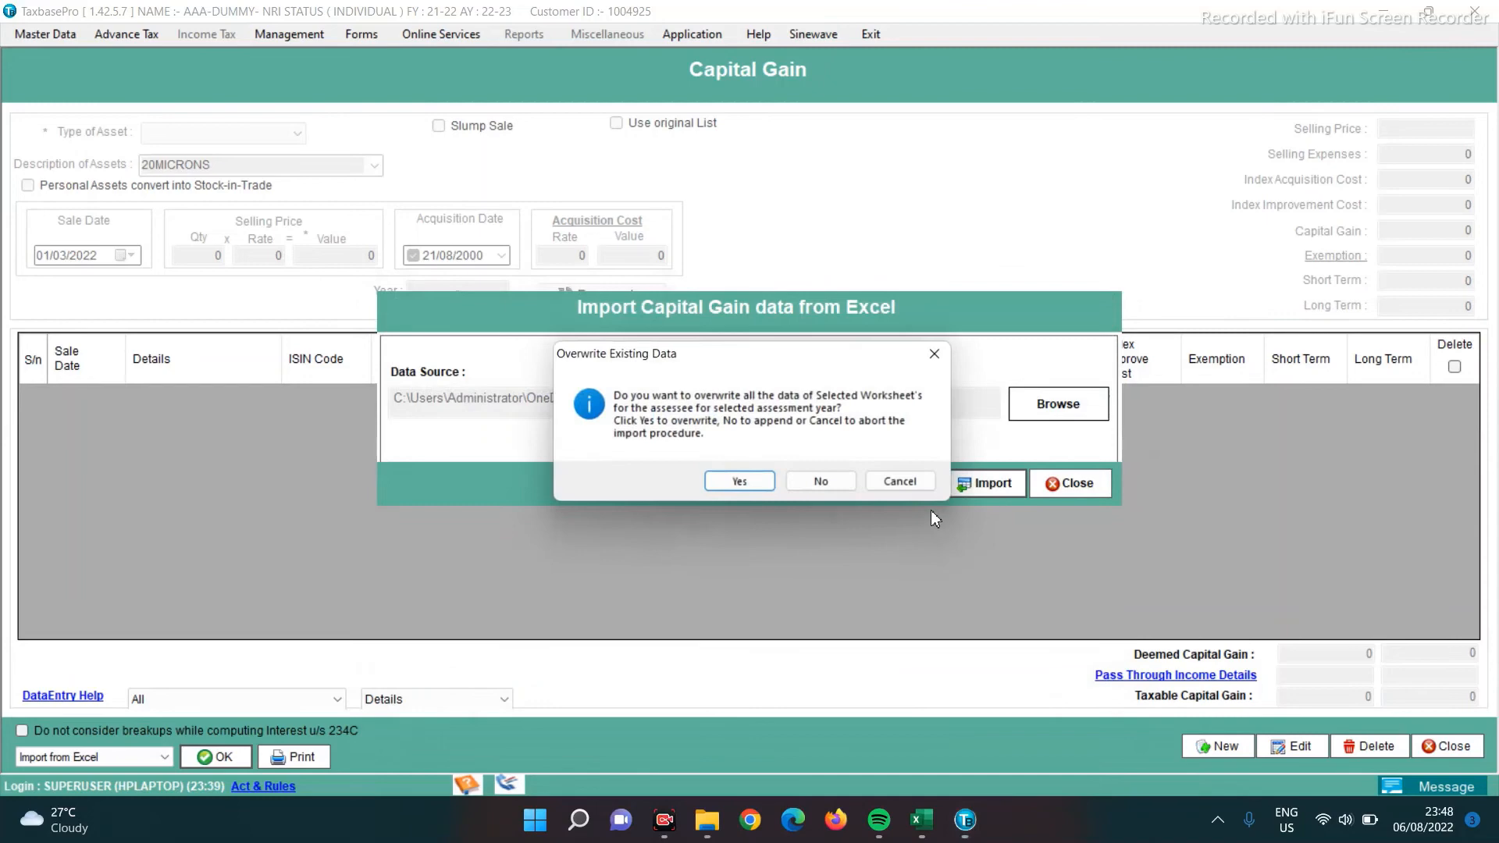
{"action": "left_click", "coordinate": [739, 485]}
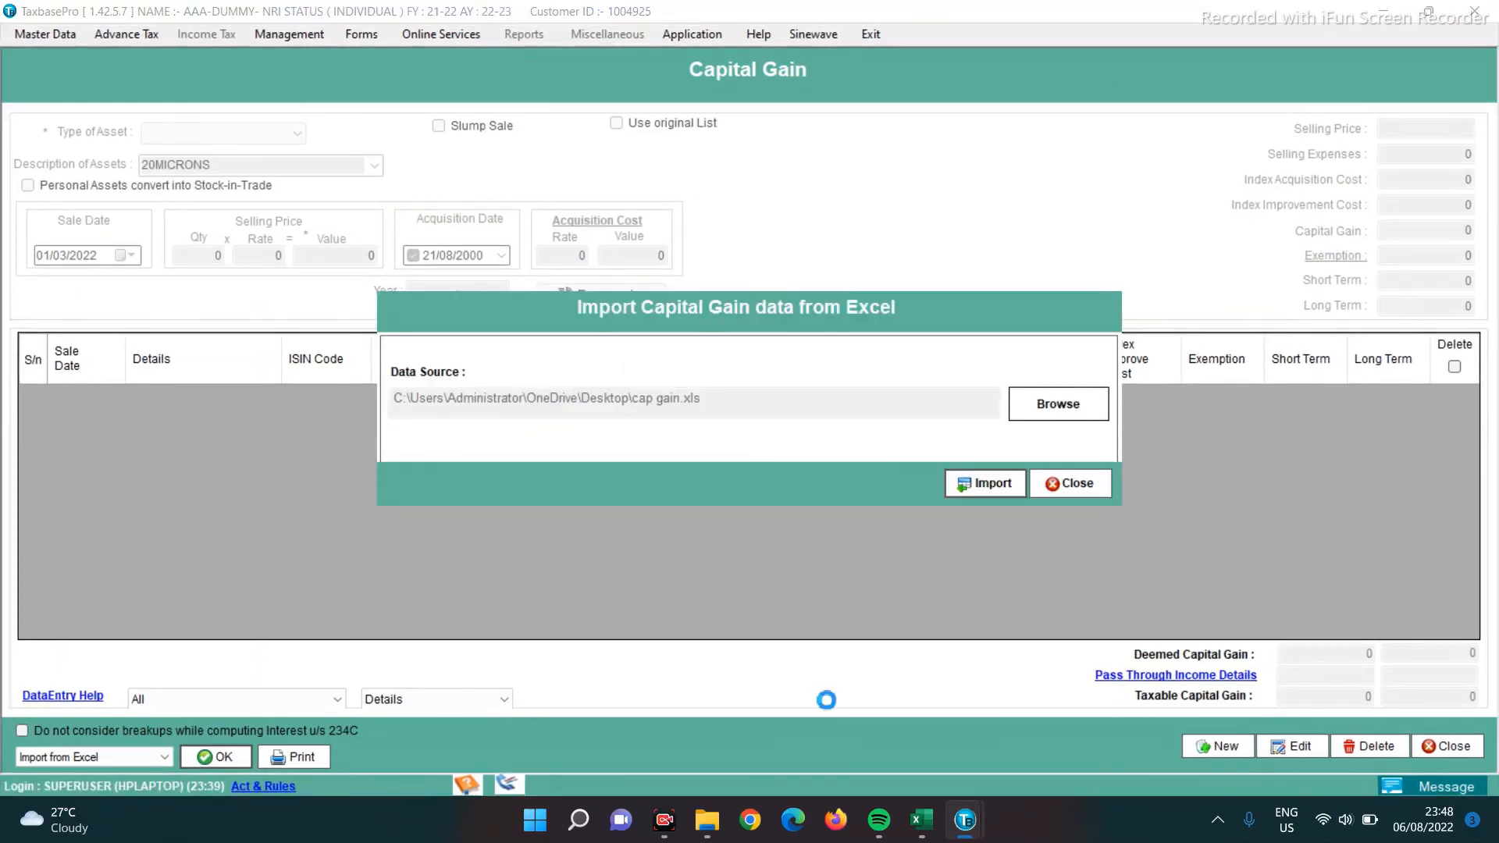
{"action": "left_click", "coordinate": [811, 476]}
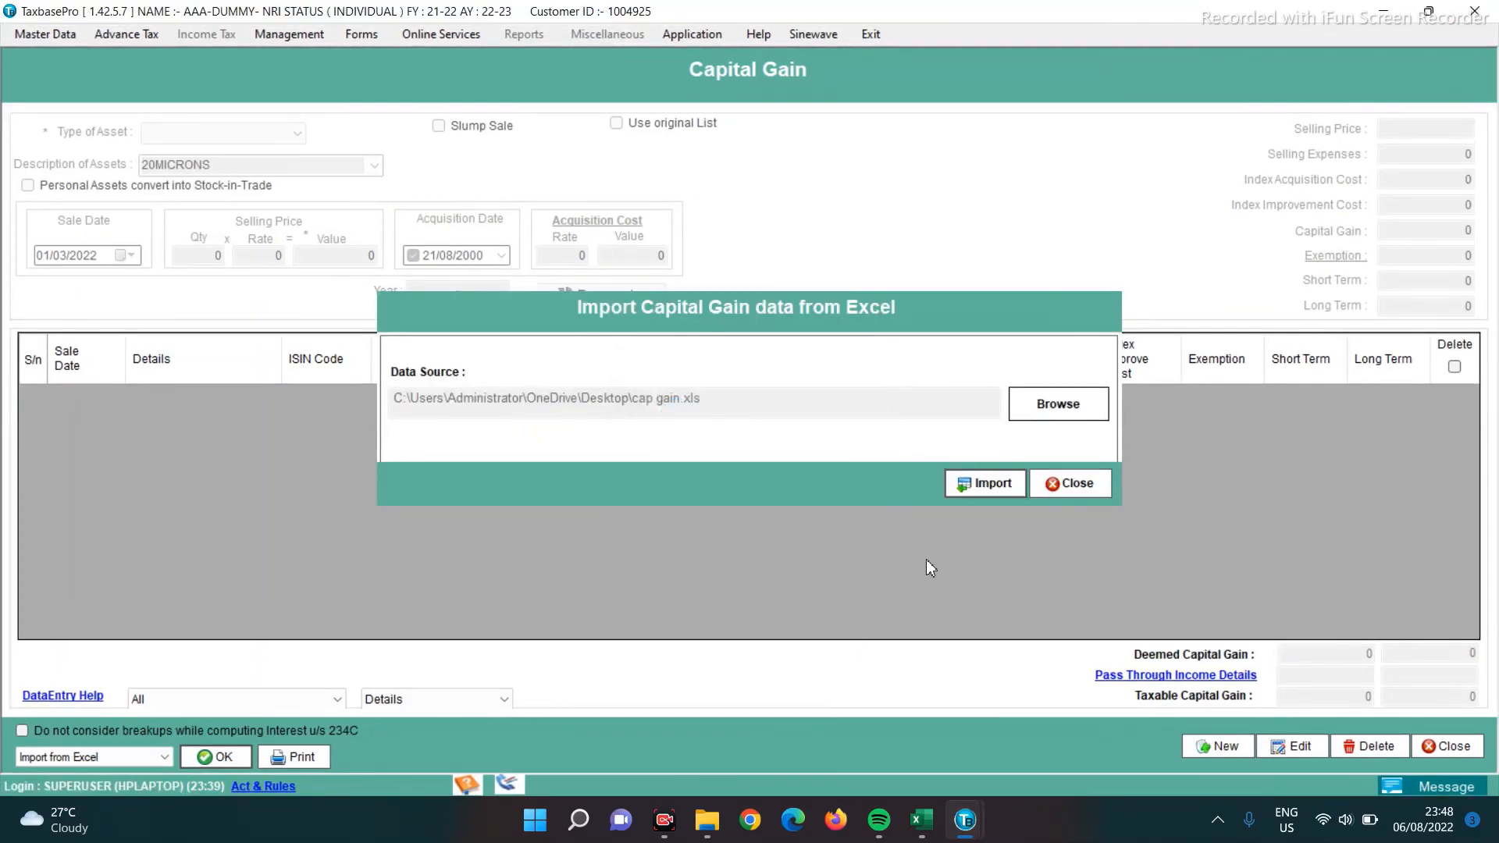
{"action": "left_click", "coordinate": [1071, 486]}
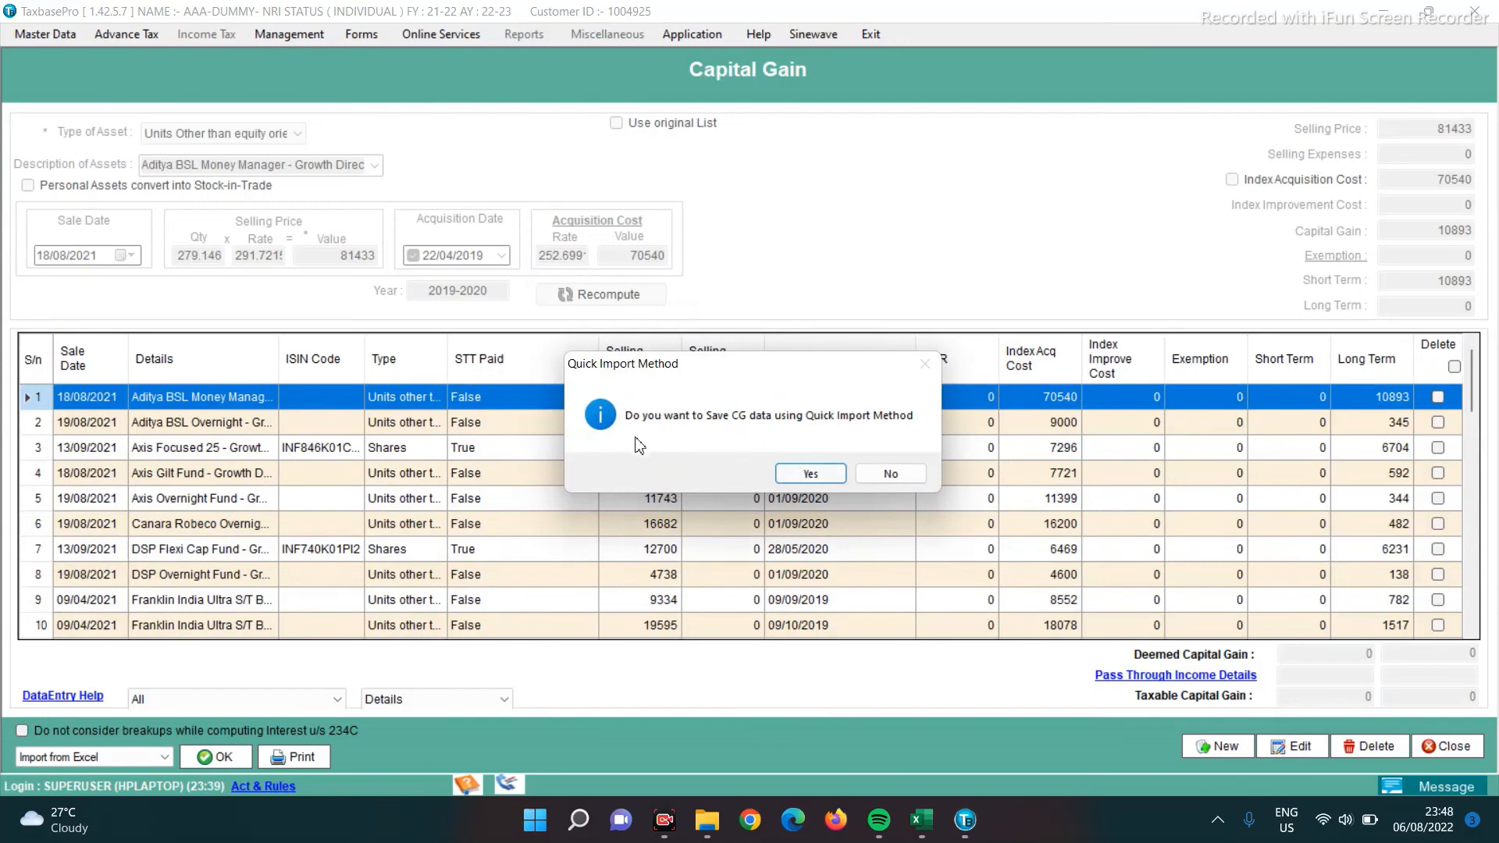
{"action": "left_click", "coordinate": [808, 475]}
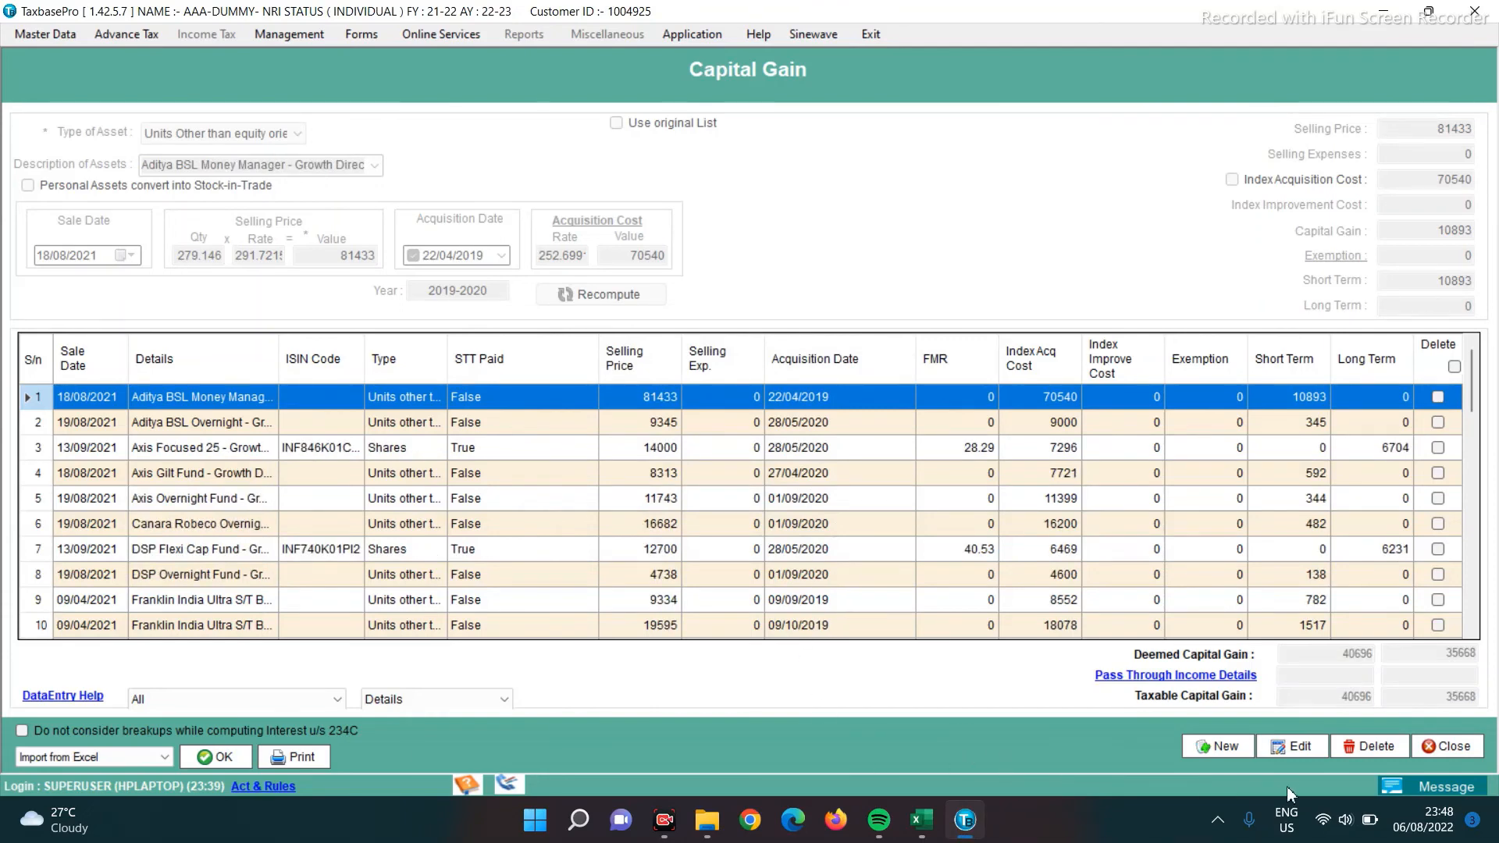
- Close the Capital Gain screen with its changes saved, then refresh the ITR Schedule CG breakup with AutoPickUp and save it
{"action": "left_click", "coordinate": [1426, 749]}
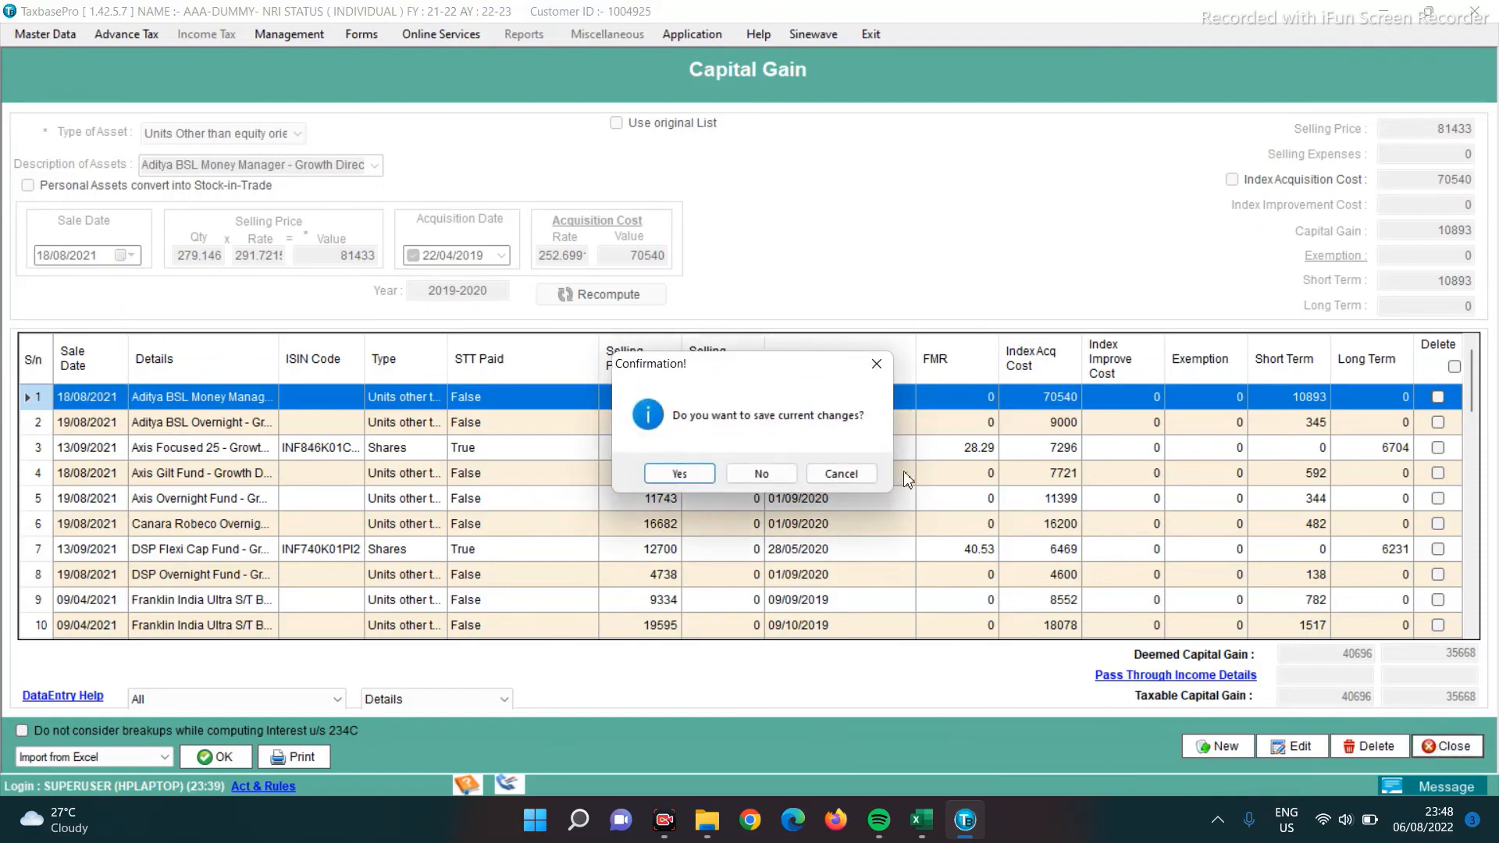
{"action": "left_click", "coordinate": [680, 474]}
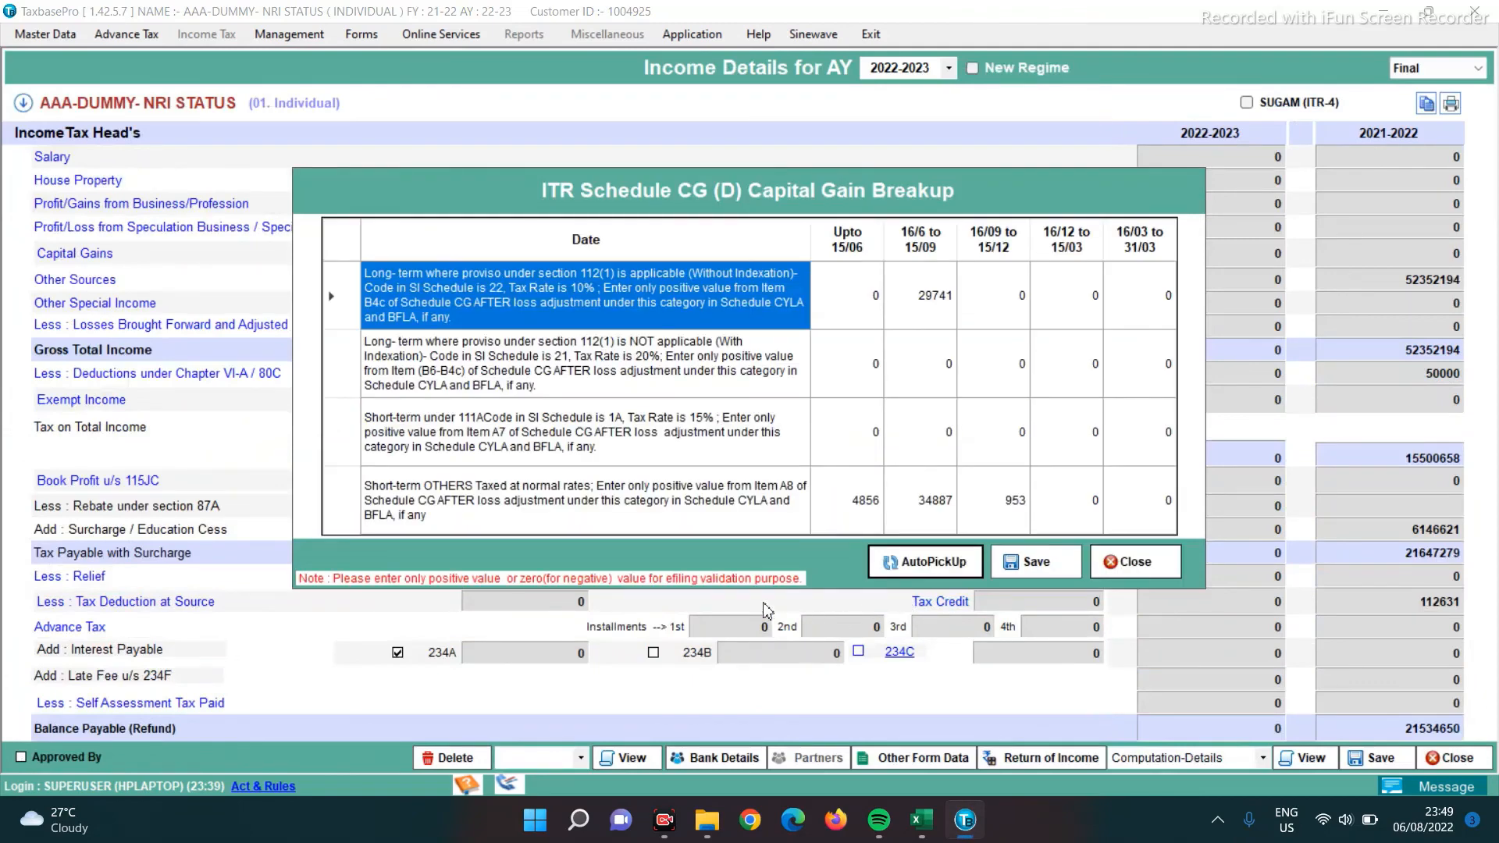
{"action": "left_click", "coordinate": [917, 568]}
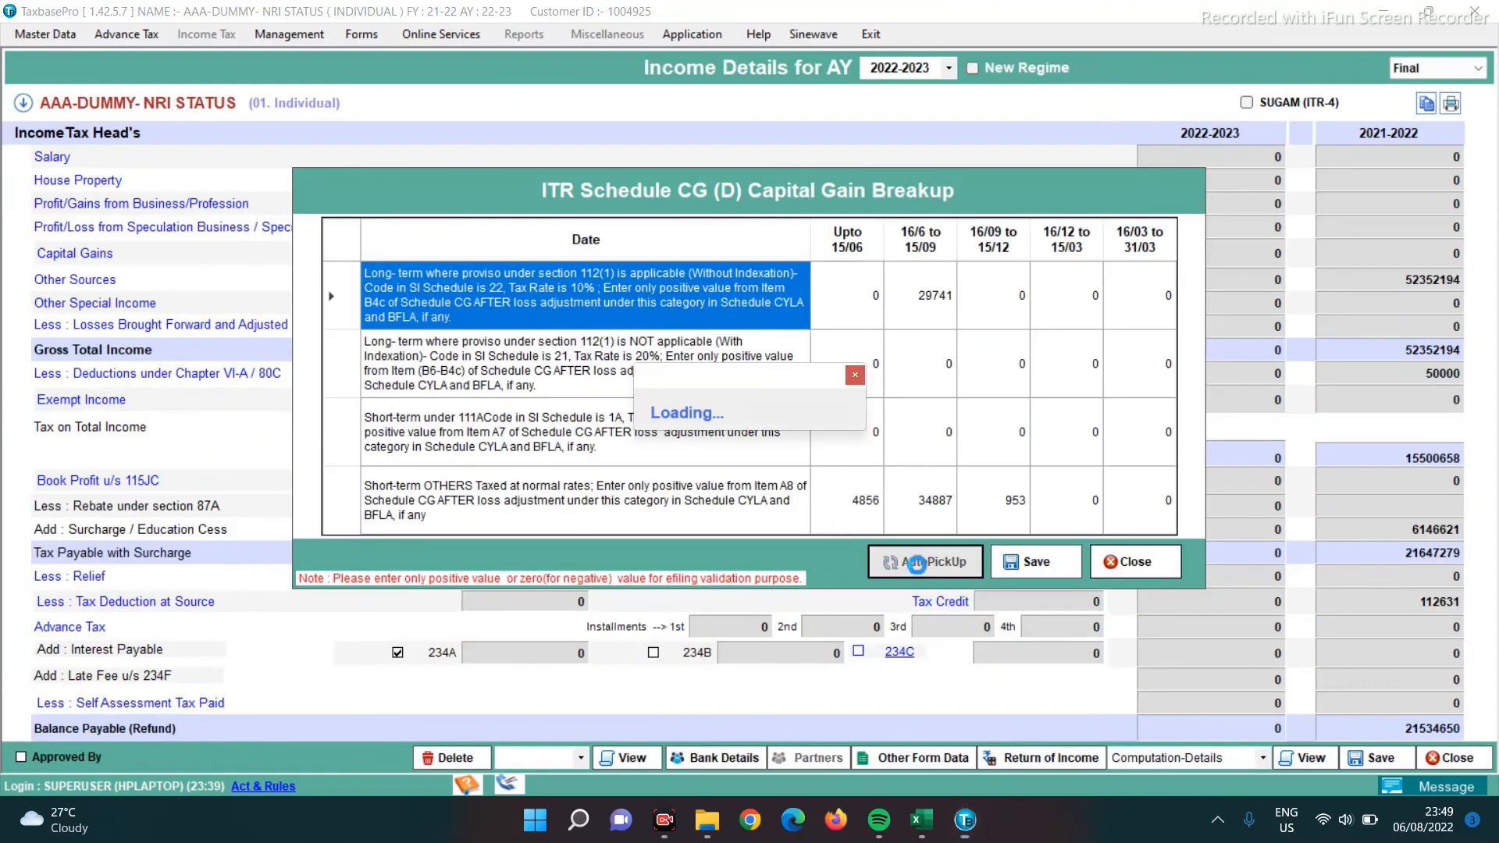
{"action": "left_click", "coordinate": [1022, 562]}
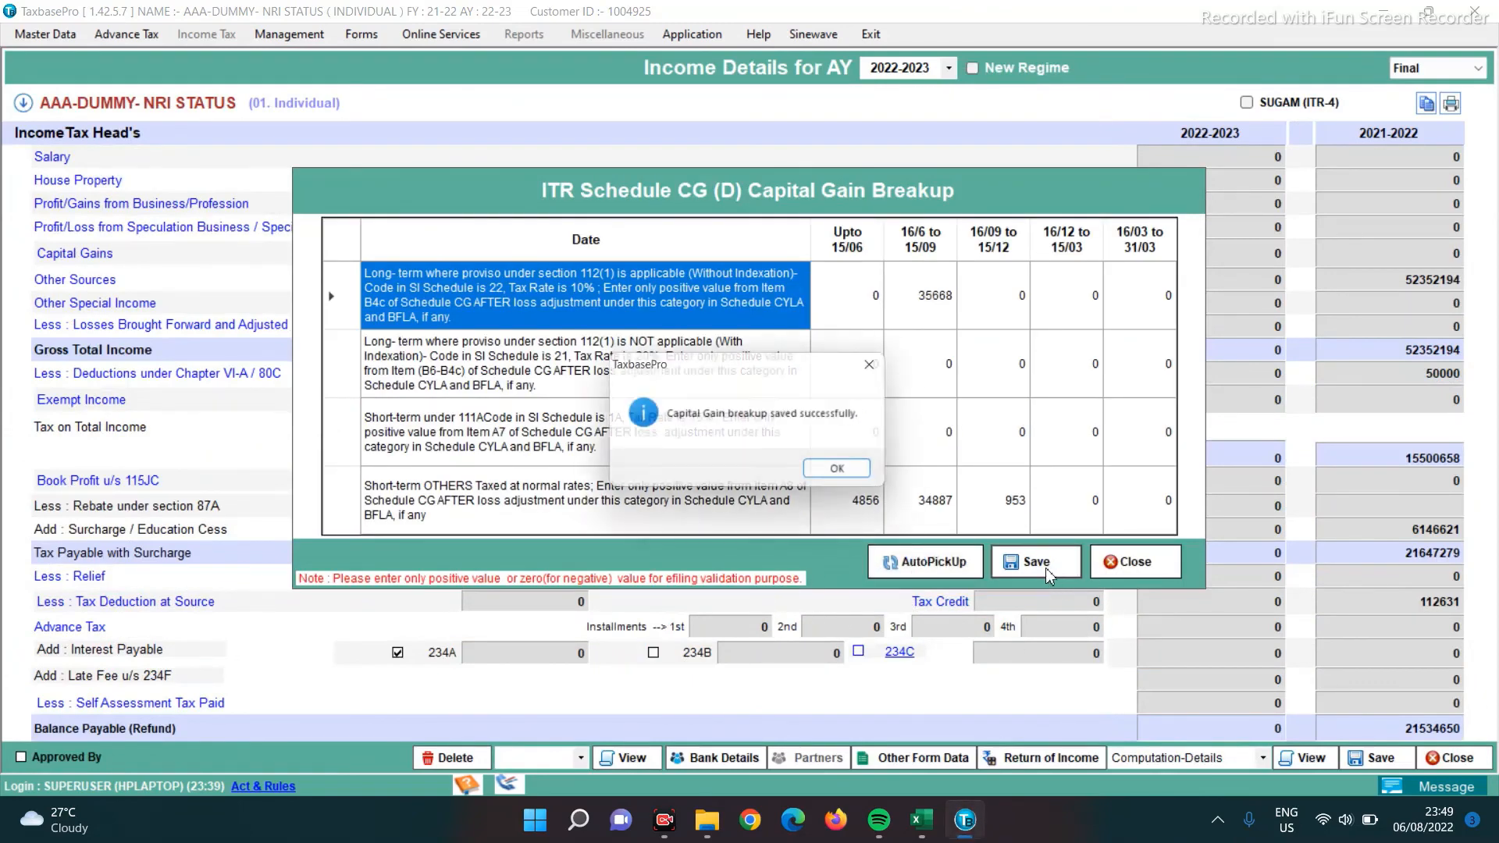
{"action": "left_click", "coordinate": [843, 475]}
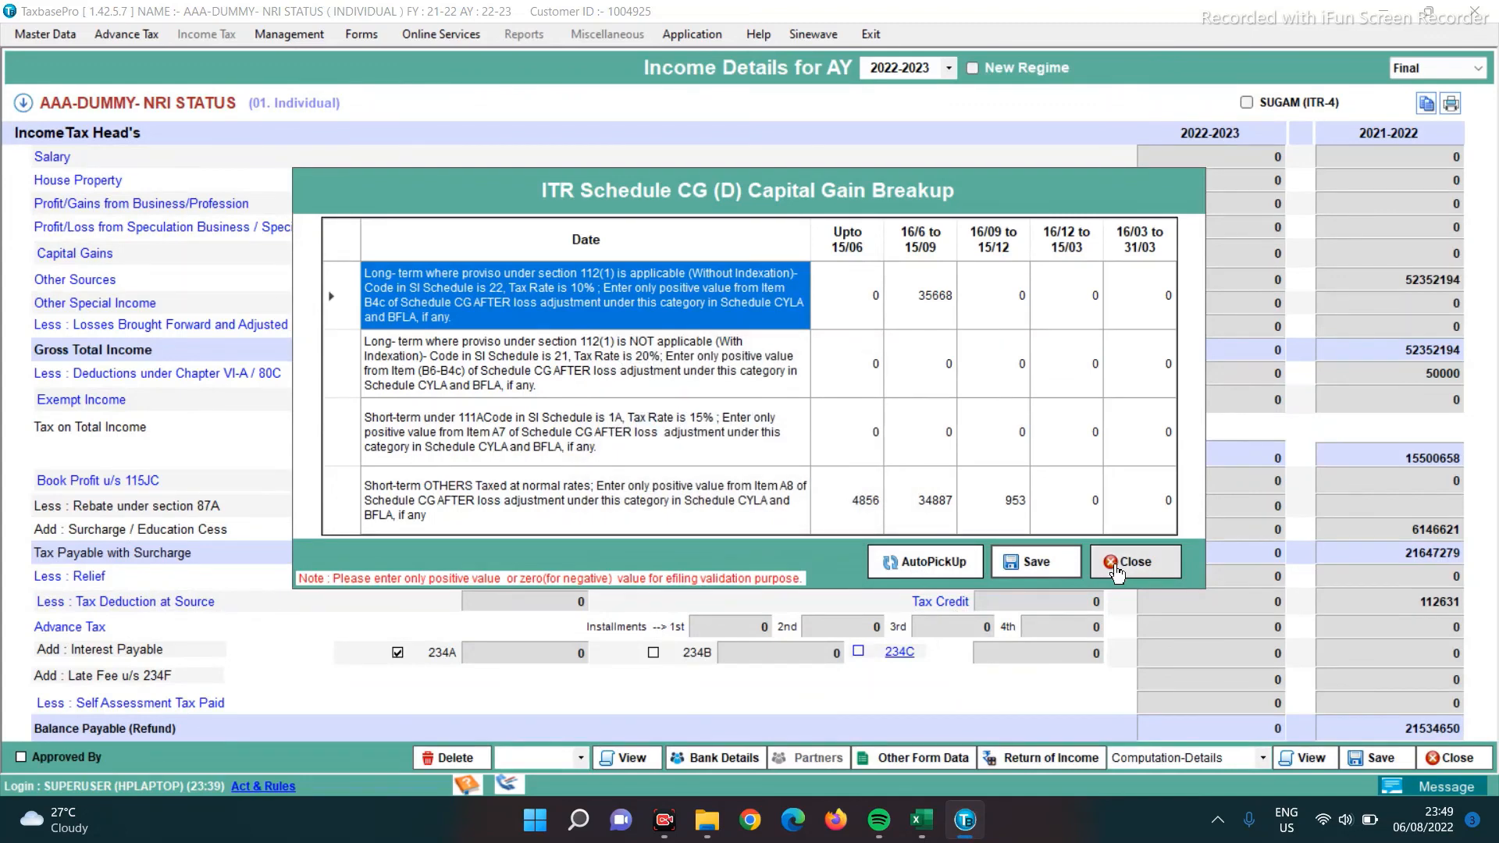
{"action": "left_click", "coordinate": [1126, 562]}
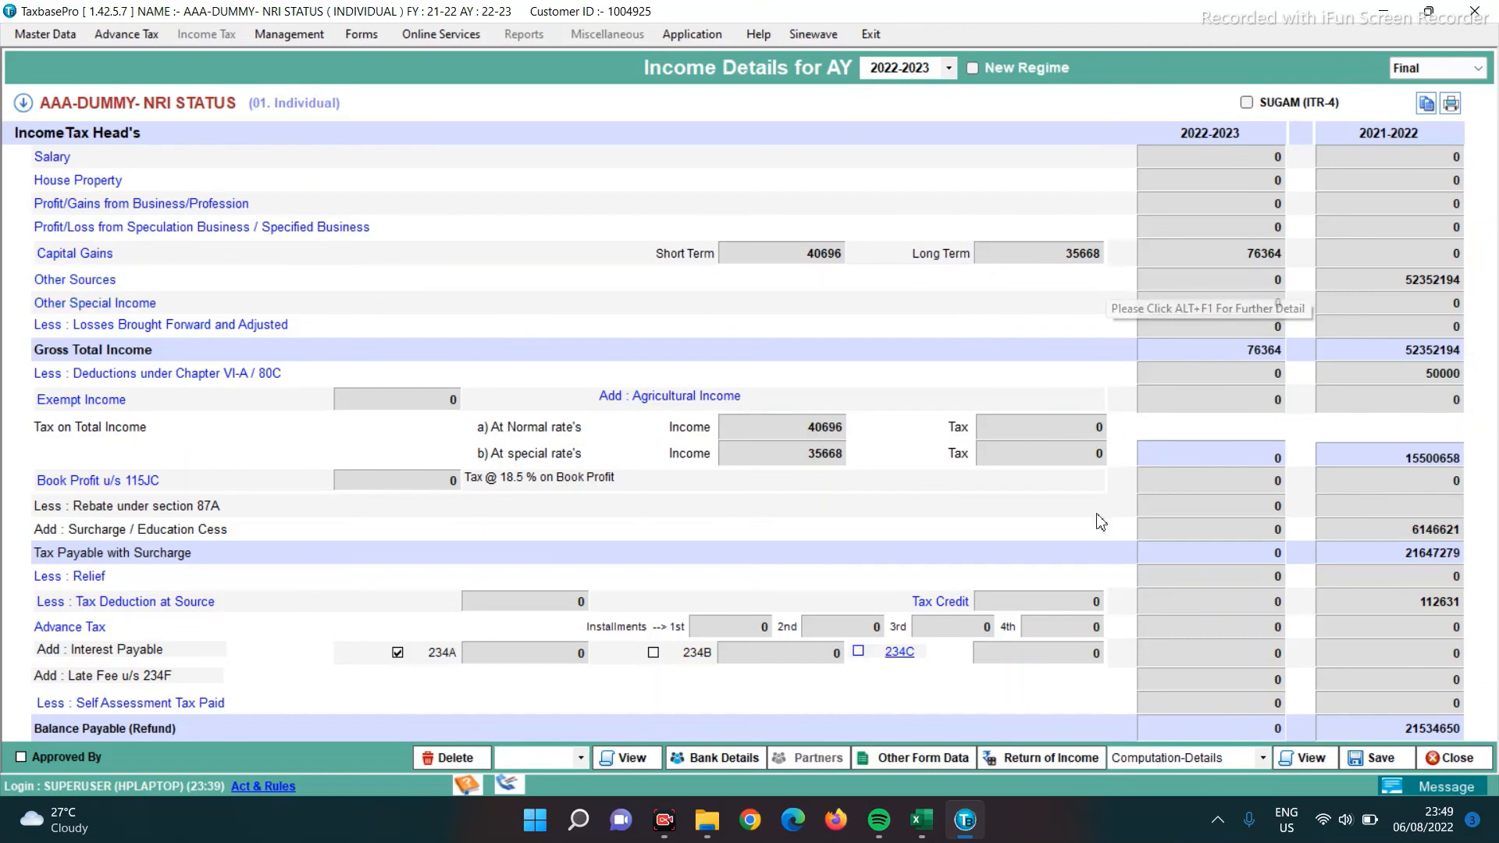
- Compare the short-term and long-term totals on Sheet1 of the Excel statement with the Capital Gains figures in TaxbasePro's Income Details
{"action": "left_click", "coordinate": [921, 819]}
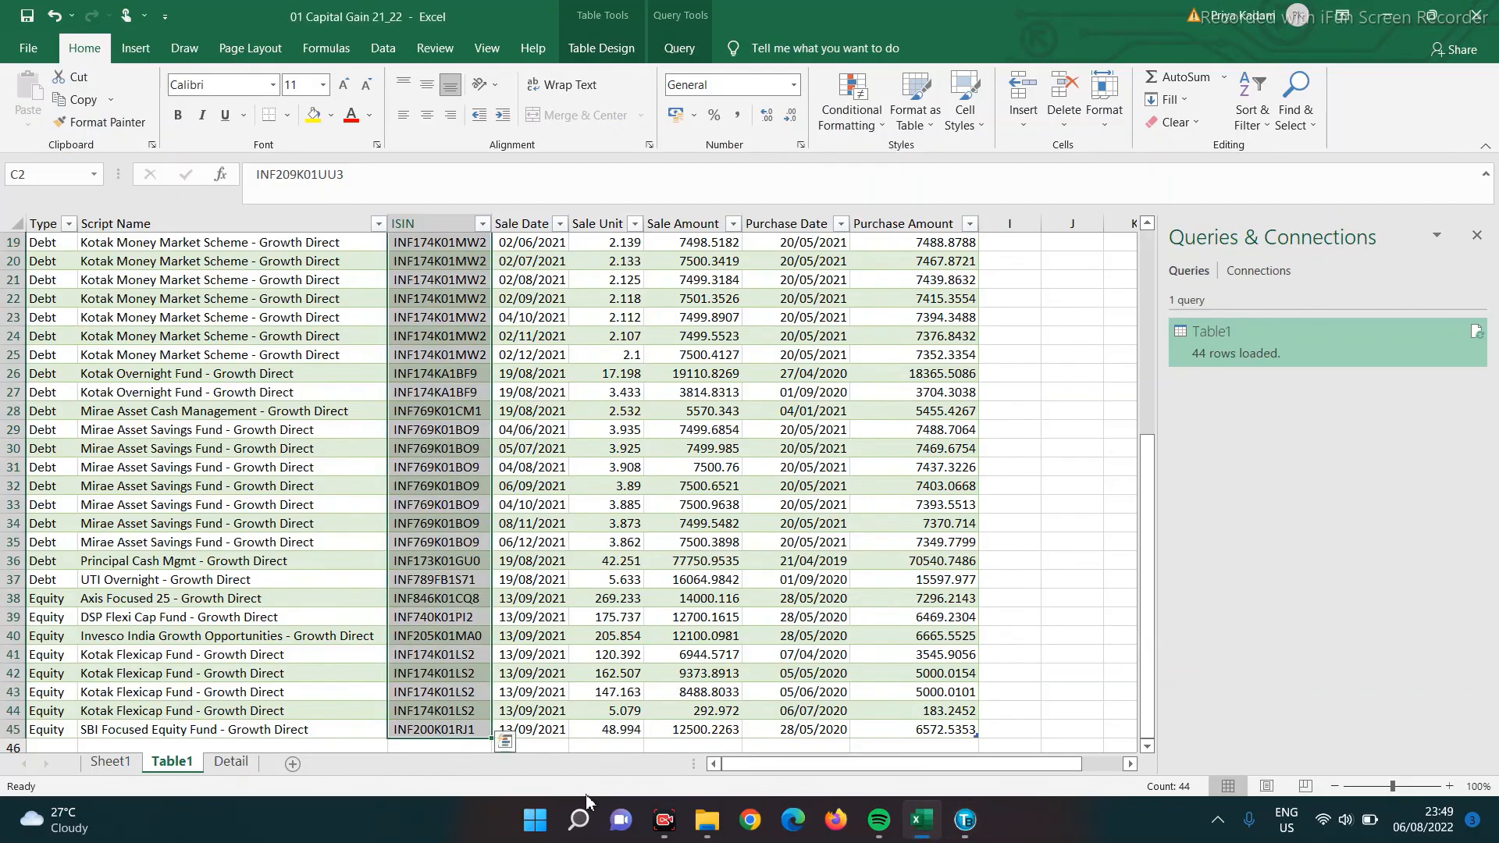
{"action": "left_click", "coordinate": [110, 762]}
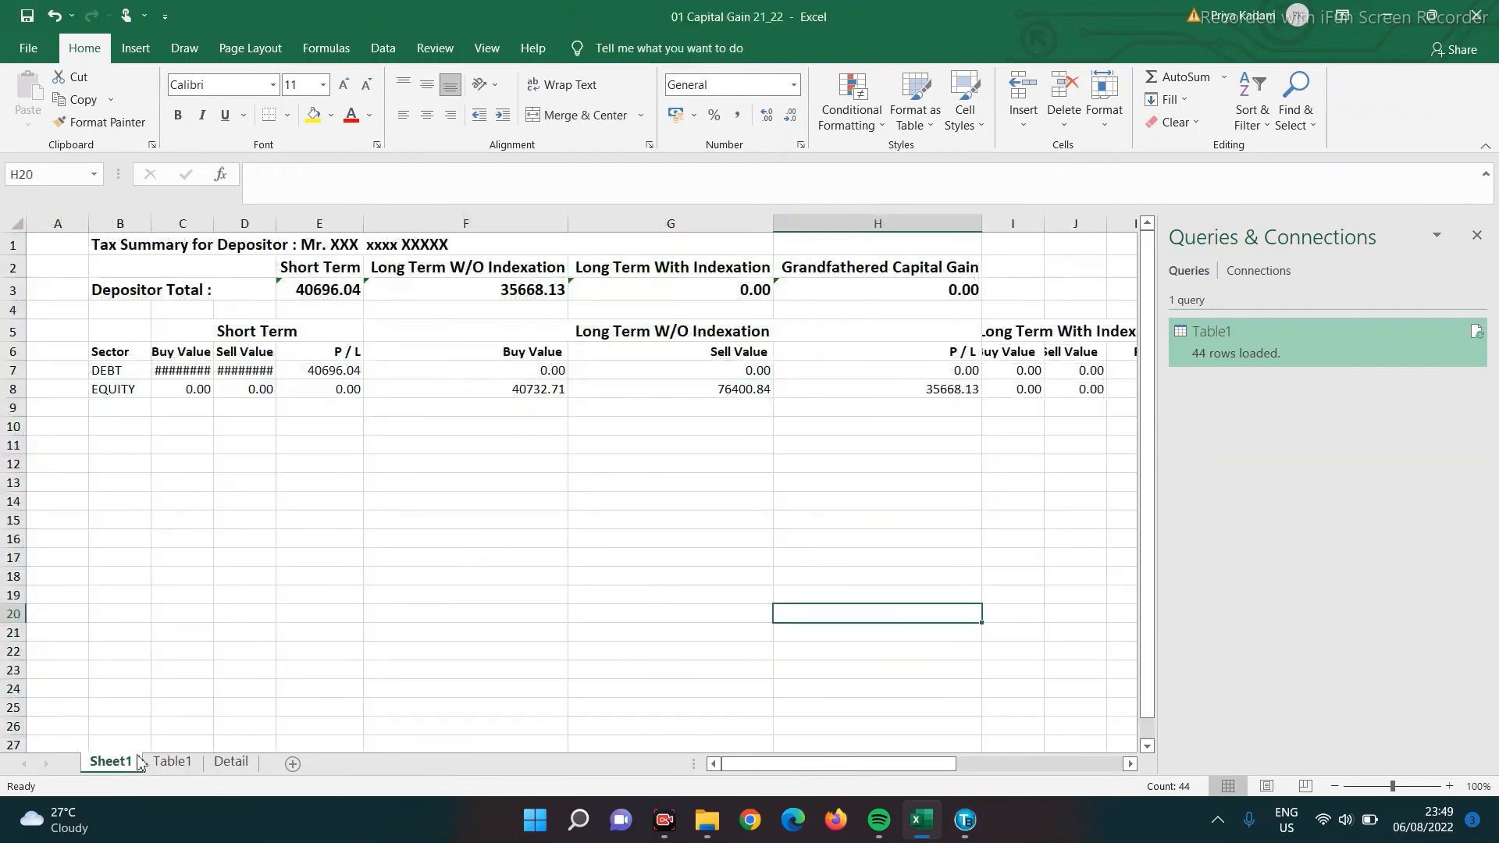
{"action": "left_click", "coordinate": [306, 293]}
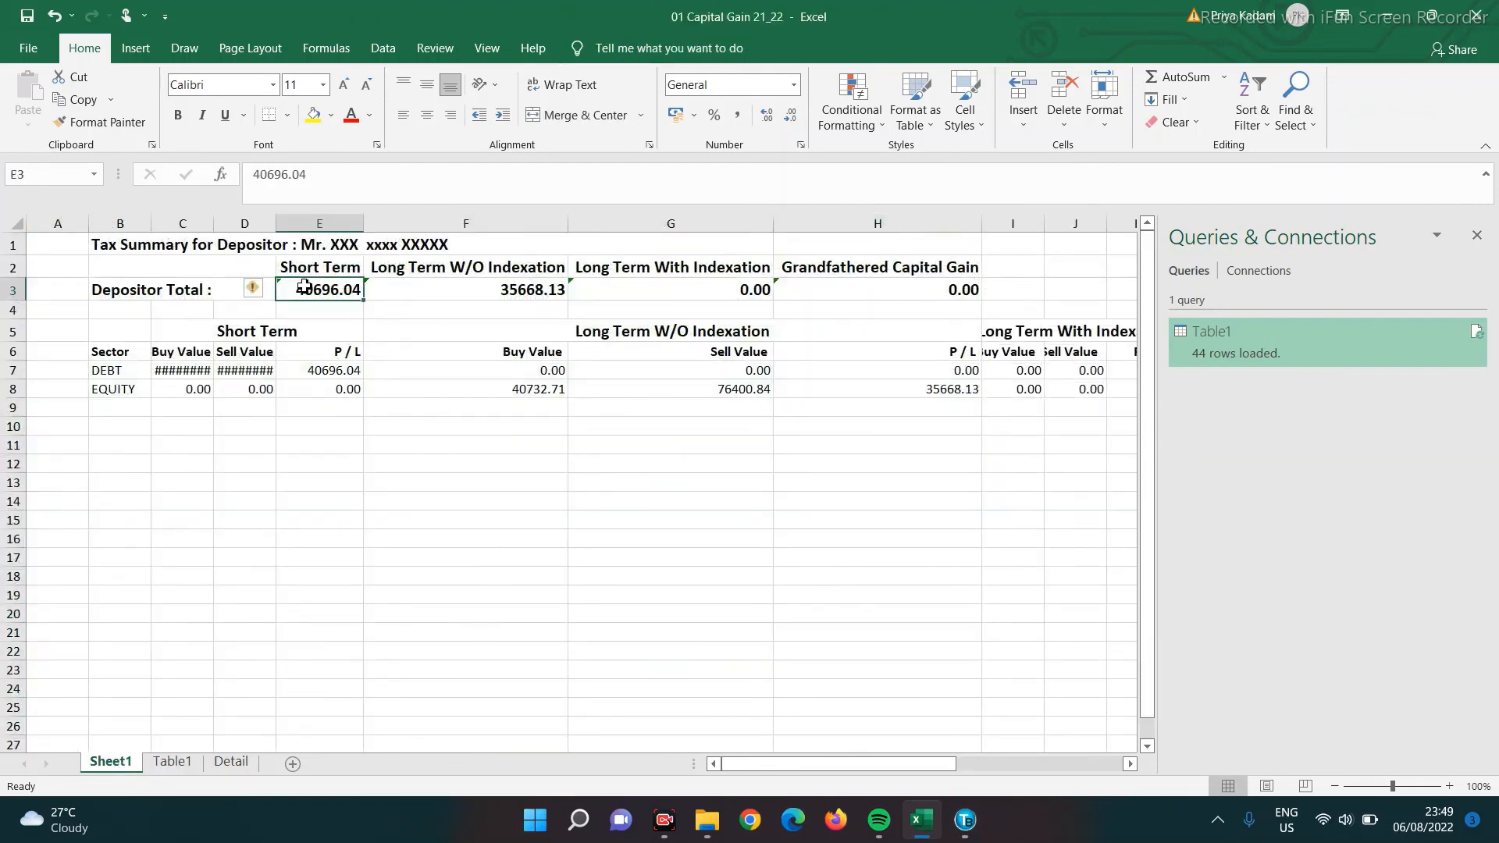
{"action": "key", "text": "alt+Tab"}
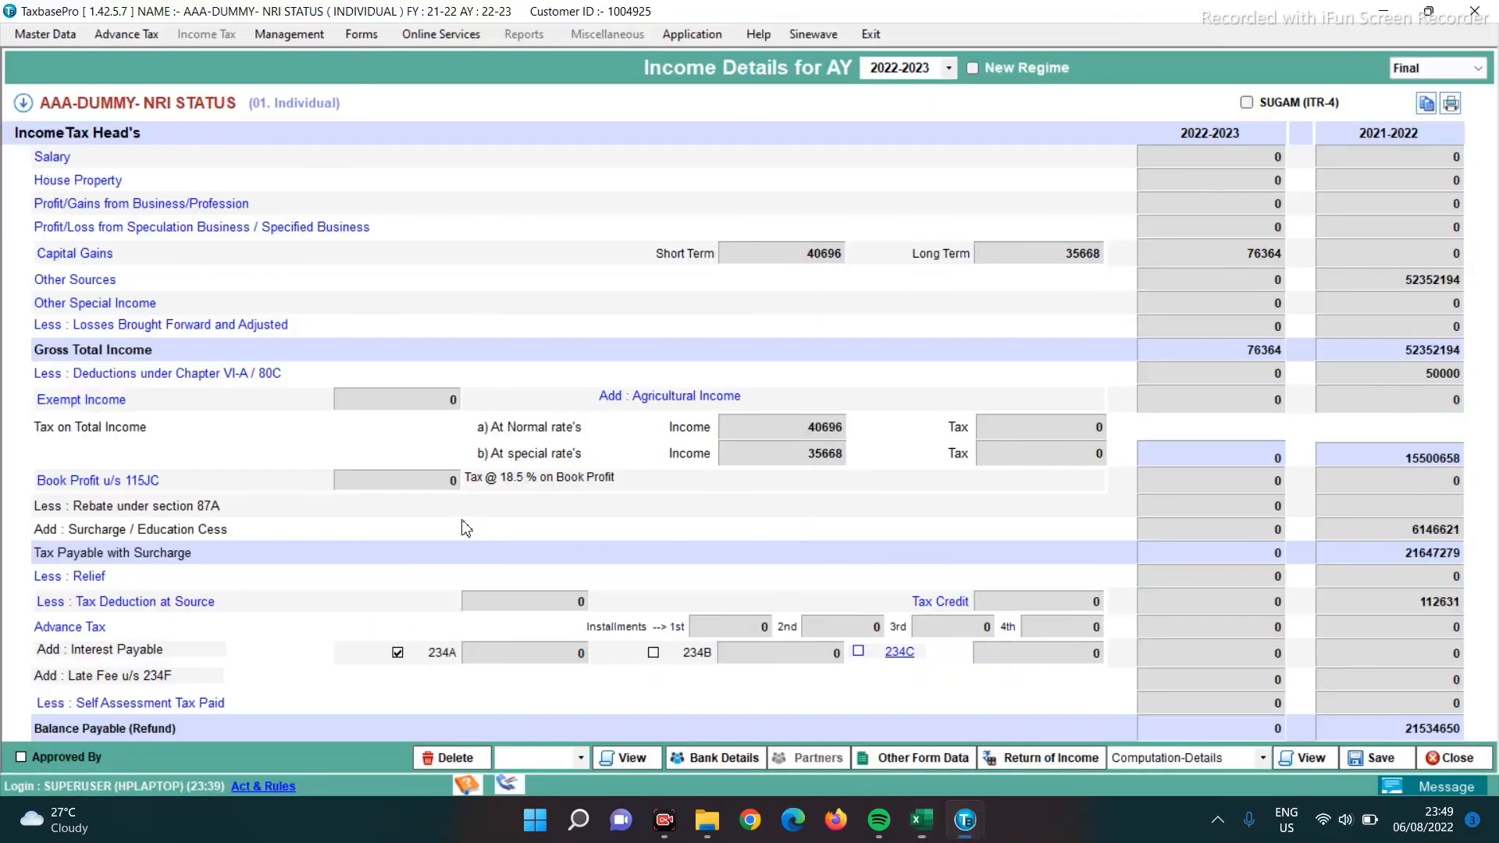
{"action": "key", "text": "alt+Tab"}
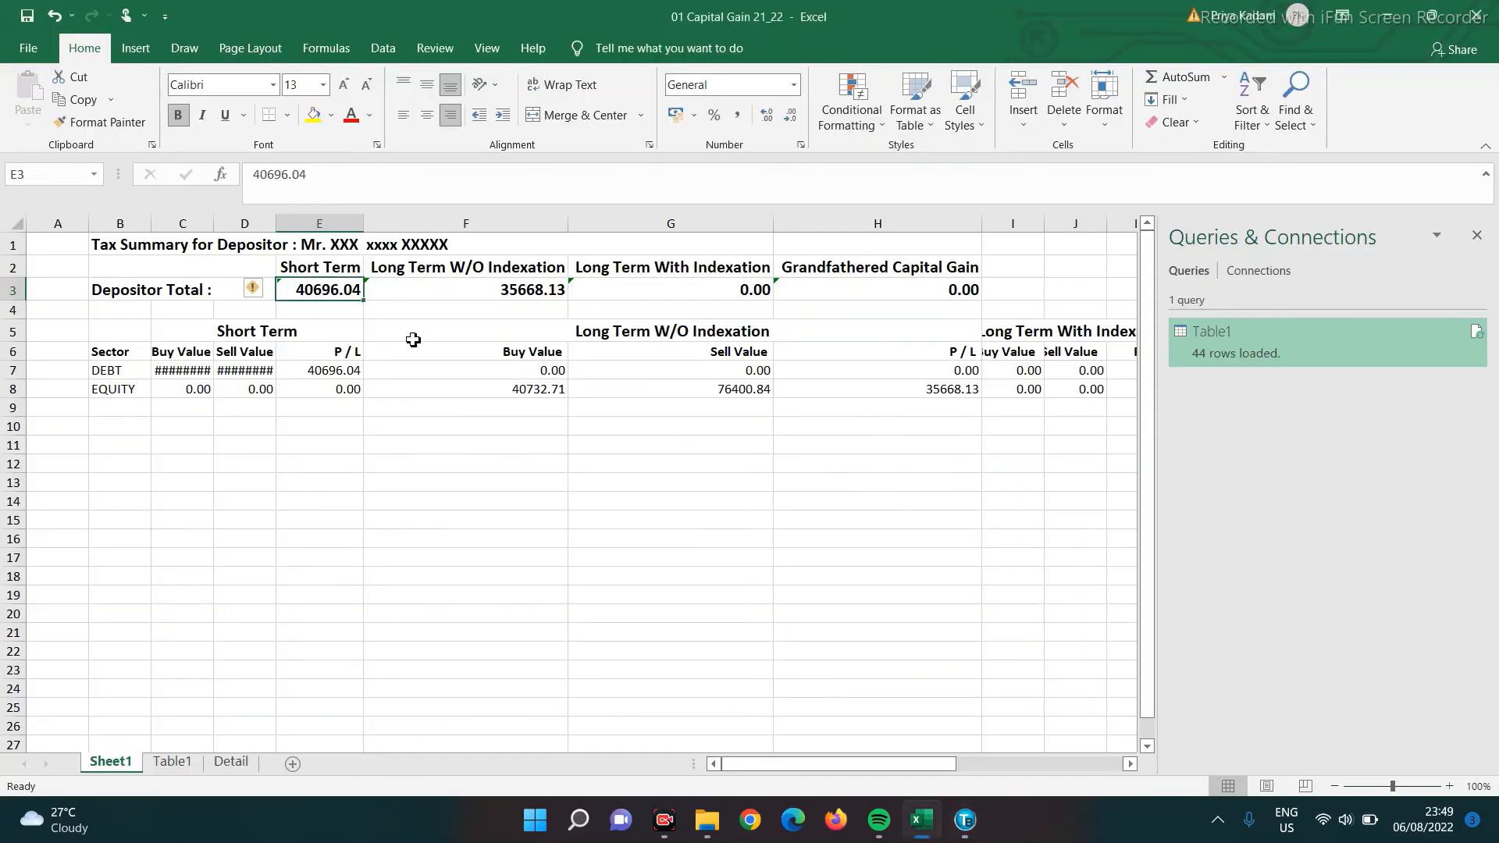
{"action": "left_click", "coordinate": [455, 298]}
{"action": "key", "text": "alt+Tab"}
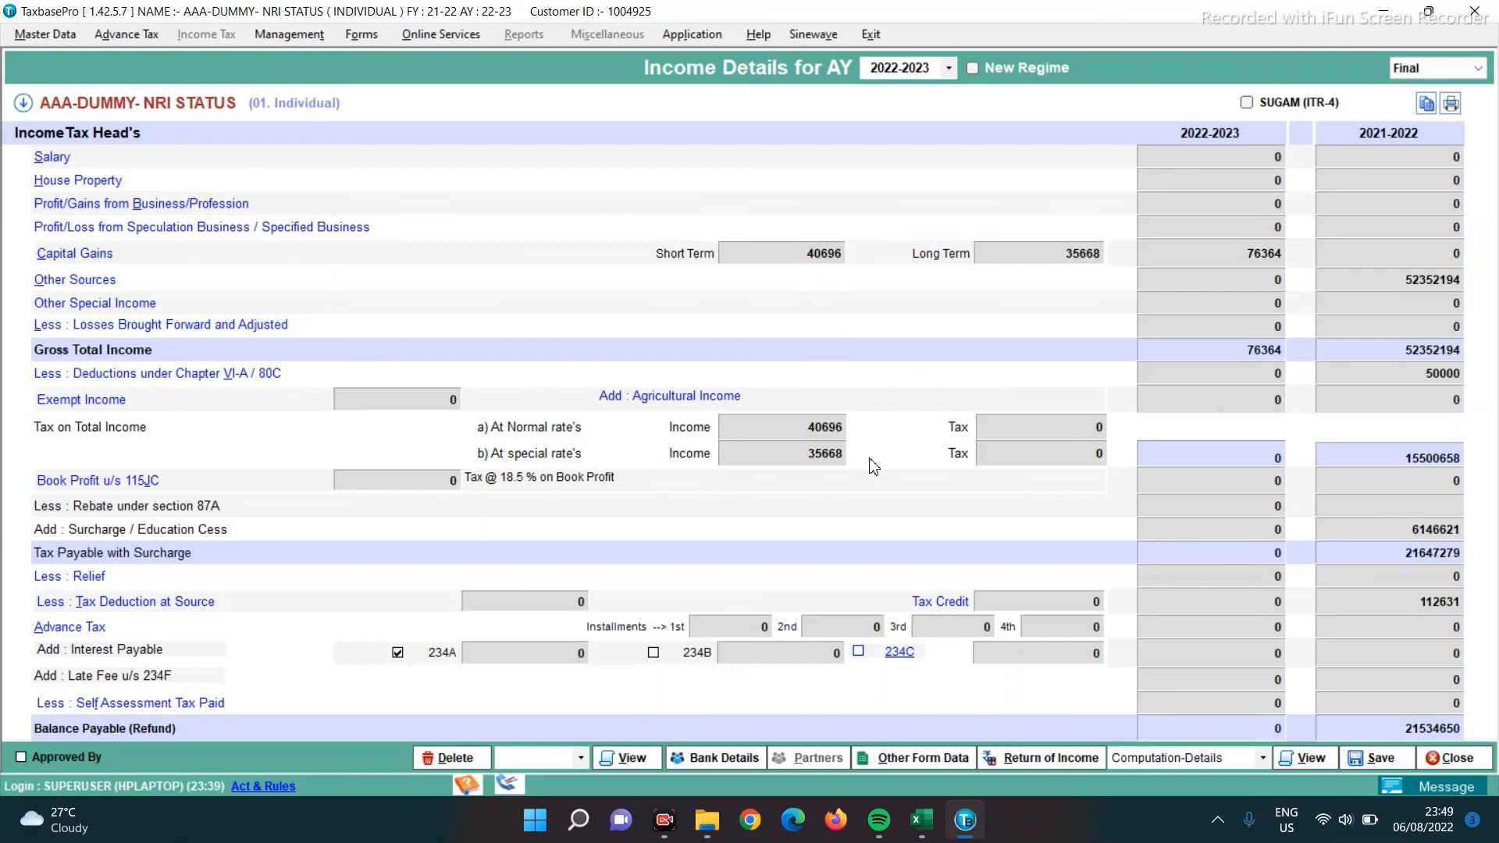
{"action": "left_click", "coordinate": [664, 820]}
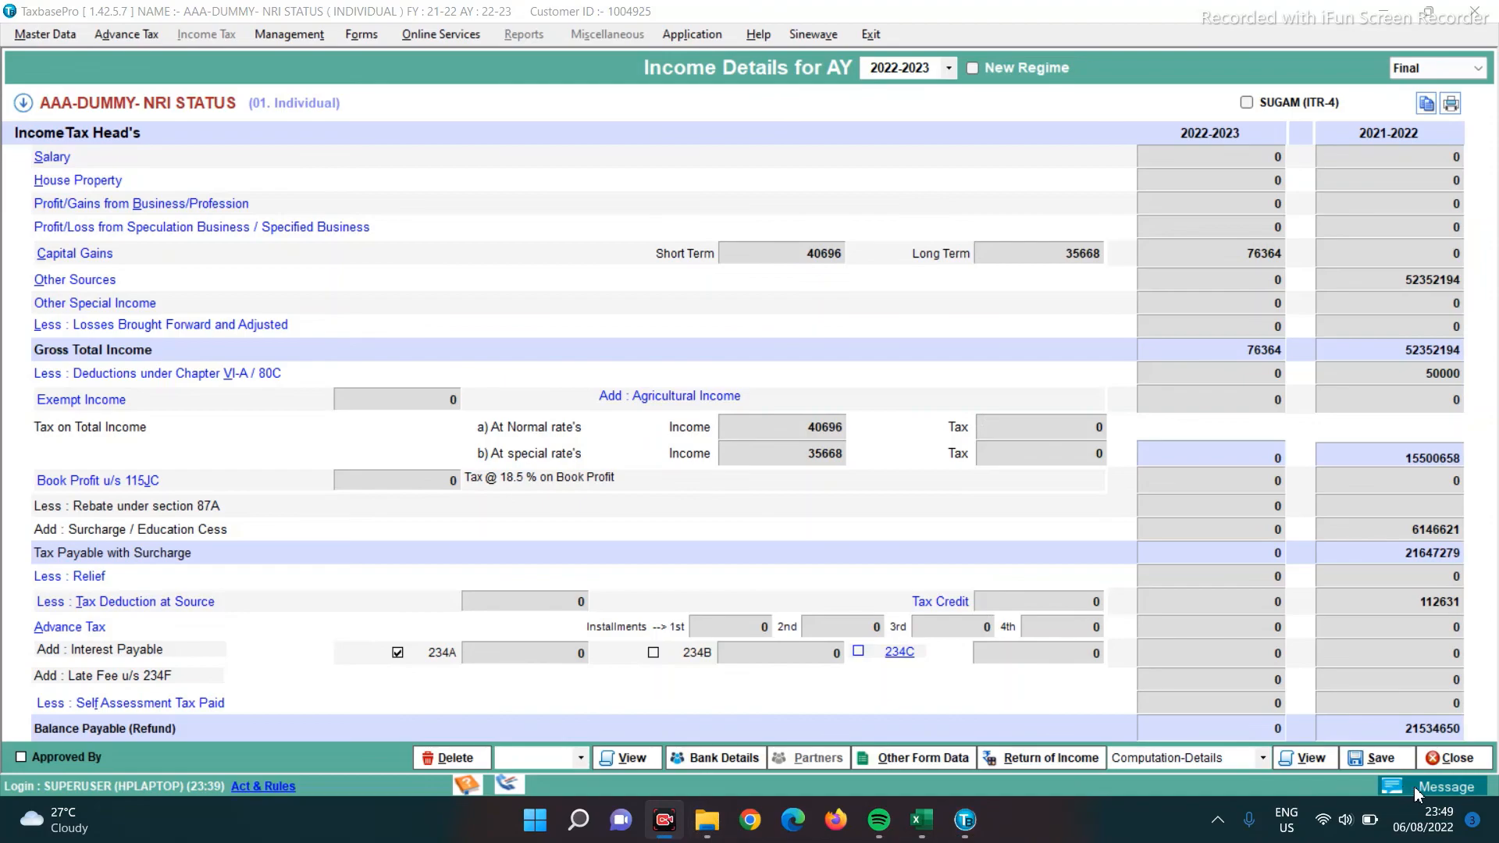